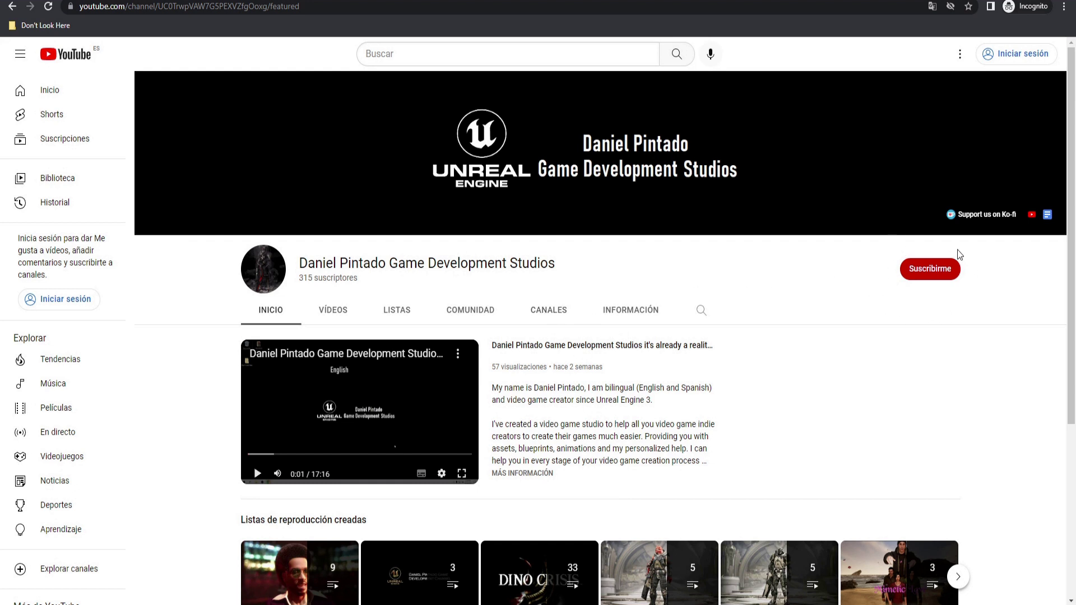
Open the studio's guidelines Google Doc from the link in the YouTube channel banner.
{"action": "left_click", "coordinate": [1047, 216]}
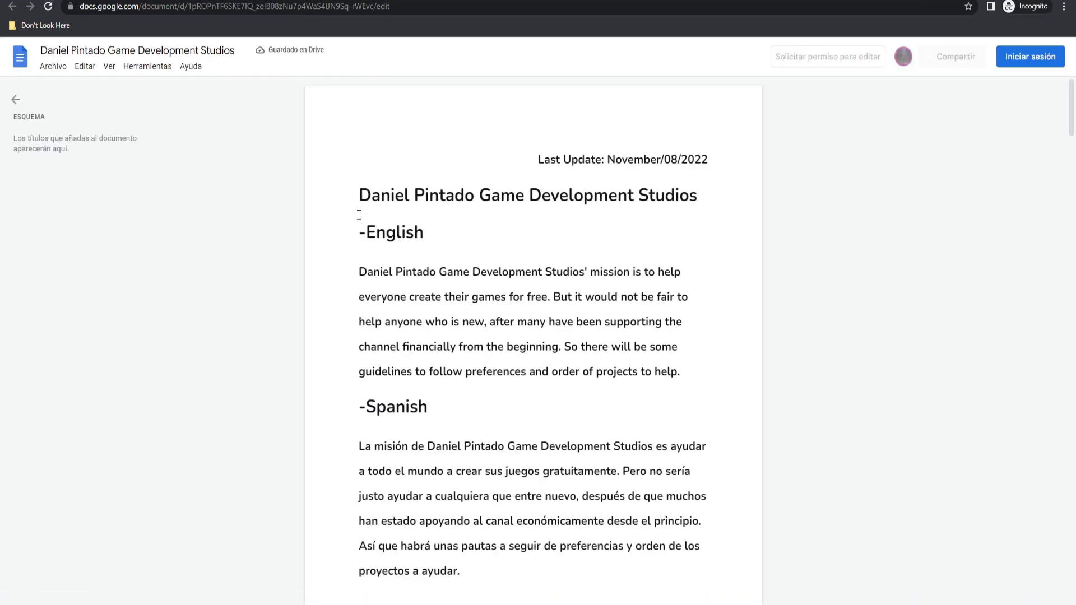
{"action": "scroll", "coordinate": [397, 259], "scroll_direction": "down", "scroll_amount": 1}
{"action": "scroll", "coordinate": [403, 264], "scroll_direction": "down", "scroll_amount": 2}
{"action": "scroll", "coordinate": [437, 280], "scroll_direction": "down", "scroll_amount": 4}
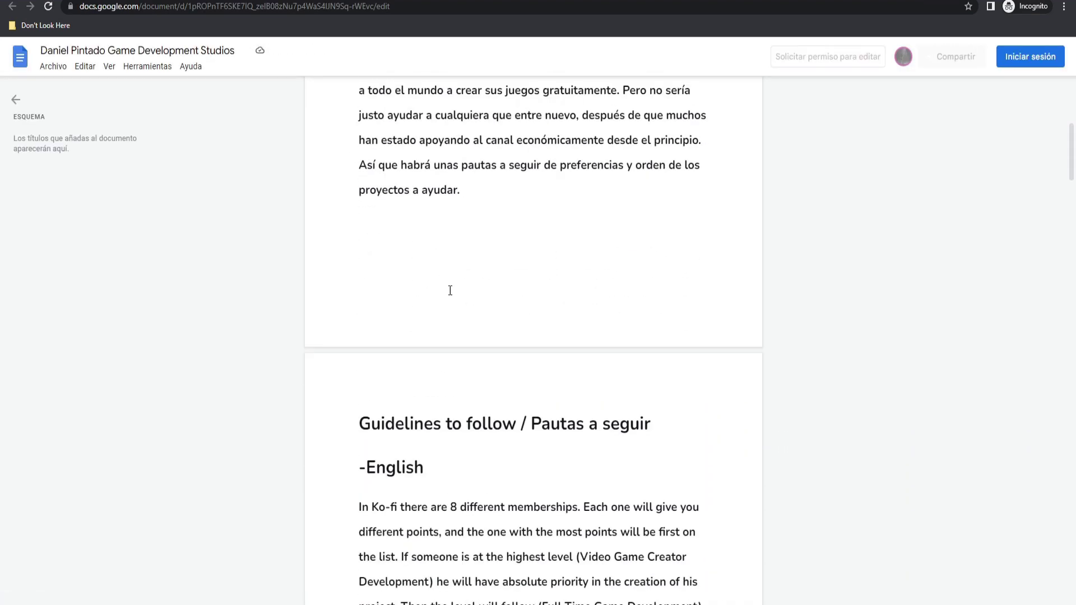
{"action": "scroll", "coordinate": [467, 296], "scroll_direction": "down", "scroll_amount": 5}
{"action": "scroll", "coordinate": [468, 295], "scroll_direction": "down", "scroll_amount": 3}
{"action": "scroll", "coordinate": [468, 295], "scroll_direction": "down", "scroll_amount": 4}
{"action": "scroll", "coordinate": [468, 295], "scroll_direction": "down", "scroll_amount": 5}
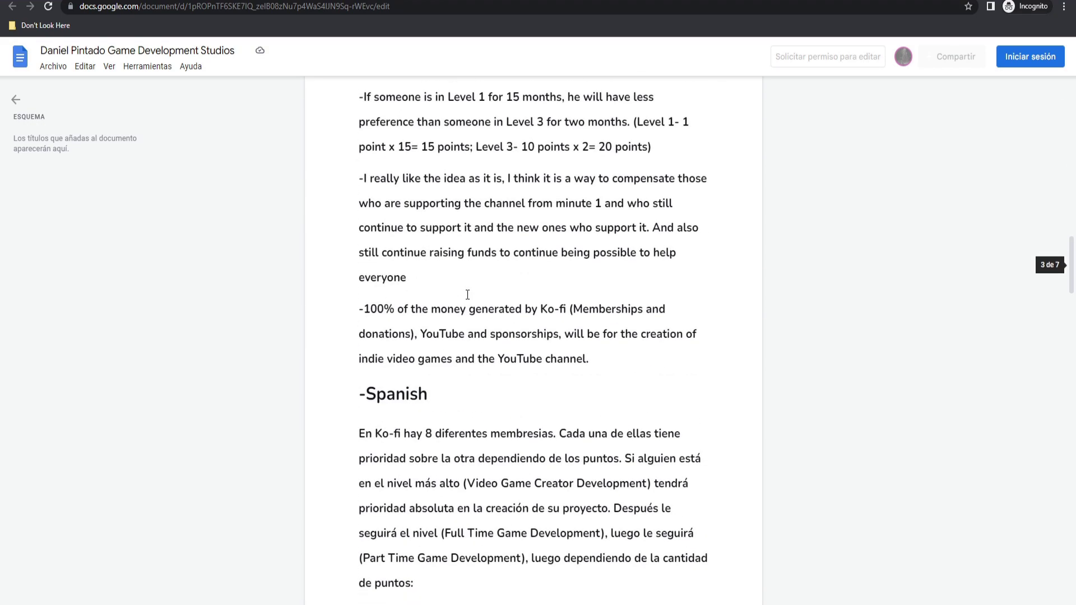
{"action": "scroll", "coordinate": [468, 294], "scroll_direction": "down", "scroll_amount": 8}
{"action": "scroll", "coordinate": [468, 294], "scroll_direction": "down", "scroll_amount": 7}
{"action": "scroll", "coordinate": [469, 295], "scroll_direction": "down", "scroll_amount": 6}
{"action": "scroll", "coordinate": [470, 295], "scroll_direction": "down", "scroll_amount": 4}
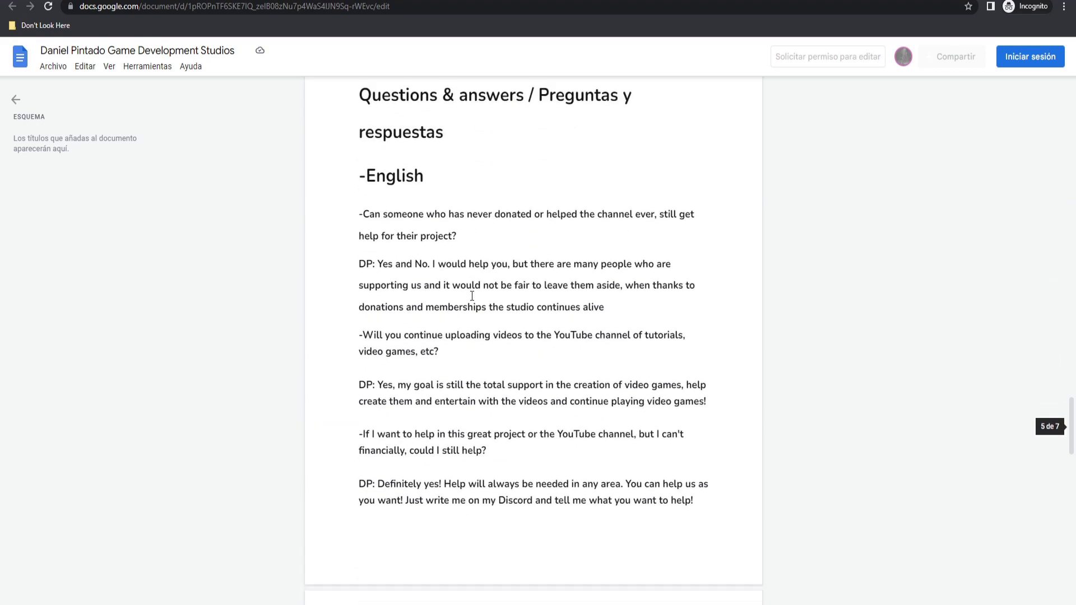
{"action": "scroll", "coordinate": [472, 296], "scroll_direction": "up", "scroll_amount": 2}
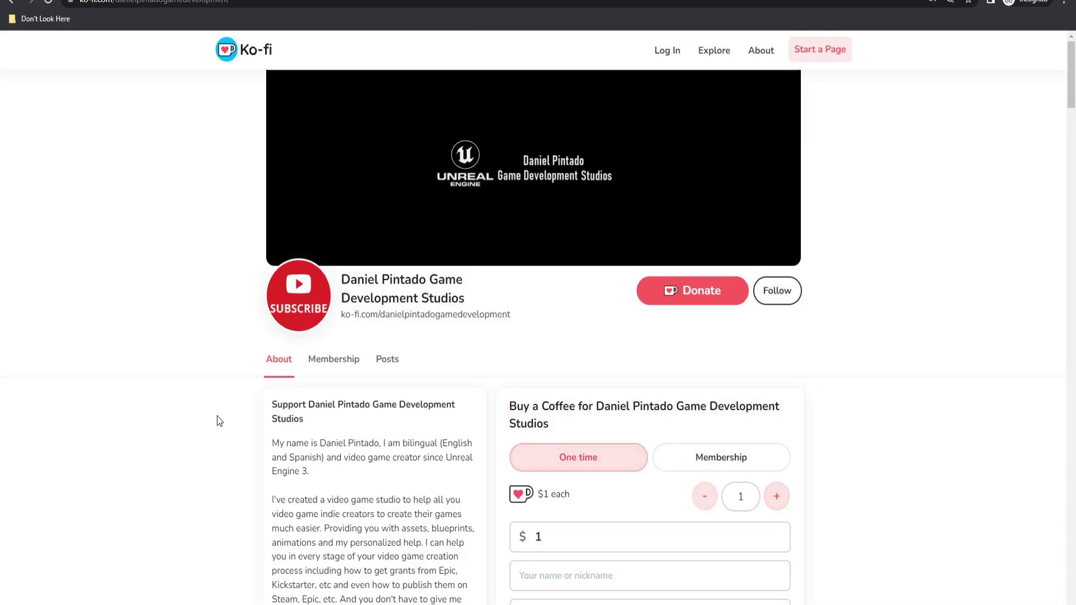
Switch the Ko-fi page to Membership and open the 'See all 8 tiers' listing.
{"action": "scroll", "coordinate": [840, 418], "scroll_direction": "down", "scroll_amount": 3}
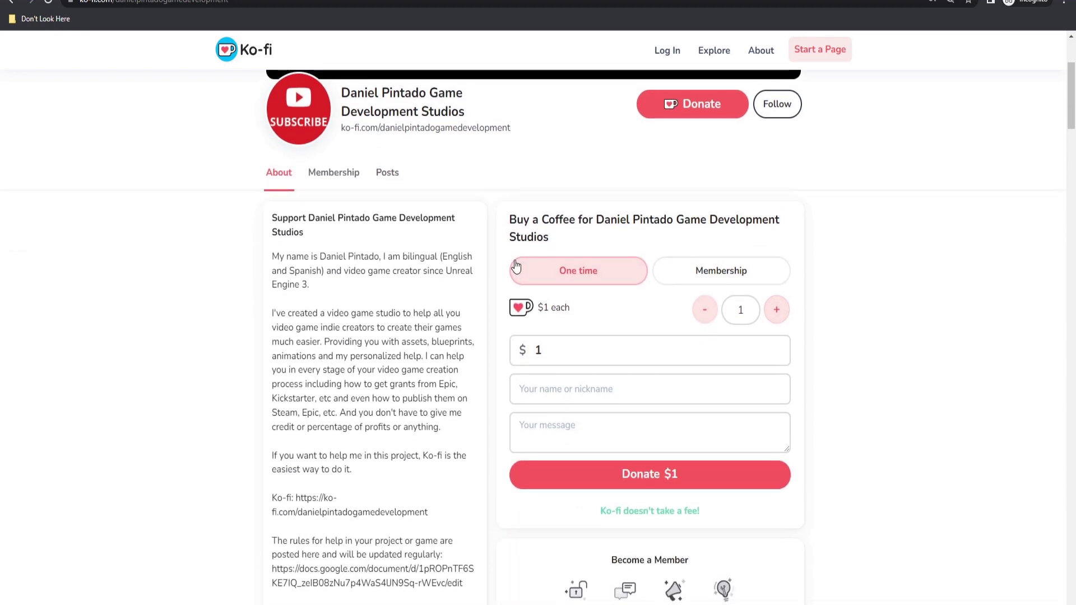
{"action": "left_click", "coordinate": [710, 279]}
{"action": "scroll", "coordinate": [712, 280], "scroll_direction": "down", "scroll_amount": 1}
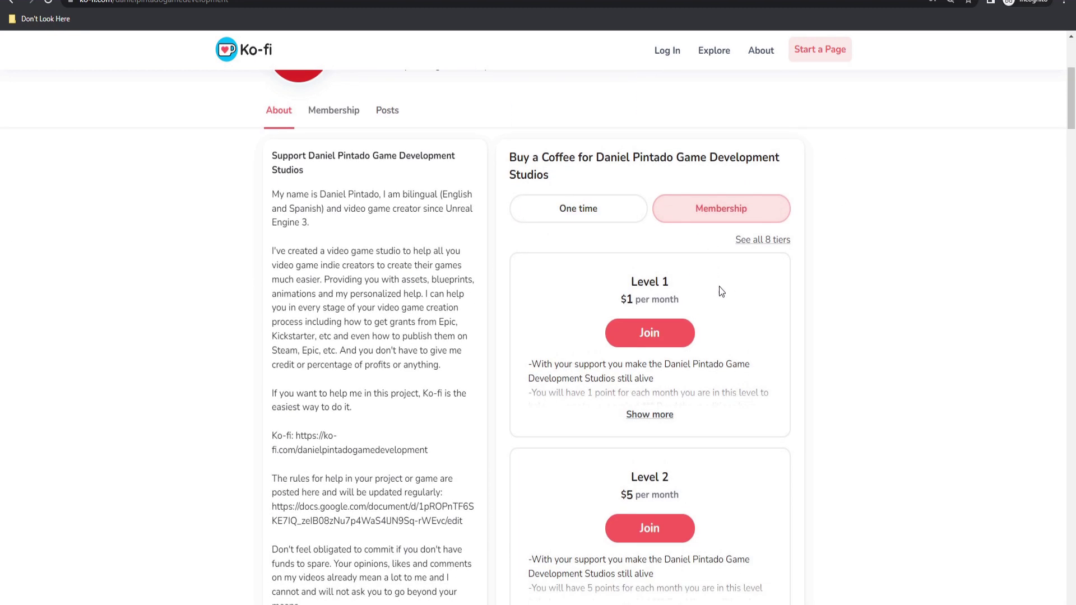
{"action": "left_click", "coordinate": [764, 243]}
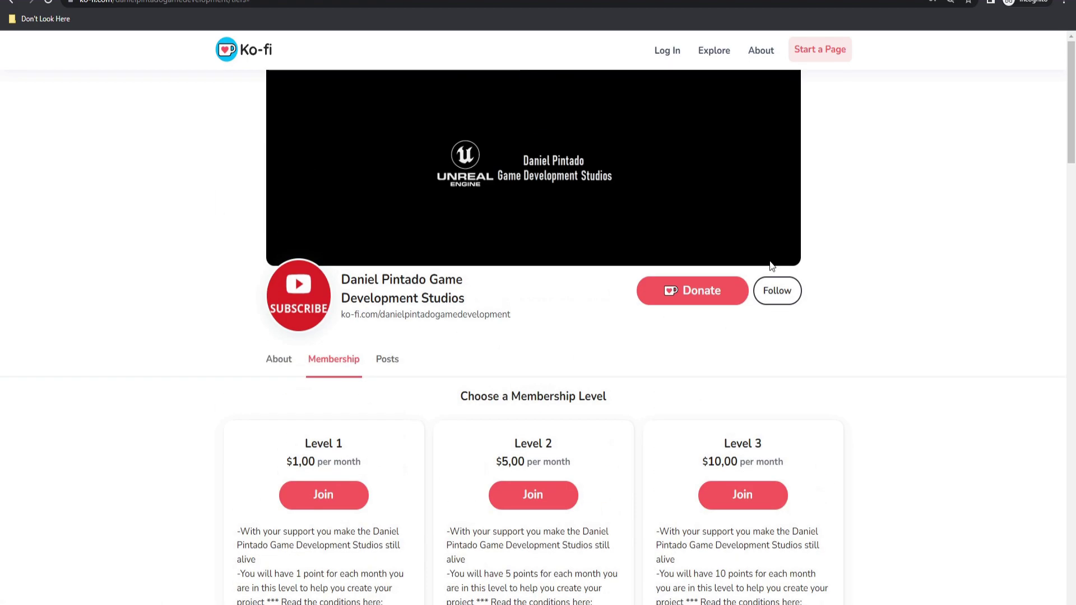
Scroll through the eight tier cards to review their prices and perks.
{"action": "scroll", "coordinate": [875, 325], "scroll_direction": "down", "scroll_amount": 3}
{"action": "scroll", "coordinate": [875, 325], "scroll_direction": "down", "scroll_amount": 2}
{"action": "scroll", "coordinate": [875, 325], "scroll_direction": "down", "scroll_amount": 4}
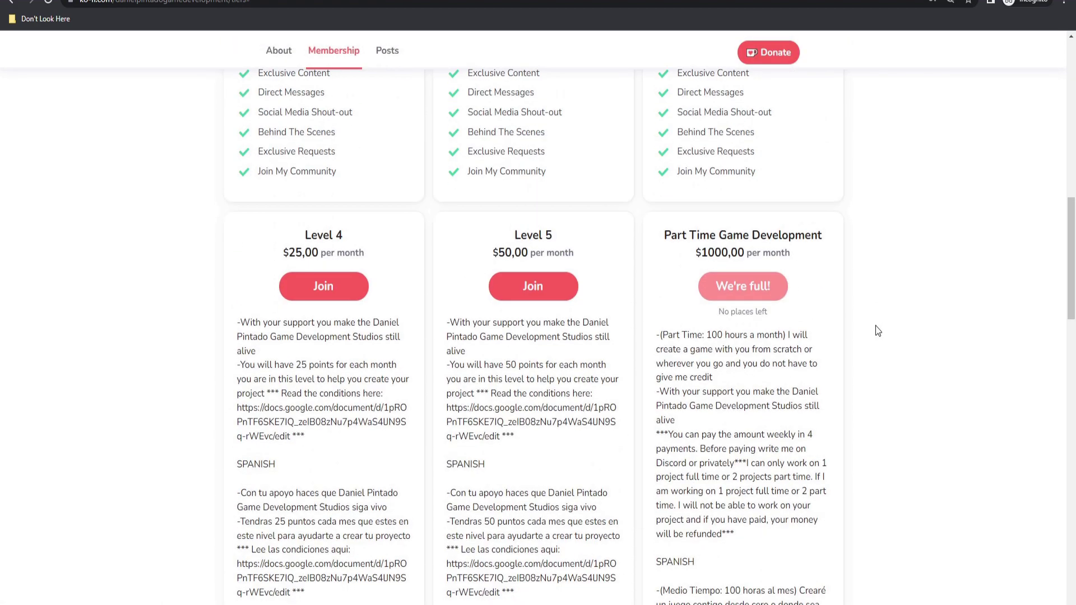
{"action": "scroll", "coordinate": [875, 325], "scroll_direction": "down", "scroll_amount": 5}
{"action": "scroll", "coordinate": [875, 325], "scroll_direction": "down", "scroll_amount": 4}
{"action": "scroll", "coordinate": [876, 325], "scroll_direction": "down", "scroll_amount": 3}
{"action": "scroll", "coordinate": [875, 325], "scroll_direction": "down", "scroll_amount": 5}
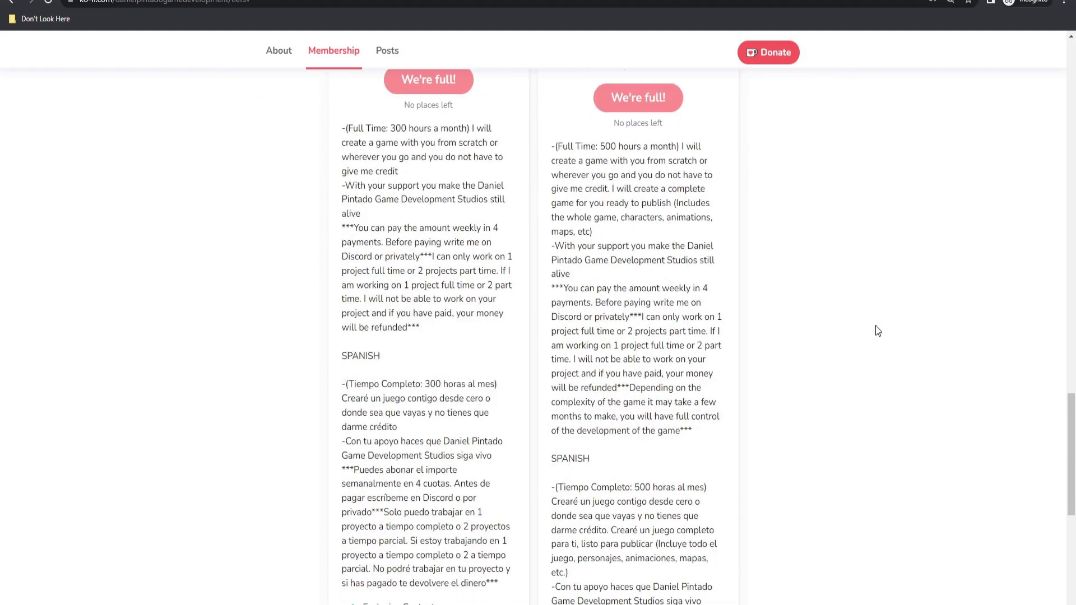
{"action": "scroll", "coordinate": [875, 325], "scroll_direction": "down", "scroll_amount": 4}
{"action": "scroll", "coordinate": [875, 328], "scroll_direction": "down", "scroll_amount": 3}
{"action": "scroll", "coordinate": [875, 331], "scroll_direction": "up", "scroll_amount": 5}
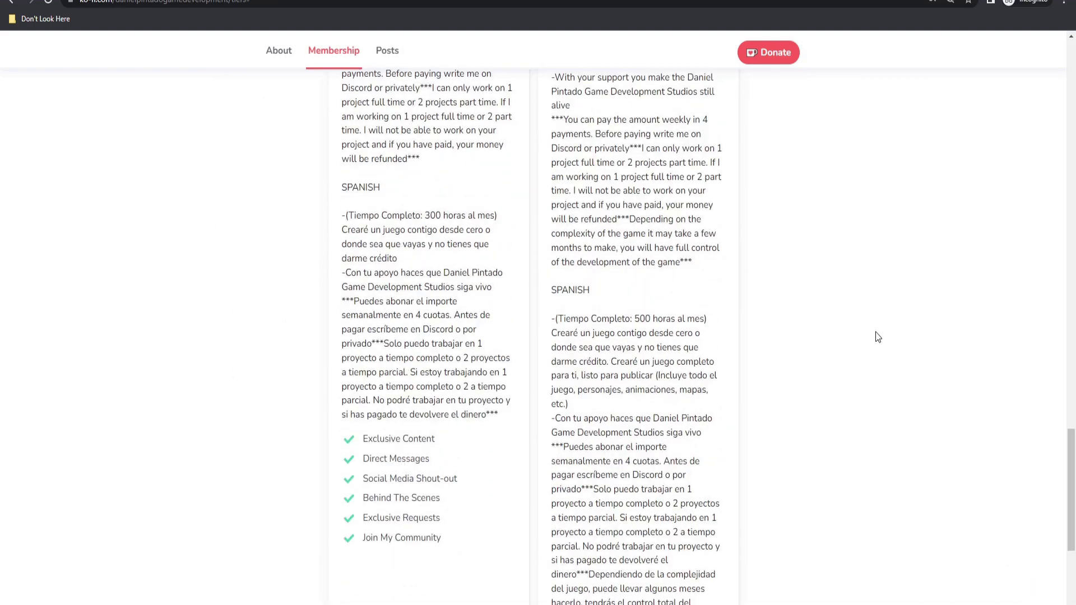
{"action": "scroll", "coordinate": [874, 348], "scroll_direction": "up", "scroll_amount": 5}
{"action": "scroll", "coordinate": [874, 359], "scroll_direction": "up", "scroll_amount": 5}
{"action": "scroll", "coordinate": [875, 359], "scroll_direction": "up", "scroll_amount": 6}
{"action": "scroll", "coordinate": [874, 359], "scroll_direction": "up", "scroll_amount": 7}
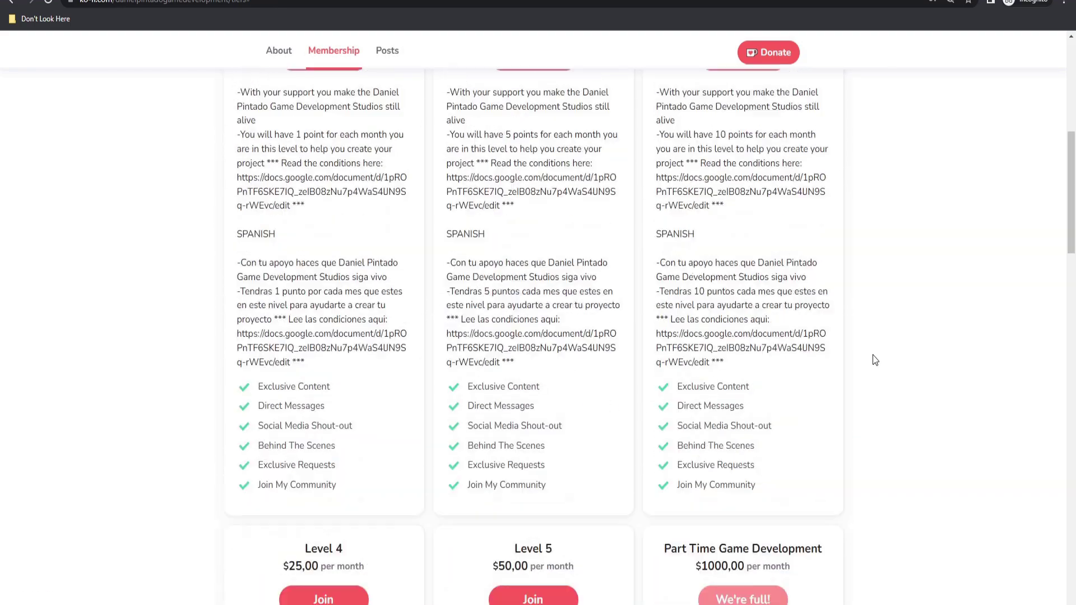
{"action": "scroll", "coordinate": [874, 359], "scroll_direction": "up", "scroll_amount": 6}
{"action": "scroll", "coordinate": [878, 359], "scroll_direction": "up", "scroll_amount": 3}
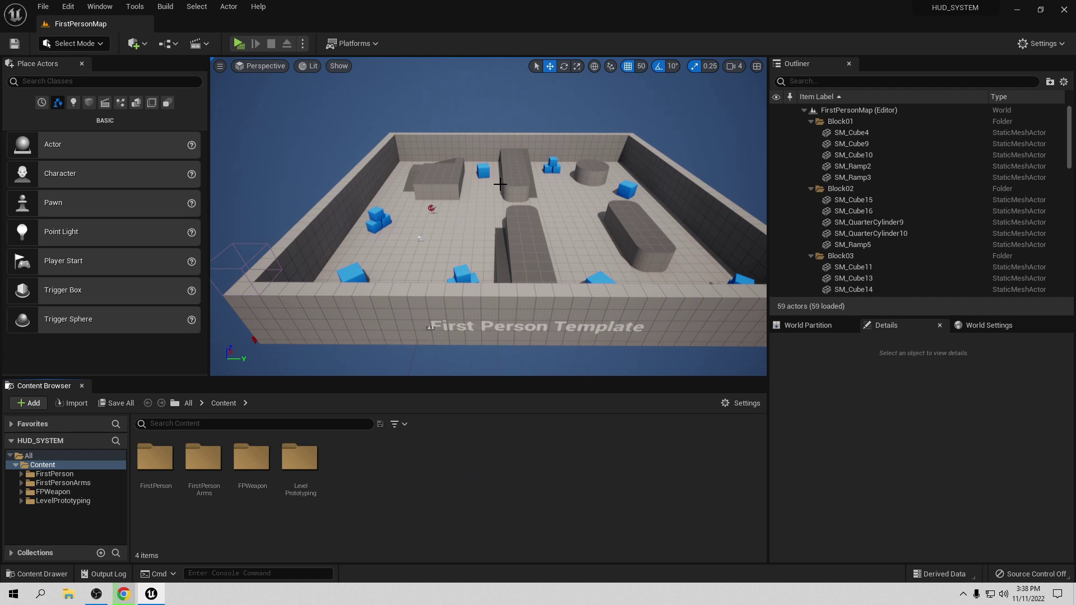
{"action": "left_click", "coordinate": [236, 43]}
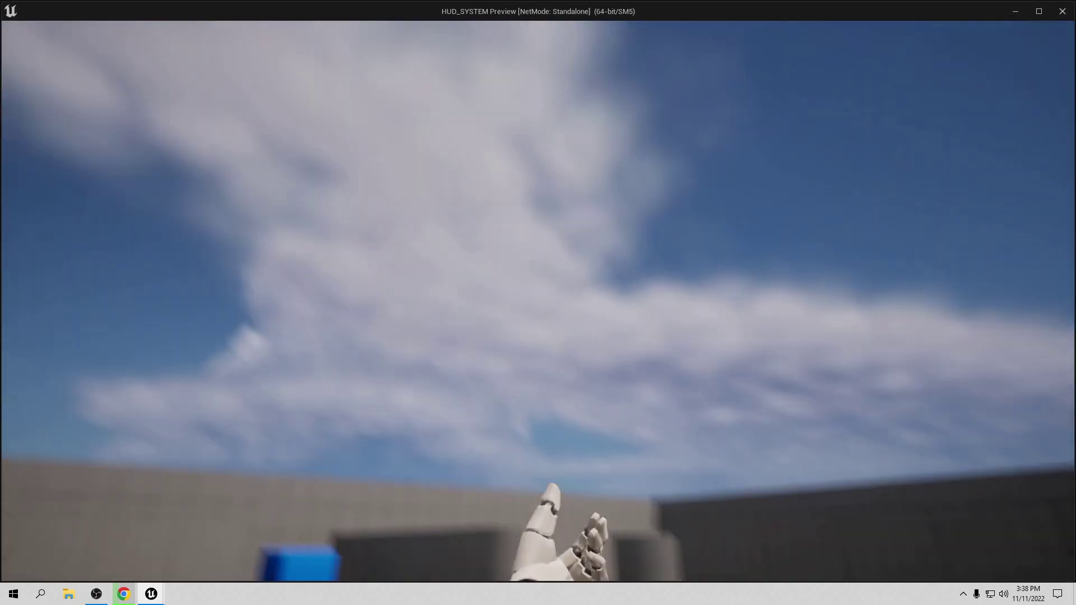
{"action": "key", "text": "w"}
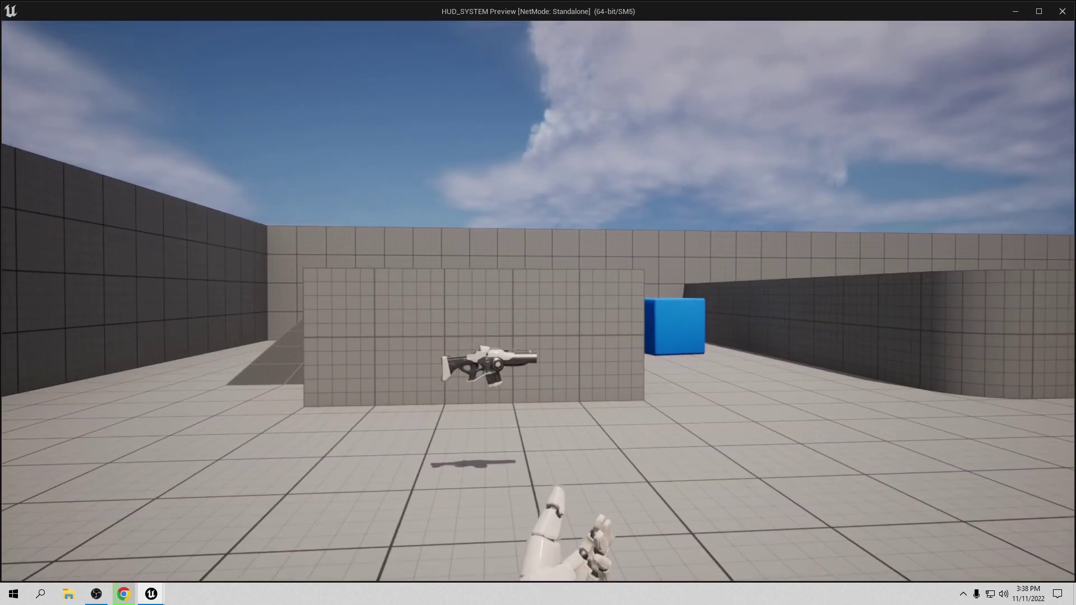
{"action": "key", "text": "s"}
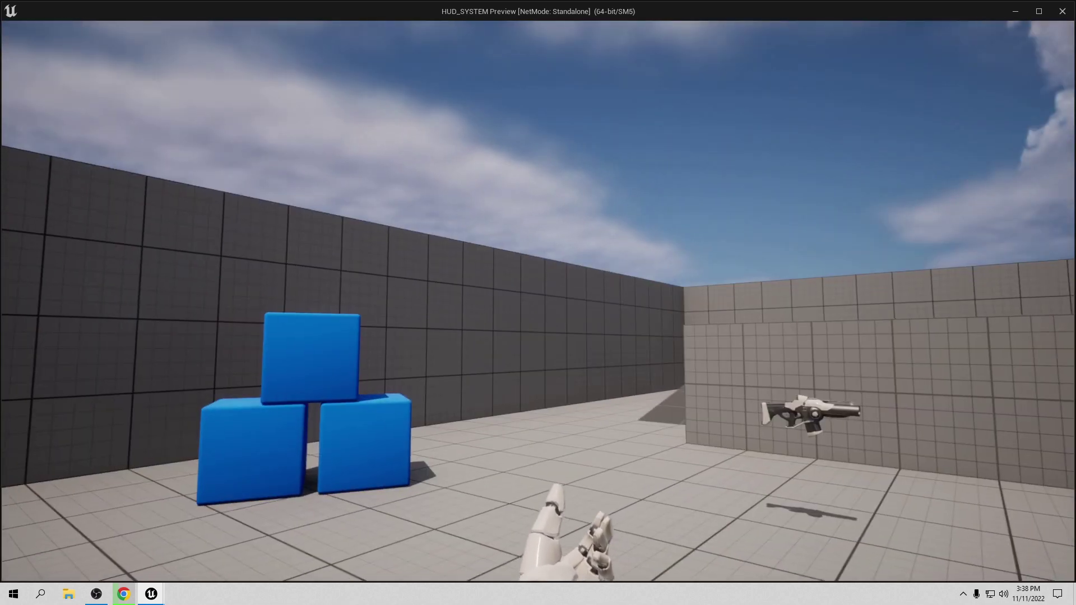
{"action": "key", "text": "w"}
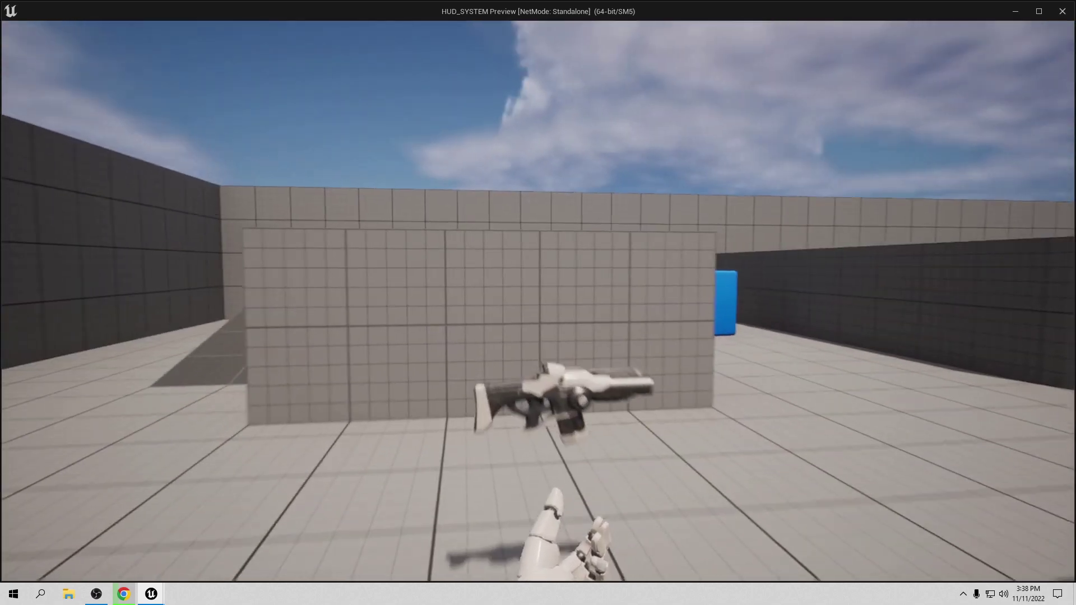
{"action": "key", "text": "w"}
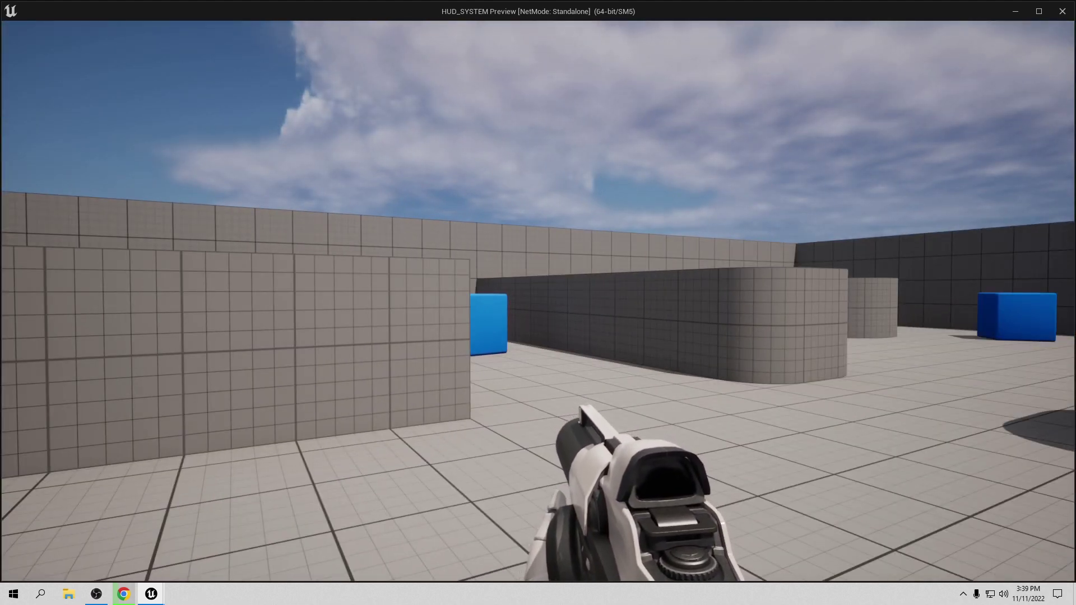
{"action": "key", "text": "Escape"}
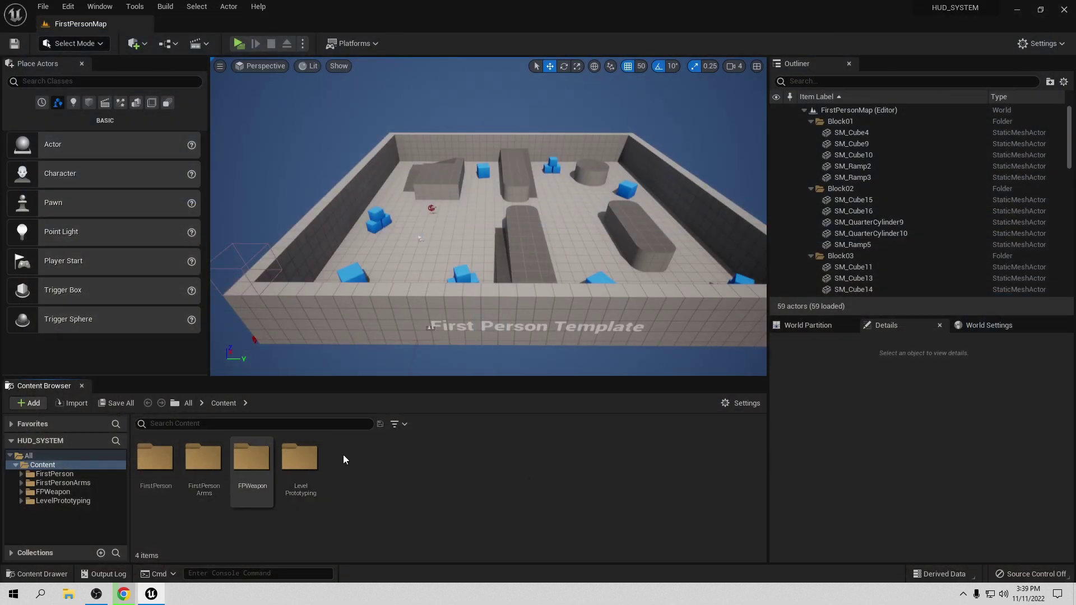
Create a User Widget-based Widget Blueprint named DP_HUD_W and open it in the designer.
{"action": "right_click", "coordinate": [393, 470]}
{"action": "mouse_move", "coordinate": [420, 459]}
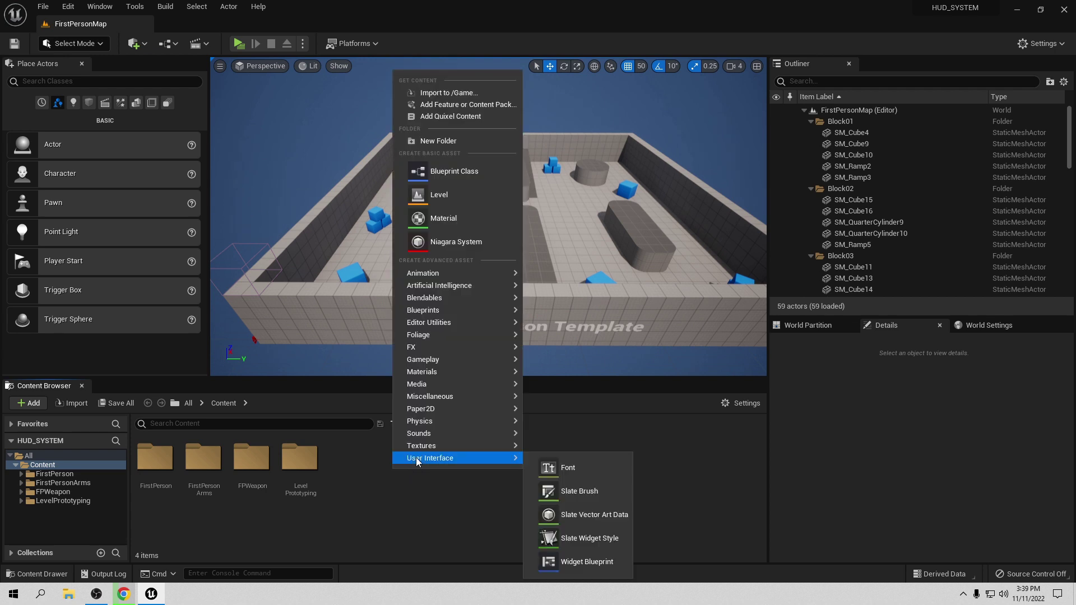
{"action": "left_click", "coordinate": [591, 573]}
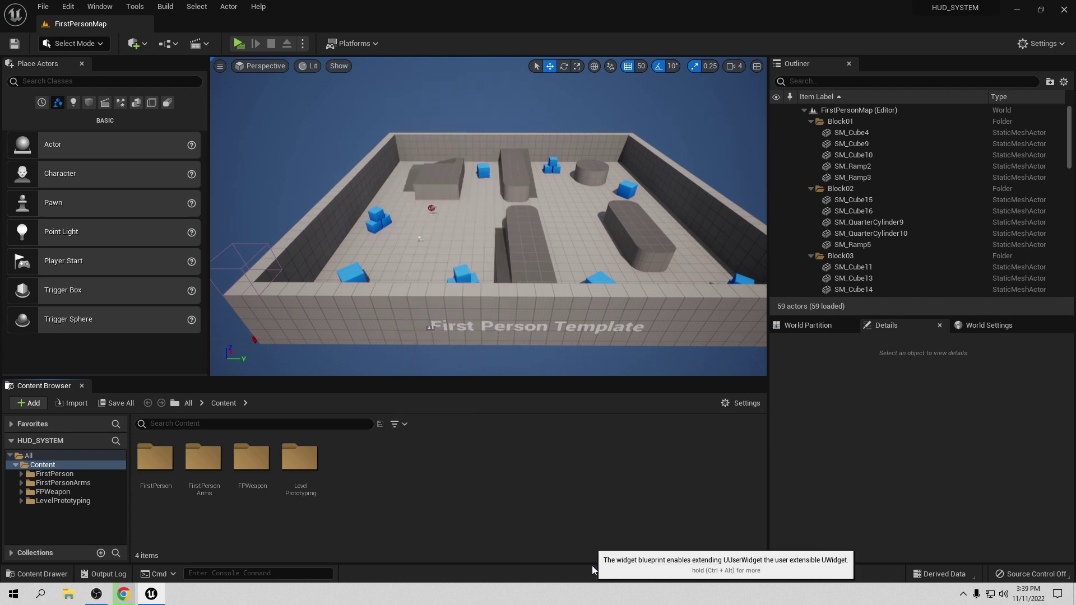
{"action": "left_click", "coordinate": [431, 204]}
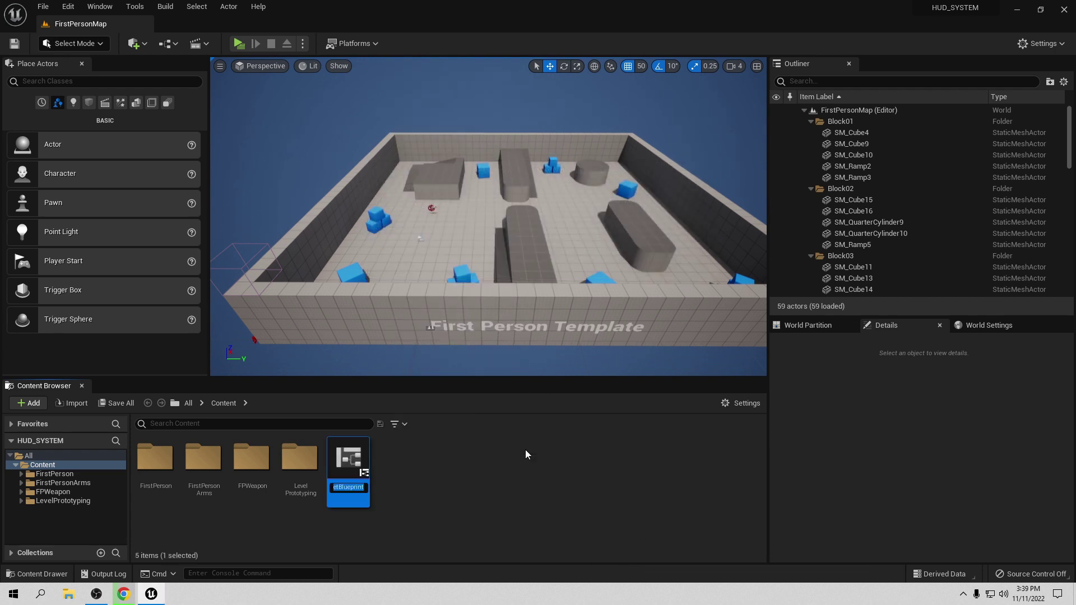
{"action": "type", "text": "D"}
{"action": "type", "text": "HUD"}
{"action": "type", "text": "_"}
{"action": "type", "text": "W"}
{"action": "key", "text": "Return"}
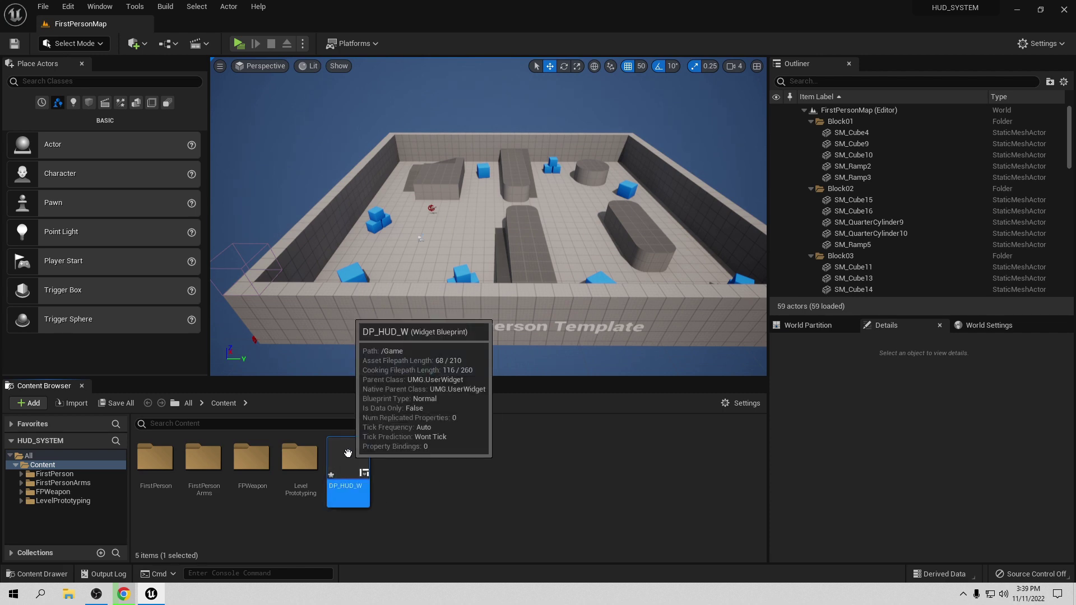
{"action": "double_click", "coordinate": [349, 456]}
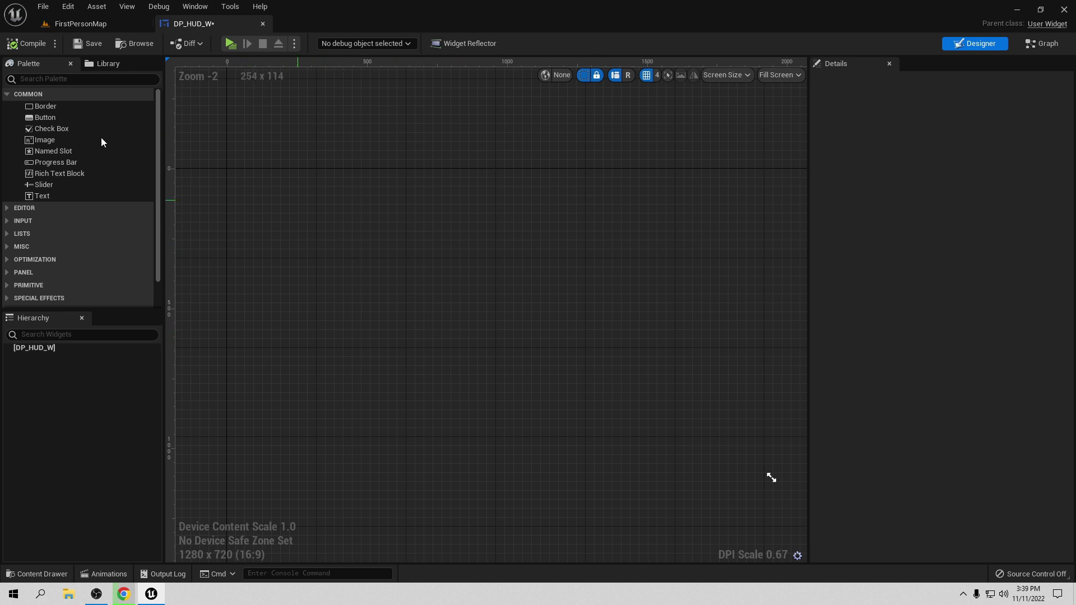
Add a Canvas Panel from the Palette into DP_HUD_W, then return to the FirstPersonMap tab.
{"action": "left_click", "coordinate": [49, 79]}
{"action": "type", "text": "canv"}
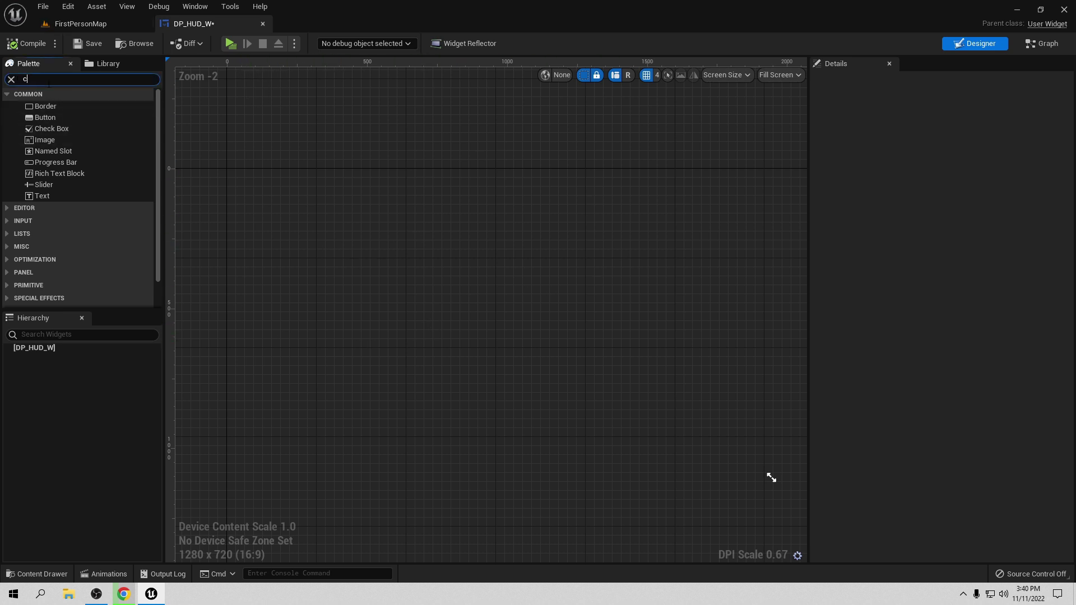
{"action": "left_click_drag", "start_coordinate": [56, 106], "coordinate": [34, 348]}
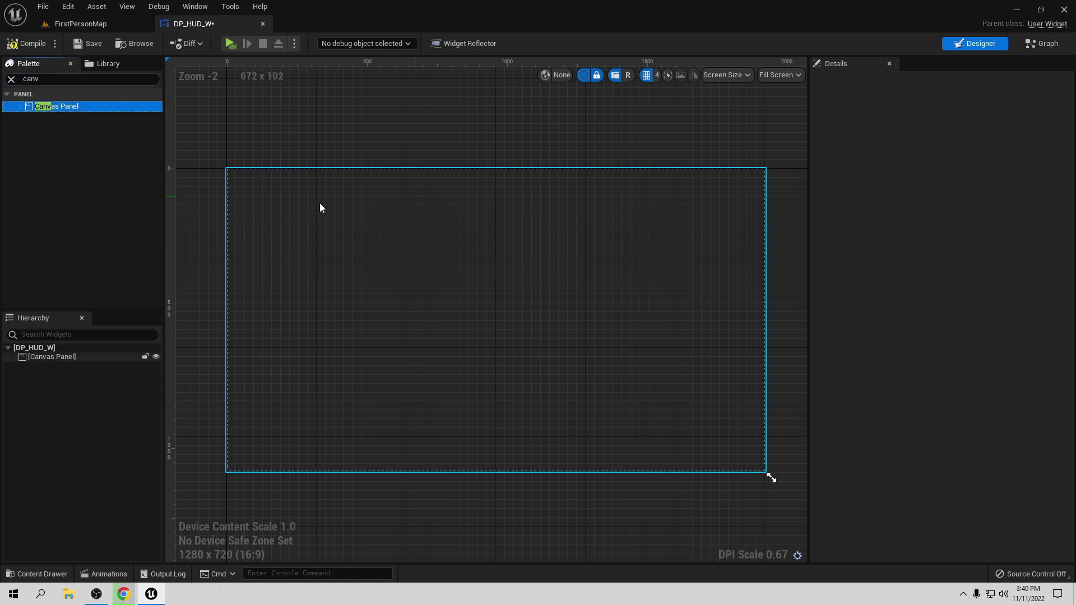
{"action": "left_click", "coordinate": [42, 44]}
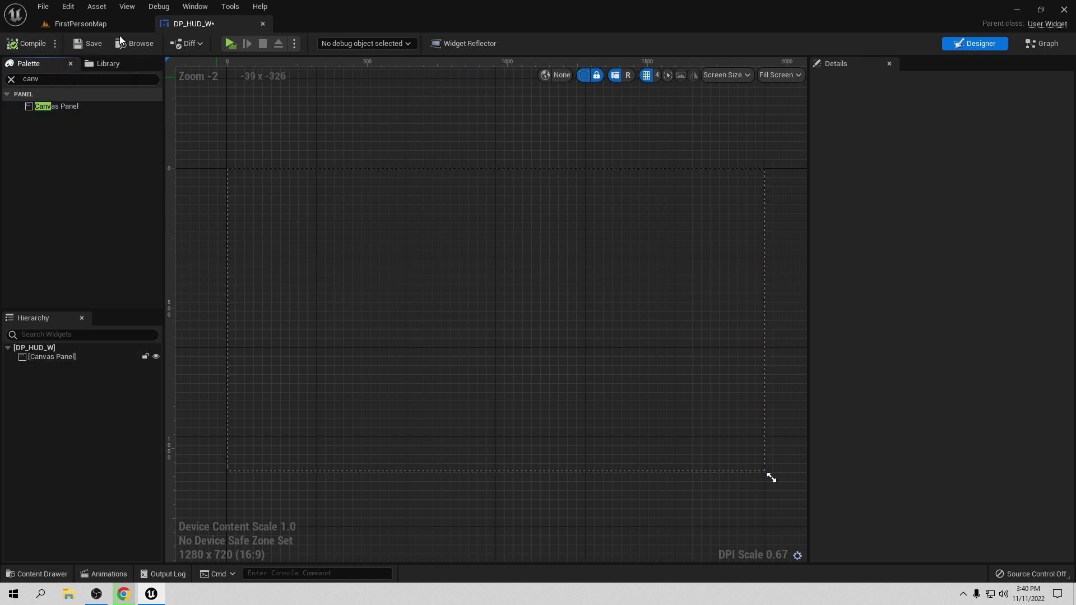
{"action": "left_click", "coordinate": [108, 25]}
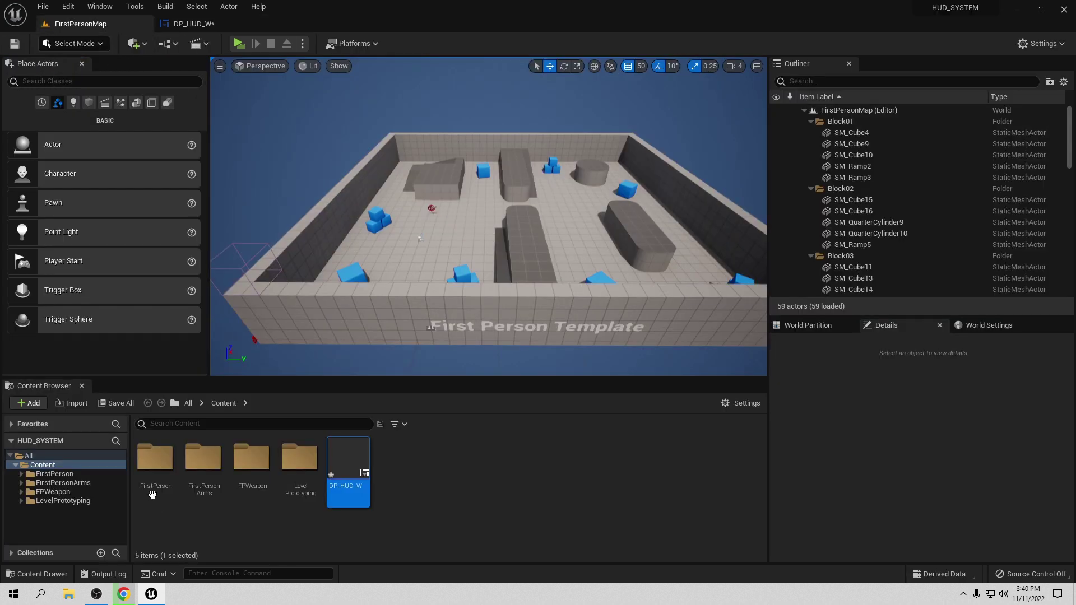
Open BP_FirstPersonCharacter from FirstPerson/Blueprints and add an Event BeginPlay node.
{"action": "double_click", "coordinate": [159, 465]}
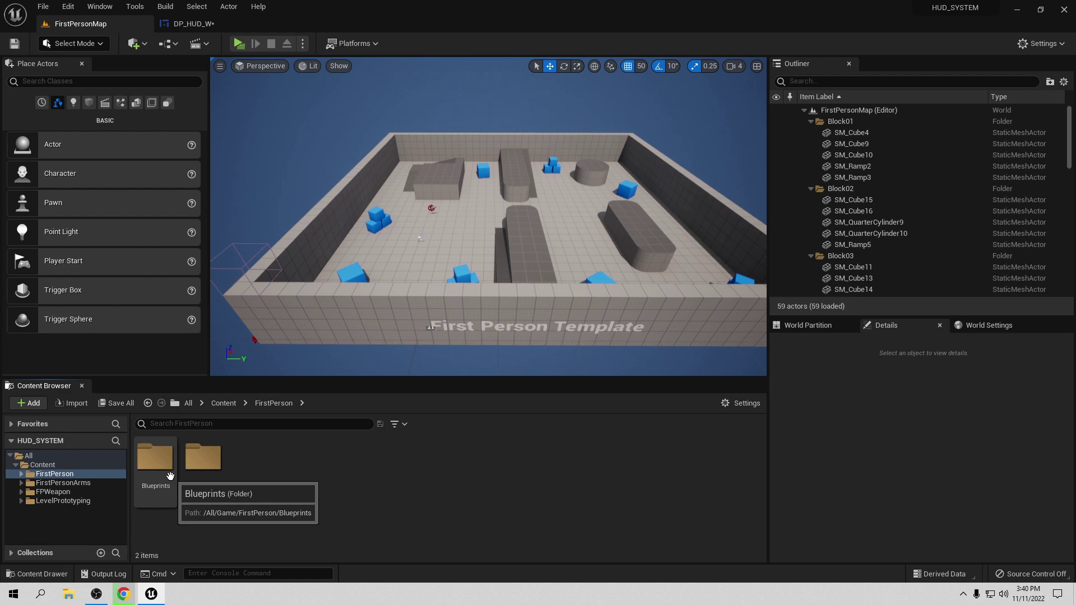
{"action": "double_click", "coordinate": [170, 475]}
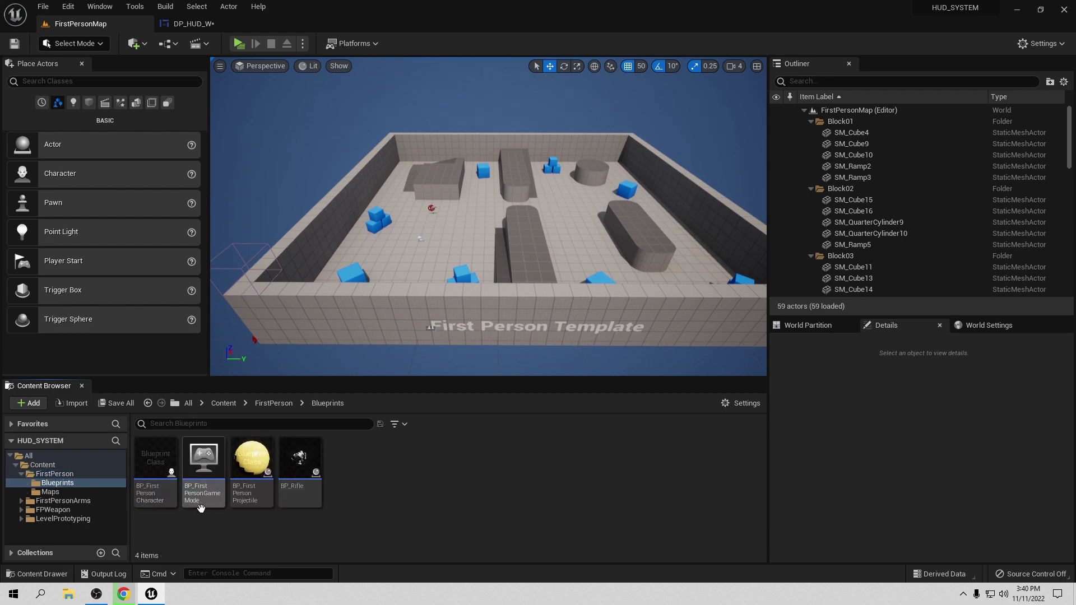
{"action": "double_click", "coordinate": [163, 485]}
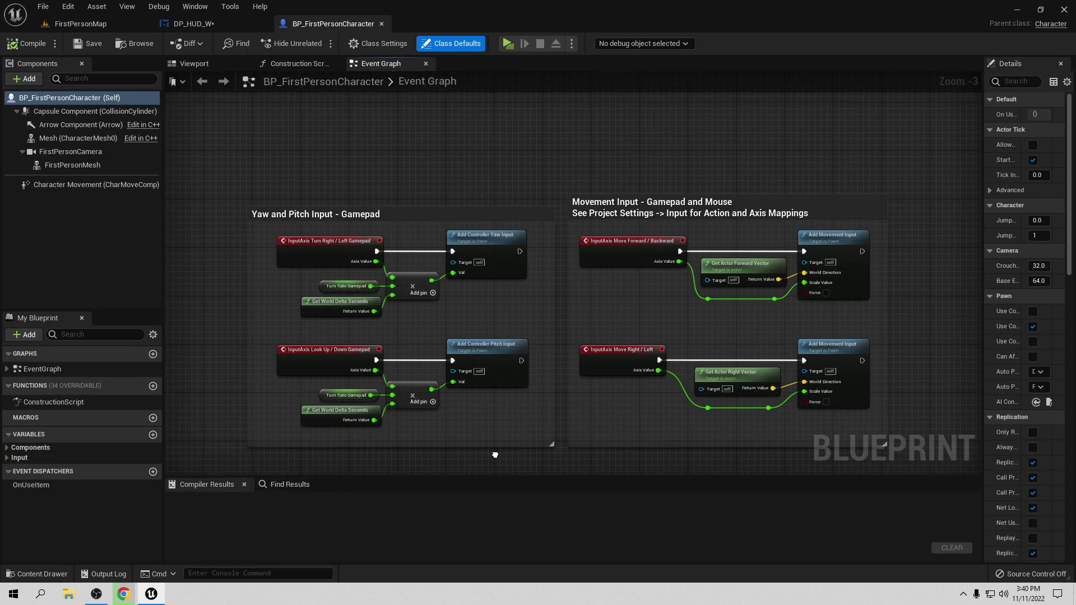
{"action": "mouse_move", "coordinate": [495, 455]}
{"action": "right_mouse_down"}
{"action": "mouse_move", "coordinate": [502, 373]}
{"action": "mouse_move", "coordinate": [429, 227]}
{"action": "right_mouse_up"}
{"action": "right_click", "coordinate": [378, 235]}
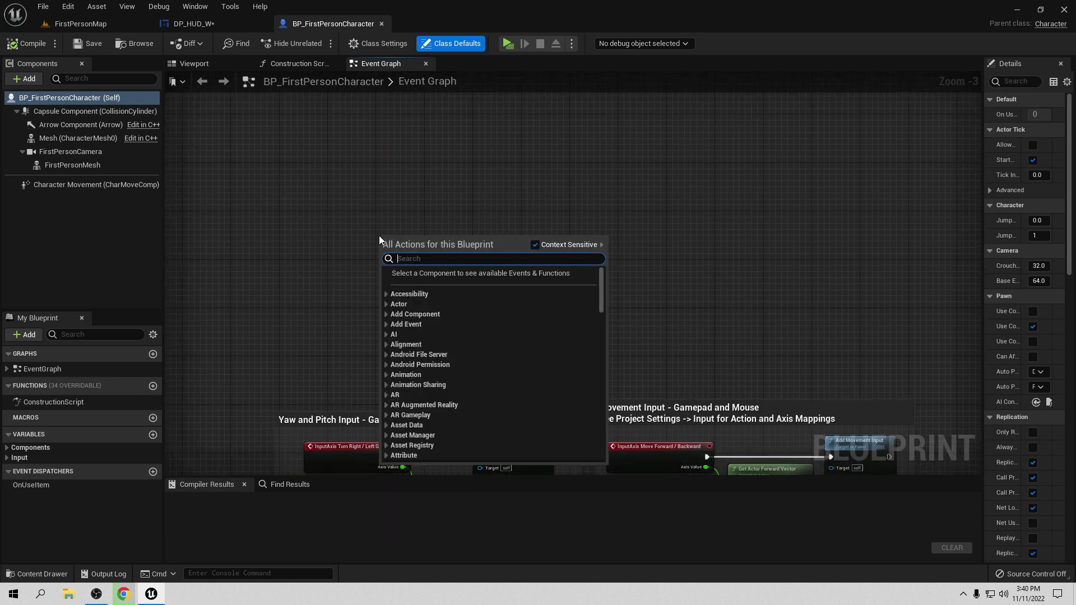
{"action": "type", "text": "begin"}
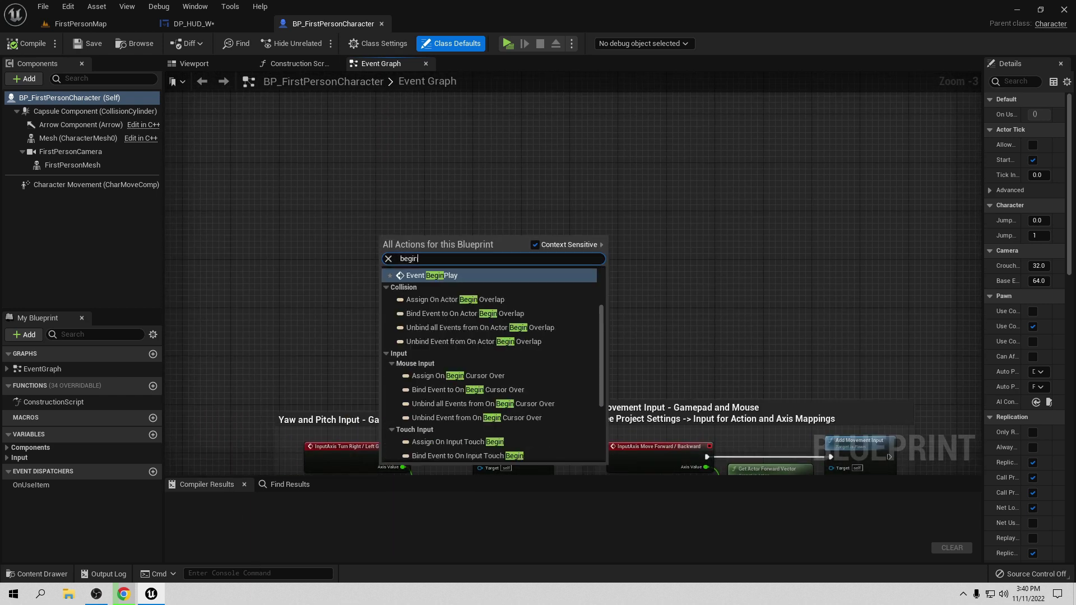
{"action": "left_click", "coordinate": [432, 276]}
Wire a Create Widget node after Event BeginPlay and arrange it in the graph.
{"action": "scroll", "coordinate": [354, 251], "scroll_direction": "up", "scroll_amount": 3}
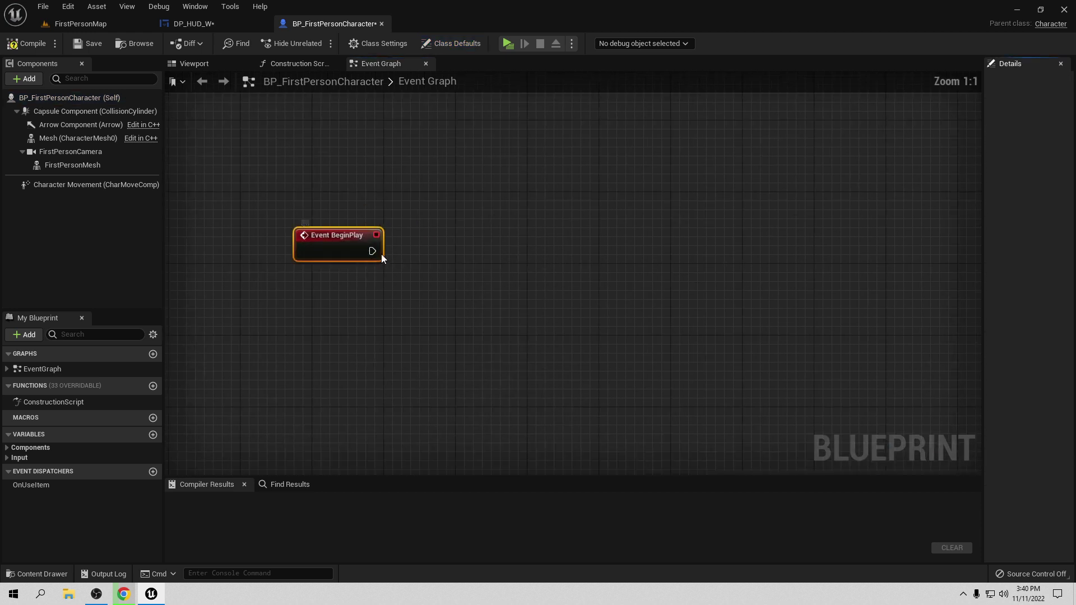
{"action": "left_click_drag", "start_coordinate": [372, 251], "coordinate": [428, 256]}
{"action": "type", "text": "creta"}
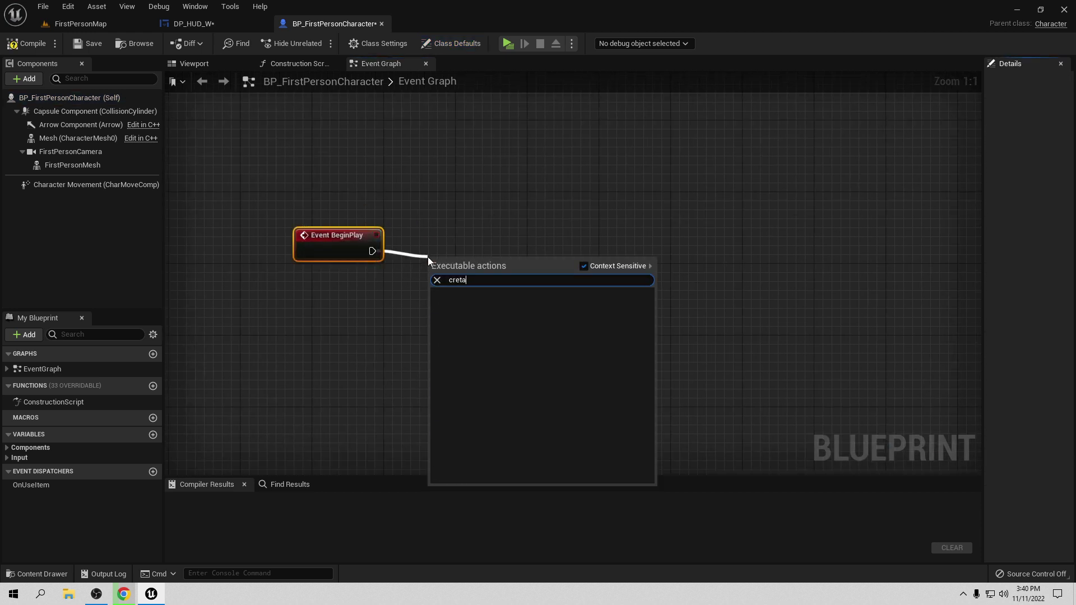
{"action": "key", "text": "BackSpace"}
{"action": "key", "text": "BackSpace"}
{"action": "type", "text": "ate"}
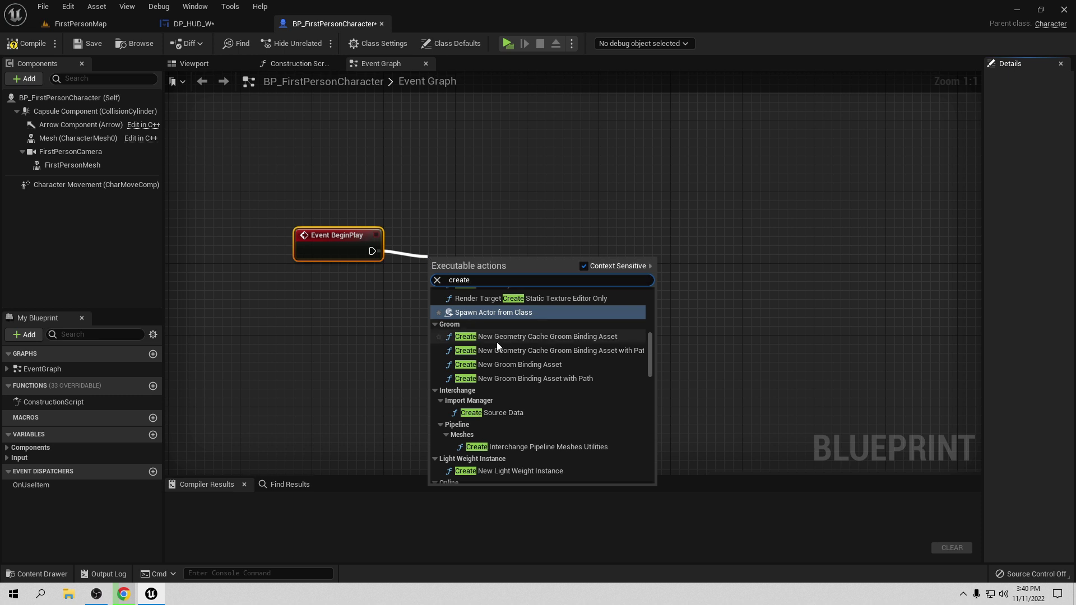
{"action": "type", "text": " widge"}
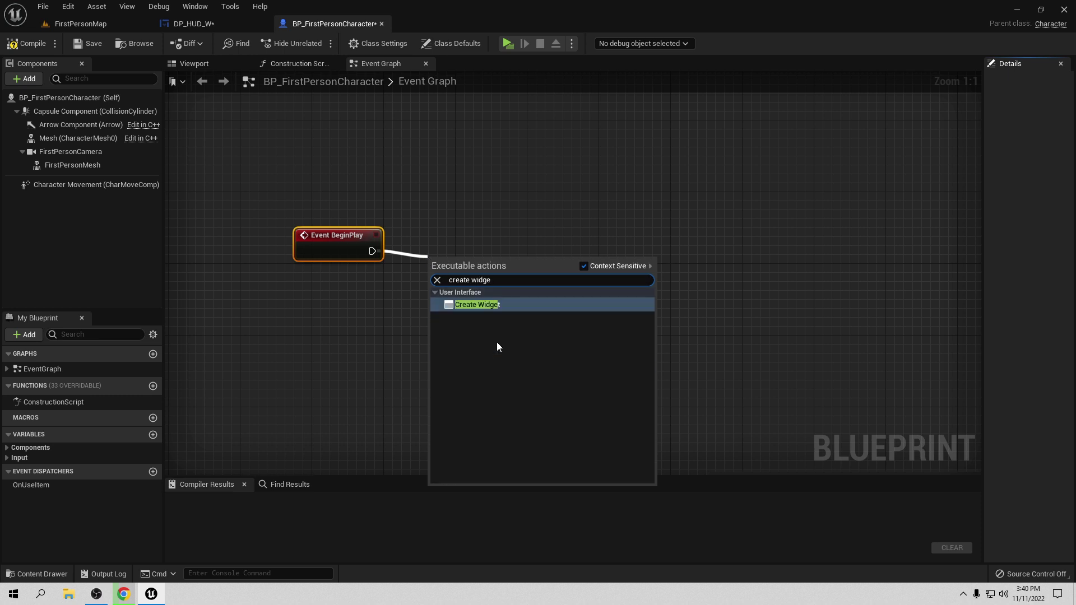
{"action": "left_click", "coordinate": [486, 308]}
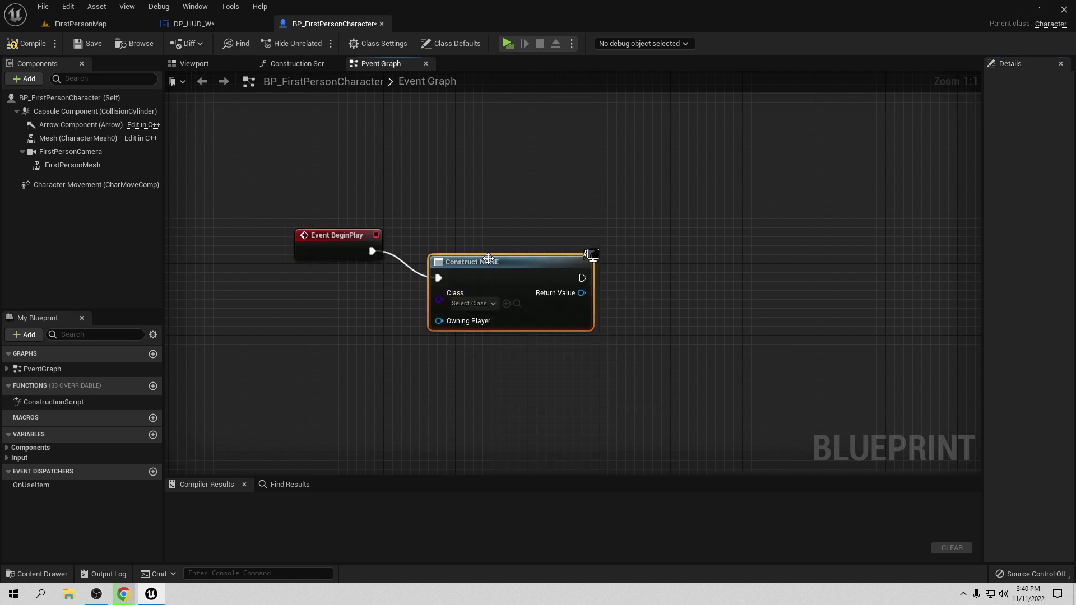
{"action": "left_click_drag", "start_coordinate": [482, 266], "coordinate": [473, 230]}
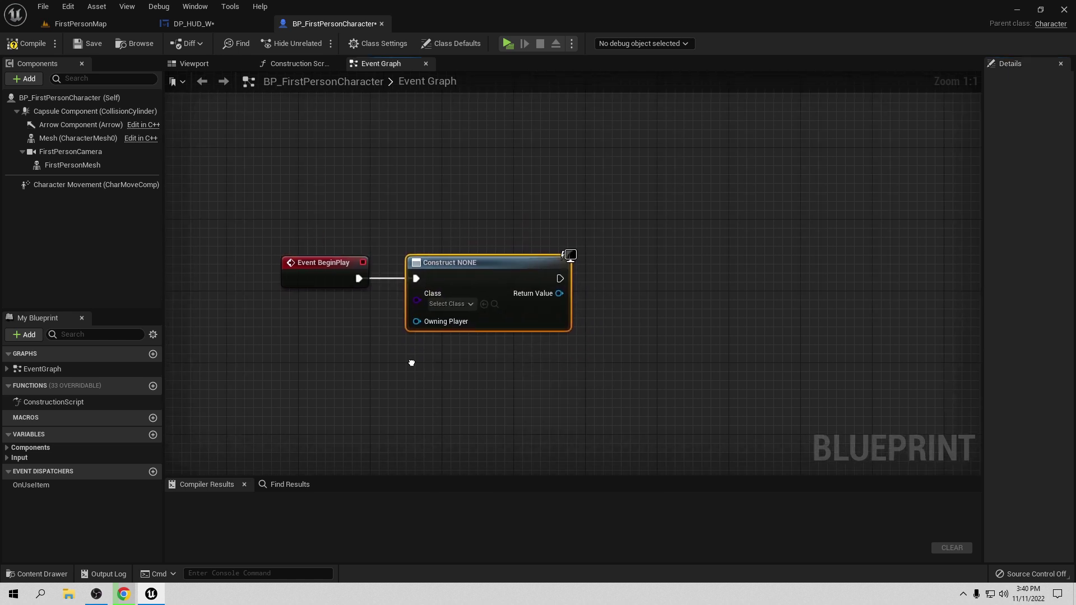
{"action": "right_click_drag", "start_coordinate": [407, 261], "coordinate": [476, 277]}
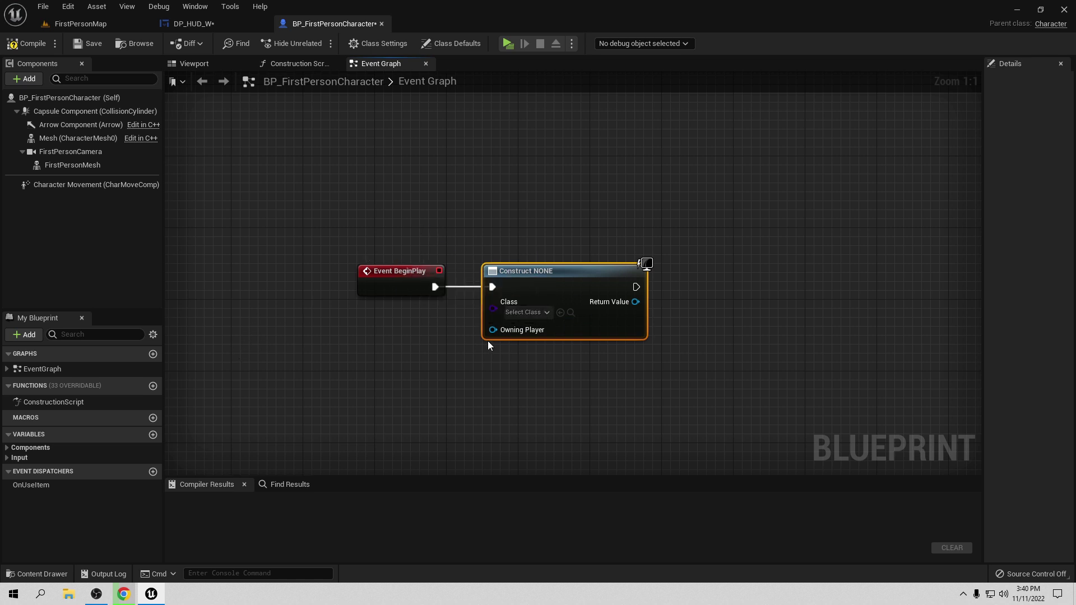
{"action": "left_click_drag", "start_coordinate": [524, 287], "coordinate": [529, 283]}
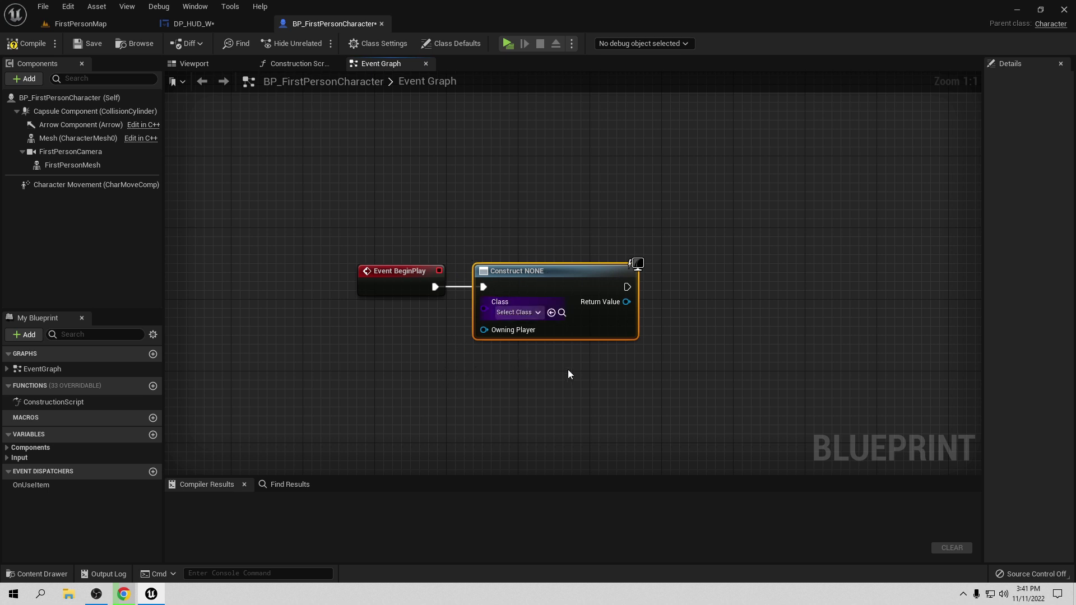
{"action": "mouse_move", "coordinate": [570, 372]}
{"action": "right_mouse_down"}
{"action": "mouse_move", "coordinate": [517, 377]}
{"action": "mouse_move", "coordinate": [551, 398]}
{"action": "right_mouse_up"}
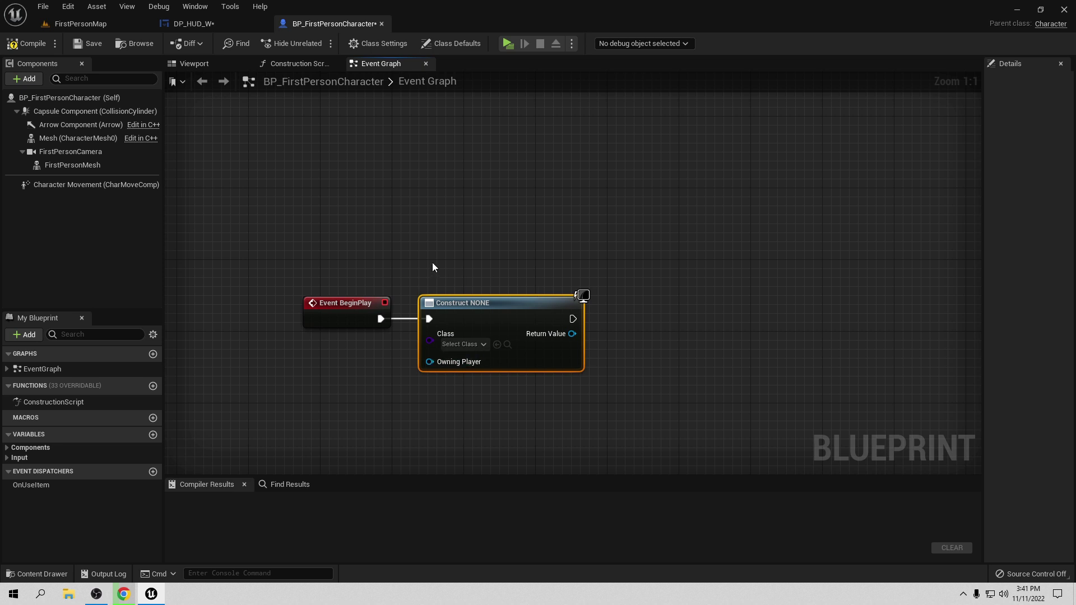
{"action": "right_click_drag", "start_coordinate": [459, 269], "coordinate": [498, 251]}
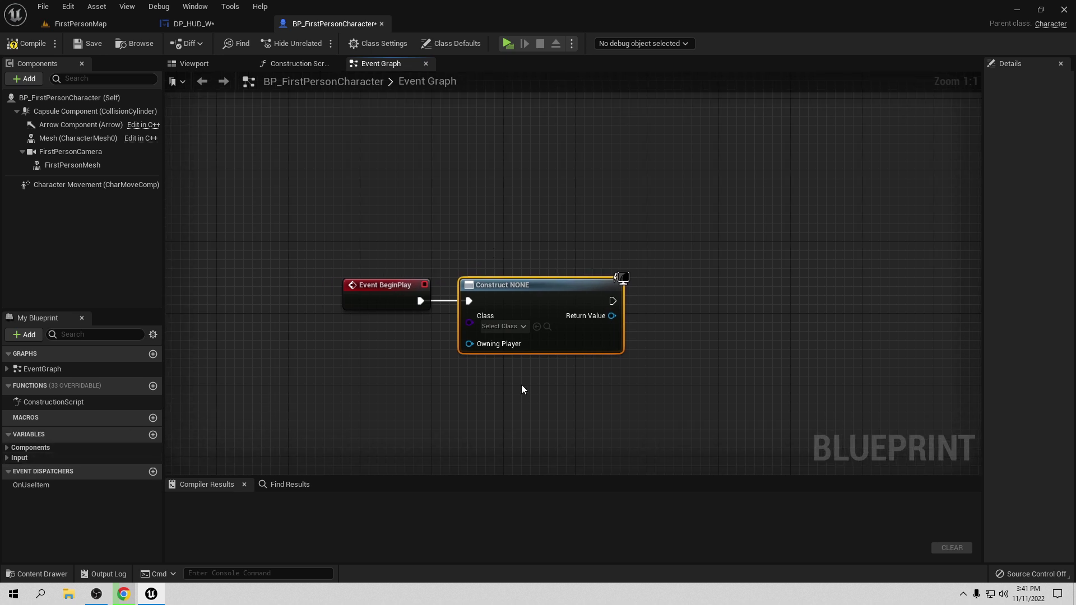
{"action": "mouse_move", "coordinate": [521, 385]}
{"action": "right_mouse_down"}
{"action": "mouse_move", "coordinate": [480, 420]}
{"action": "mouse_move", "coordinate": [500, 409]}
{"action": "right_mouse_up"}
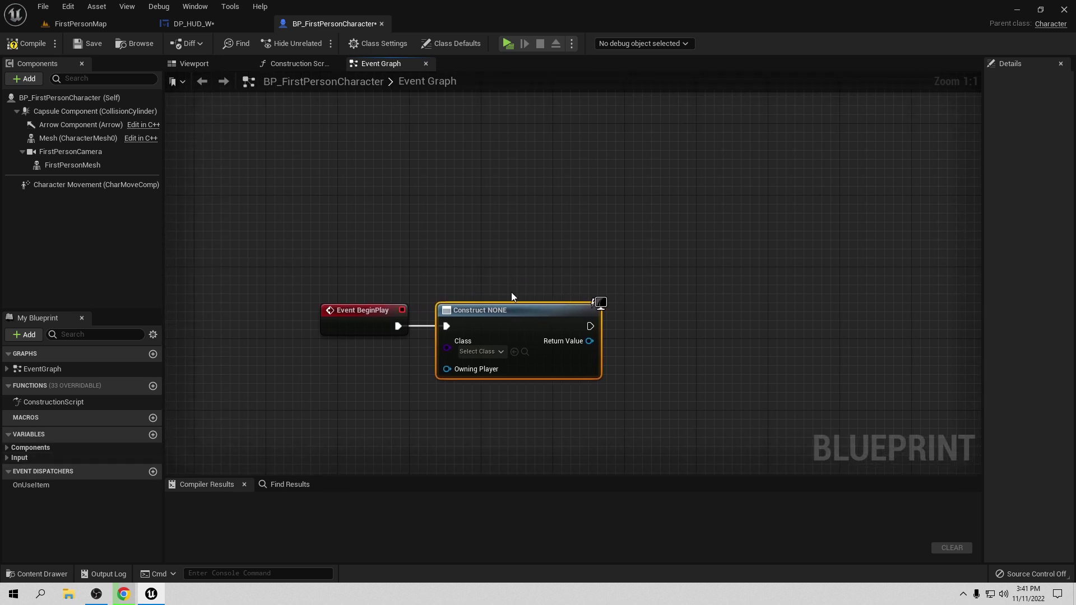
{"action": "right_click_drag", "start_coordinate": [511, 296], "coordinate": [520, 271]}
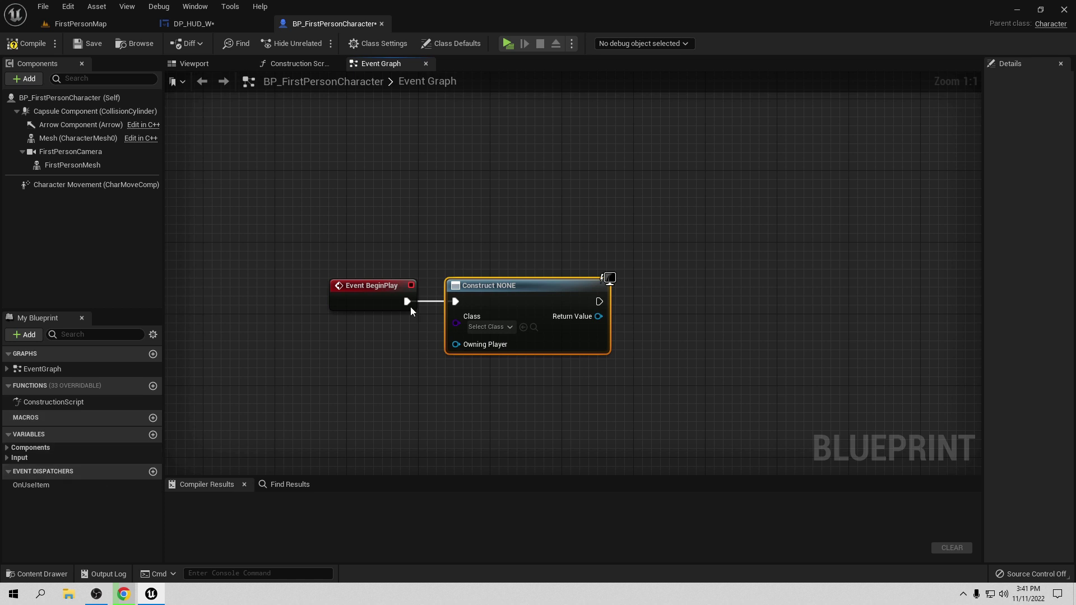
{"action": "right_click_drag", "start_coordinate": [492, 378], "coordinate": [454, 371]}
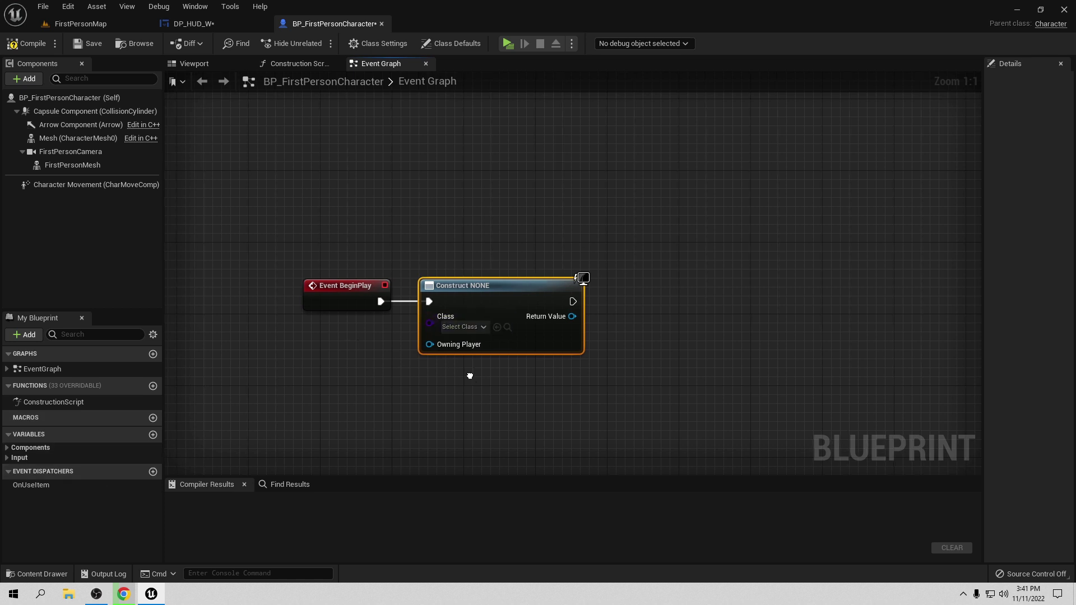
{"action": "right_click_drag", "start_coordinate": [598, 314], "coordinate": [561, 306]}
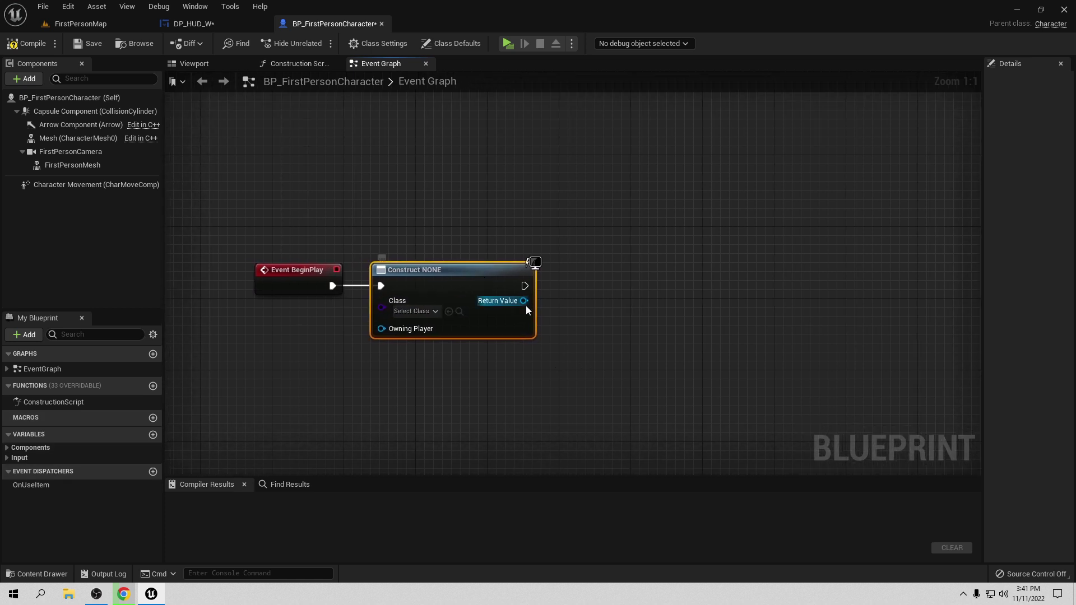
Set the widget class to DP_HUD_W and store its Return Value in a variable HUD_W.
{"action": "left_click", "coordinate": [416, 311]}
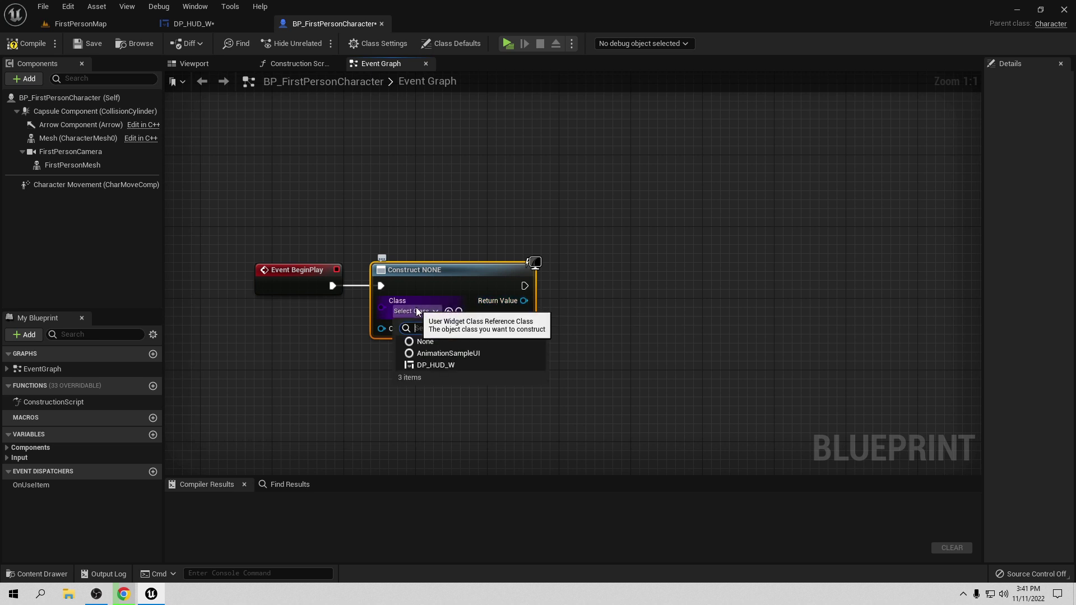
{"action": "left_click", "coordinate": [435, 365]}
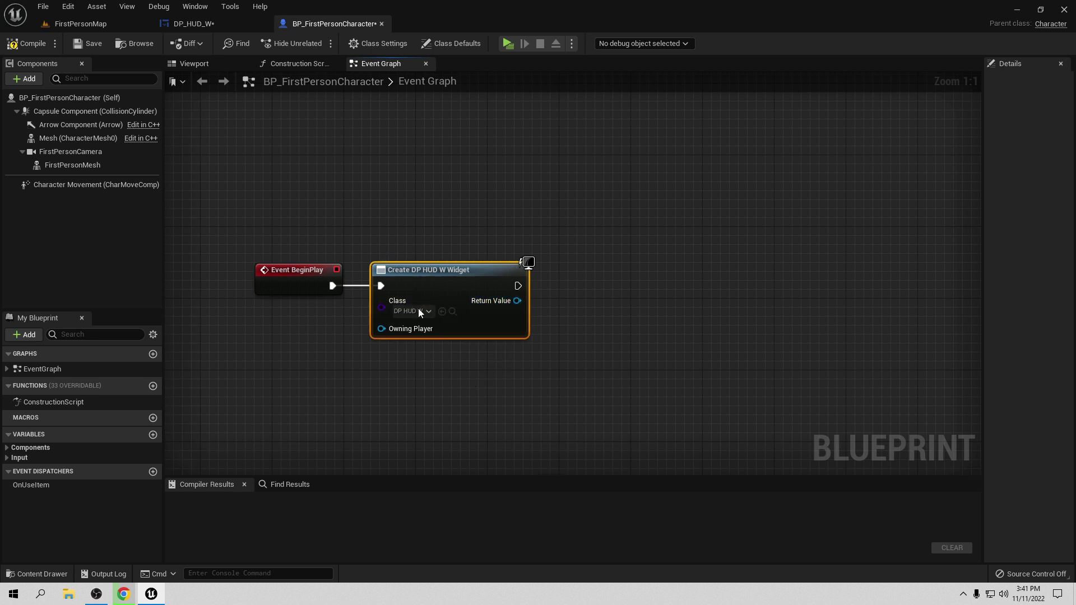
{"action": "left_click_drag", "start_coordinate": [516, 301], "coordinate": [566, 301]}
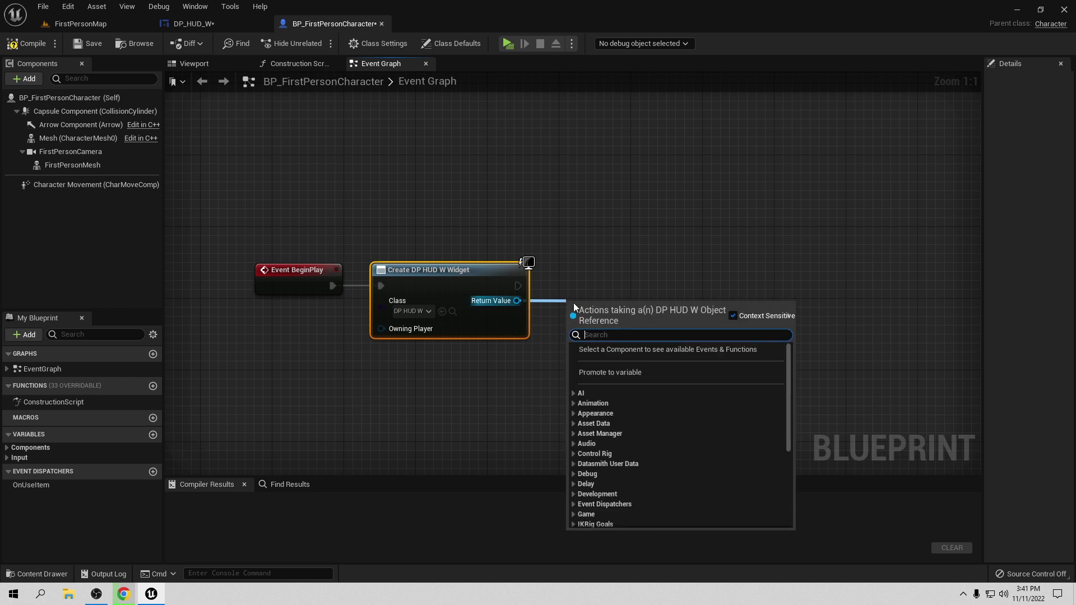
{"action": "left_click", "coordinate": [613, 372]}
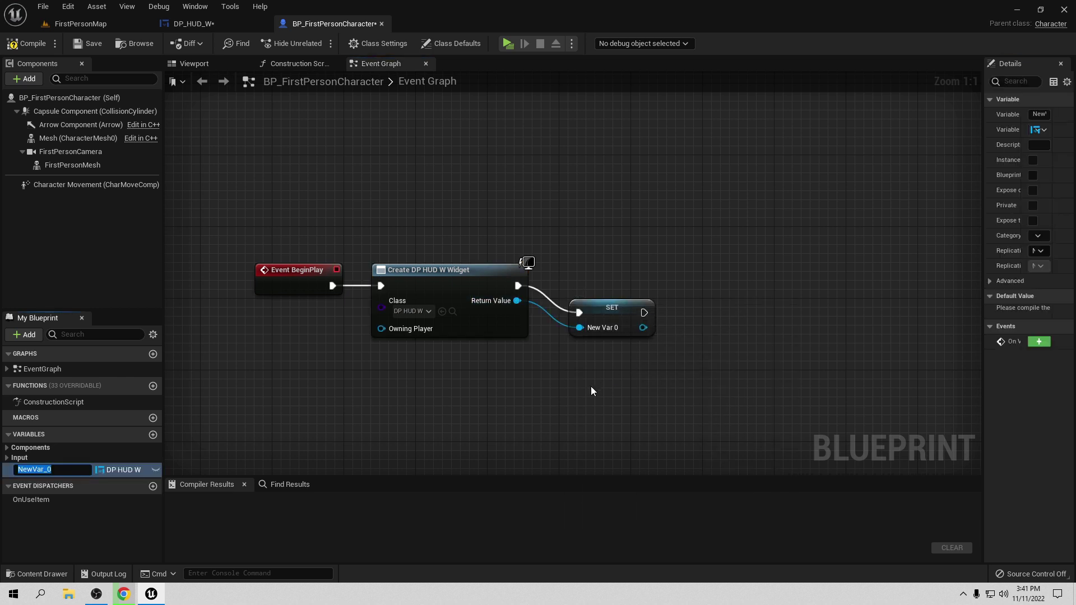
{"action": "type", "text": "HUD_"}
{"action": "type", "text": "W"}
{"action": "key", "text": "Return"}
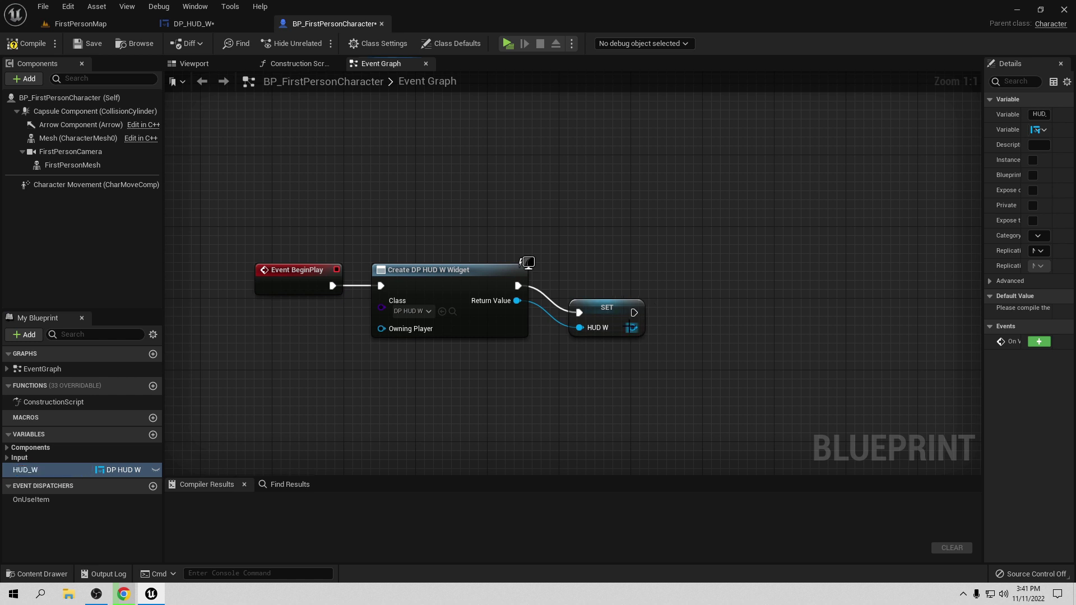
{"action": "mouse_move", "coordinate": [614, 317]}
{"action": "left_mouse_down"}
{"action": "mouse_move", "coordinate": [596, 290]}
{"action": "mouse_move", "coordinate": [678, 307]}
{"action": "left_mouse_up"}
Add an Add to Viewport node after the SET node and compile the Blueprint.
{"action": "type", "text": "add"}
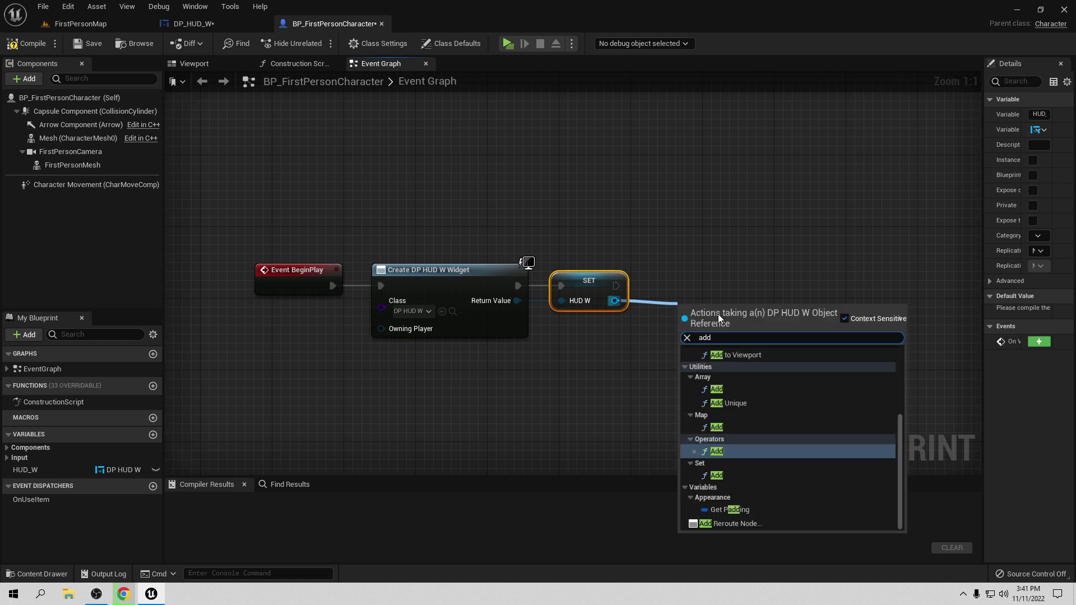
{"action": "left_click", "coordinate": [757, 355]}
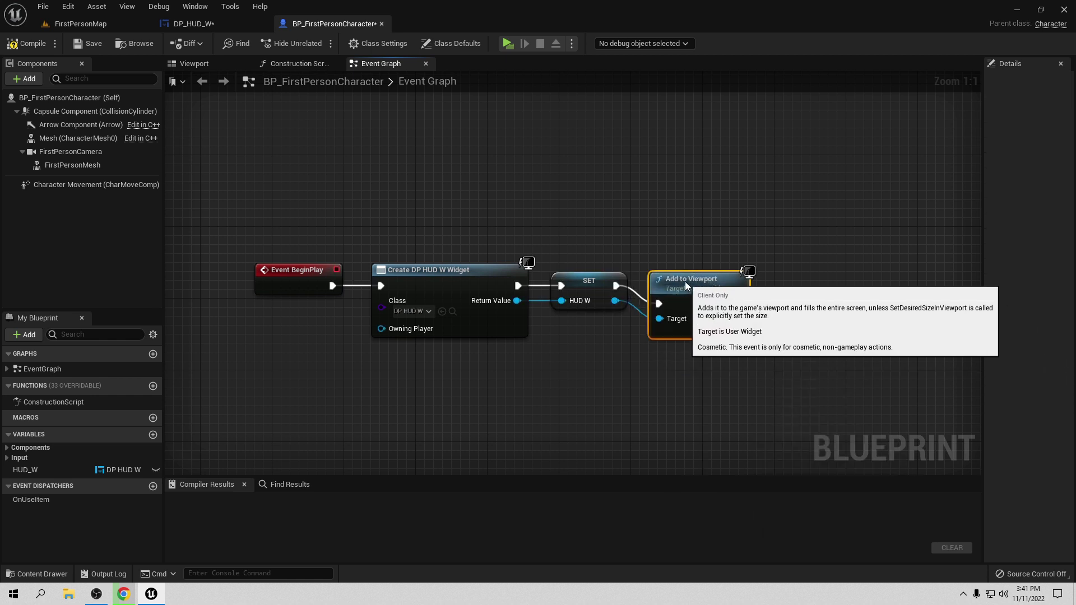
{"action": "left_click_drag", "start_coordinate": [693, 316], "coordinate": [665, 261]}
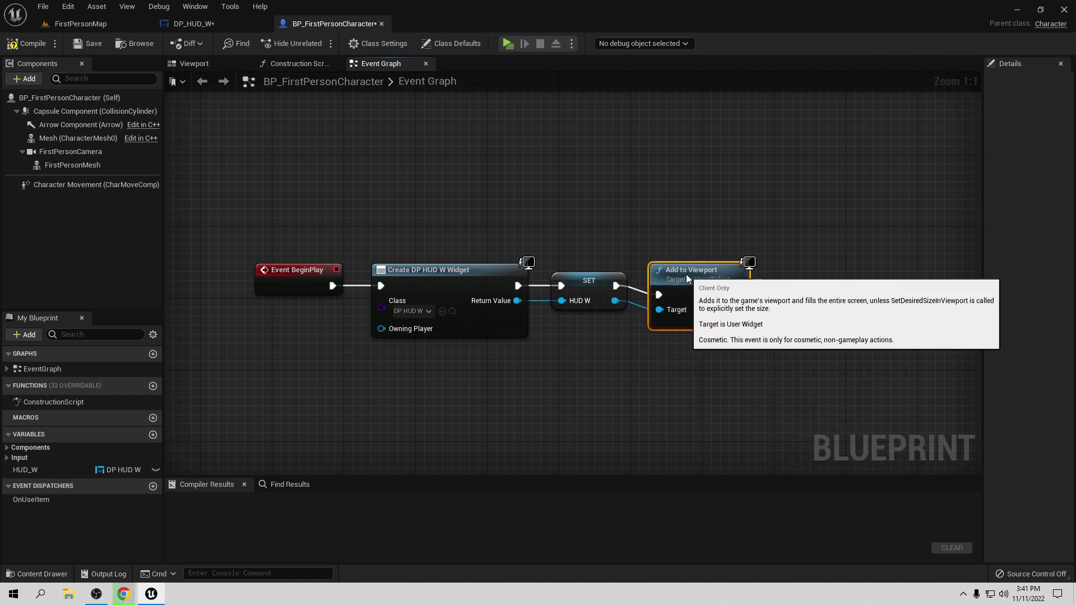
{"action": "left_click", "coordinate": [32, 45]}
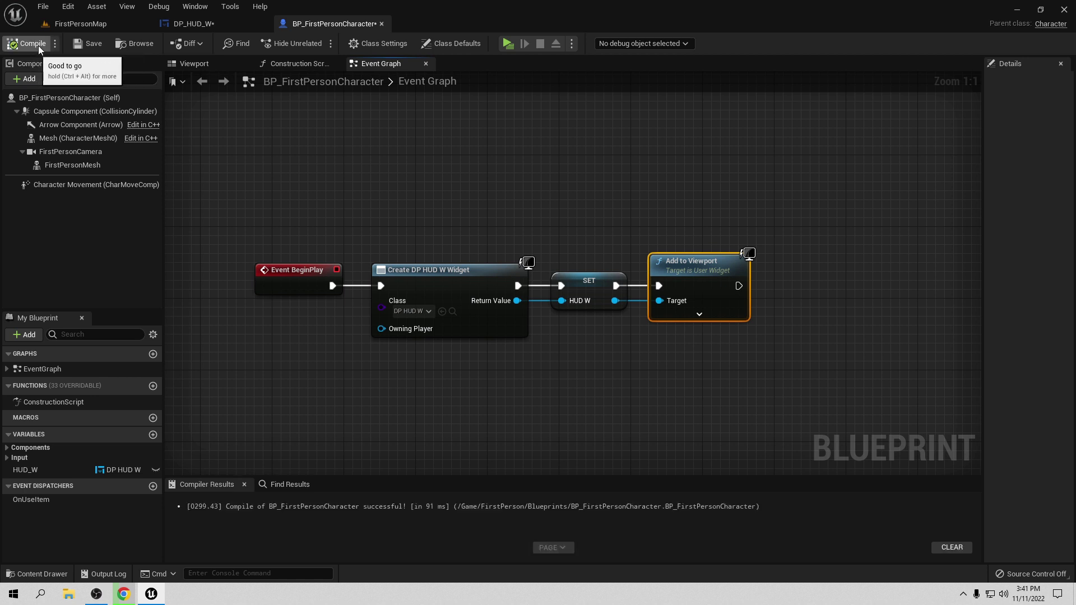
{"action": "left_click", "coordinate": [507, 44]}
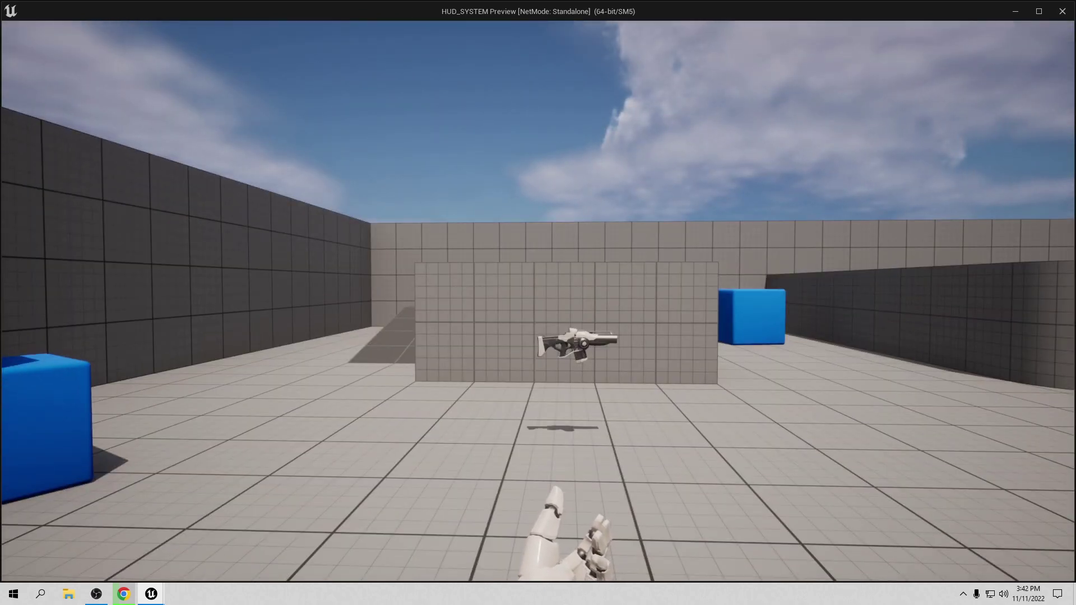
{"action": "key", "text": "Escape"}
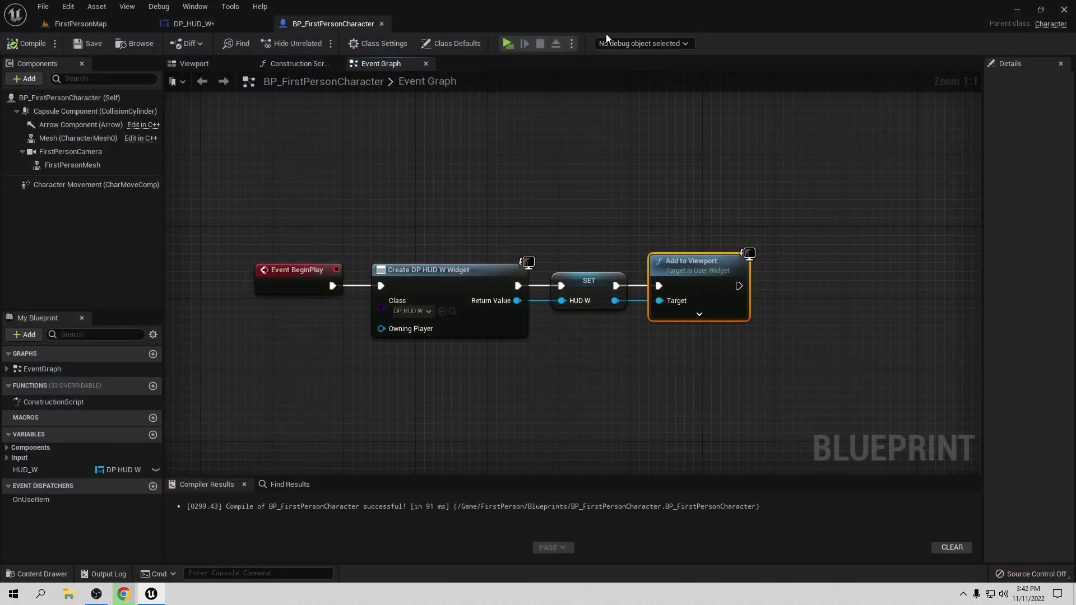
In DP_HUD_W's graph, add a variable Jugador typed as a BP First Person Character reference.
{"action": "left_click", "coordinate": [186, 25]}
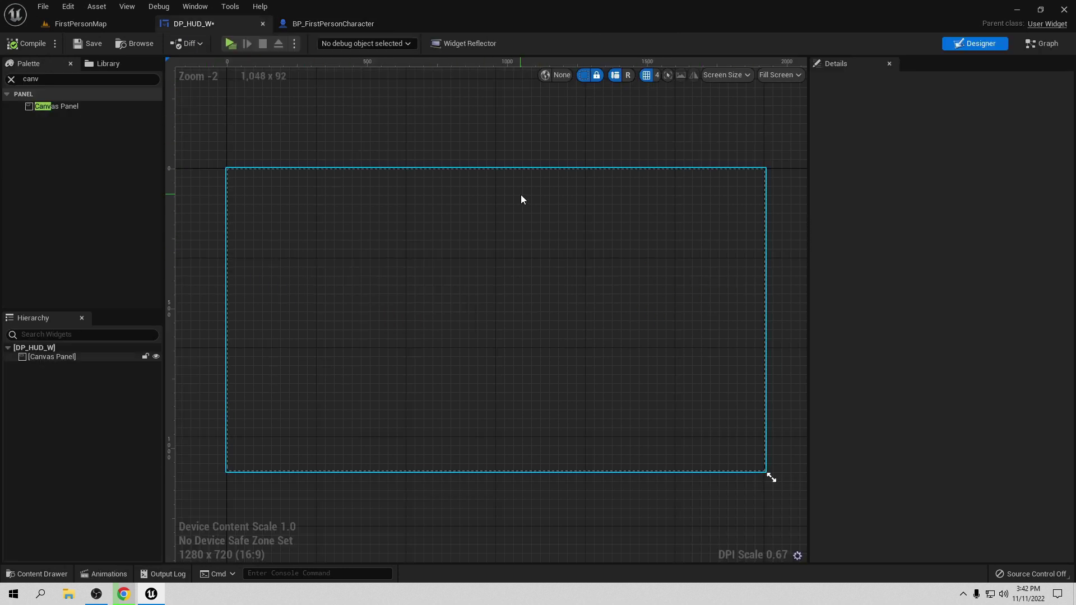
{"action": "left_click", "coordinate": [1042, 43]}
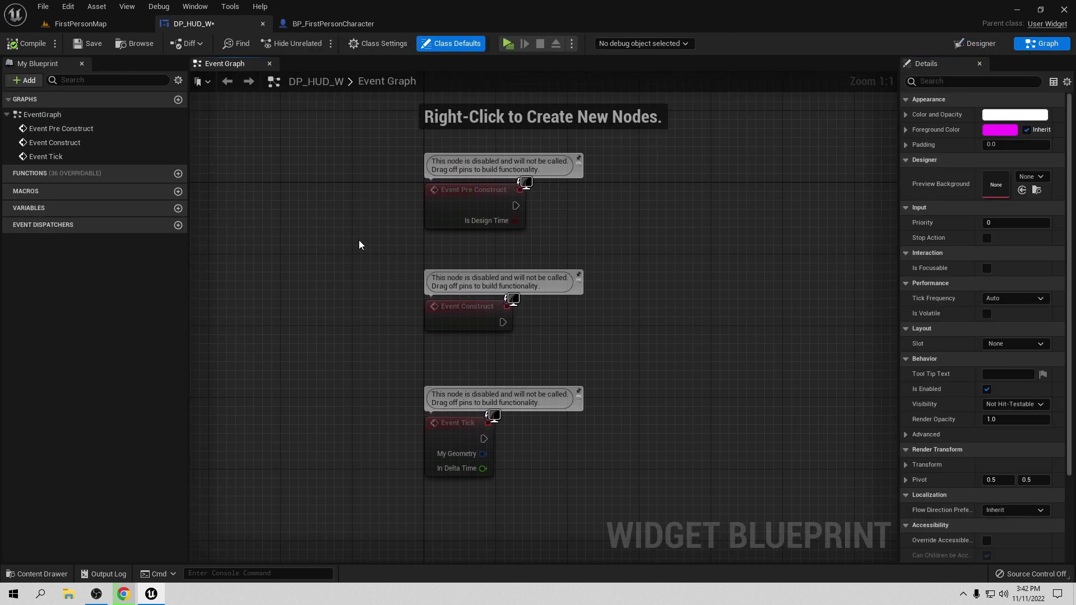
{"action": "left_click", "coordinate": [178, 208]}
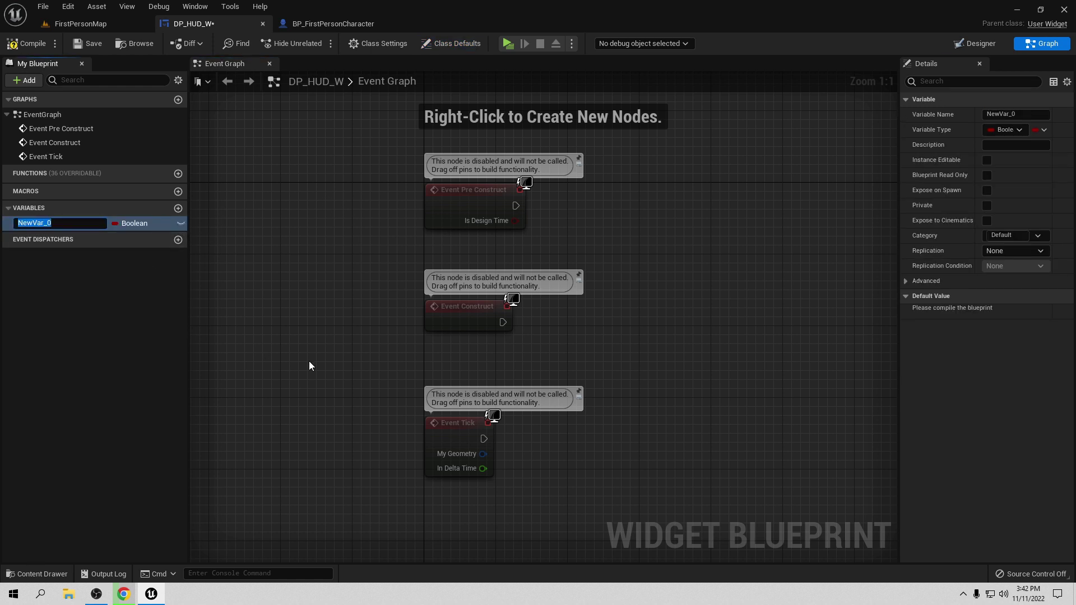
{"action": "type", "text": "Juga"}
{"action": "type", "text": "dor"}
{"action": "key", "text": "Return"}
{"action": "left_click", "coordinate": [132, 222]}
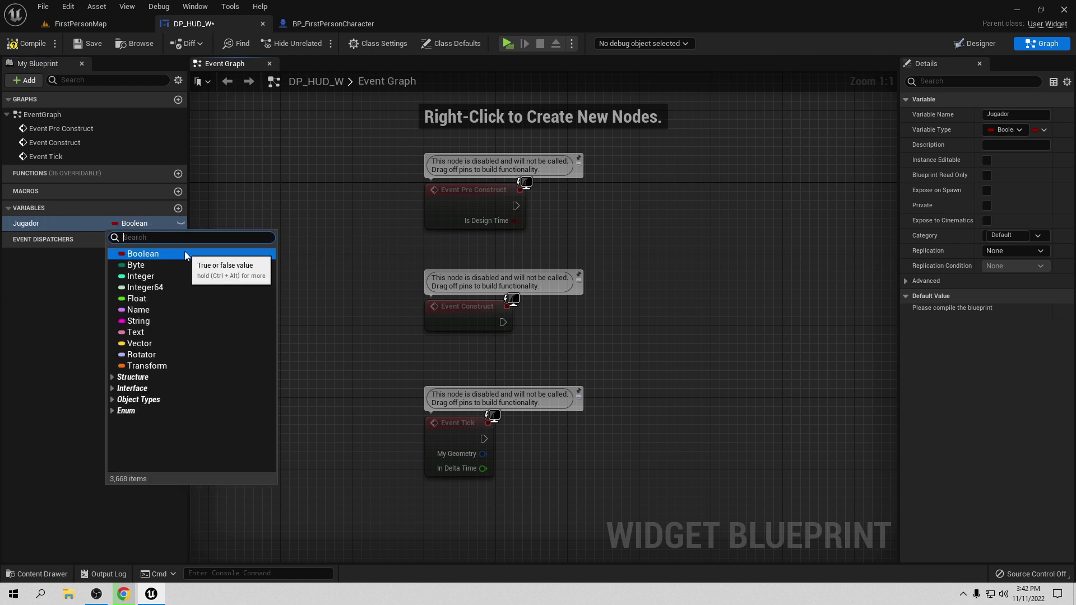
{"action": "type", "text": "firr"}
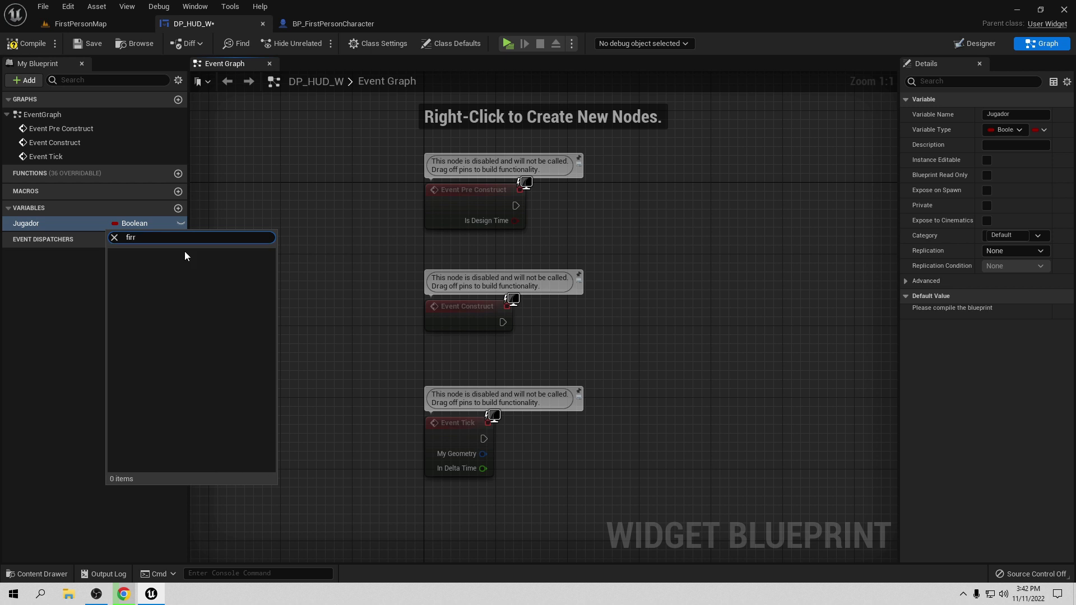
{"action": "key", "text": "BackSpace"}
{"action": "type", "text": "st"}
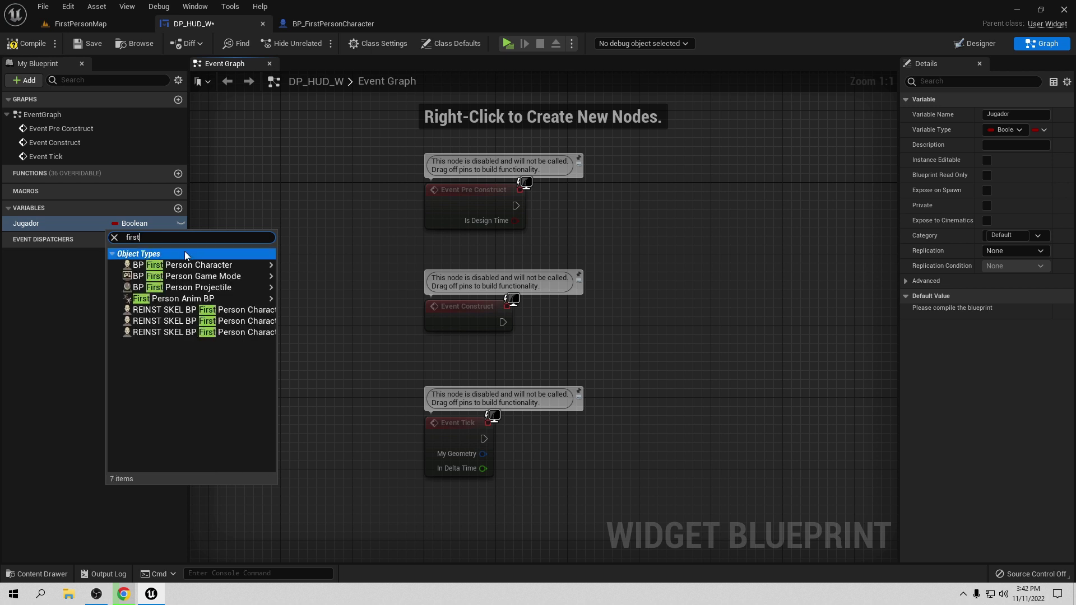
{"action": "mouse_move", "coordinate": [194, 265]}
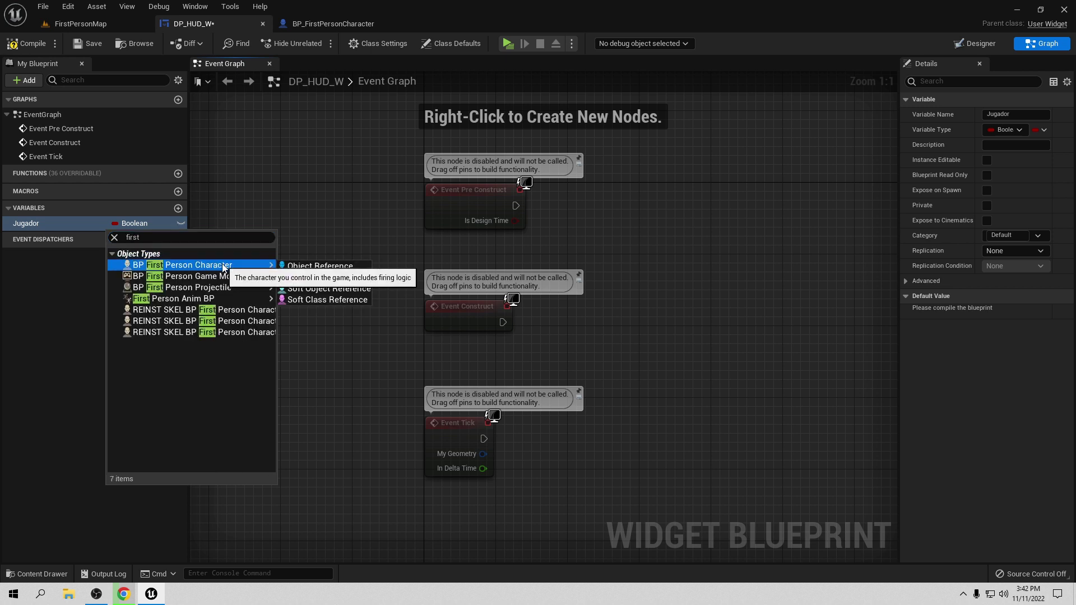
{"action": "left_click", "coordinate": [305, 266]}
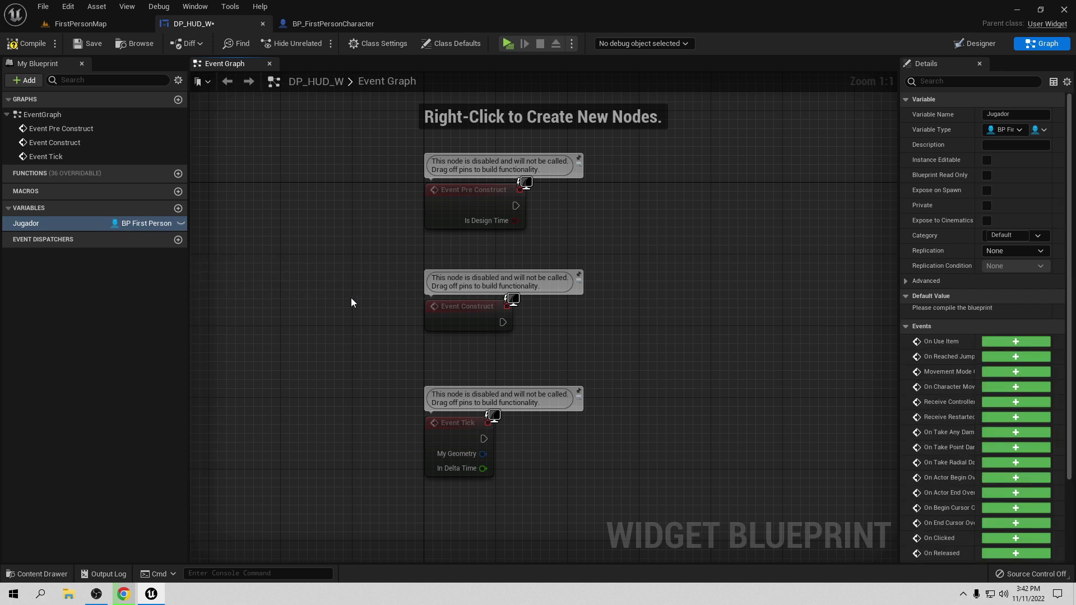
Compile, make Jugador Instance Editable and Expose on Spawn, then recompile.
{"action": "left_click", "coordinate": [32, 48]}
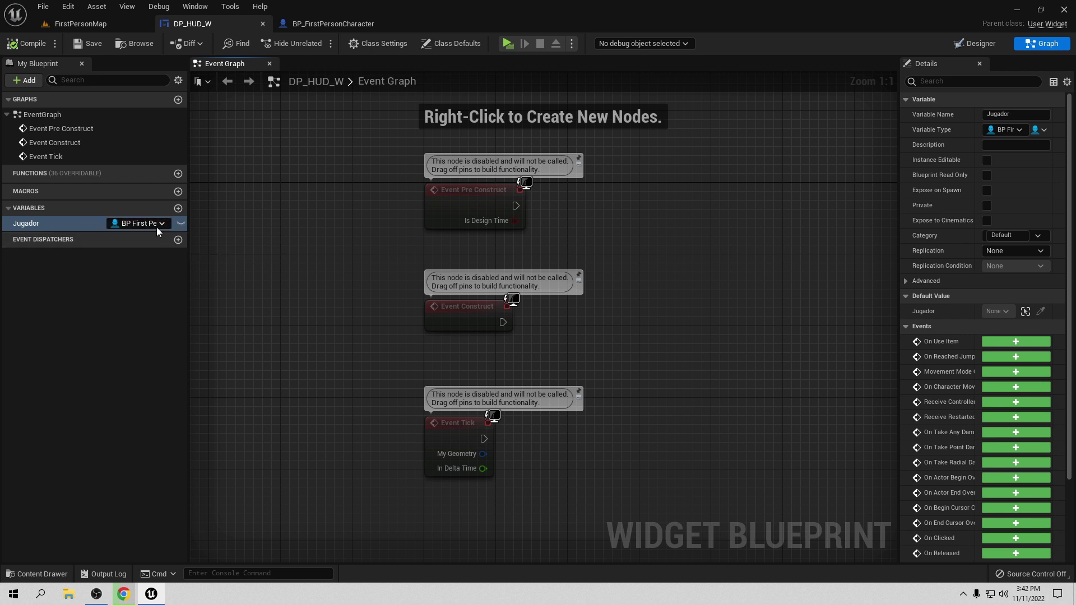
{"action": "left_click", "coordinate": [180, 223]}
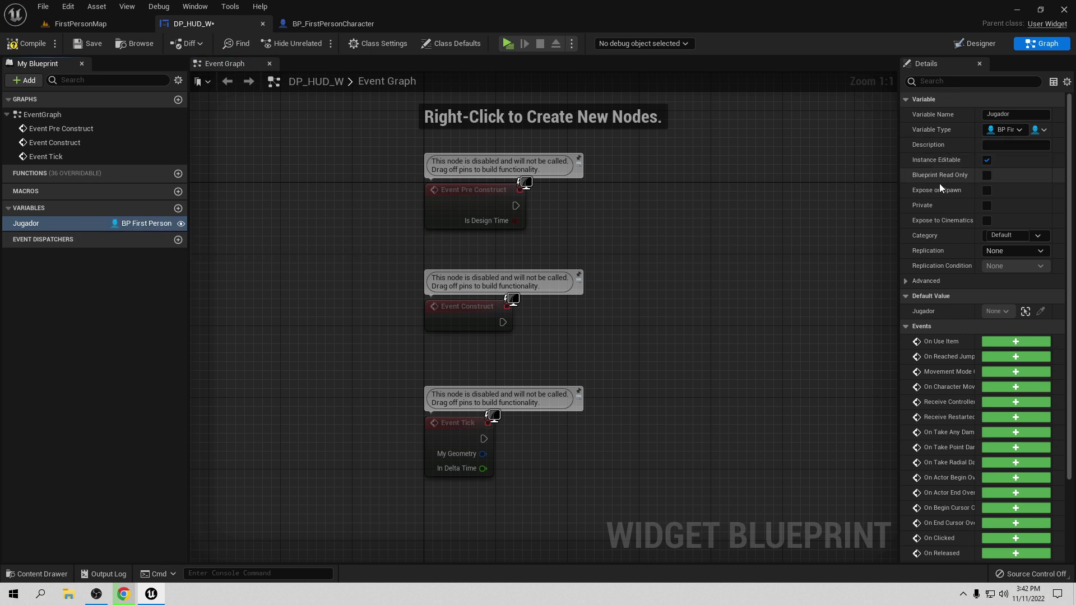
{"action": "left_click", "coordinate": [986, 190]}
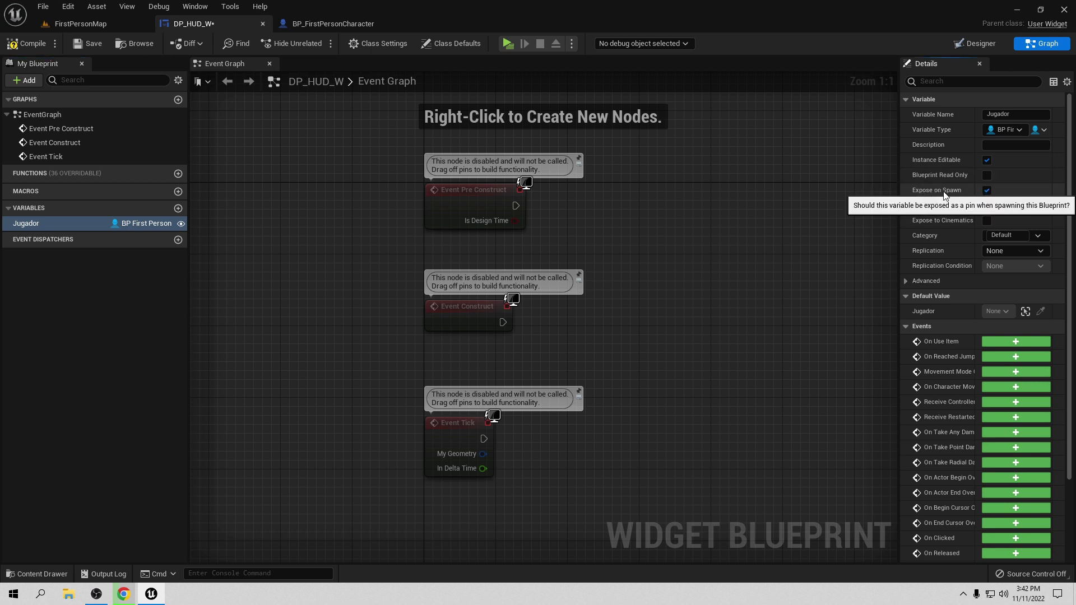
{"action": "left_click", "coordinate": [33, 49]}
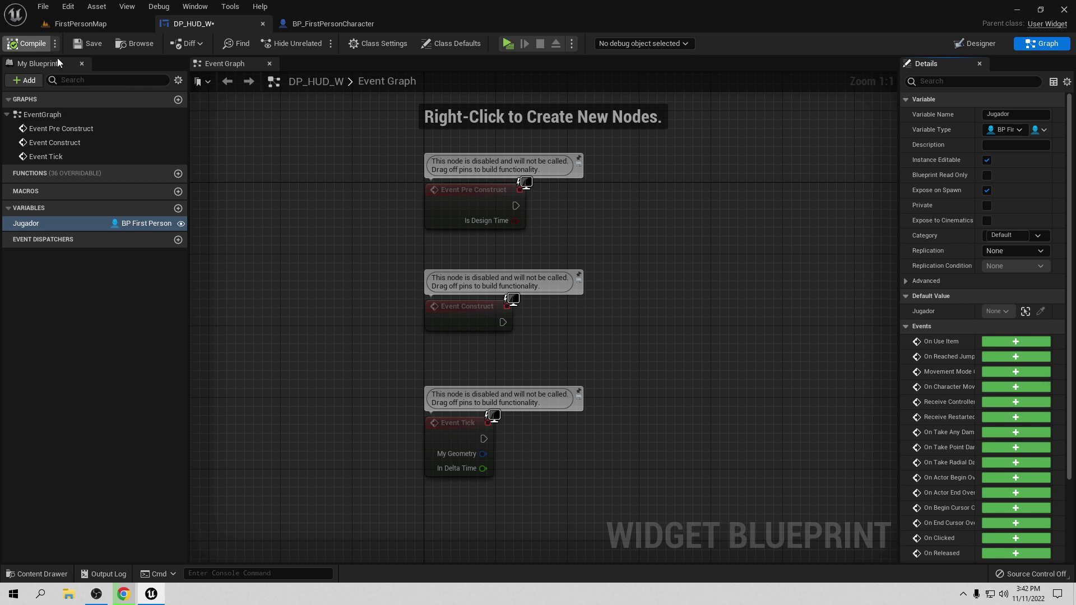
Refresh the Create DP HUD W Widget node in BP_FirstPersonCharacter so its Jugador pin appears.
{"action": "left_click", "coordinate": [309, 24]}
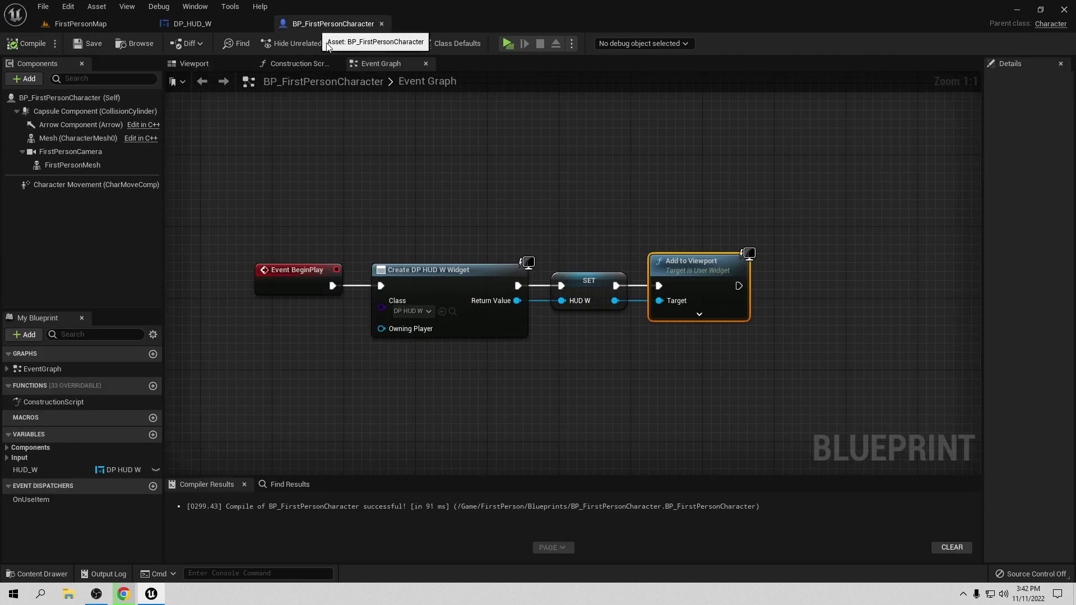
{"action": "right_click", "coordinate": [430, 276]}
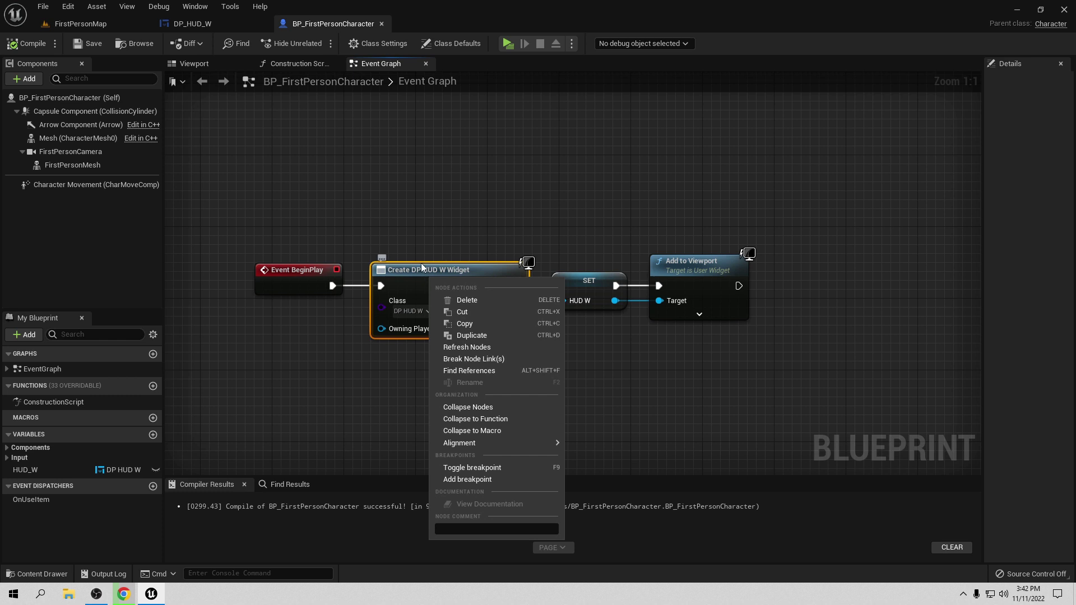
{"action": "left_click", "coordinate": [478, 347]}
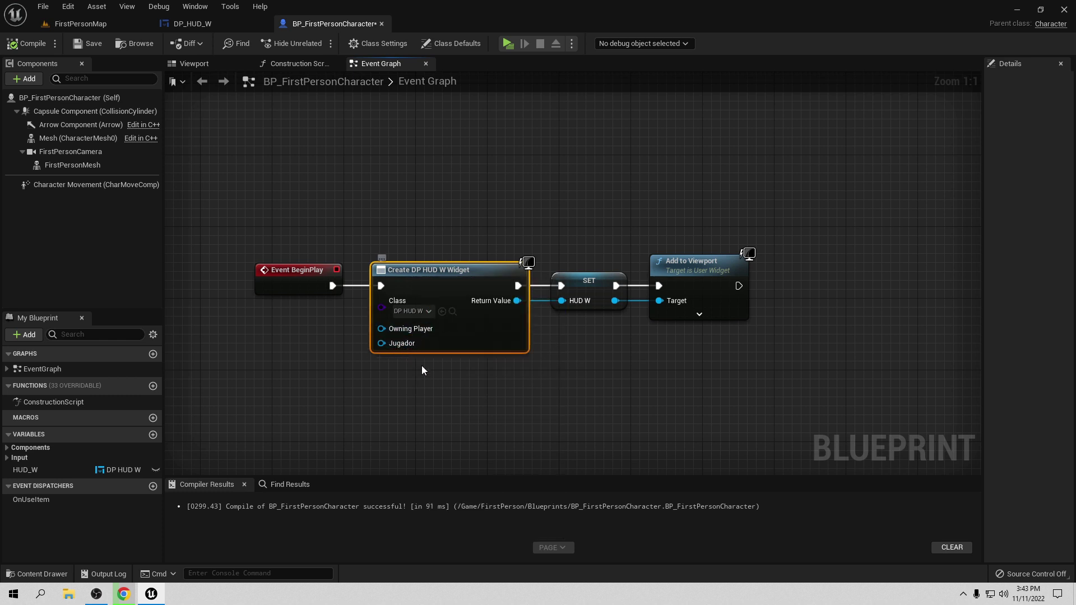
{"action": "right_click_drag", "start_coordinate": [422, 365], "coordinate": [425, 268]}
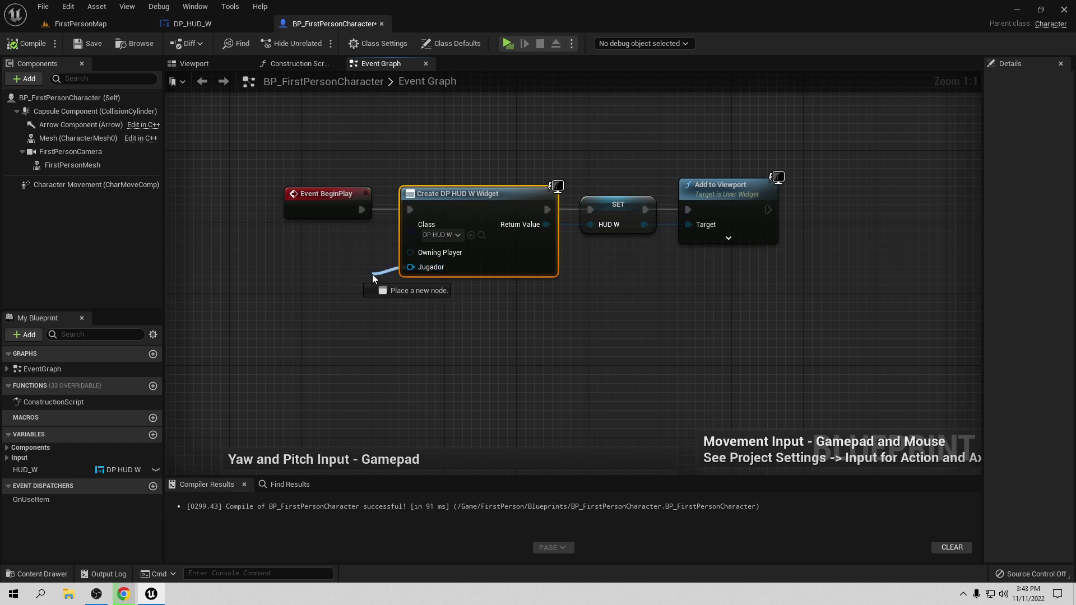
Connect a Self reference to the Jugador pin, compile cleanly, and go back to DP_HUD_W.
{"action": "left_click_drag", "start_coordinate": [410, 267], "coordinate": [372, 274]}
{"action": "type", "text": "self"}
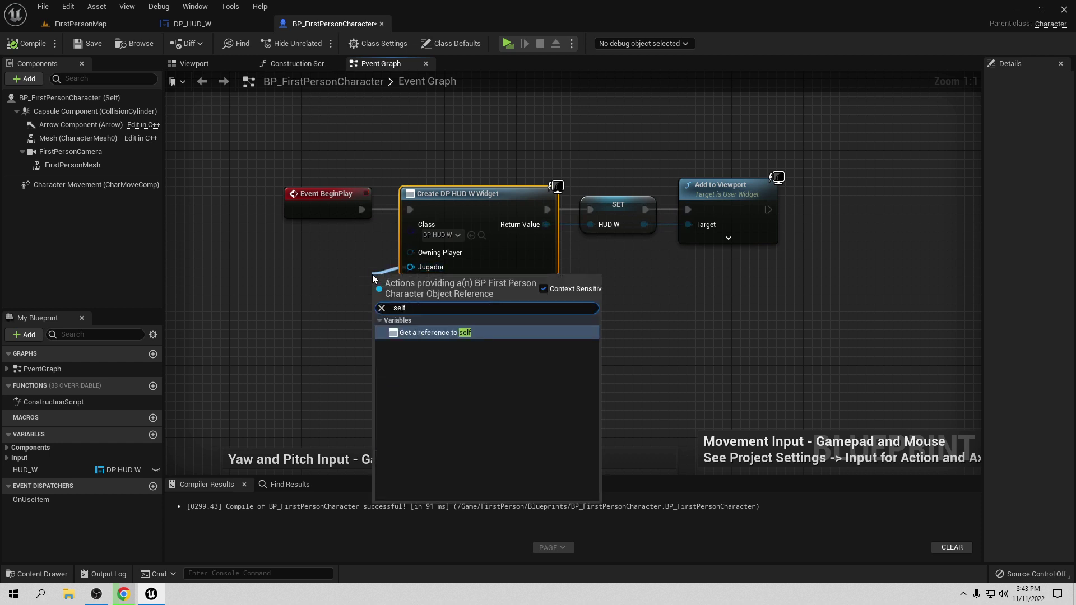
{"action": "left_click", "coordinate": [458, 333]}
{"action": "left_click_drag", "start_coordinate": [399, 288], "coordinate": [346, 278]}
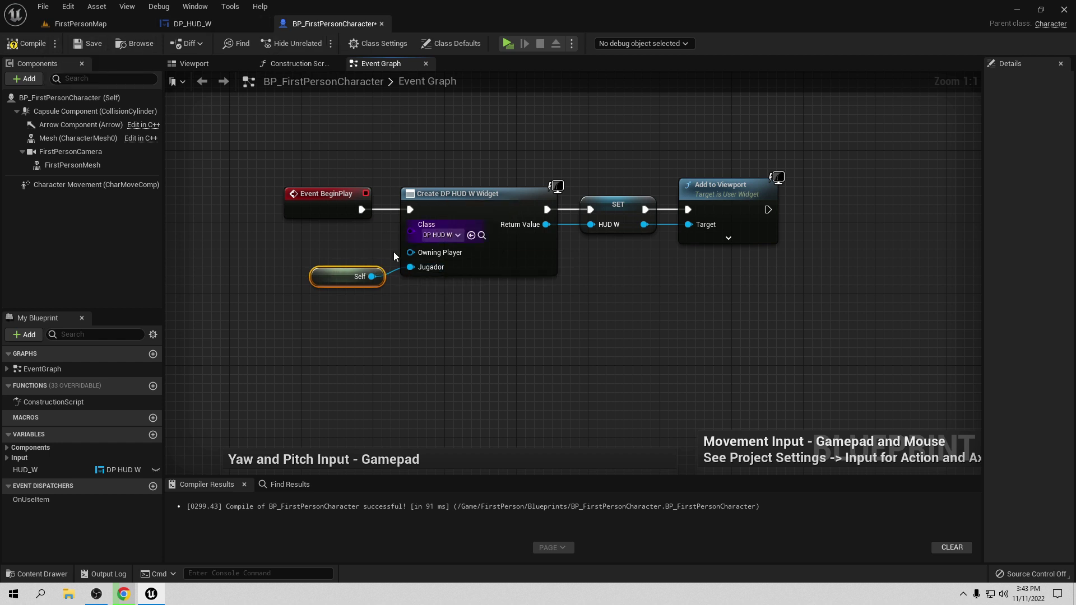
{"action": "left_click", "coordinate": [32, 43]}
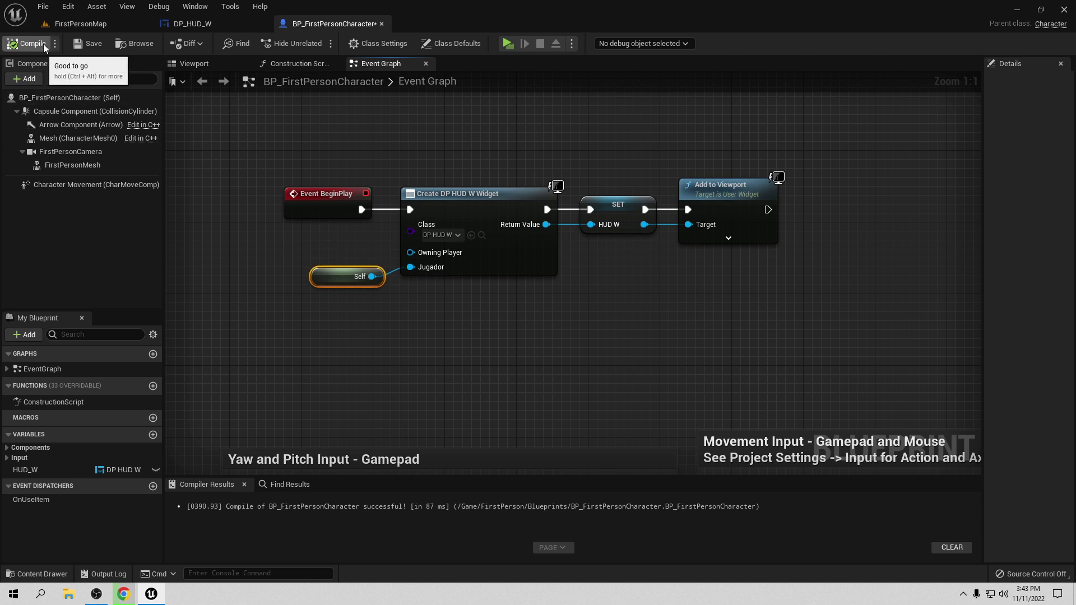
{"action": "left_click", "coordinate": [84, 44]}
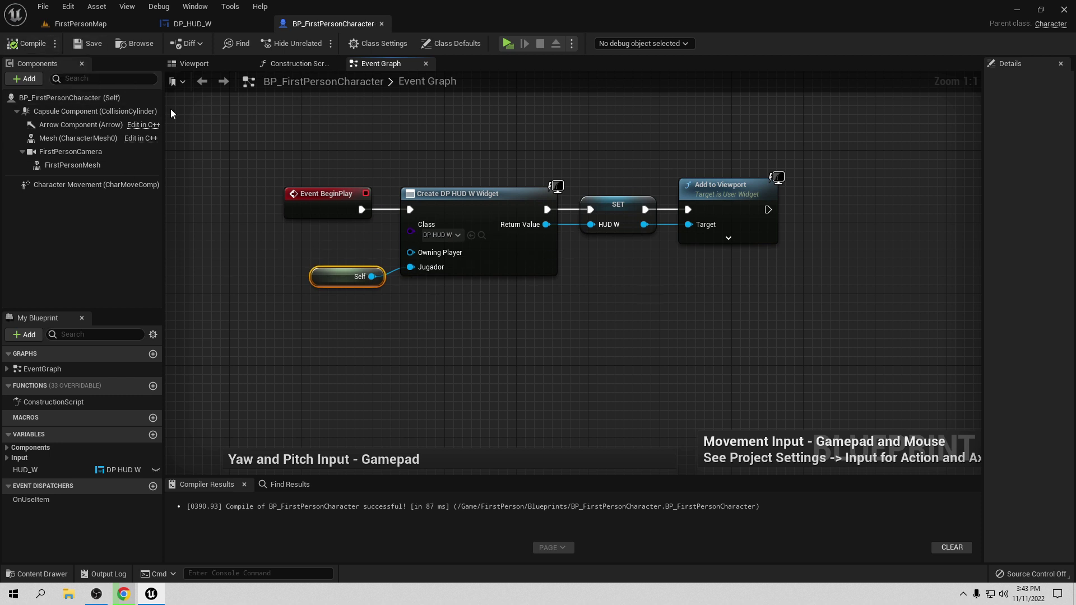
{"action": "left_click", "coordinate": [211, 26]}
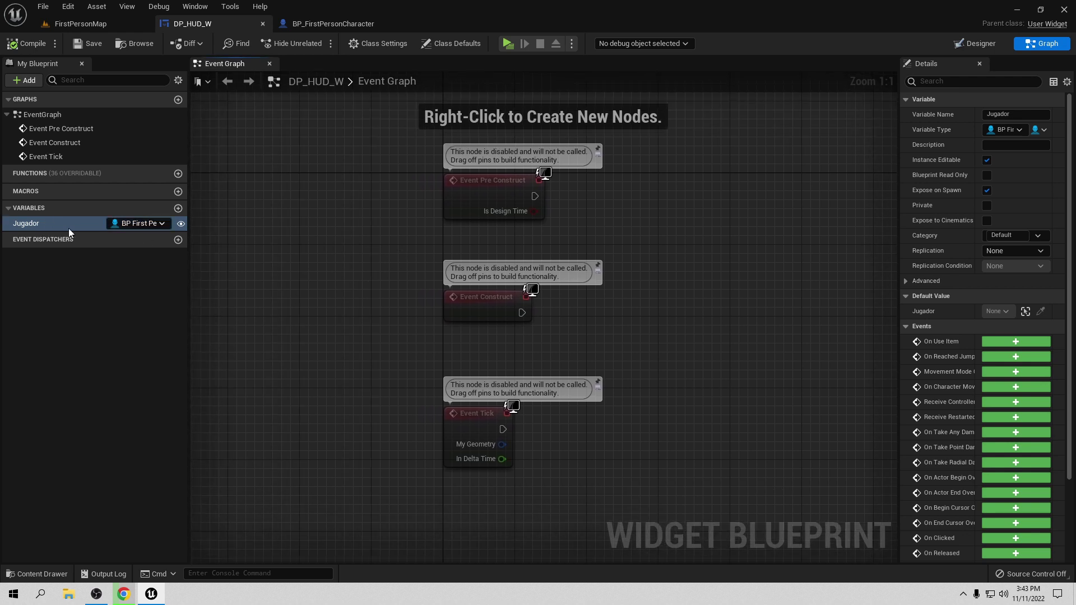
In the Designer, place an Image widget from the Palette onto the Canvas Panel.
{"action": "left_click", "coordinate": [980, 42]}
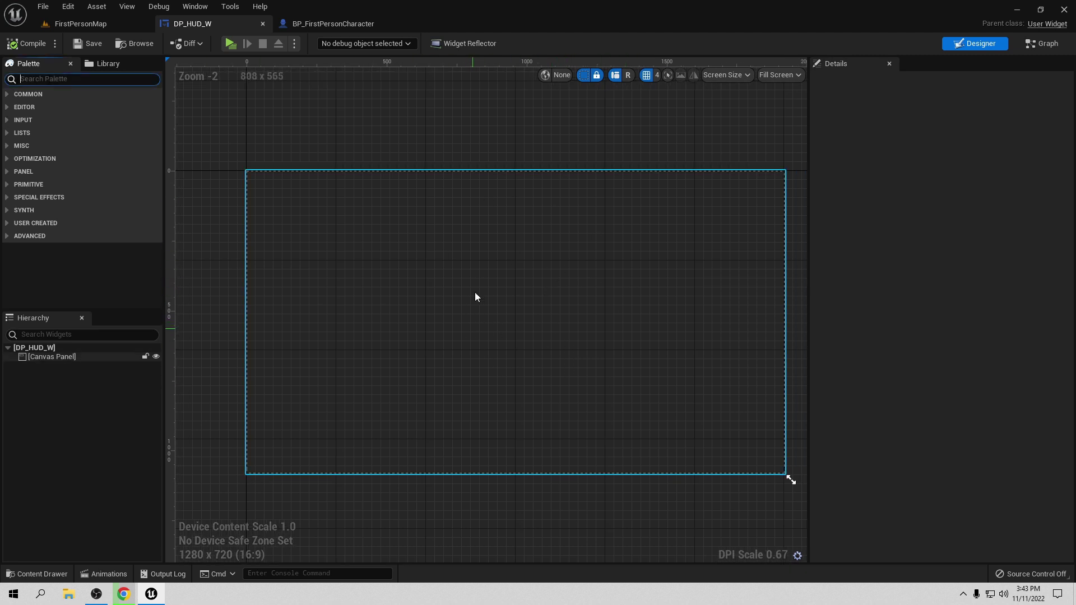
{"action": "type", "text": "image"}
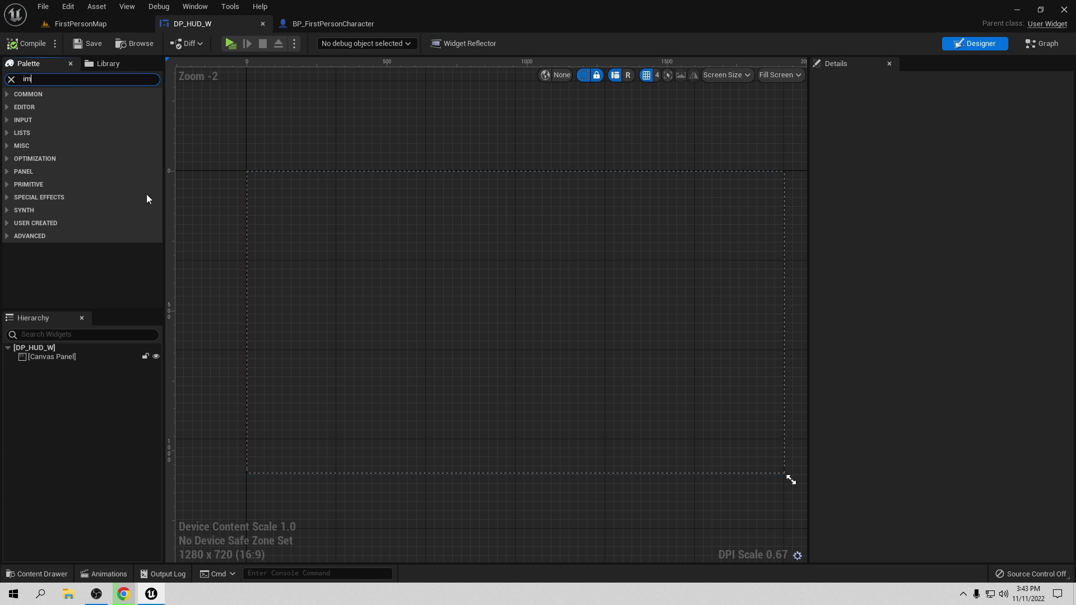
{"action": "left_click_drag", "start_coordinate": [50, 107], "coordinate": [72, 291]}
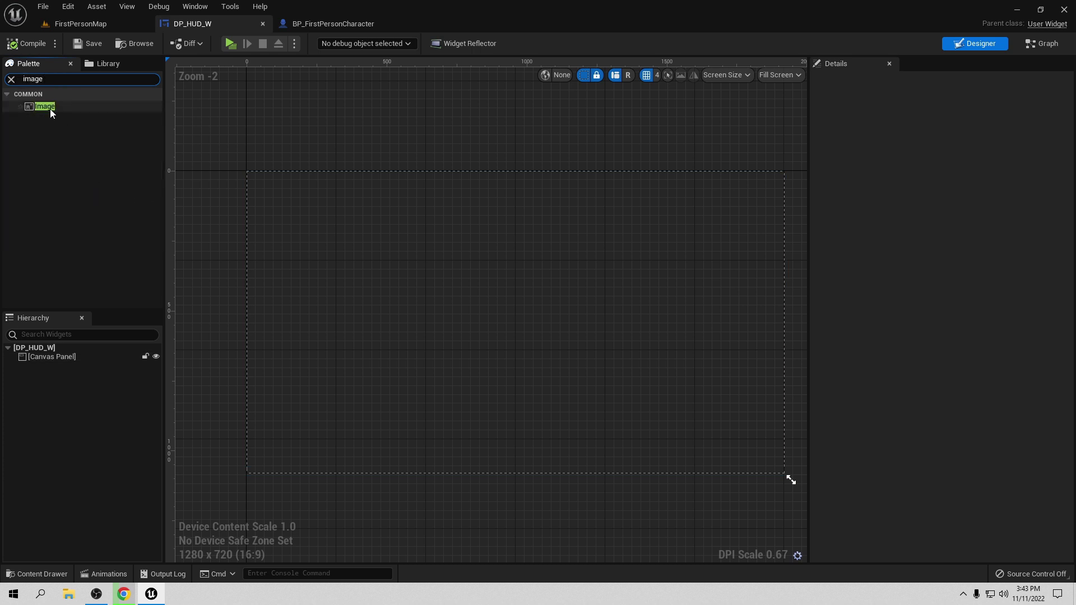
{"action": "left_click_drag", "start_coordinate": [71, 355], "coordinate": [70, 353]}
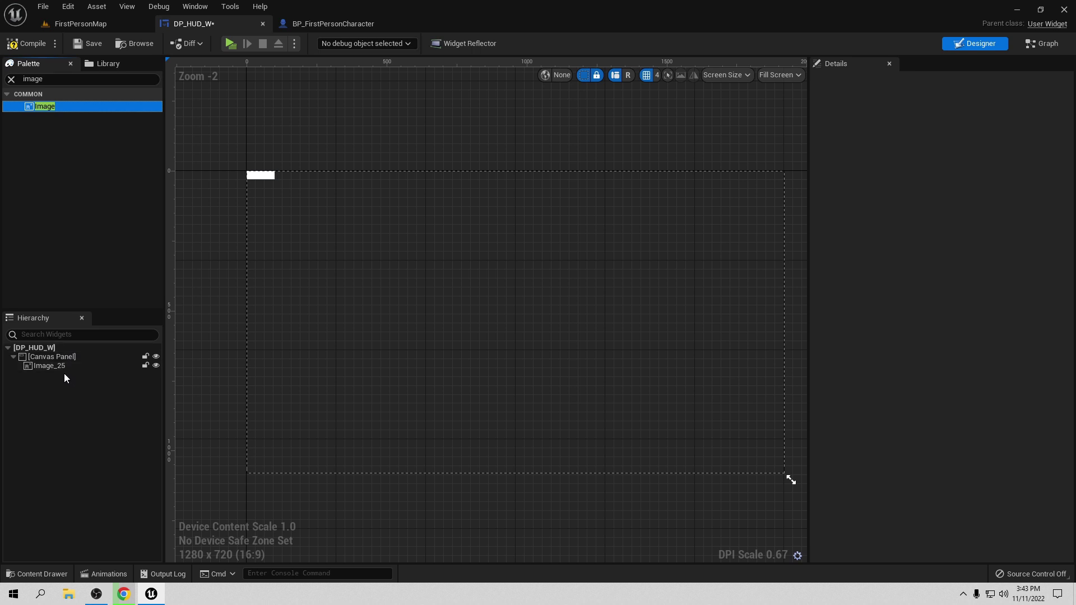
{"action": "left_click", "coordinate": [67, 366]}
Rename the image PuntoDeMira and set its anchor to the screen centre.
{"action": "left_click", "coordinate": [877, 82]}
{"action": "type", "text": "PuntoDeMira"}
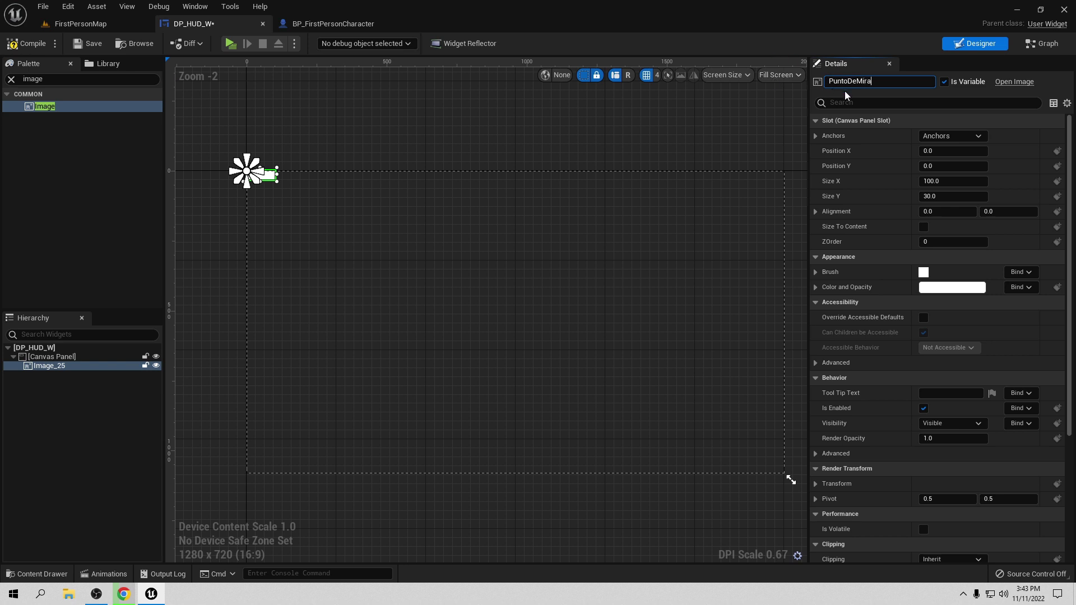
{"action": "key", "text": "Return"}
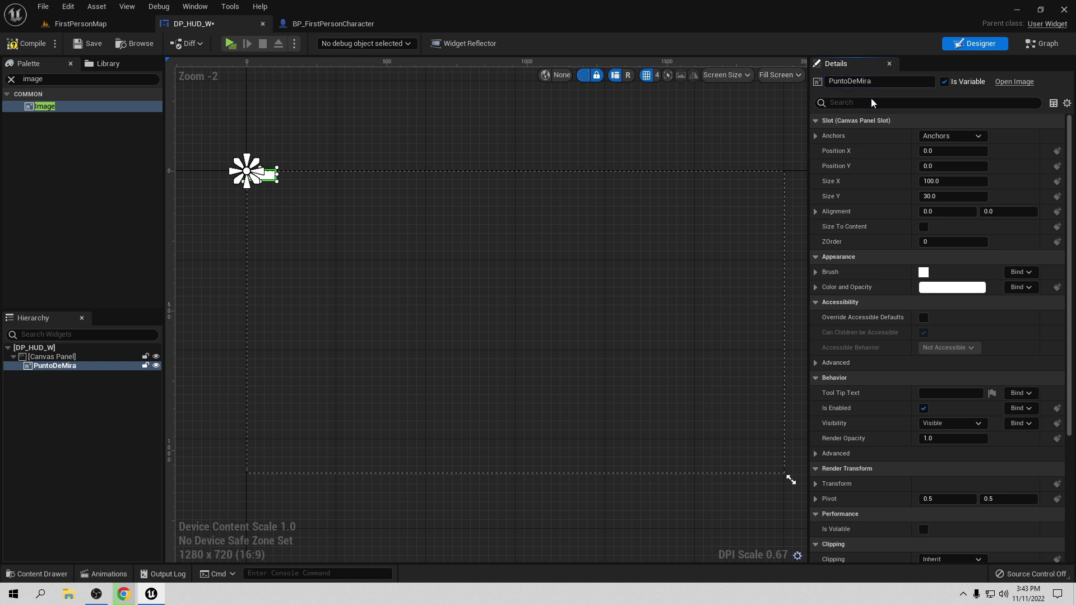
{"action": "left_click", "coordinate": [963, 136]}
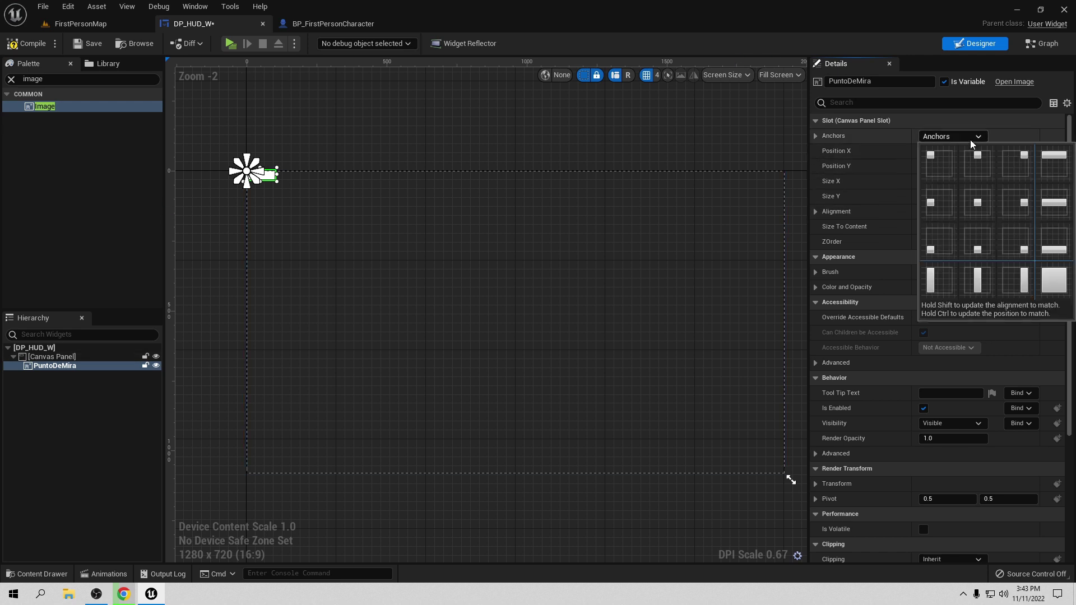
{"action": "left_click", "coordinate": [978, 202]}
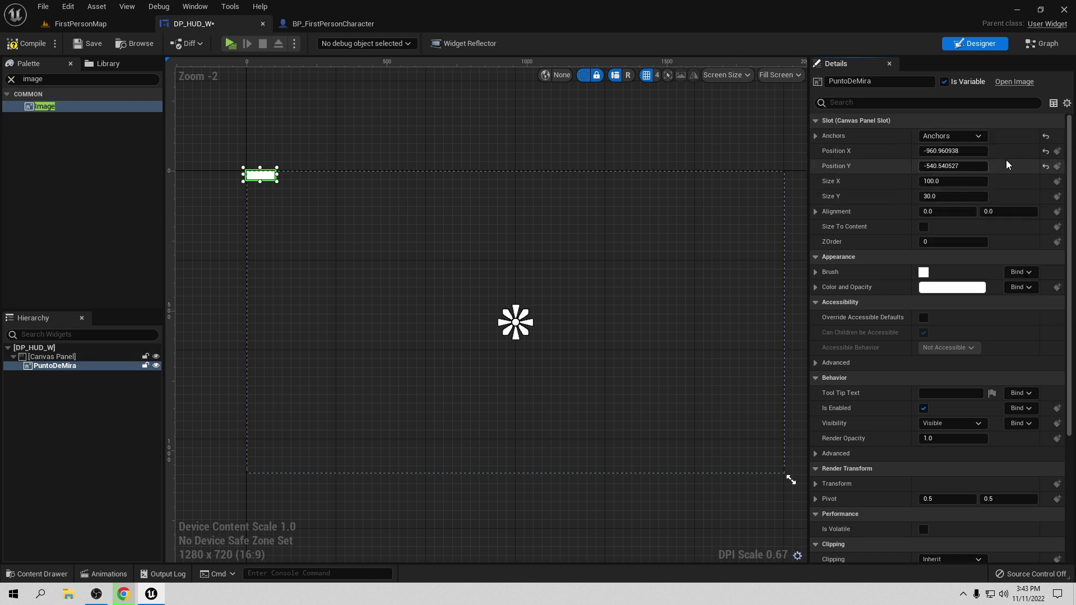
Reset PuntoDeMira's position to 0,0 and make it 10 by 10.
{"action": "left_click", "coordinate": [1045, 151]}
{"action": "left_click", "coordinate": [1045, 166]}
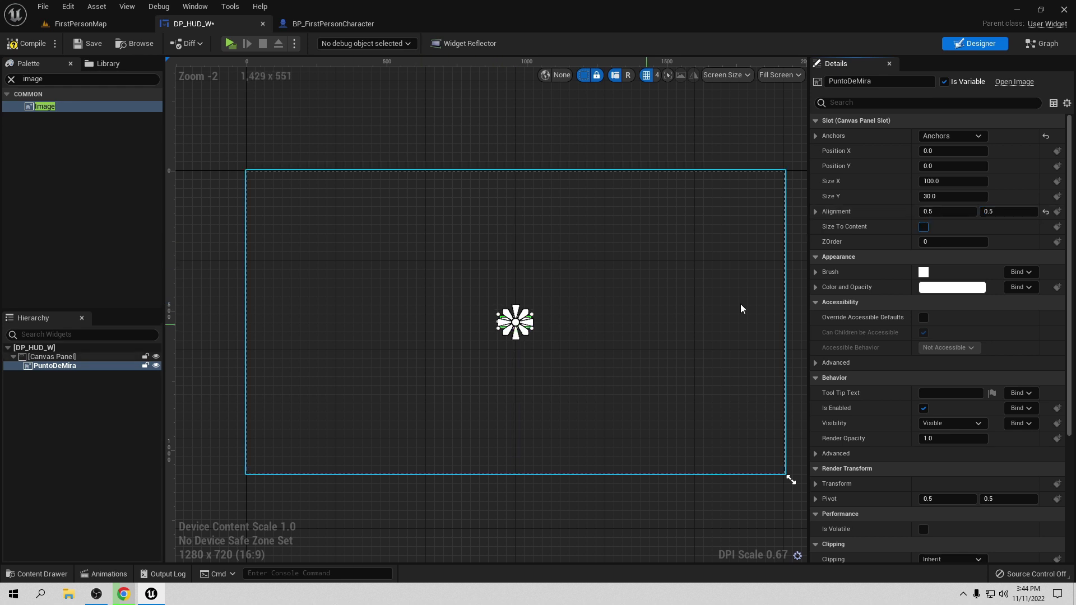
{"action": "scroll", "coordinate": [526, 362], "scroll_direction": "up", "scroll_amount": 3}
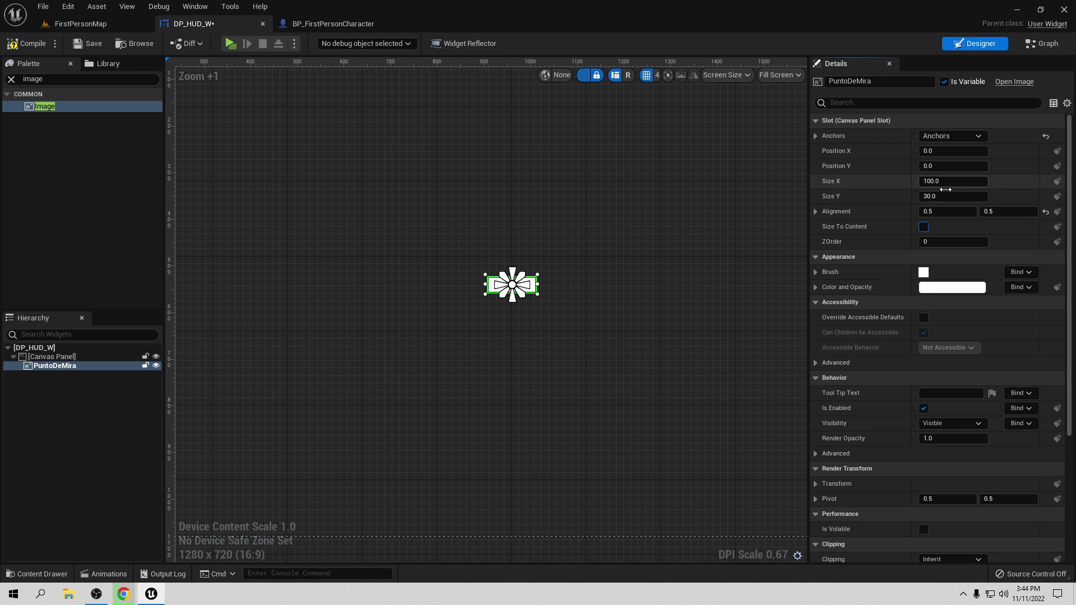
{"action": "left_click", "coordinate": [937, 182]}
{"action": "type", "text": "1"}
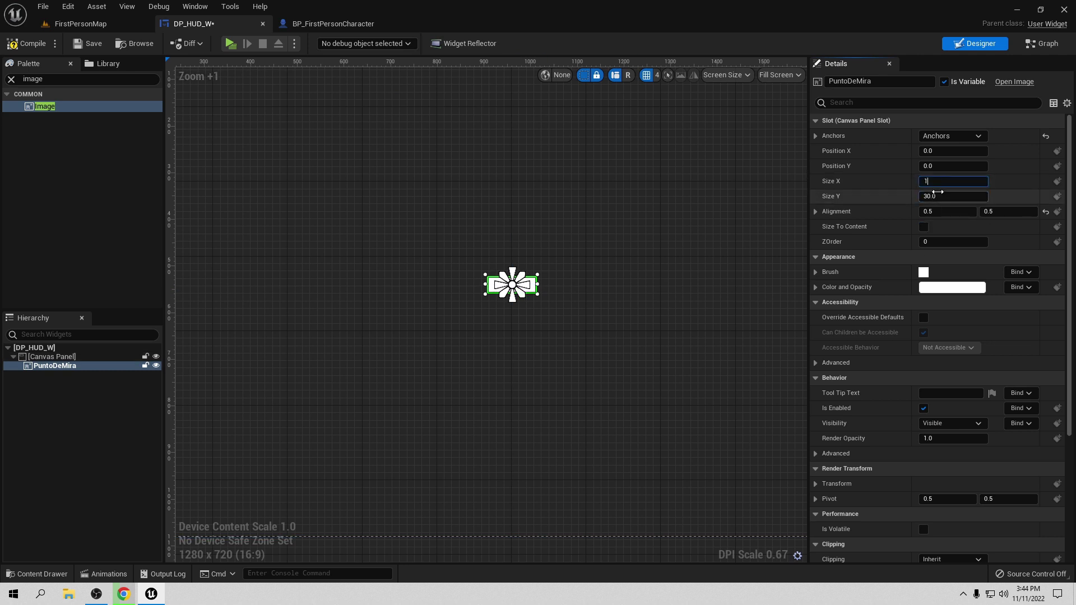
{"action": "type", "text": "0"}
{"action": "key", "text": "Tab"}
{"action": "type", "text": "10"}
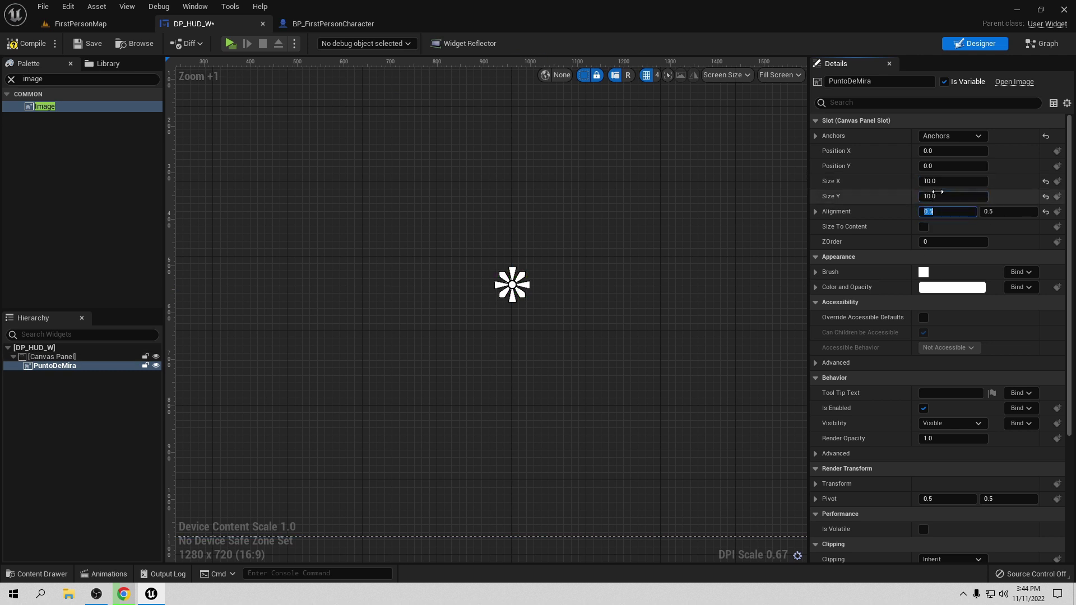
Tint the crosshair red (G 0, B 0), save DP_HUD_W, and launch Play to preview.
{"action": "left_click", "coordinate": [945, 289]}
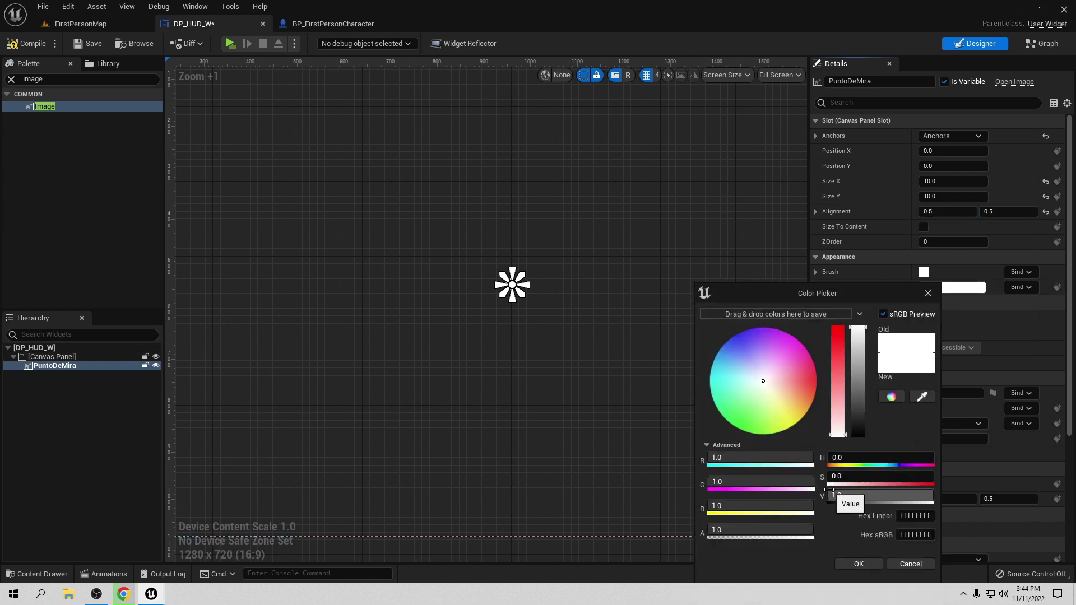
{"action": "left_click", "coordinate": [760, 481]}
{"action": "type", "text": "0"}
{"action": "key", "text": "Return"}
{"action": "left_click", "coordinate": [759, 505]}
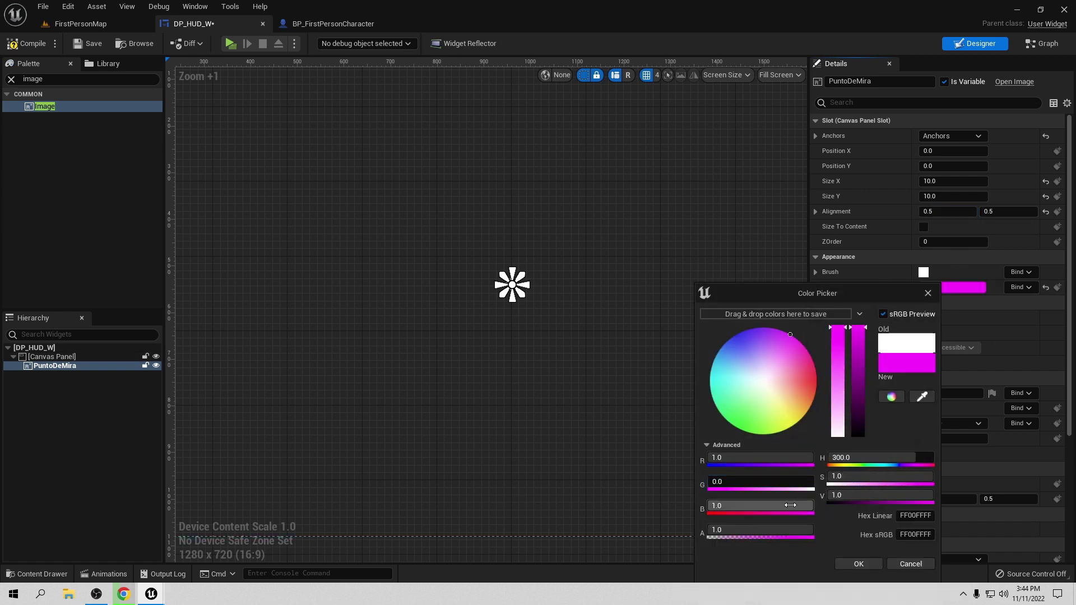
{"action": "type", "text": "0"}
{"action": "key", "text": "Return"}
{"action": "left_click", "coordinate": [863, 564]}
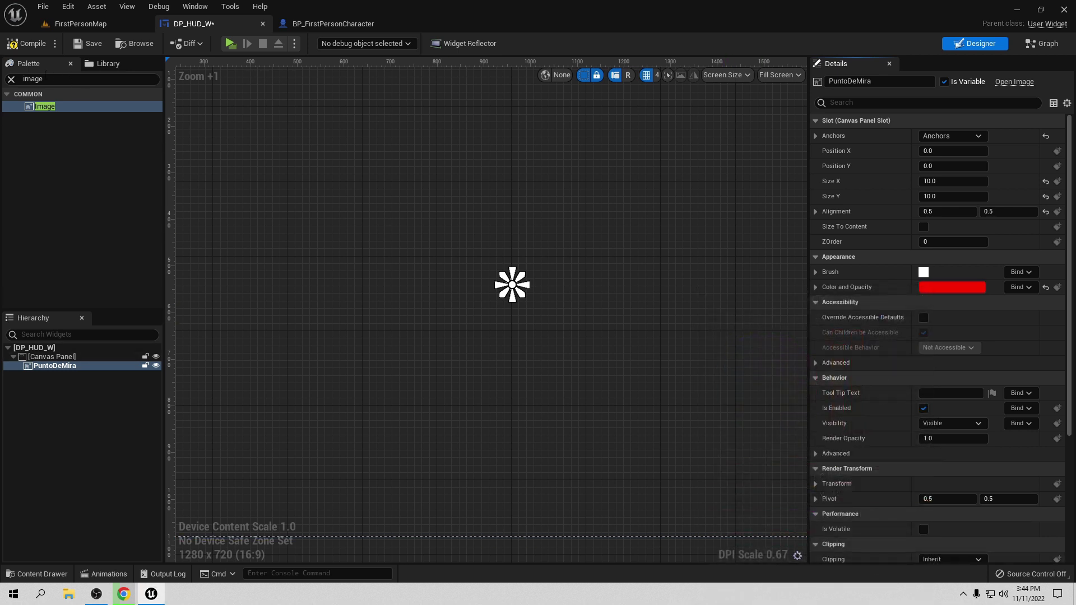
{"action": "left_click", "coordinate": [82, 45]}
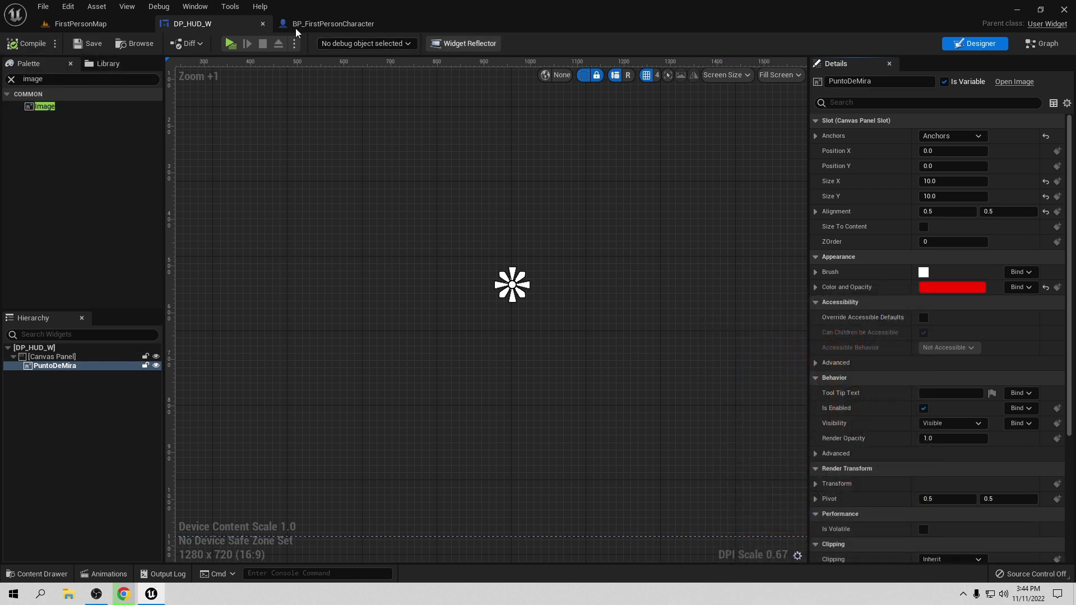
{"action": "left_click", "coordinate": [229, 43]}
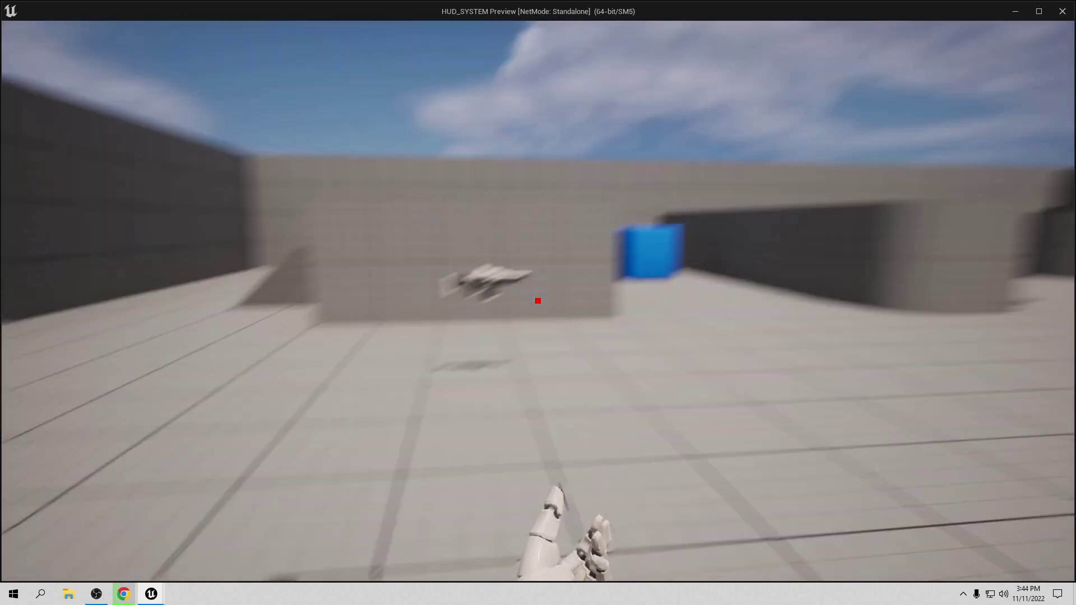
Walk forward with W to pick up the gun, then stop the preview with Esc.
{"action": "key", "text": "w"}
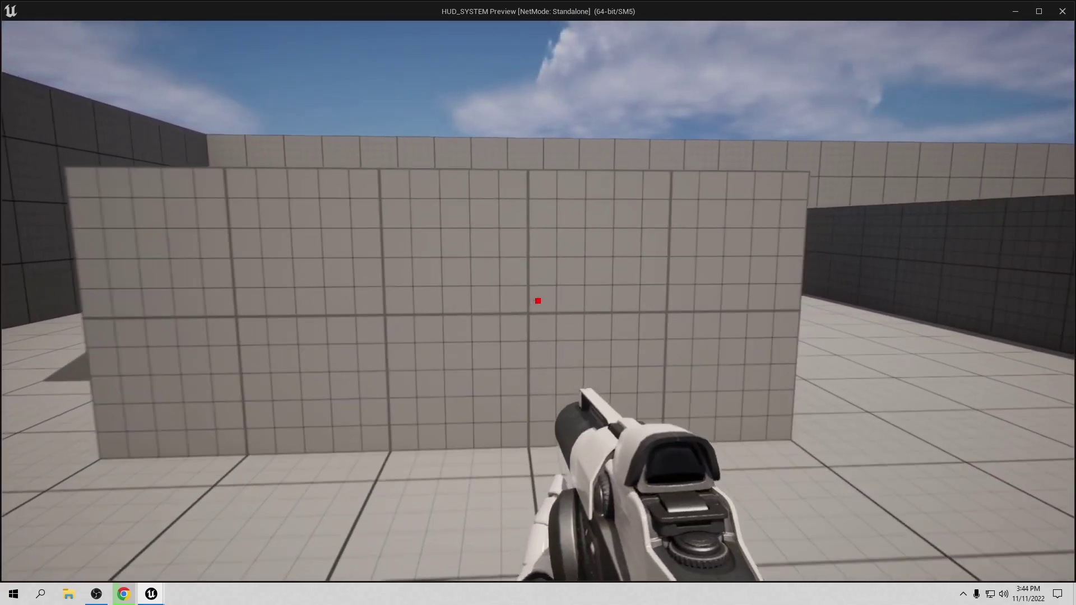
{"action": "key", "text": "Escape"}
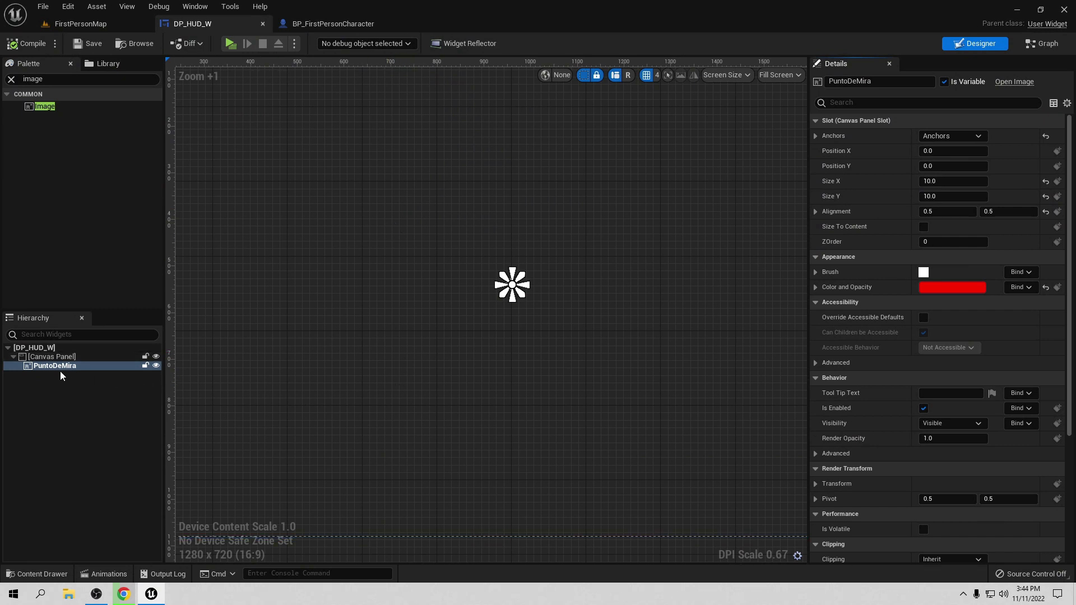
Set the PuntoDeMira crosshair's Visibility to Collapsed and save DP_HUD_W.
{"action": "scroll", "coordinate": [871, 374], "scroll_direction": "down", "scroll_amount": 2}
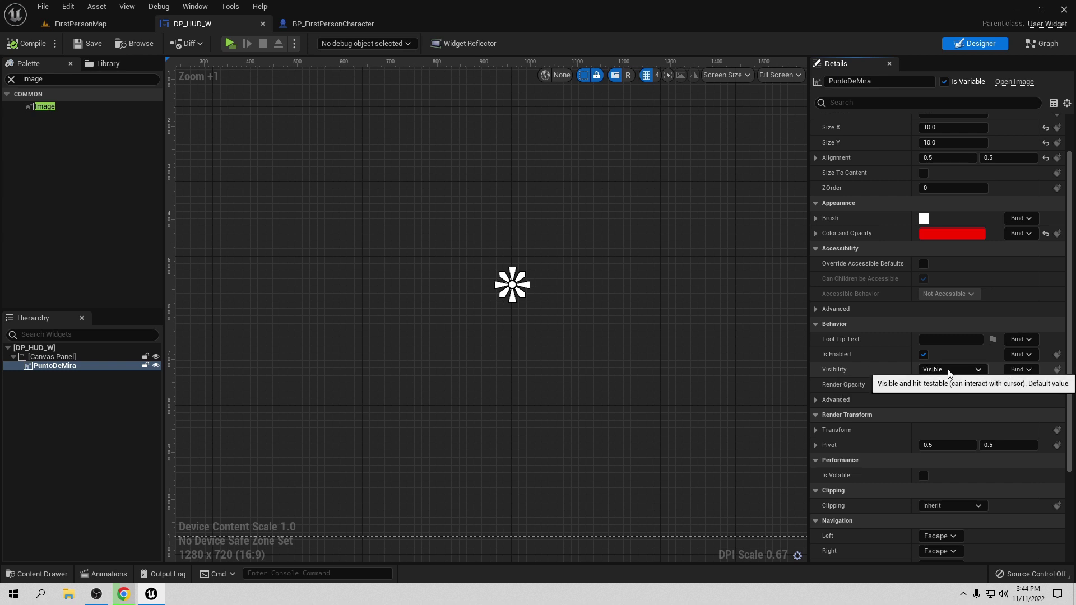
{"action": "left_click", "coordinate": [949, 371]}
{"action": "left_click", "coordinate": [942, 390]}
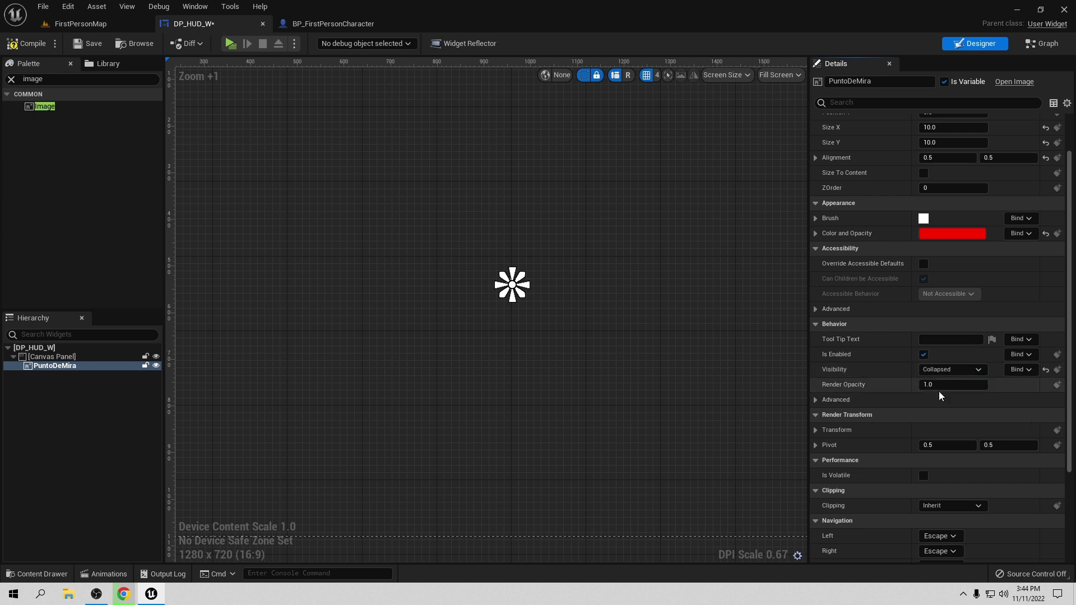
{"action": "left_click", "coordinate": [946, 370]}
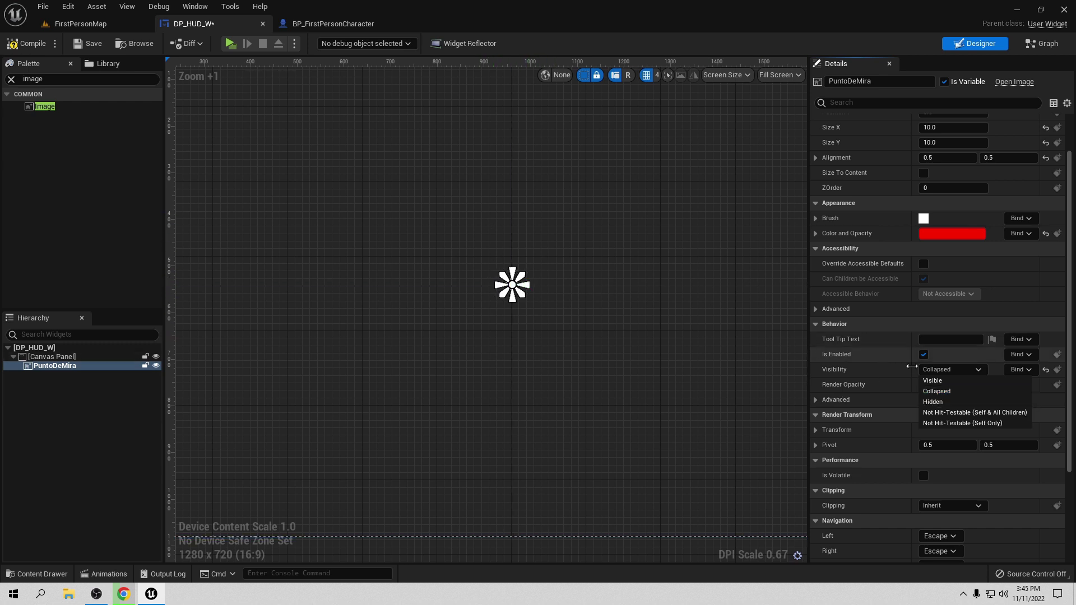
{"action": "left_click", "coordinate": [937, 391]}
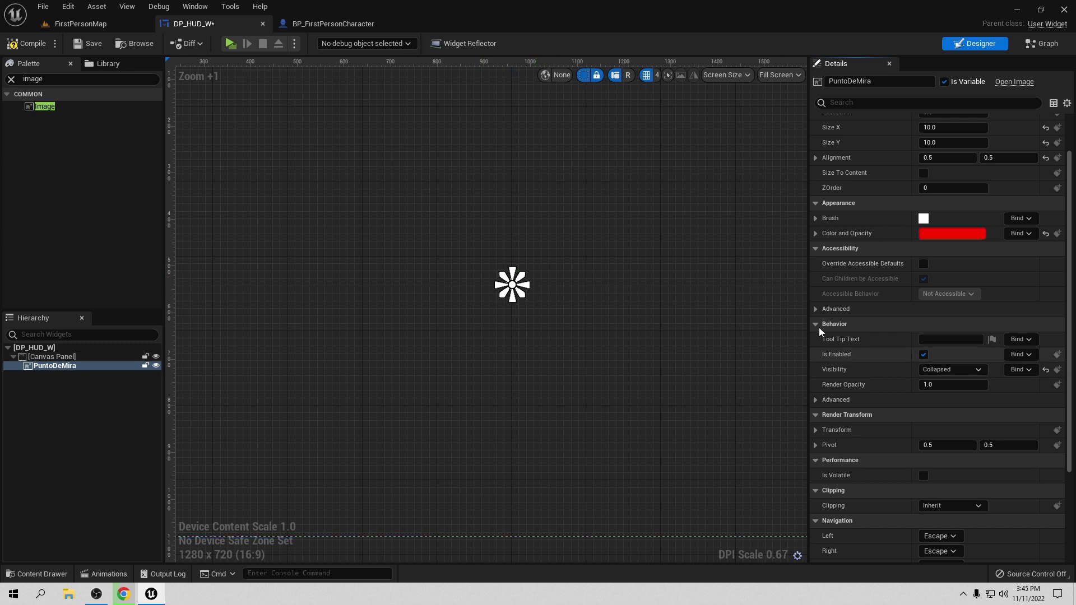
{"action": "left_click", "coordinate": [90, 43]}
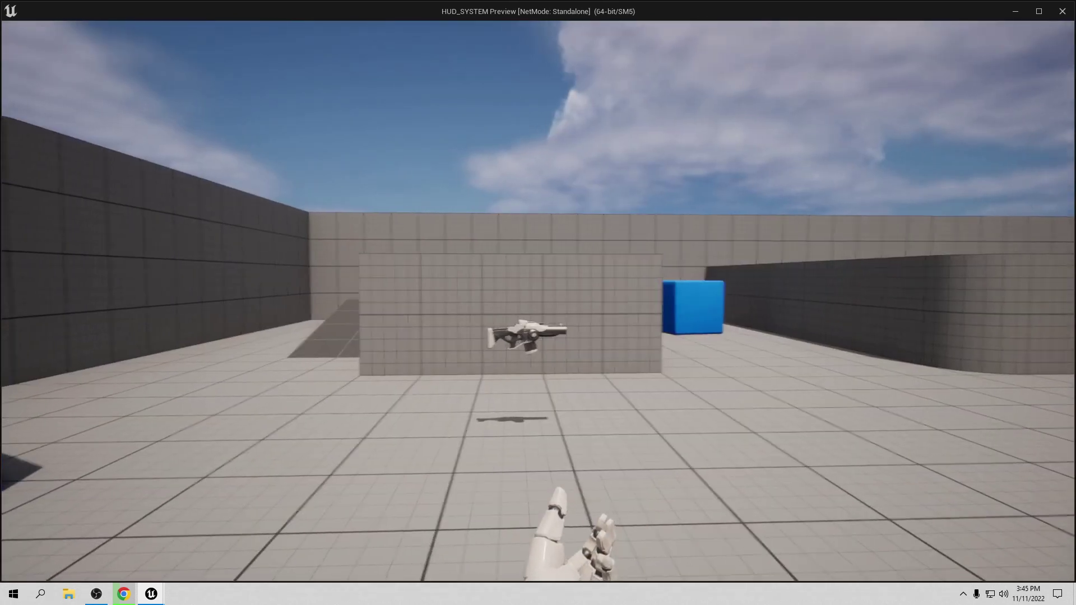
Play-test to confirm the crosshair is hidden, then return to the FirstPersonMap level.
{"action": "key", "text": "w"}
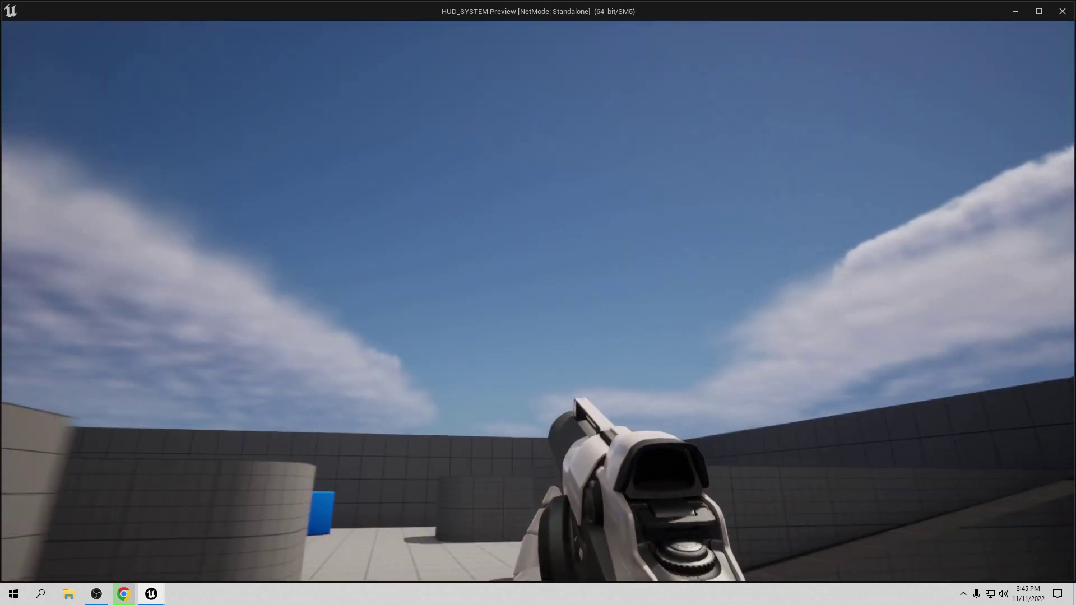
{"action": "key", "text": "Escape"}
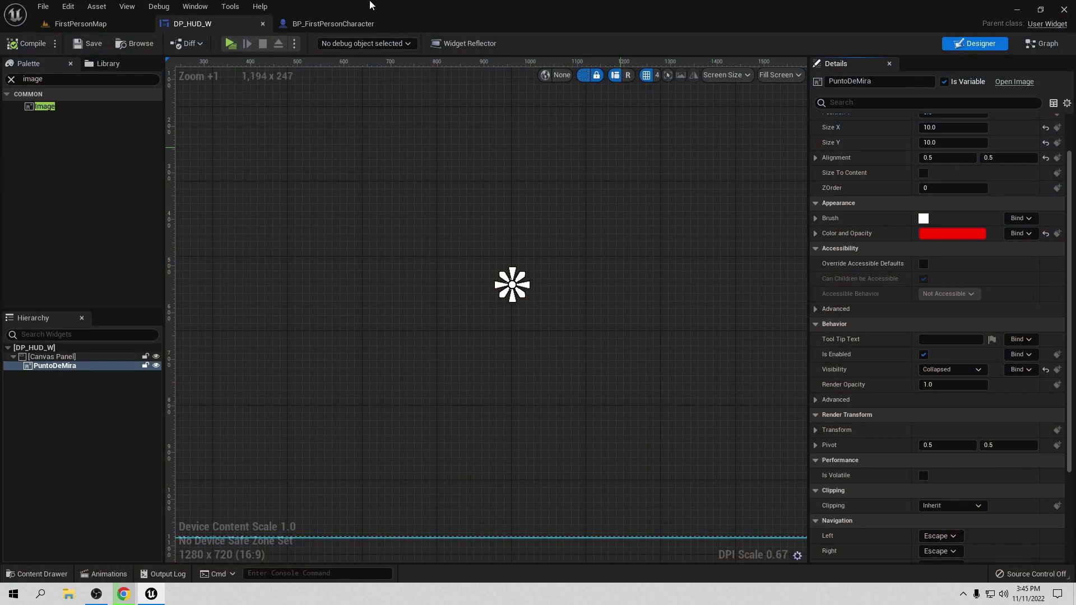
{"action": "left_click", "coordinate": [80, 23]}
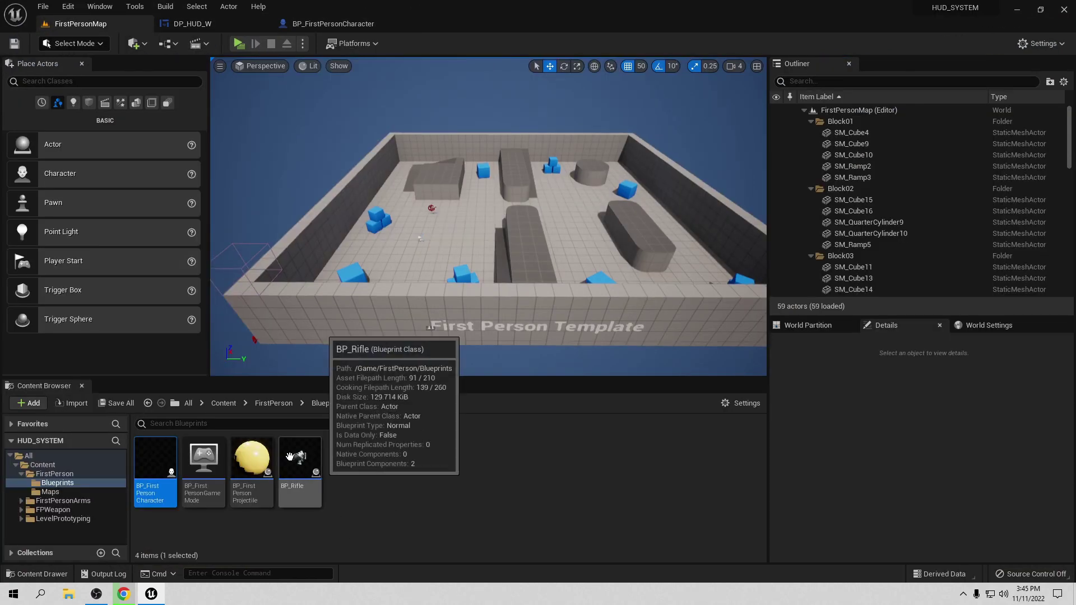
Open the BP_Rifle Blueprint and navigate its Event Graph to the Attach Actor To Component node.
{"action": "left_click", "coordinate": [303, 469]}
{"action": "double_click", "coordinate": [303, 469]}
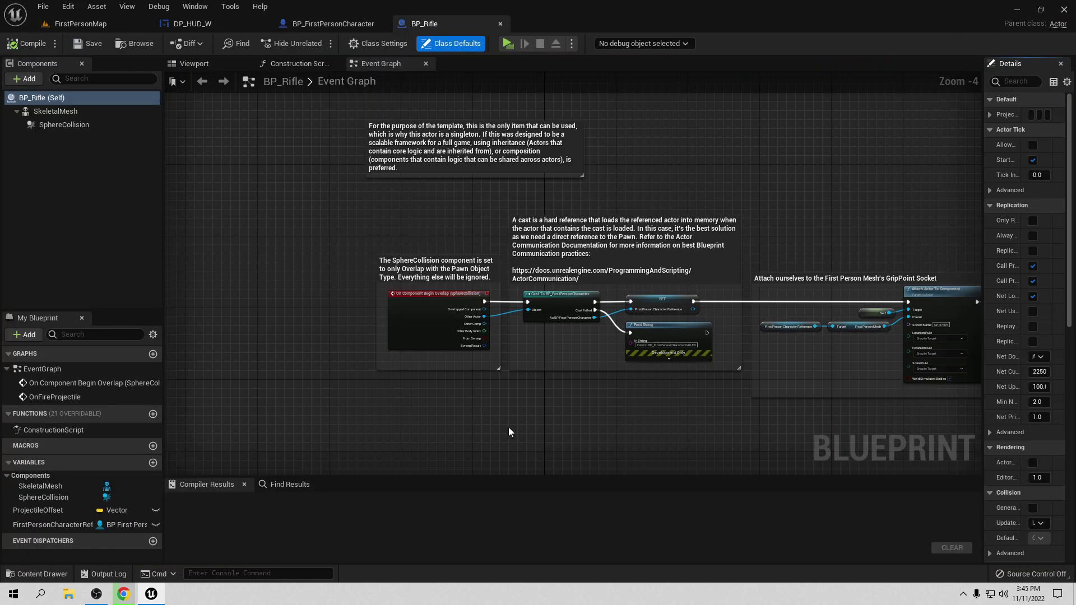
{"action": "mouse_move", "coordinate": [575, 403]}
{"action": "right_mouse_down"}
{"action": "mouse_move", "coordinate": [202, 227]}
{"action": "mouse_move", "coordinate": [510, 372]}
{"action": "right_mouse_up"}
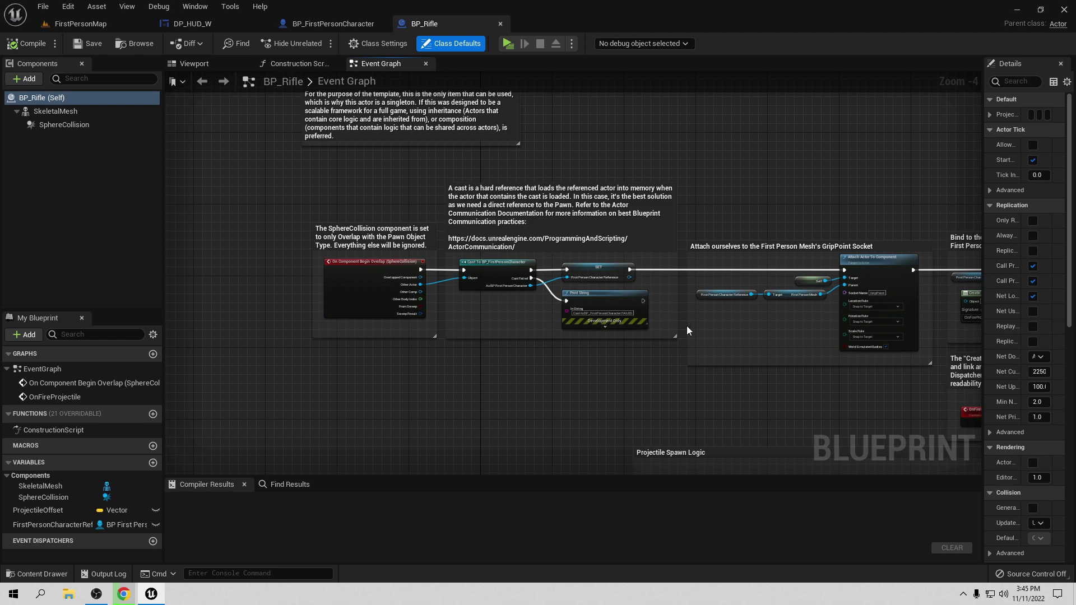
{"action": "scroll", "coordinate": [687, 325], "scroll_direction": "up", "scroll_amount": 1}
{"action": "mouse_move", "coordinate": [687, 325]}
{"action": "right_mouse_down"}
{"action": "mouse_move", "coordinate": [573, 361]}
{"action": "mouse_move", "coordinate": [600, 352]}
{"action": "right_mouse_up"}
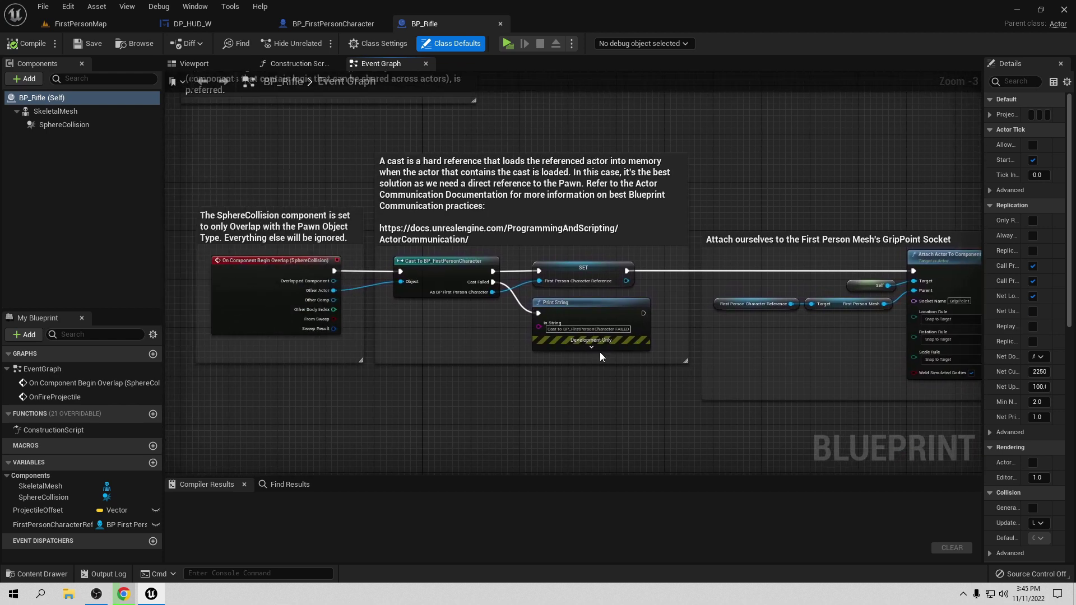
{"action": "scroll", "coordinate": [478, 321], "scroll_direction": "up", "scroll_amount": 3}
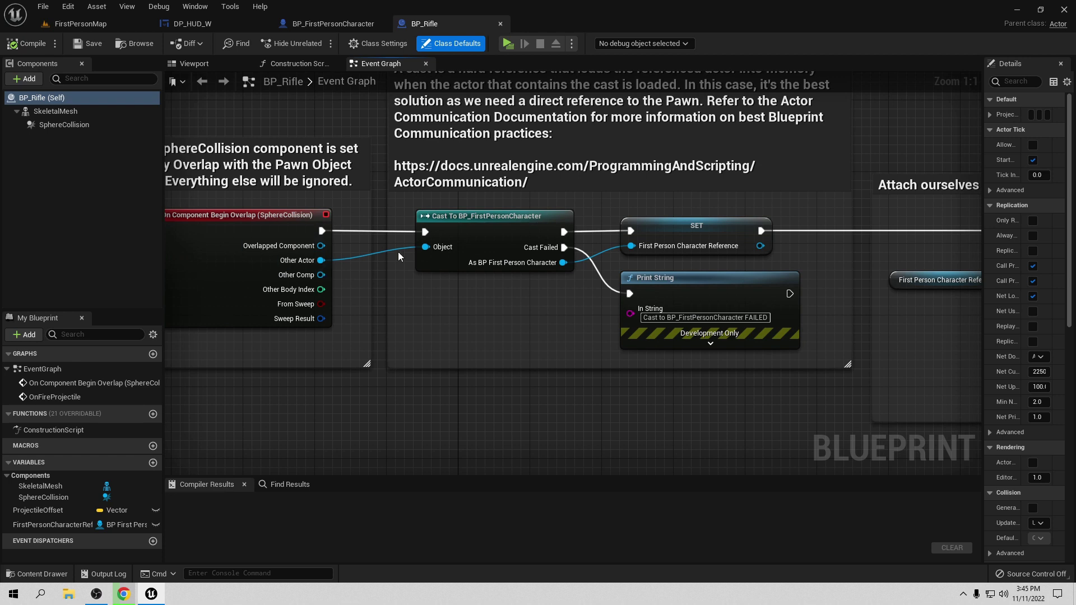
{"action": "right_click_drag", "start_coordinate": [258, 216], "coordinate": [341, 207]}
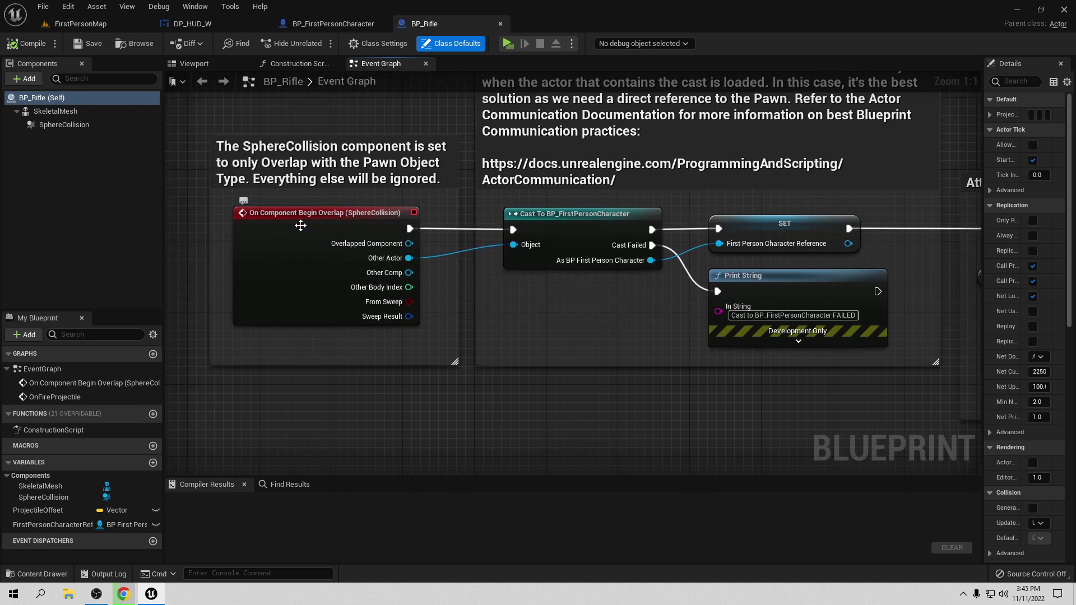
{"action": "right_click_drag", "start_coordinate": [561, 221], "coordinate": [392, 269]}
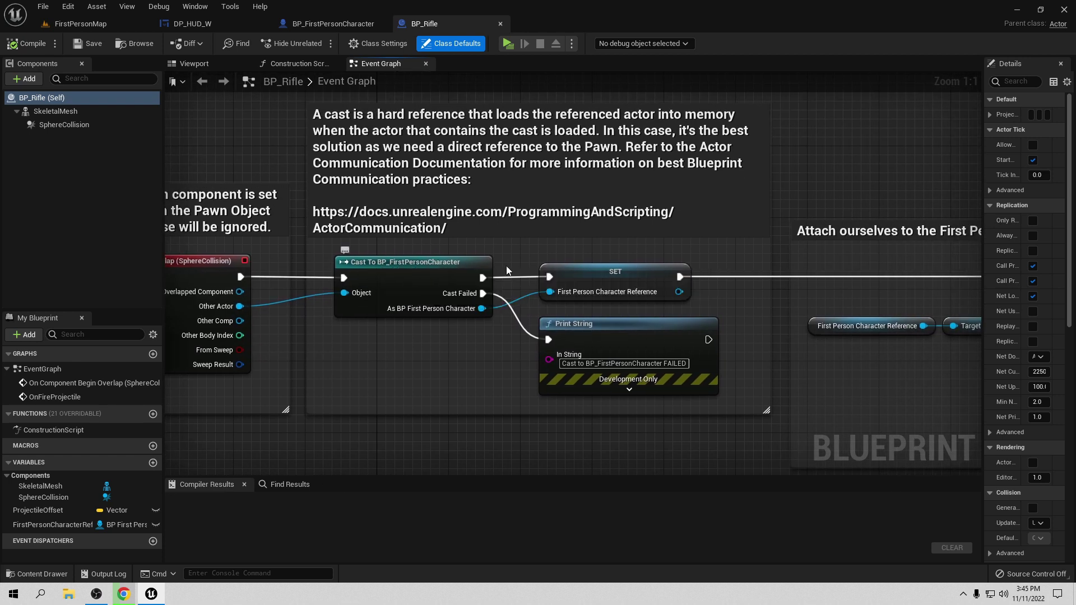
{"action": "right_click_drag", "start_coordinate": [506, 266], "coordinate": [411, 273]}
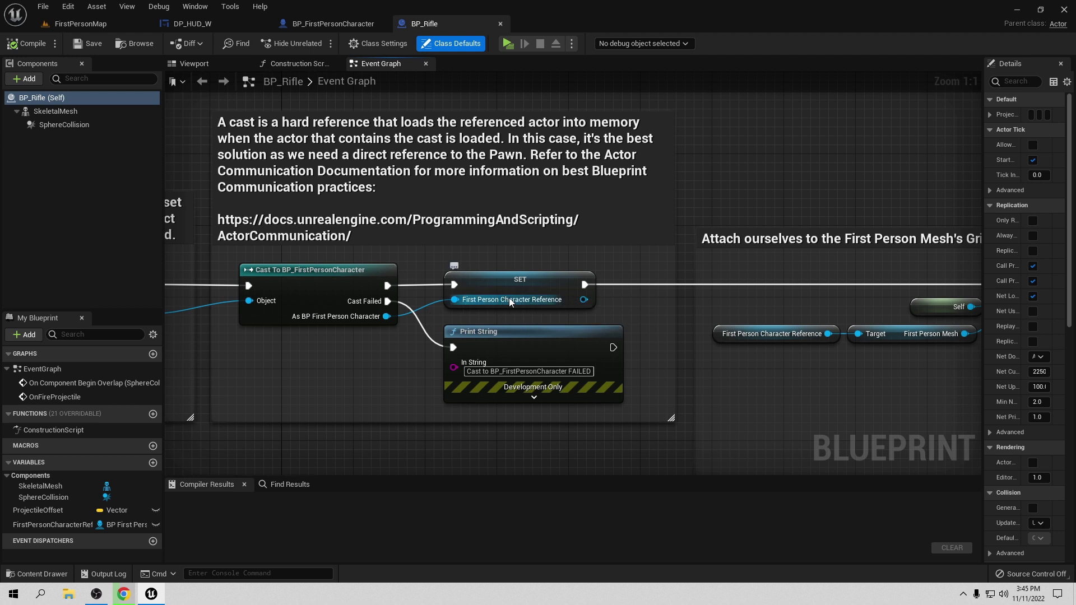
{"action": "right_click_drag", "start_coordinate": [509, 297], "coordinate": [222, 308]}
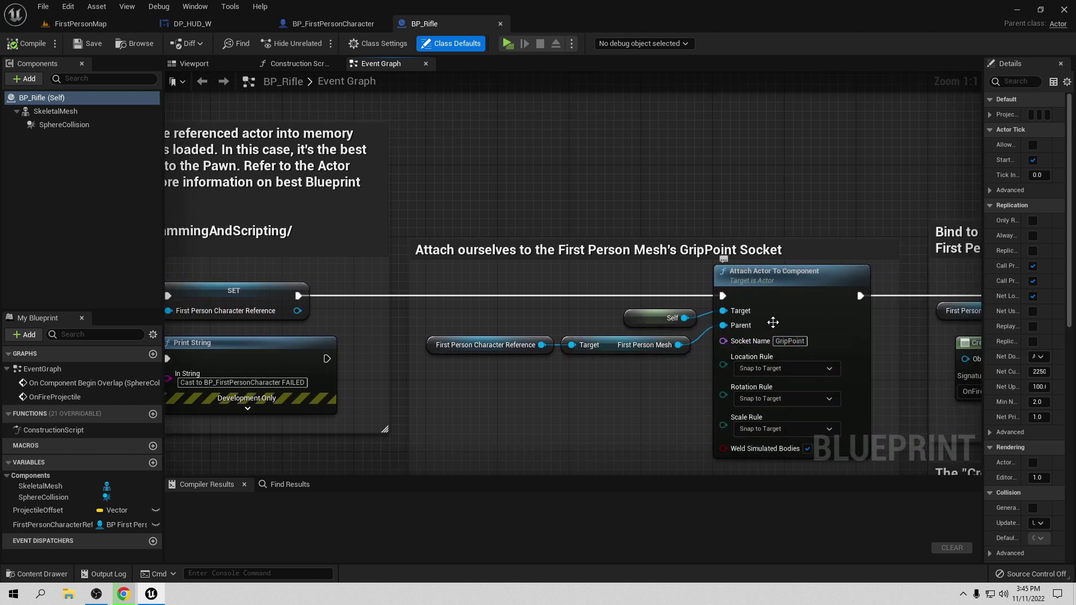
Move the 'Bind to the On Use Item' comment group further right.
{"action": "right_click_drag", "start_coordinate": [881, 304], "coordinate": [508, 243]}
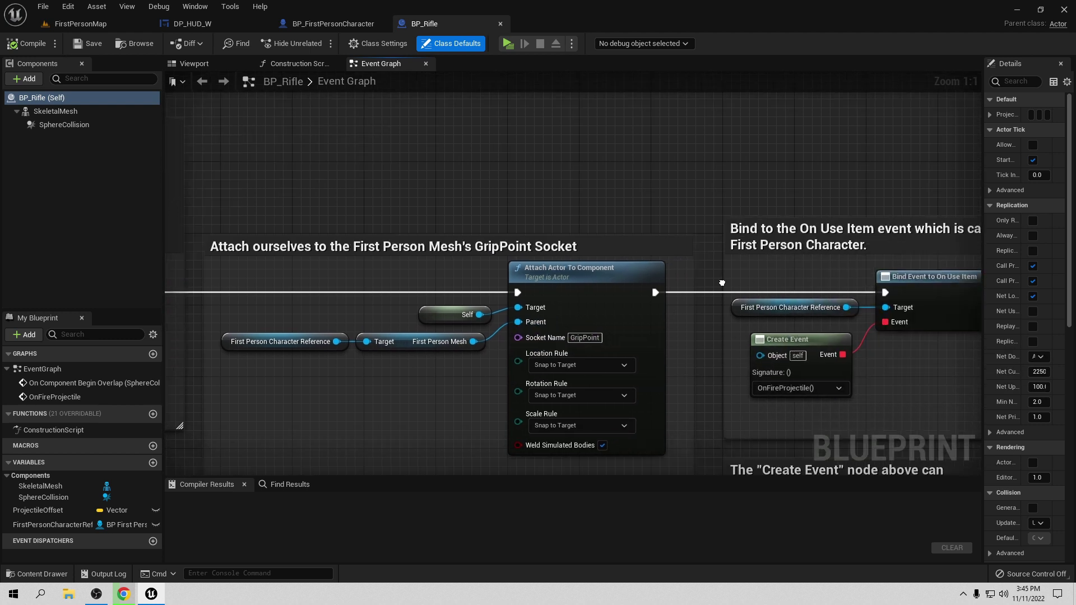
{"action": "scroll", "coordinate": [509, 243], "scroll_direction": "down", "scroll_amount": 2}
{"action": "left_click_drag", "start_coordinate": [456, 154], "coordinate": [764, 342]}
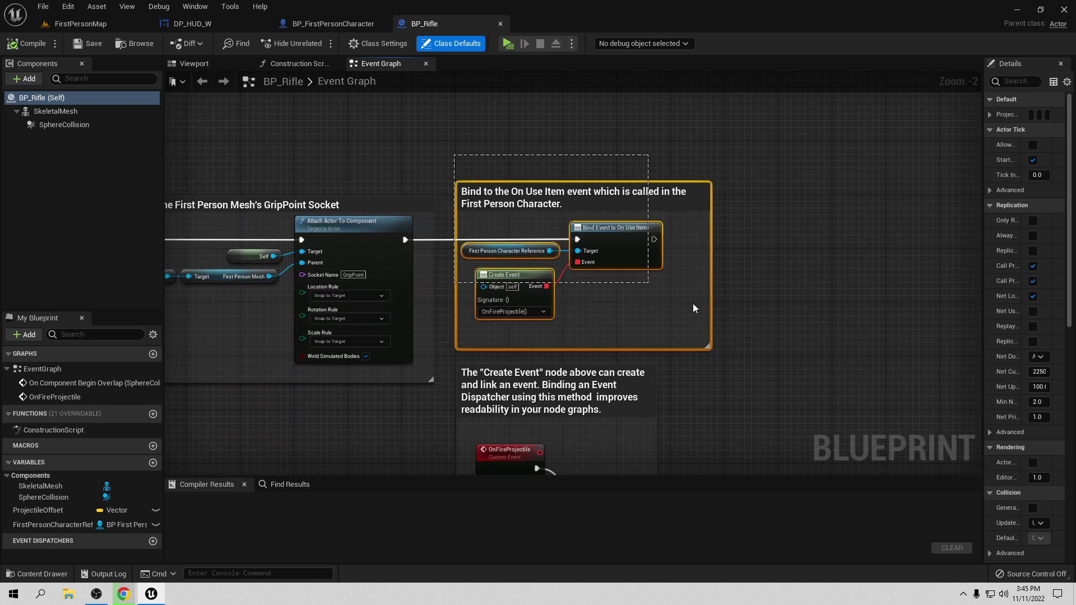
{"action": "left_click_drag", "start_coordinate": [668, 208], "coordinate": [923, 209]}
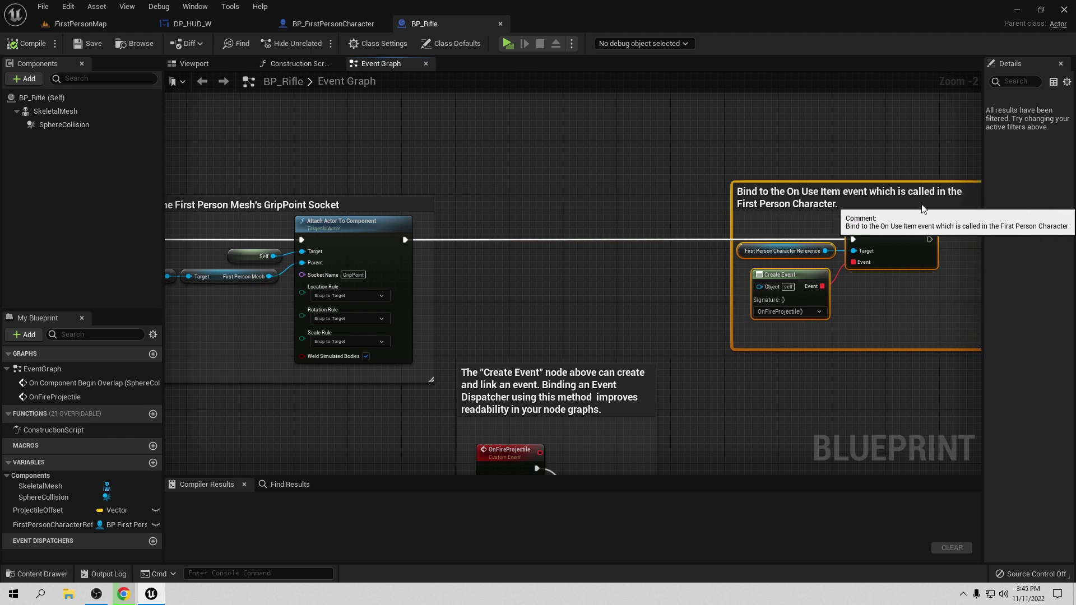
{"action": "left_click", "coordinate": [882, 388]}
{"action": "right_click_drag", "start_coordinate": [450, 309], "coordinate": [625, 343]}
{"action": "scroll", "coordinate": [626, 343], "scroll_direction": "up", "scroll_amount": 1}
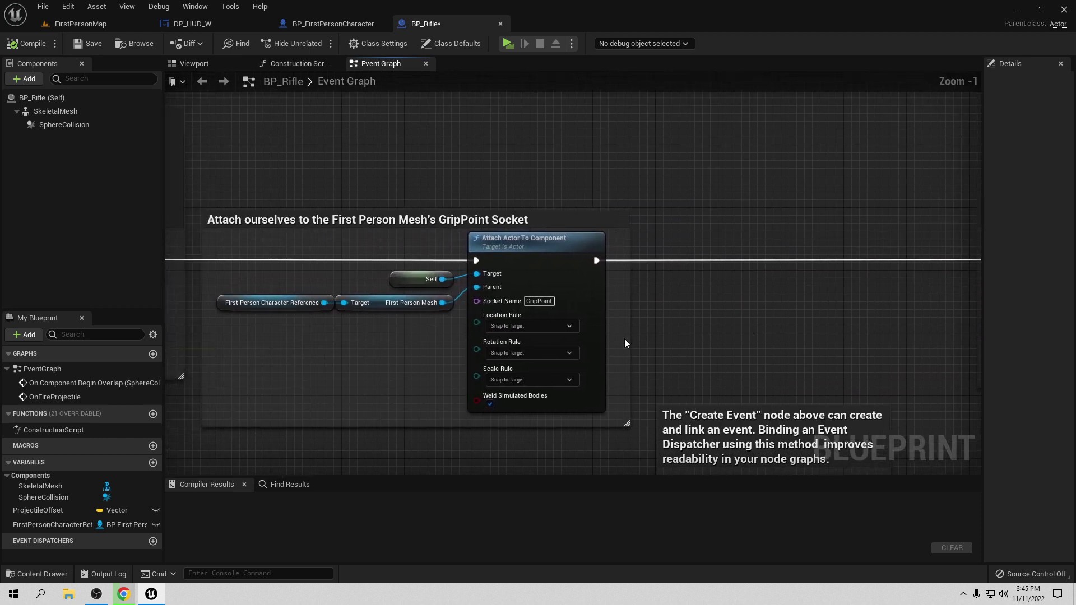
Add a FirstPersonCharacter reference getter and a Get HUD W node from it.
{"action": "right_click_drag", "start_coordinate": [557, 283], "coordinate": [408, 295]}
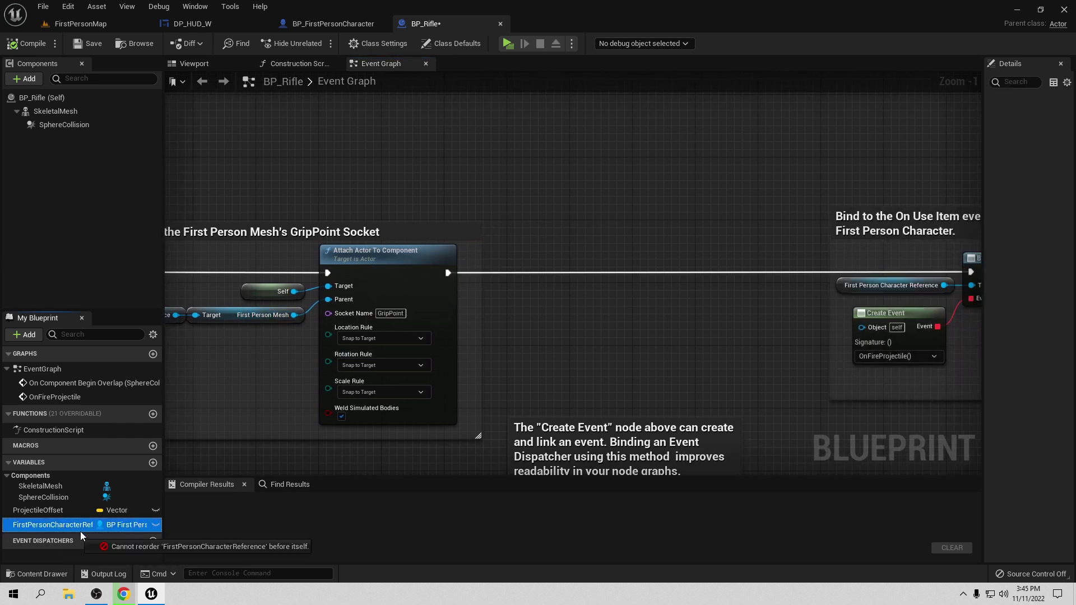
{"action": "left_click_drag", "start_coordinate": [56, 526], "coordinate": [495, 363]}
{"action": "left_click", "coordinate": [520, 383]}
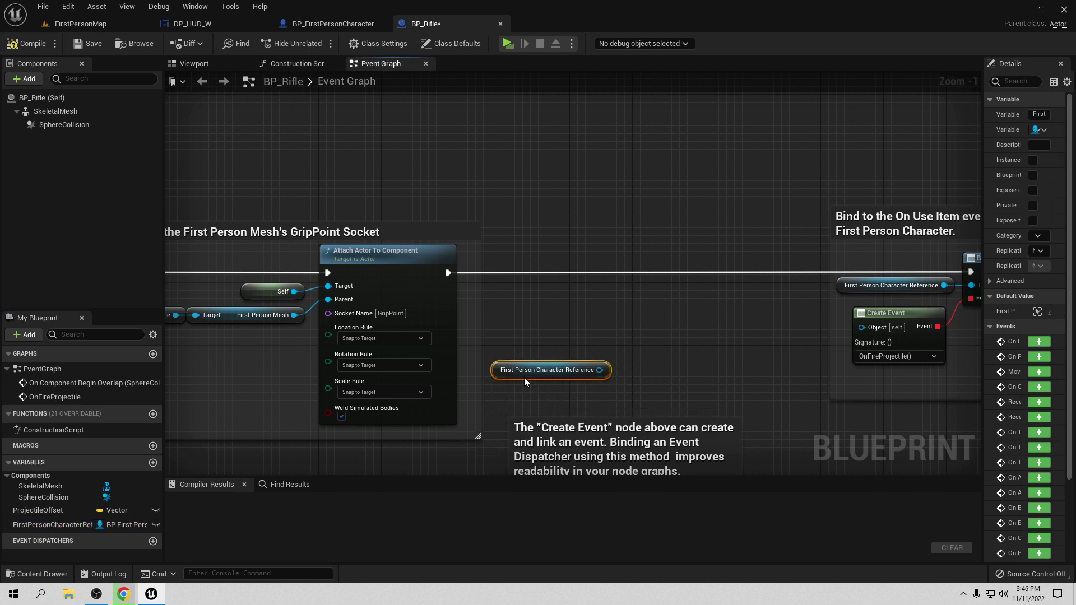
{"action": "right_click_drag", "start_coordinate": [496, 380], "coordinate": [433, 404]}
{"action": "scroll", "coordinate": [433, 404], "scroll_direction": "up", "scroll_amount": 1}
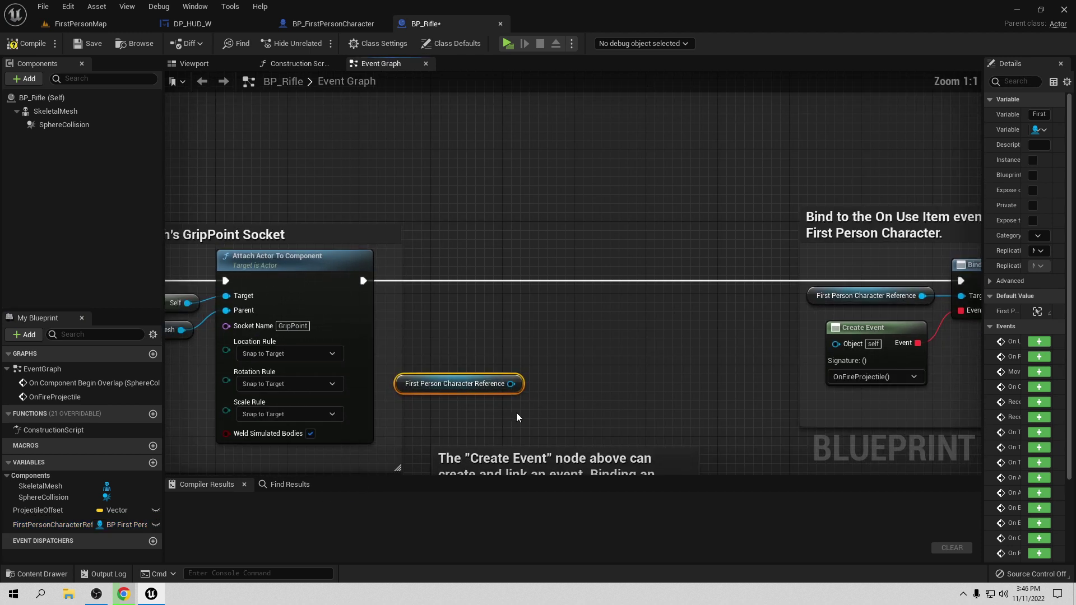
{"action": "left_click_drag", "start_coordinate": [510, 383], "coordinate": [488, 347]}
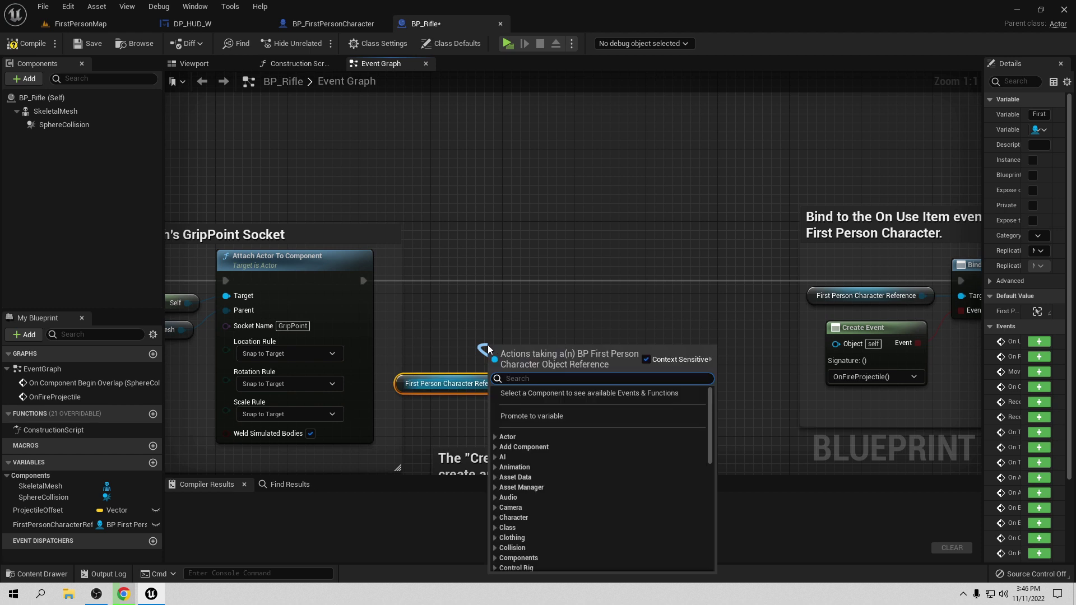
{"action": "type", "text": "get widg"}
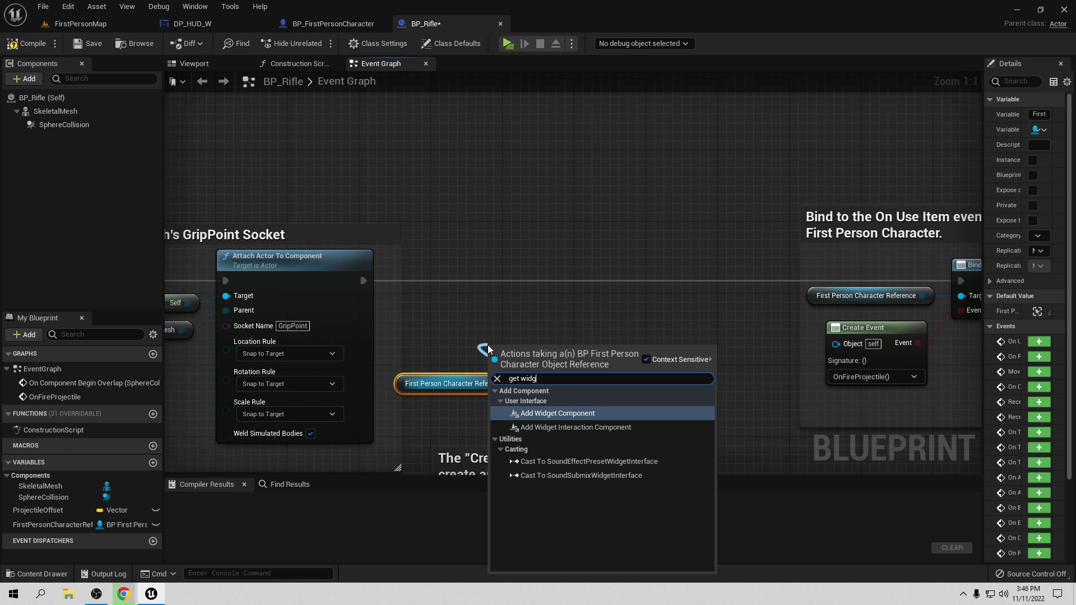
{"action": "key", "text": "BackSpace"}
{"action": "key", "text": "BackSpace"}
{"action": "key", "text": "BackSpace"}
{"action": "key", "text": "BackSpace"}
{"action": "type", "text": "hu"}
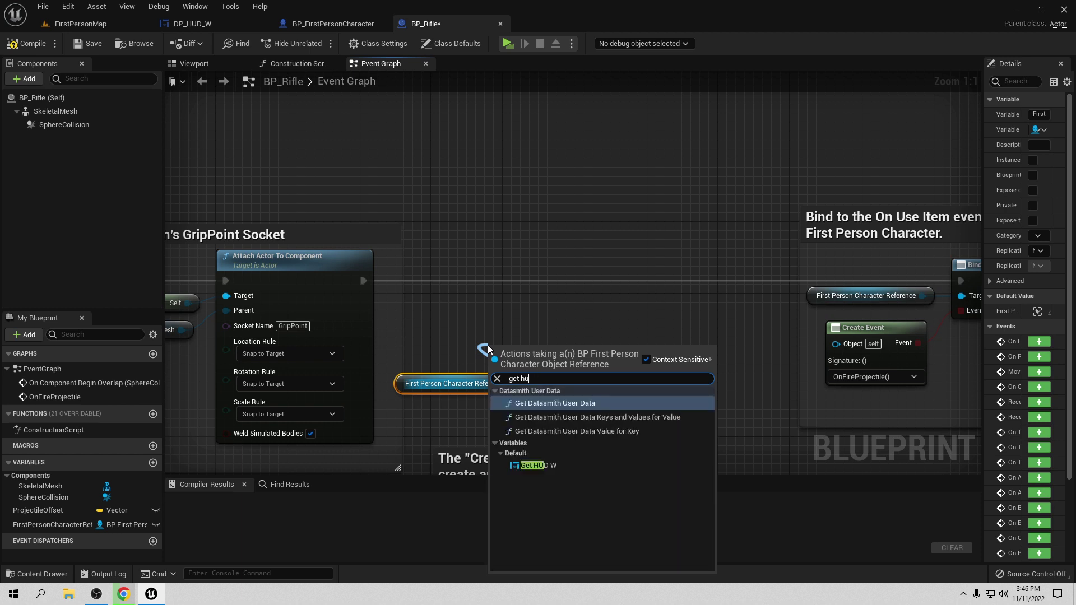
{"action": "type", "text": "d"}
{"action": "left_click", "coordinate": [569, 414]}
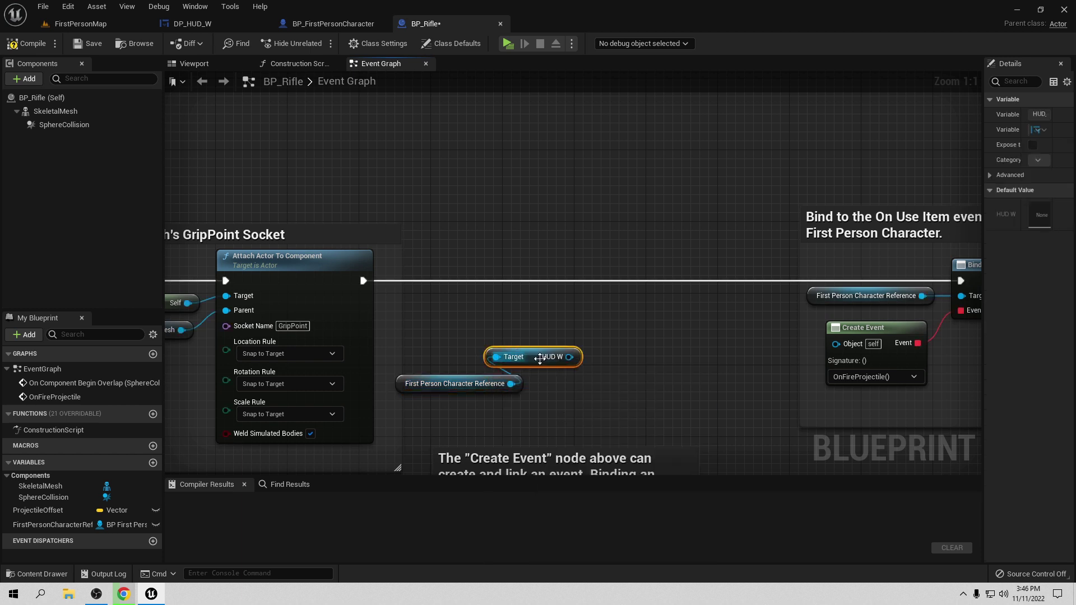
{"action": "mouse_move", "coordinate": [577, 356]}
{"action": "left_mouse_down"}
{"action": "mouse_move", "coordinate": [489, 356]}
{"action": "mouse_move", "coordinate": [506, 355]}
{"action": "left_mouse_up"}
{"action": "left_click", "coordinate": [464, 310]}
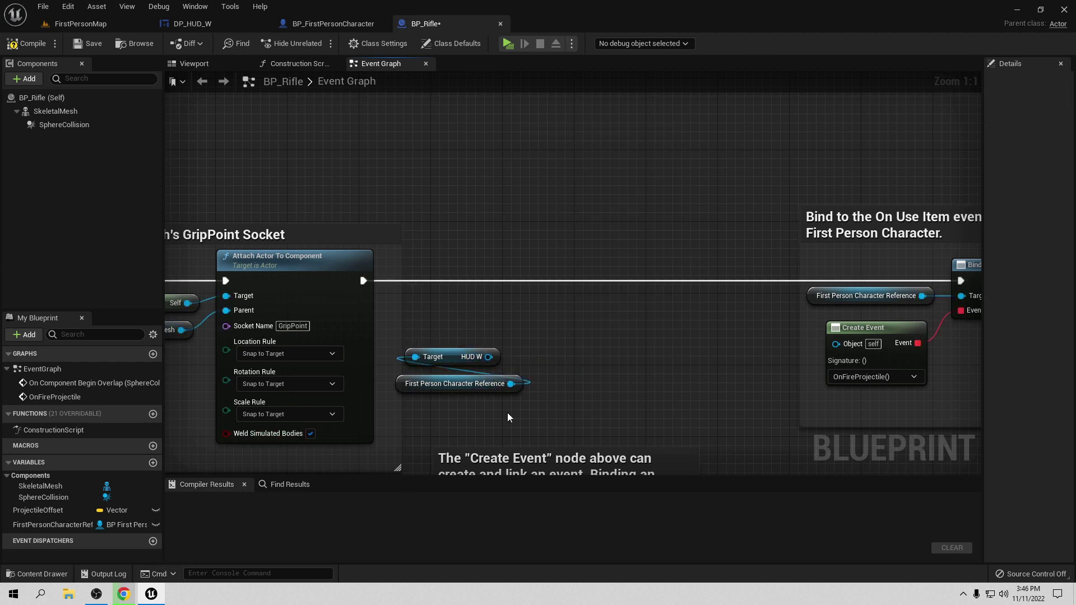
Get PuntoDeMira from HUD W and add a Set Visibility node for it.
{"action": "left_click_drag", "start_coordinate": [490, 356], "coordinate": [534, 356]}
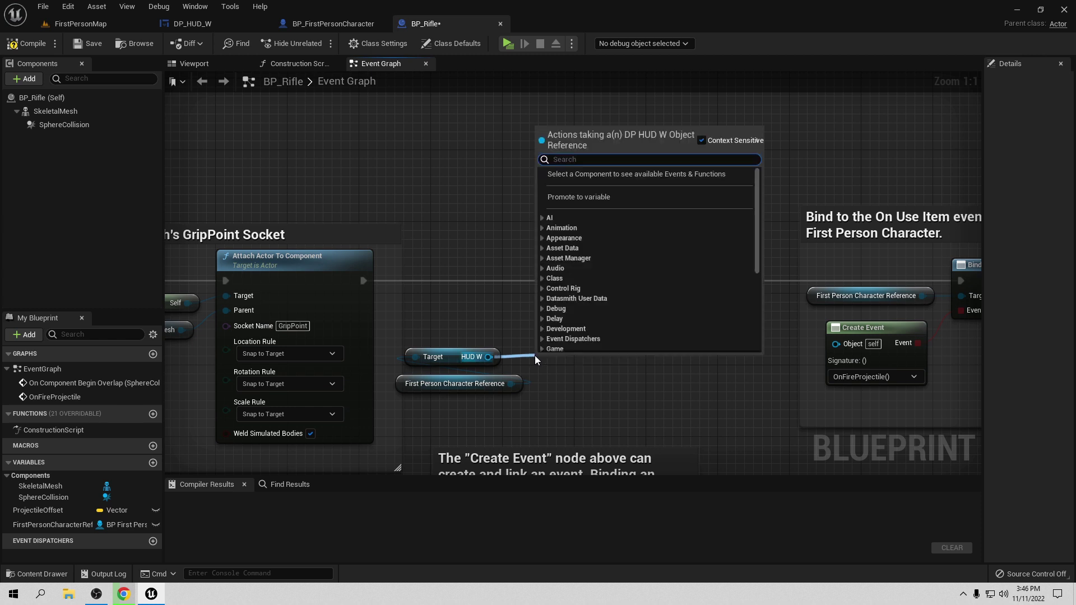
{"action": "type", "text": "punte"}
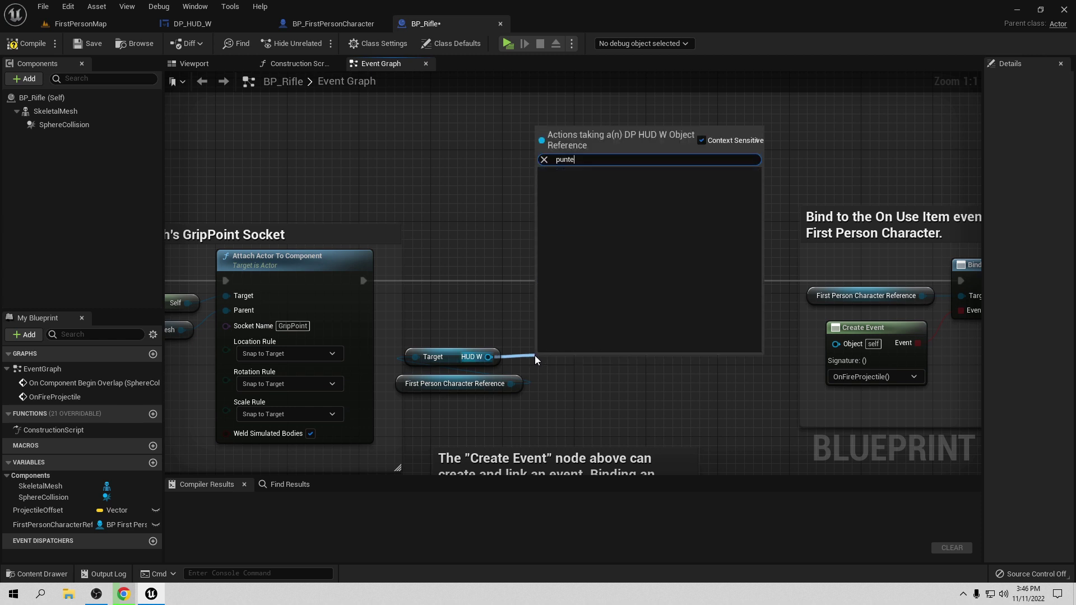
{"action": "key", "text": "BackSpace"}
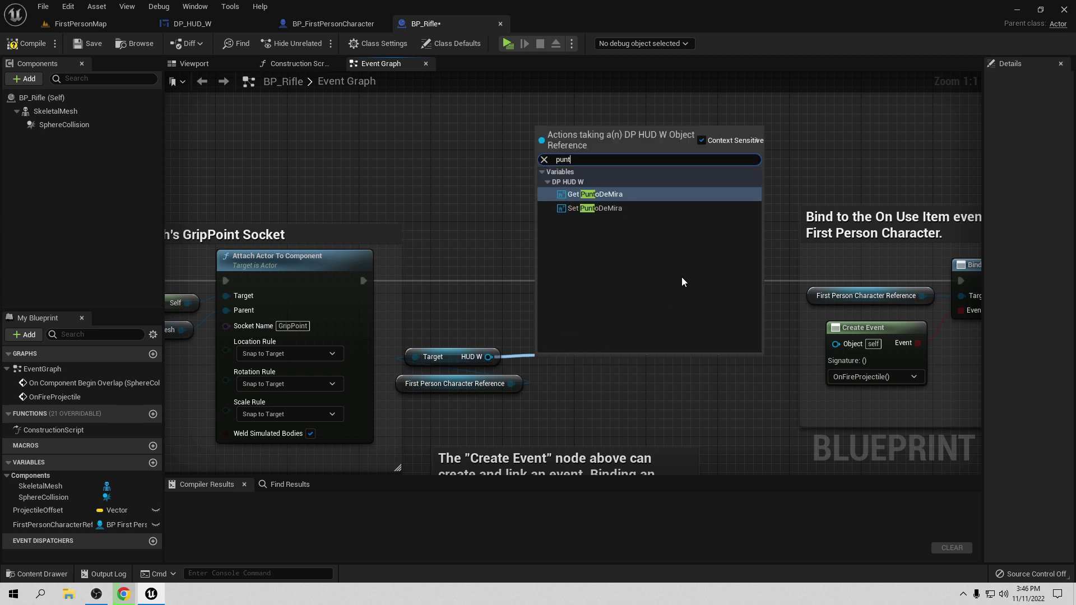
{"action": "left_click", "coordinate": [608, 189]}
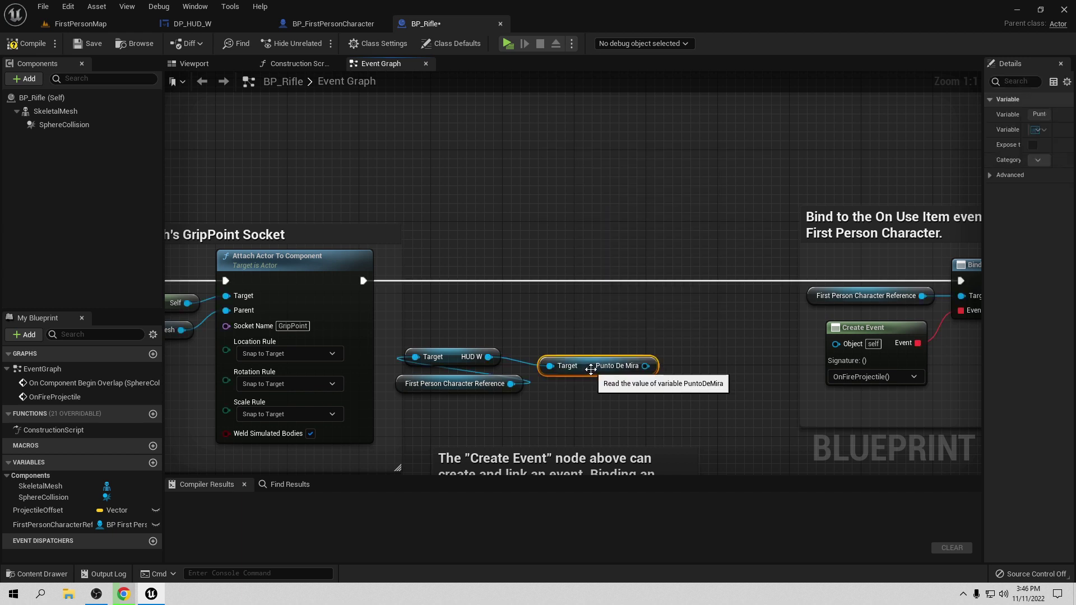
{"action": "mouse_move", "coordinate": [537, 364]}
{"action": "left_mouse_down"}
{"action": "mouse_move", "coordinate": [537, 312]}
{"action": "mouse_move", "coordinate": [411, 330]}
{"action": "left_mouse_up"}
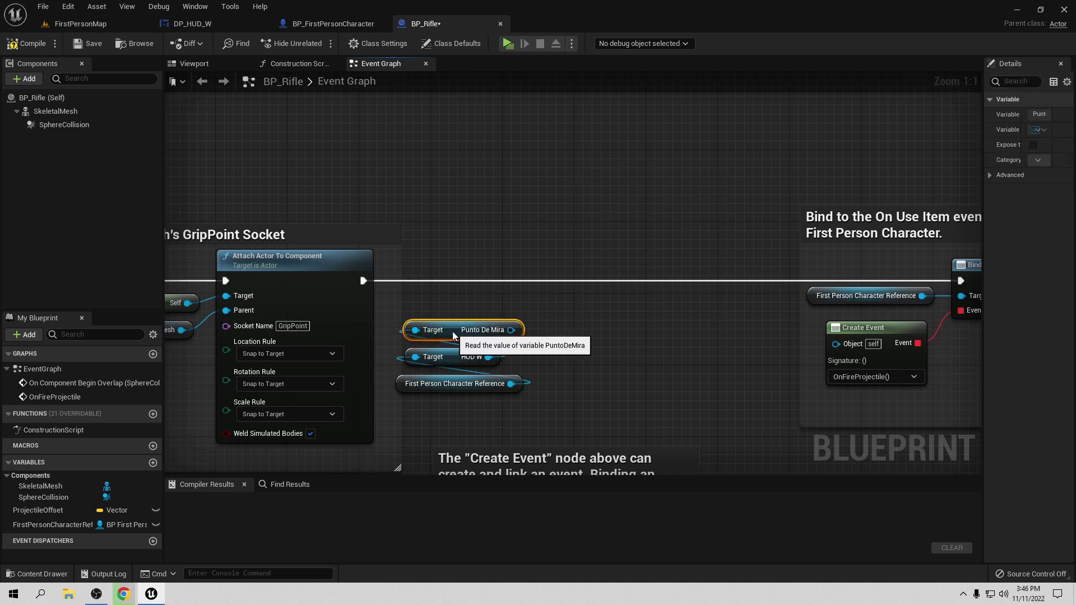
{"action": "right_click_drag", "start_coordinate": [525, 361], "coordinate": [435, 377]}
{"action": "left_click_drag", "start_coordinate": [420, 345], "coordinate": [506, 351]}
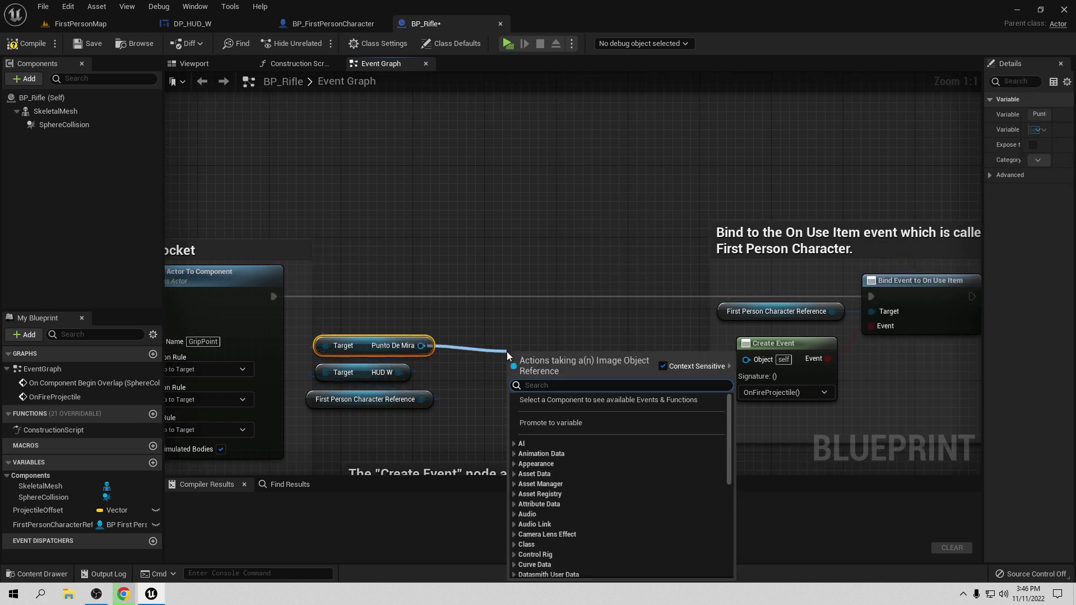
{"action": "type", "text": "set visb"}
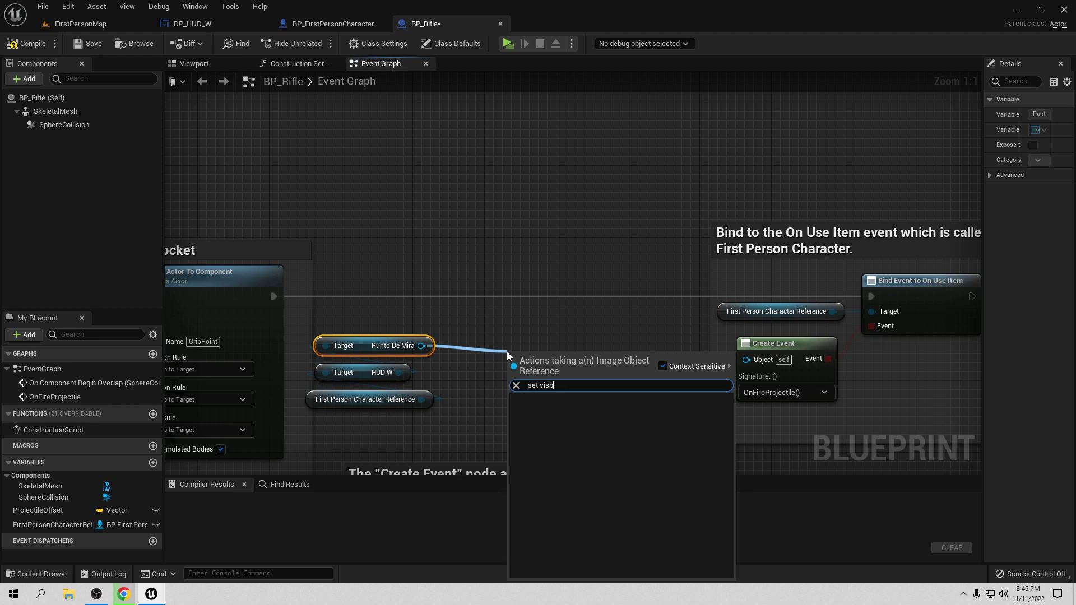
{"action": "key", "text": "BackSpace"}
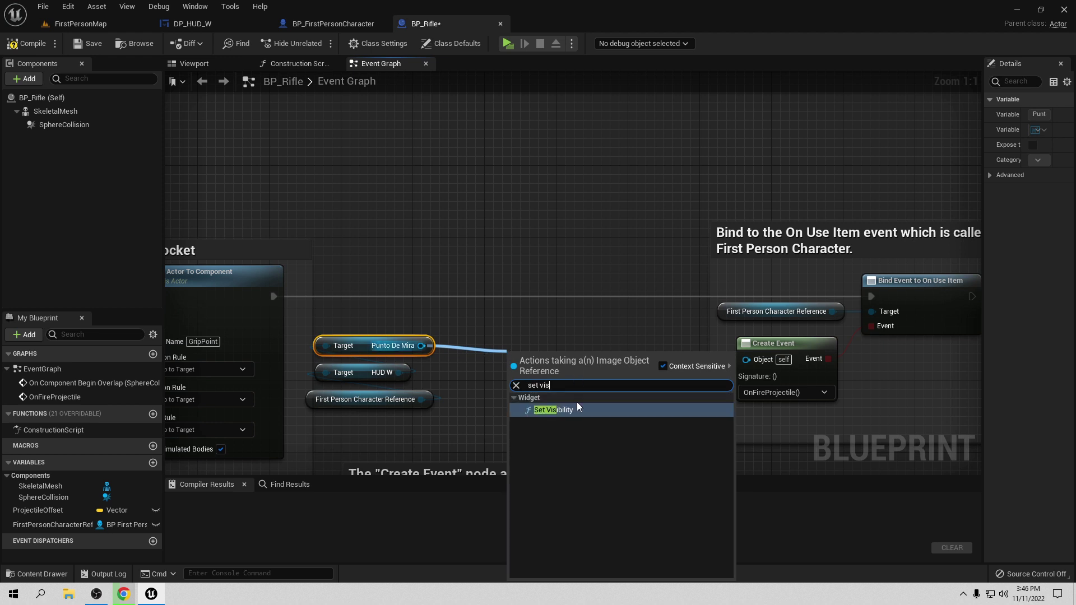
{"action": "left_click", "coordinate": [577, 402]}
{"action": "left_click_drag", "start_coordinate": [568, 373], "coordinate": [523, 283]}
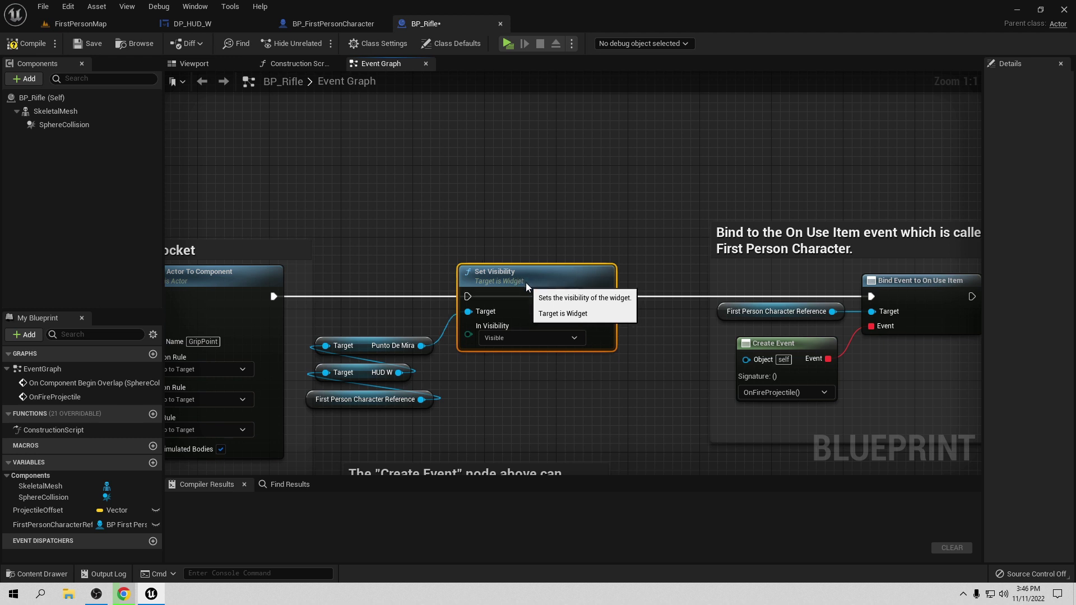
Wire Set Visibility between Attach Actor and Bind Event, compile, save, and play.
{"action": "left_click_drag", "start_coordinate": [273, 296], "coordinate": [468, 296]}
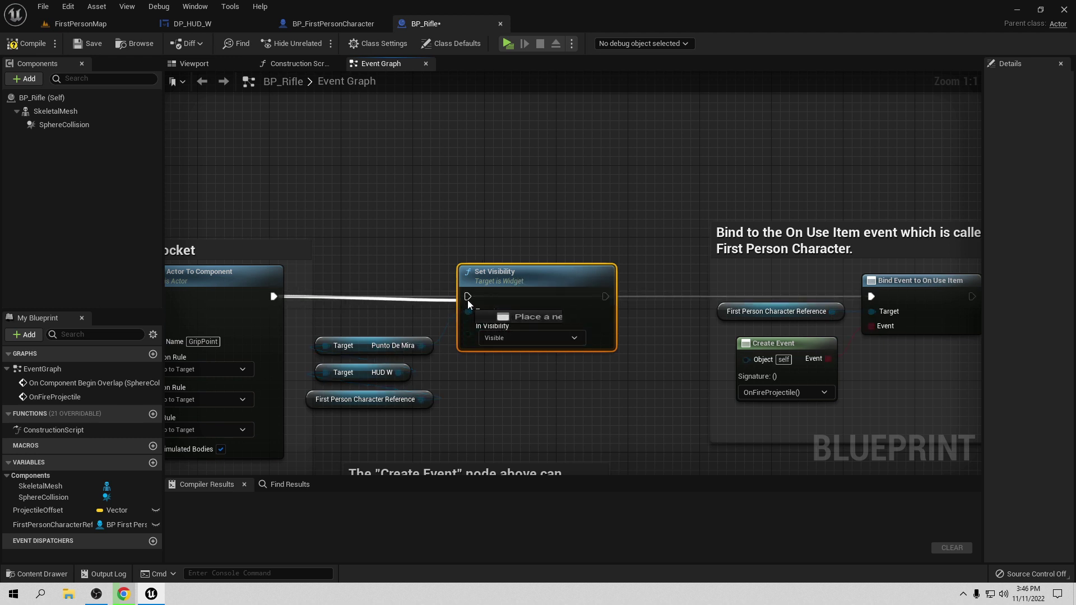
{"action": "left_click_drag", "start_coordinate": [605, 296], "coordinate": [870, 297]}
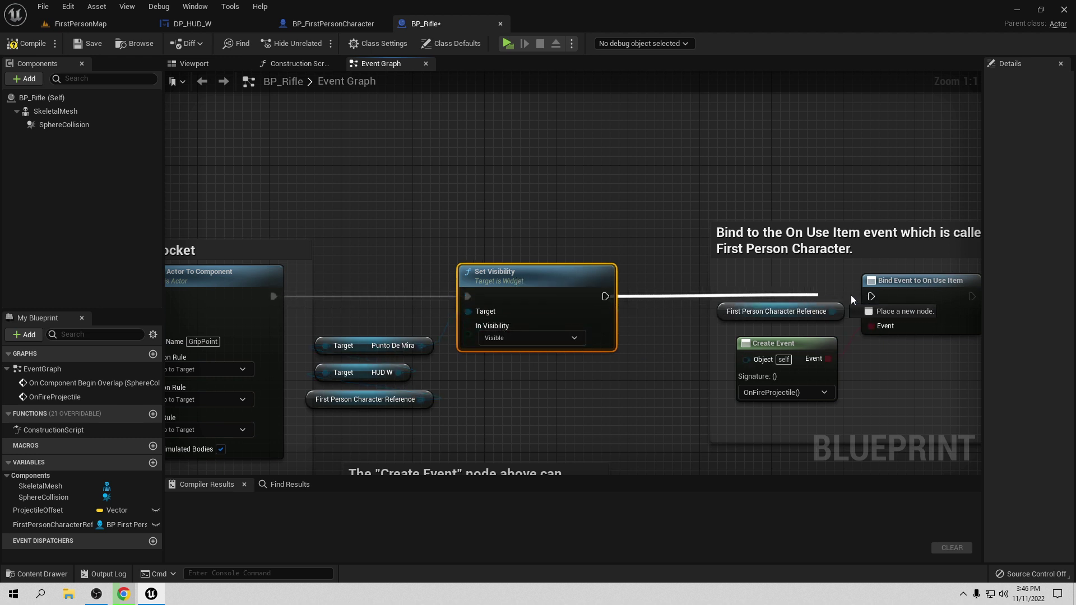
{"action": "left_click", "coordinate": [22, 45]}
{"action": "left_click", "coordinate": [88, 44]}
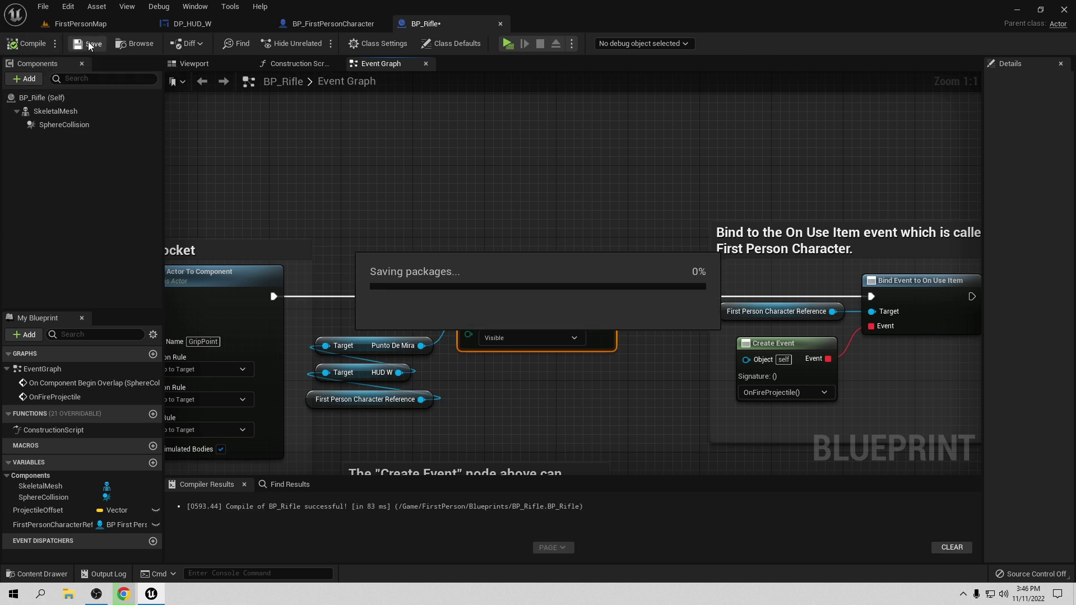
{"action": "left_click", "coordinate": [507, 44]}
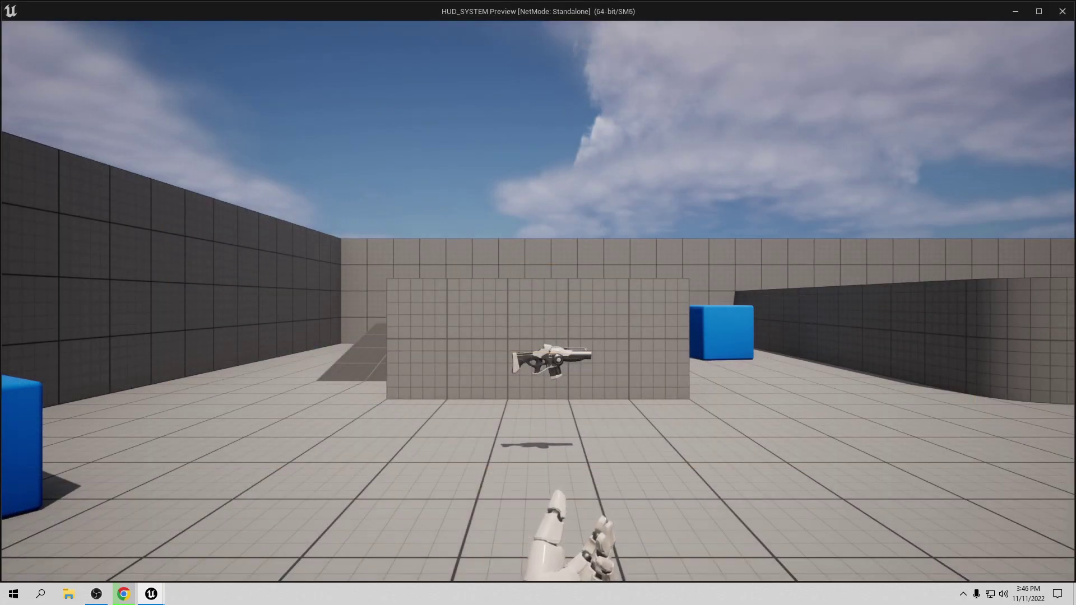
Walk to the rifle, pick it up and fire it twice.
{"action": "key", "text": "w"}
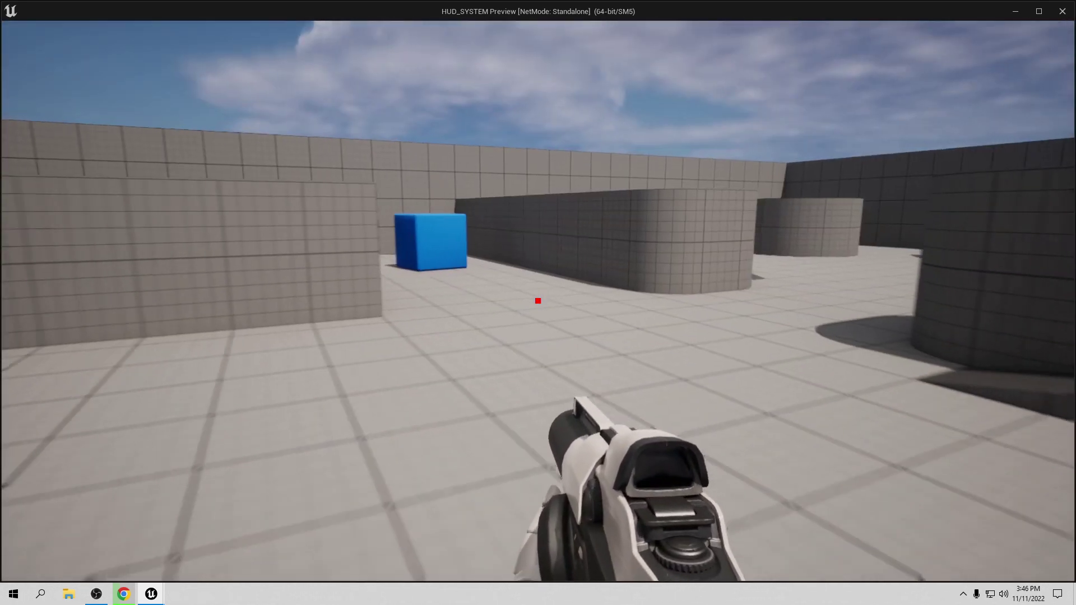
{"action": "left_click", "coordinate": [538, 301]}
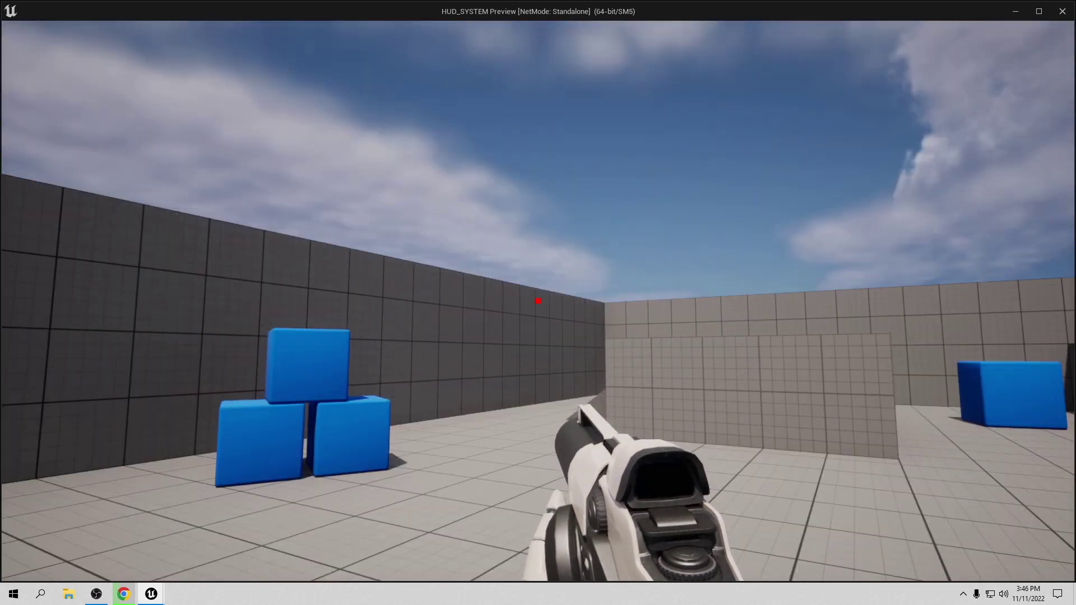
{"action": "left_click", "coordinate": [537, 301]}
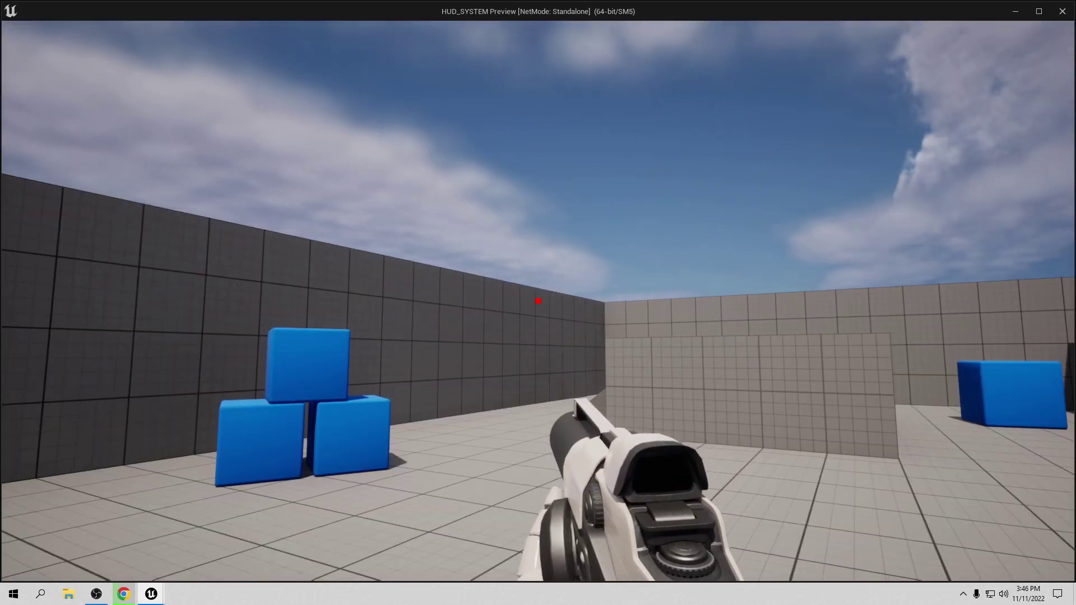
Walk around the arena and ramps checking the crosshair, then exit the preview with Esc.
{"action": "key", "text": "w"}
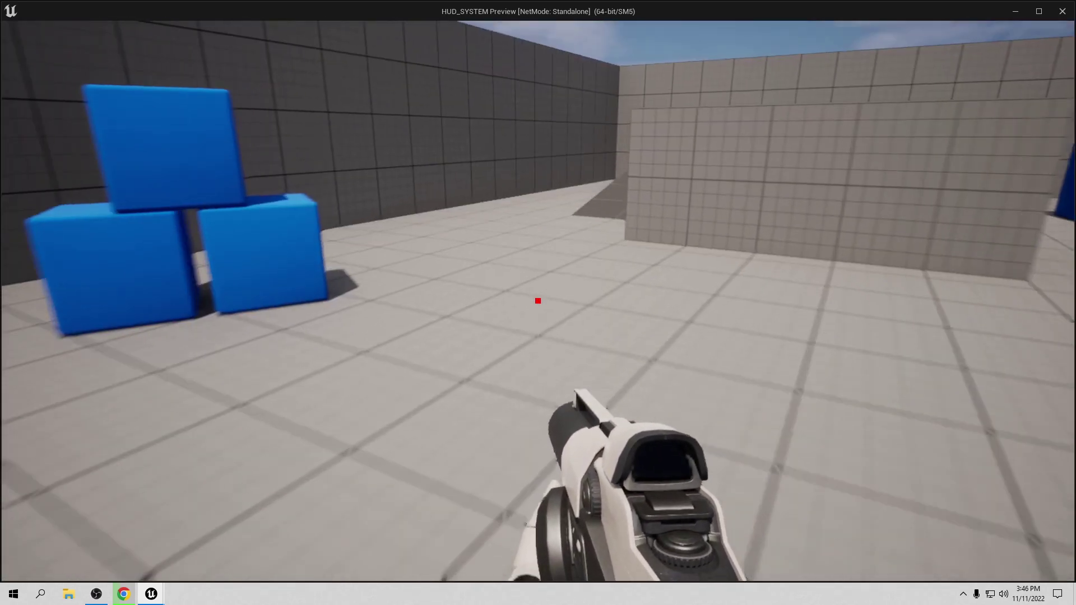
{"action": "key", "text": "w"}
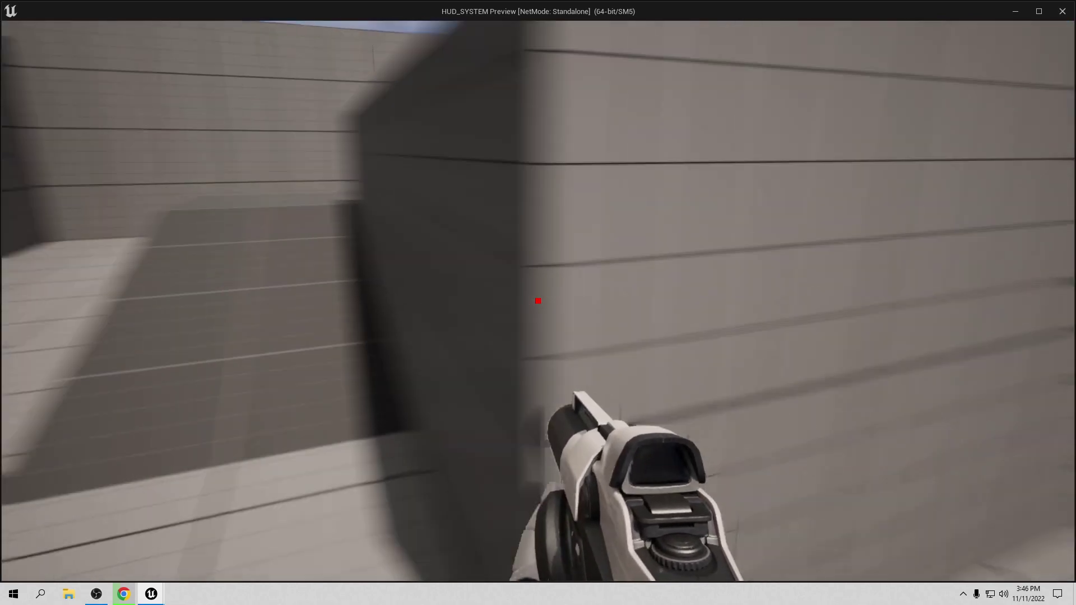
{"action": "key", "text": "w"}
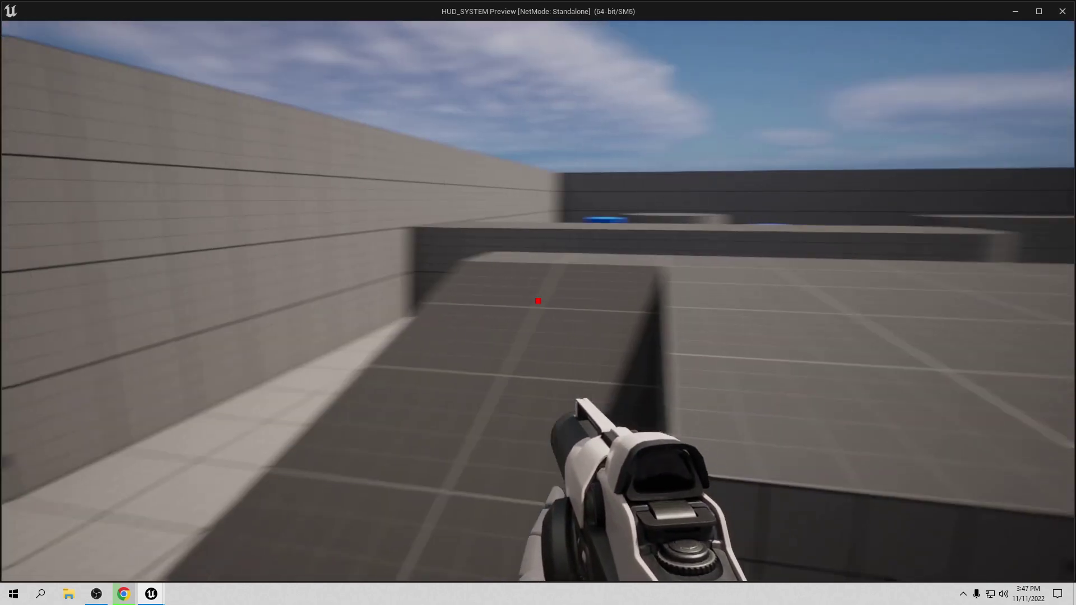
{"action": "key", "text": "w"}
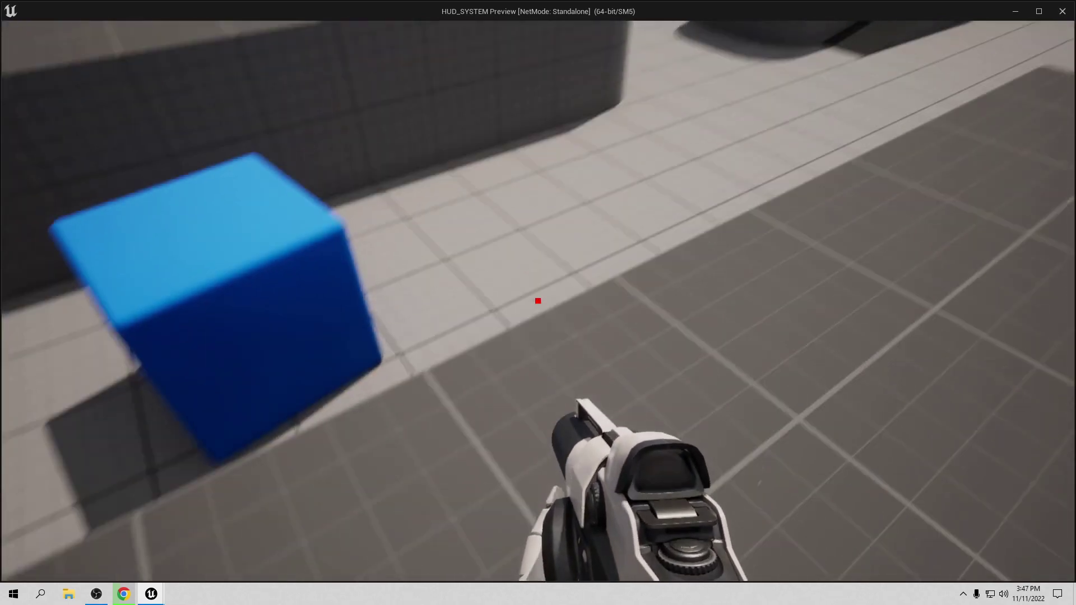
{"action": "key", "text": "w"}
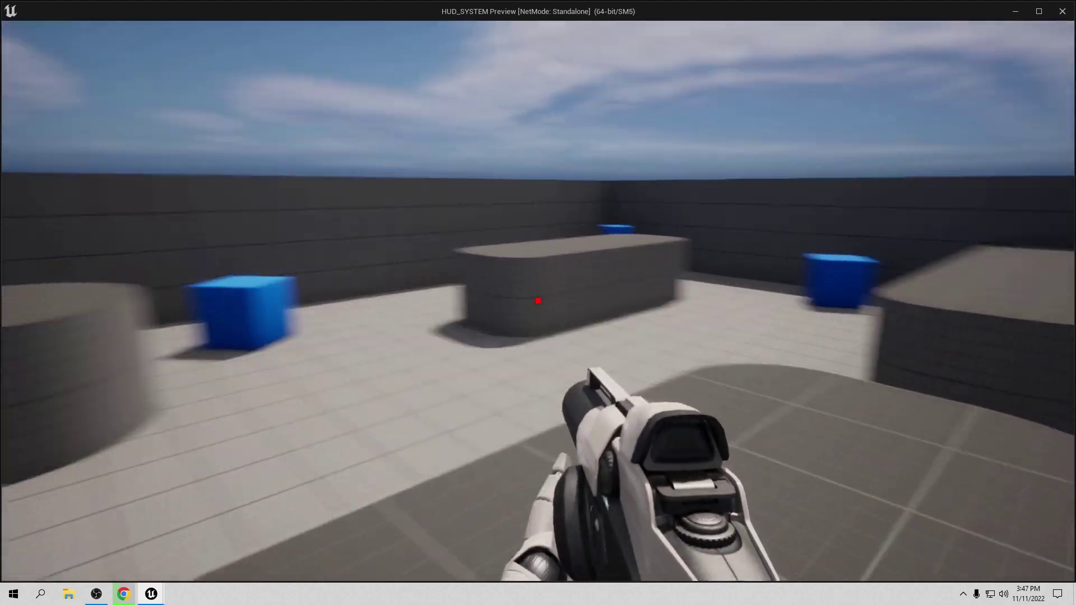
{"action": "key", "text": "w"}
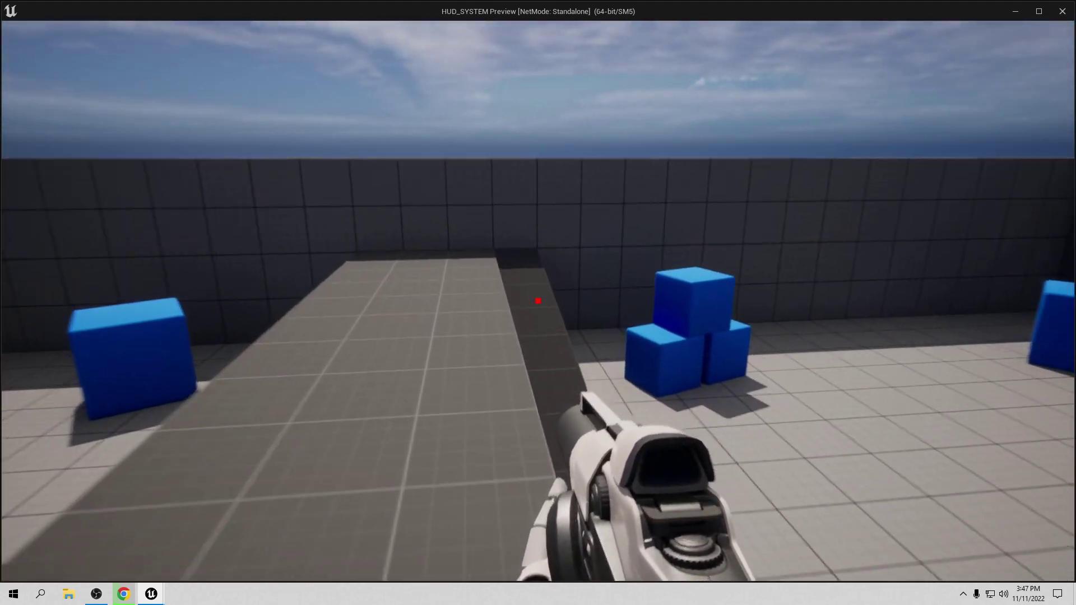
{"action": "key", "text": "w"}
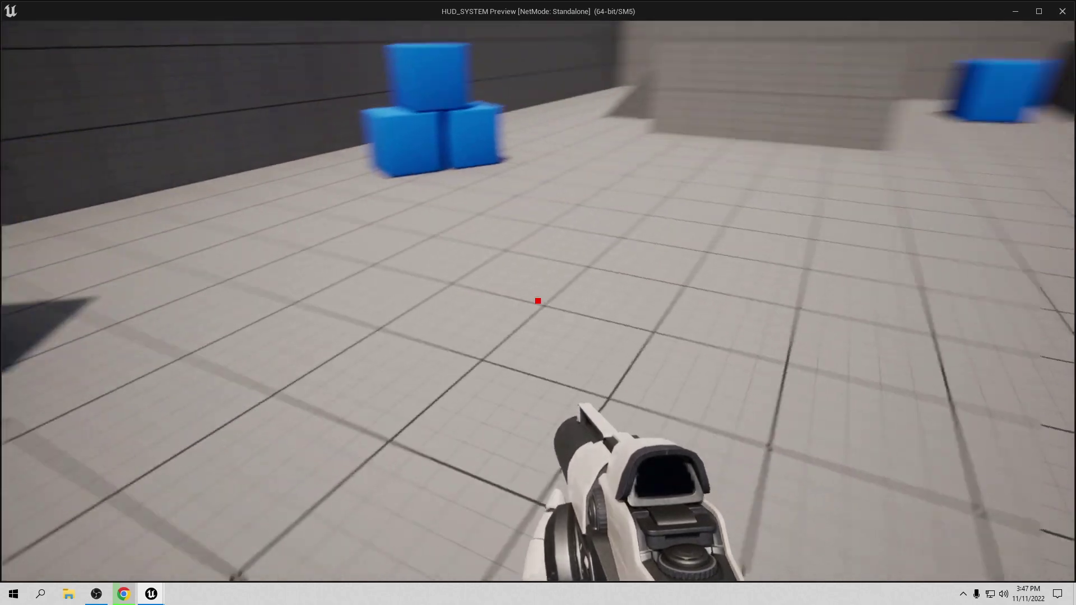
{"action": "key", "text": "w"}
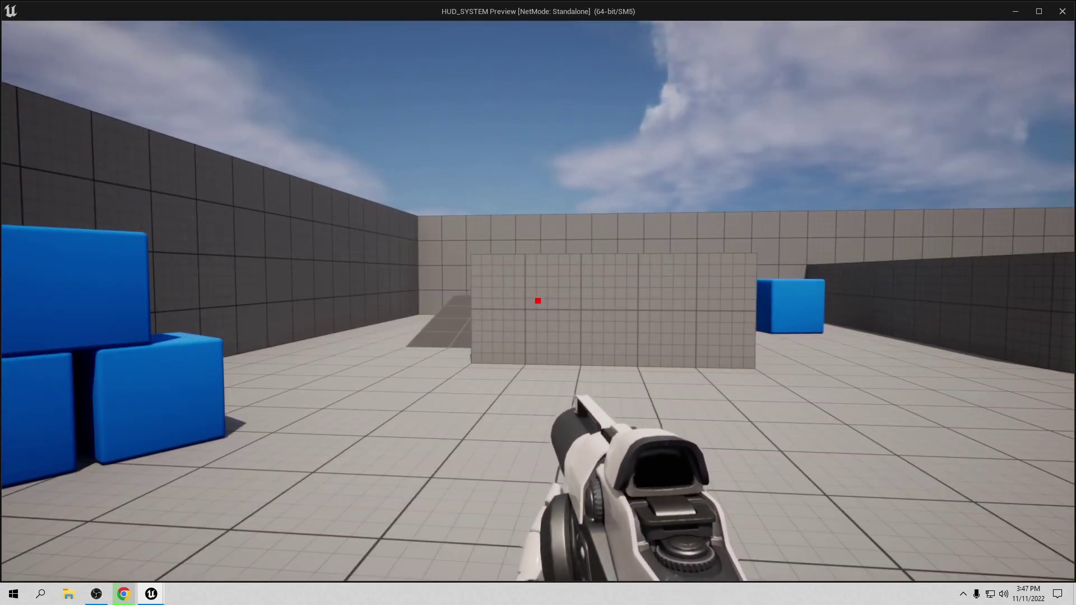
{"action": "key", "text": "w"}
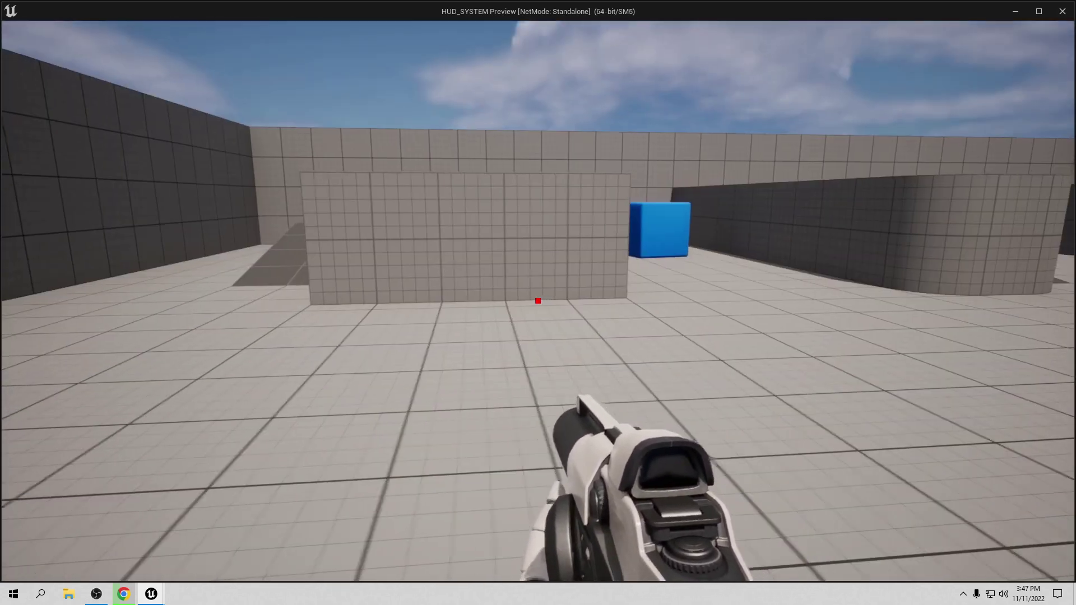
{"action": "key", "text": "s"}
{"action": "key", "text": "Escape"}
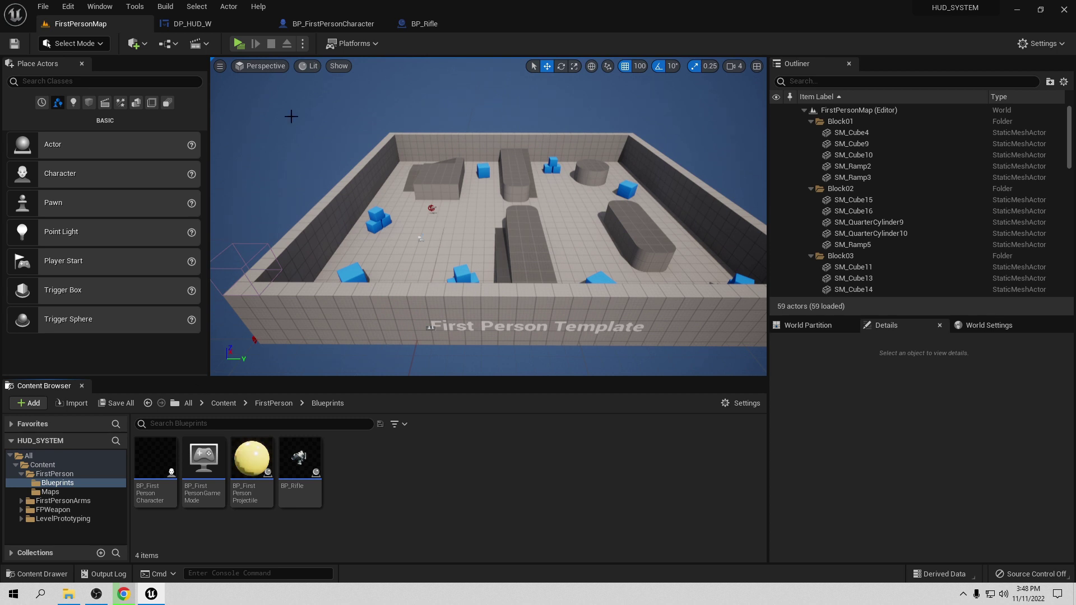
Close BP_Rifle, open BP_FirstPersonCharacter, and add a Float variable named Vida.
{"action": "left_click", "coordinate": [498, 23]}
{"action": "double_click", "coordinate": [153, 463]}
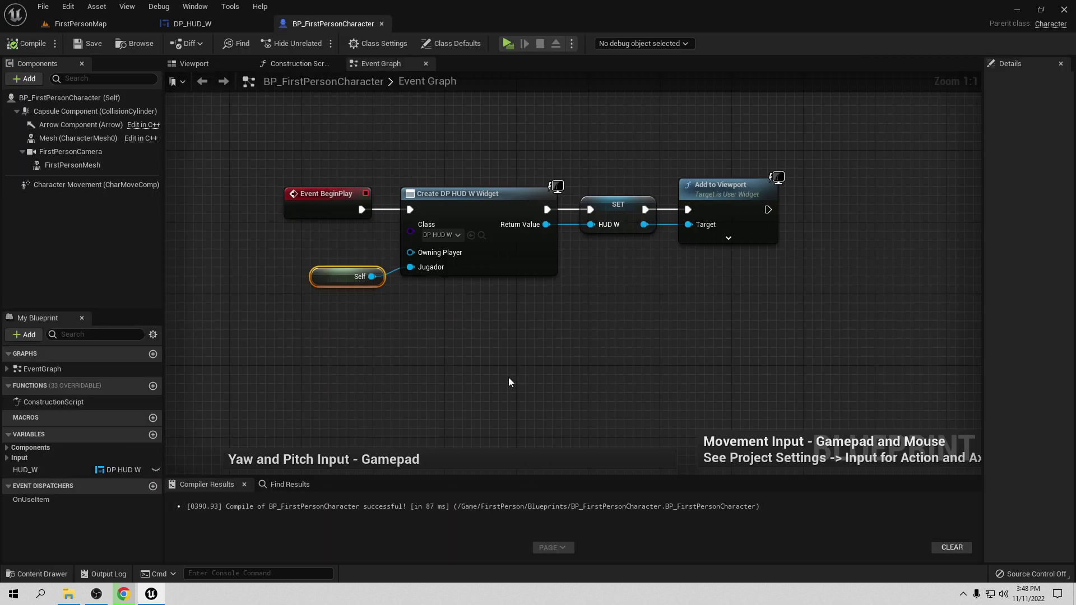
{"action": "left_click", "coordinate": [153, 434]}
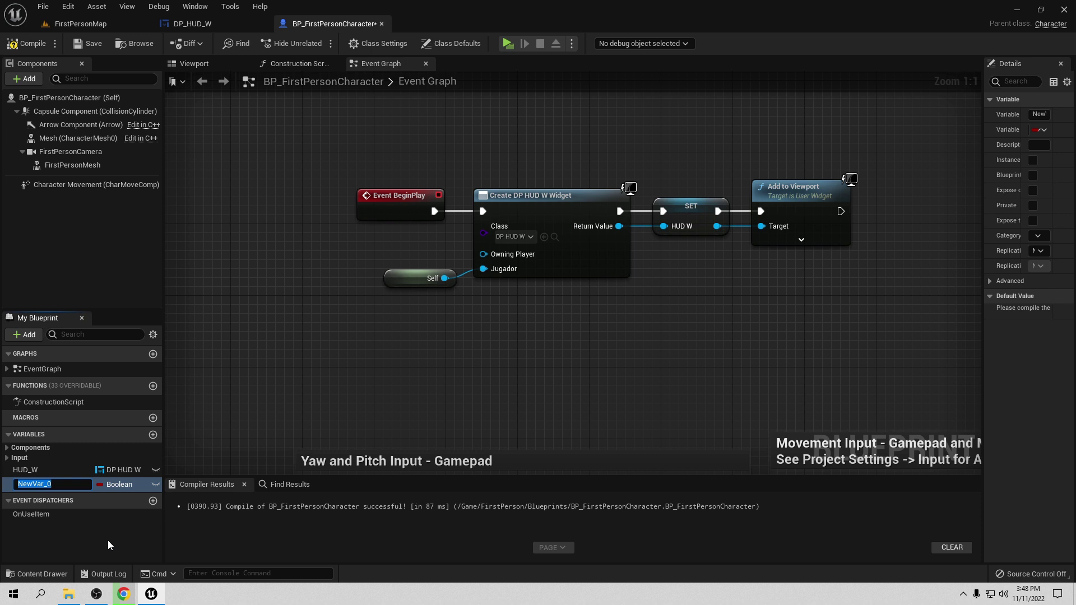
{"action": "type", "text": "Vida"}
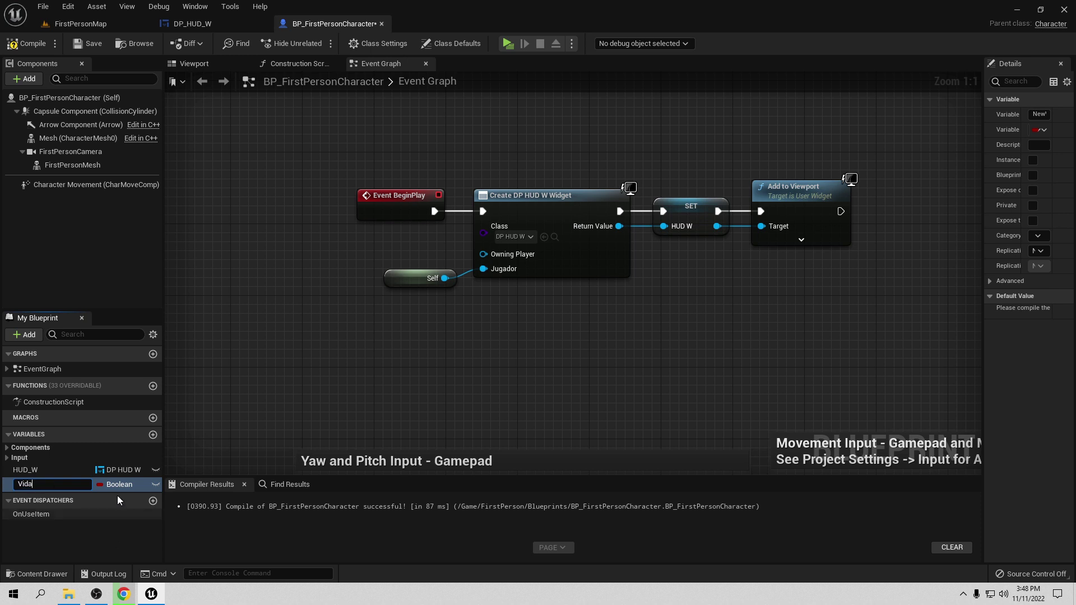
{"action": "left_click", "coordinate": [126, 485]}
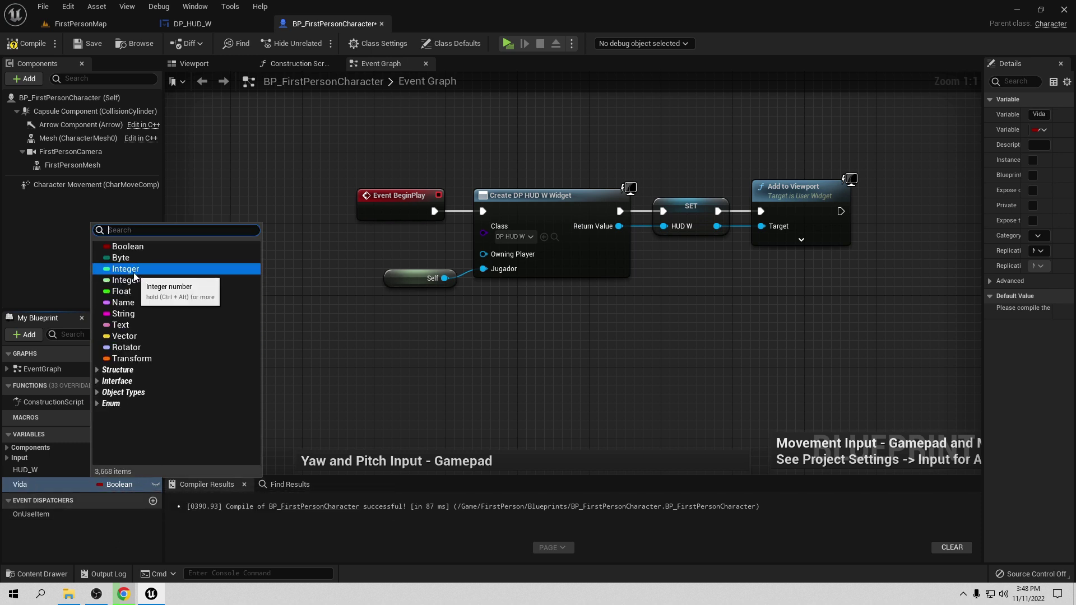
{"action": "left_click", "coordinate": [135, 291]}
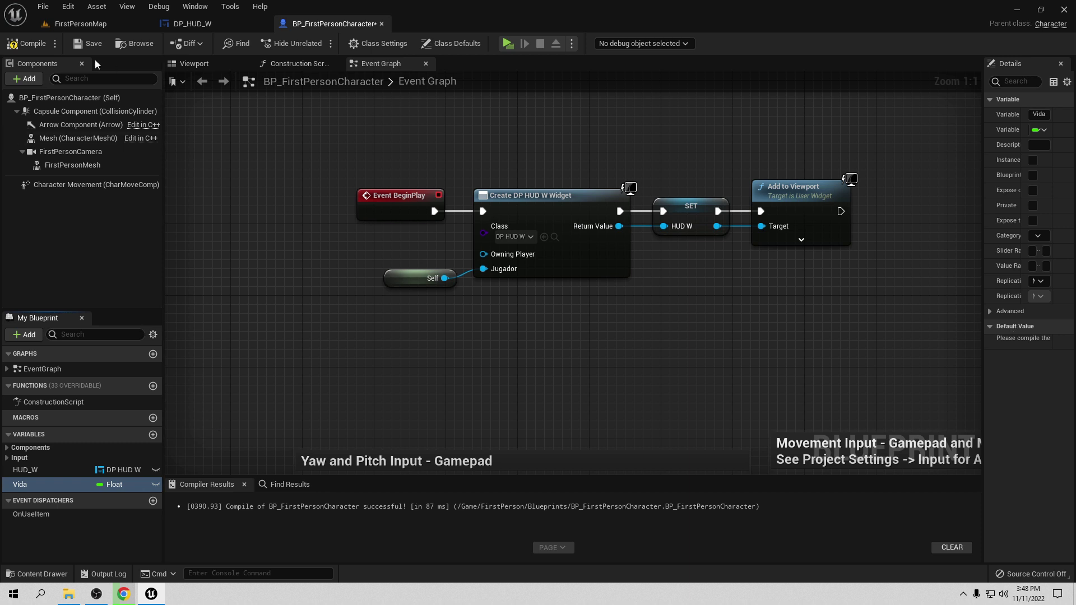
{"action": "left_click", "coordinate": [33, 49]}
Set Vida's default value to 1.0, then compile and save the character blueprint.
{"action": "left_click", "coordinate": [984, 392]}
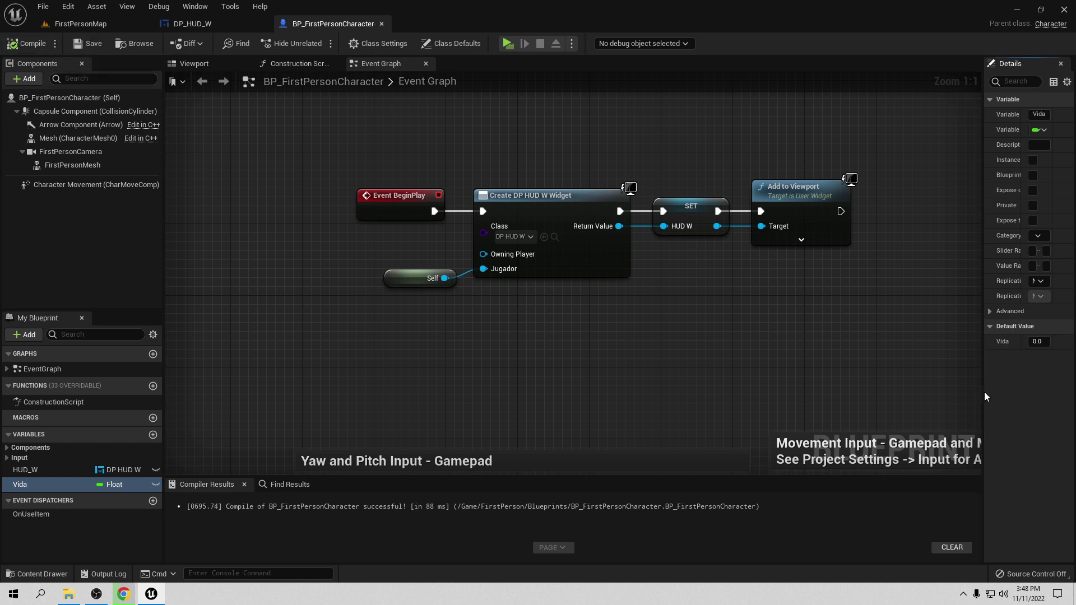
{"action": "left_click_drag", "start_coordinate": [984, 392], "coordinate": [861, 392]}
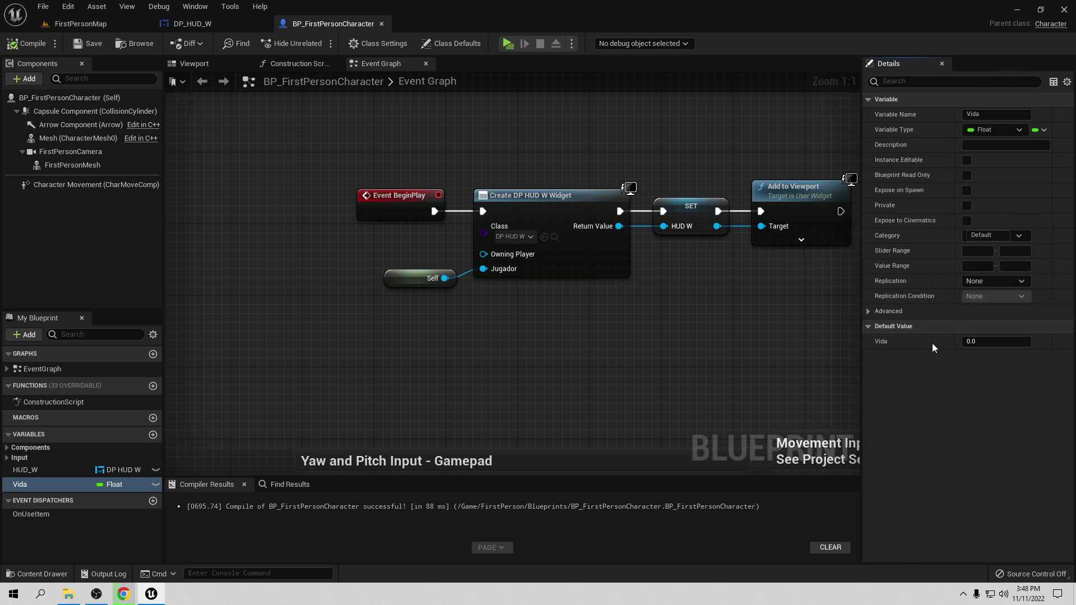
{"action": "left_click", "coordinate": [982, 342]}
{"action": "type", "text": "1"}
{"action": "key", "text": "Return"}
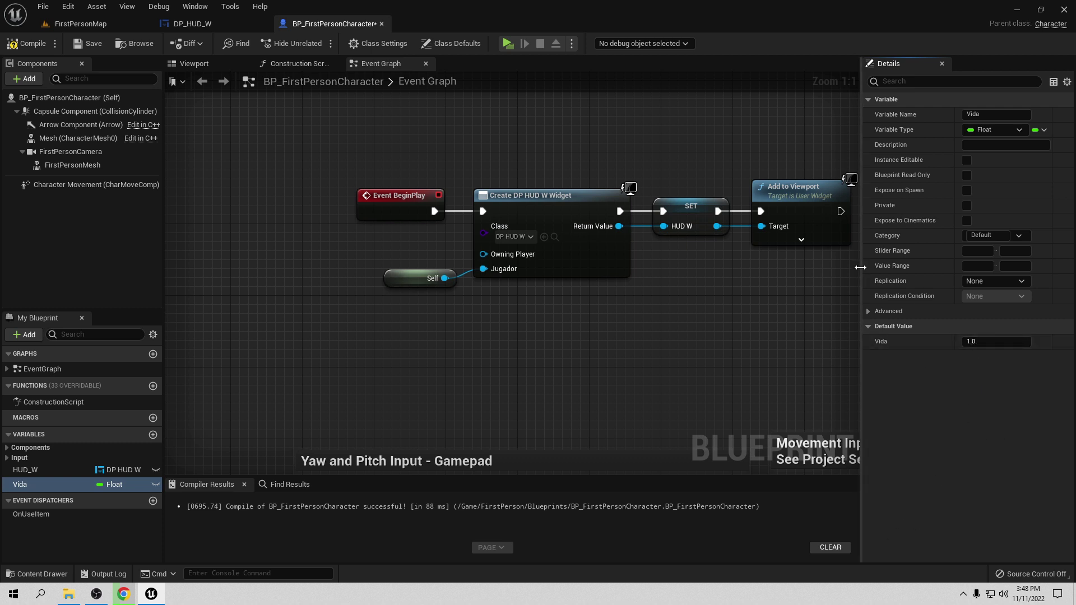
{"action": "left_click_drag", "start_coordinate": [861, 271], "coordinate": [899, 272]}
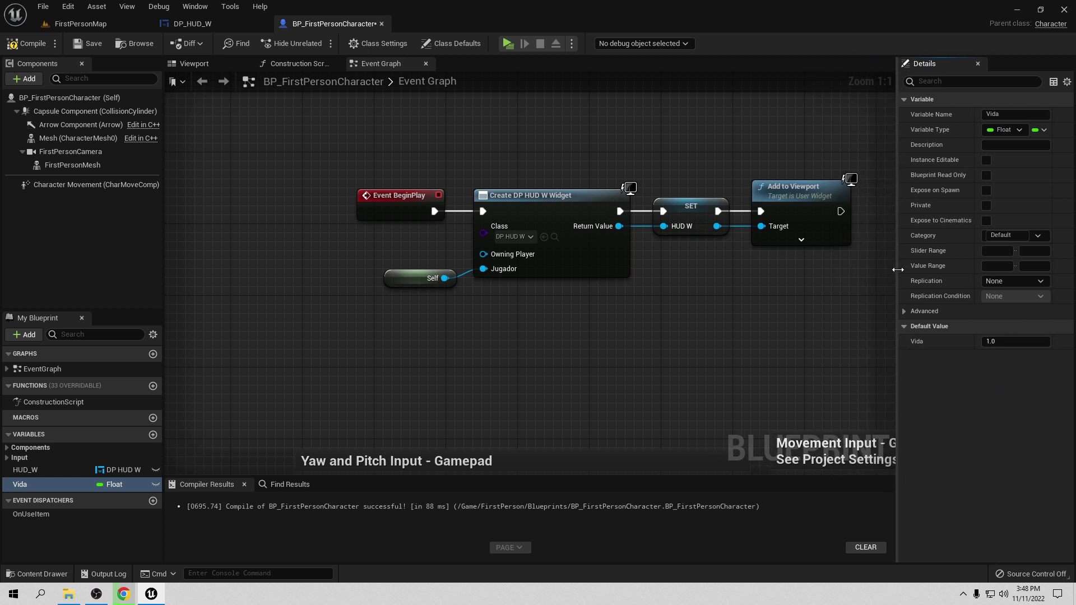
{"action": "left_click", "coordinate": [26, 43]}
{"action": "left_click", "coordinate": [88, 44]}
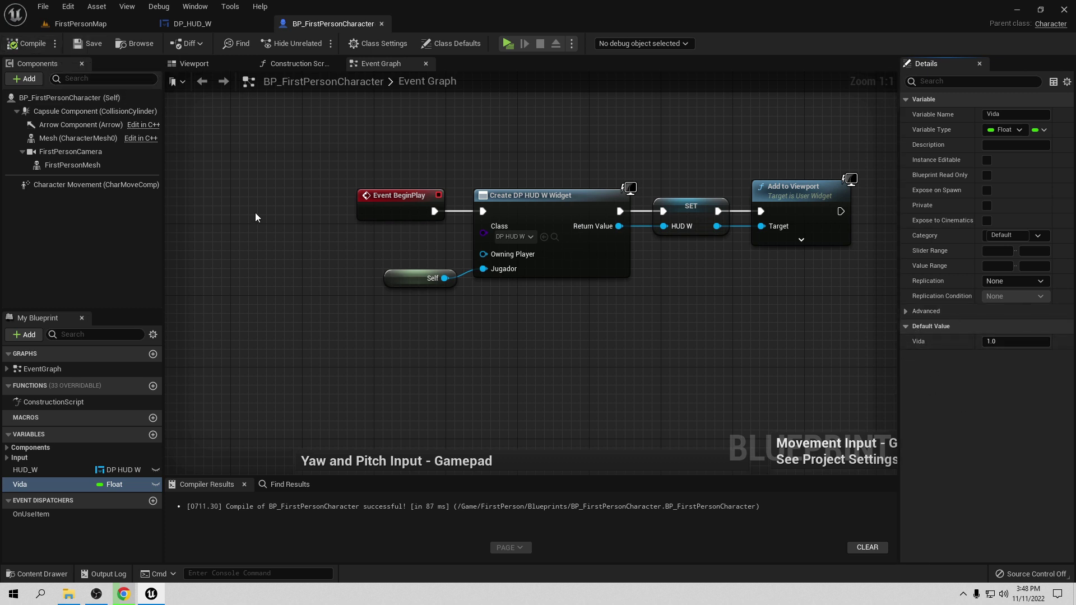
In DP_HUD_W, add a Progress Bar to the canvas anchored bottom-left.
{"action": "left_click", "coordinate": [185, 24]}
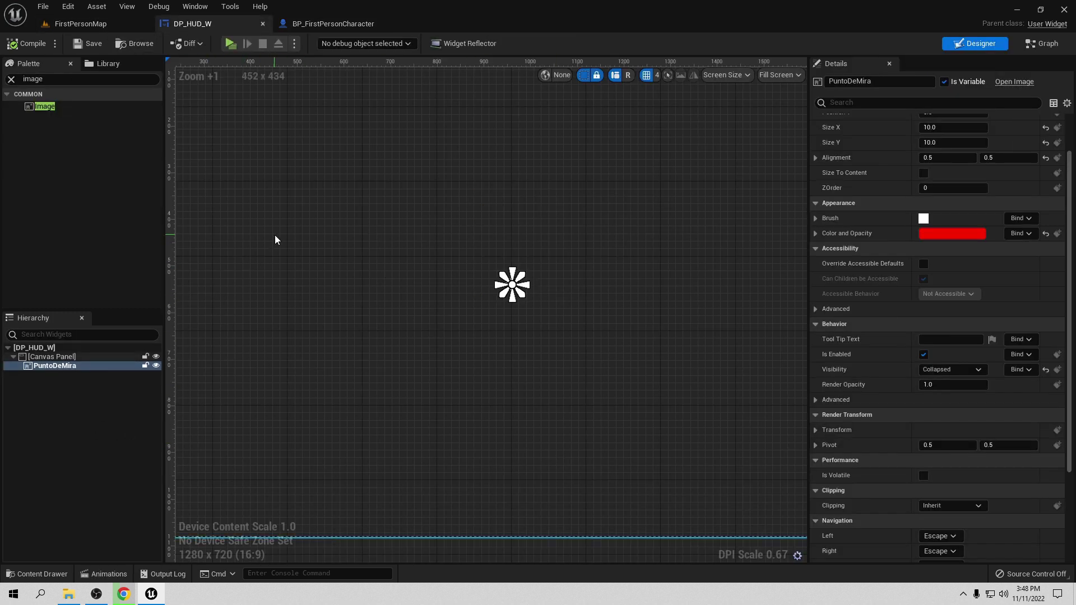
{"action": "scroll", "coordinate": [289, 281], "scroll_direction": "down", "scroll_amount": 4}
{"action": "left_click", "coordinate": [361, 521]}
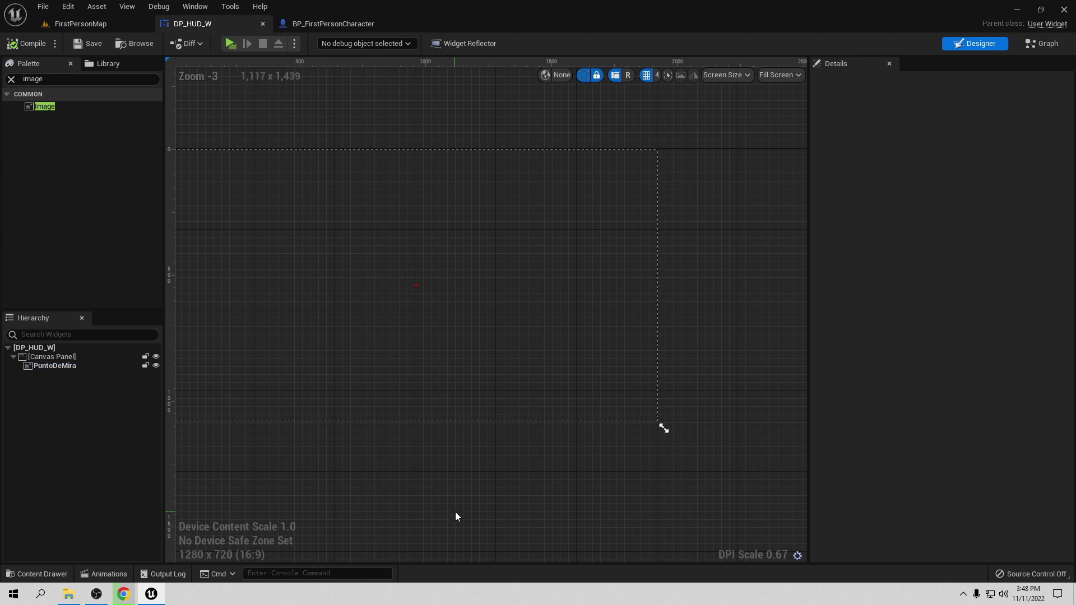
{"action": "mouse_move", "coordinate": [456, 514]}
{"action": "right_mouse_down"}
{"action": "mouse_move", "coordinate": [486, 481]}
{"action": "mouse_move", "coordinate": [443, 485]}
{"action": "right_mouse_up"}
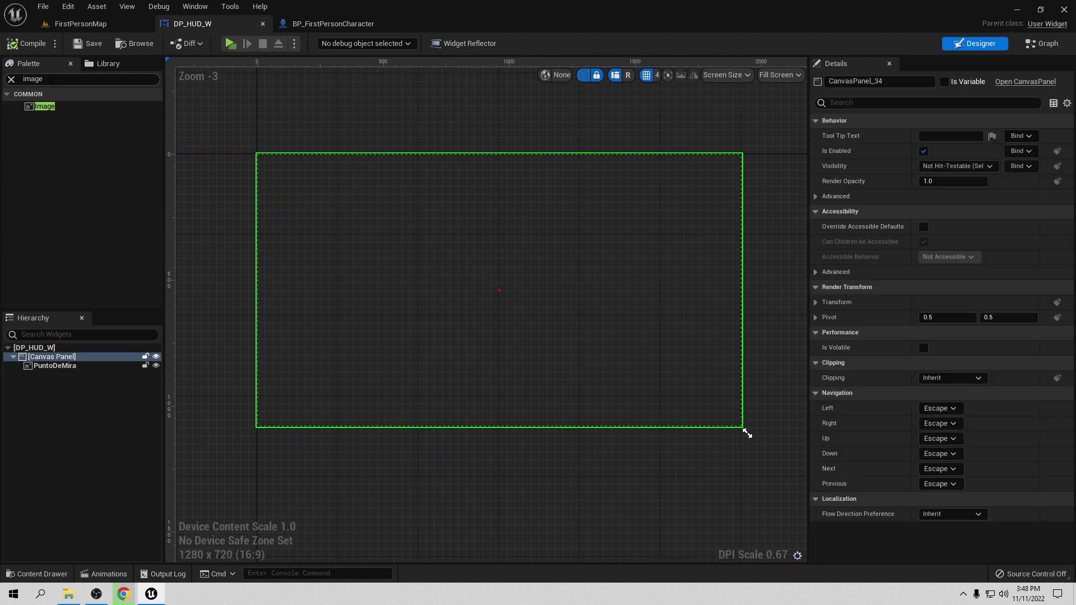
{"action": "type", "text": "pro"}
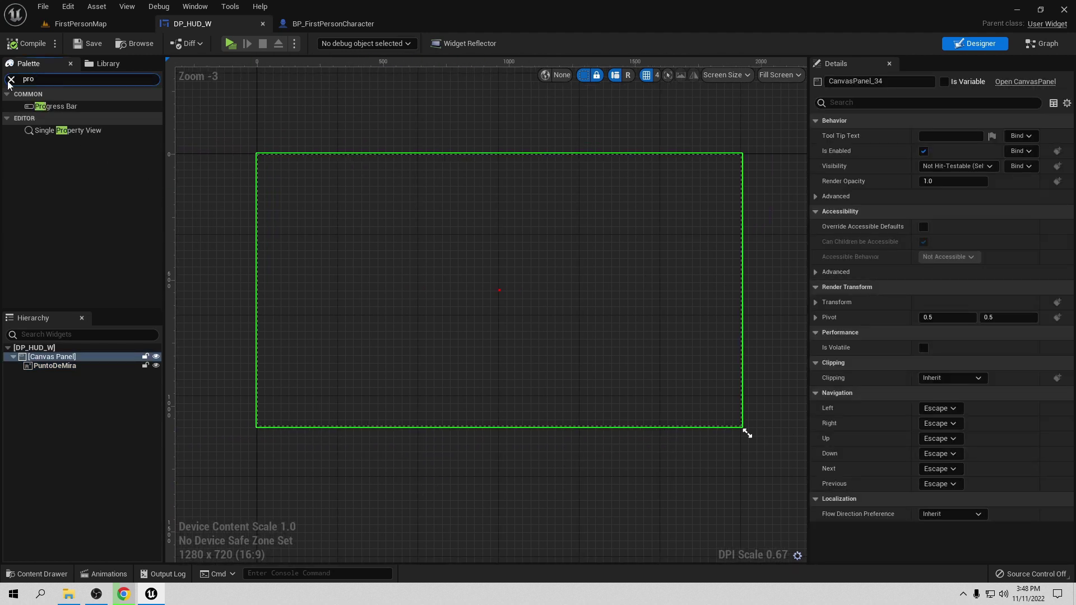
{"action": "type", "text": "gre"}
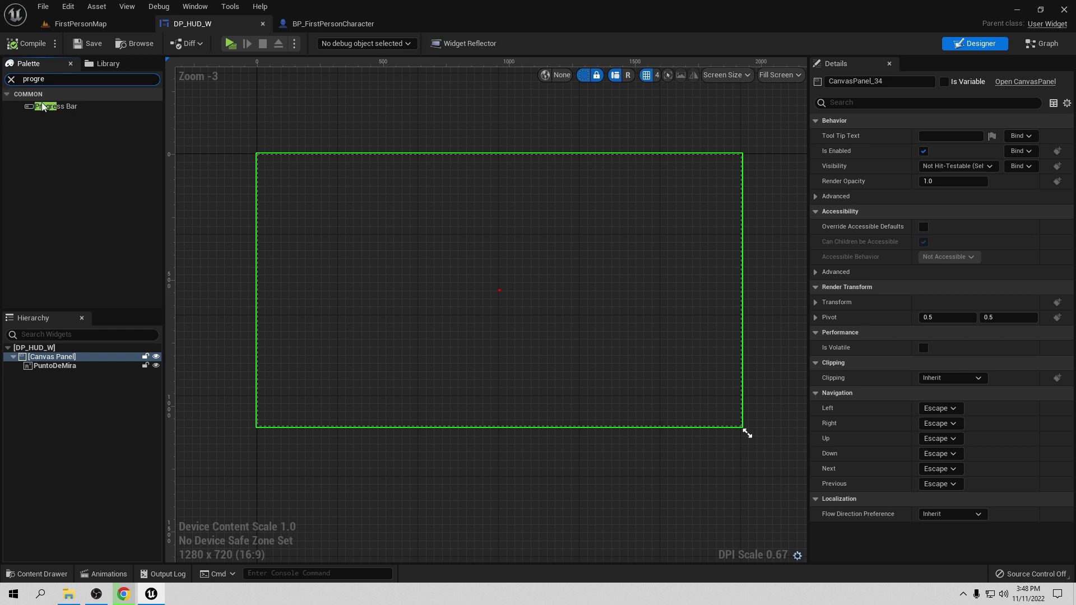
{"action": "mouse_move", "coordinate": [43, 106]}
{"action": "left_mouse_down"}
{"action": "mouse_move", "coordinate": [270, 412]}
{"action": "mouse_move", "coordinate": [371, 411]}
{"action": "left_mouse_up"}
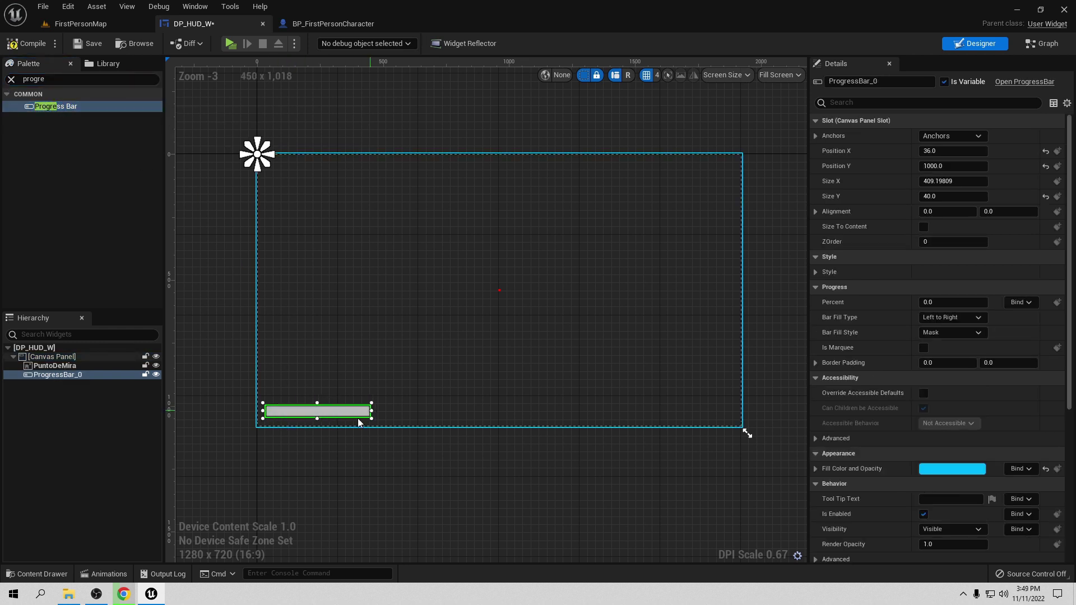
{"action": "left_click", "coordinate": [951, 136]}
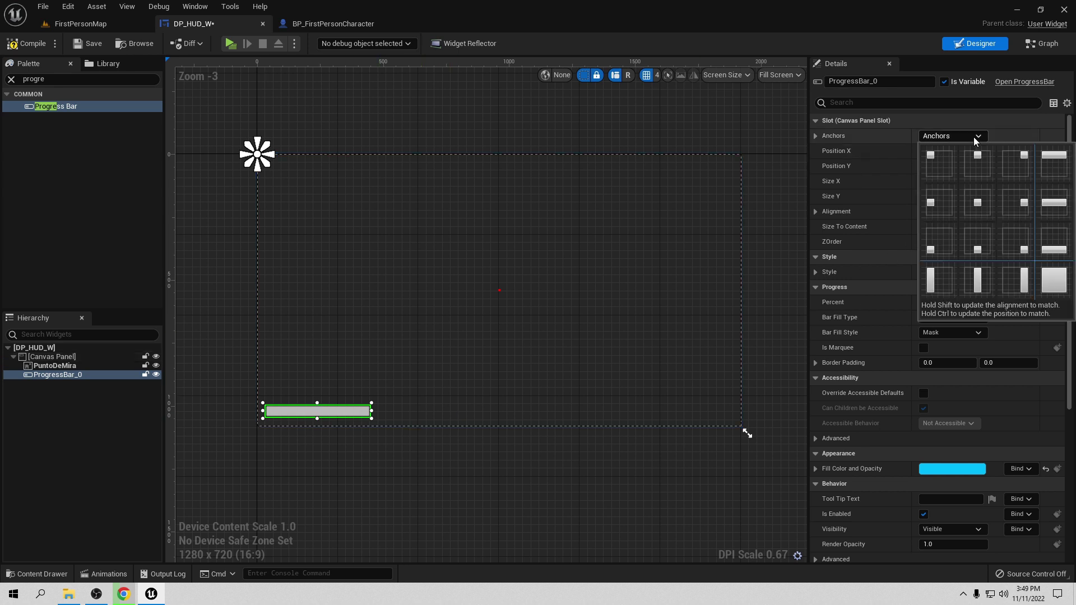
{"action": "left_click", "coordinate": [940, 237]}
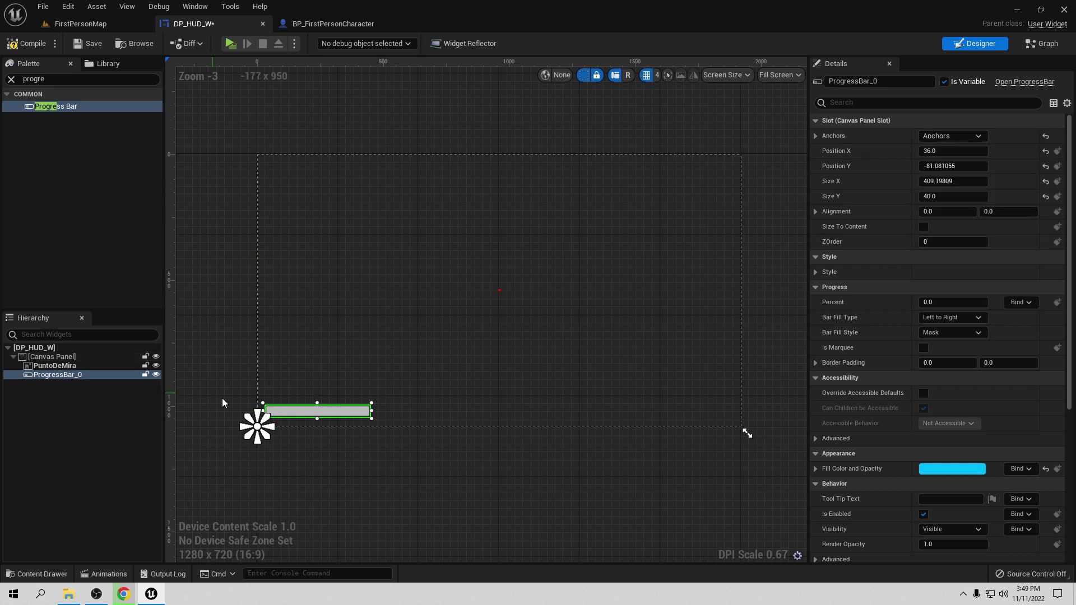
Set ProgressBar_0's Percent to about 0.256 and its Fill Color to pure green.
{"action": "left_click", "coordinate": [63, 377]}
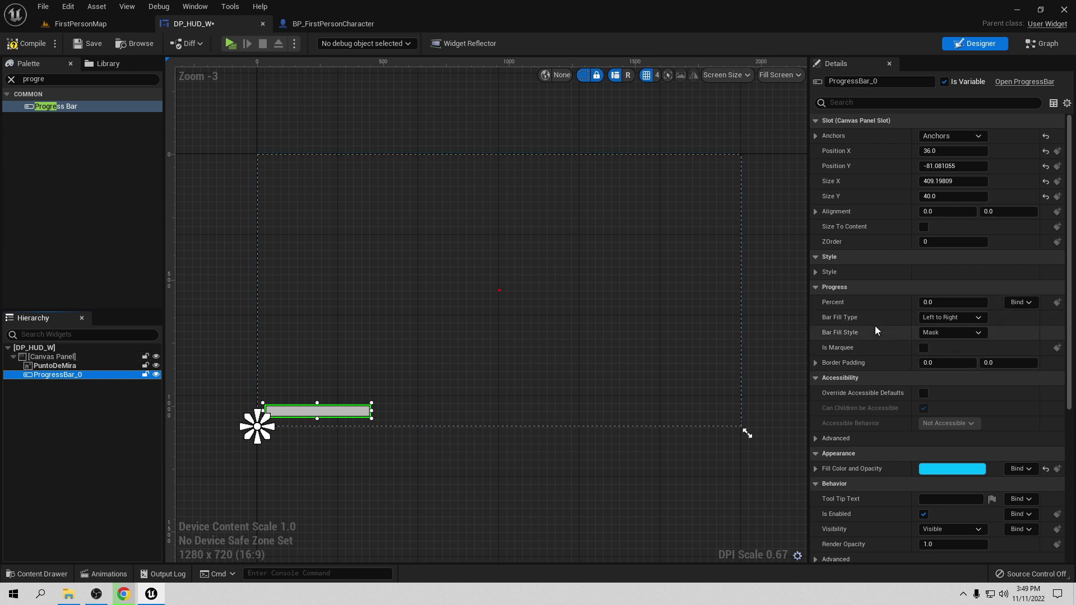
{"action": "left_click", "coordinate": [953, 303]}
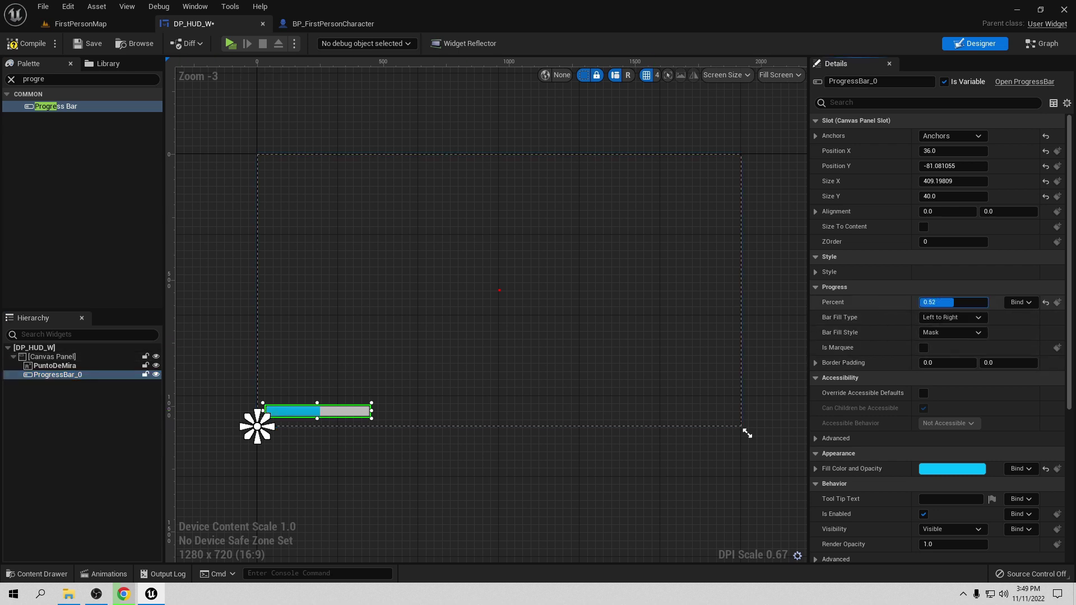
{"action": "left_click_drag", "start_coordinate": [953, 302], "coordinate": [919, 303]}
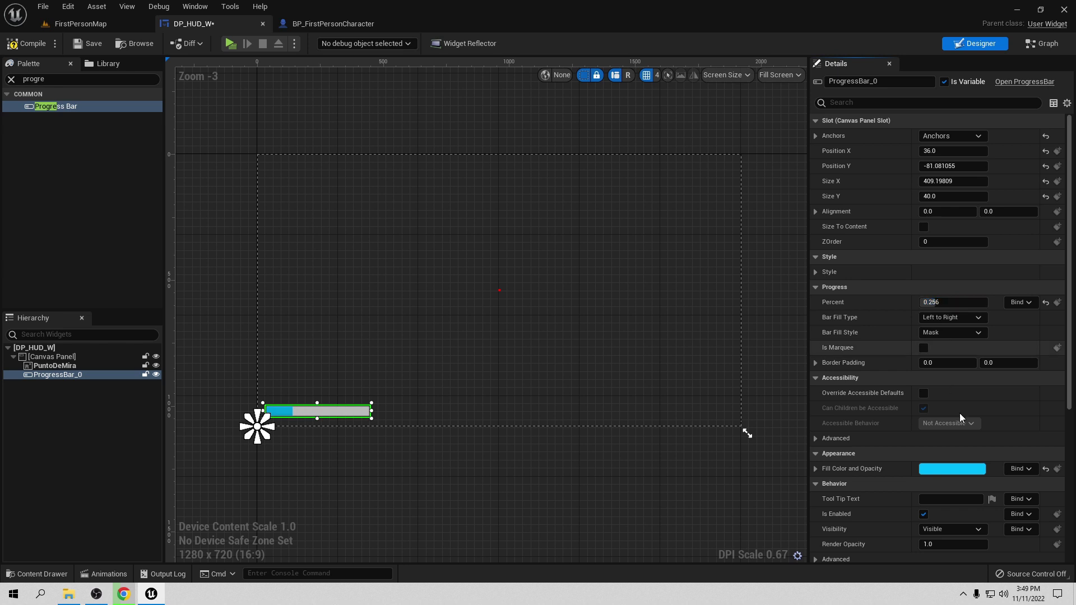
{"action": "left_click", "coordinate": [953, 469]}
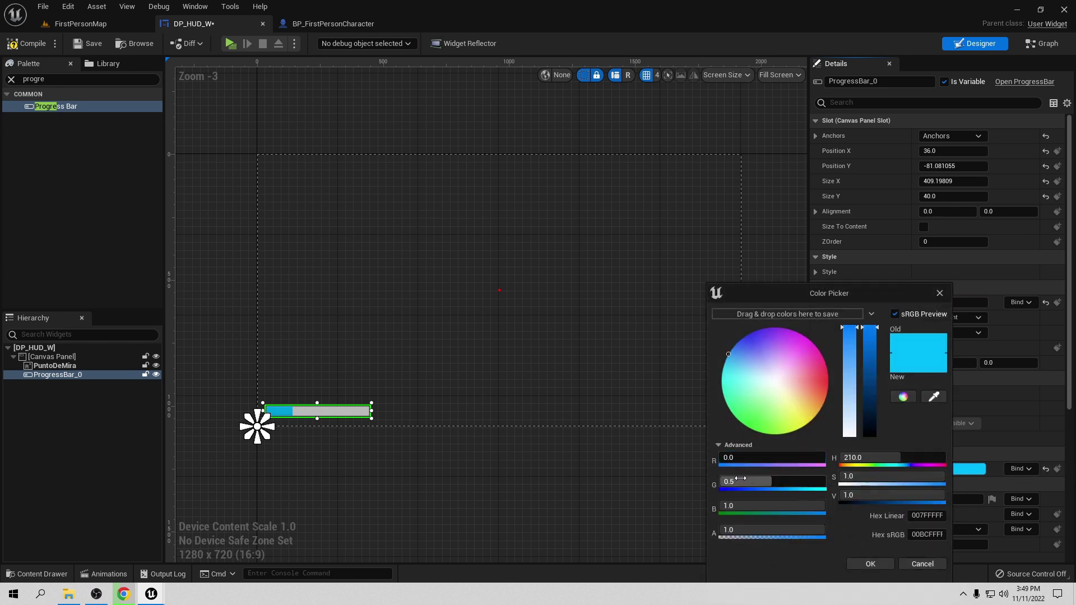
{"action": "mouse_move", "coordinate": [746, 481]}
{"action": "left_mouse_down"}
{"action": "mouse_move", "coordinate": [802, 482]}
{"action": "mouse_move", "coordinate": [783, 505]}
{"action": "mouse_move", "coordinate": [723, 506]}
{"action": "left_mouse_up"}
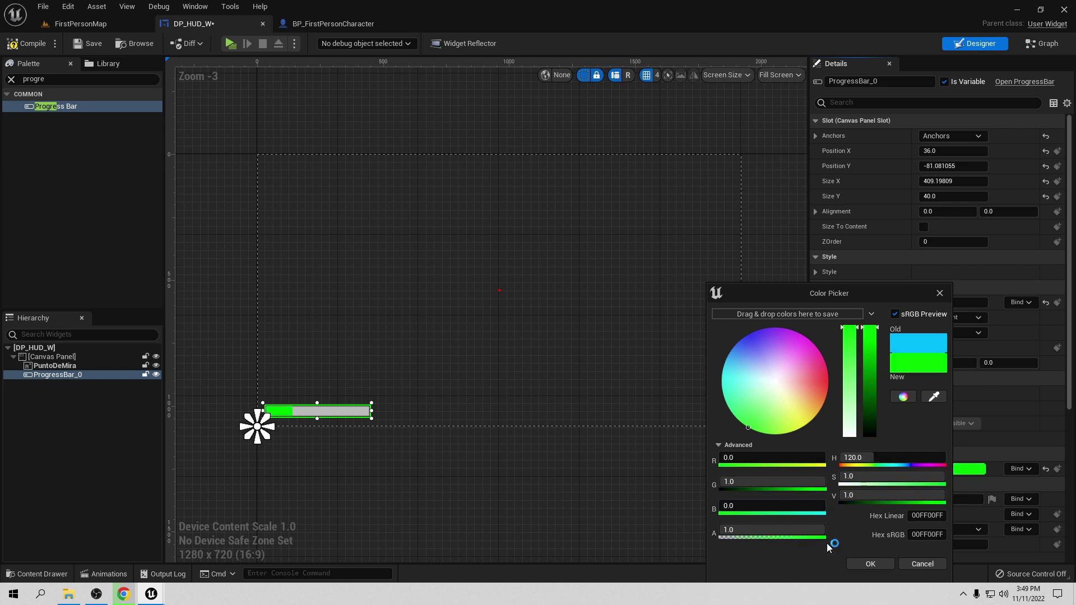
{"action": "left_click", "coordinate": [870, 564]}
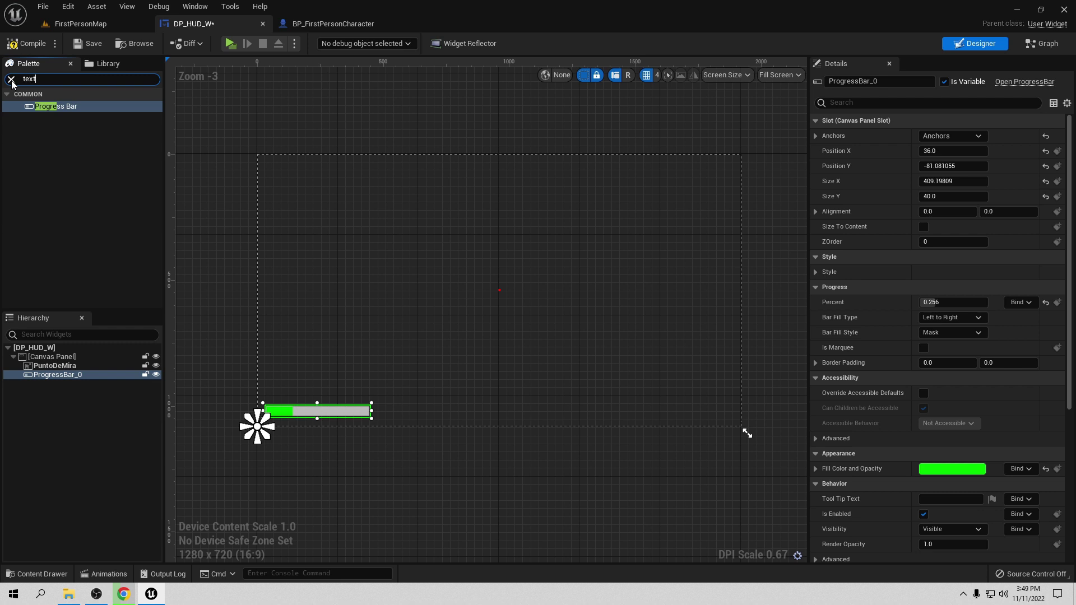
Add a Text widget above the bar, anchored bottom-left, reading 'Vida'.
{"action": "mouse_move", "coordinate": [51, 120]}
{"action": "left_mouse_down"}
{"action": "mouse_move", "coordinate": [281, 390]}
{"action": "mouse_move", "coordinate": [270, 390]}
{"action": "left_mouse_up"}
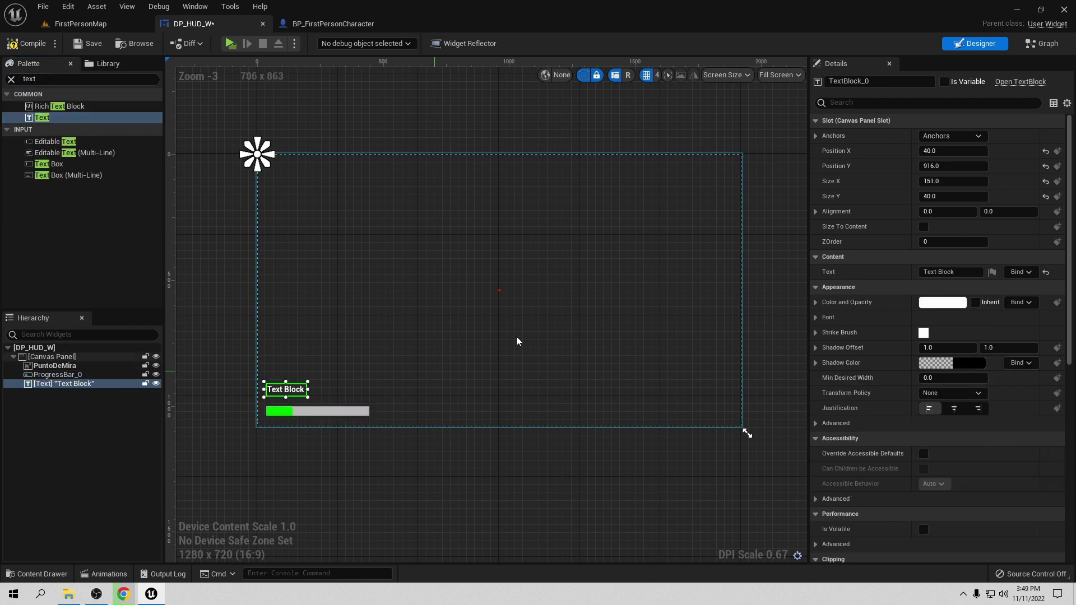
{"action": "left_click", "coordinate": [952, 136]}
{"action": "left_click", "coordinate": [942, 250]}
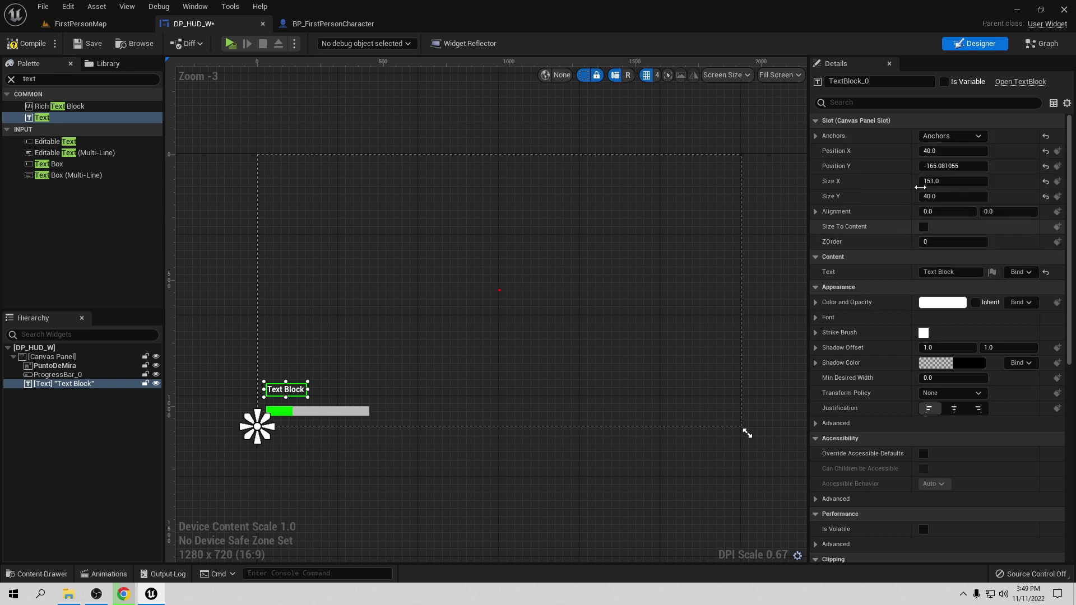
{"action": "left_click", "coordinate": [949, 272]}
{"action": "type", "text": "Vida"}
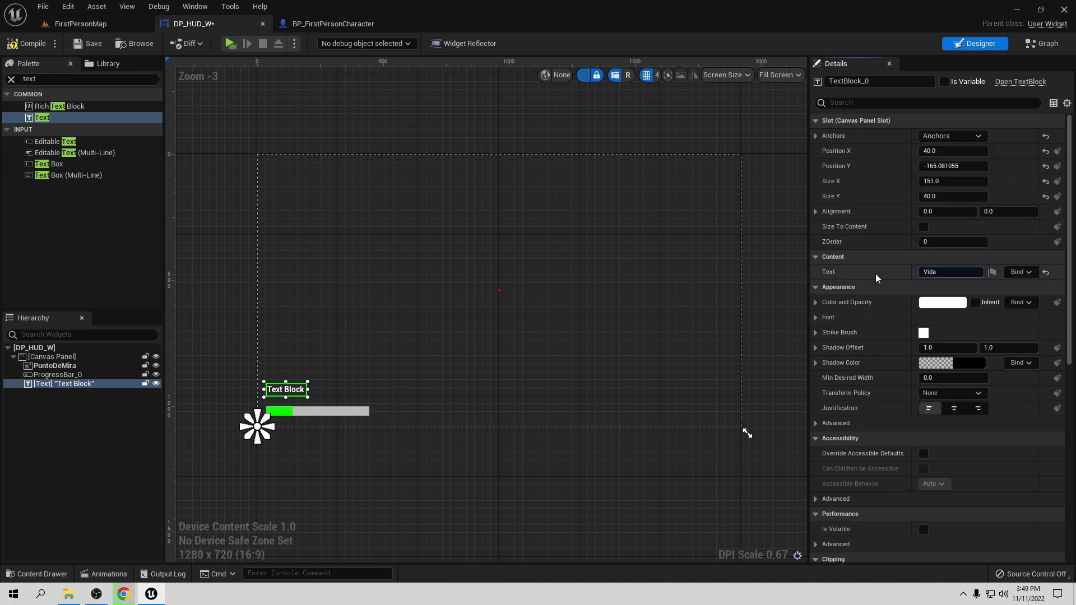
{"action": "key", "text": "Return"}
Set the label's Color and Opacity to pure green (R0 G1 B0).
{"action": "left_click", "coordinate": [943, 302]}
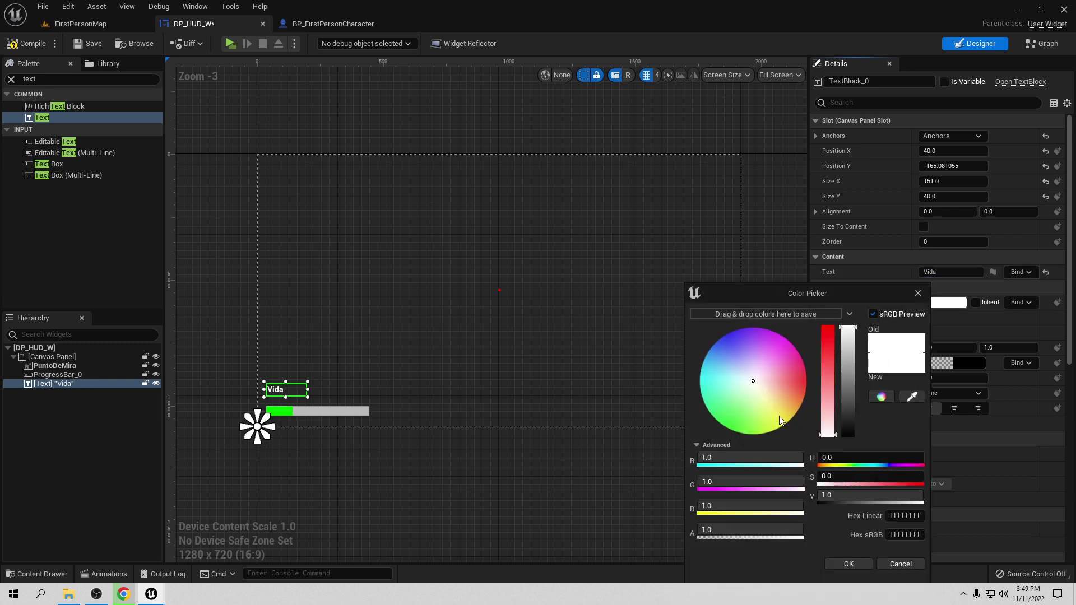
{"action": "left_click", "coordinate": [760, 457]}
{"action": "type", "text": "0"}
{"action": "key", "text": "Return"}
{"action": "left_click", "coordinate": [751, 506]}
{"action": "type", "text": "0"}
{"action": "key", "text": "Return"}
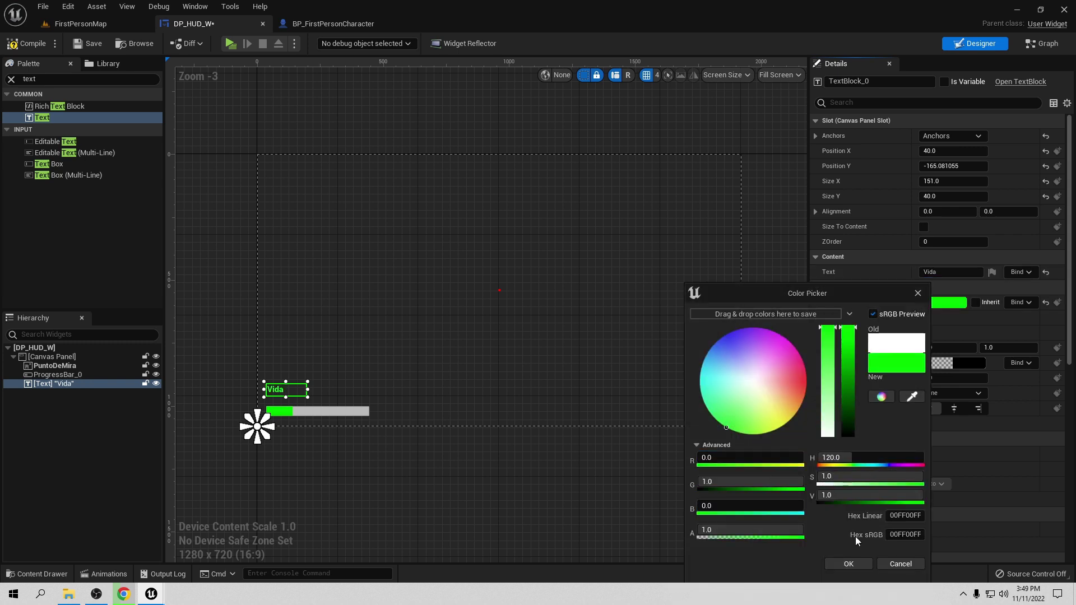
{"action": "left_click", "coordinate": [848, 564]}
Set the progress bar Percent to 0.5 and compile the HUD.
{"action": "left_click", "coordinate": [330, 413]}
{"action": "type", "text": "0.5"}
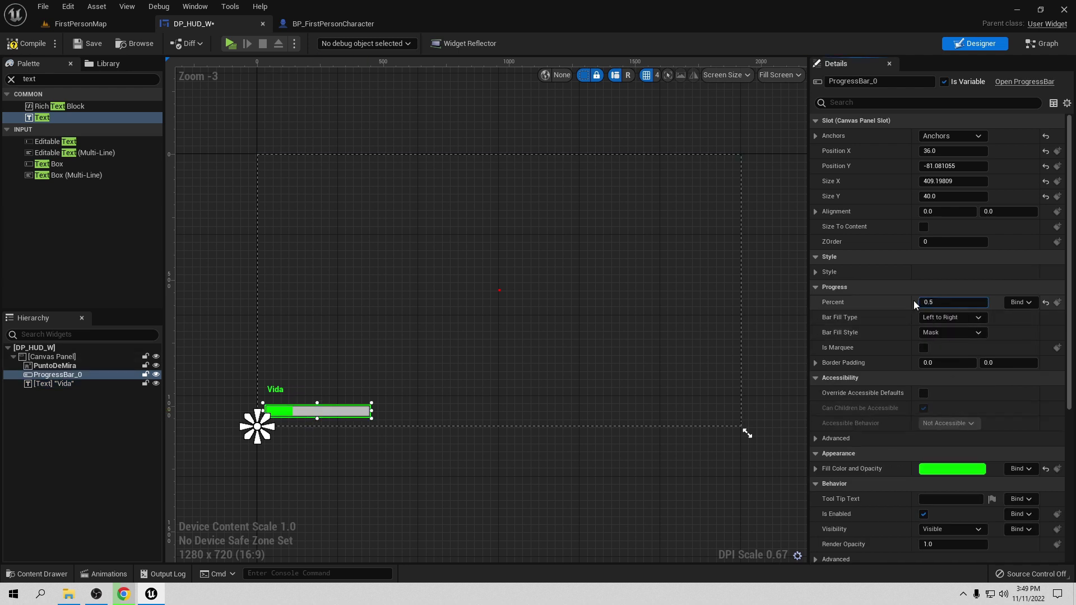
{"action": "key", "text": "Return"}
{"action": "left_click", "coordinate": [15, 41]}
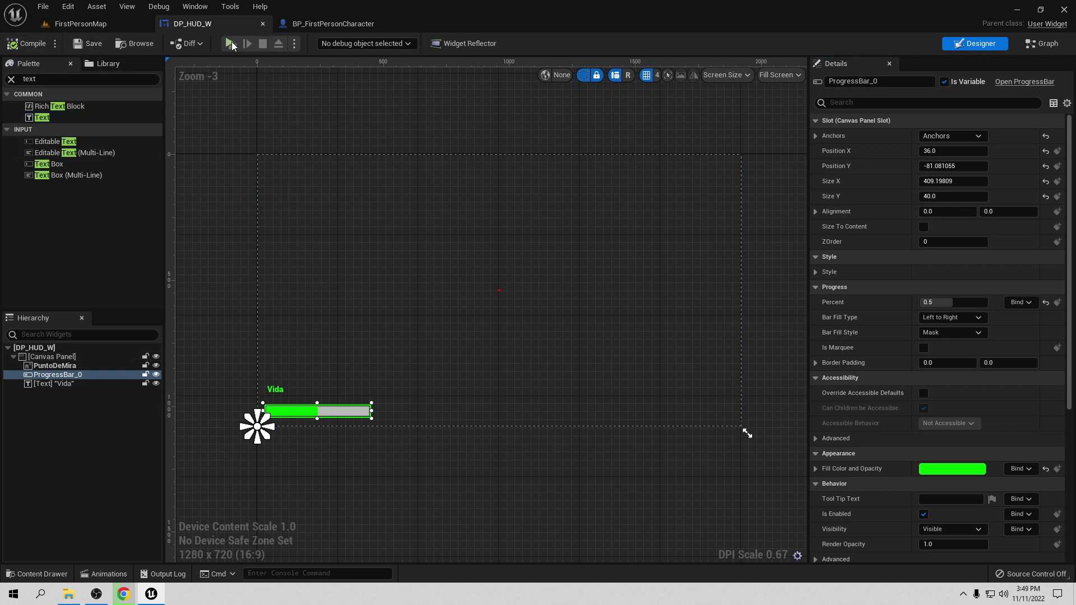
{"action": "left_click", "coordinate": [231, 44]}
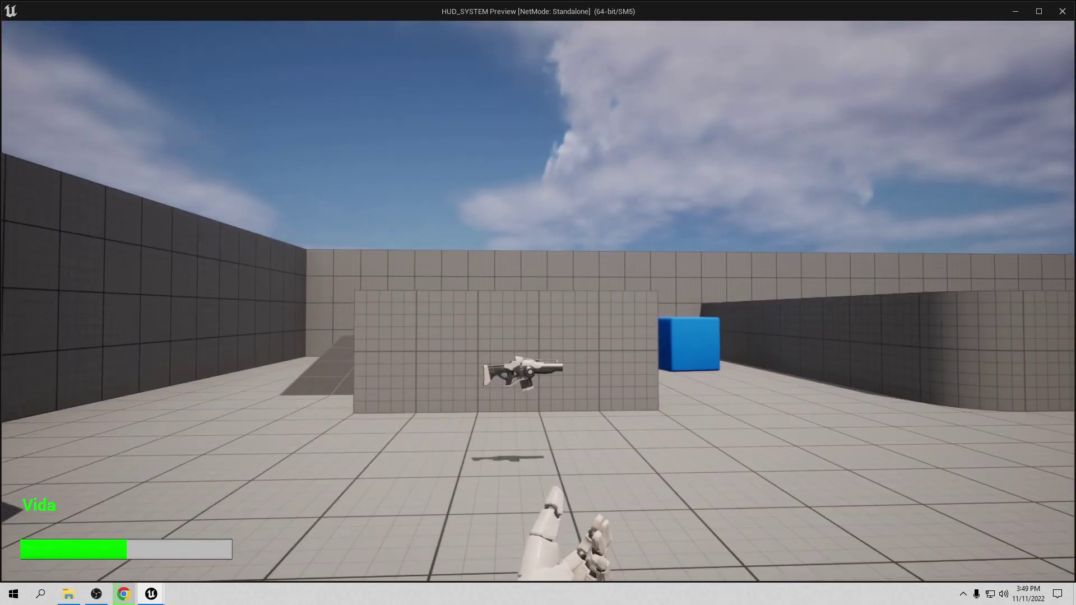
{"action": "key", "text": "Escape"}
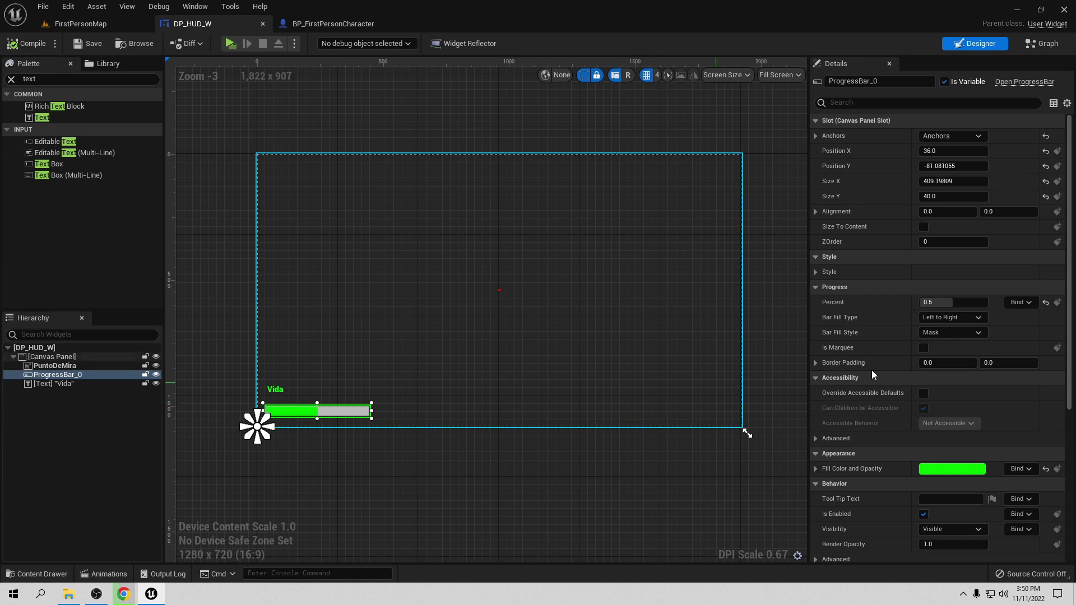
Create a binding for the progress bar's Percent property.
{"action": "left_click", "coordinate": [1024, 302]}
{"action": "left_click", "coordinate": [1036, 331]}
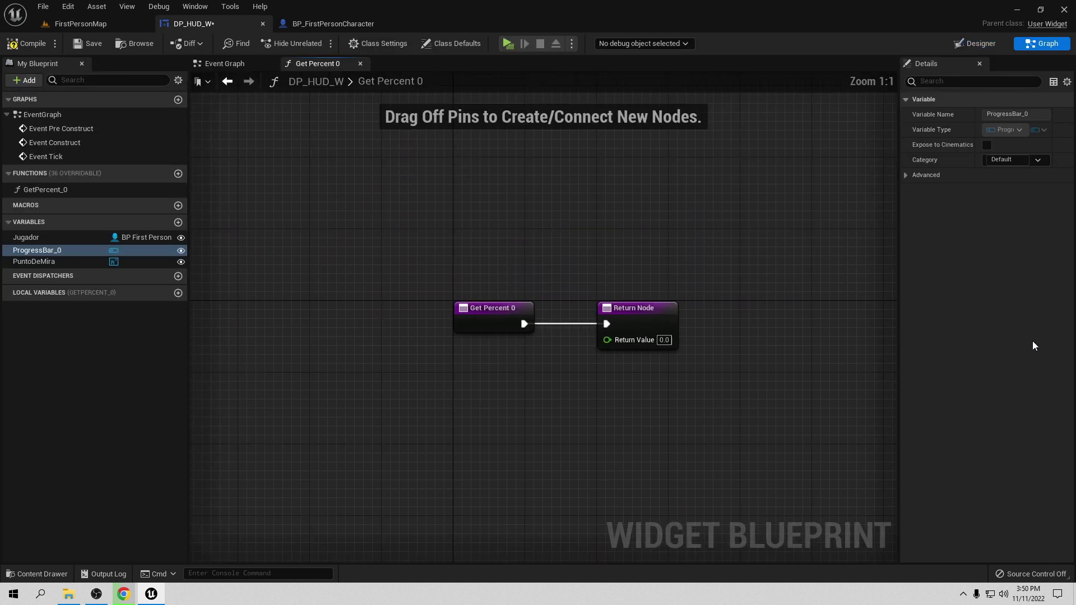
{"action": "left_click_drag", "start_coordinate": [570, 282], "coordinate": [783, 281]}
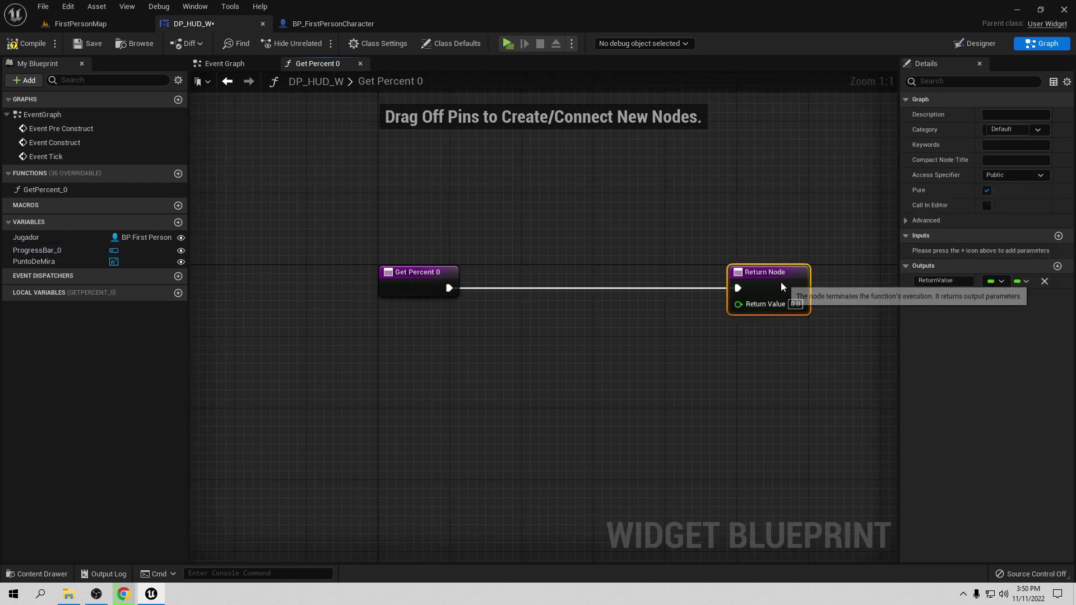
Rename the GetPercent_0 binding function to VidaBar.
{"action": "left_click", "coordinate": [46, 189]}
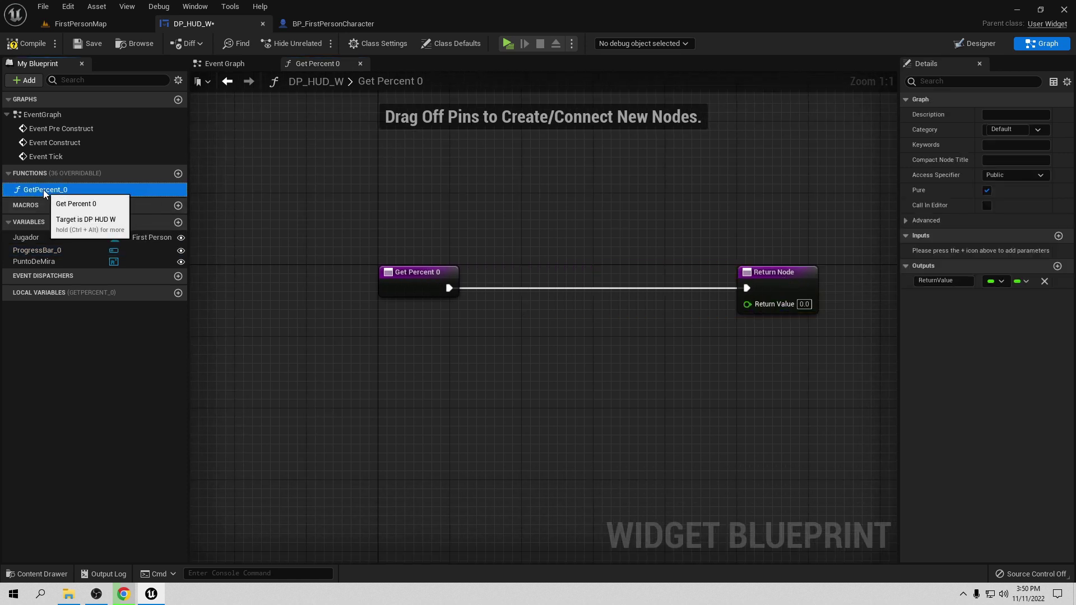
{"action": "key", "text": "F2"}
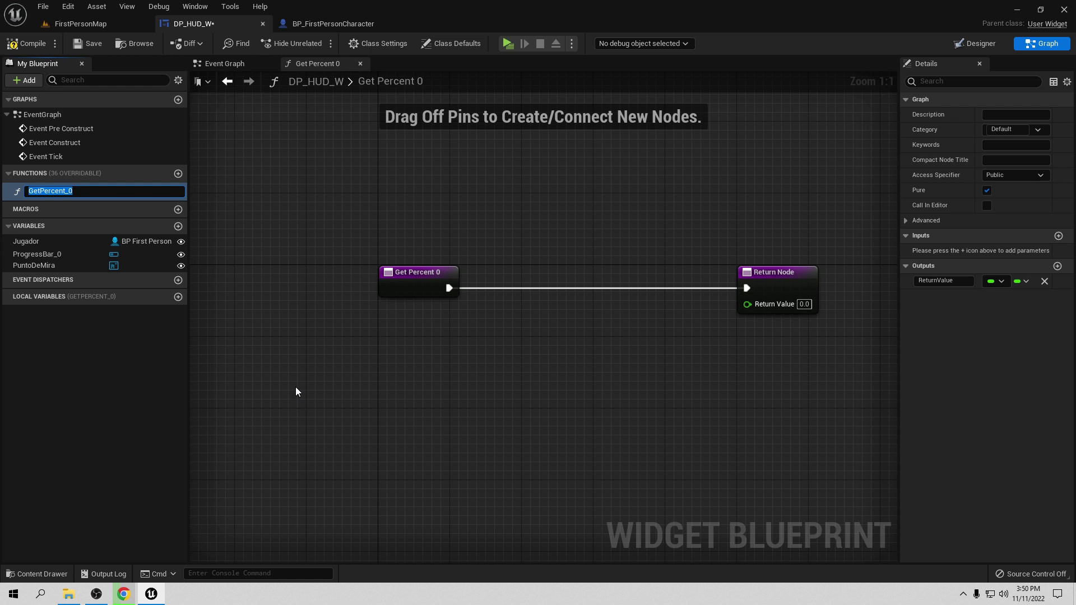
{"action": "type", "text": "VidaBar"}
{"action": "key", "text": "Return"}
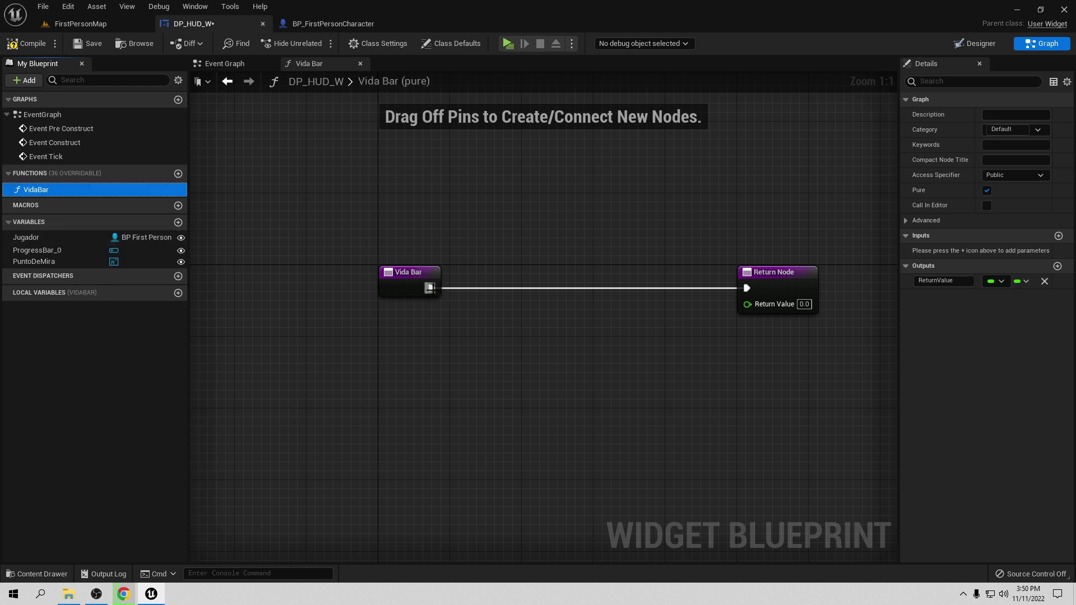
{"action": "mouse_move", "coordinate": [431, 288]}
{"action": "left_mouse_down"}
{"action": "mouse_move", "coordinate": [500, 305]}
{"action": "mouse_move", "coordinate": [486, 309]}
{"action": "mouse_move", "coordinate": [496, 293]}
{"action": "left_mouse_up"}
{"action": "left_click", "coordinate": [417, 273]}
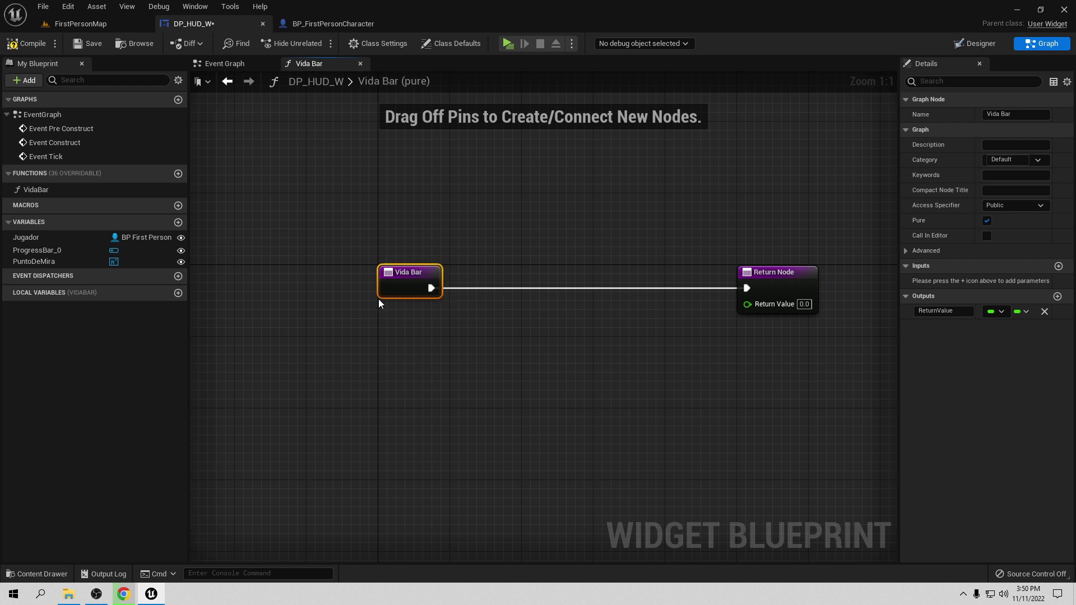
Add a Jugador getter and wire its Get Vida to VidaBar's Return Value.
{"action": "mouse_move", "coordinate": [43, 238]}
{"action": "left_mouse_down"}
{"action": "mouse_move", "coordinate": [112, 240]}
{"action": "mouse_move", "coordinate": [413, 323]}
{"action": "mouse_move", "coordinate": [590, 328]}
{"action": "left_mouse_up"}
{"action": "left_click", "coordinate": [477, 341]}
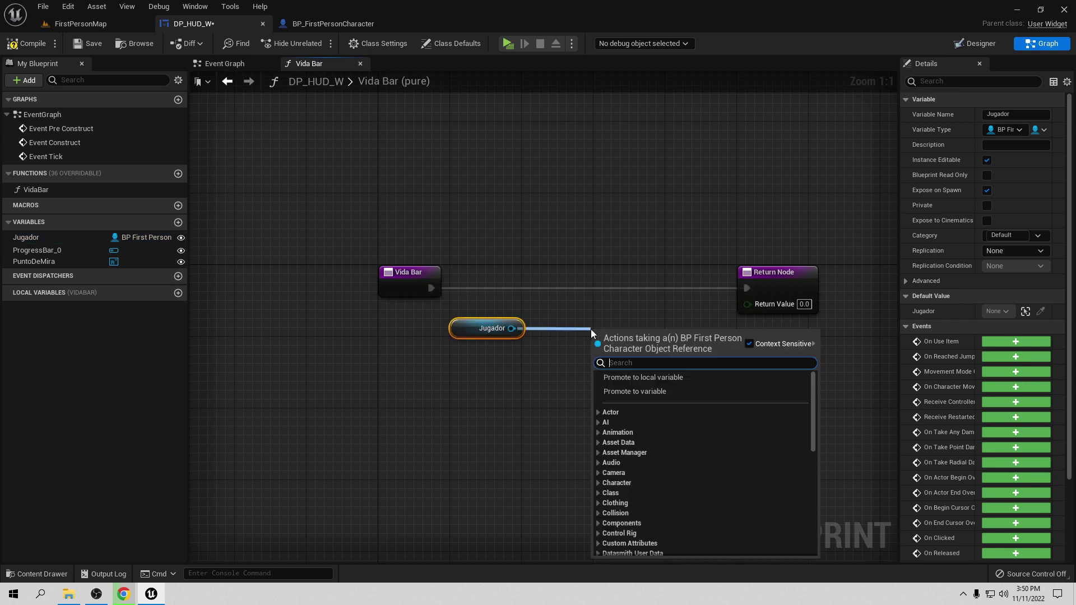
{"action": "type", "text": "get vida"}
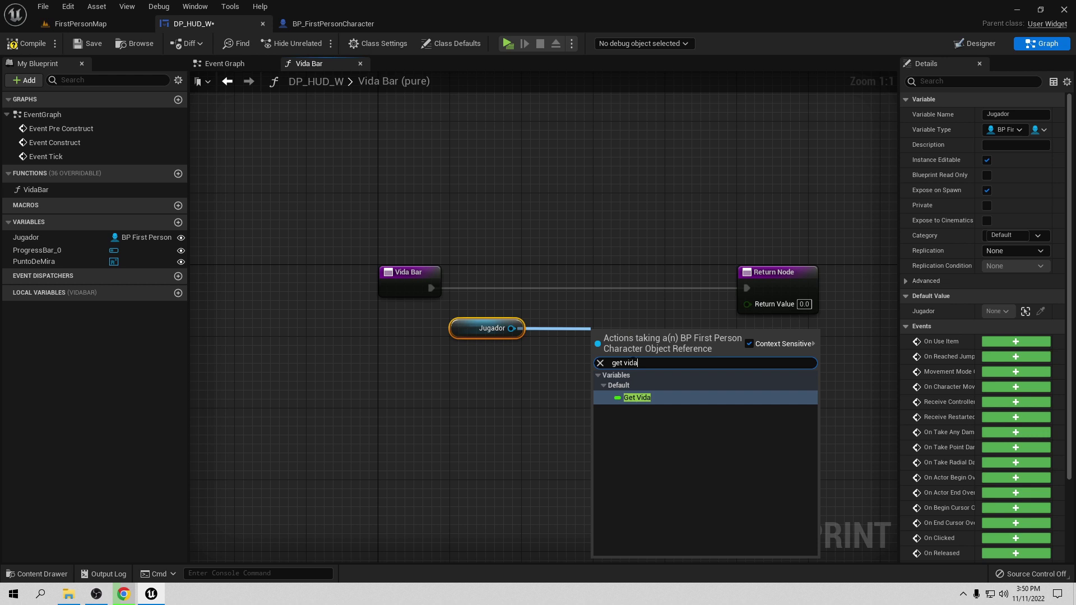
{"action": "left_click", "coordinate": [636, 398]}
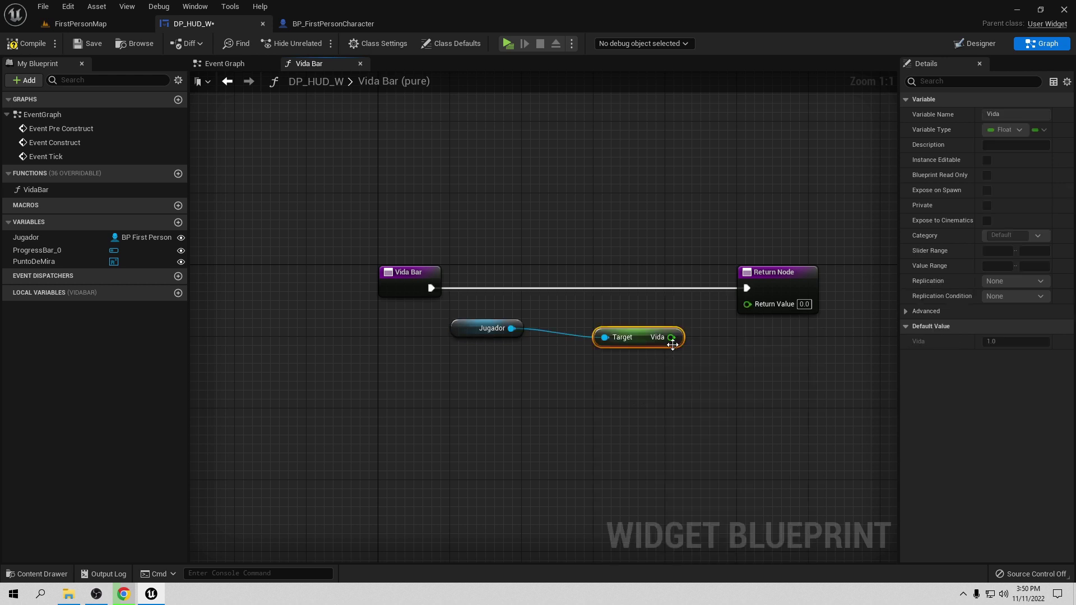
{"action": "left_click_drag", "start_coordinate": [672, 338], "coordinate": [747, 304]}
{"action": "right_click_drag", "start_coordinate": [775, 361], "coordinate": [731, 392]}
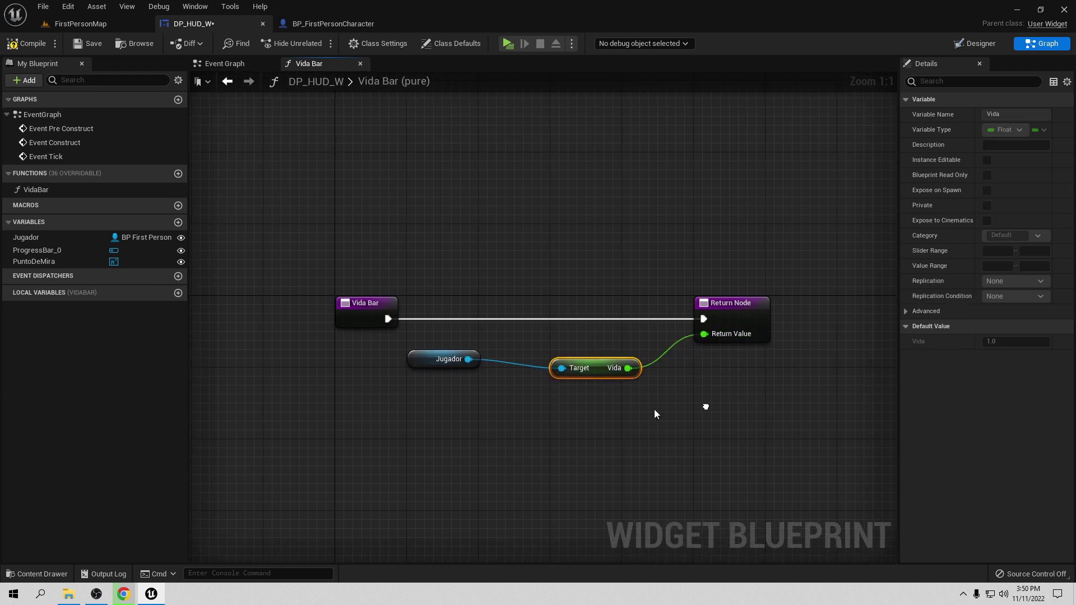
{"action": "right_click_drag", "start_coordinate": [492, 422], "coordinate": [544, 414]}
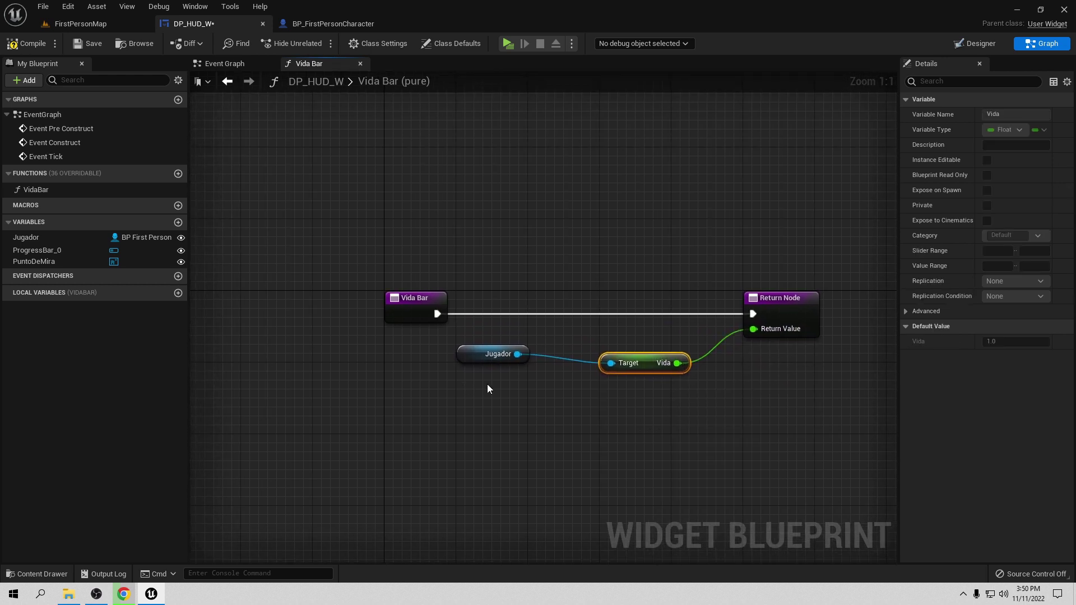
{"action": "mouse_move", "coordinate": [474, 354]}
{"action": "left_mouse_down"}
{"action": "mouse_move", "coordinate": [392, 368]}
{"action": "mouse_move", "coordinate": [474, 369]}
{"action": "mouse_move", "coordinate": [467, 354]}
{"action": "mouse_move", "coordinate": [478, 365]}
{"action": "left_mouse_up"}
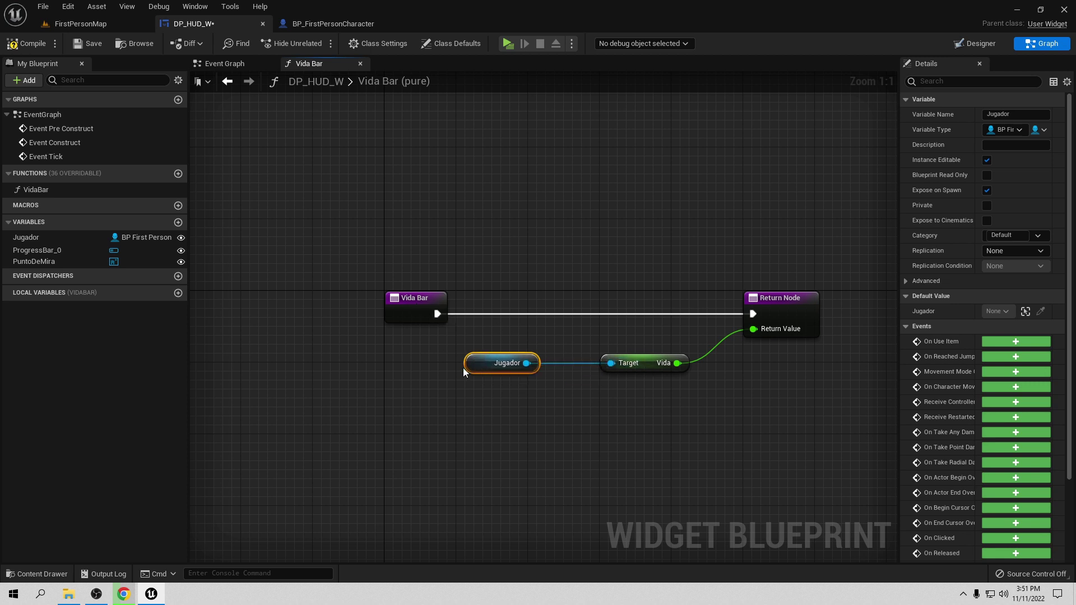
Convert Jugador to a validated get routed into the Return Node, then compile and save.
{"action": "right_click", "coordinate": [481, 363]}
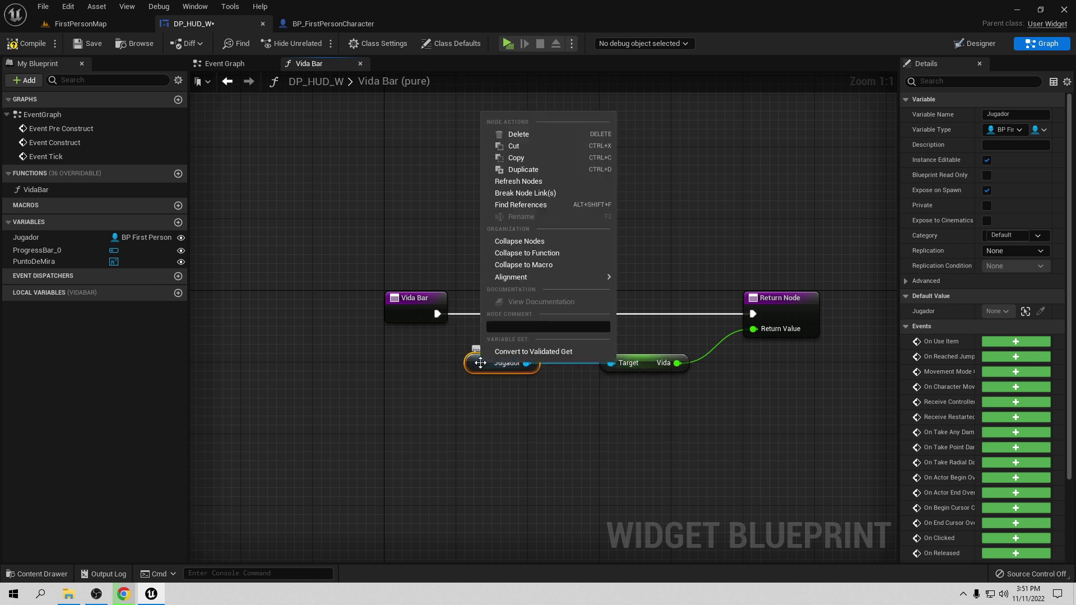
{"action": "left_click", "coordinate": [508, 352]}
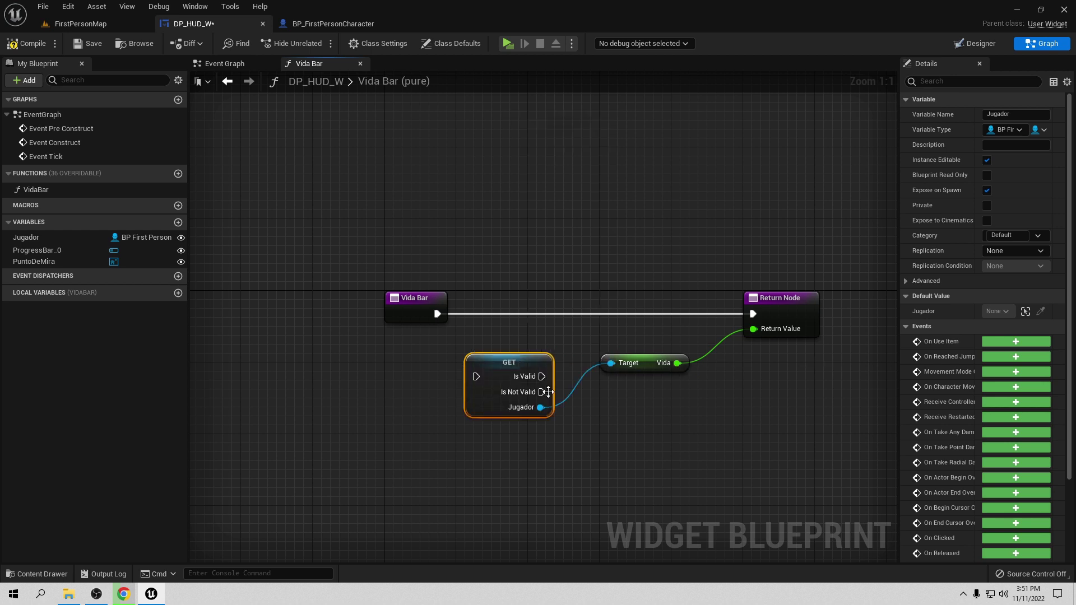
{"action": "left_click_drag", "start_coordinate": [531, 380], "coordinate": [525, 318]}
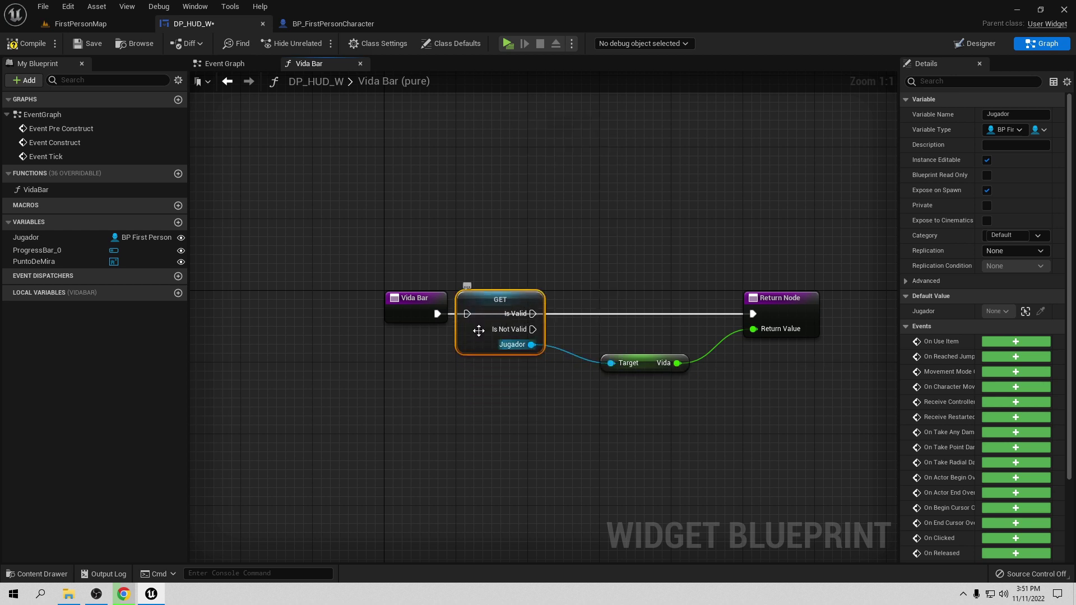
{"action": "left_click_drag", "start_coordinate": [437, 313], "coordinate": [752, 314]}
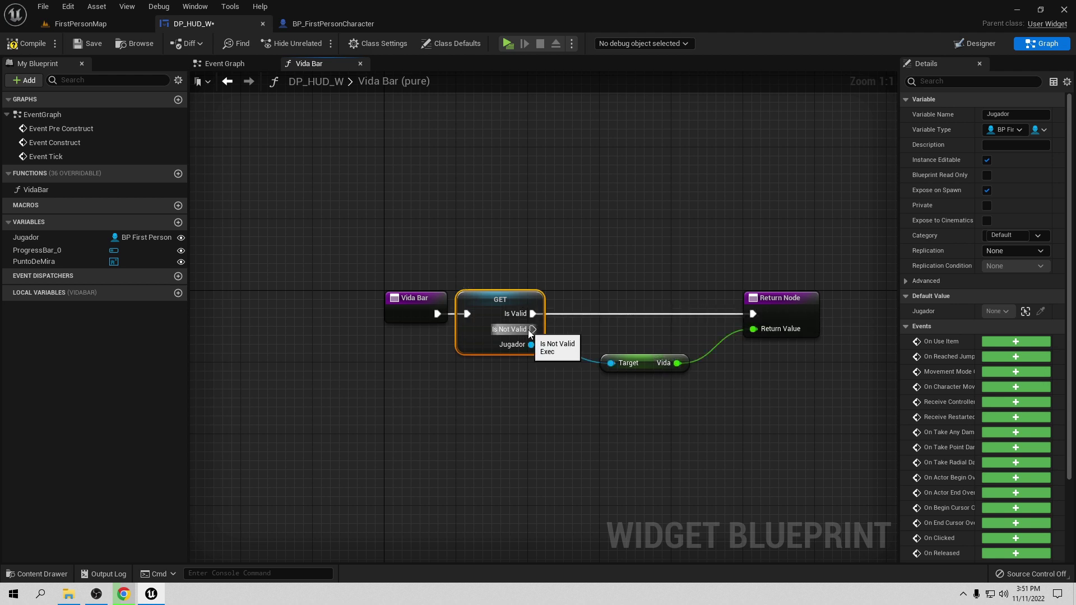
{"action": "left_click_drag", "start_coordinate": [532, 328], "coordinate": [499, 420]}
{"action": "left_click", "coordinate": [500, 424]}
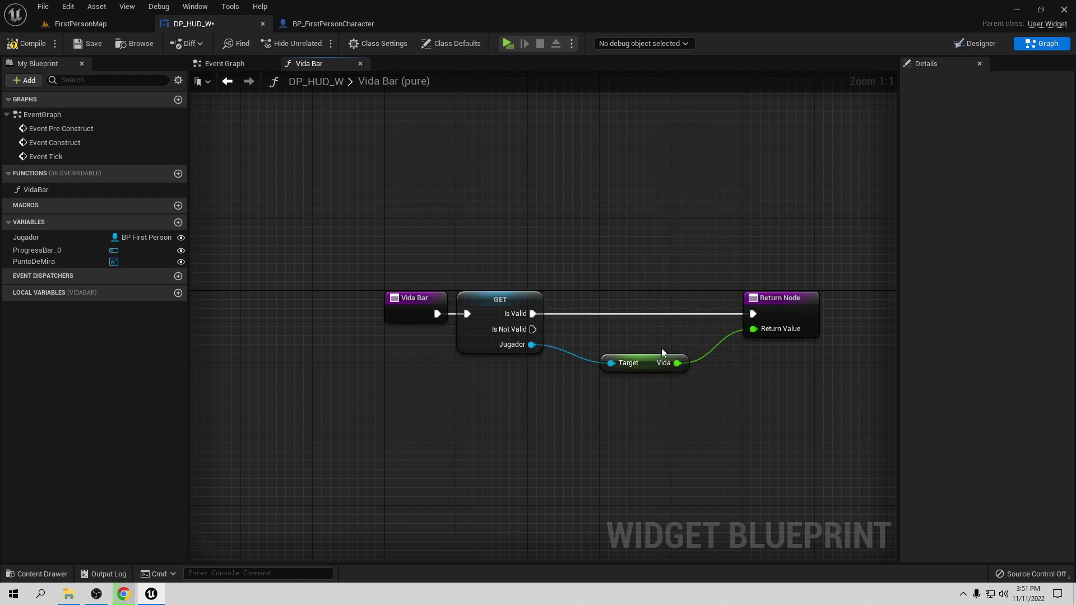
{"action": "left_click", "coordinate": [33, 49]}
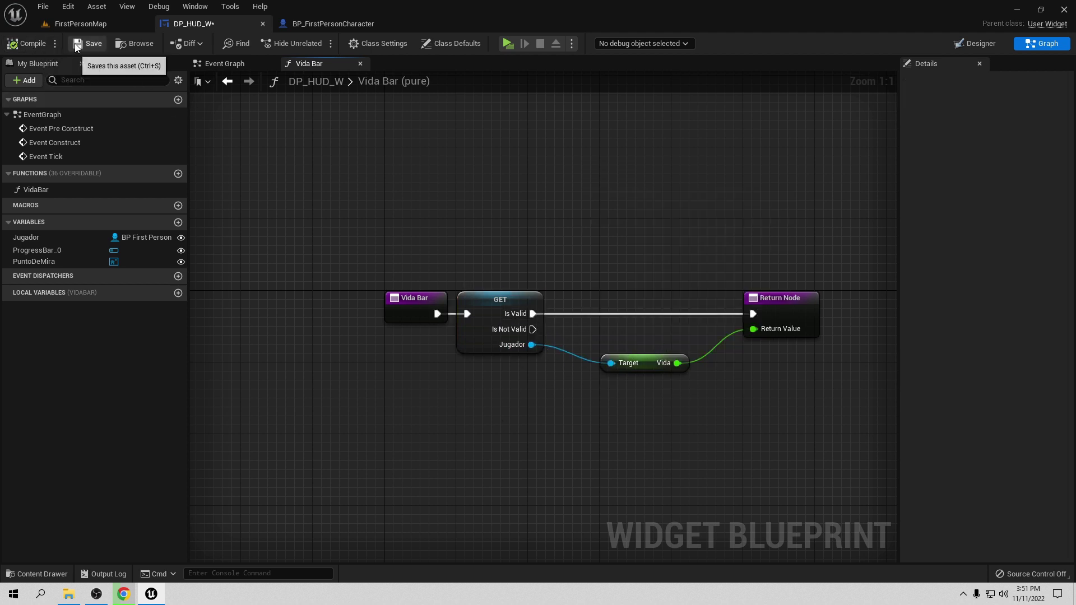
{"action": "left_click", "coordinate": [79, 43]}
Play-test the level to confirm the full green Vida bar, then return to the FirstPersonMap editor.
{"action": "left_click", "coordinate": [508, 43]}
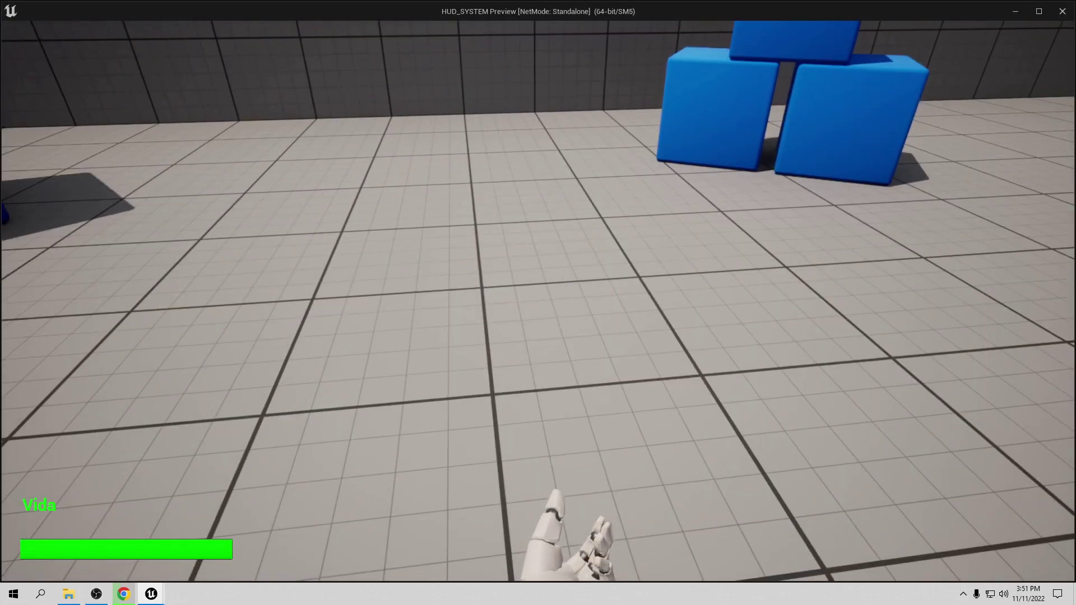
{"action": "mouse_move", "coordinate": [538, 302]}
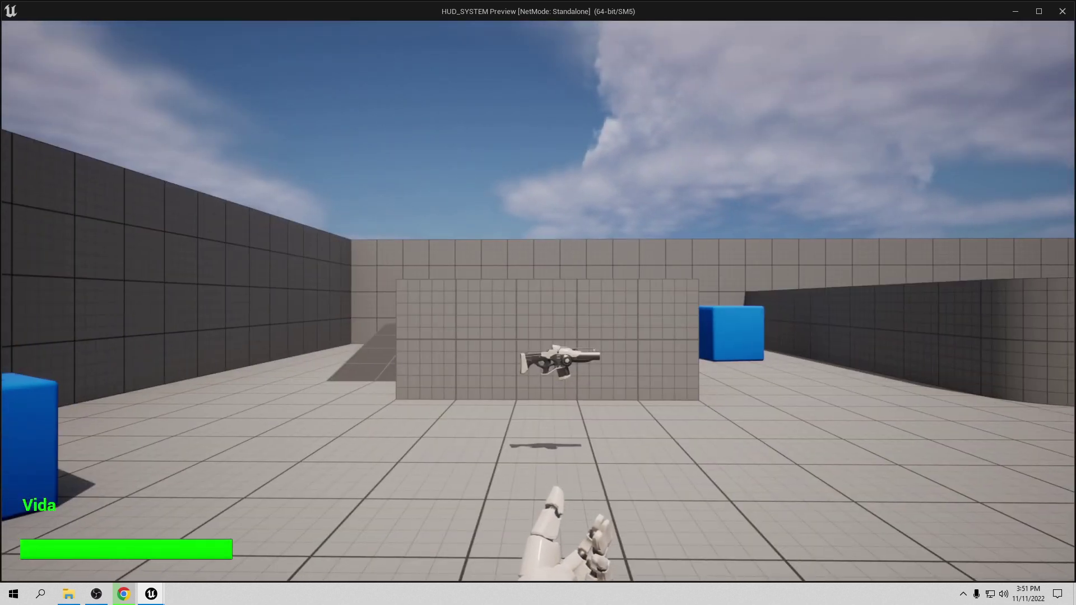
{"action": "key", "text": "Escape"}
{"action": "left_click", "coordinate": [128, 25]}
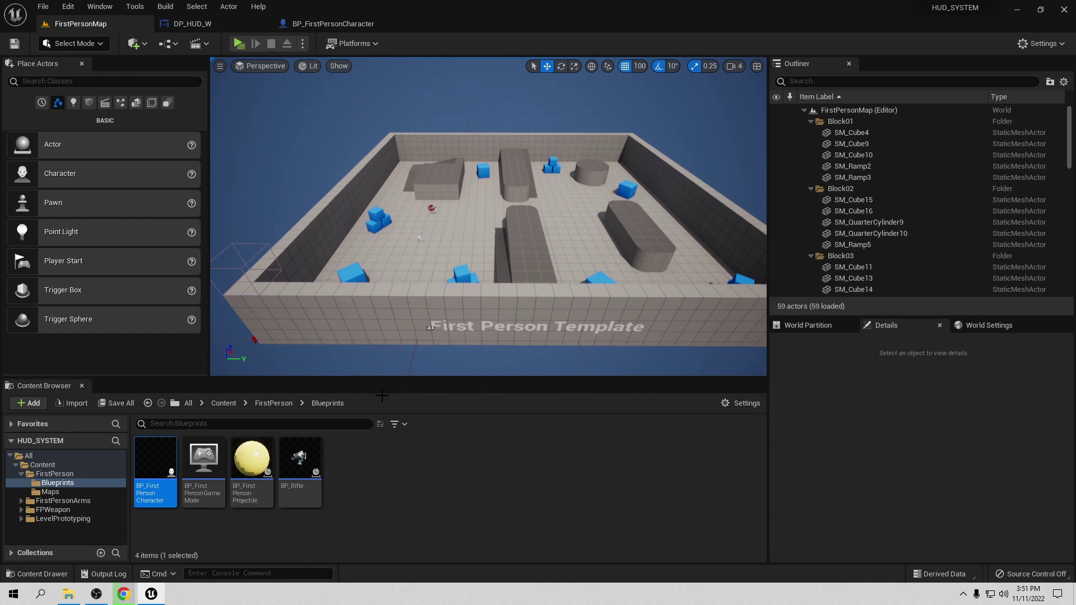
Create a new Actor Blueprint class named TakeDamage_BP in the Content Browser.
{"action": "right_click", "coordinate": [391, 491]}
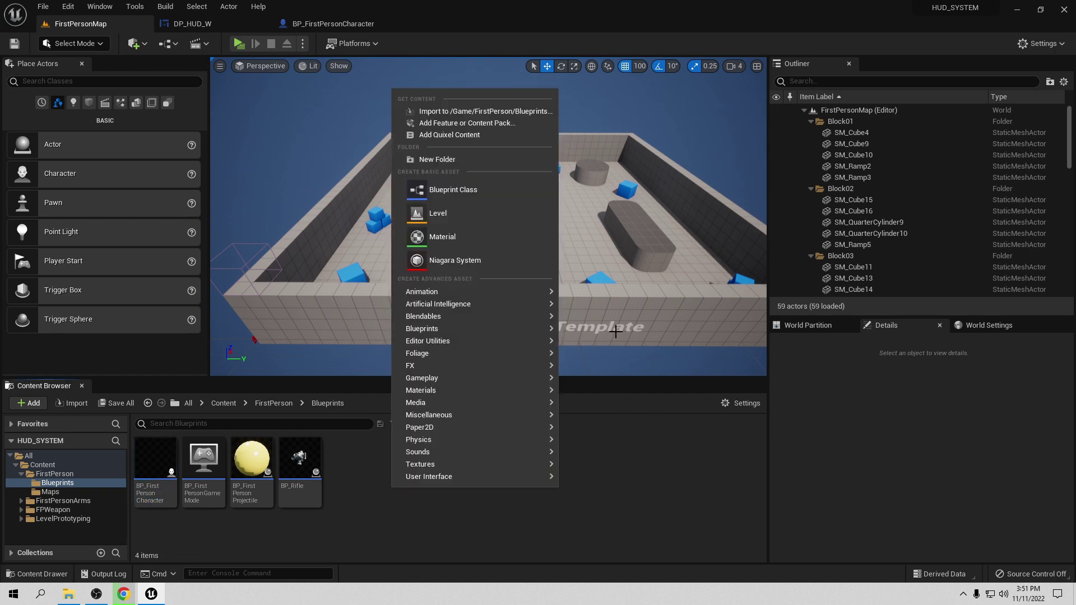
{"action": "left_click", "coordinate": [486, 188]}
{"action": "left_click", "coordinate": [425, 207]}
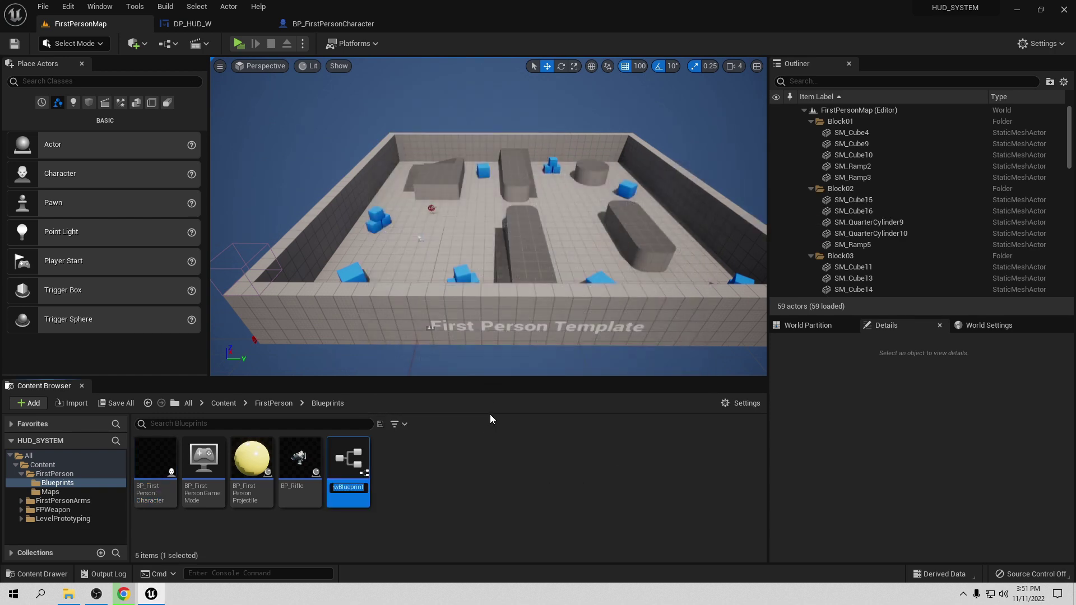
{"action": "type", "text": "Take"}
{"action": "type", "text": "Damage"}
{"action": "type", "text": "_BP"}
{"action": "key", "text": "Return"}
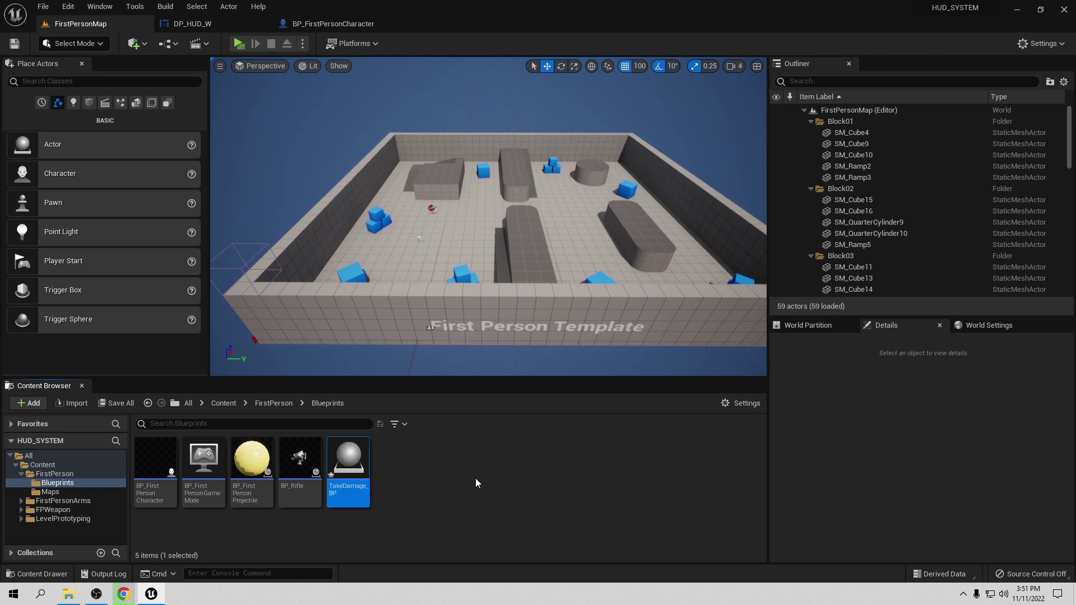
Open TakeDamage_BP, set grid snapping to 10 and widen the Details panel.
{"action": "double_click", "coordinate": [348, 468]}
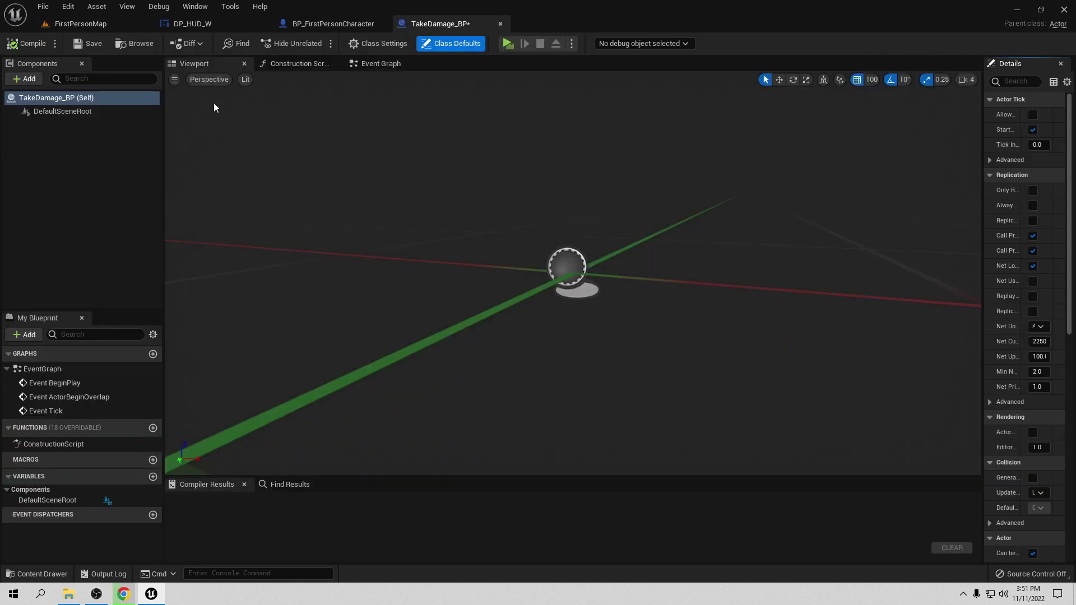
{"action": "left_click", "coordinate": [869, 81]}
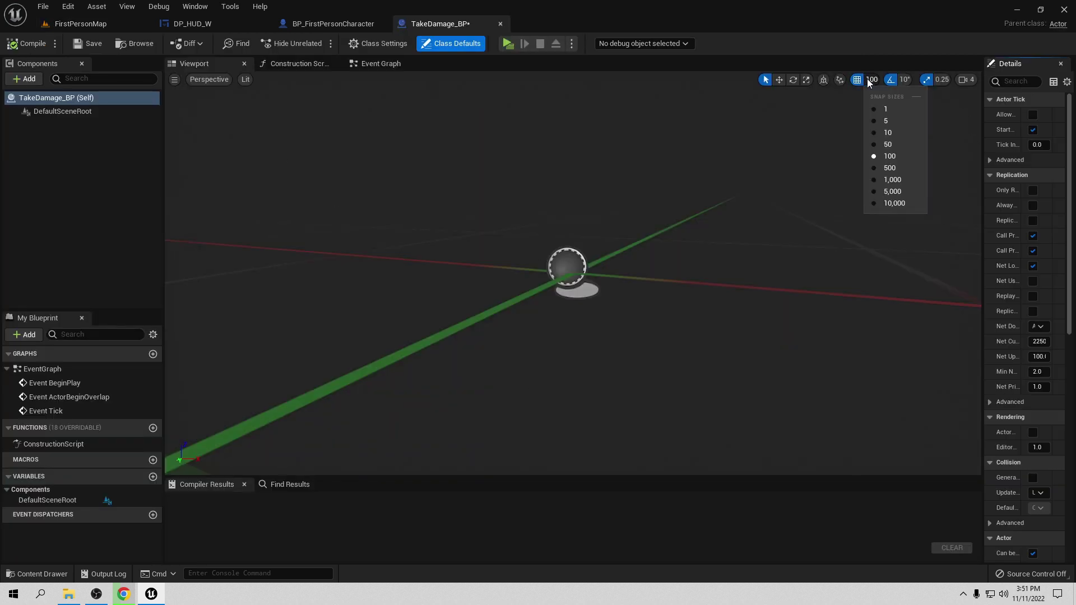
{"action": "left_click", "coordinate": [888, 133]}
{"action": "left_click_drag", "start_coordinate": [982, 147], "coordinate": [866, 149]}
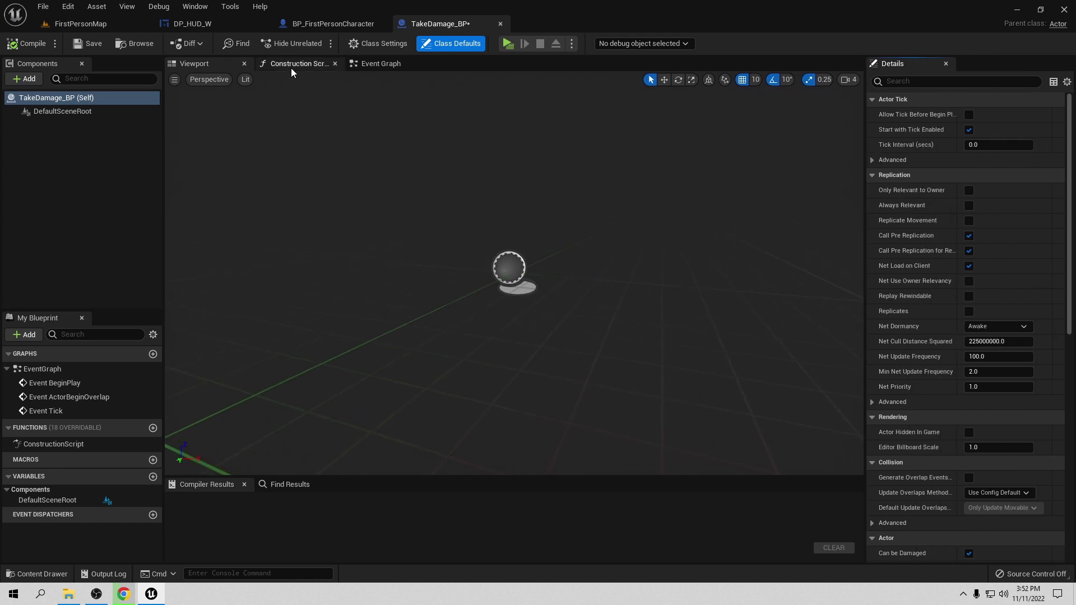
Add a Box Collision component and uncheck Hidden in Game so it shows during play.
{"action": "left_click", "coordinate": [35, 81]}
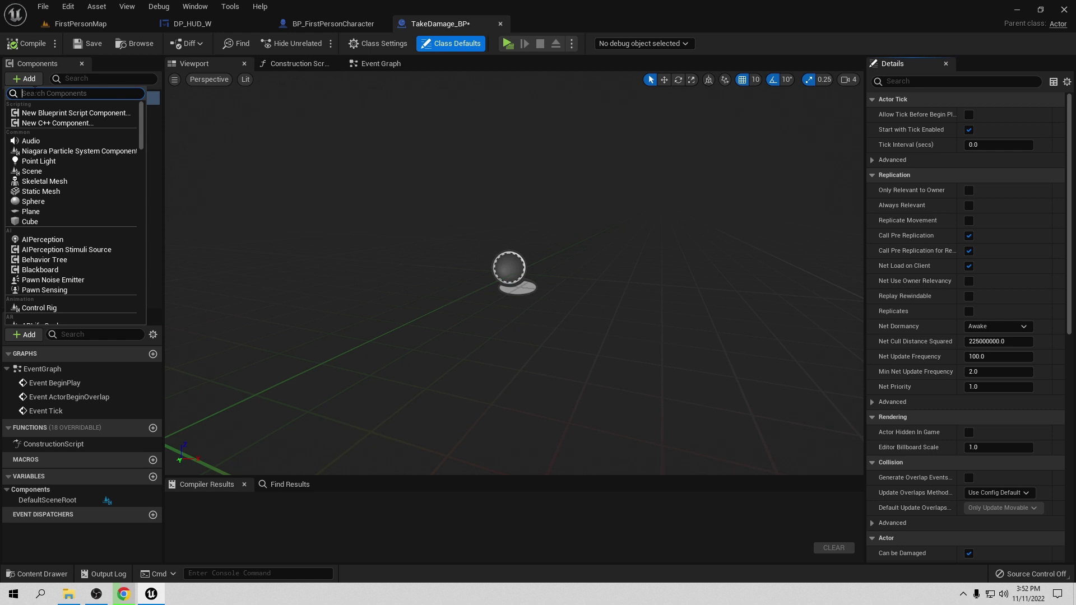
{"action": "type", "text": "box"}
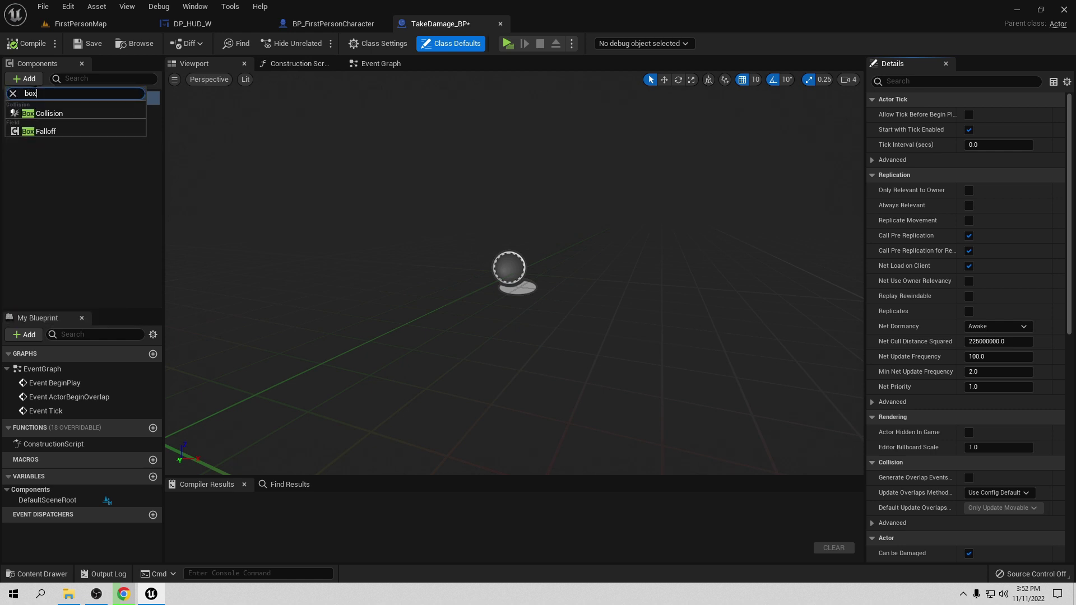
{"action": "left_click", "coordinate": [57, 115]}
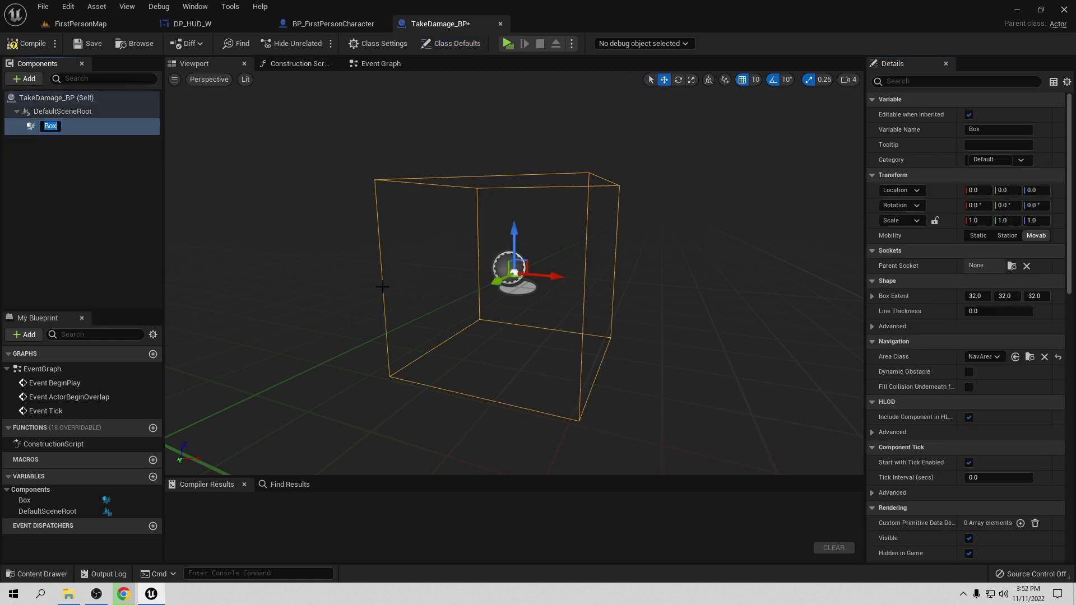
{"action": "scroll", "coordinate": [945, 433], "scroll_direction": "down", "scroll_amount": 1}
{"action": "scroll", "coordinate": [948, 430], "scroll_direction": "down", "scroll_amount": 2}
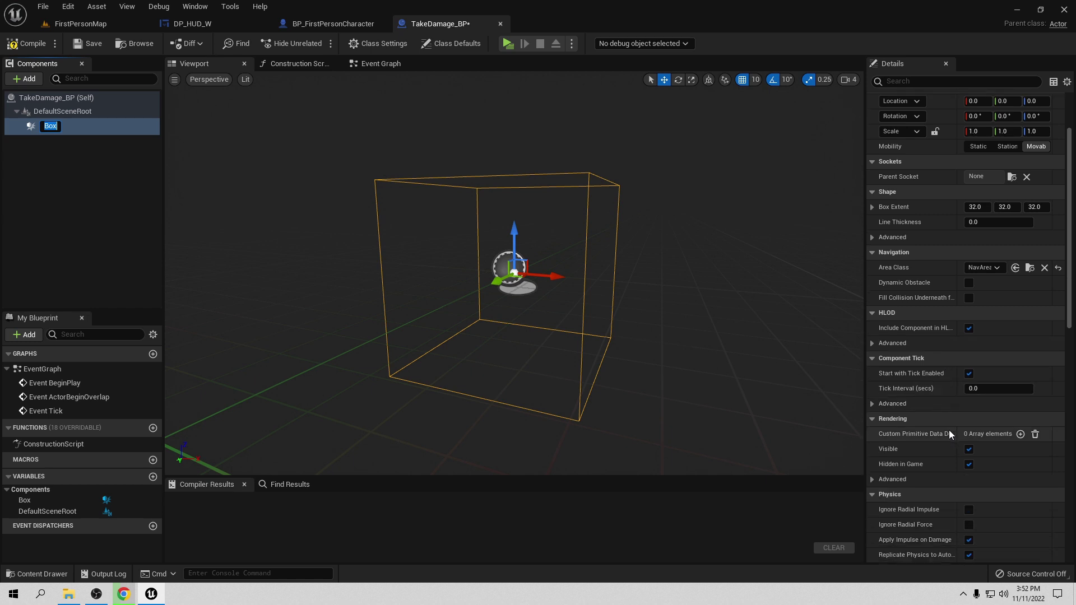
{"action": "scroll", "coordinate": [950, 429], "scroll_direction": "down", "scroll_amount": 1}
{"action": "left_click", "coordinate": [968, 447]}
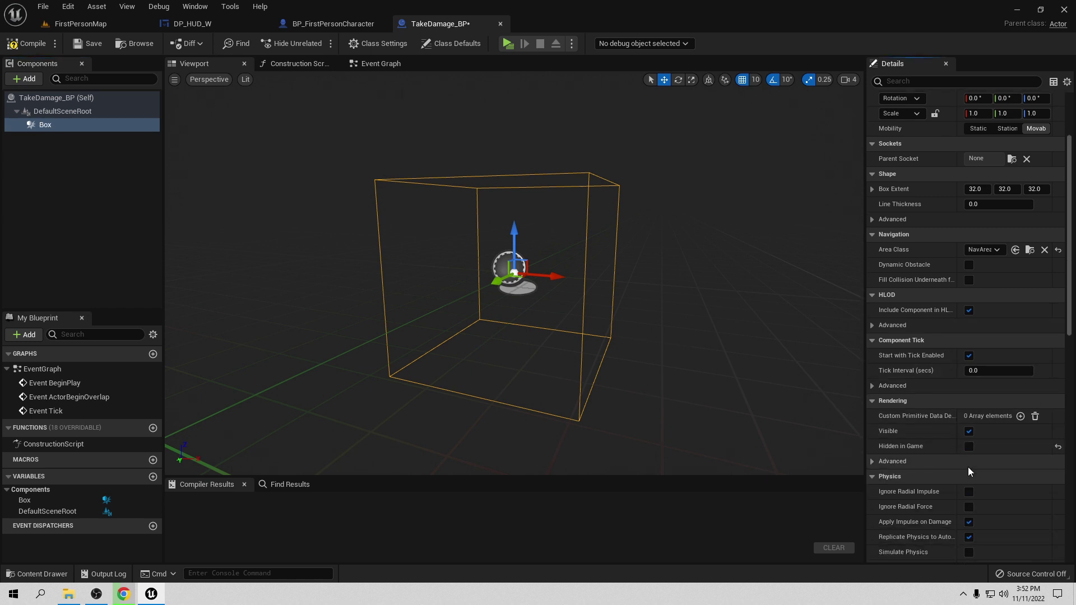
Delete the ActorBeginOverlap and Tick event nodes from the Event Graph.
{"action": "left_click", "coordinate": [380, 64]}
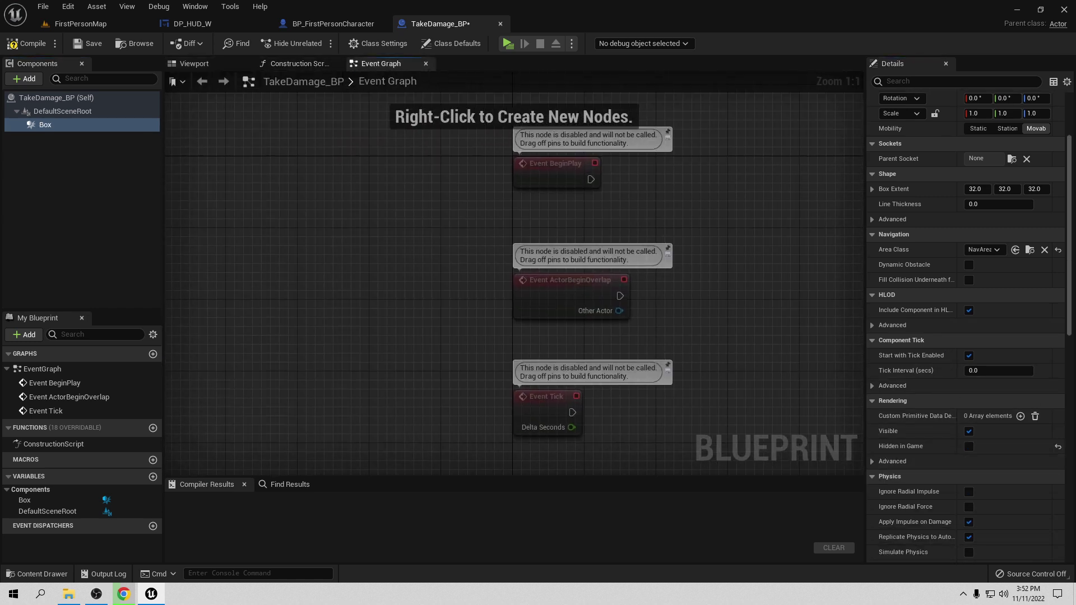
{"action": "right_click_drag", "start_coordinate": [563, 308], "coordinate": [474, 287]}
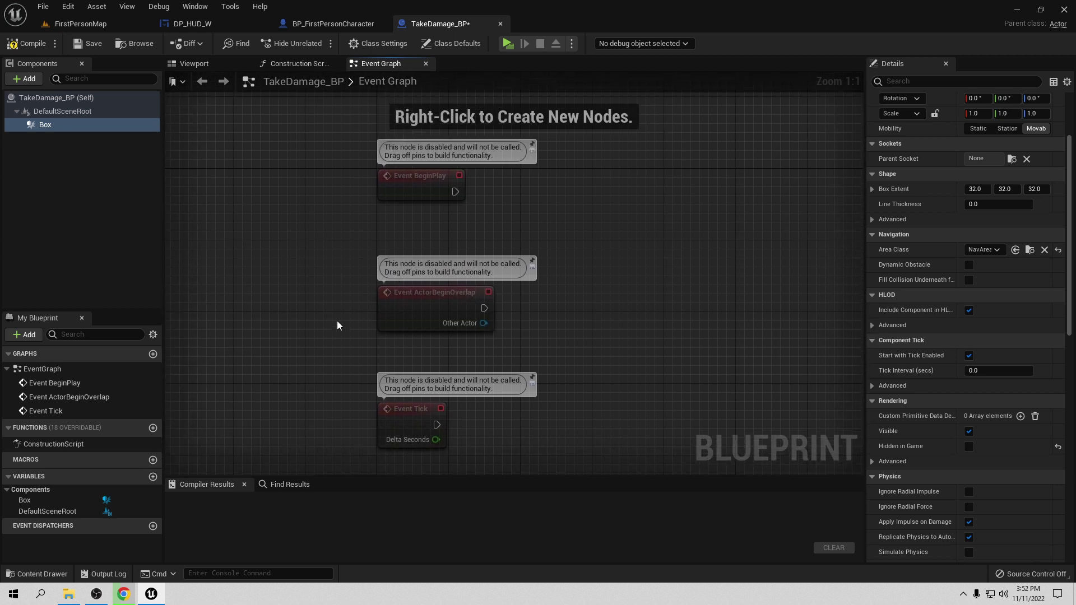
{"action": "mouse_move", "coordinate": [289, 272]}
{"action": "left_mouse_down"}
{"action": "mouse_move", "coordinate": [536, 432]}
{"action": "mouse_move", "coordinate": [539, 420]}
{"action": "left_mouse_up"}
{"action": "key", "text": "Delete"}
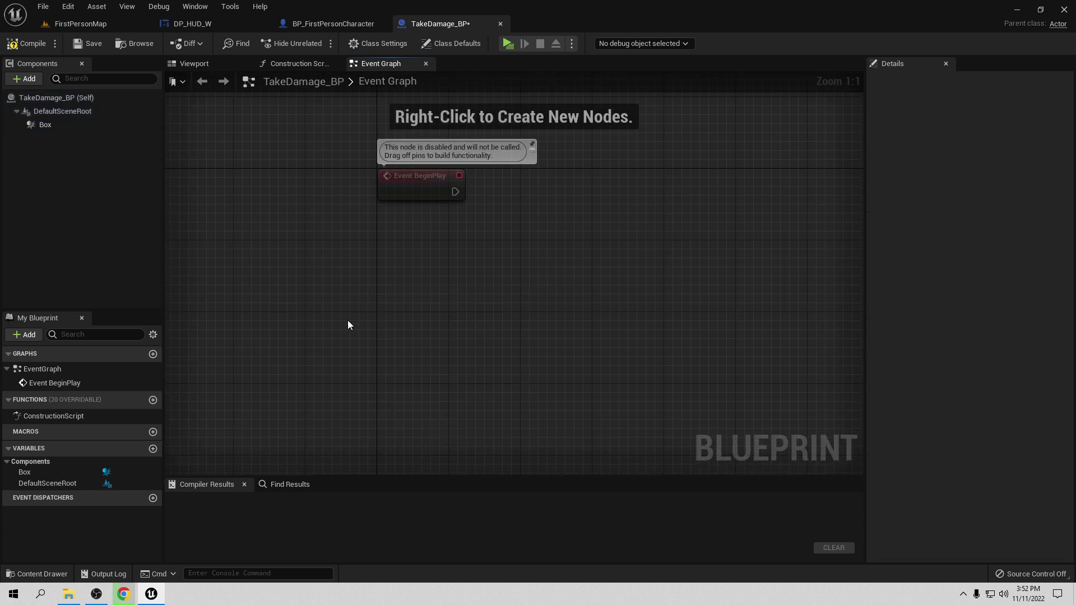
Add an OnComponentBeginOverlap event for the Box component and center Event BeginPlay.
{"action": "left_click", "coordinate": [45, 126]}
{"action": "right_click", "coordinate": [46, 126]}
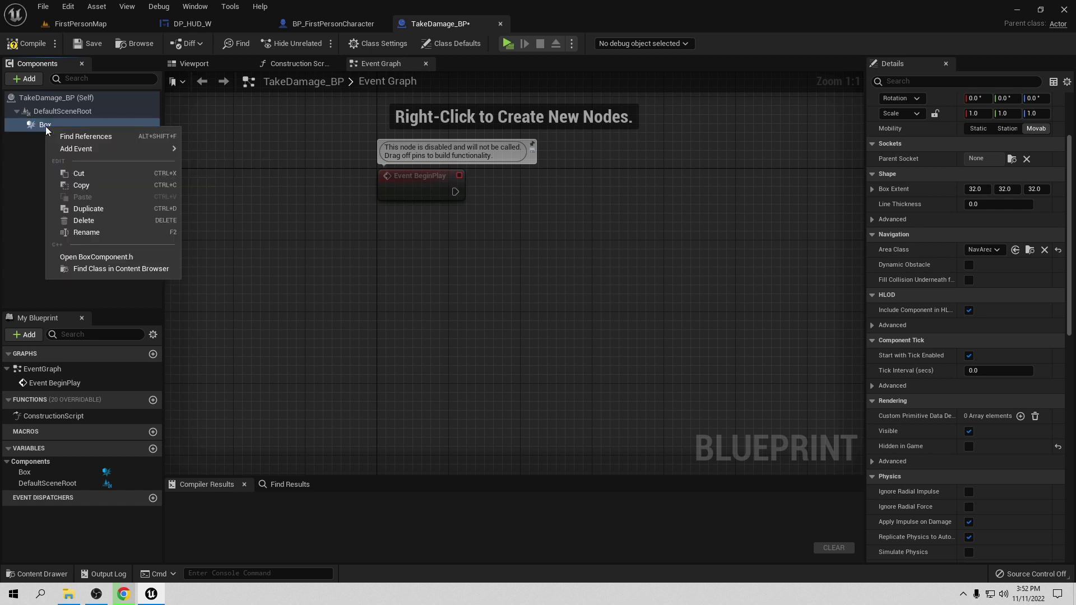
{"action": "mouse_move", "coordinate": [136, 148]}
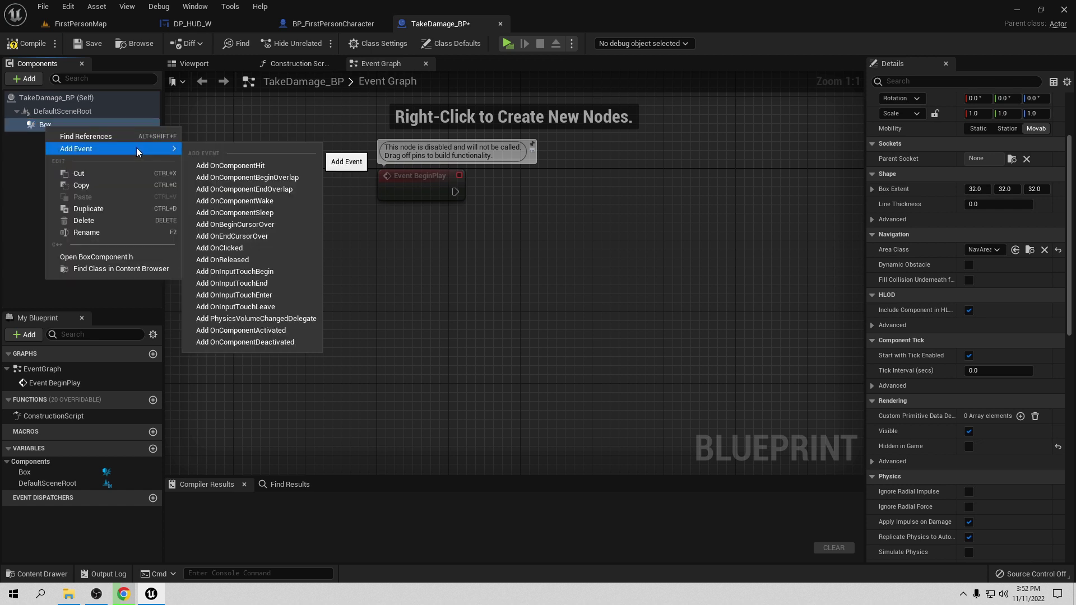
{"action": "left_click", "coordinate": [251, 177]}
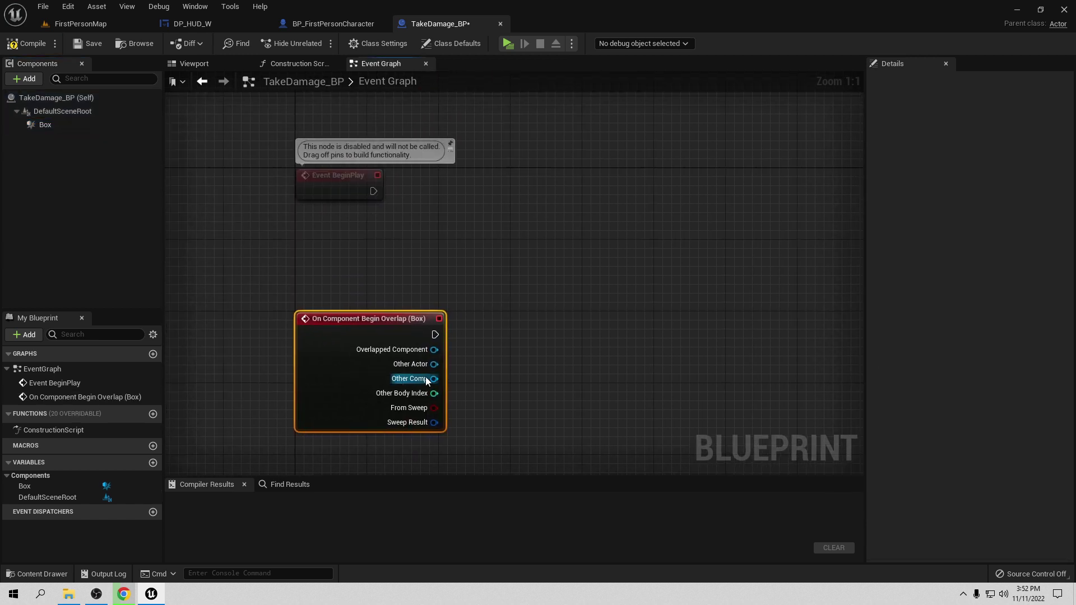
{"action": "mouse_move", "coordinate": [434, 364]}
{"action": "left_mouse_down"}
{"action": "mouse_move", "coordinate": [455, 371]}
{"action": "mouse_move", "coordinate": [438, 360]}
{"action": "left_mouse_up"}
{"action": "right_click_drag", "start_coordinate": [406, 304], "coordinate": [406, 342]}
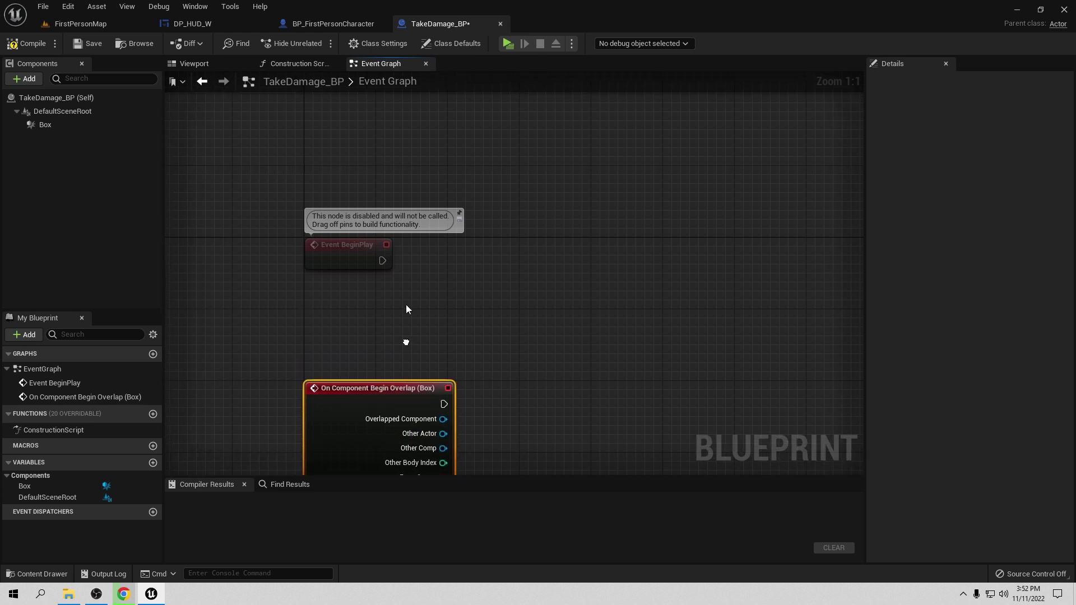
Make BeginPlay cast Get Player Character to BP_FirstPersonCharacter.
{"action": "left_click_drag", "start_coordinate": [381, 261], "coordinate": [479, 261]}
{"action": "type", "text": "c"}
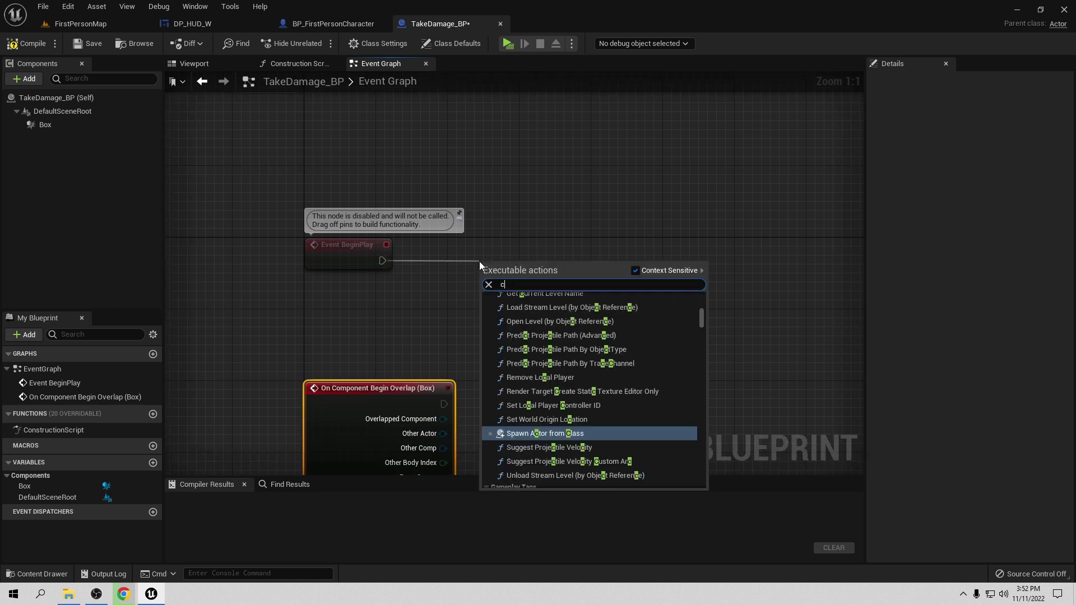
{"action": "type", "text": "ast to fi"}
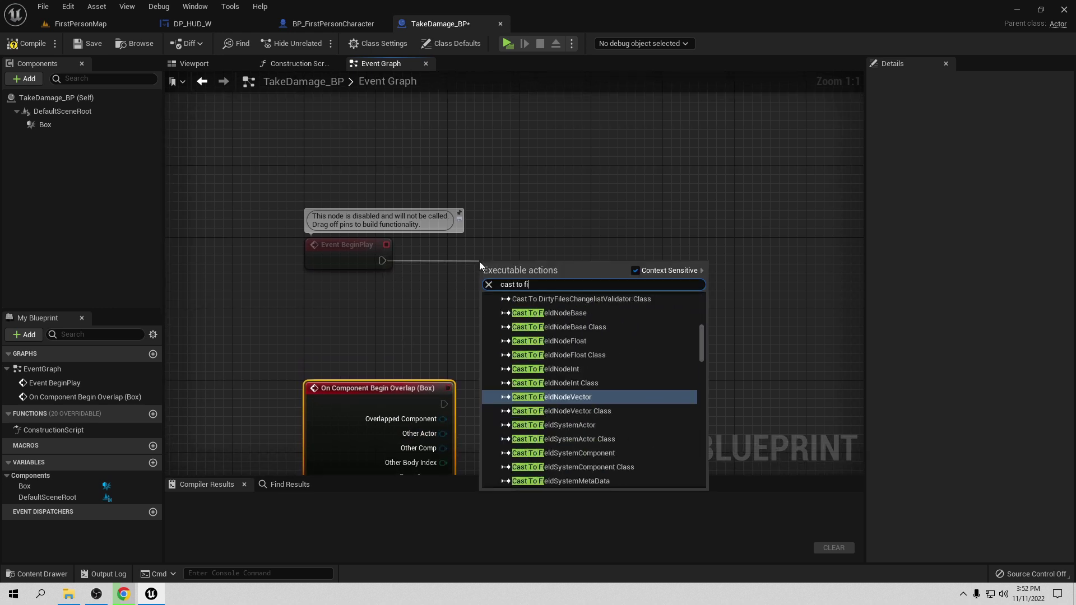
{"action": "type", "text": "rs"}
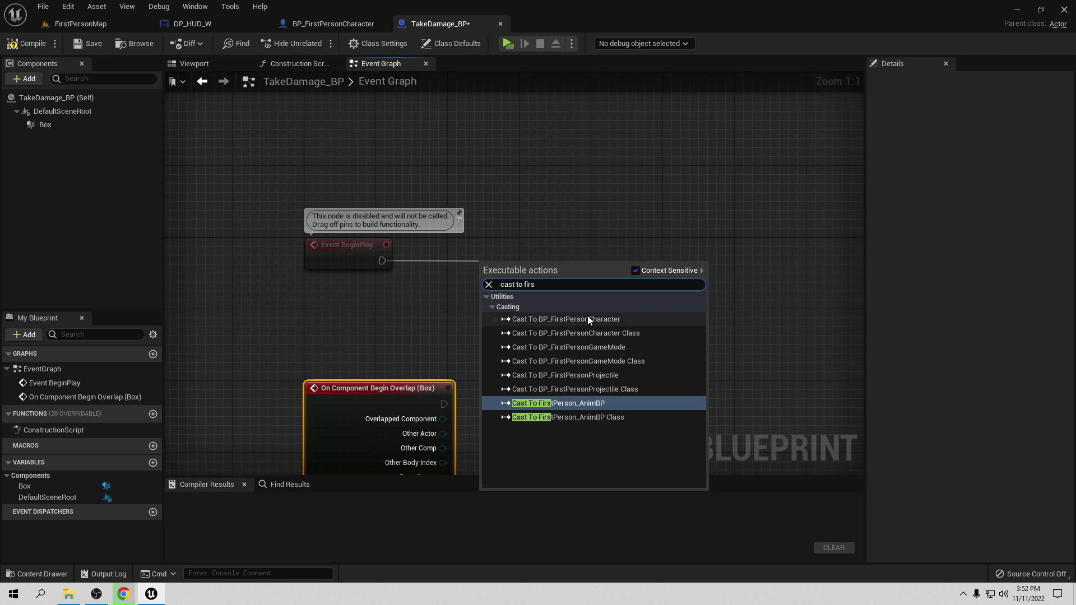
{"action": "left_click", "coordinate": [588, 317]}
{"action": "left_click_drag", "start_coordinate": [512, 269], "coordinate": [516, 255]}
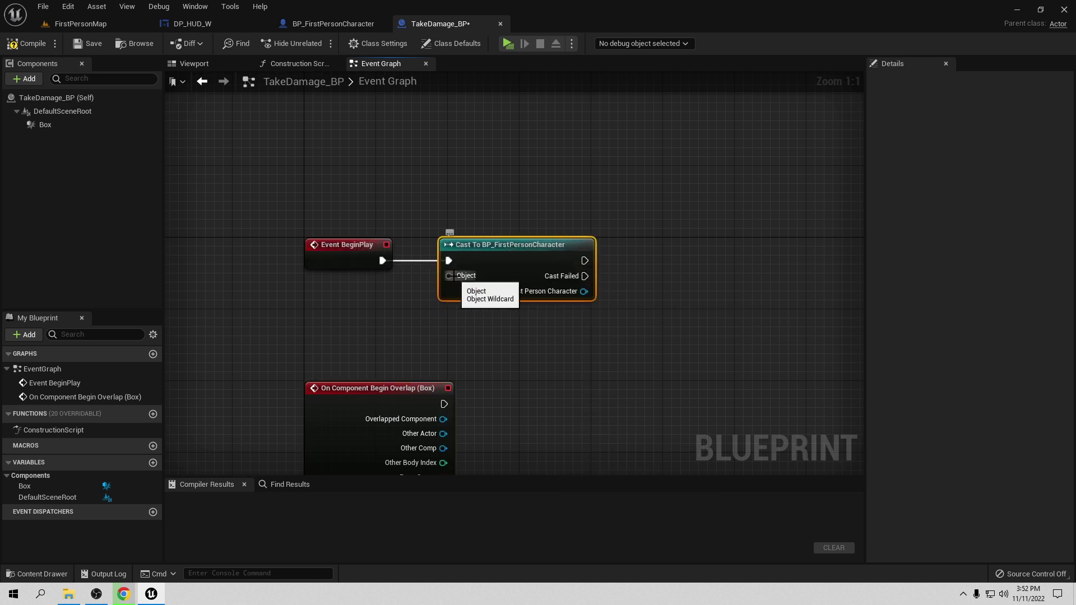
{"action": "left_click_drag", "start_coordinate": [449, 276], "coordinate": [388, 314]}
{"action": "type", "text": "get"}
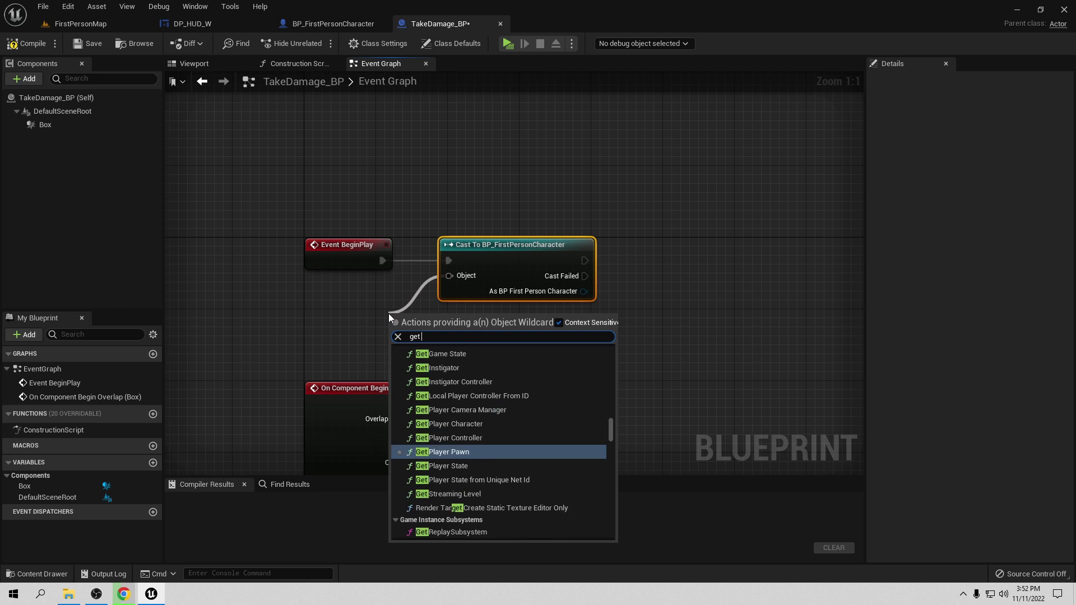
{"action": "type", "text": " player"}
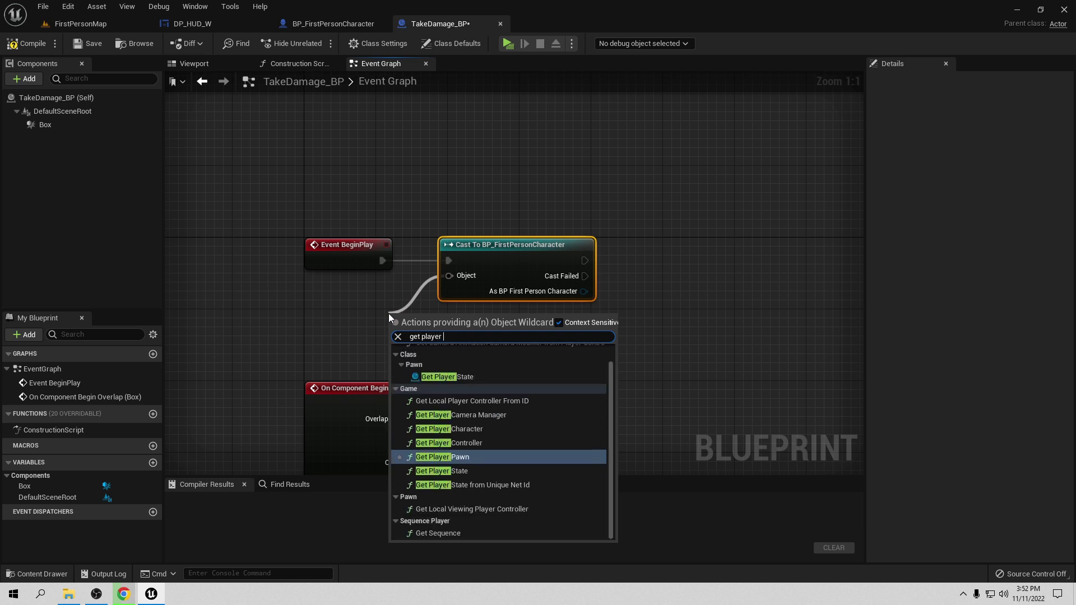
{"action": "left_click", "coordinate": [476, 429]}
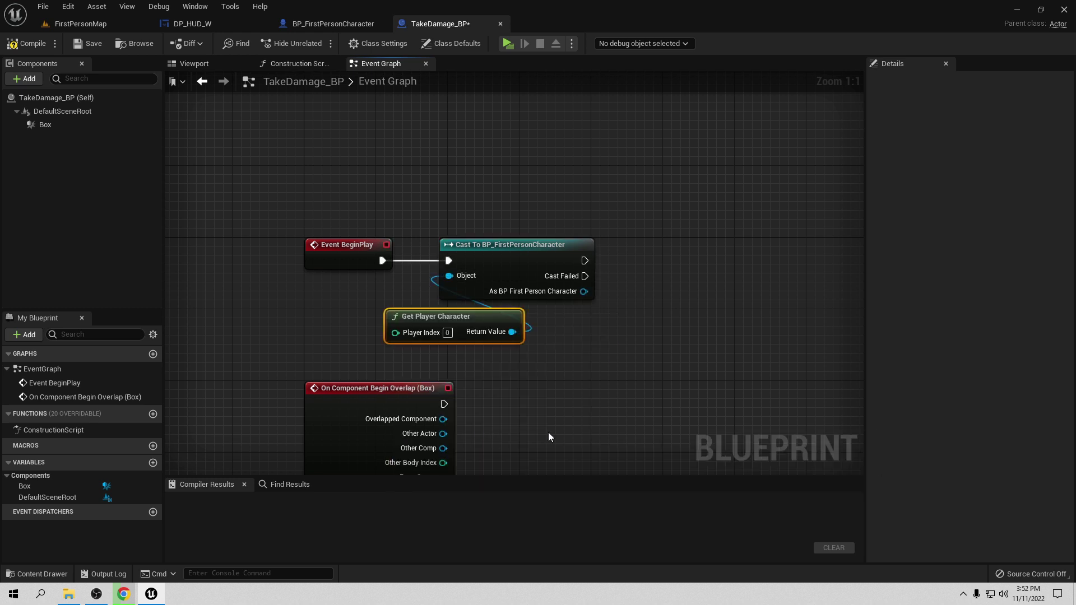
{"action": "mouse_move", "coordinate": [475, 317]}
{"action": "left_mouse_down"}
{"action": "mouse_move", "coordinate": [381, 308]}
{"action": "mouse_move", "coordinate": [372, 297]}
{"action": "left_mouse_up"}
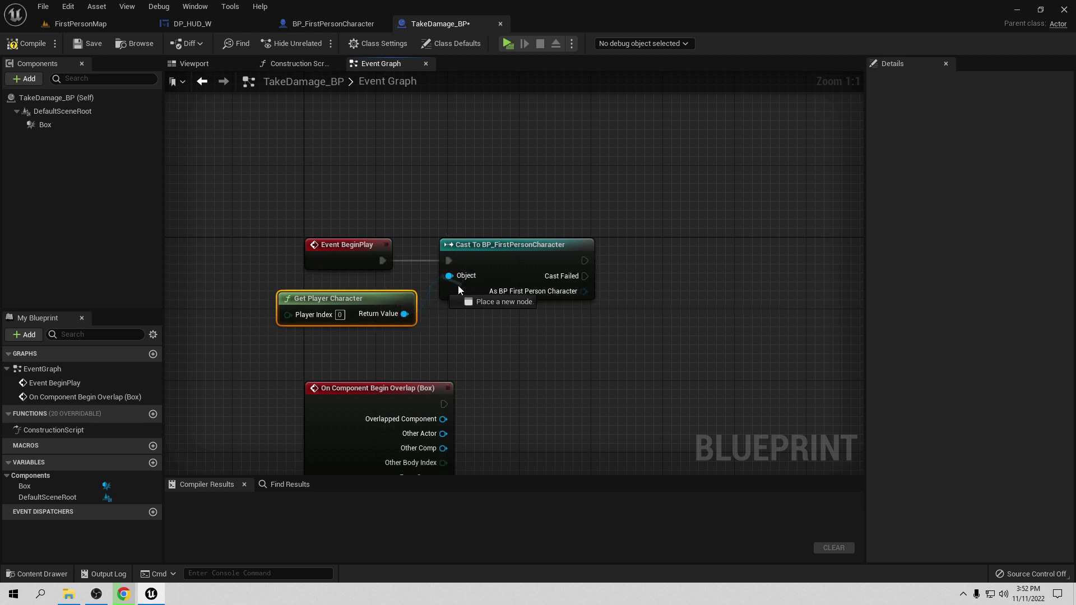
Add a Get Player Controller node to the graph and position it.
{"action": "right_click", "coordinate": [465, 177]}
{"action": "type", "text": "get"}
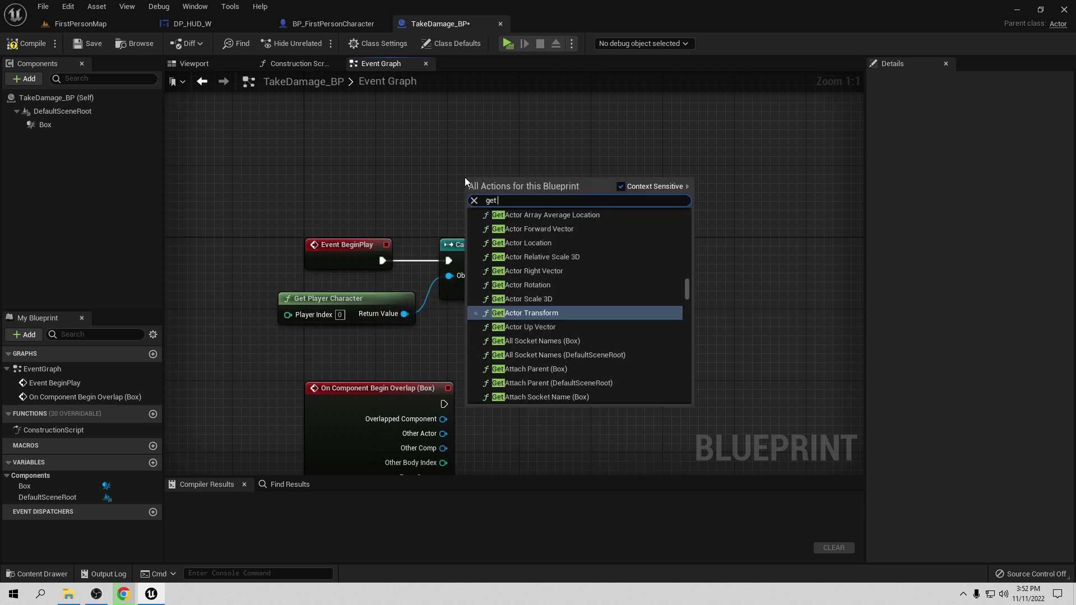
{"action": "type", "text": " player con"}
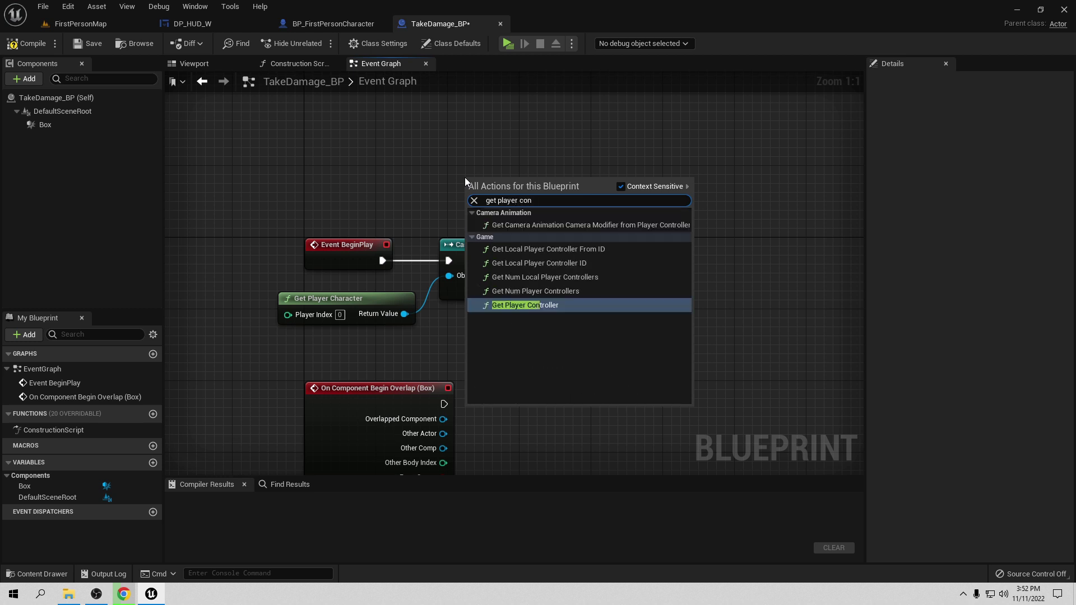
{"action": "left_click", "coordinate": [533, 305]}
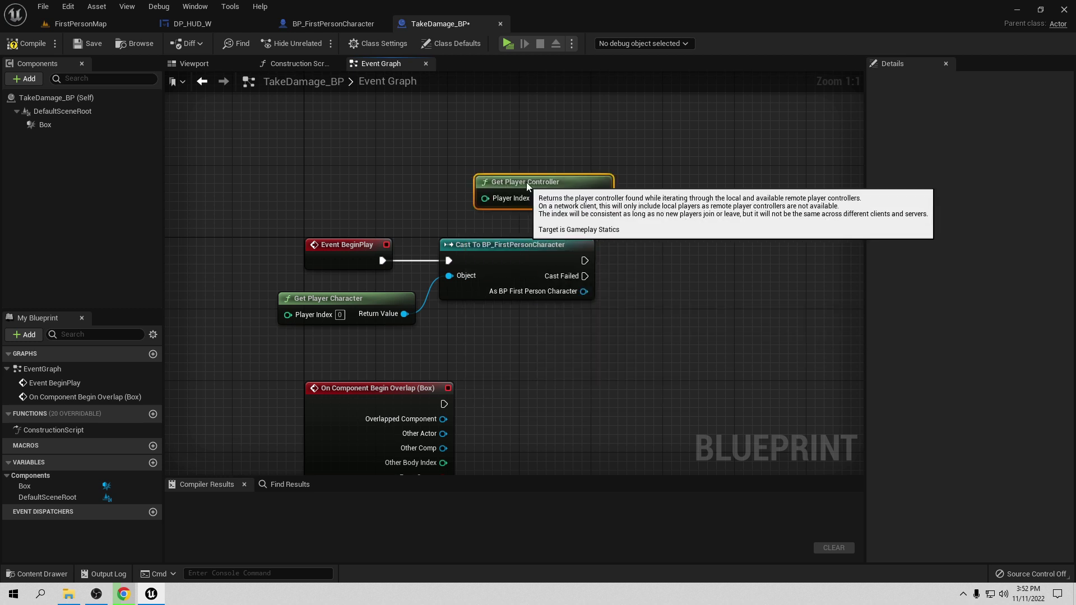
{"action": "left_click_drag", "start_coordinate": [526, 182], "coordinate": [499, 165]}
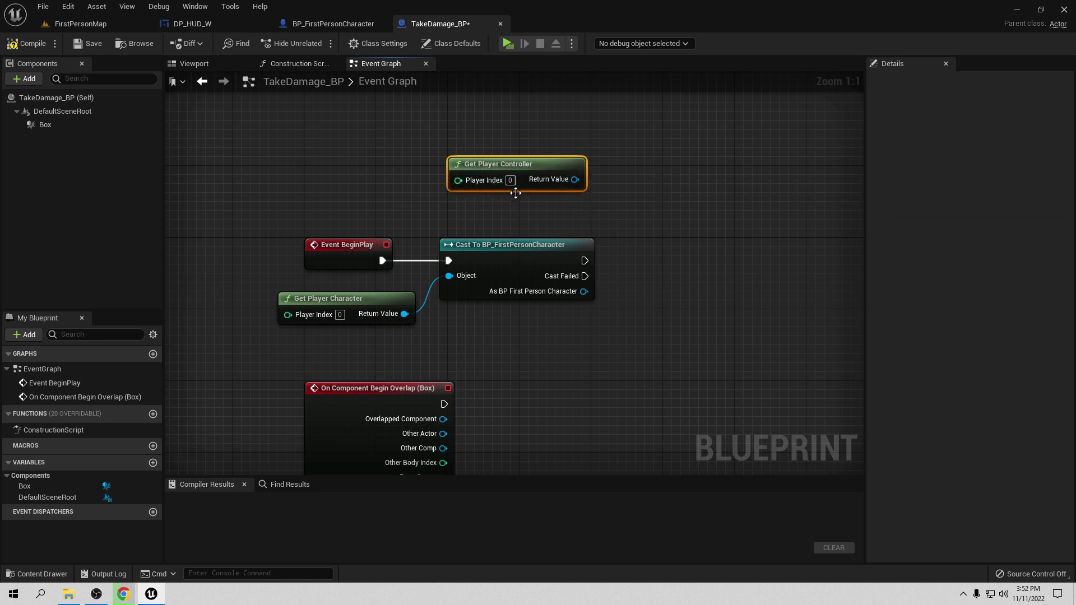
Delete Get Player Controller and promote the cast's character output to a variable.
{"action": "right_click_drag", "start_coordinate": [516, 193], "coordinate": [475, 205]}
{"action": "key", "text": "Delete"}
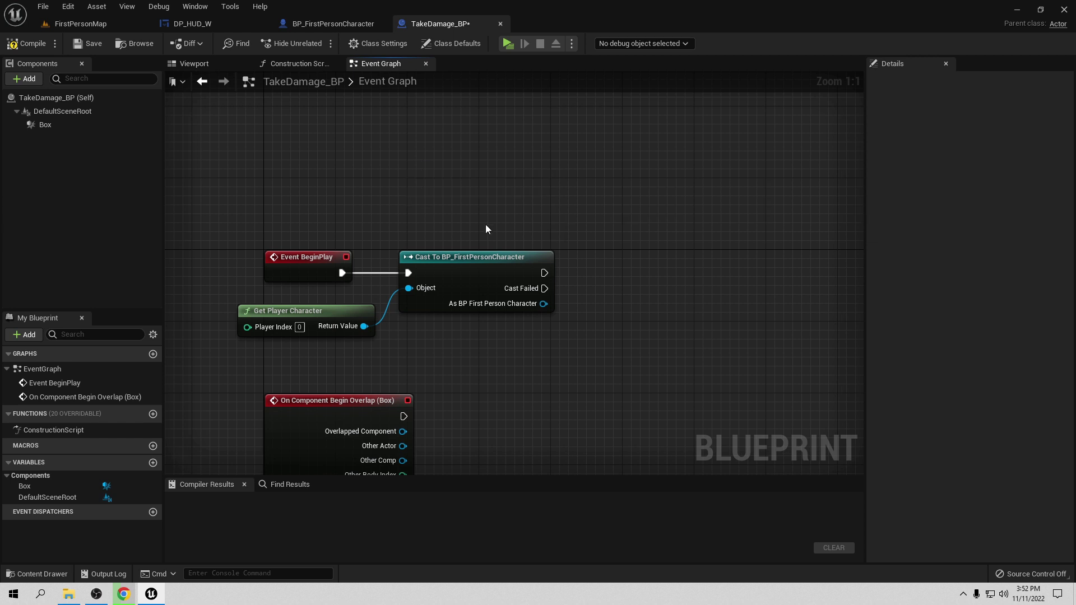
{"action": "left_click_drag", "start_coordinate": [322, 310], "coordinate": [347, 301]}
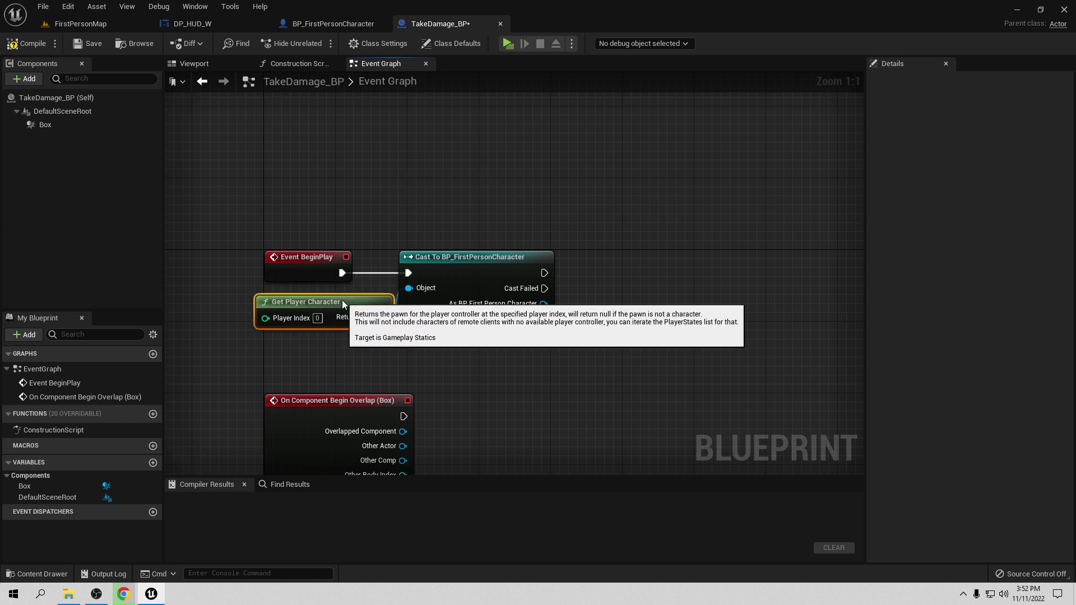
{"action": "left_click_drag", "start_coordinate": [467, 274], "coordinate": [493, 274]}
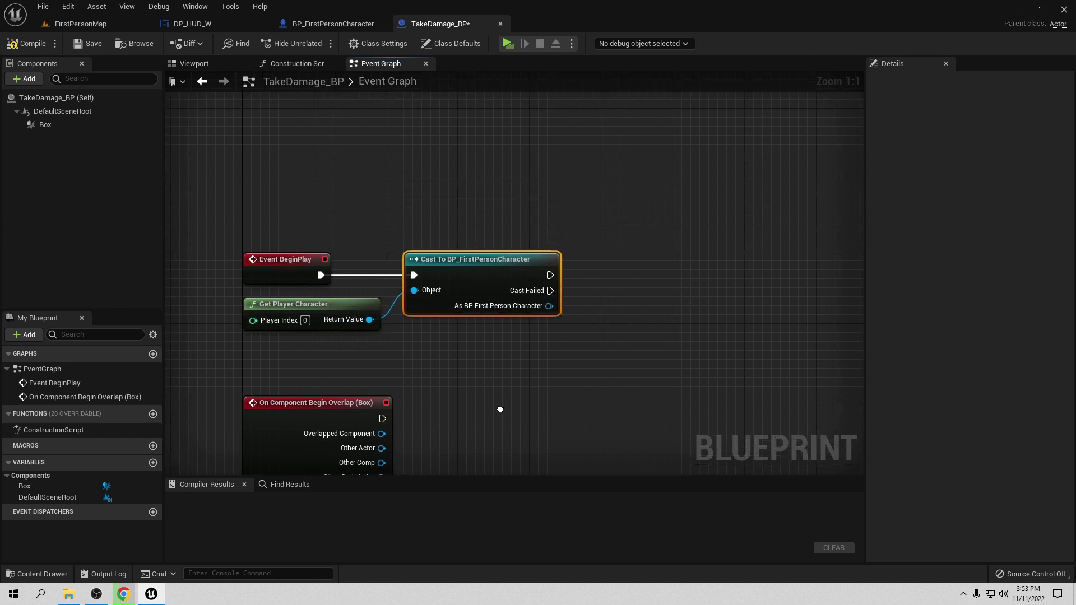
{"action": "right_click_drag", "start_coordinate": [633, 347], "coordinate": [547, 348]}
{"action": "left_click_drag", "start_coordinate": [483, 304], "coordinate": [547, 292]}
{"action": "left_click", "coordinate": [607, 363]}
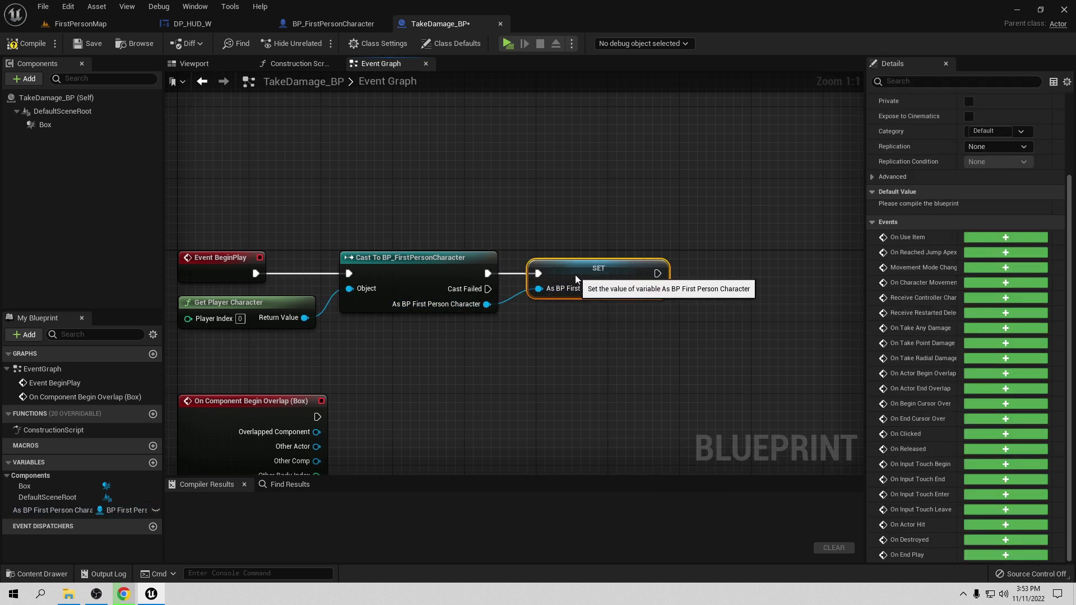
{"action": "left_click", "coordinate": [490, 387]}
{"action": "right_click_drag", "start_coordinate": [491, 388], "coordinate": [576, 256]}
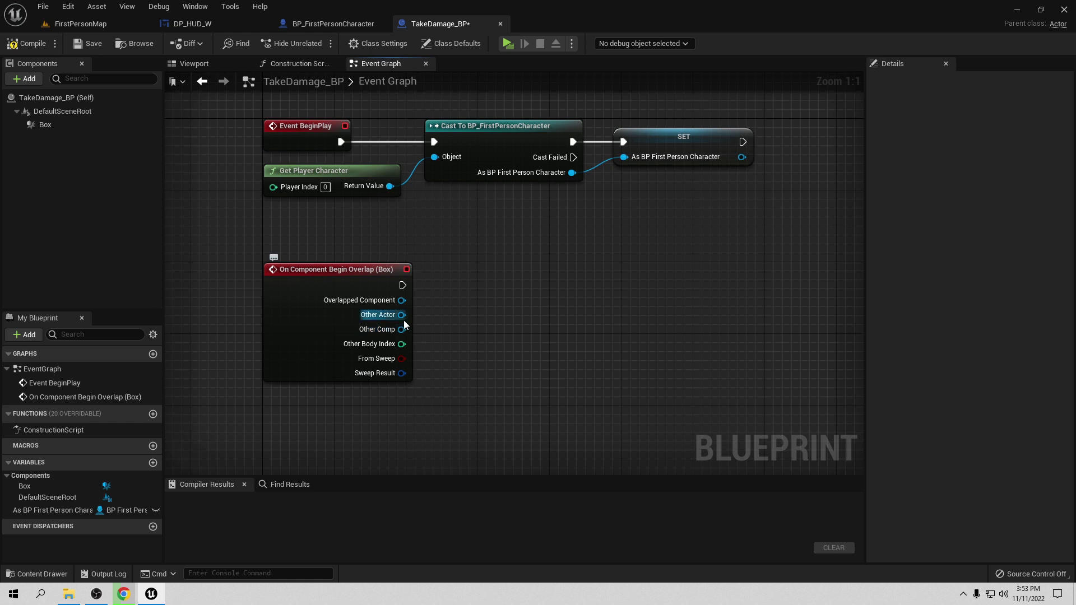
Compare the overlap's Other Actor with the character variable using an Equal (==) node.
{"action": "left_click_drag", "start_coordinate": [401, 314], "coordinate": [511, 396]}
{"action": "type", "text": "+"}
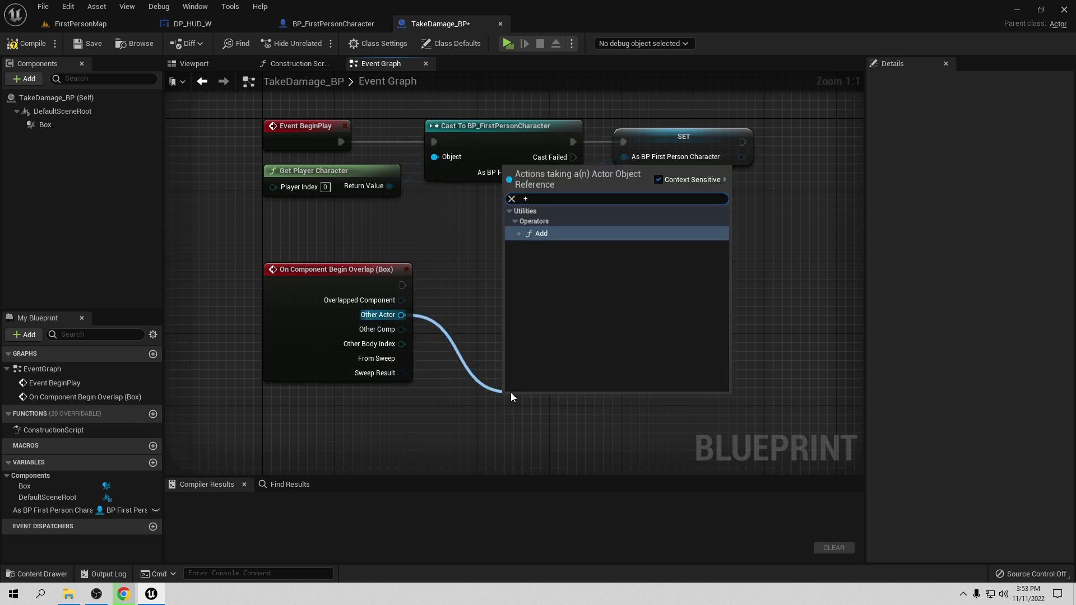
{"action": "key", "text": "BackSpace"}
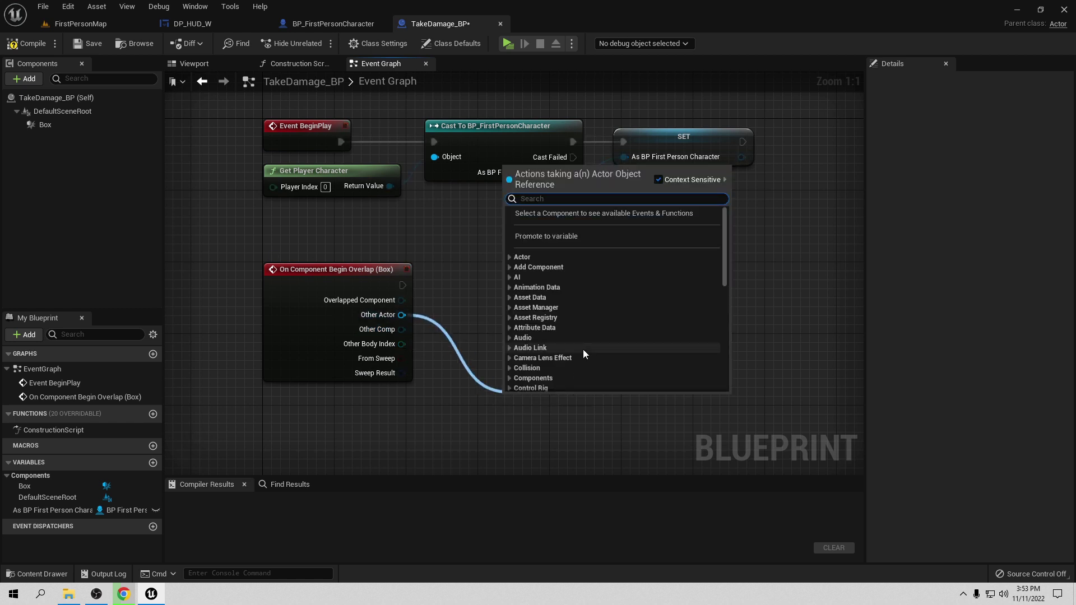
{"action": "type", "text": "="}
{"action": "left_click", "coordinate": [544, 233]}
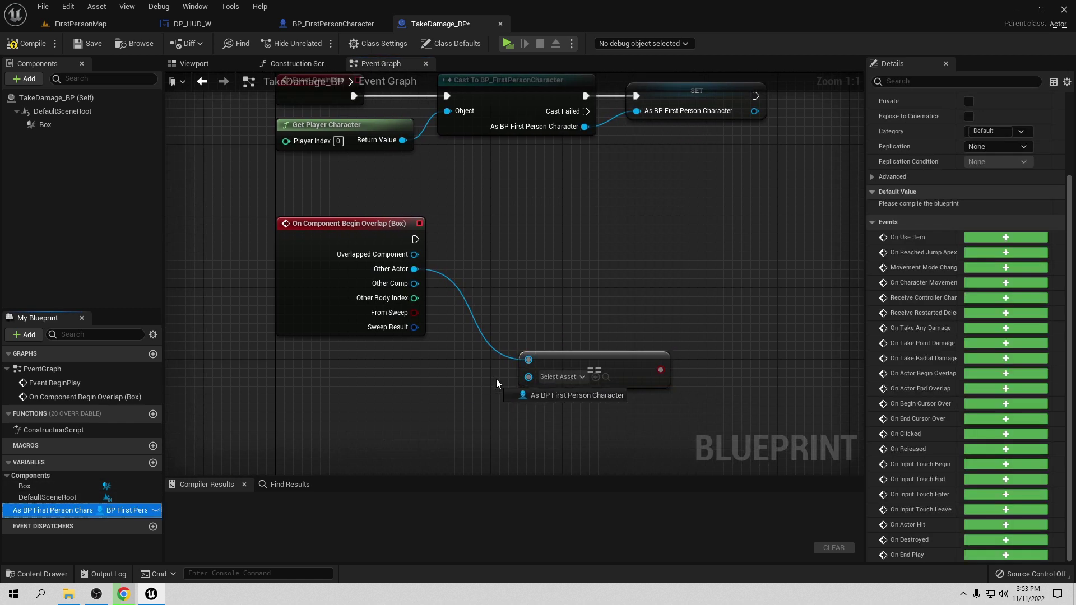
{"action": "mouse_move", "coordinate": [49, 510]}
{"action": "left_mouse_down"}
{"action": "mouse_move", "coordinate": [527, 377]}
{"action": "mouse_move", "coordinate": [482, 409]}
{"action": "left_mouse_up"}
{"action": "left_click_drag", "start_coordinate": [414, 400], "coordinate": [340, 383]}
{"action": "mouse_move", "coordinate": [597, 366]}
{"action": "left_mouse_down"}
{"action": "mouse_move", "coordinate": [562, 348]}
{"action": "mouse_move", "coordinate": [544, 321]}
{"action": "mouse_move", "coordinate": [557, 289]}
{"action": "mouse_move", "coordinate": [539, 255]}
{"action": "left_mouse_up"}
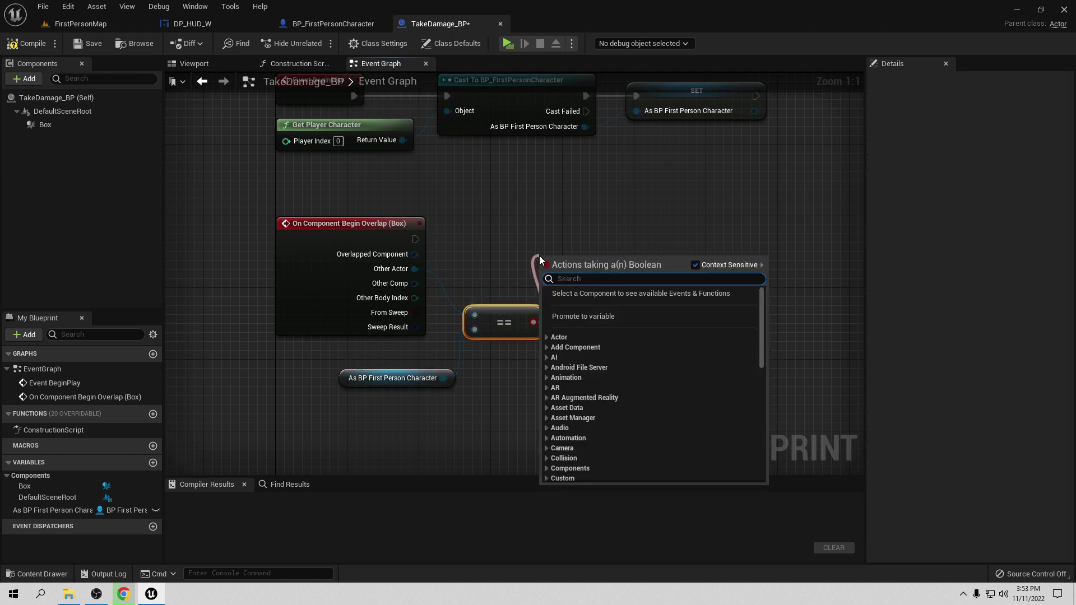
Add a Branch on the comparison, driven by On Component Begin Overlap's execution.
{"action": "type", "text": "branch"}
{"action": "left_click", "coordinate": [628, 422]}
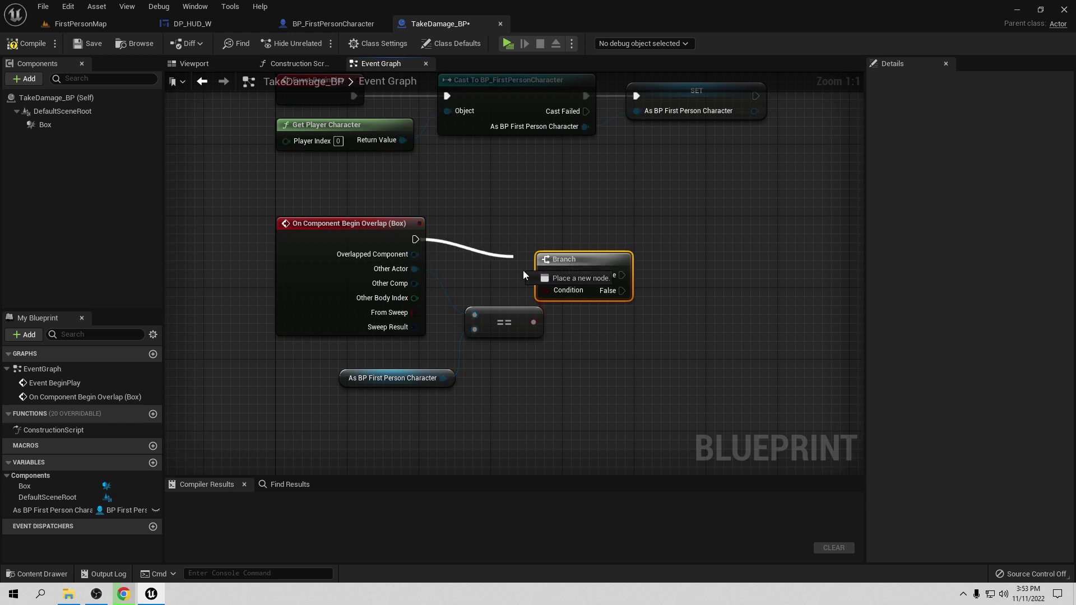
{"action": "left_click_drag", "start_coordinate": [415, 239], "coordinate": [550, 278]}
{"action": "mouse_move", "coordinate": [416, 239]}
{"action": "left_mouse_down"}
{"action": "mouse_move", "coordinate": [534, 257]}
{"action": "mouse_move", "coordinate": [610, 224]}
{"action": "left_mouse_up"}
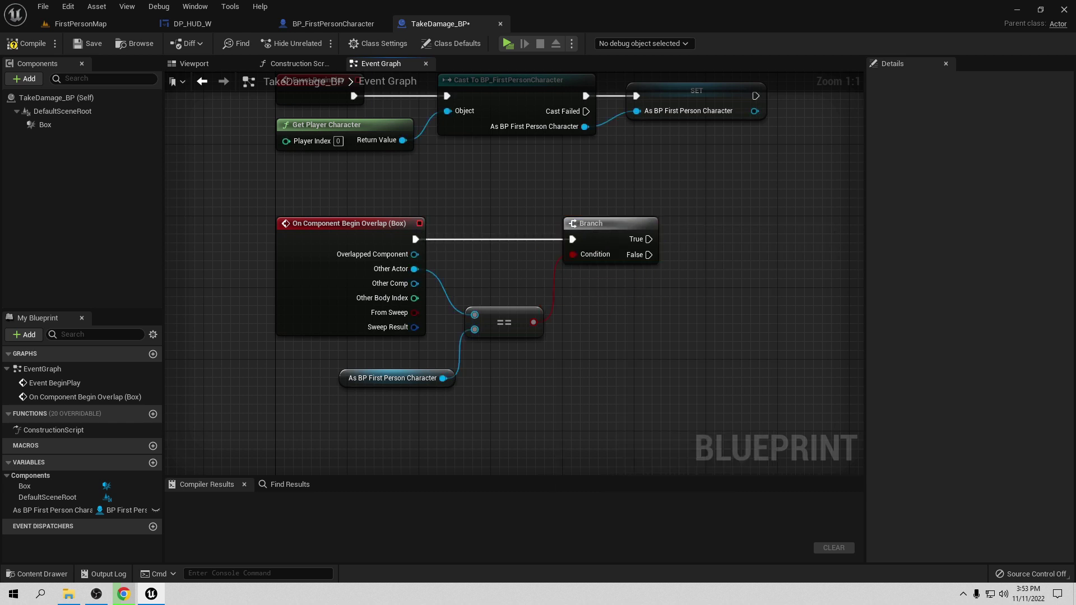
{"action": "right_click_drag", "start_coordinate": [468, 354], "coordinate": [362, 379]}
Get the character's Vida and subtract 0.25 from it.
{"action": "left_click_drag", "start_coordinate": [337, 403], "coordinate": [445, 405]}
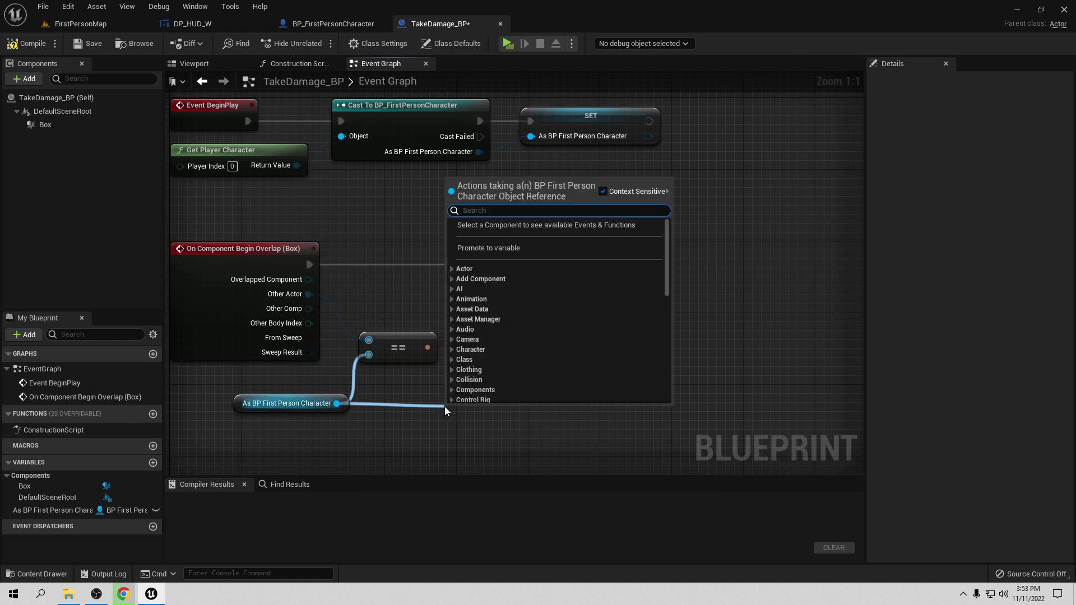
{"action": "type", "text": "get vid"}
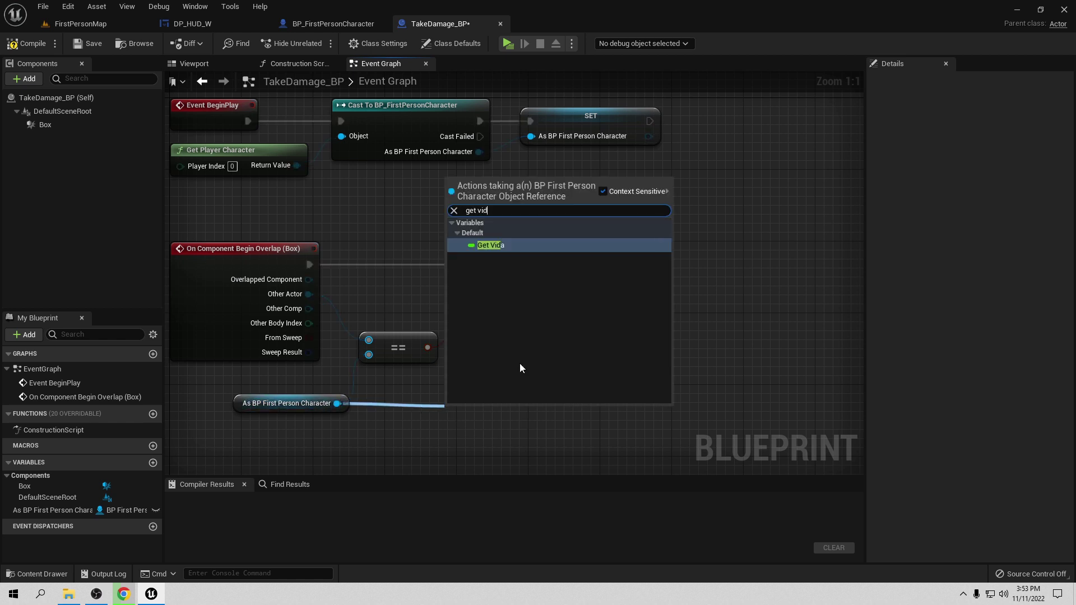
{"action": "left_click", "coordinate": [521, 250]}
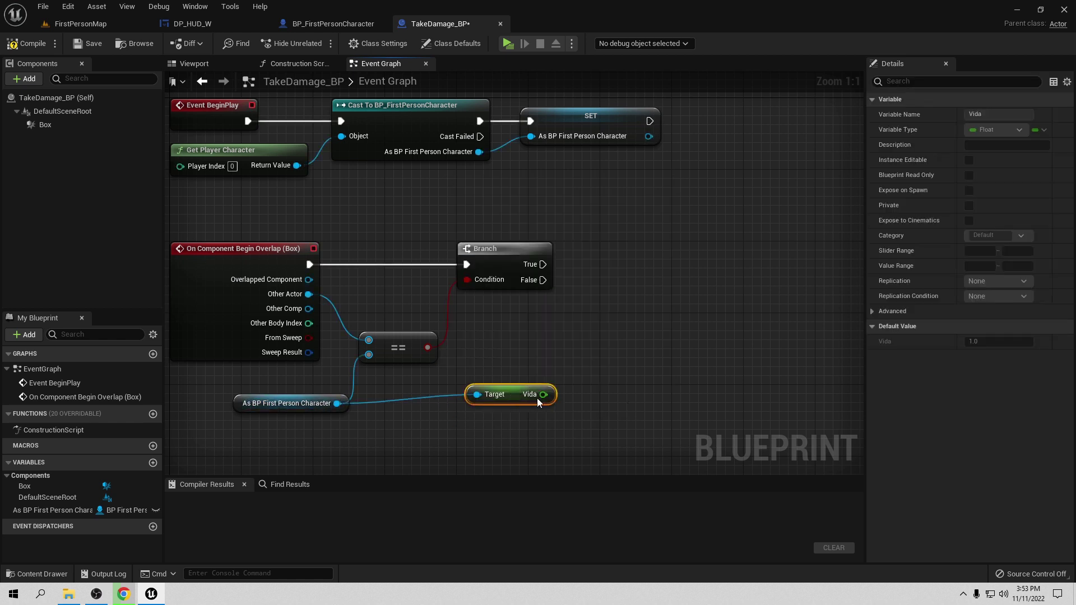
{"action": "mouse_move", "coordinate": [517, 394]}
{"action": "left_mouse_down"}
{"action": "mouse_move", "coordinate": [526, 359]}
{"action": "mouse_move", "coordinate": [592, 357]}
{"action": "left_mouse_up"}
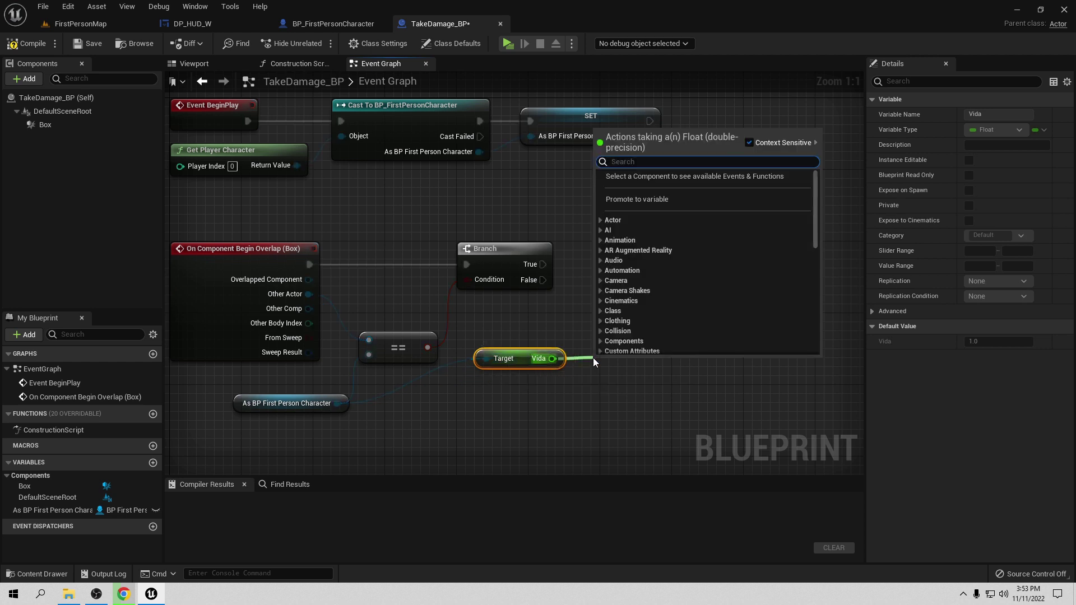
{"action": "type", "text": "-"}
{"action": "left_click", "coordinate": [657, 245]}
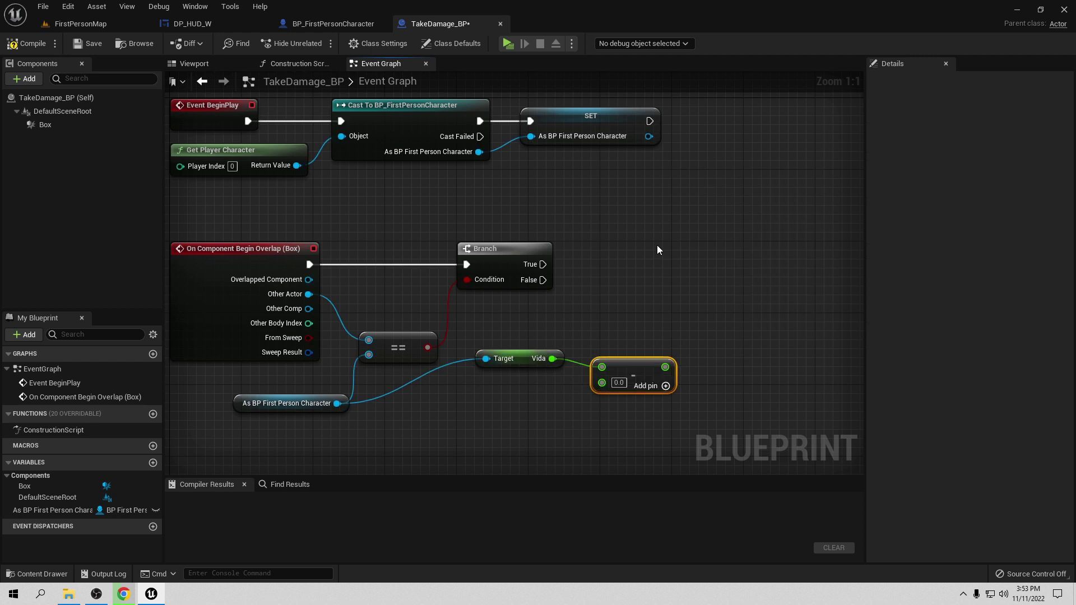
{"action": "left_click", "coordinate": [623, 383]}
{"action": "type", "text": "0.25"}
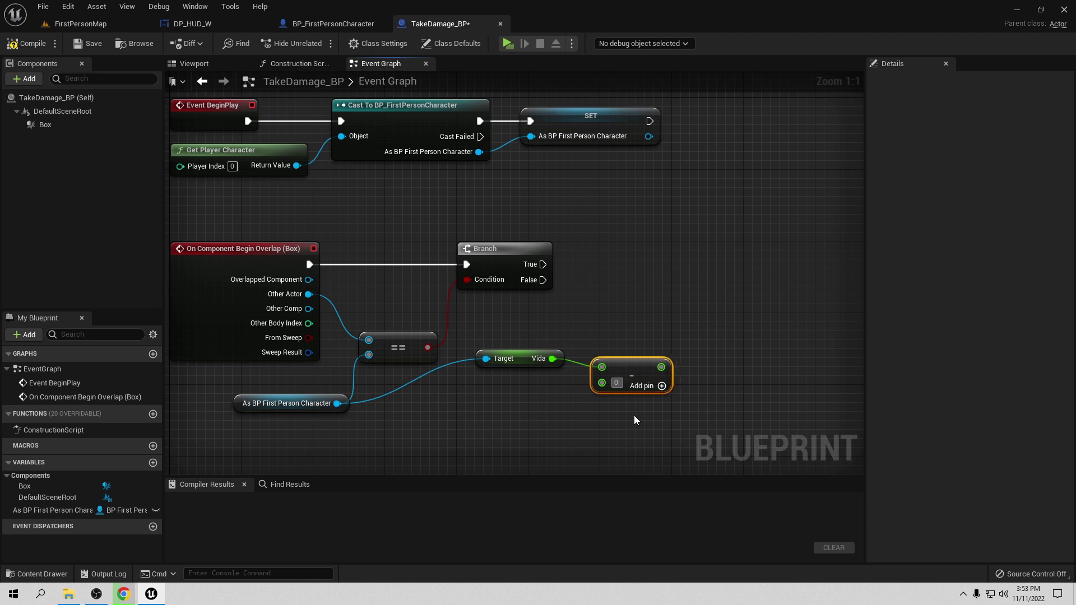
{"action": "key", "text": "Return"}
{"action": "left_click", "coordinate": [634, 416]}
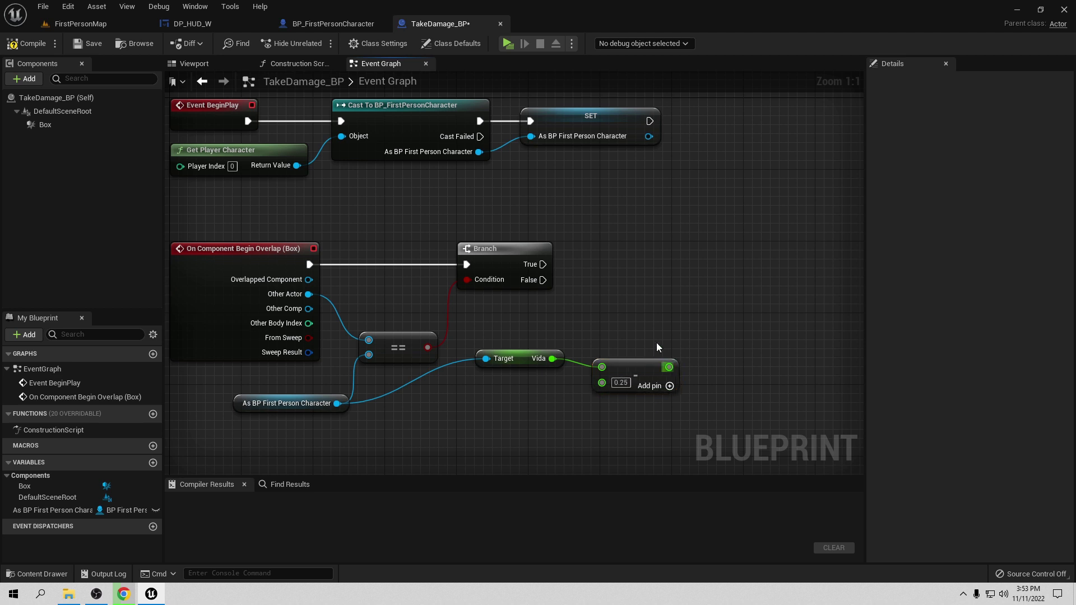
Clamp the reduced Vida between 0 and 1 and set Vida with it on the Branch's True path.
{"action": "right_click_drag", "start_coordinate": [657, 341], "coordinate": [549, 343]}
{"action": "left_click_drag", "start_coordinate": [557, 365], "coordinate": [600, 340]}
{"action": "type", "text": "c"}
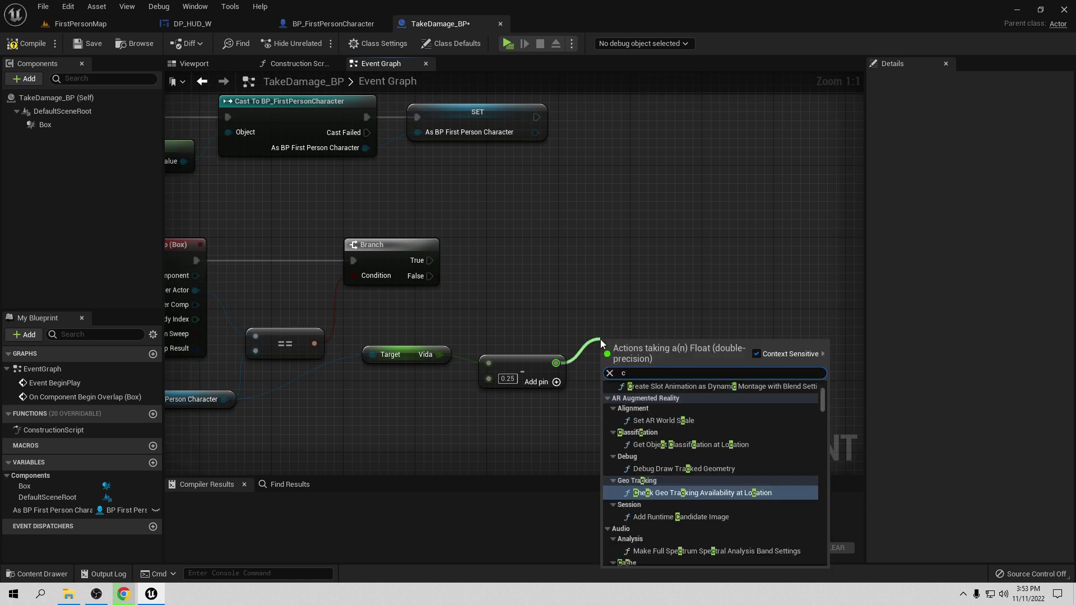
{"action": "type", "text": "lamp"}
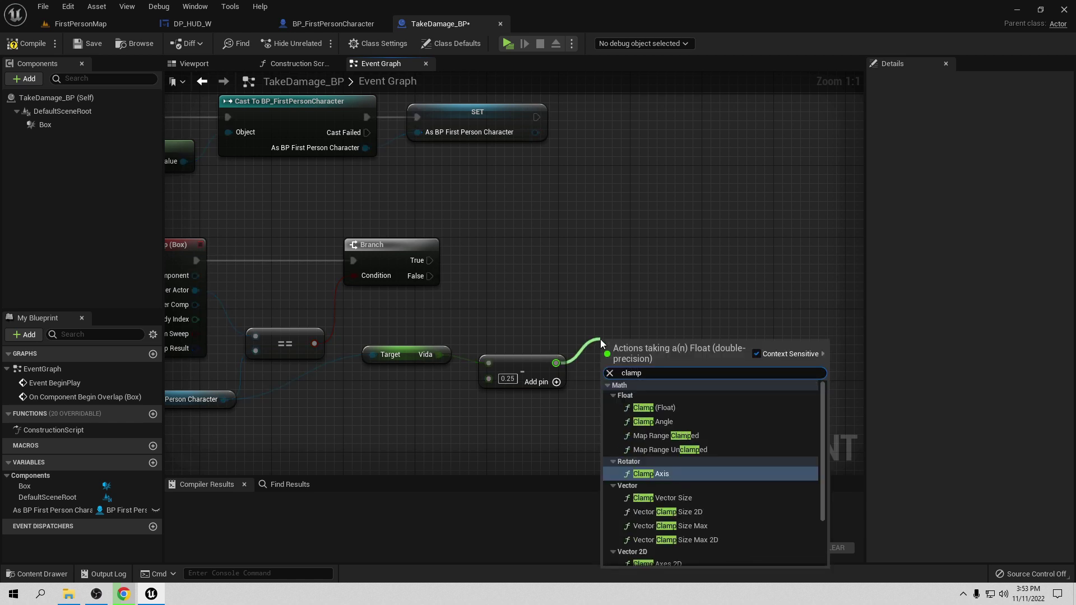
{"action": "left_click", "coordinate": [657, 405]}
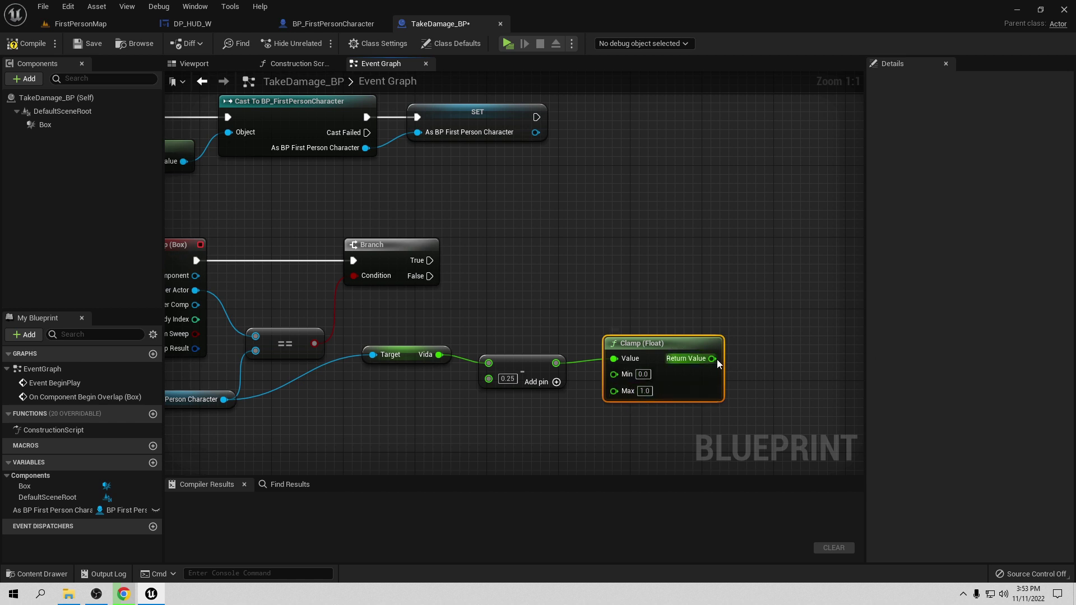
{"action": "left_click_drag", "start_coordinate": [230, 403], "coordinate": [707, 301]}
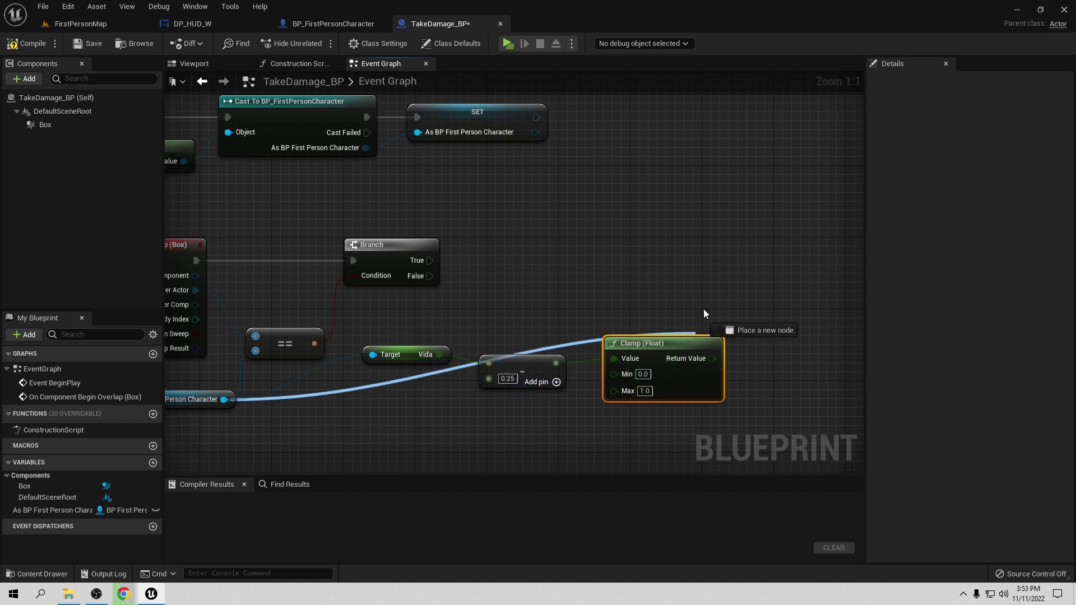
{"action": "type", "text": "set vida"}
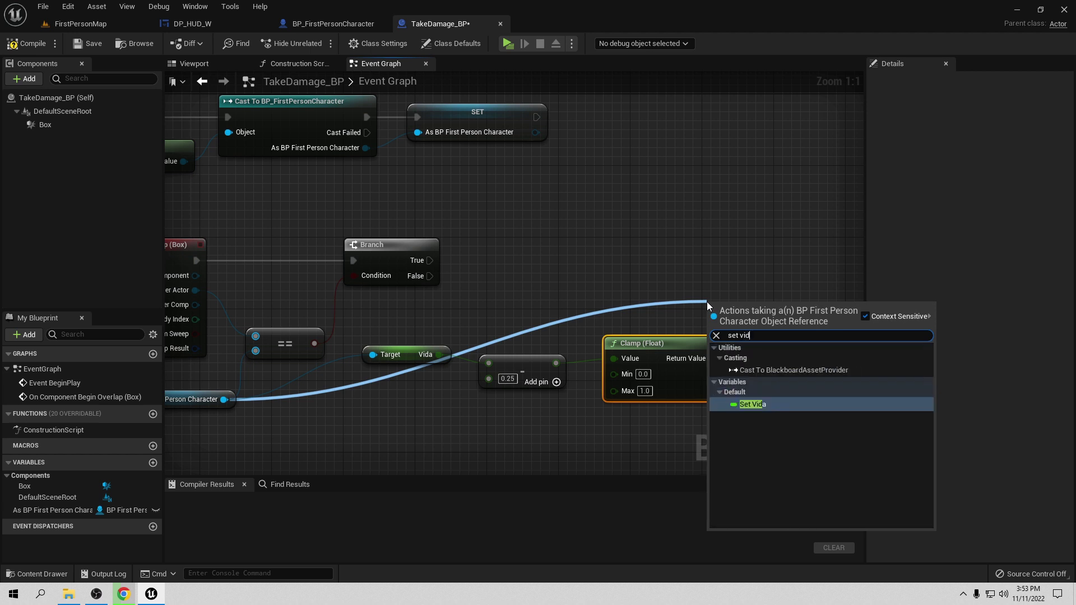
{"action": "left_click", "coordinate": [768, 372]}
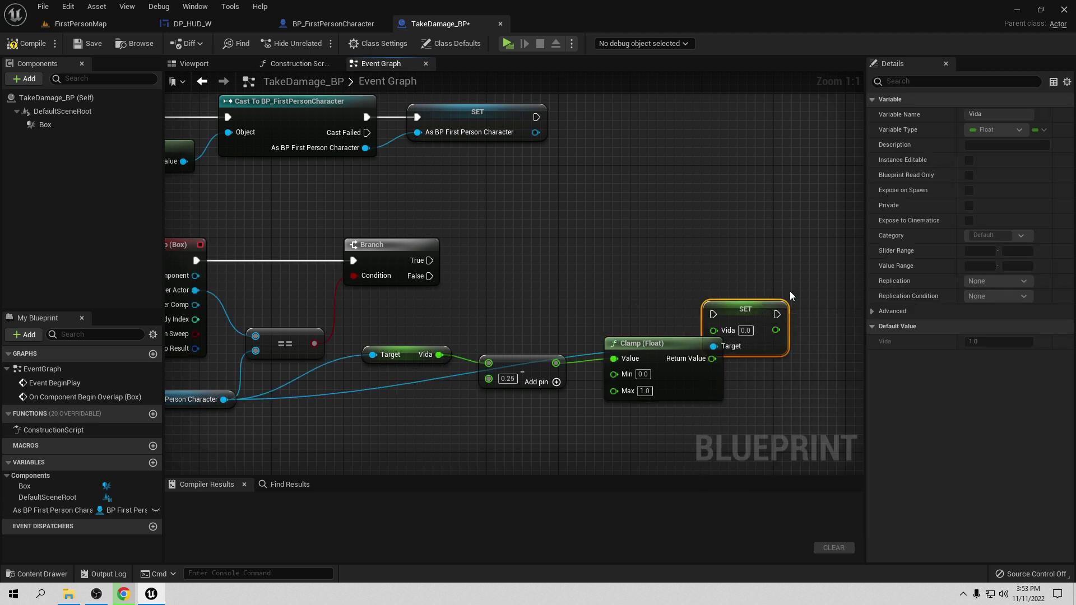
{"action": "left_click_drag", "start_coordinate": [784, 307], "coordinate": [804, 254]}
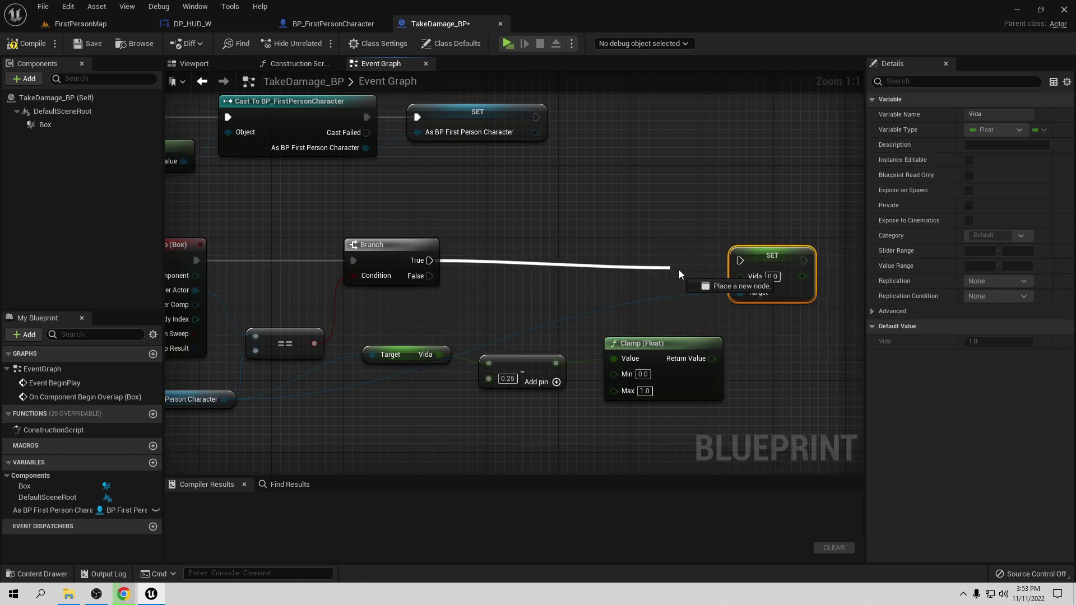
{"action": "left_click_drag", "start_coordinate": [430, 261], "coordinate": [740, 261]}
{"action": "left_click_drag", "start_coordinate": [712, 361], "coordinate": [741, 276]}
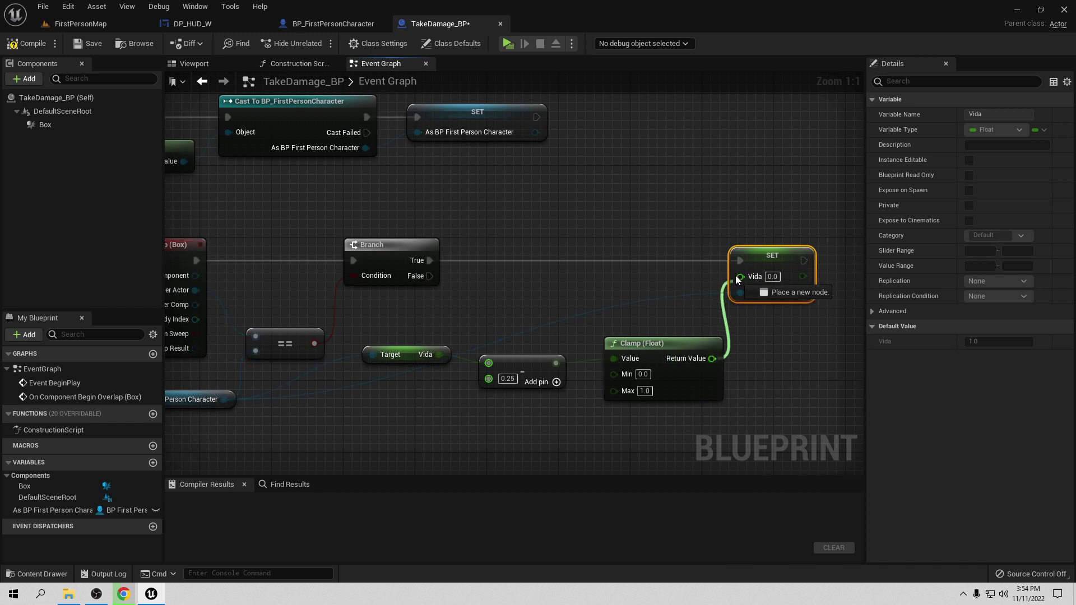
Reroute the target wire below the Clamp node and compile TakeDamage_BP.
{"action": "double_click", "coordinate": [693, 290]}
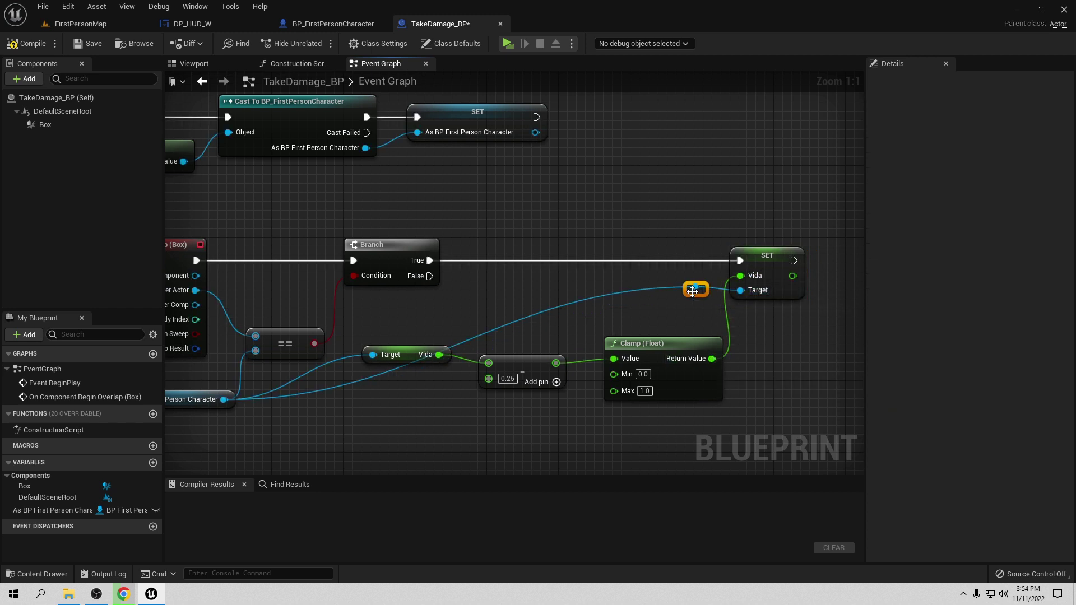
{"action": "mouse_move", "coordinate": [689, 292]}
{"action": "left_mouse_down"}
{"action": "mouse_move", "coordinate": [710, 426]}
{"action": "mouse_move", "coordinate": [709, 405]}
{"action": "left_mouse_up"}
{"action": "left_click_drag", "start_coordinate": [740, 268], "coordinate": [784, 269]}
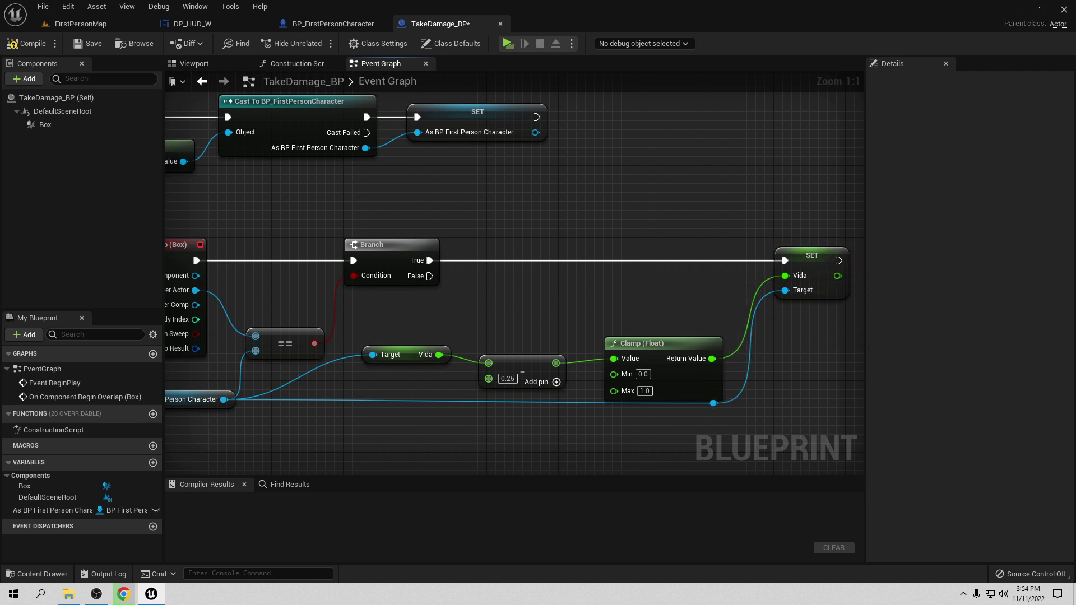
{"action": "right_click_drag", "start_coordinate": [470, 313], "coordinate": [392, 271]}
{"action": "left_click", "coordinate": [26, 43]}
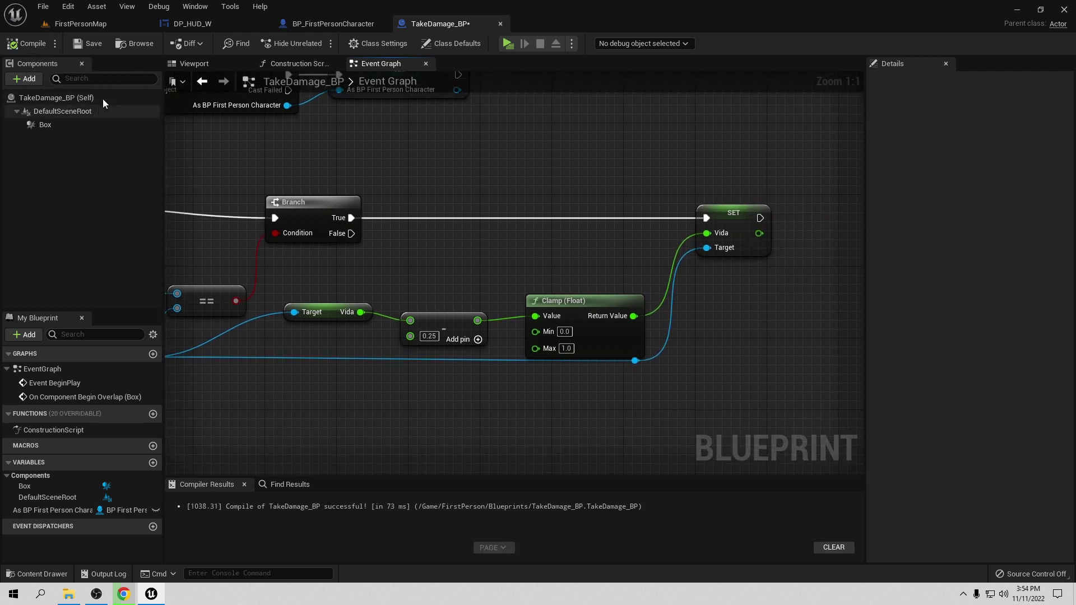
Save TakeDamage_BP, do a quick test play, and return to FirstPersonMap.
{"action": "left_click", "coordinate": [96, 35]}
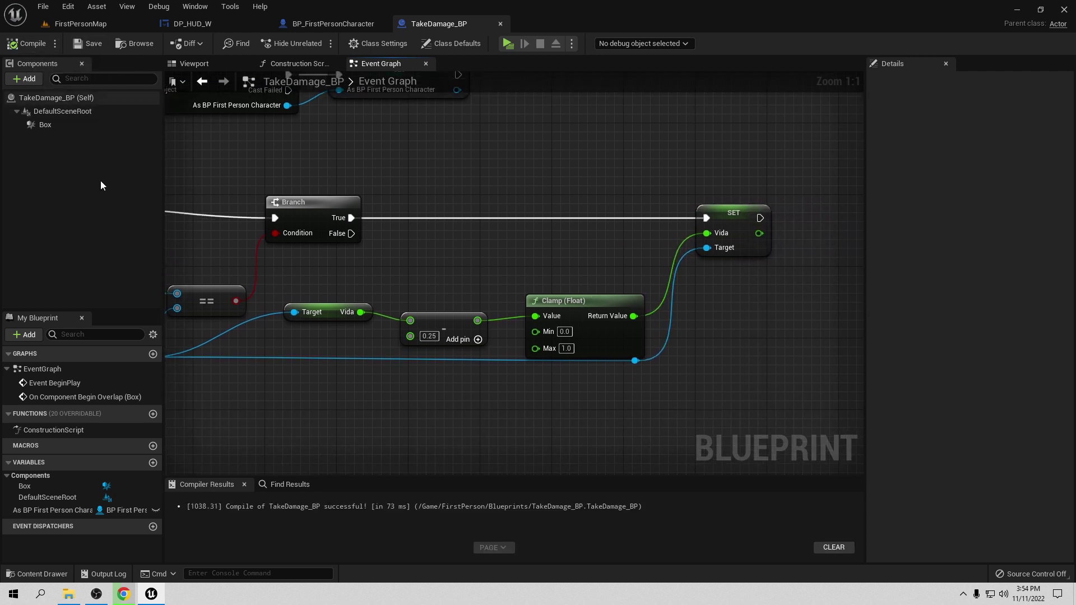
{"action": "left_click", "coordinate": [516, 45]}
{"action": "key", "text": "Escape"}
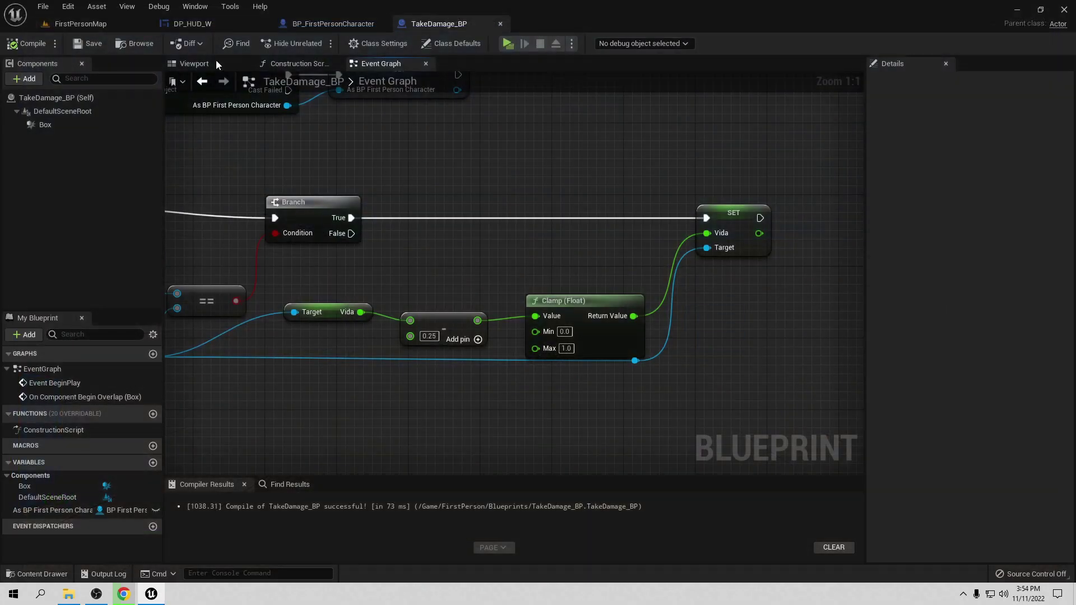
{"action": "left_click", "coordinate": [127, 22]}
Place TakeDamage_BP at the blue cube stack, scale it to 5 × 4.5 × 2, and play.
{"action": "left_click_drag", "start_coordinate": [349, 461], "coordinate": [431, 274]}
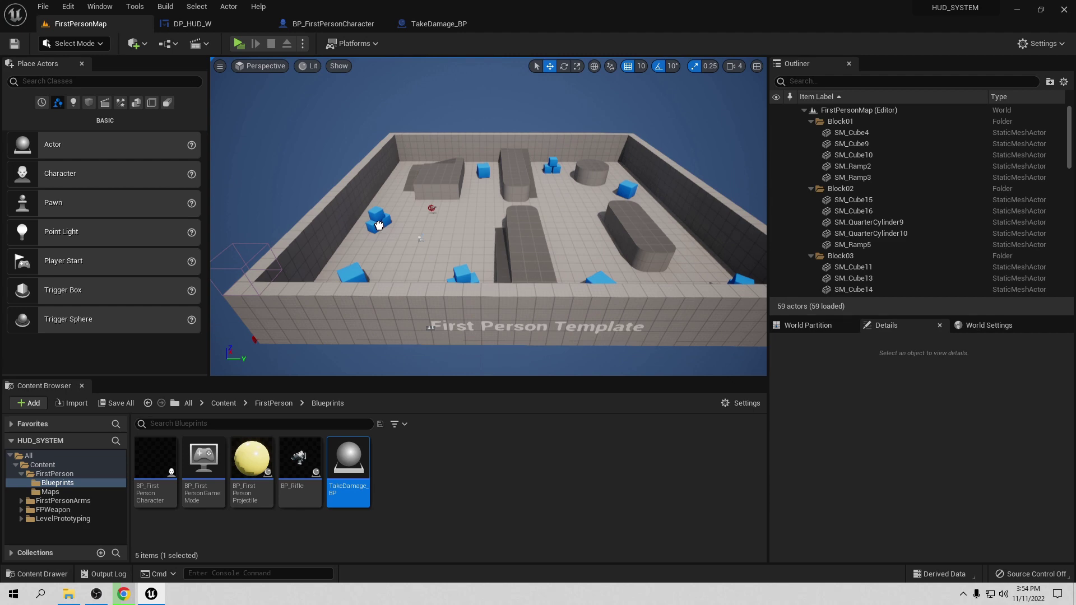
{"action": "left_click_drag", "start_coordinate": [378, 224], "coordinate": [372, 226]}
{"action": "scroll", "coordinate": [237, 242], "scroll_direction": "up", "scroll_amount": 10}
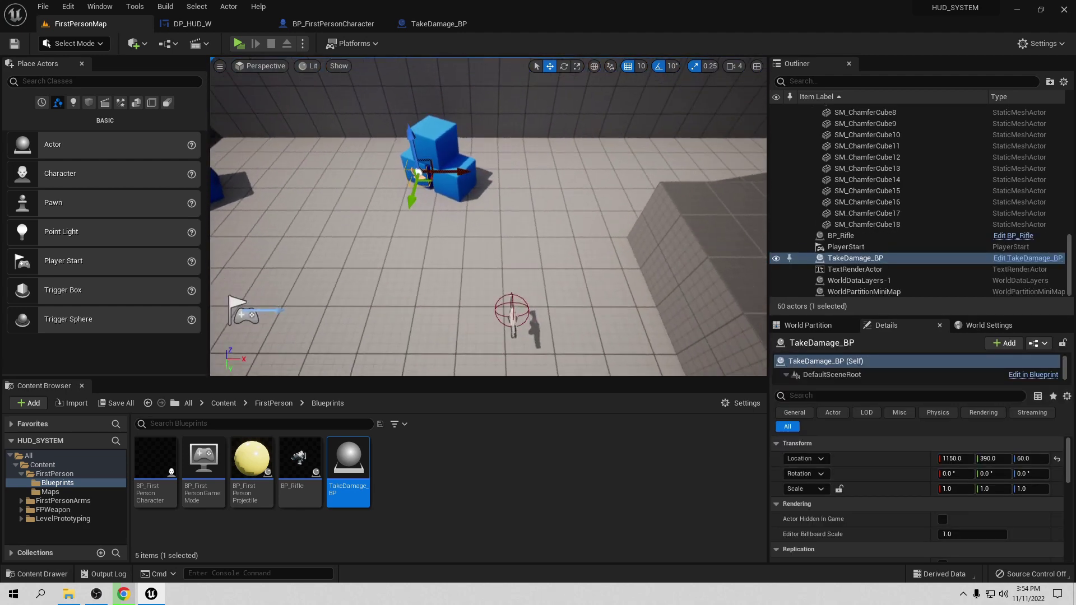
{"action": "key", "text": "f"}
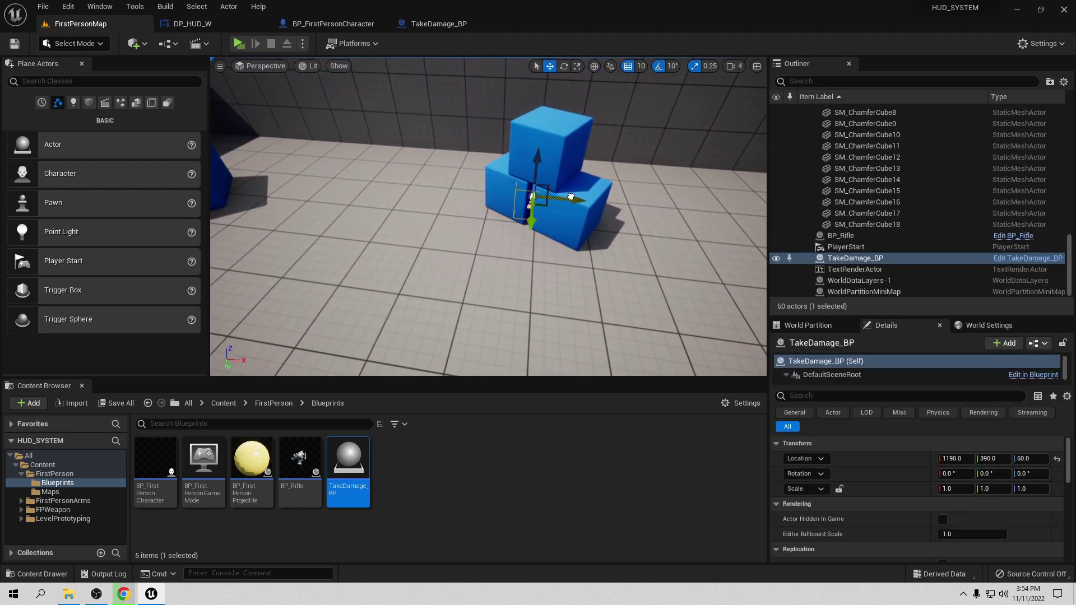
{"action": "left_click_drag", "start_coordinate": [574, 196], "coordinate": [592, 65], "text": "alt"}
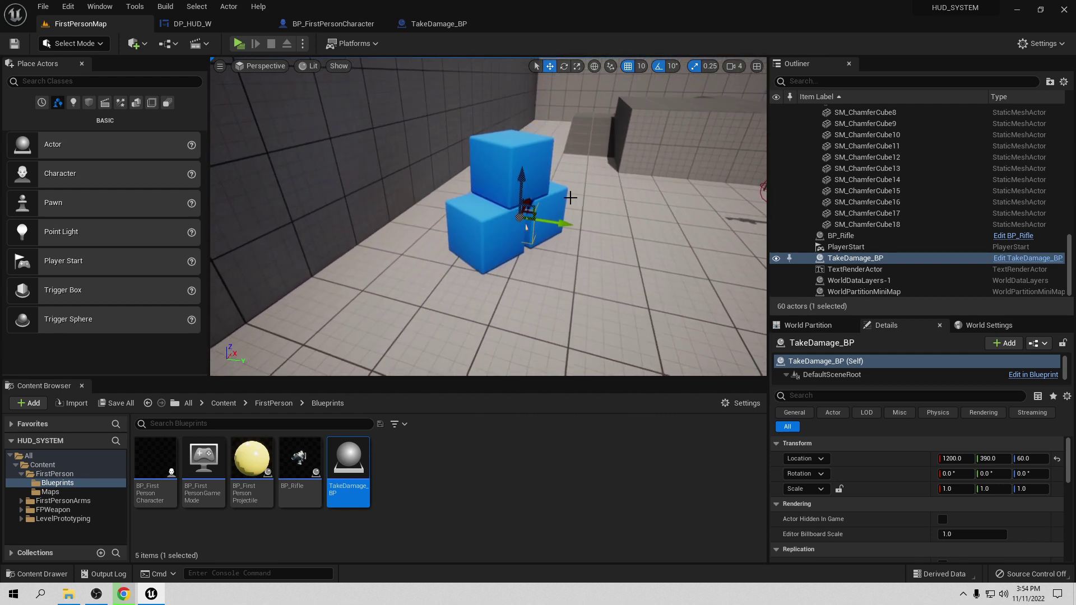
{"action": "left_click", "coordinate": [577, 66]}
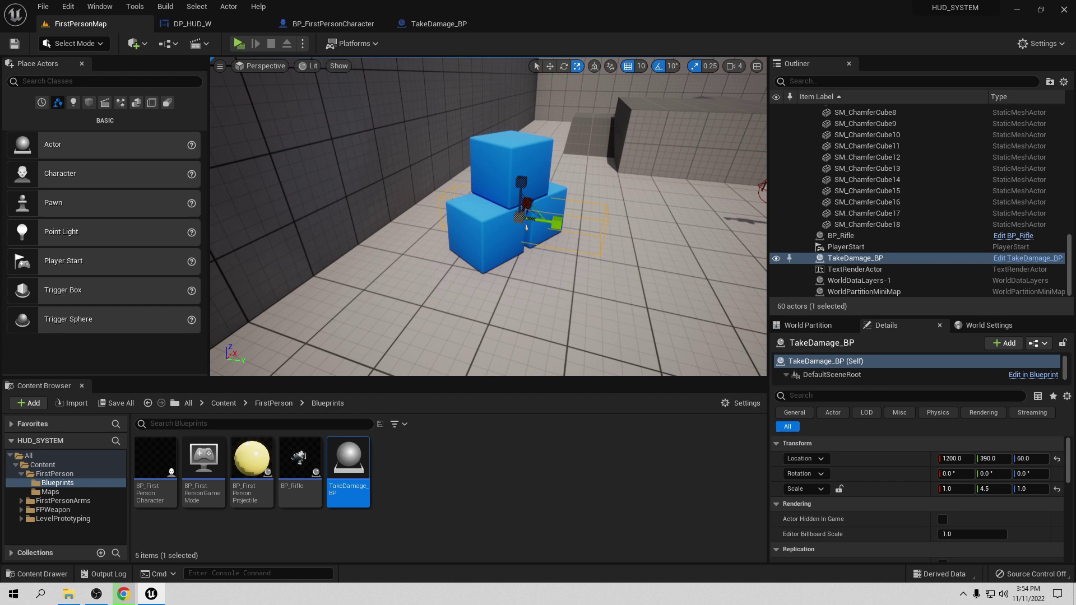
{"action": "left_click_drag", "start_coordinate": [526, 225], "coordinate": [587, 217], "text": "alt"}
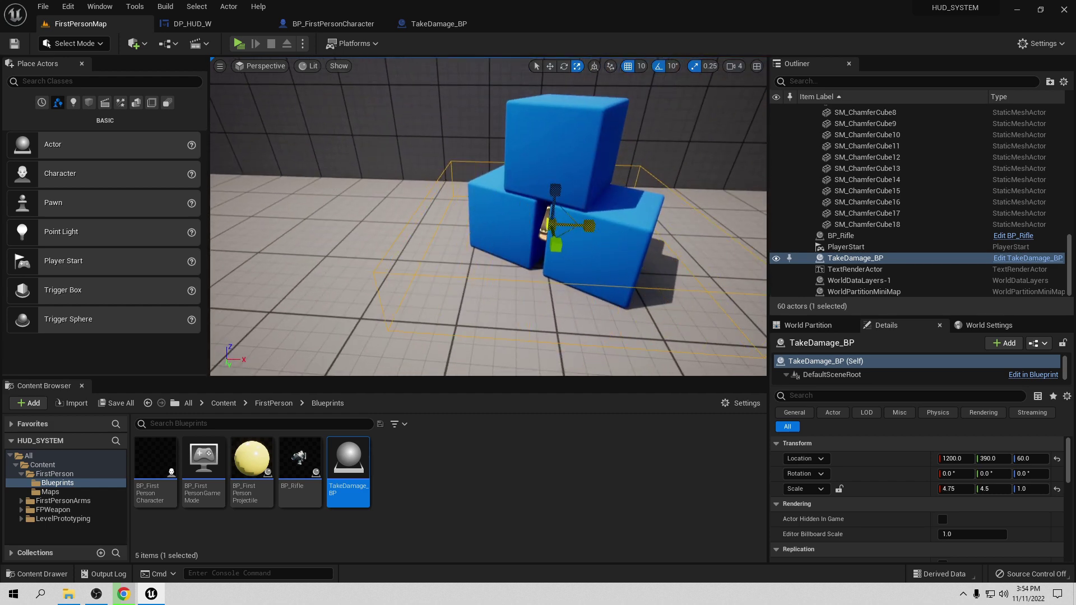
{"action": "right_click_drag", "start_coordinate": [596, 235], "coordinate": [578, 161], "text": "alt"}
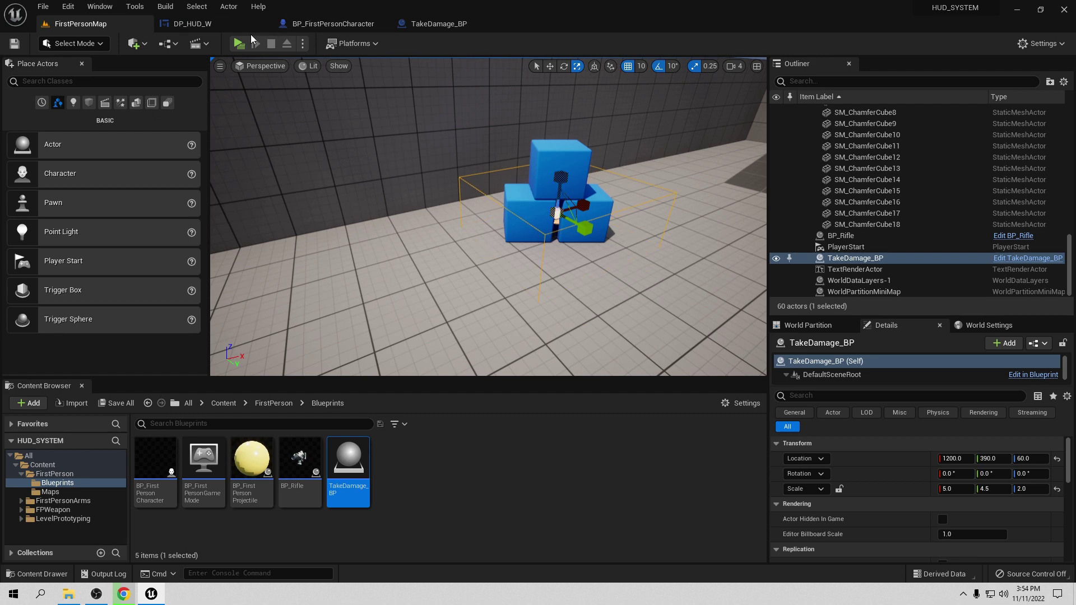
{"action": "left_click", "coordinate": [238, 43]}
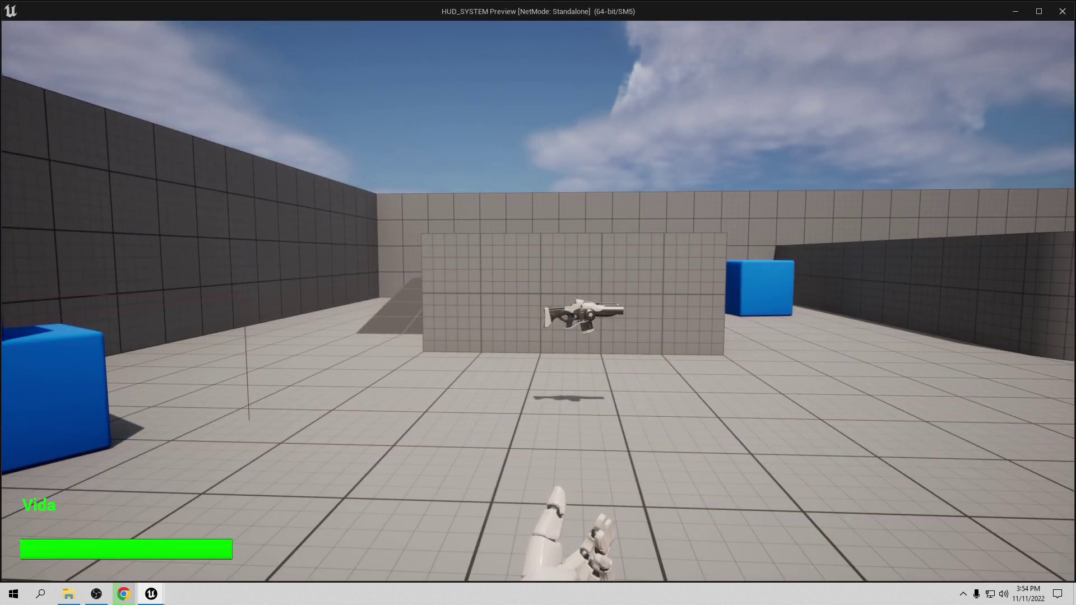
Grab the rifle and stay in the cube-stack damage zone until Vida empties, then stop playing.
{"action": "key", "text": "w"}
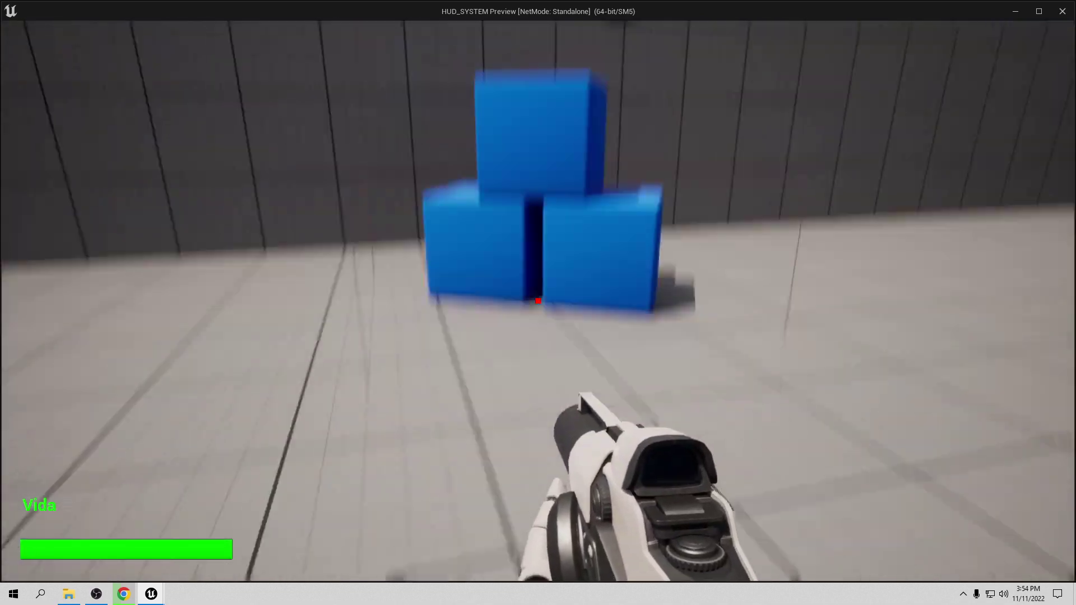
{"action": "key", "text": "s"}
{"action": "key", "text": "w"}
{"action": "key", "text": "s"}
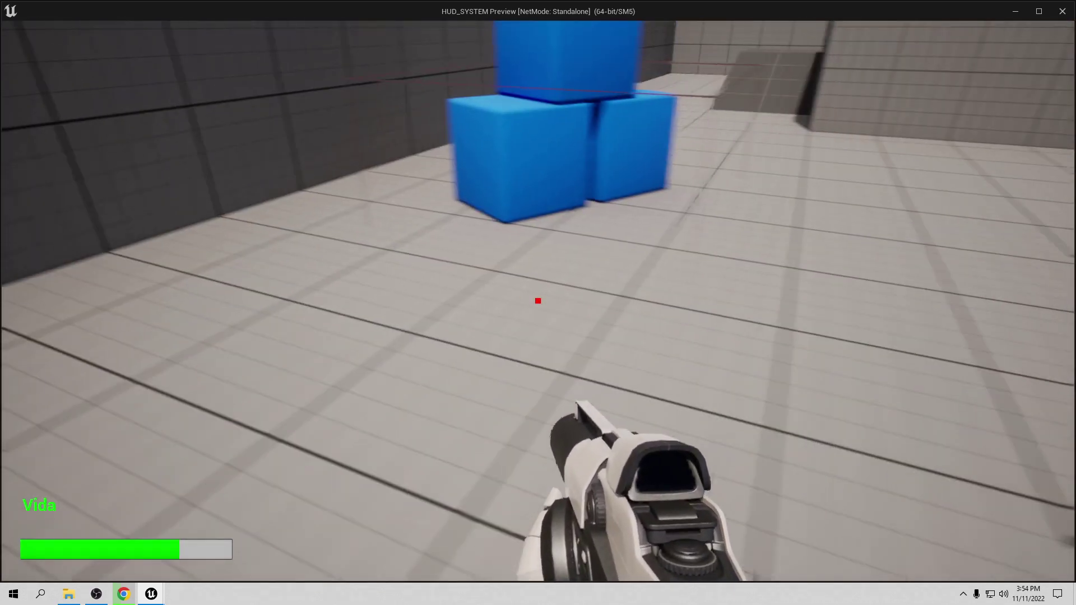
{"action": "key", "text": "w"}
{"action": "key", "text": "s"}
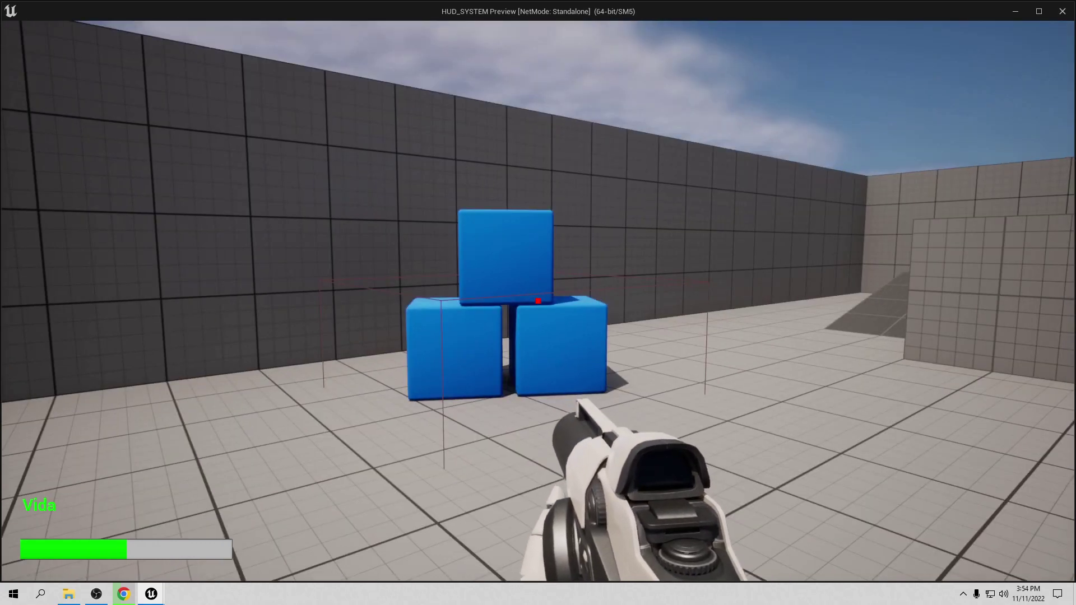
{"action": "key", "text": "w"}
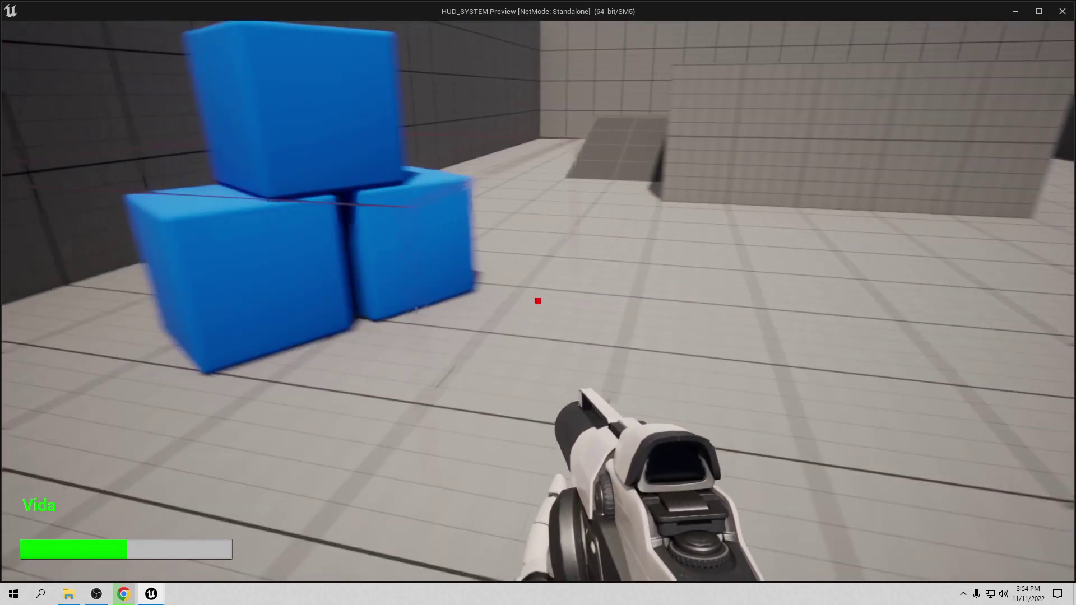
{"action": "key", "text": "s"}
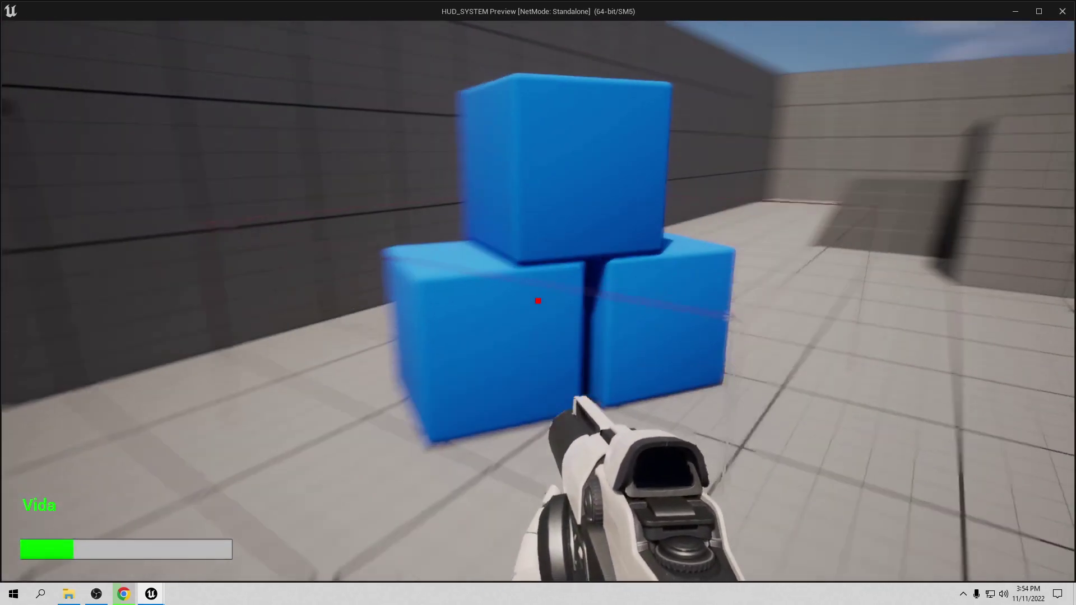
{"action": "key", "text": "w"}
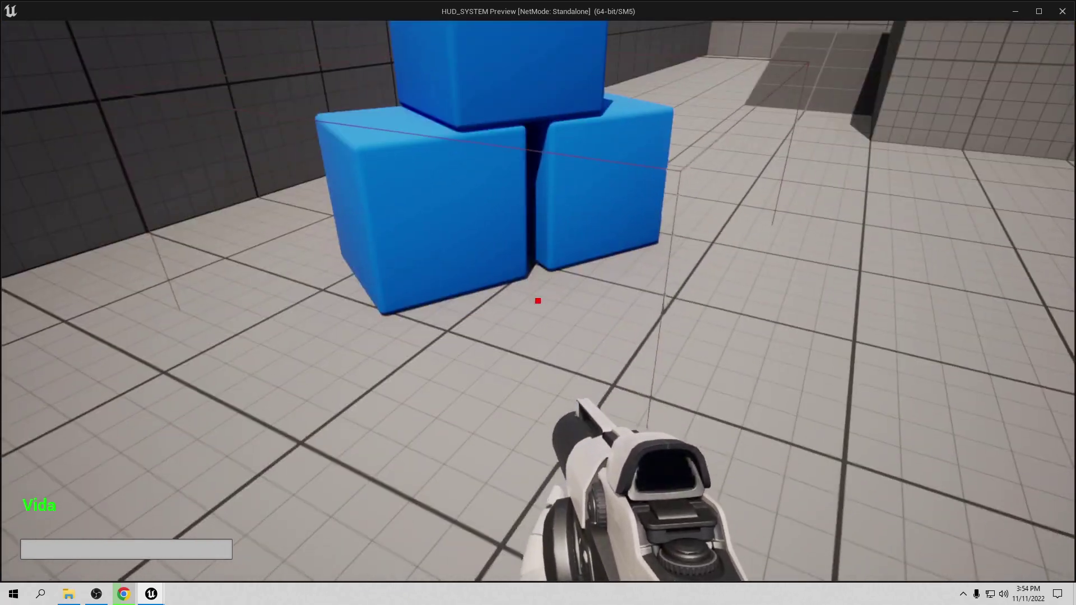
{"action": "key", "text": "s"}
{"action": "key", "text": "w"}
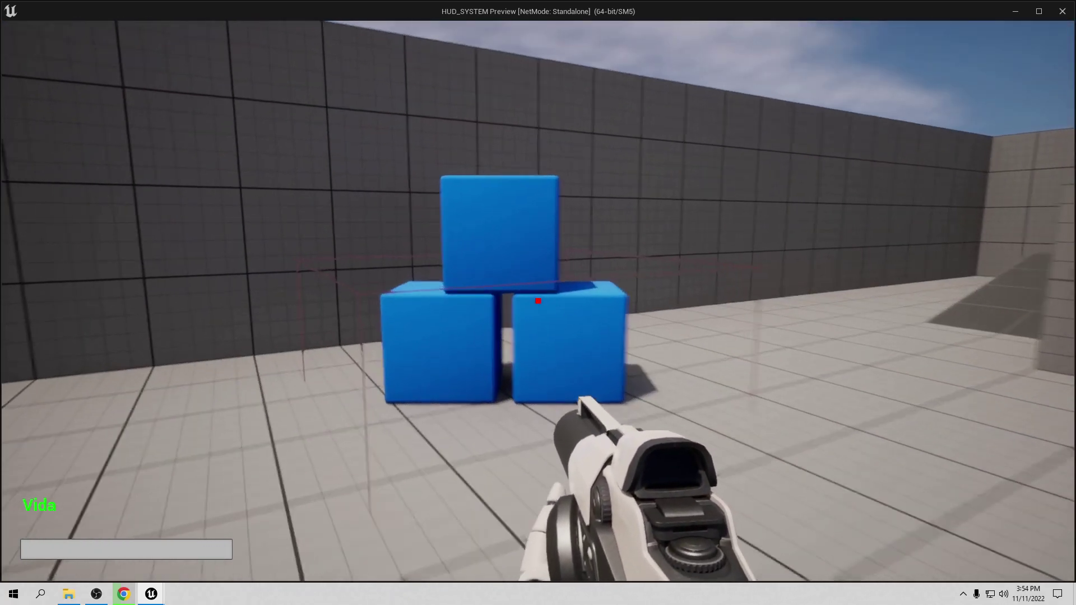
{"action": "key", "text": "s"}
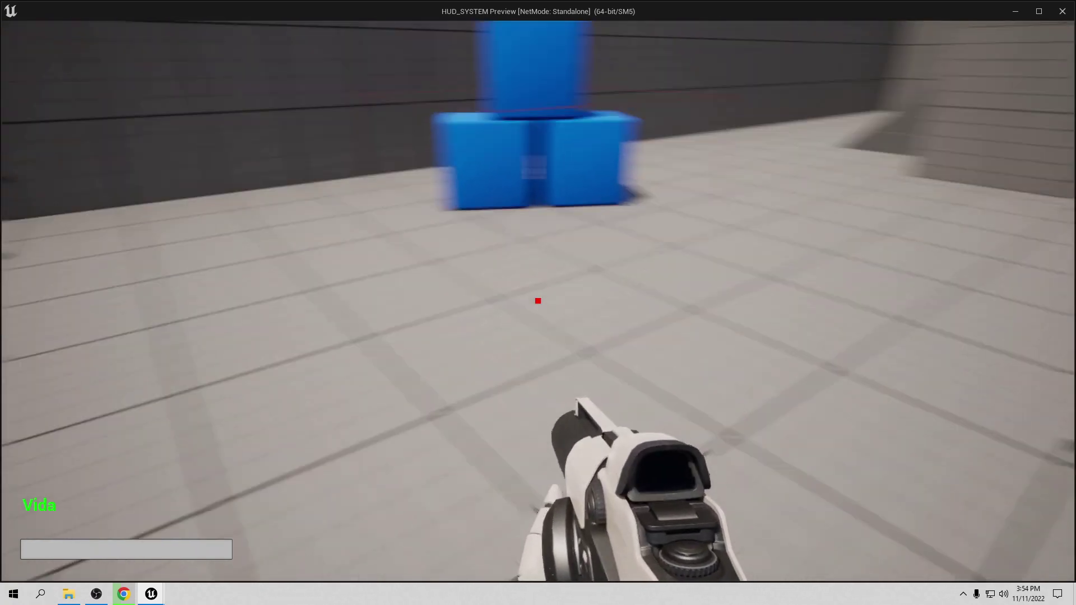
{"action": "key", "text": "w"}
{"action": "key", "text": "s"}
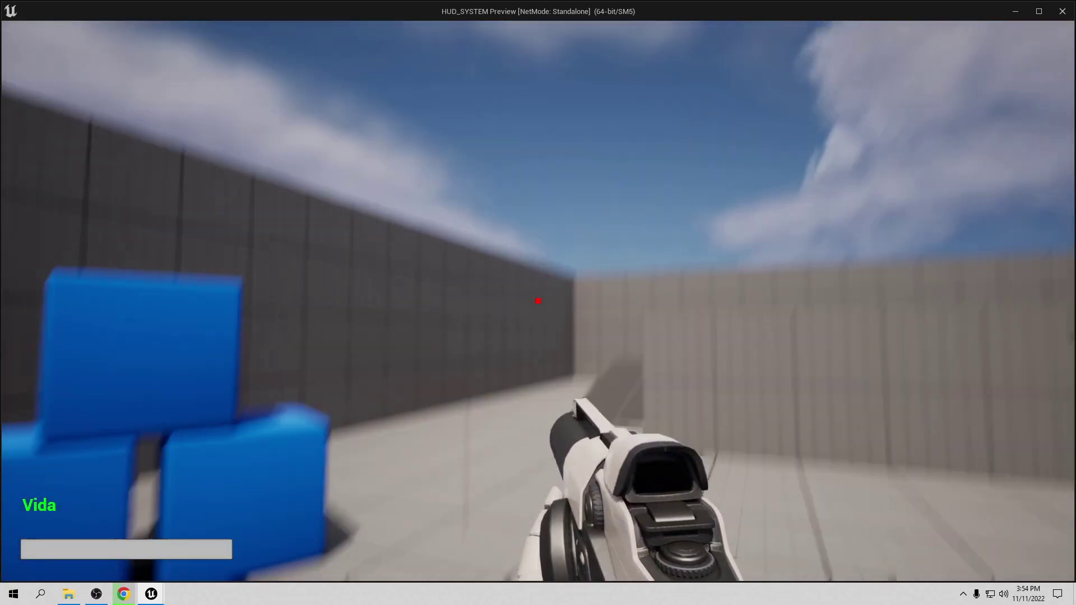
{"action": "key", "text": "s"}
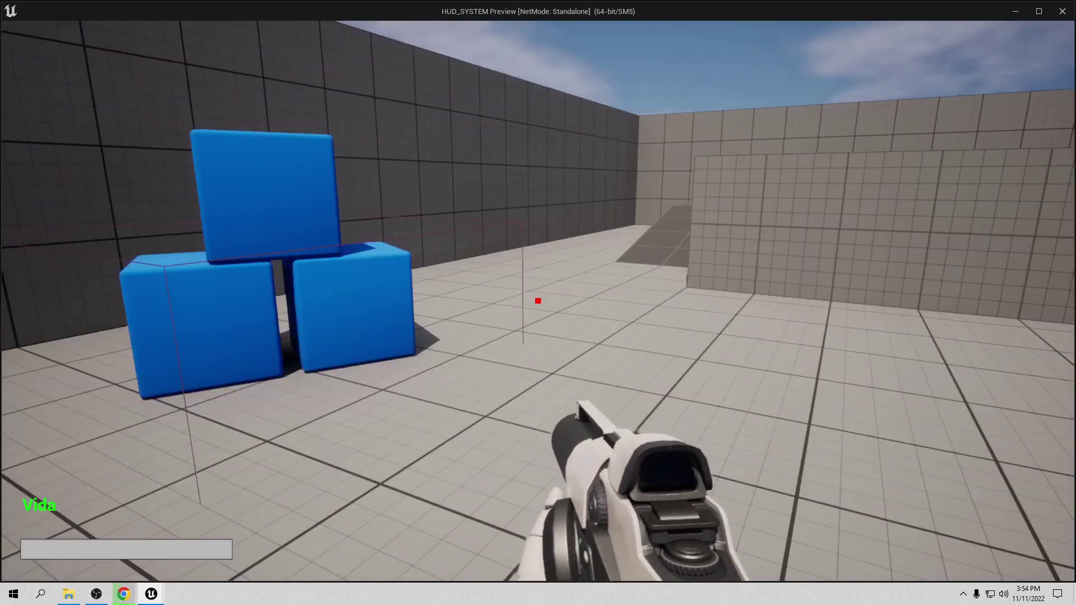
{"action": "key", "text": "Escape"}
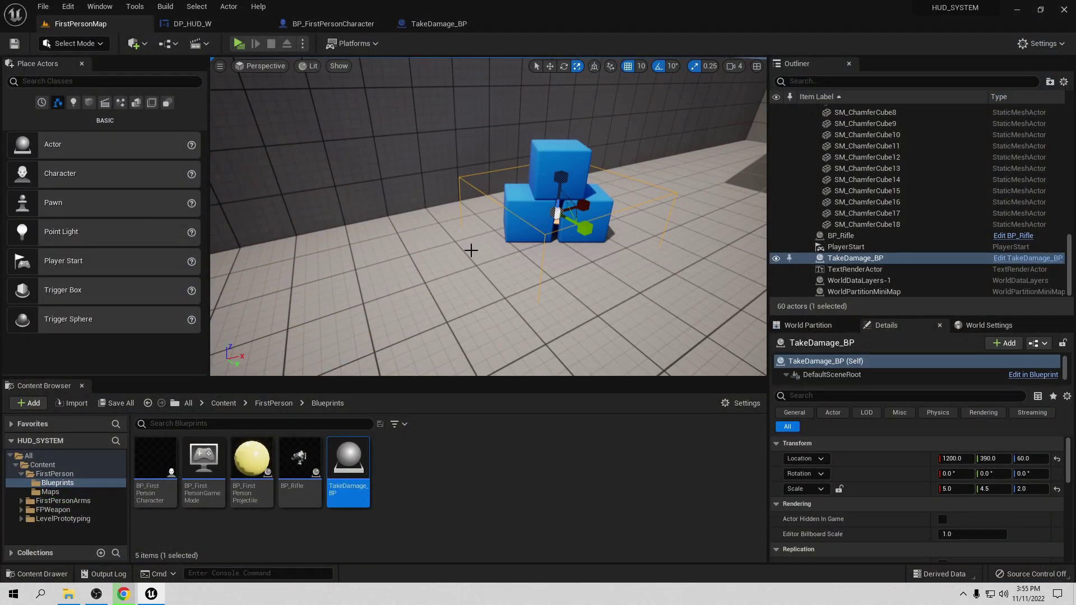
In DP_HUD_W's Designer, bind the Vida text's Visibility to a new GetVisibility_0 function.
{"action": "left_click", "coordinate": [192, 24]}
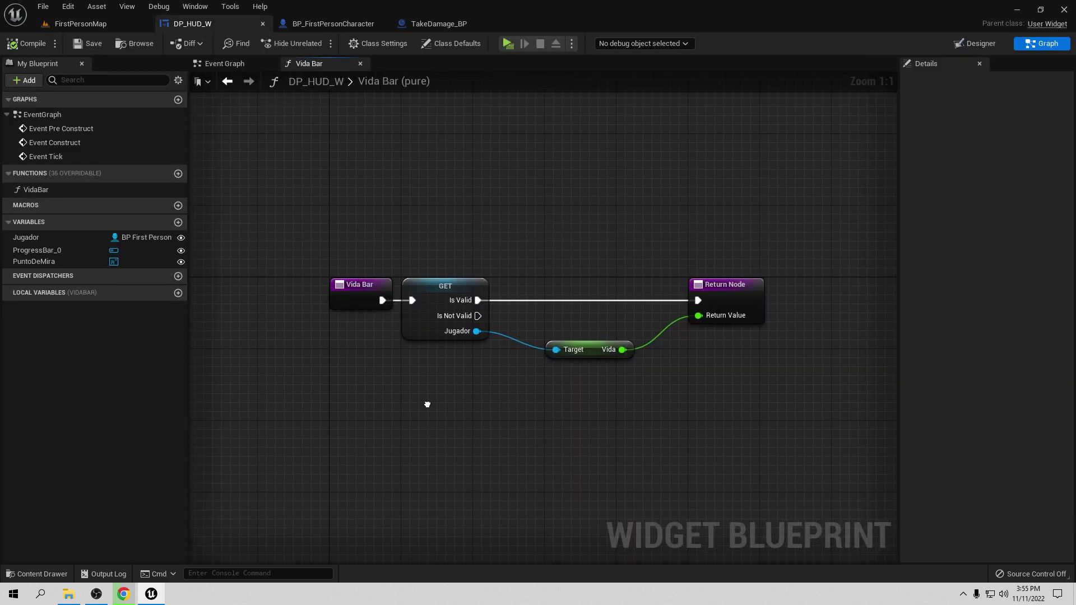
{"action": "left_click", "coordinate": [990, 44]}
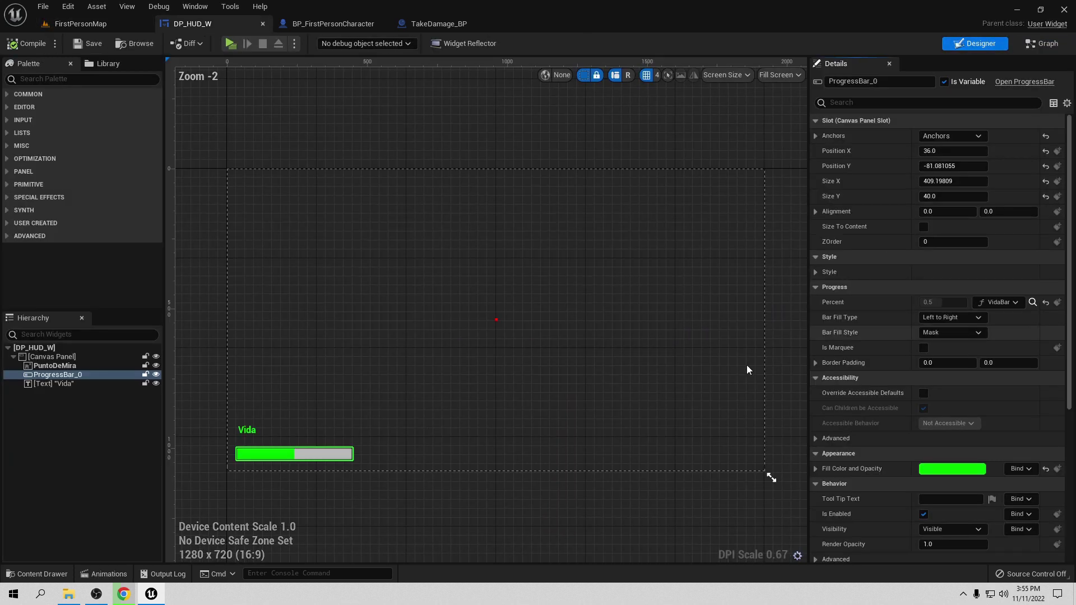
{"action": "left_click", "coordinate": [259, 436]}
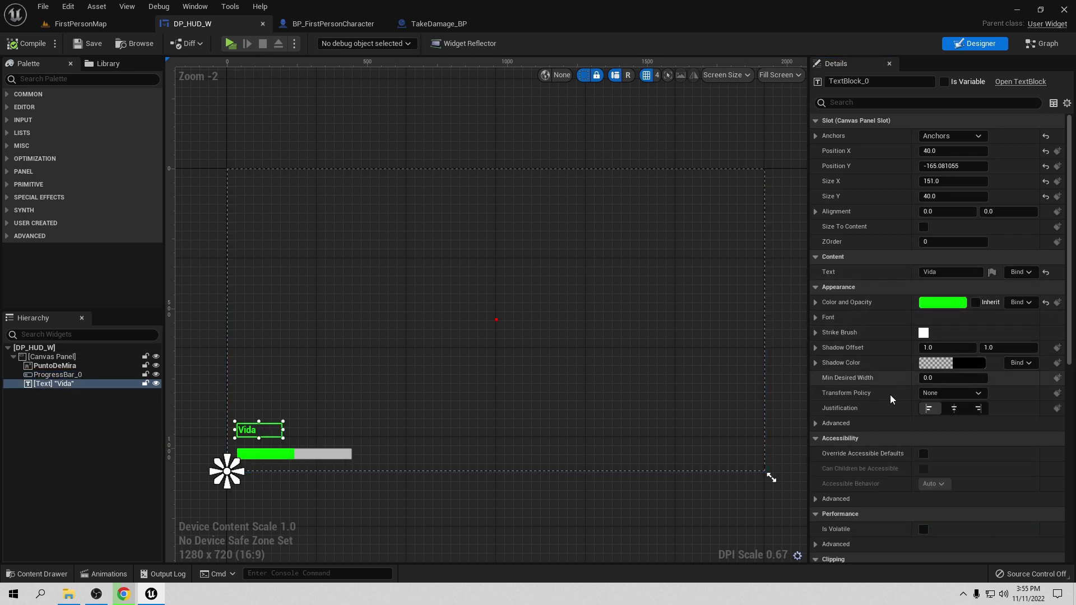
{"action": "scroll", "coordinate": [890, 401], "scroll_direction": "down", "scroll_amount": 2}
{"action": "scroll", "coordinate": [891, 411], "scroll_direction": "down", "scroll_amount": 2}
{"action": "scroll", "coordinate": [891, 412], "scroll_direction": "down", "scroll_amount": 1}
{"action": "scroll", "coordinate": [891, 410], "scroll_direction": "down", "scroll_amount": 1}
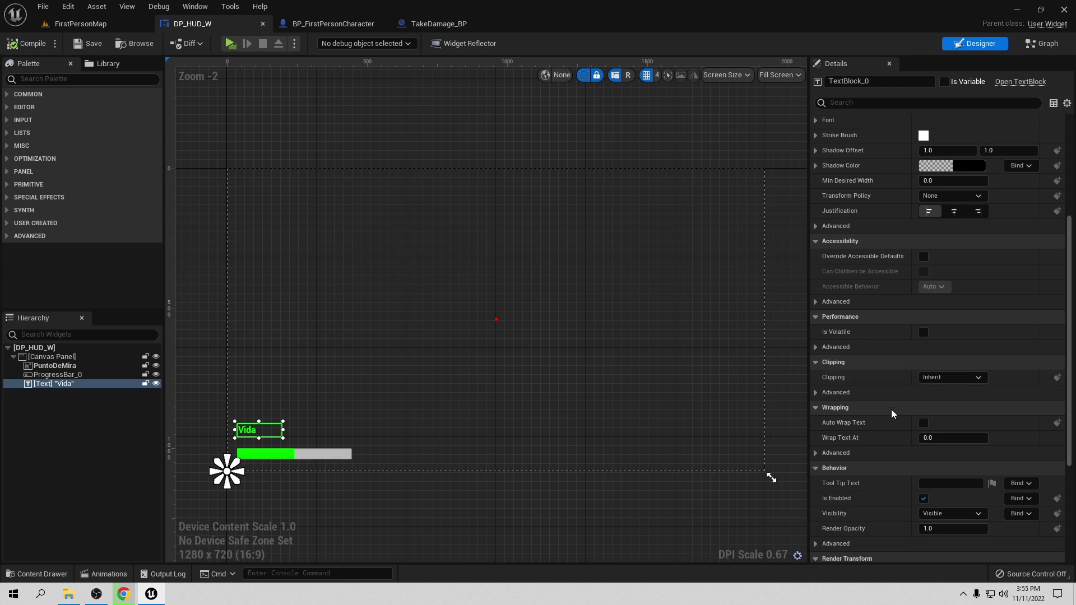
{"action": "scroll", "coordinate": [892, 414], "scroll_direction": "down", "scroll_amount": 1}
{"action": "scroll", "coordinate": [864, 464], "scroll_direction": "down", "scroll_amount": 1}
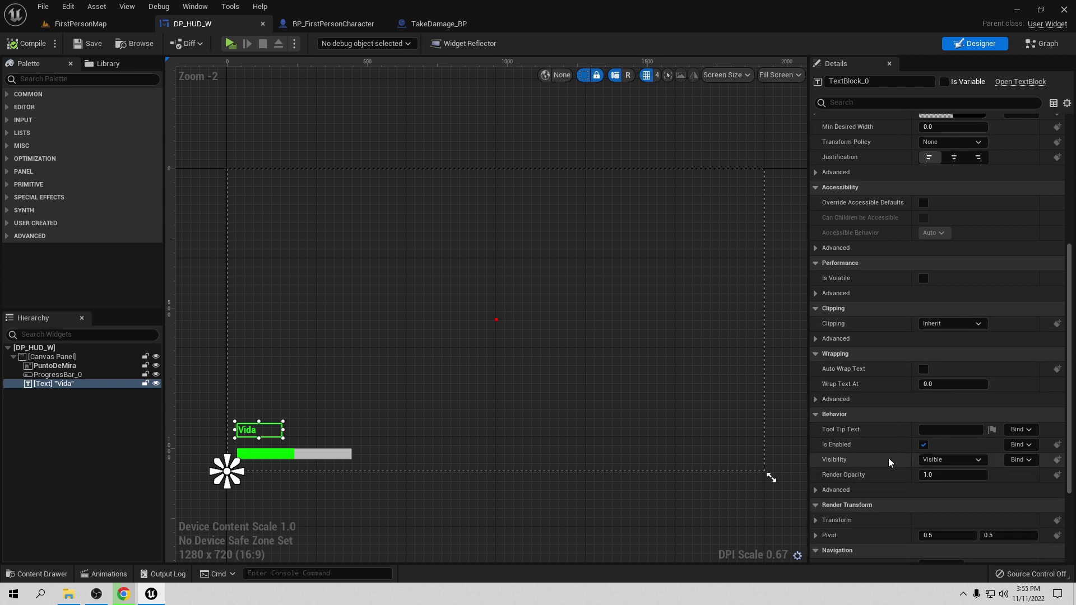
{"action": "left_click", "coordinate": [1018, 461]}
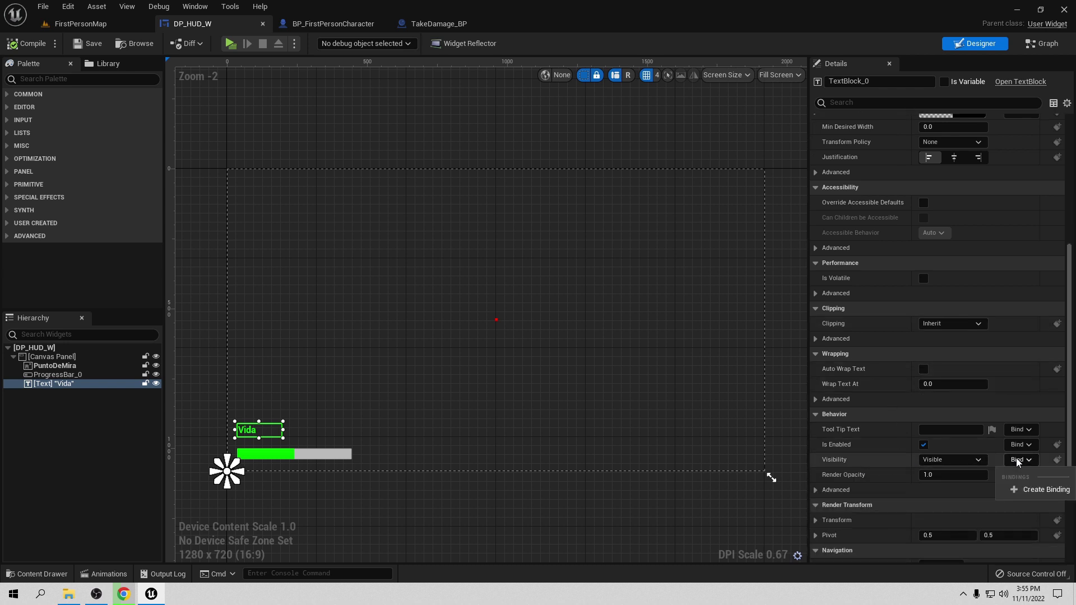
{"action": "left_click", "coordinate": [1031, 488]}
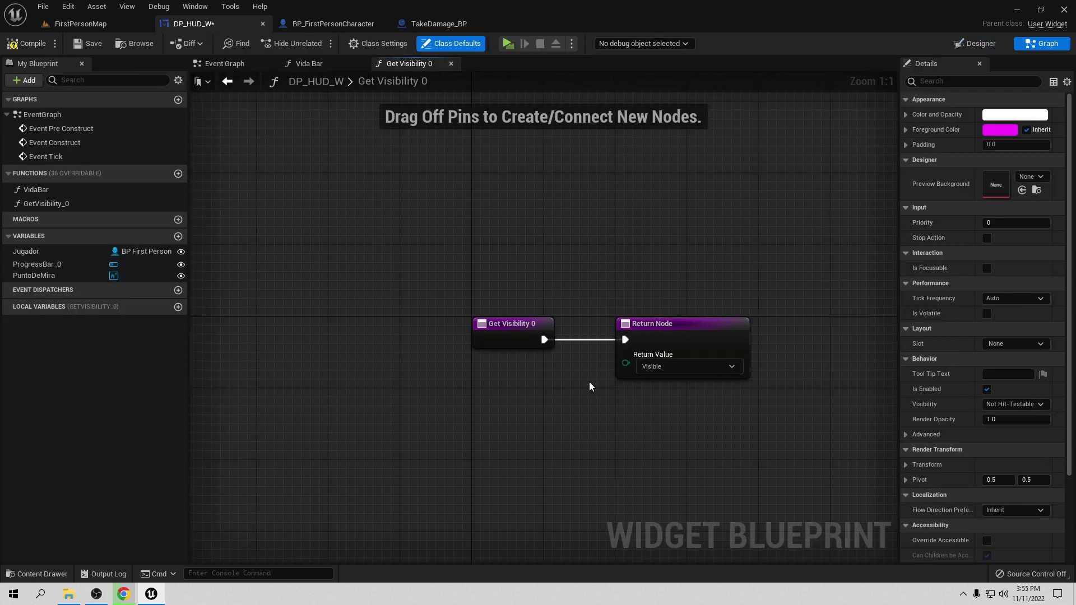
Add a validated Jugador get wired into GetVisibility_0's execution line.
{"action": "left_click_drag", "start_coordinate": [506, 341], "coordinate": [371, 340]}
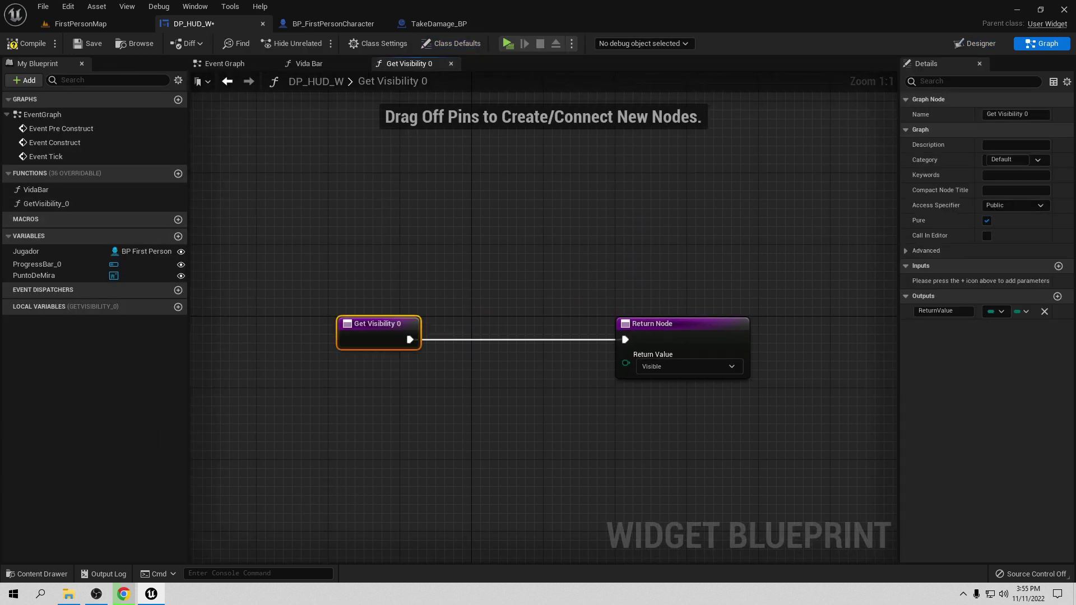
{"action": "right_click_drag", "start_coordinate": [403, 348], "coordinate": [406, 305]}
{"action": "left_click_drag", "start_coordinate": [50, 251], "coordinate": [435, 369]}
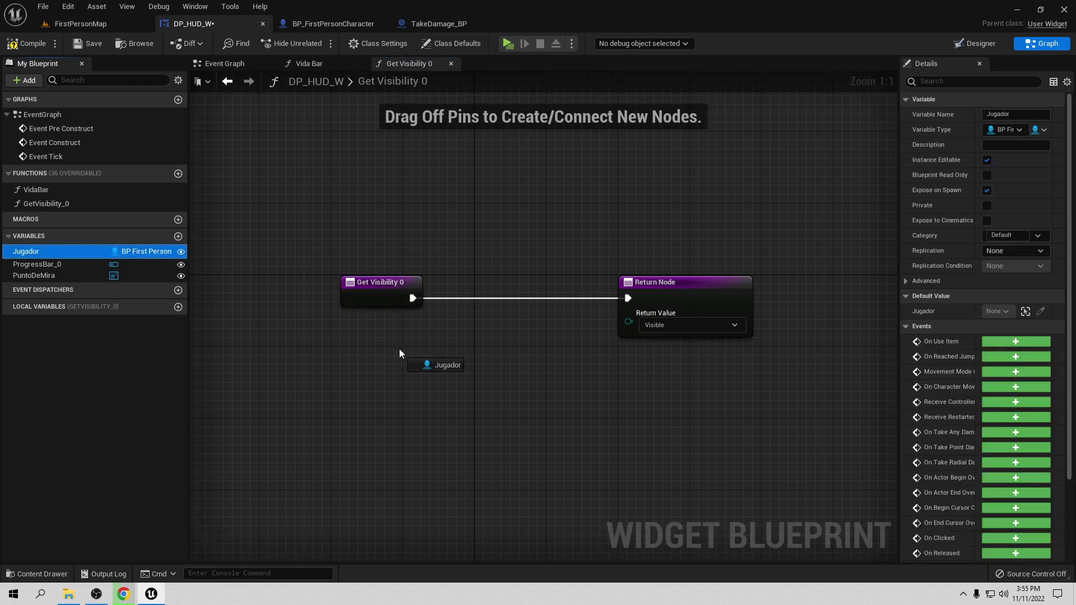
{"action": "left_click", "coordinate": [435, 371]}
{"action": "right_click", "coordinate": [420, 362]}
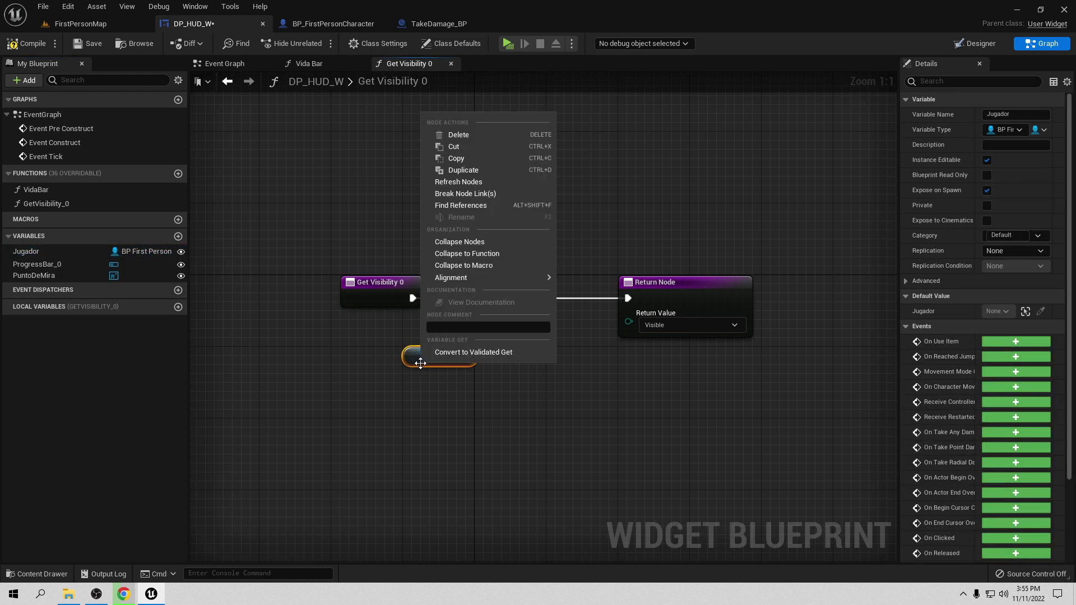
{"action": "left_click", "coordinate": [466, 352]}
{"action": "mouse_move", "coordinate": [432, 366]}
{"action": "left_mouse_down"}
{"action": "mouse_move", "coordinate": [467, 293]}
{"action": "mouse_move", "coordinate": [449, 301]}
{"action": "left_mouse_up"}
Move the Return Node right and add a Vida getter from Jugador.
{"action": "left_click_drag", "start_coordinate": [643, 303], "coordinate": [830, 302]}
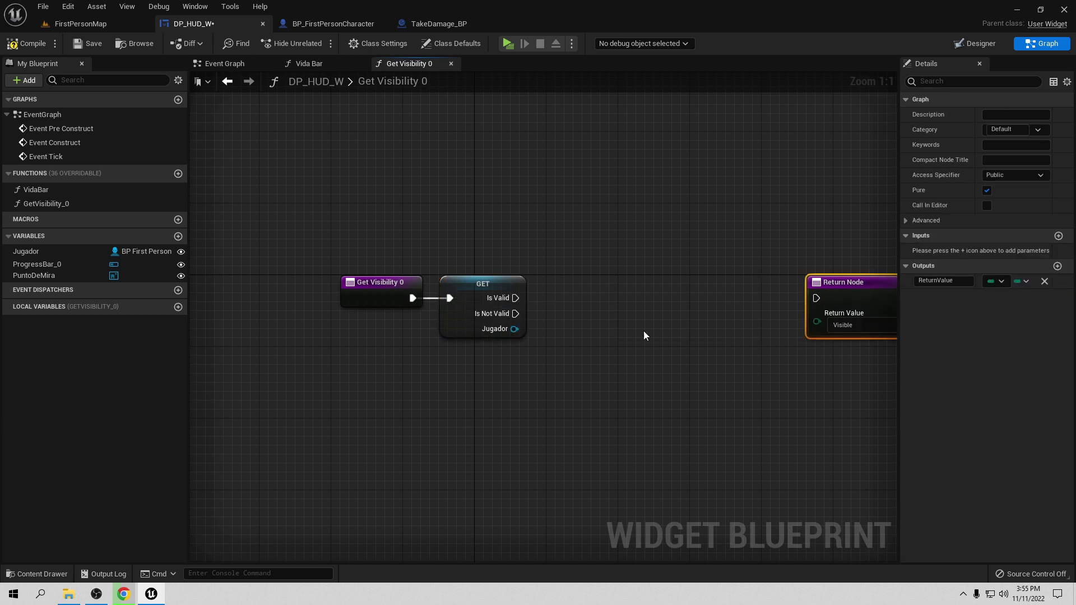
{"action": "right_click_drag", "start_coordinate": [597, 328], "coordinate": [489, 368]}
{"action": "left_click_drag", "start_coordinate": [406, 369], "coordinate": [450, 411]}
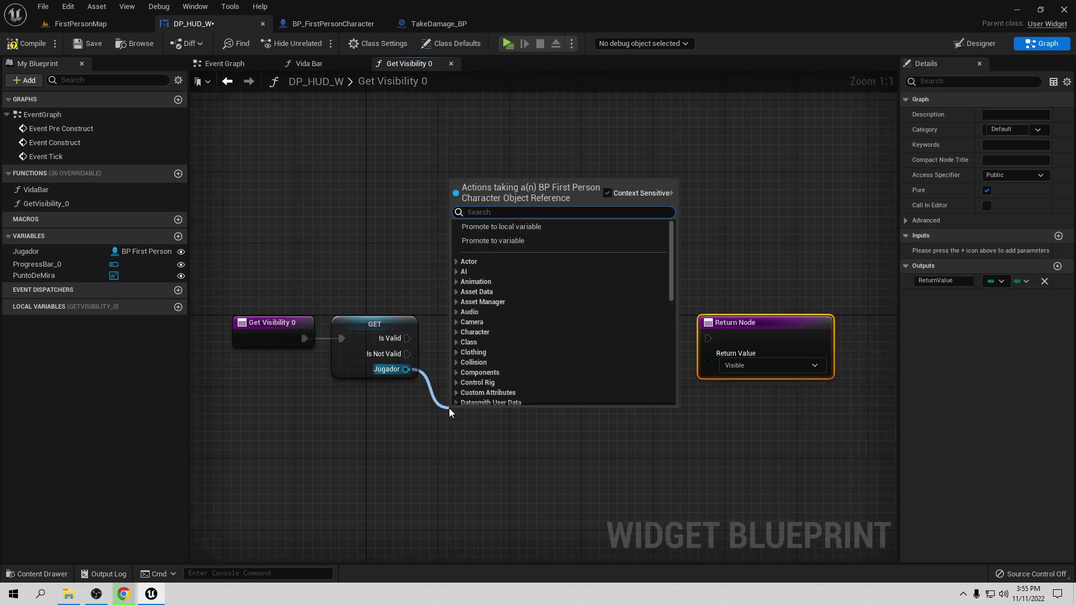
{"action": "type", "text": "get vida"}
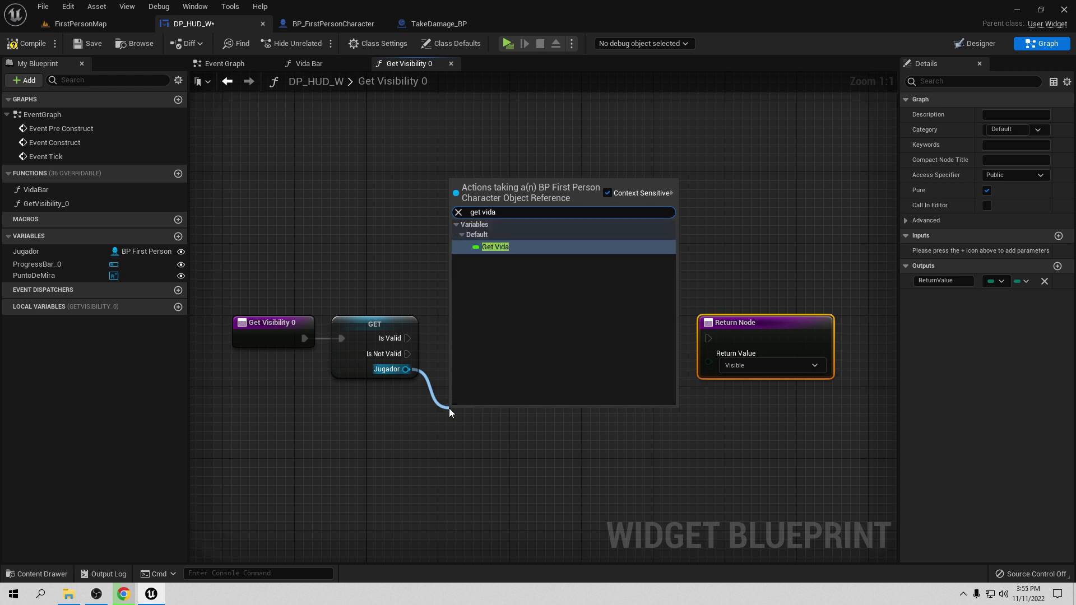
{"action": "left_click", "coordinate": [525, 249]}
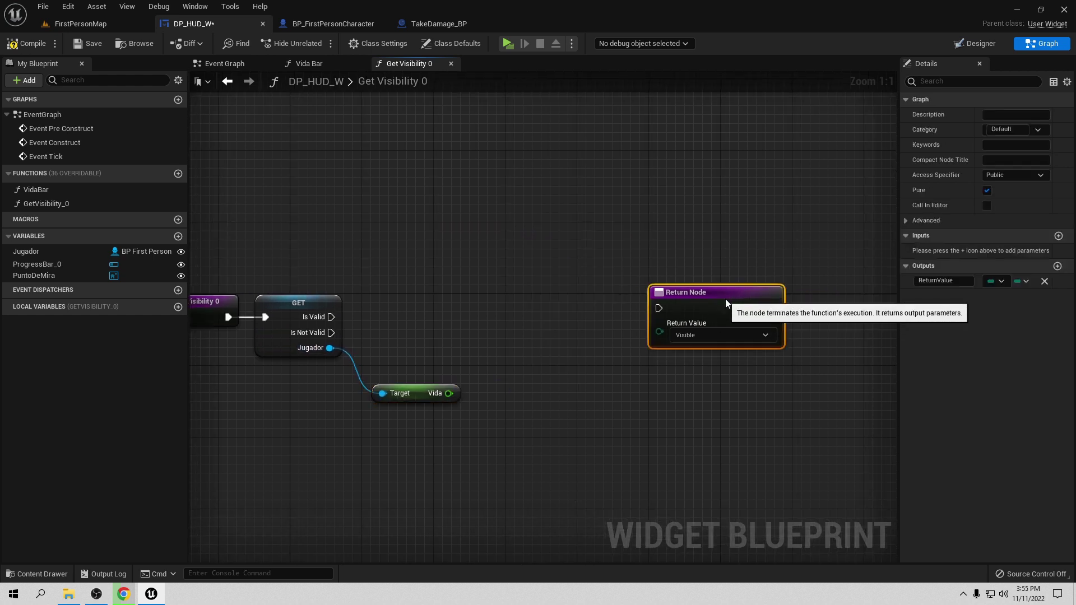
Feed a Select node into Return Value and run the Return Node from Jugador's Is Valid output.
{"action": "left_click_drag", "start_coordinate": [659, 332], "coordinate": [613, 368]}
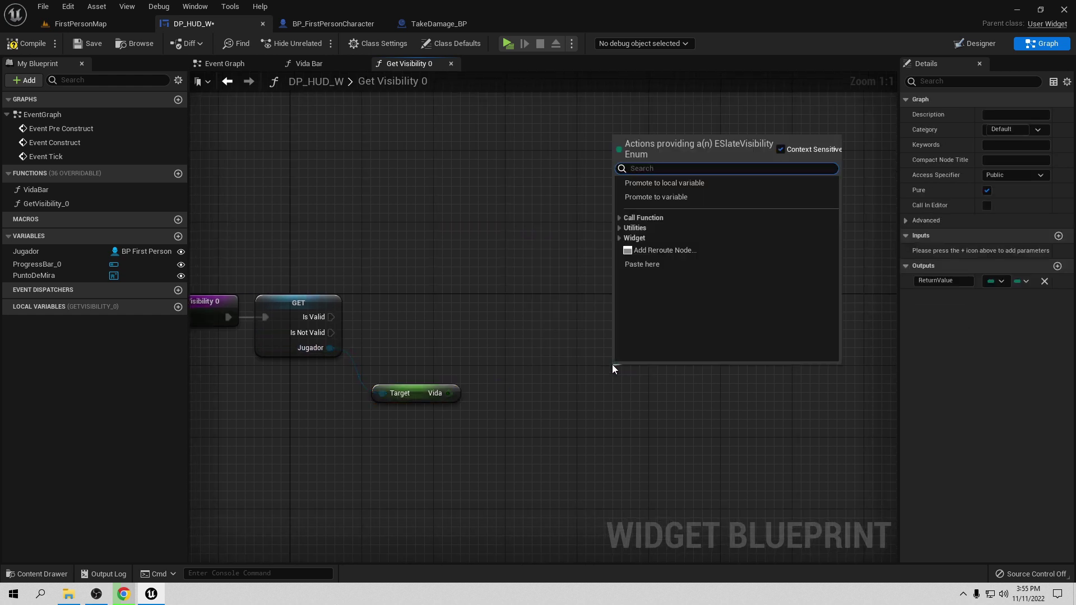
{"action": "type", "text": "sele"}
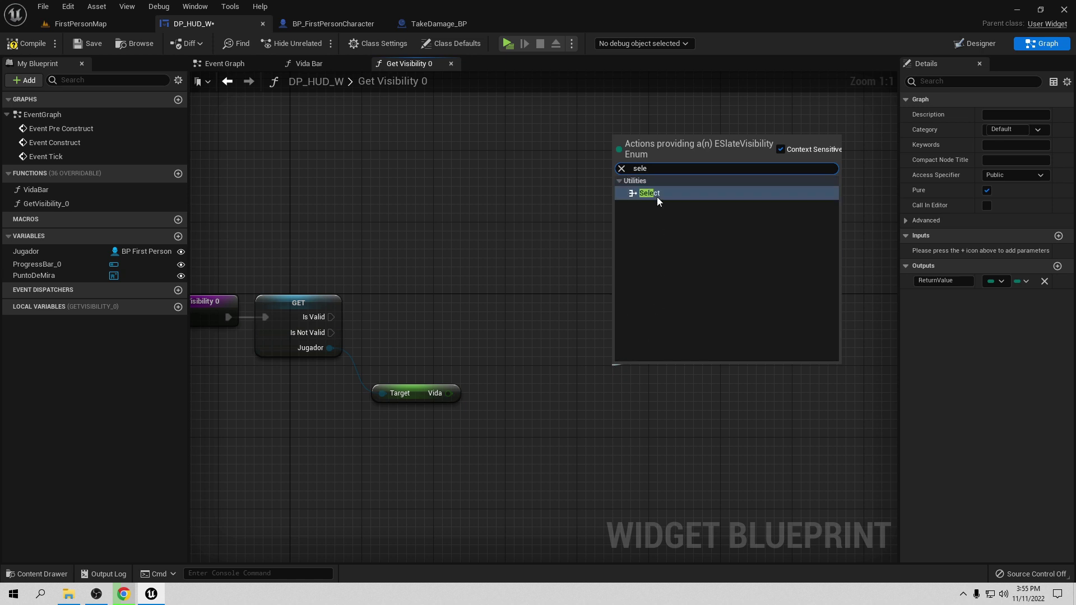
{"action": "left_click", "coordinate": [657, 195]}
{"action": "left_click_drag", "start_coordinate": [681, 381], "coordinate": [561, 346]}
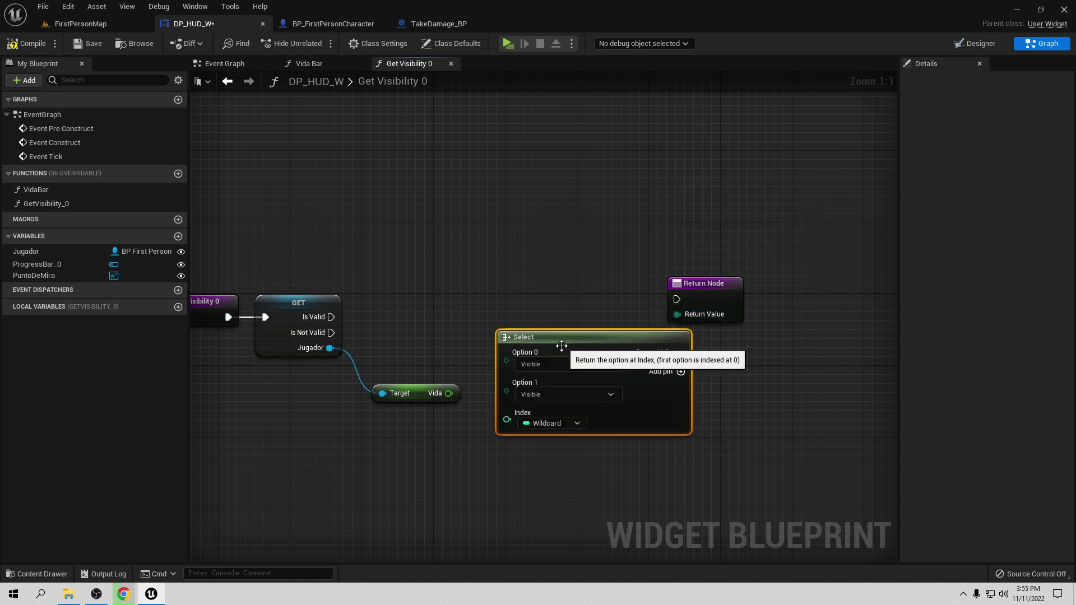
{"action": "left_click_drag", "start_coordinate": [679, 293], "coordinate": [741, 293]}
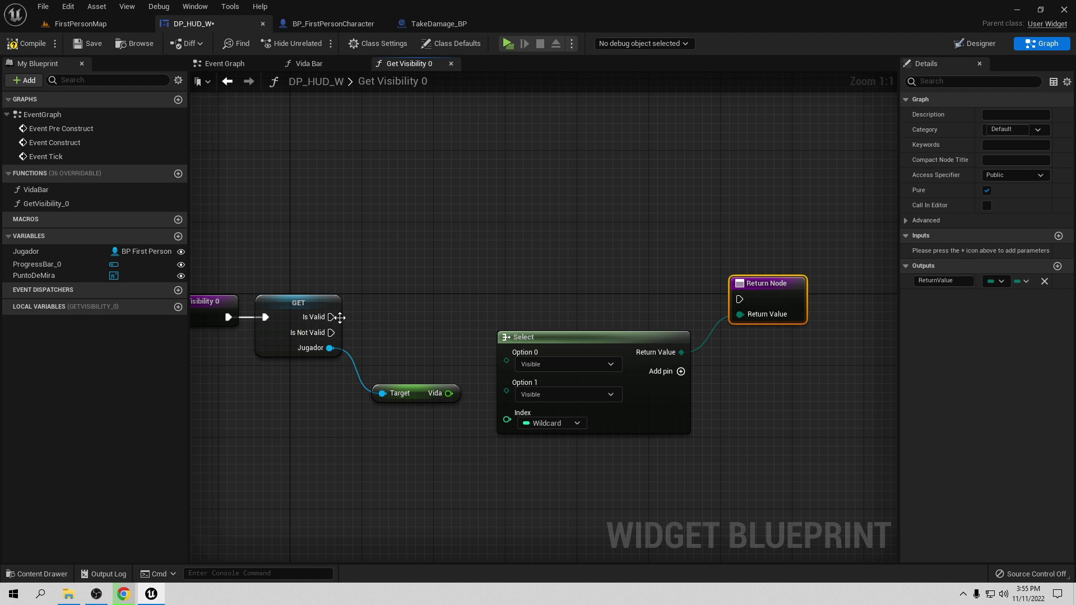
{"action": "mouse_move", "coordinate": [340, 317]}
{"action": "left_mouse_down"}
{"action": "mouse_move", "coordinate": [739, 300]}
{"action": "mouse_move", "coordinate": [767, 312]}
{"action": "left_mouse_up"}
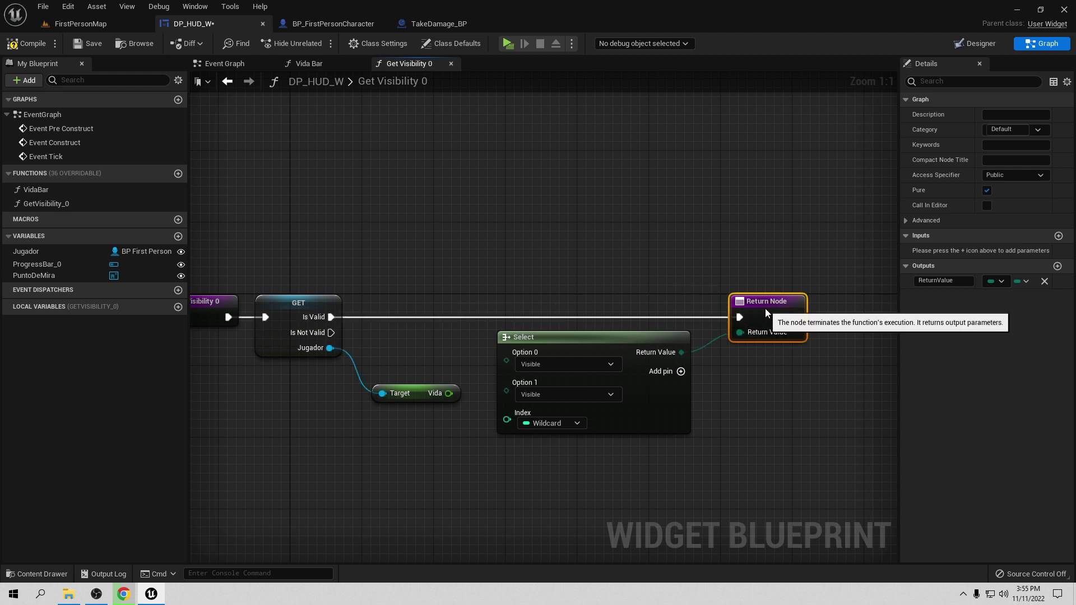
{"action": "left_click_drag", "start_coordinate": [565, 247], "coordinate": [742, 425]}
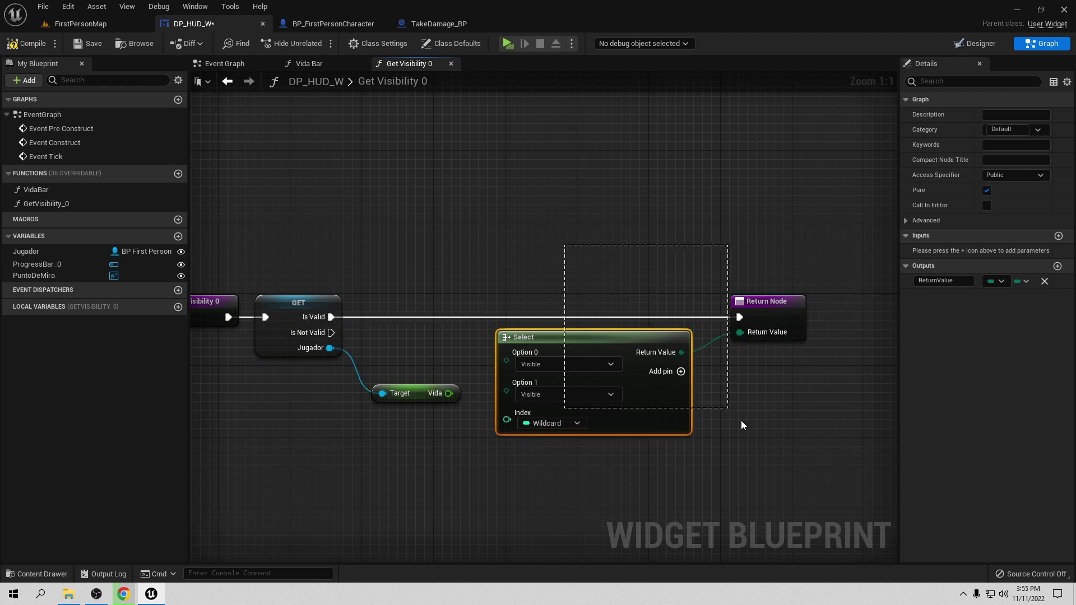
{"action": "left_click_drag", "start_coordinate": [648, 339], "coordinate": [720, 338]}
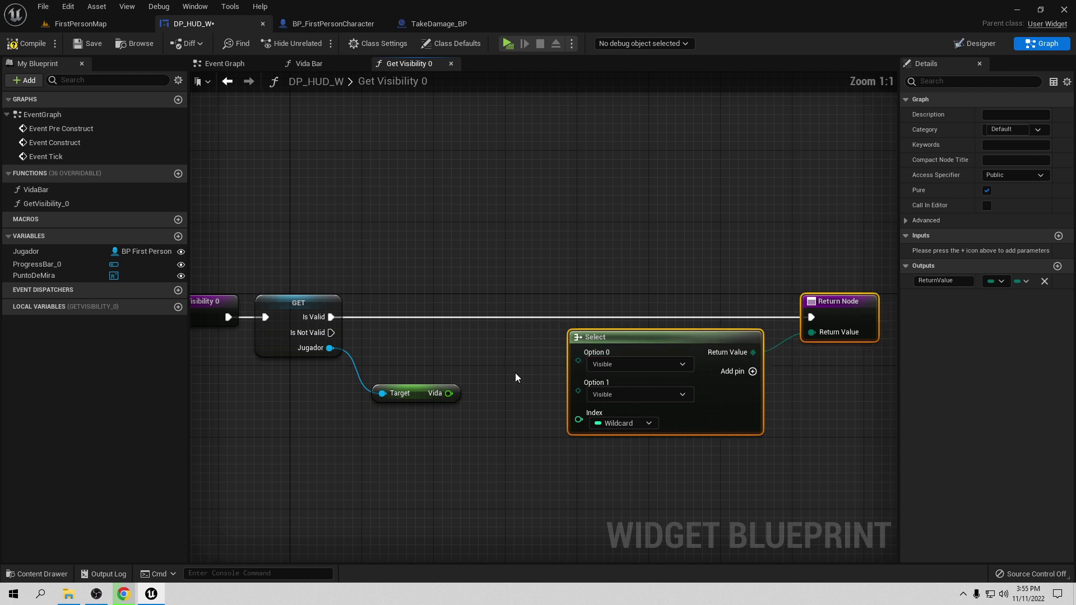
{"action": "right_click_drag", "start_coordinate": [516, 377], "coordinate": [494, 313]}
{"action": "left_click_drag", "start_coordinate": [426, 328], "coordinate": [479, 409]}
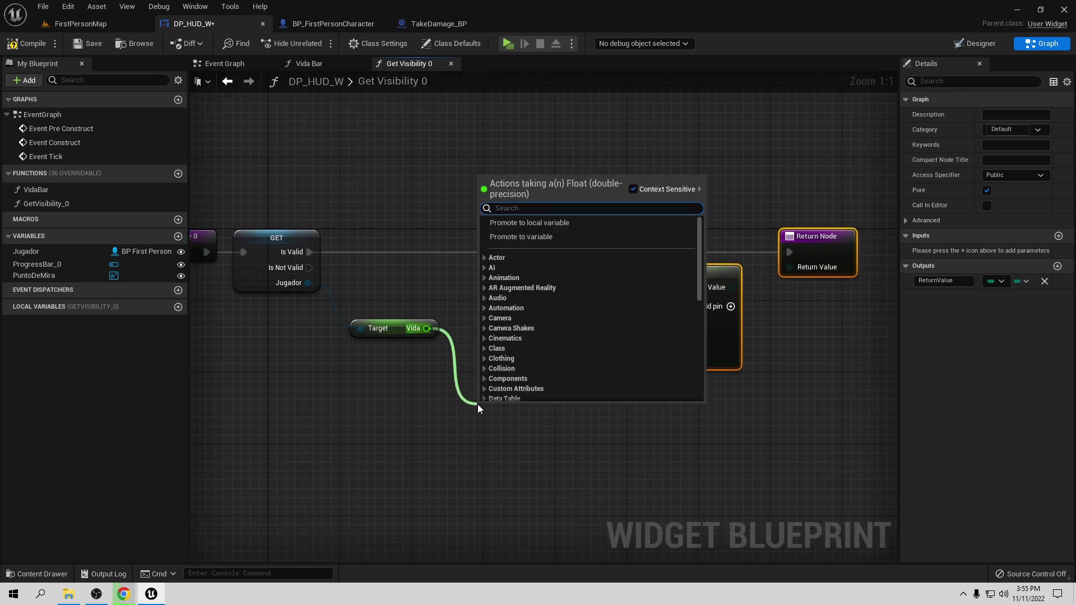
Add a Vida < 1.0 comparison and wire it into the Select node's Index.
{"action": "type", "text": "<"}
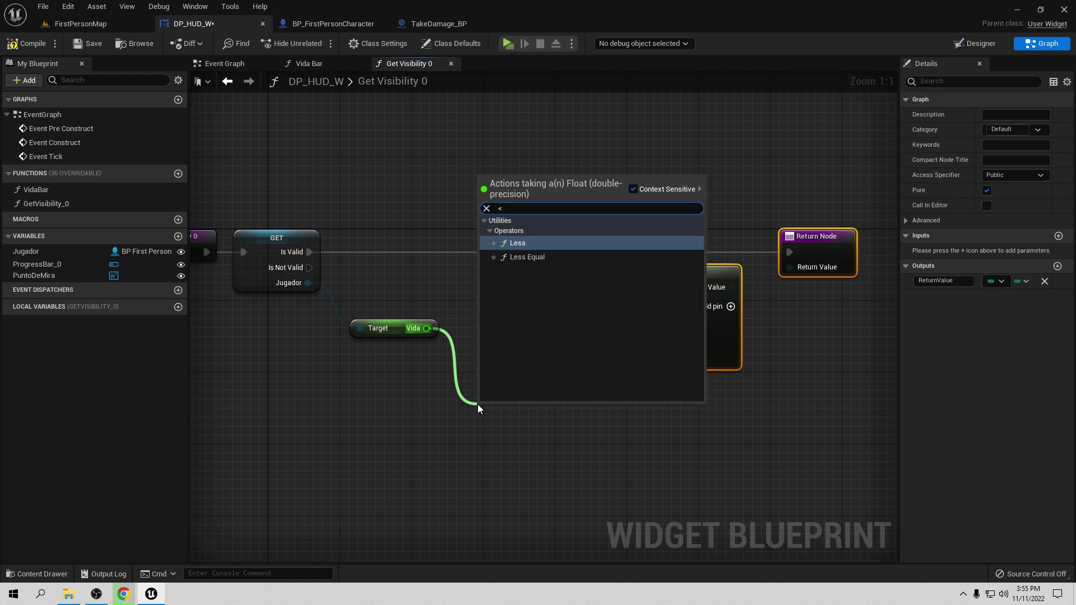
{"action": "left_click", "coordinate": [517, 243]}
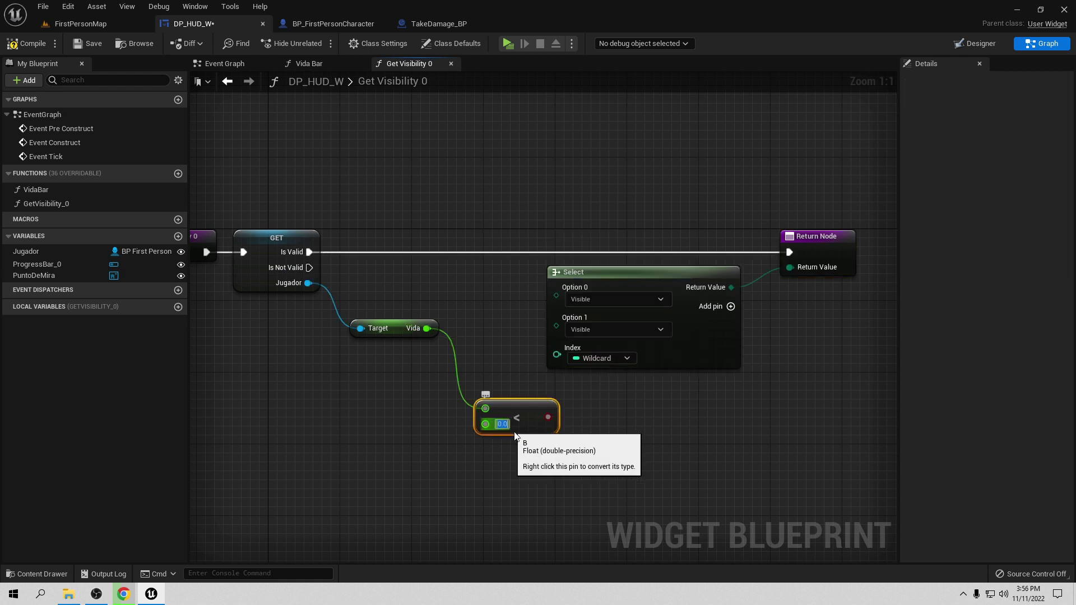
{"action": "type", "text": "1"}
{"action": "left_click", "coordinate": [600, 456]}
{"action": "left_click_drag", "start_coordinate": [548, 417], "coordinate": [556, 348]}
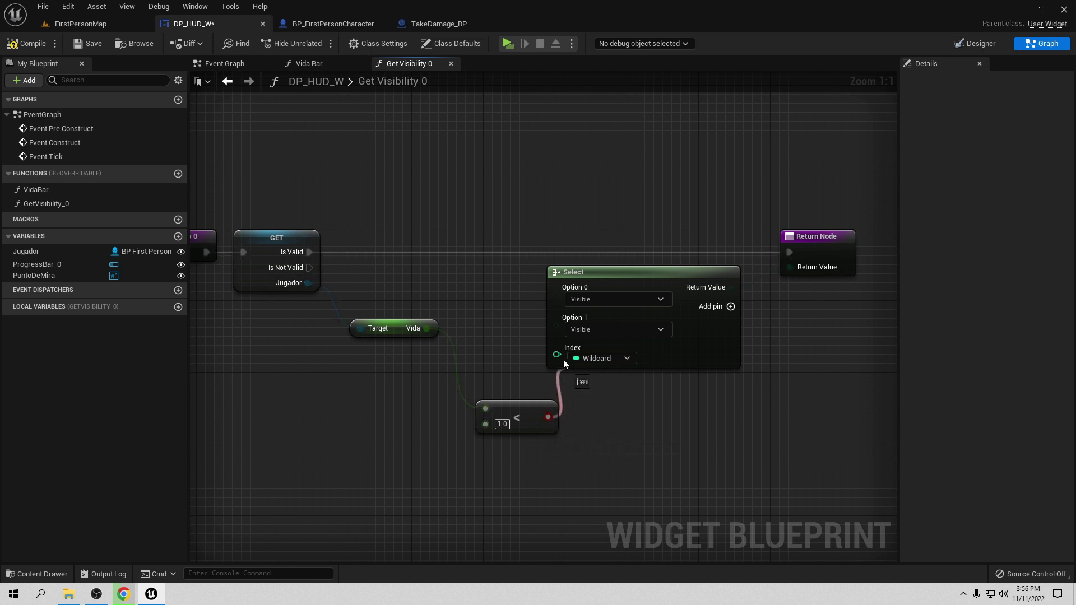
{"action": "left_click_drag", "start_coordinate": [538, 409], "coordinate": [518, 364]}
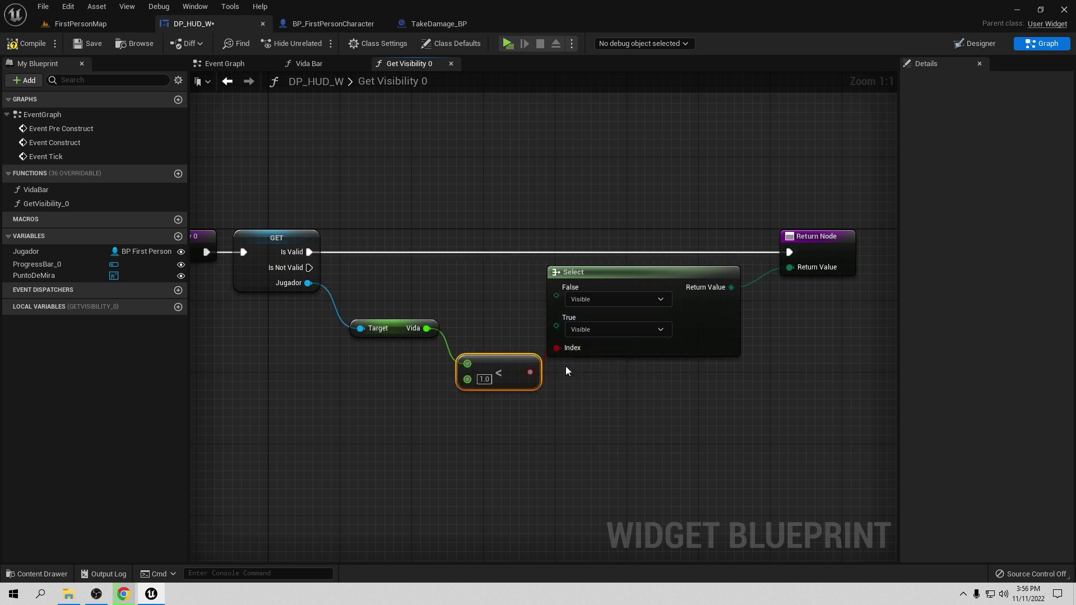
{"action": "right_click_drag", "start_coordinate": [343, 174], "coordinate": [425, 187]}
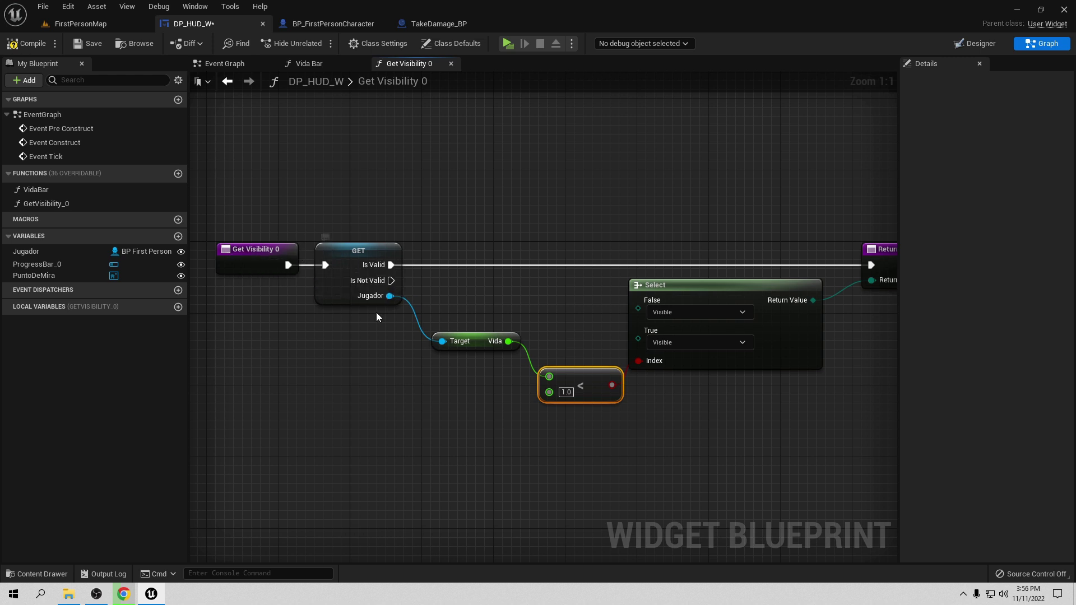
{"action": "right_click_drag", "start_coordinate": [484, 382], "coordinate": [359, 369]}
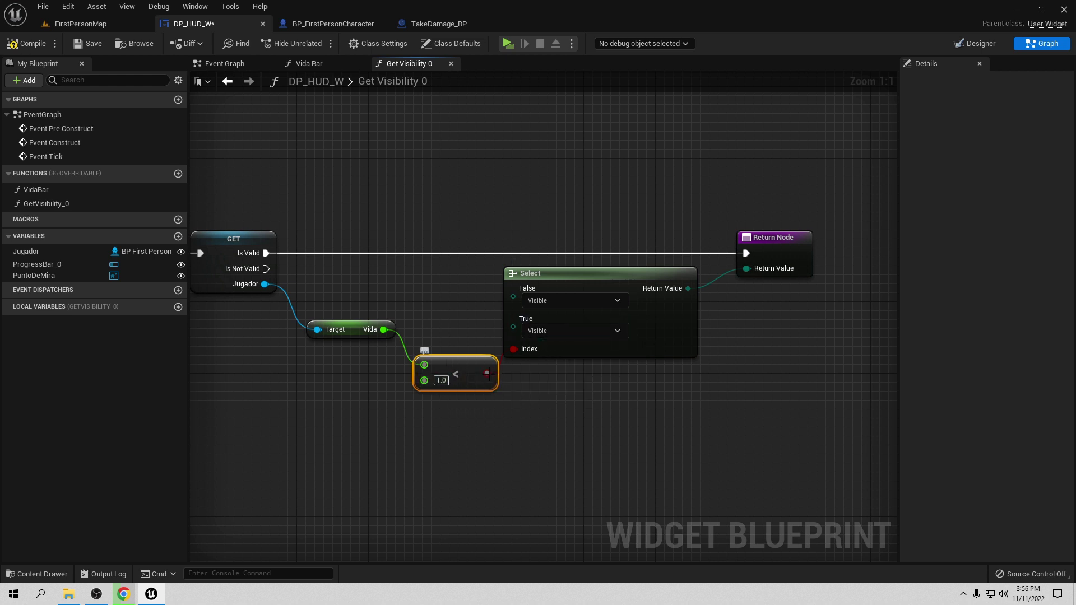
Set the Select's False option to Collapsed, compile DP_HUD_W, and start a test play.
{"action": "left_click", "coordinate": [560, 301]}
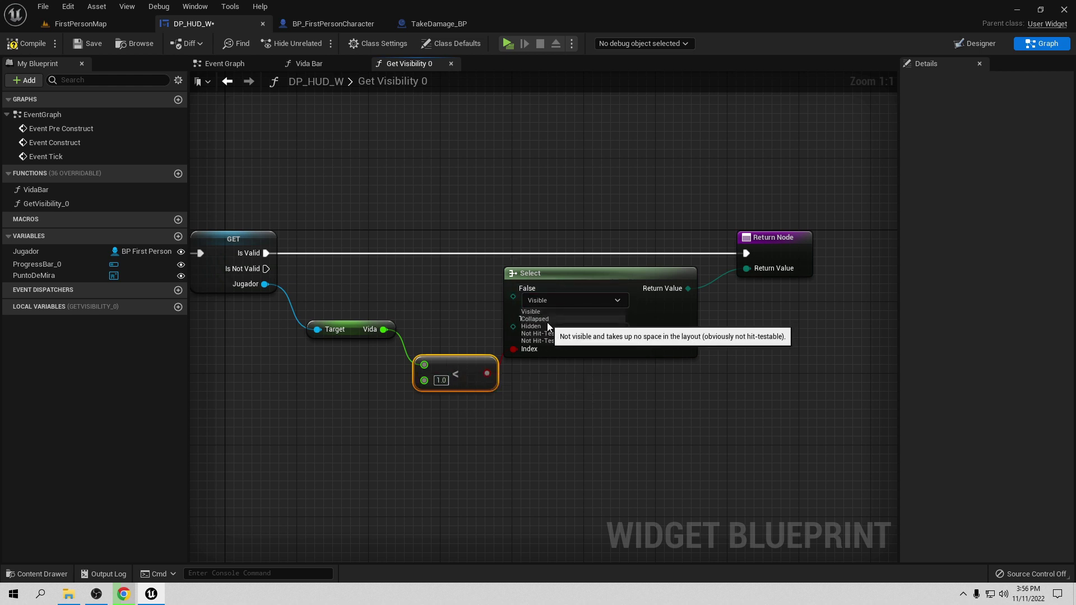
{"action": "left_click", "coordinate": [545, 319]}
{"action": "left_click", "coordinate": [31, 45]}
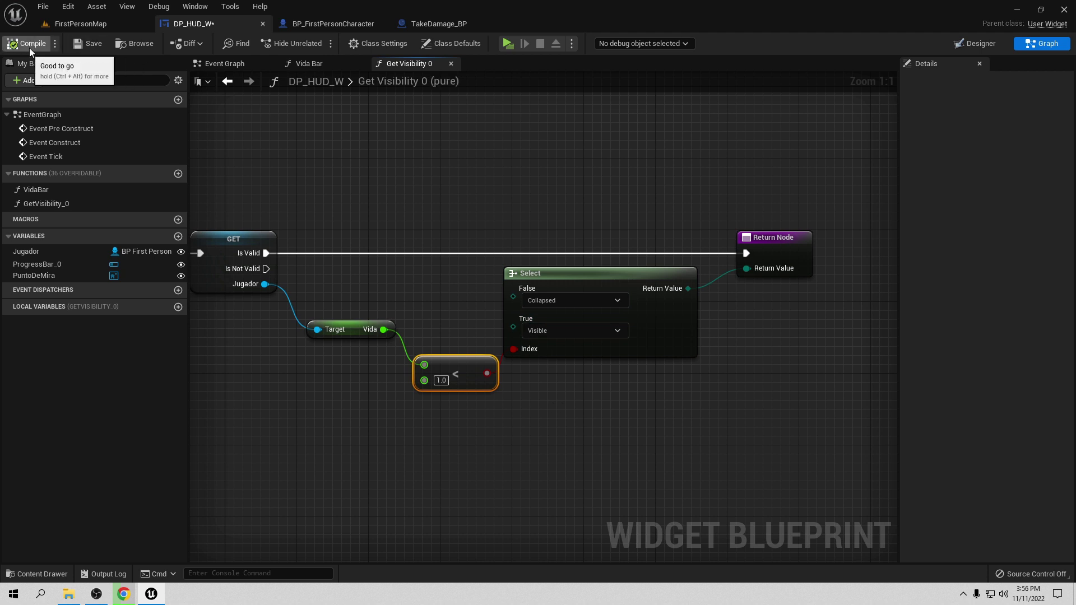
{"action": "left_click", "coordinate": [507, 43]}
{"action": "left_click", "coordinate": [573, 170]}
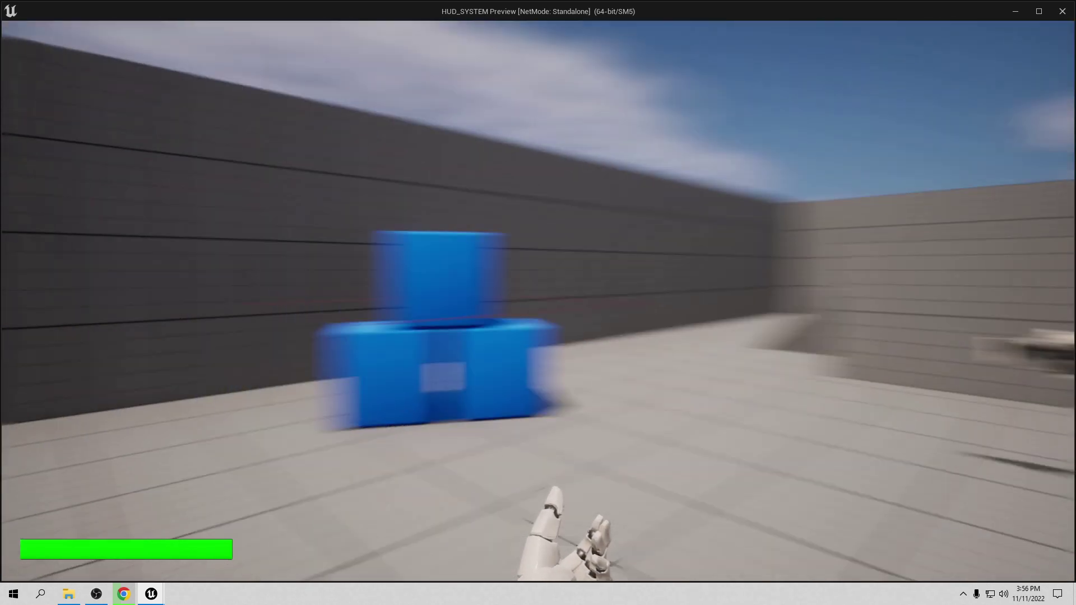
{"action": "key", "text": "w"}
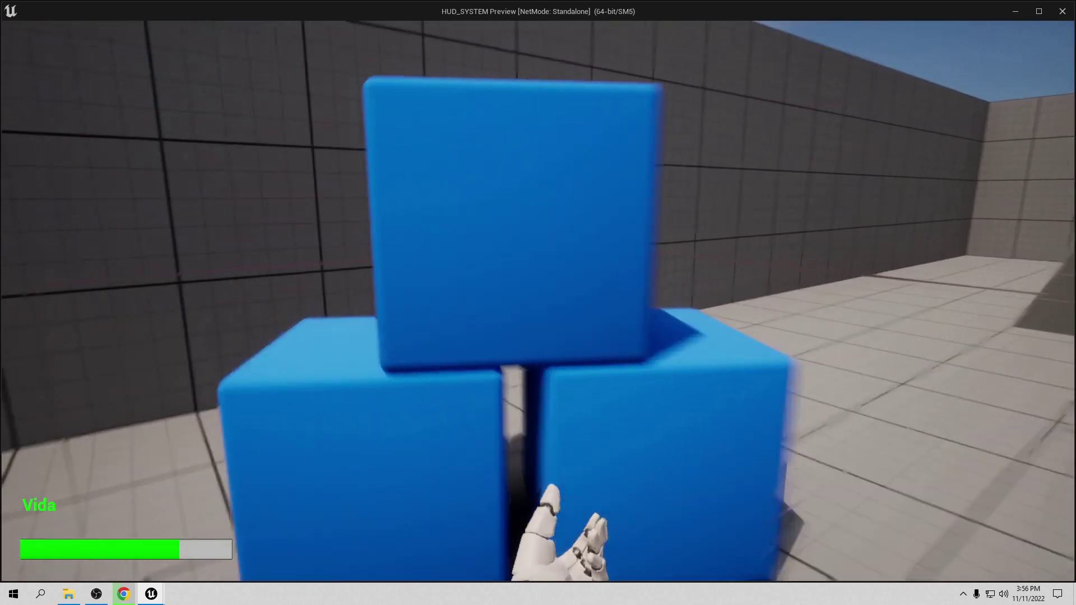
{"action": "key", "text": "s"}
{"action": "key", "text": "Escape"}
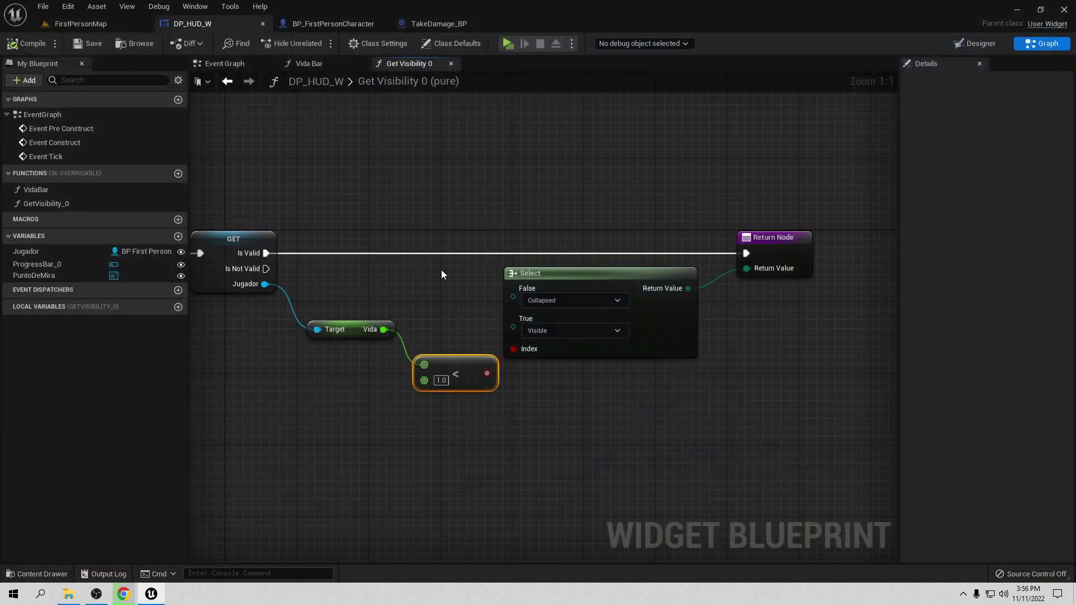
{"action": "right_click_drag", "start_coordinate": [241, 118], "coordinate": [345, 118]}
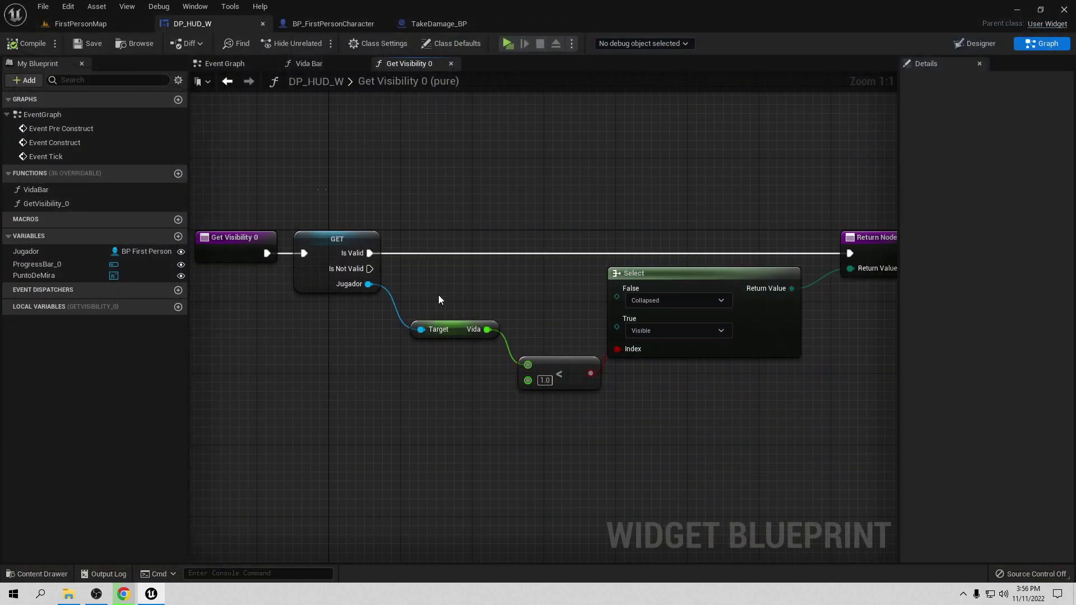
Copy the GET, Vida comparison and Select nodes, then close the graphs back to the designer.
{"action": "left_click_drag", "start_coordinate": [313, 193], "coordinate": [697, 469]}
{"action": "right_click", "coordinate": [711, 301]}
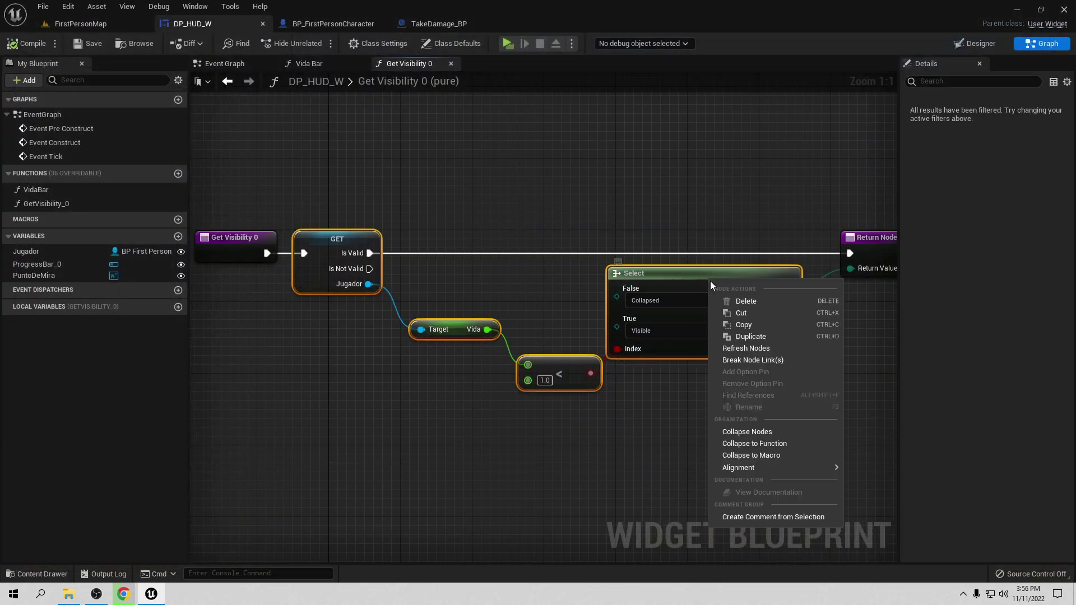
{"action": "left_click", "coordinate": [745, 324]}
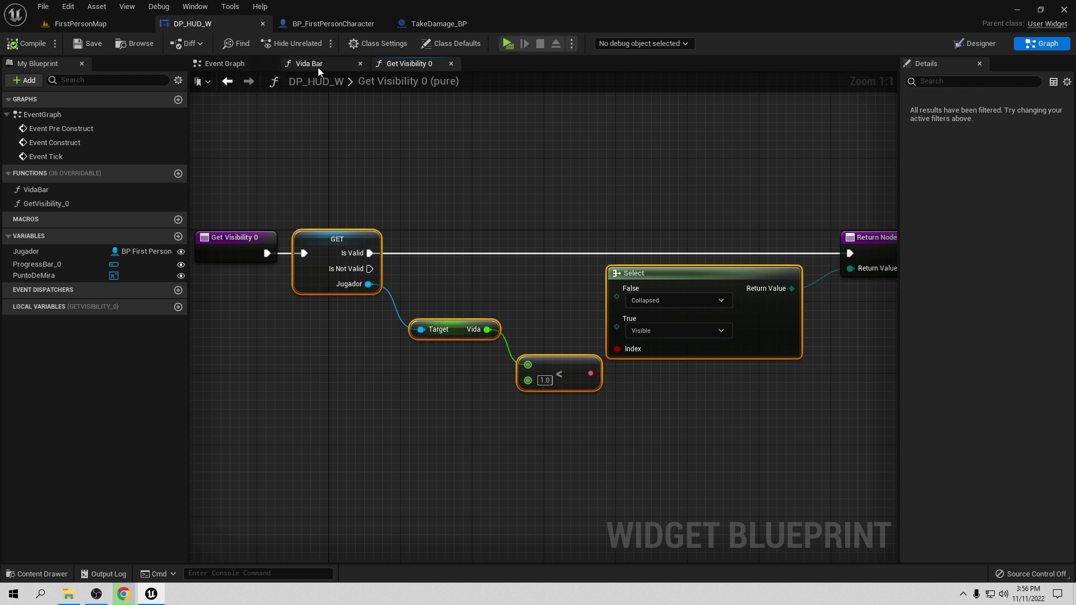
{"action": "left_click", "coordinate": [451, 63]}
{"action": "left_click", "coordinate": [359, 64]}
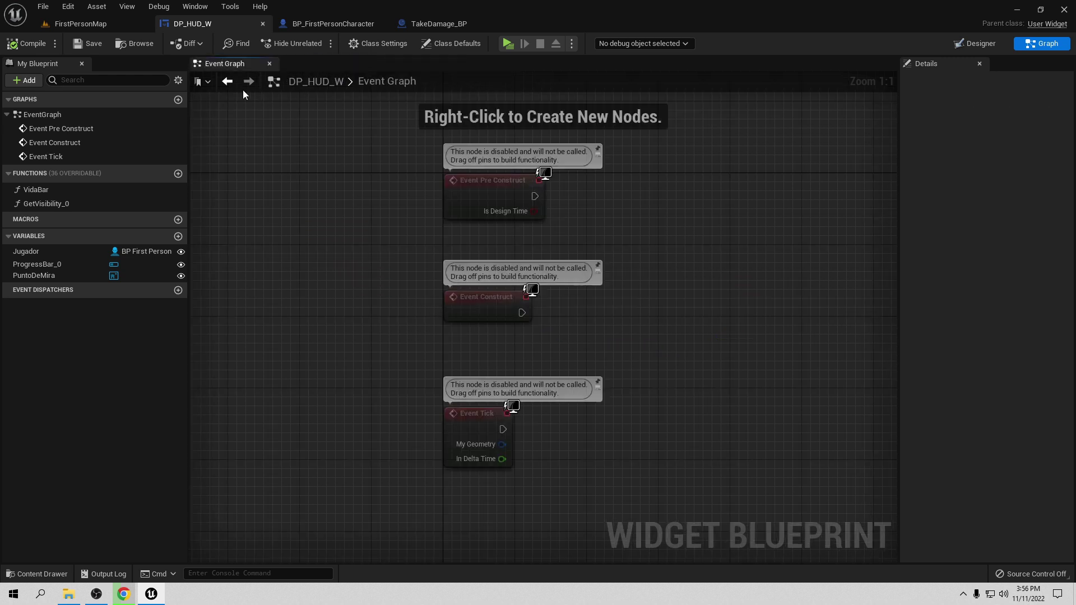
{"action": "left_click", "coordinate": [975, 44]}
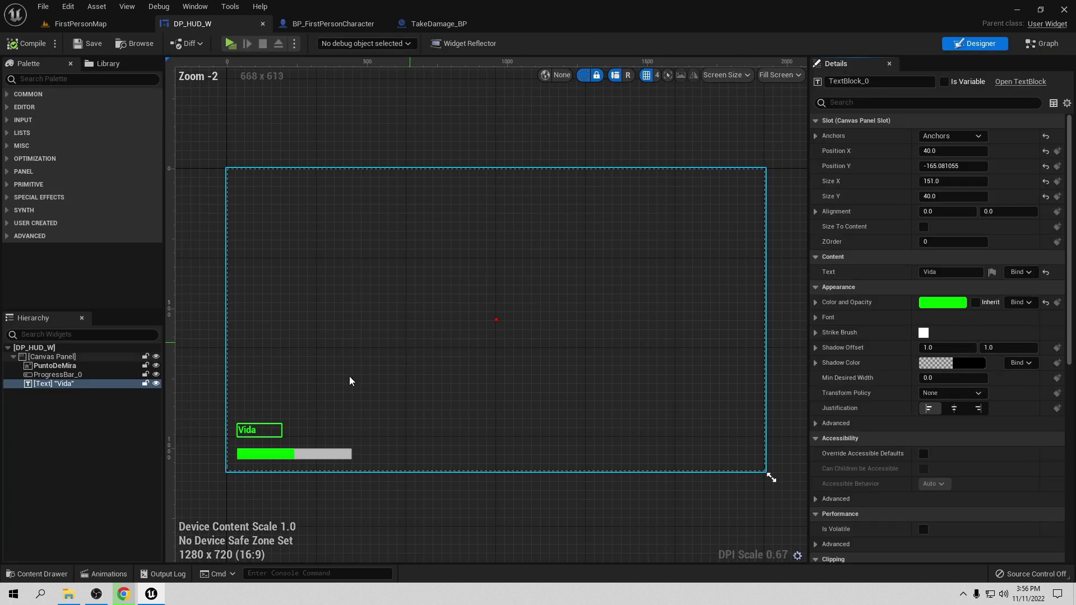
Bind the progress bar's visibility to a new Get Visibility 1 function and paste the copied logic.
{"action": "scroll", "coordinate": [928, 406], "scroll_direction": "down", "scroll_amount": 2}
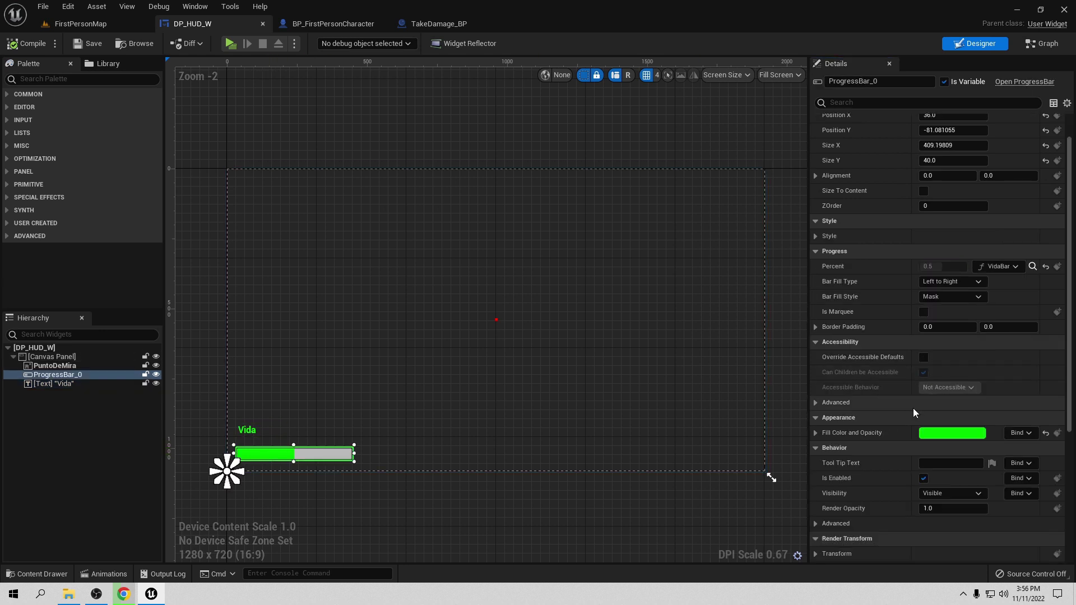
{"action": "scroll", "coordinate": [912, 408], "scroll_direction": "down", "scroll_amount": 3}
{"action": "scroll", "coordinate": [851, 400], "scroll_direction": "down", "scroll_amount": 1}
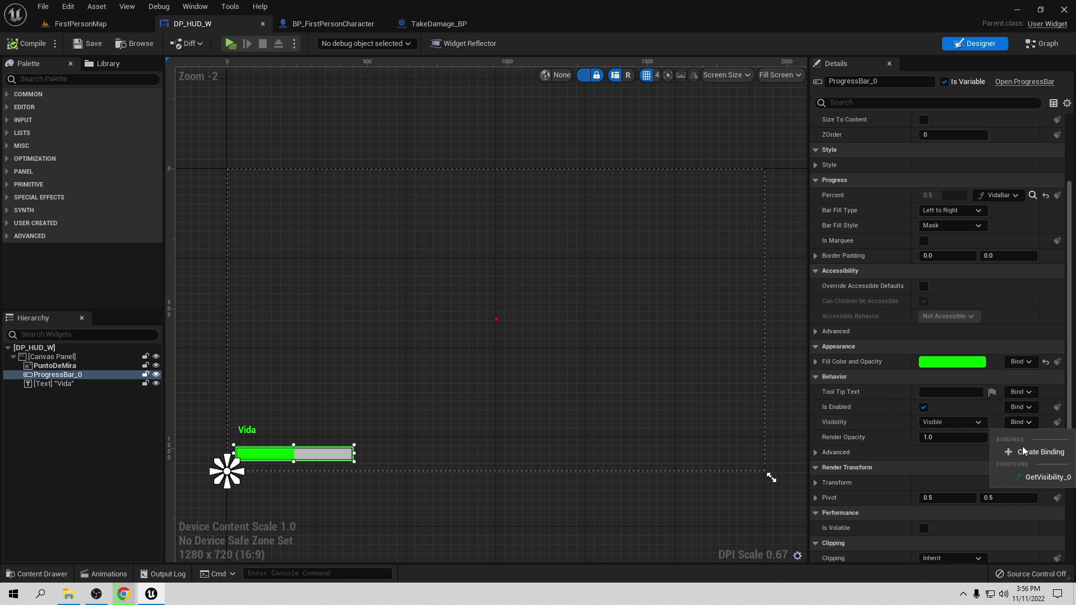
{"action": "left_click", "coordinate": [988, 459]}
{"action": "left_click_drag", "start_coordinate": [664, 338], "coordinate": [874, 340]}
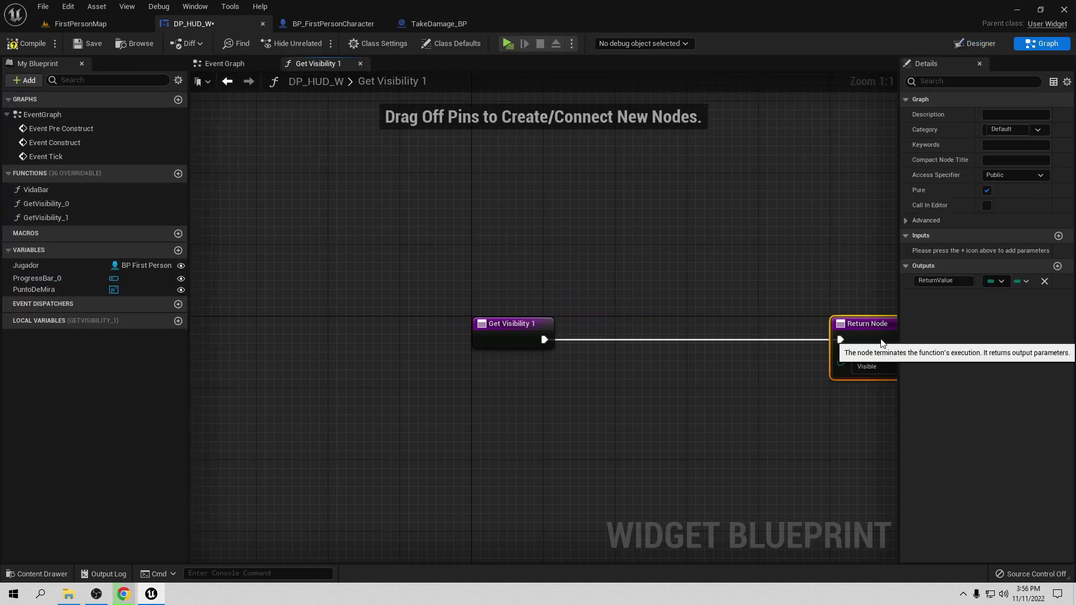
{"action": "right_click_drag", "start_coordinate": [657, 461], "coordinate": [472, 404]}
{"action": "left_click", "coordinate": [472, 404]}
{"action": "key", "text": "ctrl+v"}
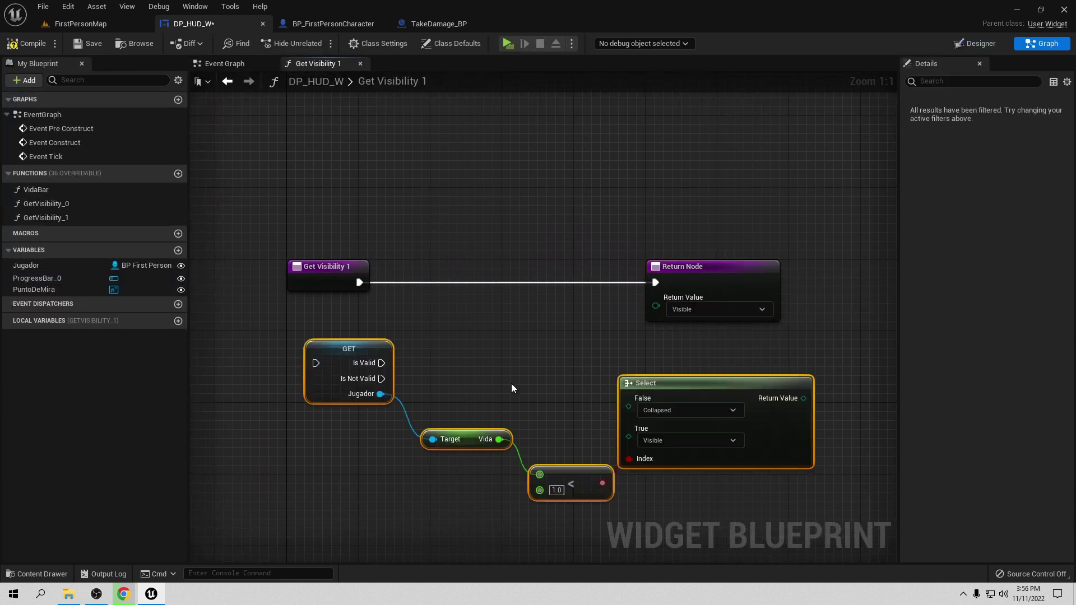
Wire Is Valid and the Select result into the Return Node, then compile the widget.
{"action": "mouse_move", "coordinate": [350, 364]}
{"action": "left_mouse_down"}
{"action": "mouse_move", "coordinate": [422, 283]}
{"action": "mouse_move", "coordinate": [388, 282]}
{"action": "left_mouse_up"}
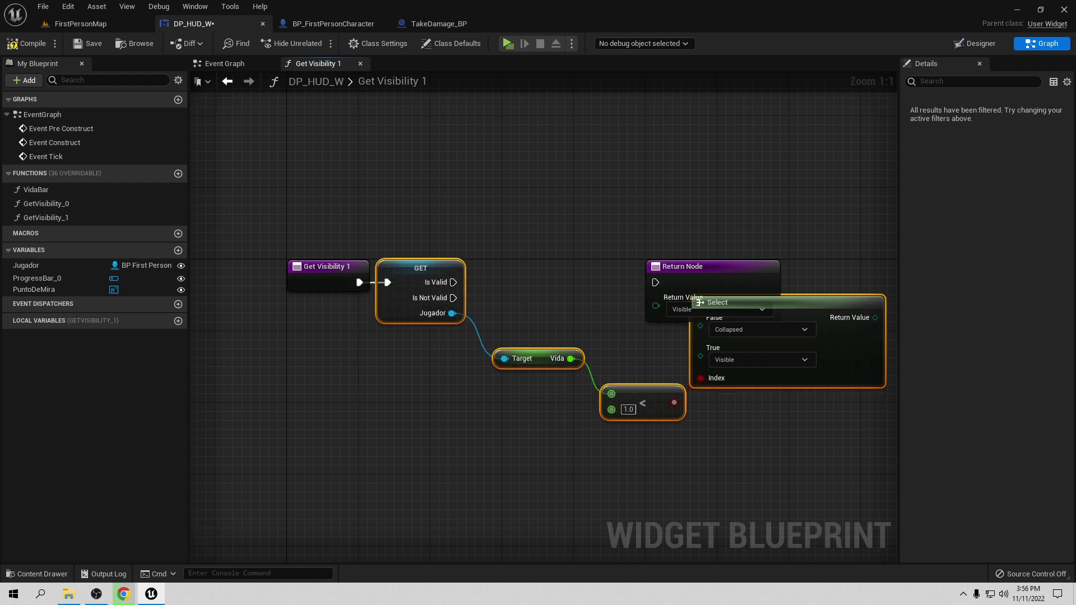
{"action": "right_click_drag", "start_coordinate": [689, 283], "coordinate": [524, 288]}
{"action": "left_click_drag", "start_coordinate": [524, 288], "coordinate": [802, 278]}
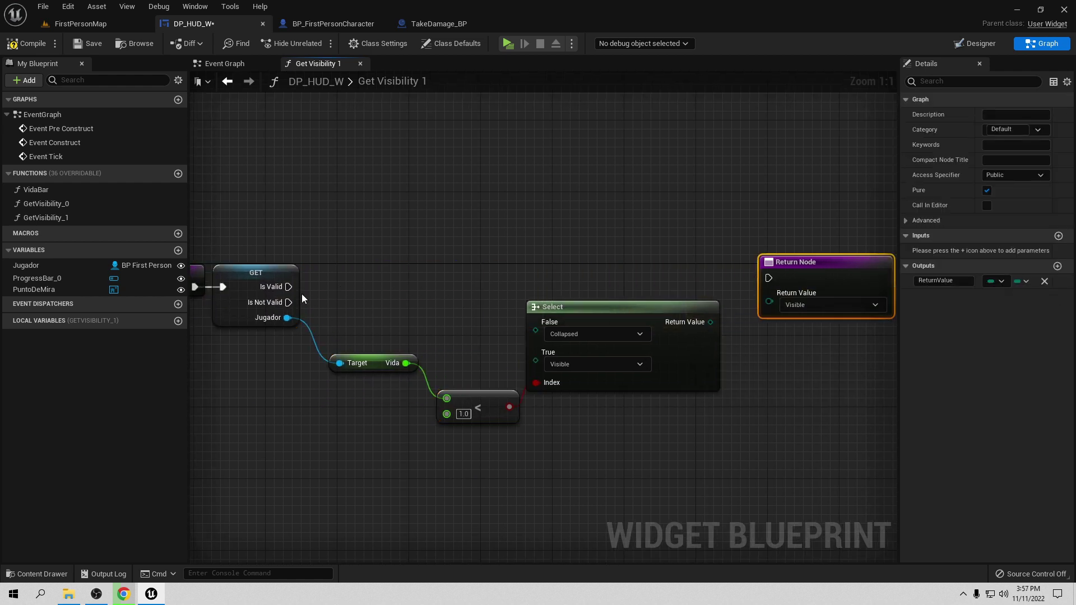
{"action": "mouse_move", "coordinate": [288, 286]}
{"action": "left_mouse_down"}
{"action": "mouse_move", "coordinate": [591, 293]}
{"action": "mouse_move", "coordinate": [769, 278]}
{"action": "left_mouse_up"}
{"action": "key", "text": "q"}
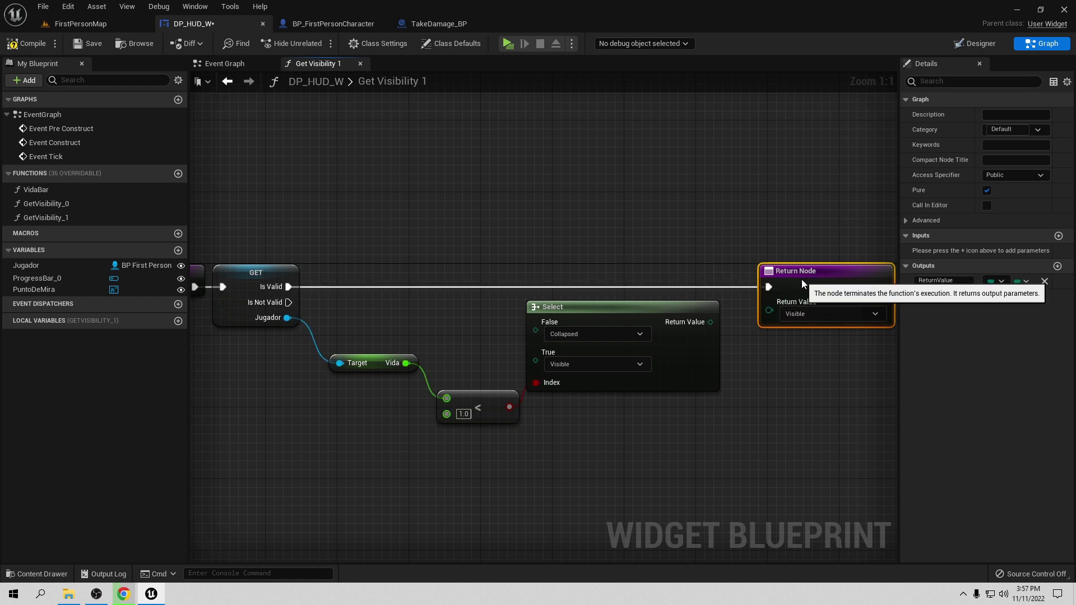
{"action": "left_click_drag", "start_coordinate": [711, 323], "coordinate": [770, 310]}
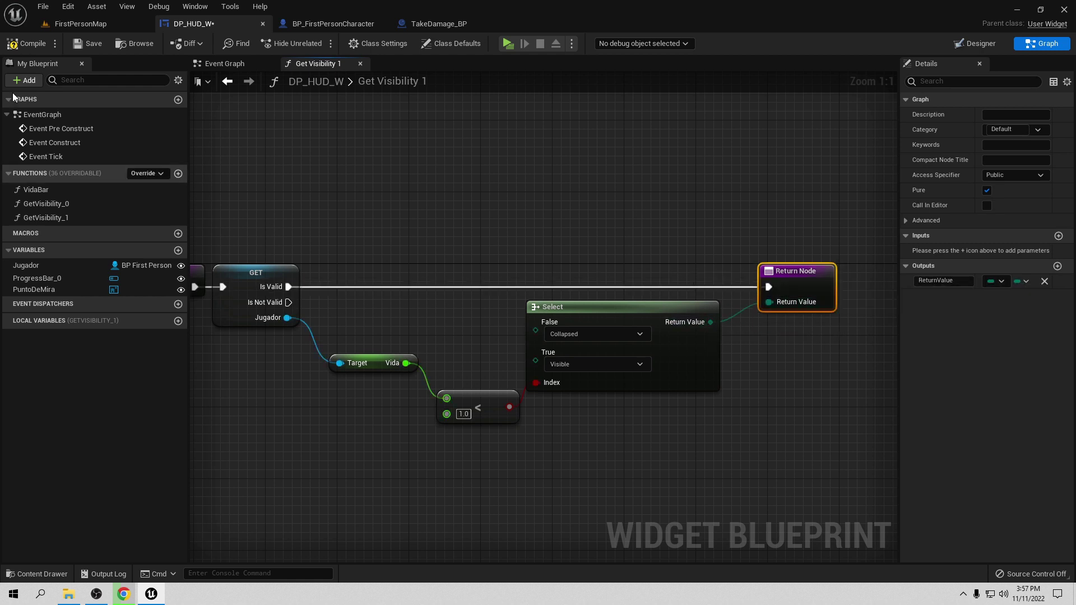
{"action": "left_click", "coordinate": [17, 49]}
{"action": "right_click_drag", "start_coordinate": [280, 191], "coordinate": [400, 193]}
{"action": "left_click", "coordinate": [508, 43]}
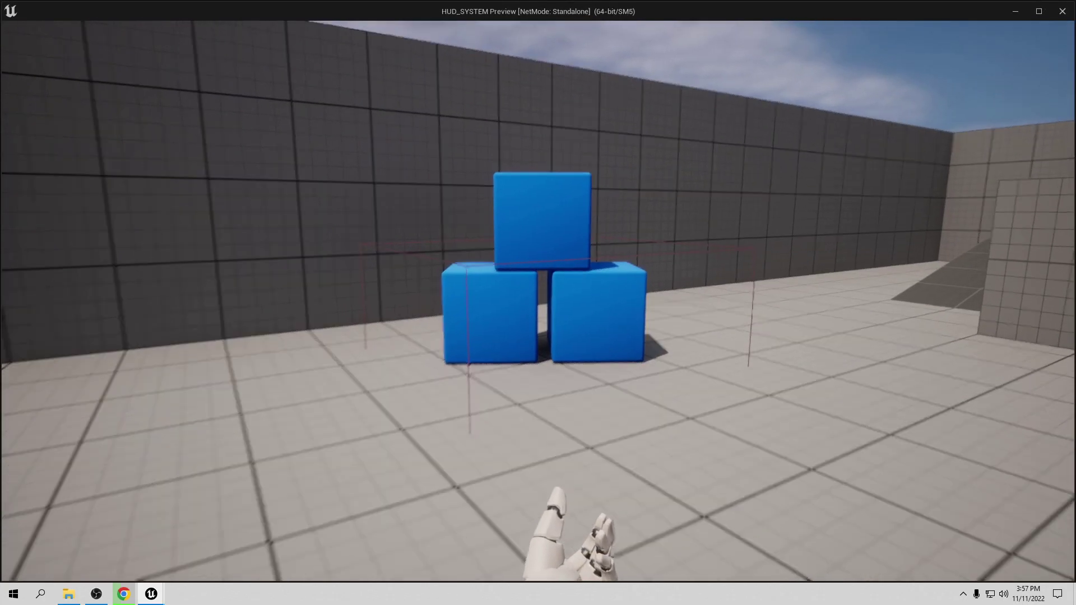
{"action": "key", "text": "w"}
{"action": "key", "text": "s"}
{"action": "key", "text": "d"}
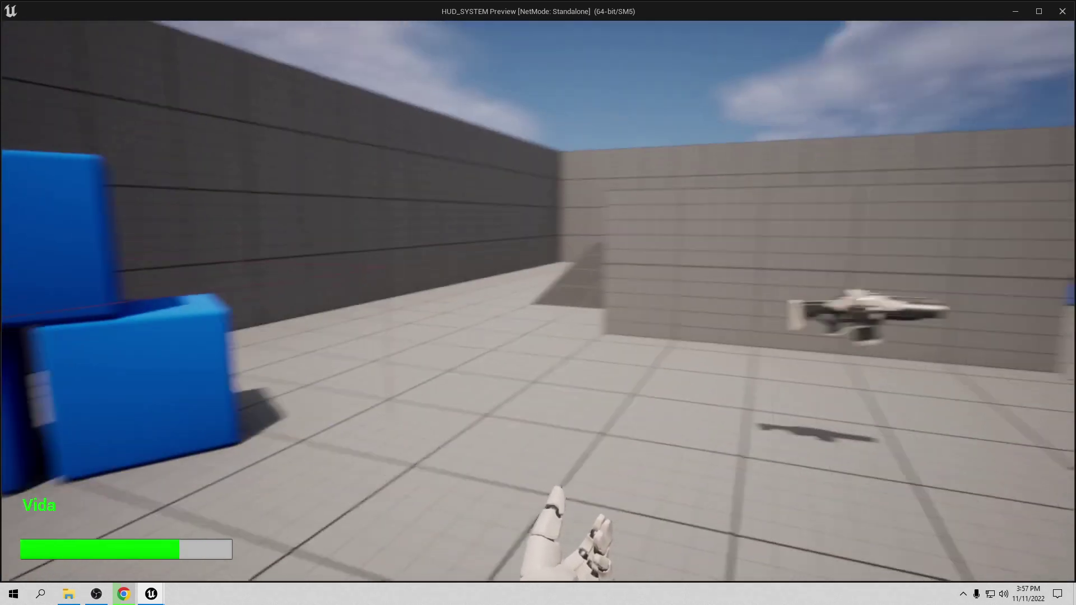
{"action": "mouse_move", "coordinate": [538, 303]}
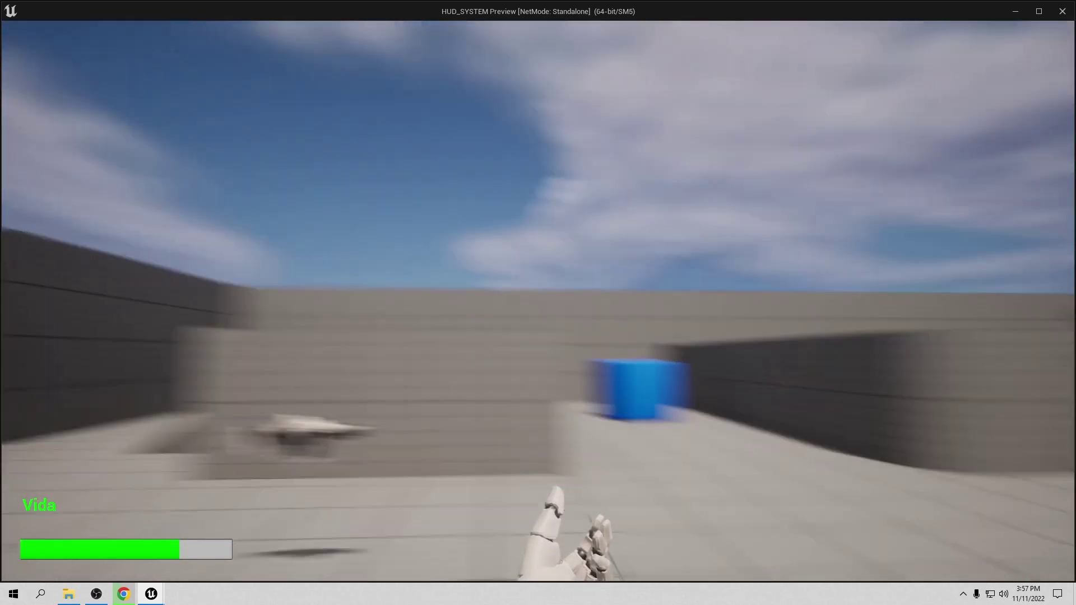
{"action": "key", "text": "Escape"}
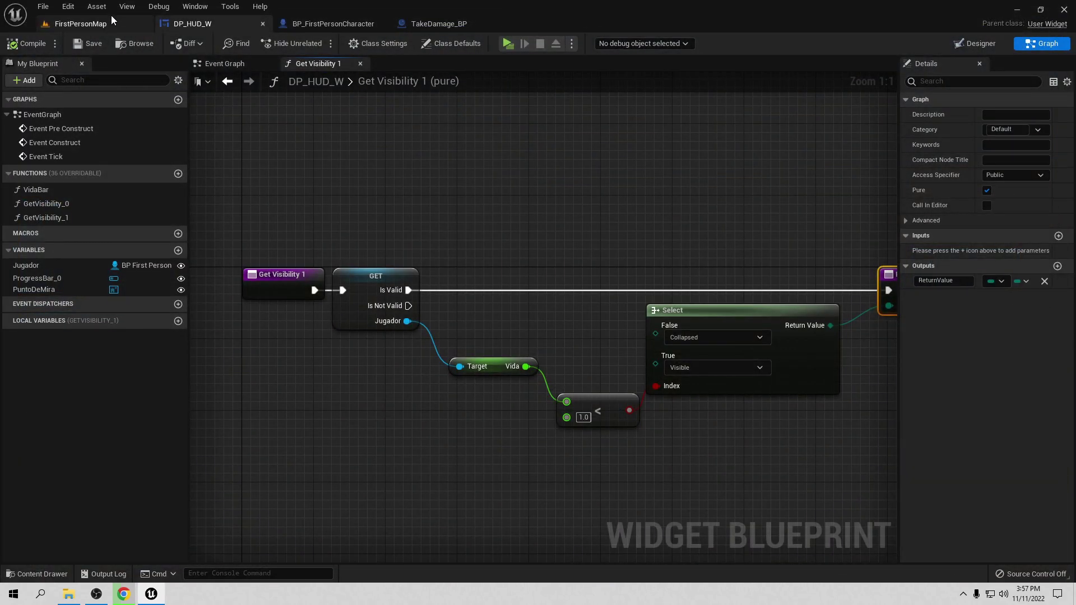
Duplicate TakeDamage_BP and rename the copy DarVida_BP.
{"action": "left_click", "coordinate": [80, 24]}
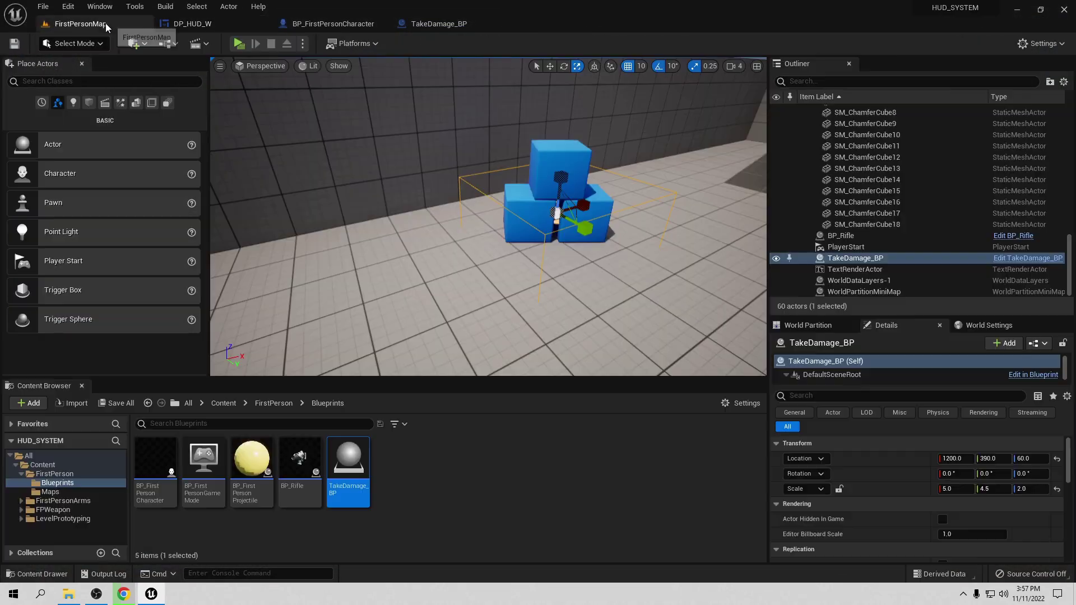
{"action": "right_click", "coordinate": [352, 470]}
{"action": "left_click", "coordinate": [418, 263]}
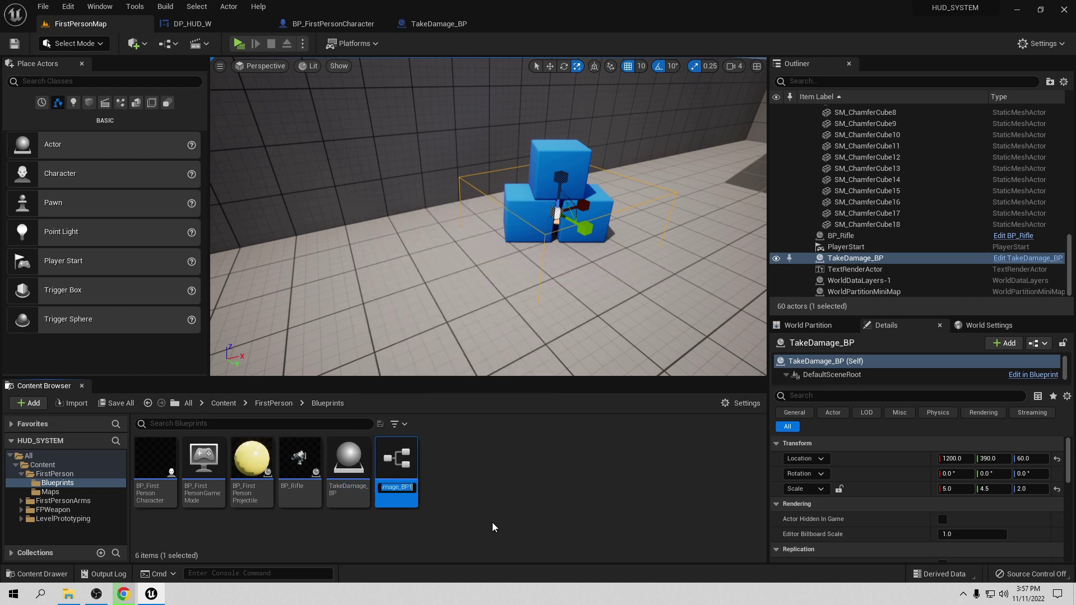
{"action": "key", "text": "End"}
{"action": "key", "text": "BackSpace"}
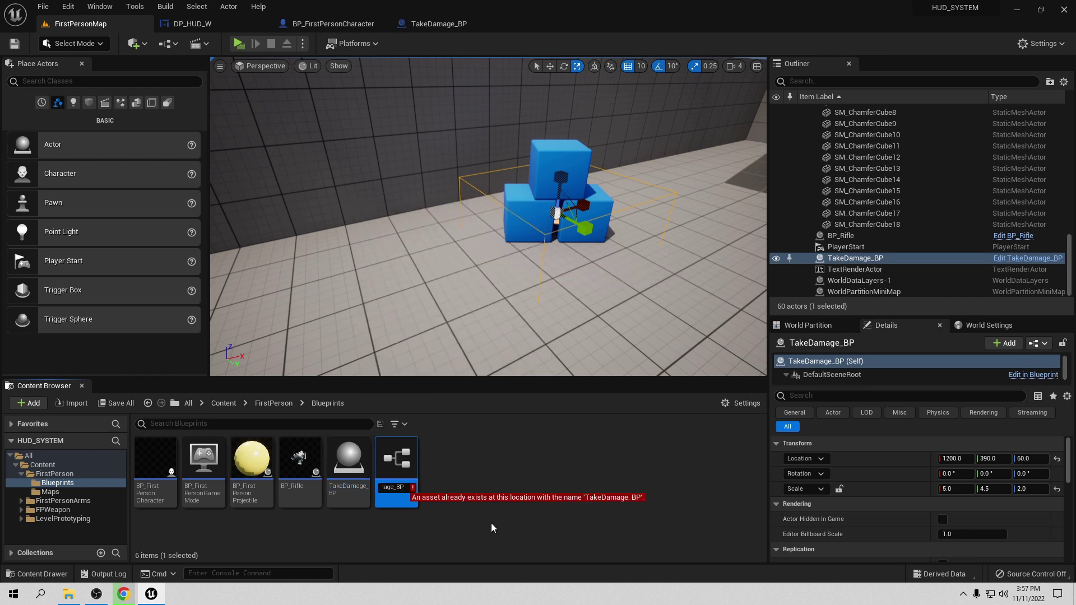
{"action": "key", "text": "Left"}
{"action": "key", "text": "Left"}
{"action": "key", "text": "Left"}
{"action": "key", "text": "BackSpace"}
{"action": "key", "text": "BackSpace"}
{"action": "key", "text": "BackSpace"}
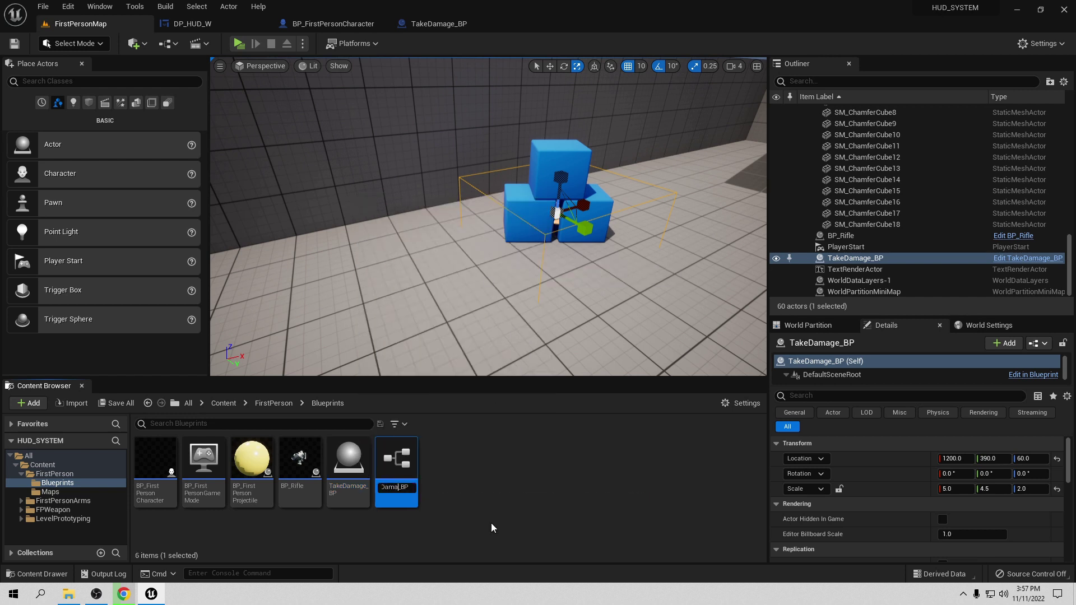
{"action": "key", "text": "BackSpace"}
{"action": "key", "text": "BackSpace"}
{"action": "key", "text": "BackSpace"}
{"action": "type", "text": "Da"}
{"action": "type", "text": "rVi"}
{"action": "type", "text": "da"}
{"action": "key", "text": "Return"}
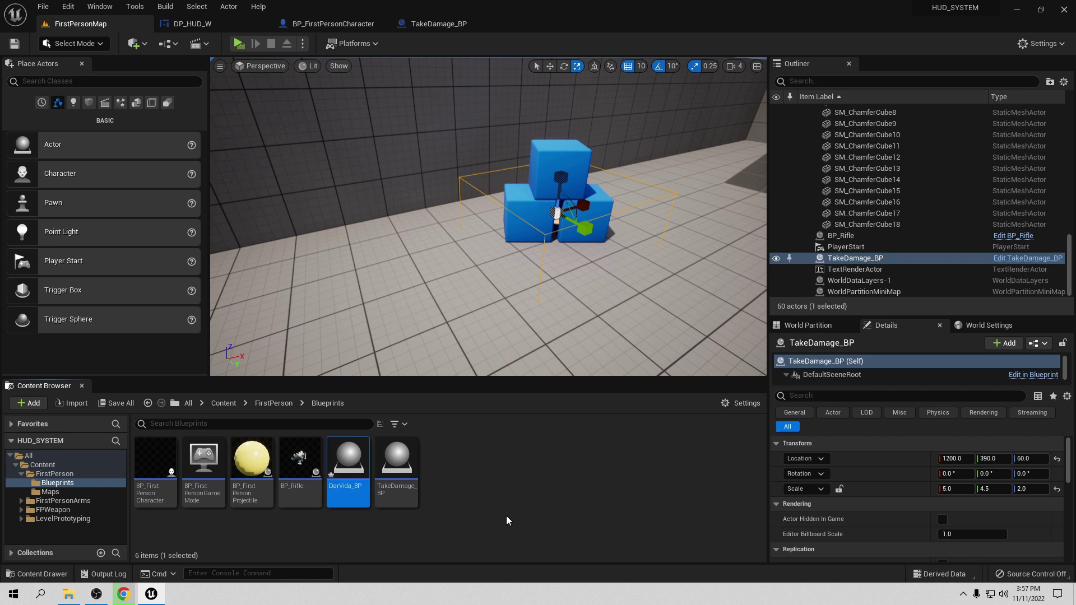
Place DarVida_BP in the level, scale it up, and move SM_ChamferCube8 inside it.
{"action": "right_click_drag", "start_coordinate": [471, 359], "coordinate": [392, 358]}
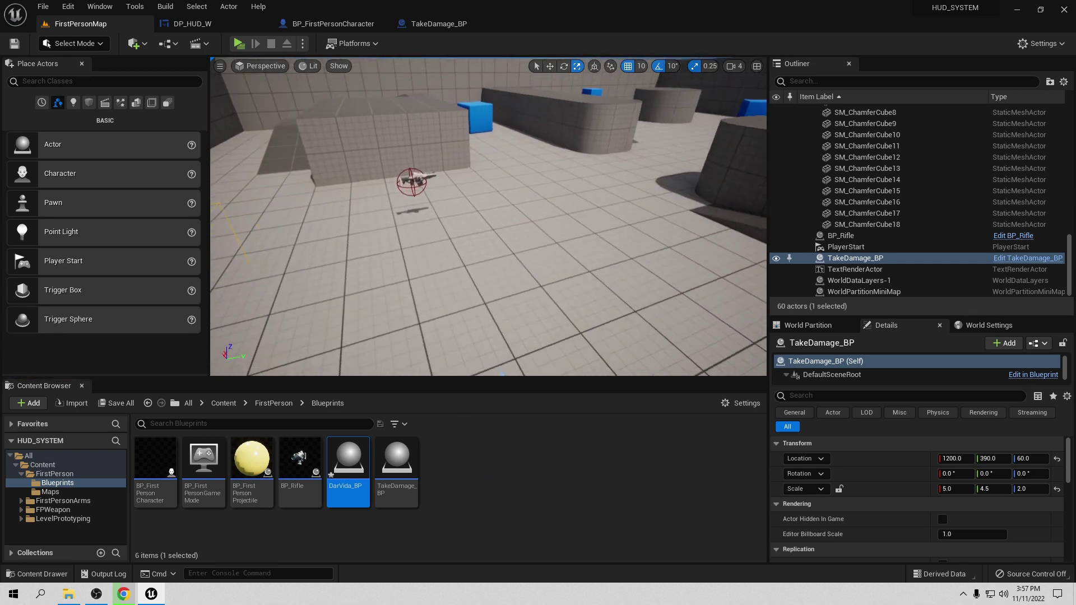
{"action": "left_click_drag", "start_coordinate": [361, 454], "coordinate": [455, 215]}
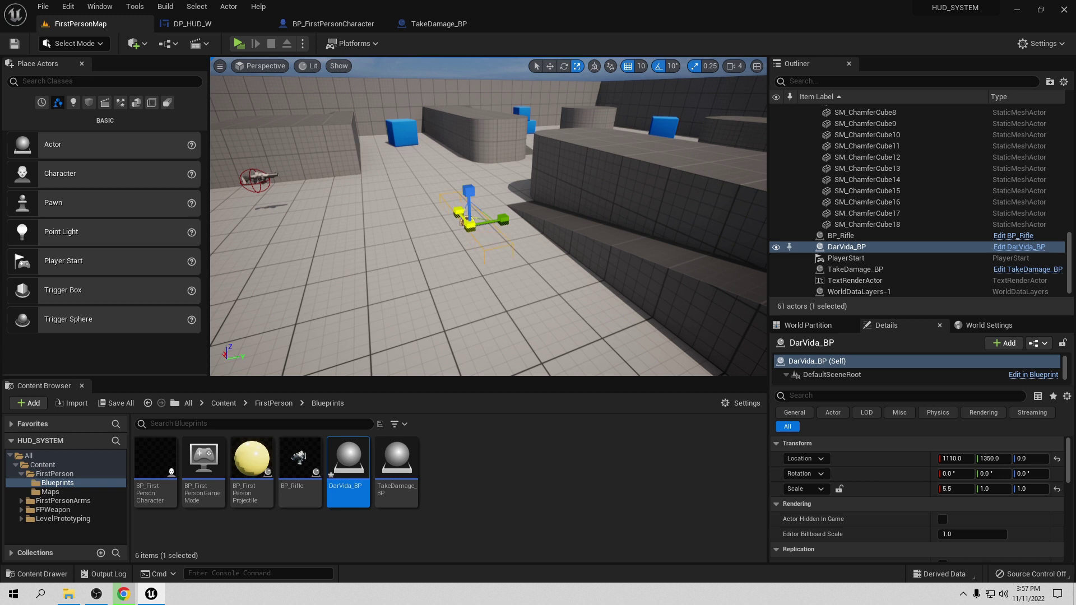
{"action": "left_click_drag", "start_coordinate": [470, 192], "coordinate": [545, 187]}
{"action": "left_click", "coordinate": [407, 131]}
{"action": "left_click", "coordinate": [550, 66]}
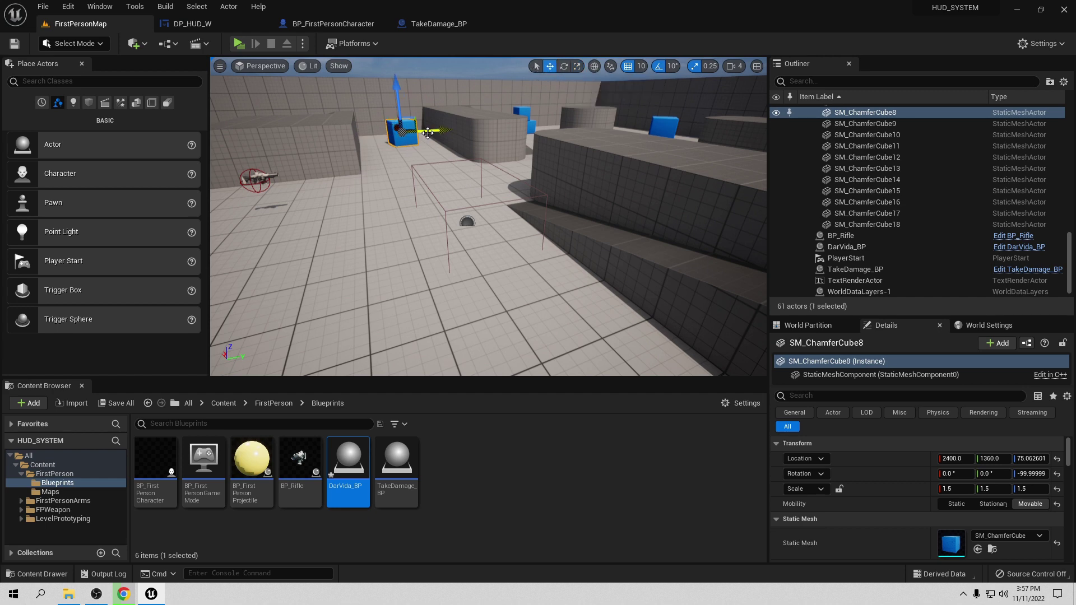
{"action": "left_click_drag", "start_coordinate": [393, 126], "coordinate": [487, 201]}
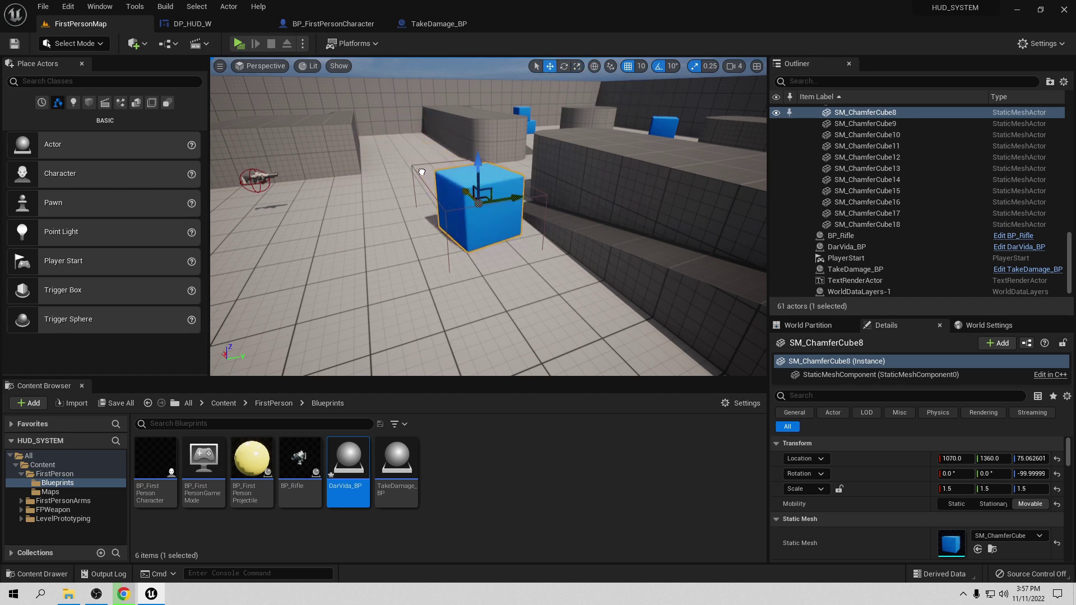
{"action": "mouse_move", "coordinate": [487, 200]}
{"action": "right_mouse_down"}
{"action": "mouse_move", "coordinate": [392, 207]}
{"action": "mouse_move", "coordinate": [425, 213]}
{"action": "mouse_move", "coordinate": [530, 181]}
{"action": "right_mouse_up"}
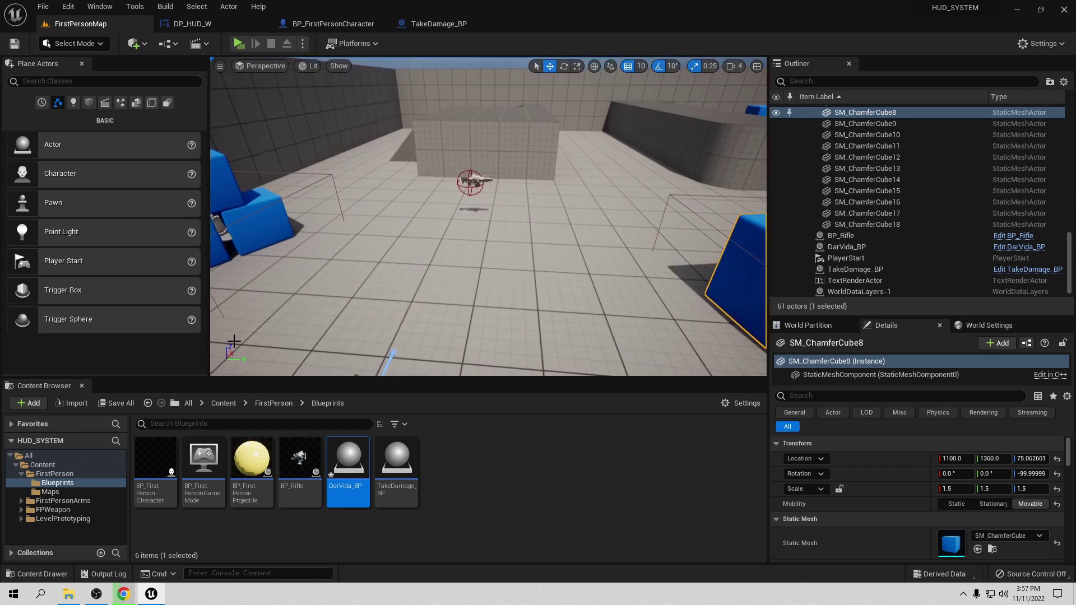
Open DarVida_BP's Event Graph and delete the subtract 0.25 node.
{"action": "double_click", "coordinate": [358, 476]}
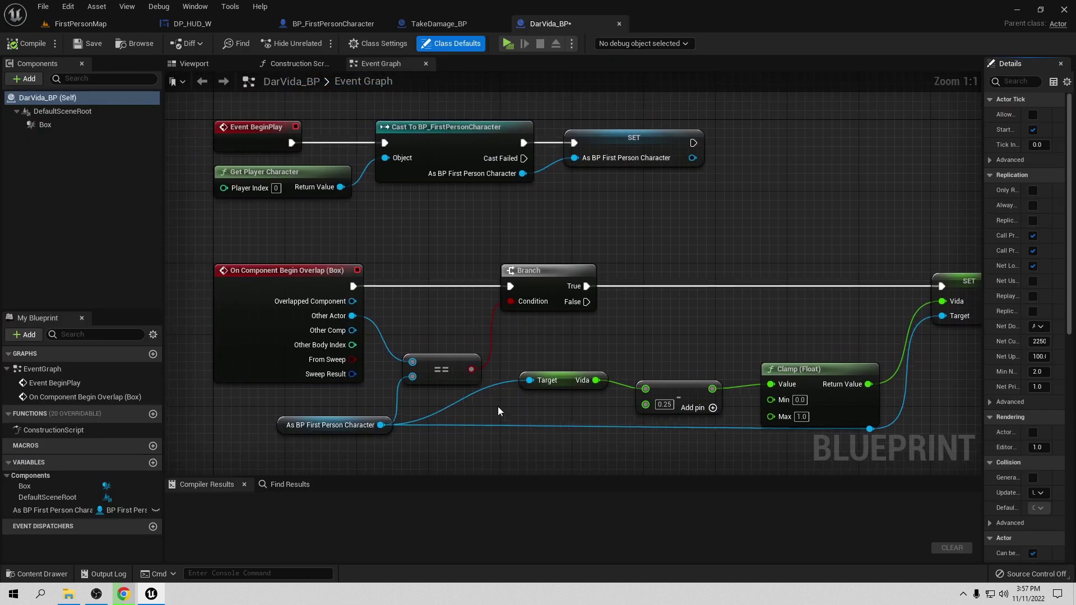
{"action": "mouse_move", "coordinate": [518, 337]}
{"action": "right_mouse_down"}
{"action": "mouse_move", "coordinate": [413, 309]}
{"action": "mouse_move", "coordinate": [490, 258]}
{"action": "right_mouse_up"}
{"action": "right_click_drag", "start_coordinate": [431, 324], "coordinate": [212, 339]}
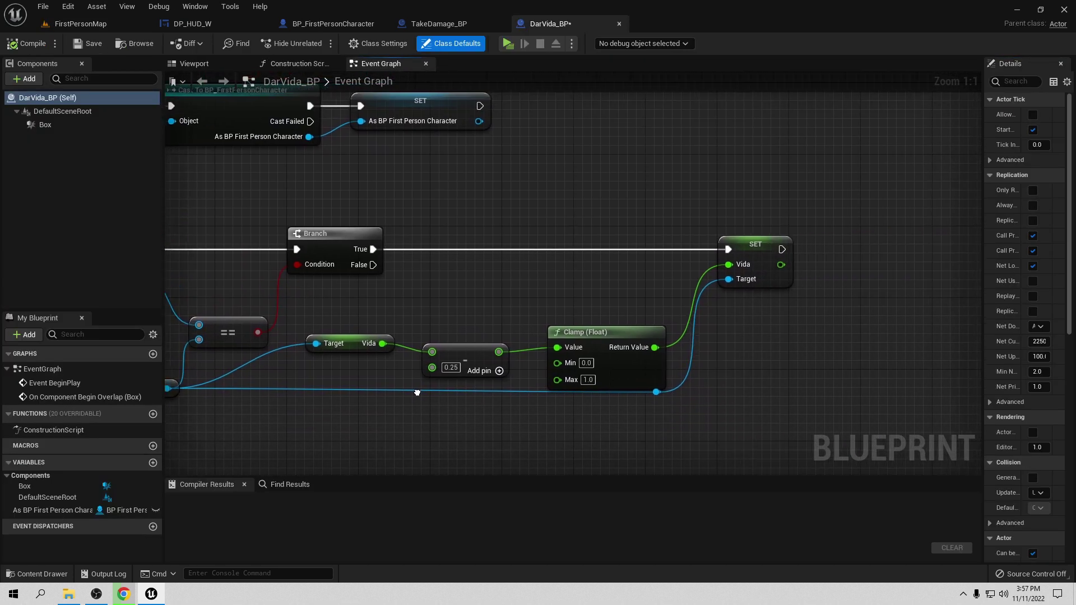
{"action": "left_click", "coordinate": [453, 346]}
{"action": "key", "text": "Delete"}
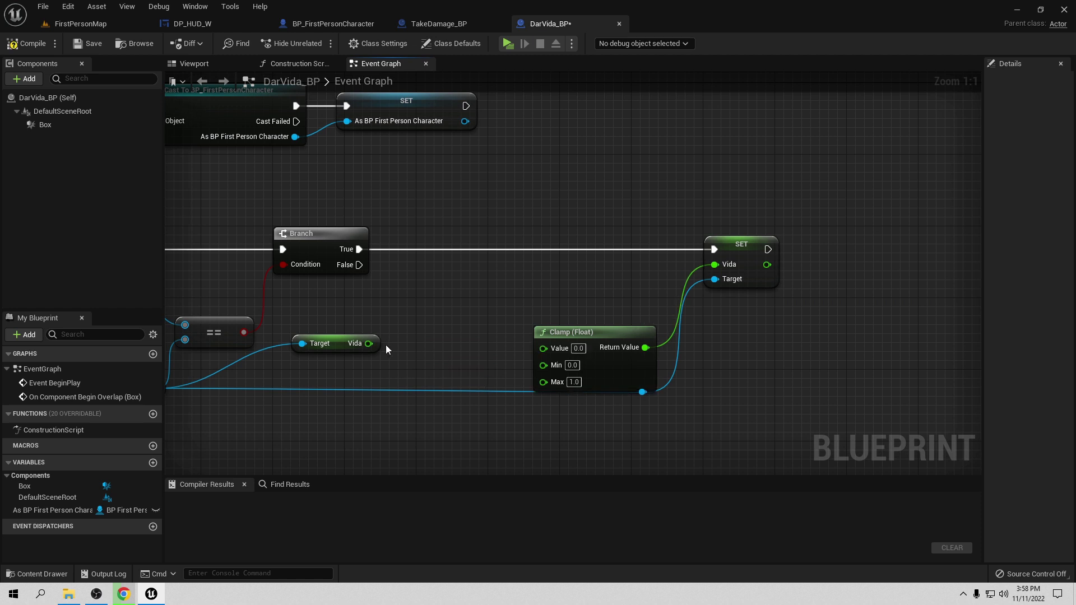
Insert an Add node between Vida and Clamp, compile, and launch a standalone playtest.
{"action": "left_click_drag", "start_coordinate": [368, 344], "coordinate": [421, 350]}
{"action": "type", "text": "+"}
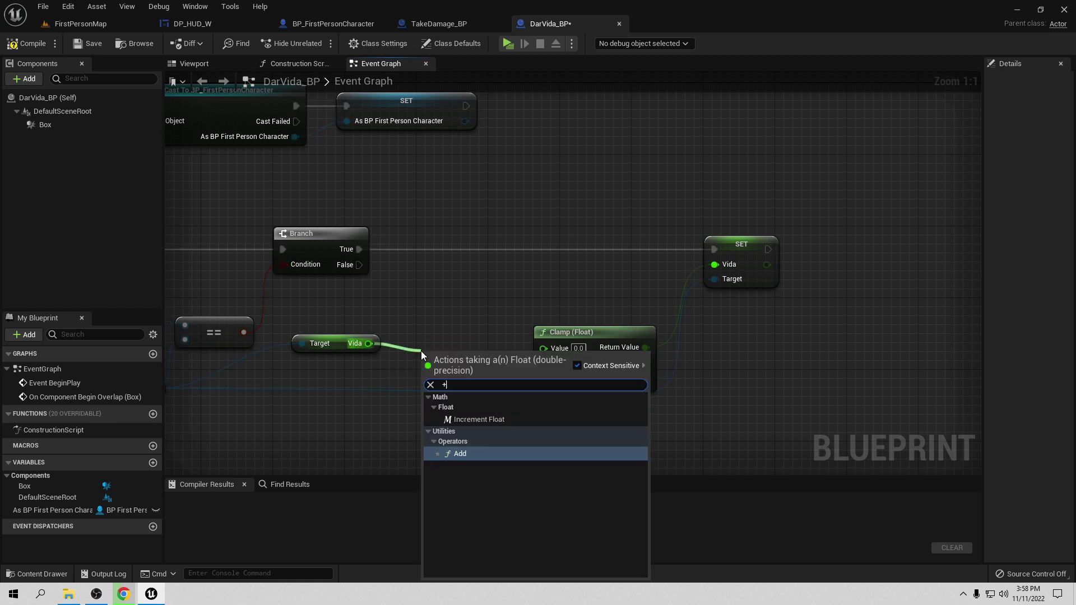
{"action": "left_click", "coordinate": [453, 453]}
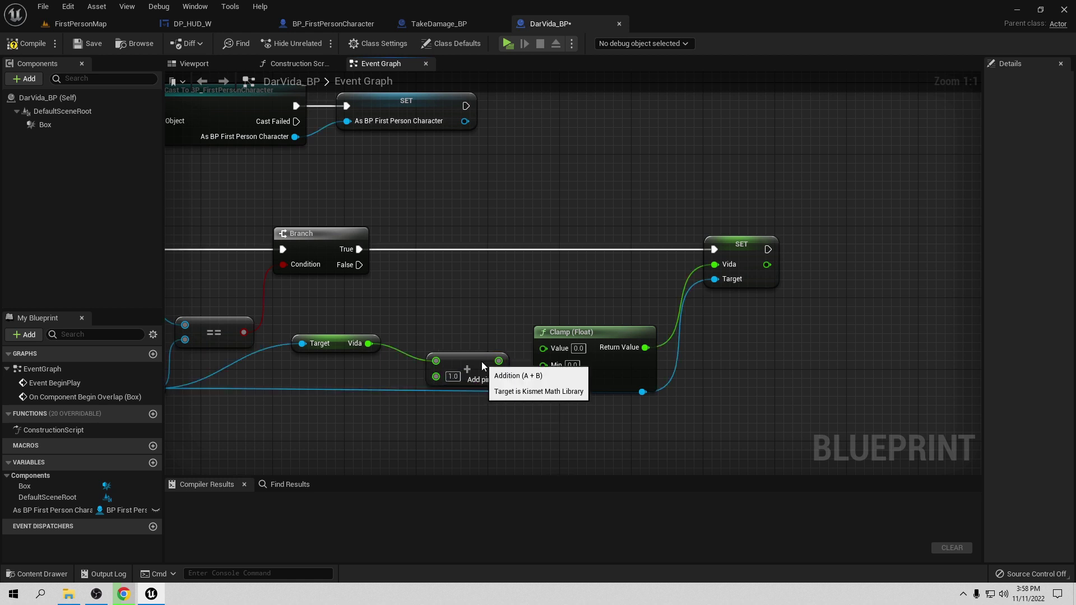
{"action": "mouse_move", "coordinate": [483, 359]}
{"action": "left_mouse_down"}
{"action": "mouse_move", "coordinate": [465, 351]}
{"action": "mouse_move", "coordinate": [543, 348]}
{"action": "left_mouse_up"}
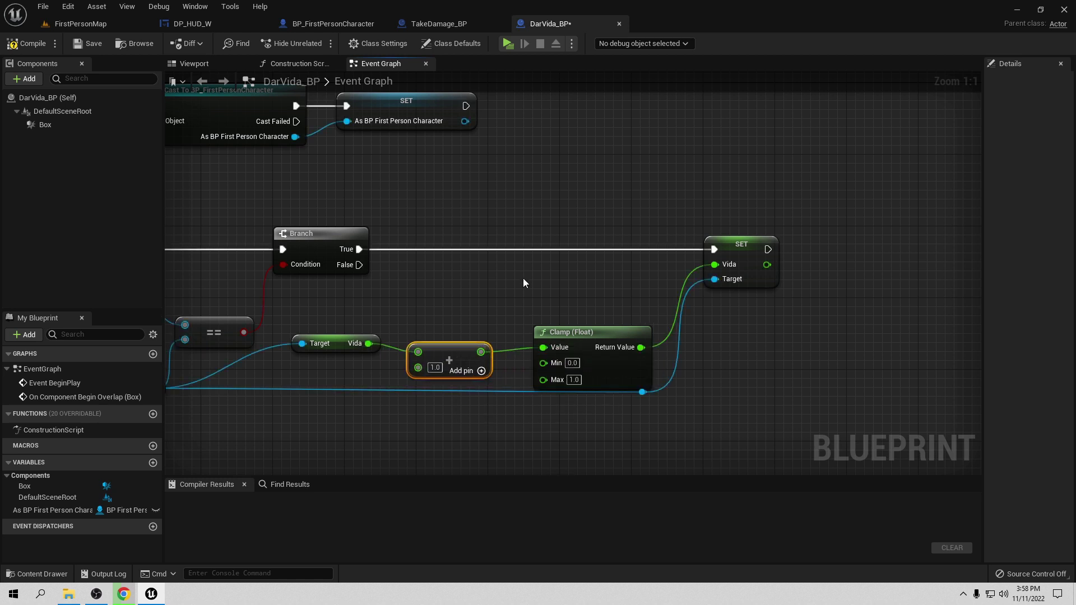
{"action": "key", "text": "ctrl+s"}
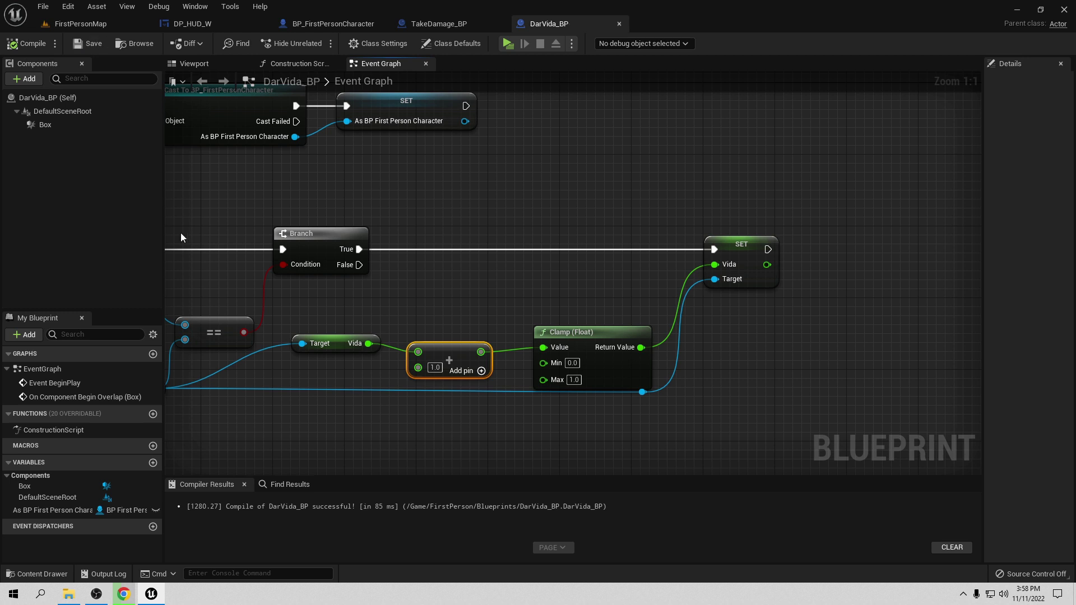
{"action": "left_click", "coordinate": [507, 44]}
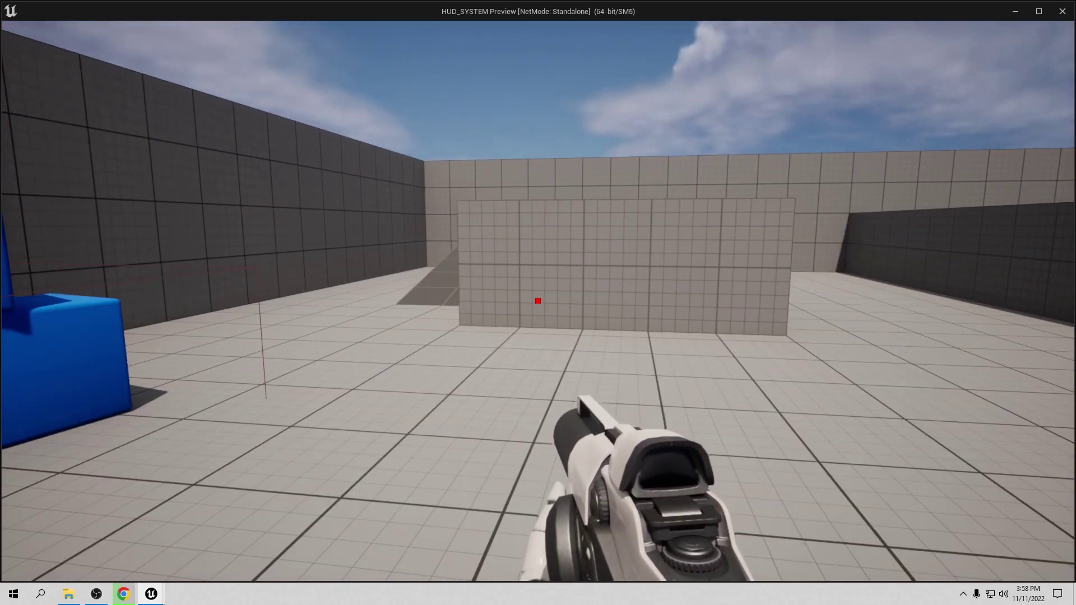
Exit the standalone health-pickup test, returning to the FirstPersonMap editor.
{"action": "key", "text": "Escape"}
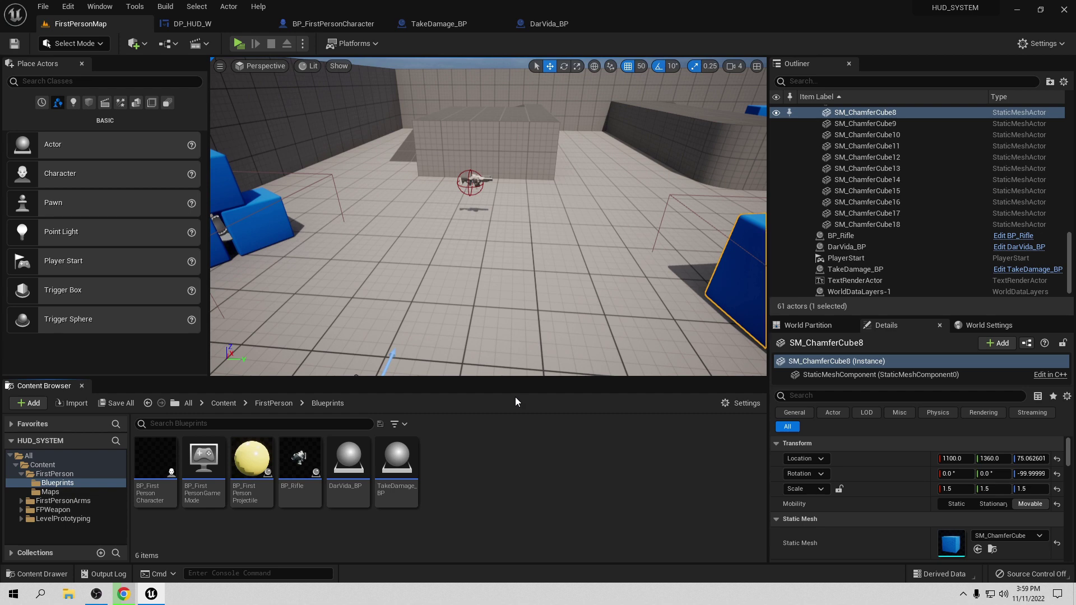
Add a float variable Energia to BP_FirstPersonCharacter, compile, and default it to 1.0.
{"action": "left_click", "coordinate": [337, 26]}
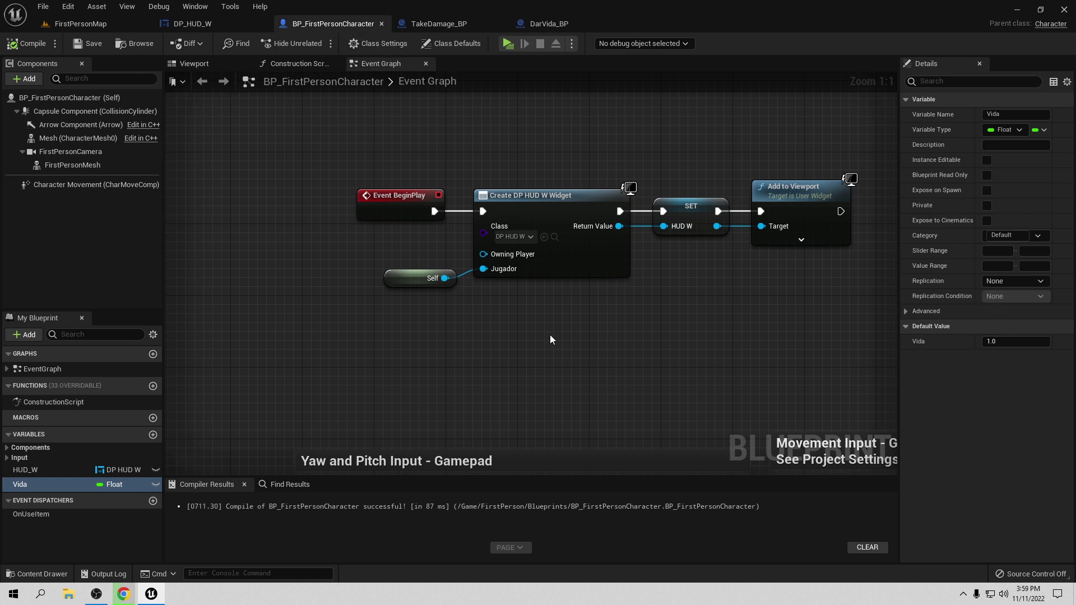
{"action": "right_click_drag", "start_coordinate": [550, 335], "coordinate": [536, 224]}
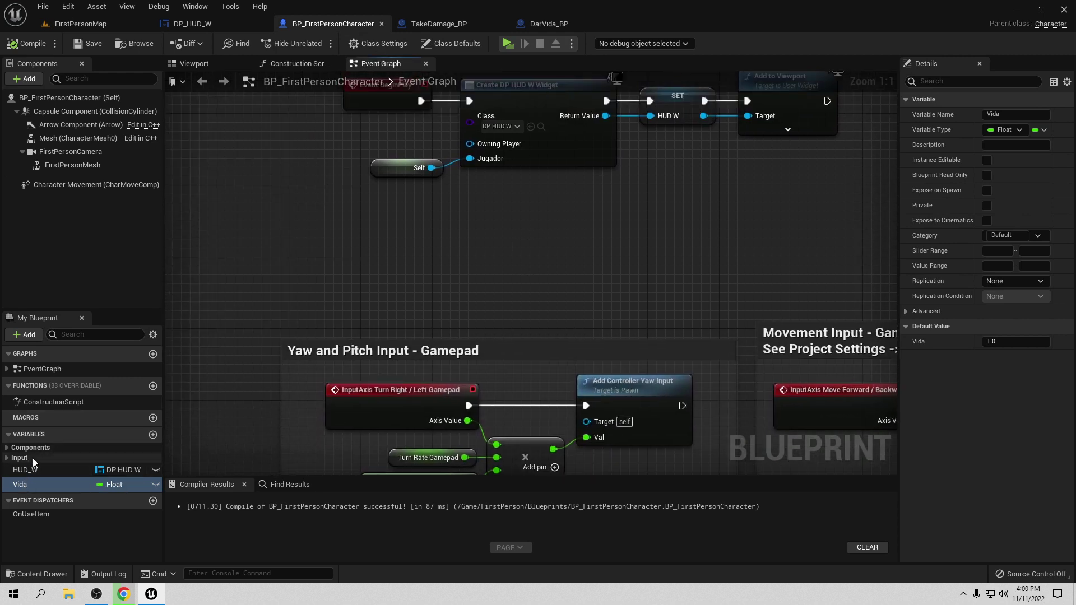
{"action": "left_click", "coordinate": [153, 435]}
{"action": "type", "text": "Energia"}
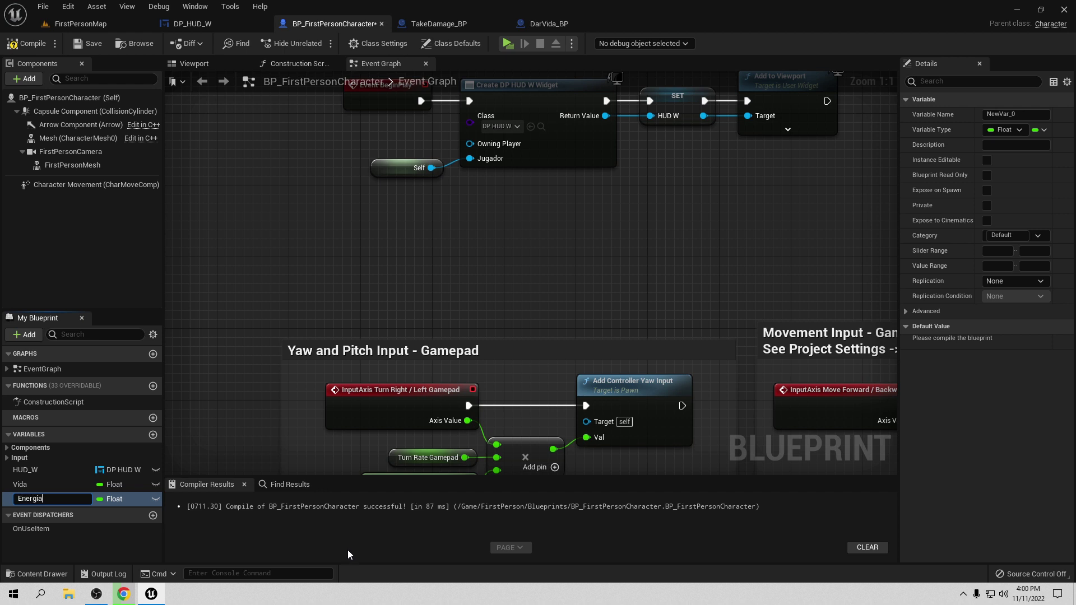
{"action": "left_click", "coordinate": [290, 554]}
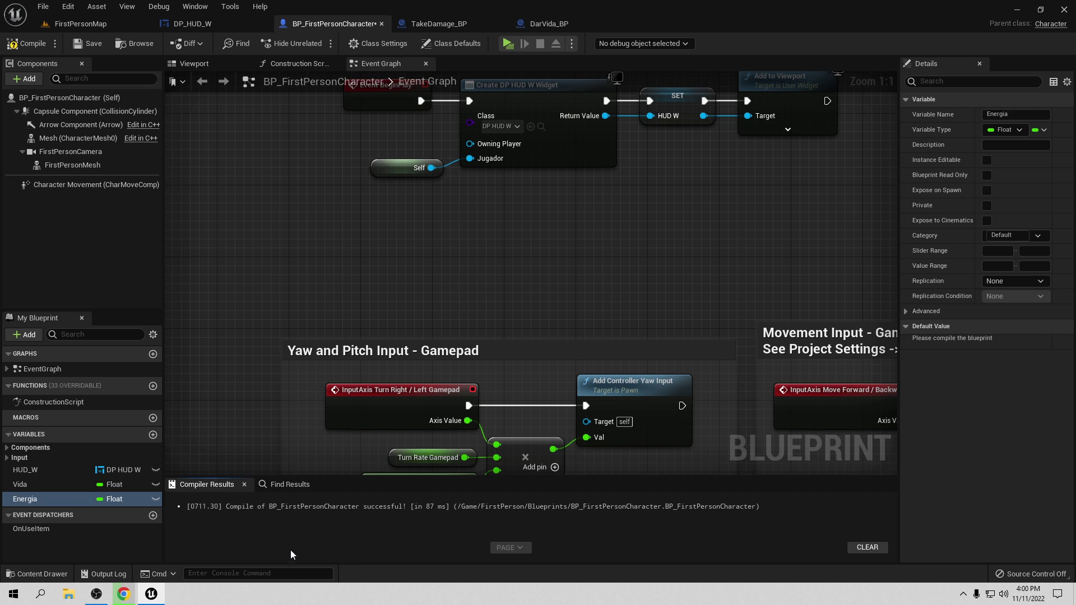
{"action": "left_click", "coordinate": [35, 45]}
{"action": "left_click", "coordinate": [1006, 341]}
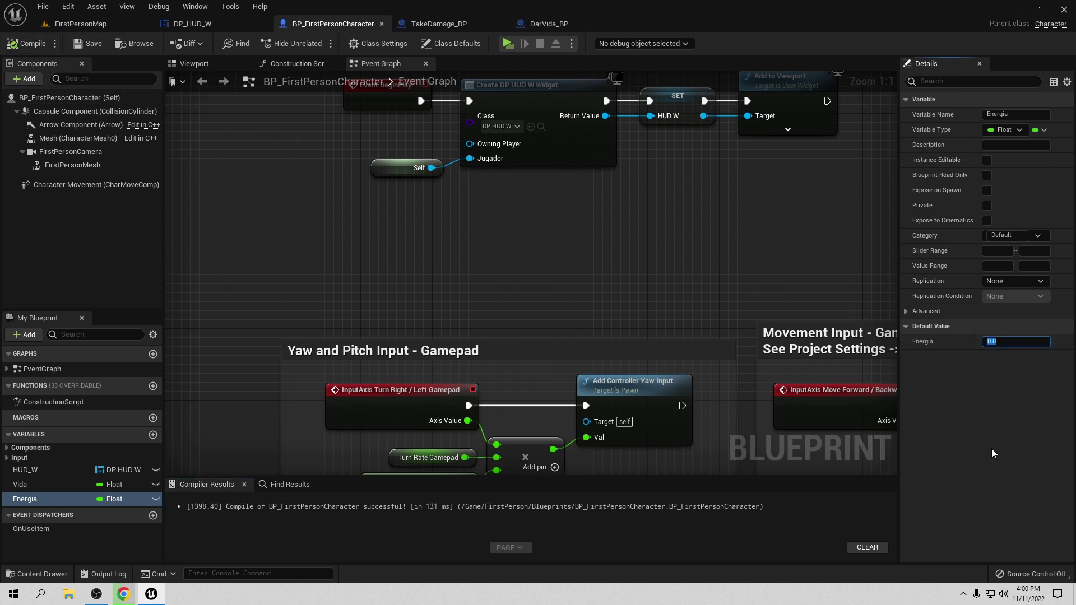
{"action": "type", "text": "1"}
{"action": "key", "text": "Return"}
Save the character, close TakeDamage_BP and DarVida_BP, and bring up DP_HUD_W.
{"action": "left_click", "coordinate": [89, 44]}
{"action": "left_click", "coordinate": [499, 24]}
{"action": "left_click", "coordinate": [498, 23]}
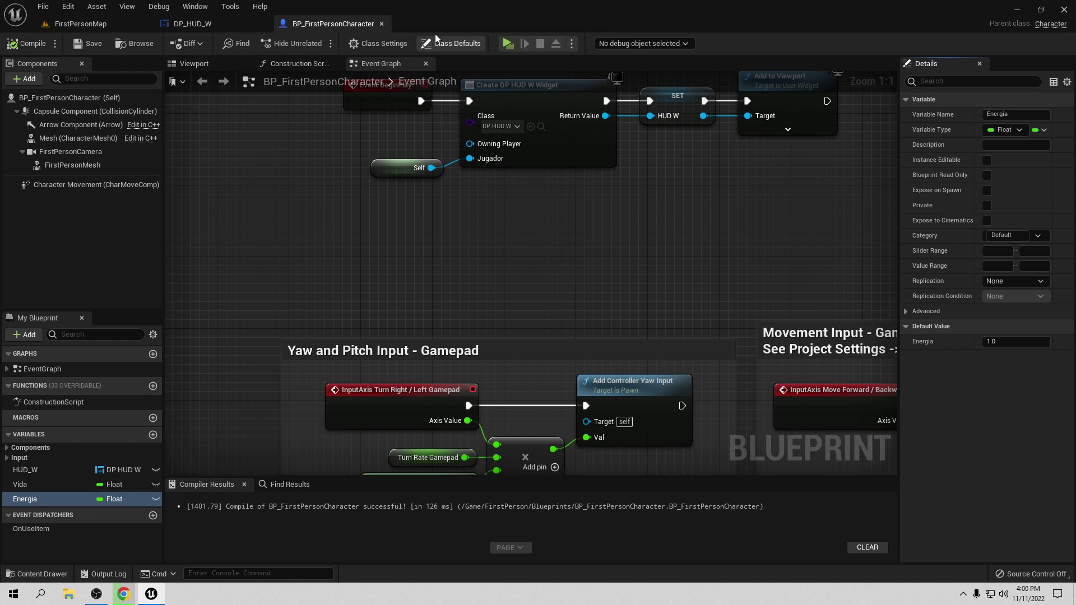
{"action": "left_click", "coordinate": [213, 25]}
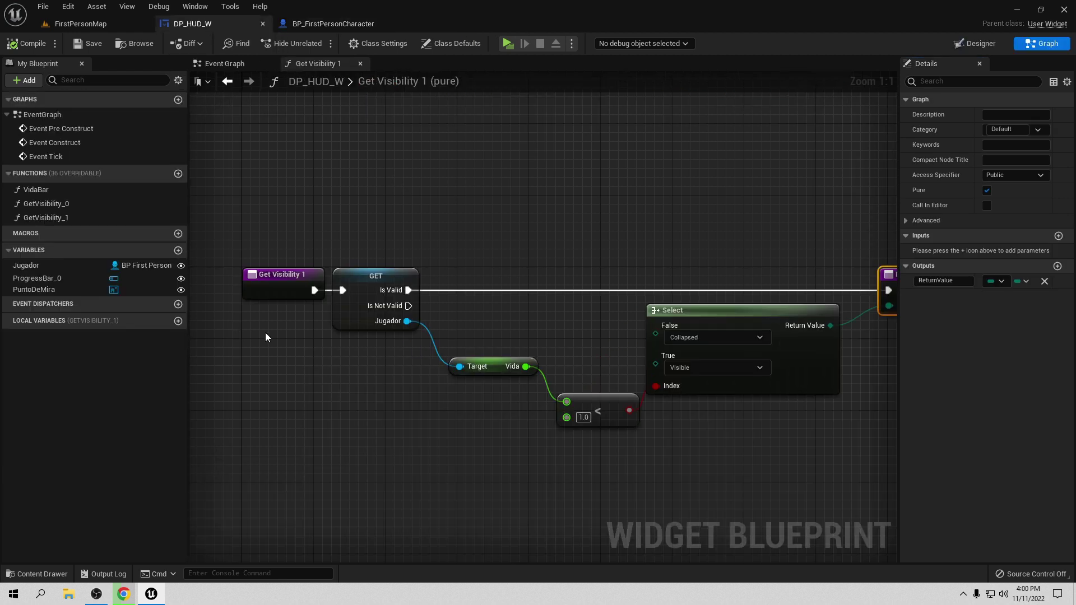
Search the Palette for 'progre' and drop a Progress Bar near the canvas's bottom-right corner.
{"action": "left_click", "coordinate": [975, 44]}
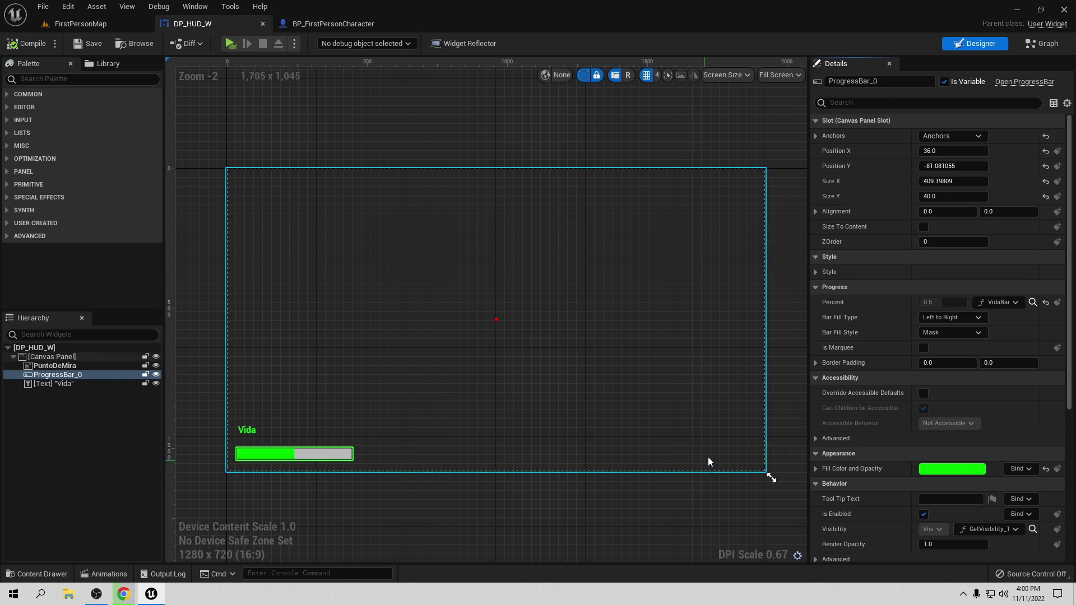
{"action": "left_click", "coordinate": [21, 79]}
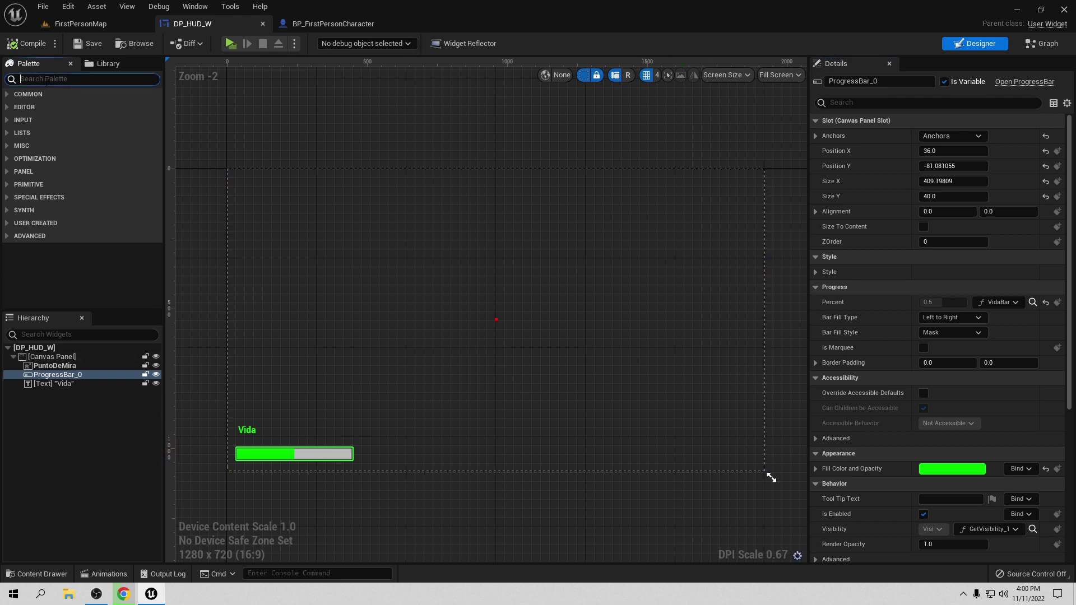
{"action": "type", "text": "Progr"}
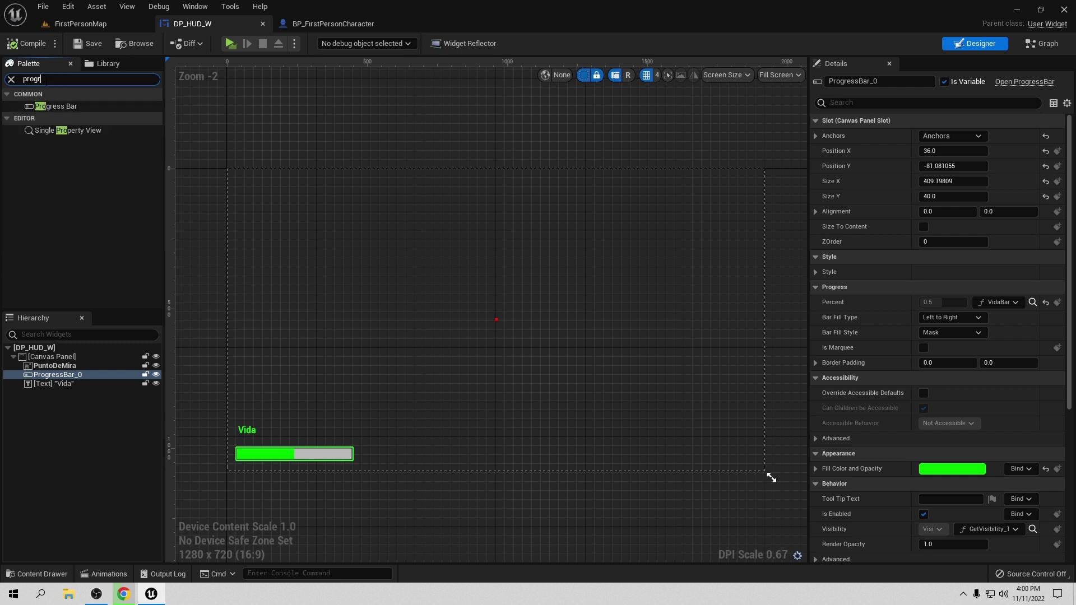
{"action": "type", "text": "e"}
{"action": "mouse_move", "coordinate": [536, 327]}
{"action": "left_mouse_down"}
{"action": "mouse_move", "coordinate": [691, 442]}
{"action": "mouse_move", "coordinate": [707, 442]}
{"action": "mouse_move", "coordinate": [620, 447]}
{"action": "left_mouse_up"}
{"action": "left_click_drag", "start_coordinate": [714, 443], "coordinate": [723, 450]}
Anchor ProgressBar_1 to the bottom-right and set its fill colour to cyan.
{"action": "left_click", "coordinate": [966, 134]}
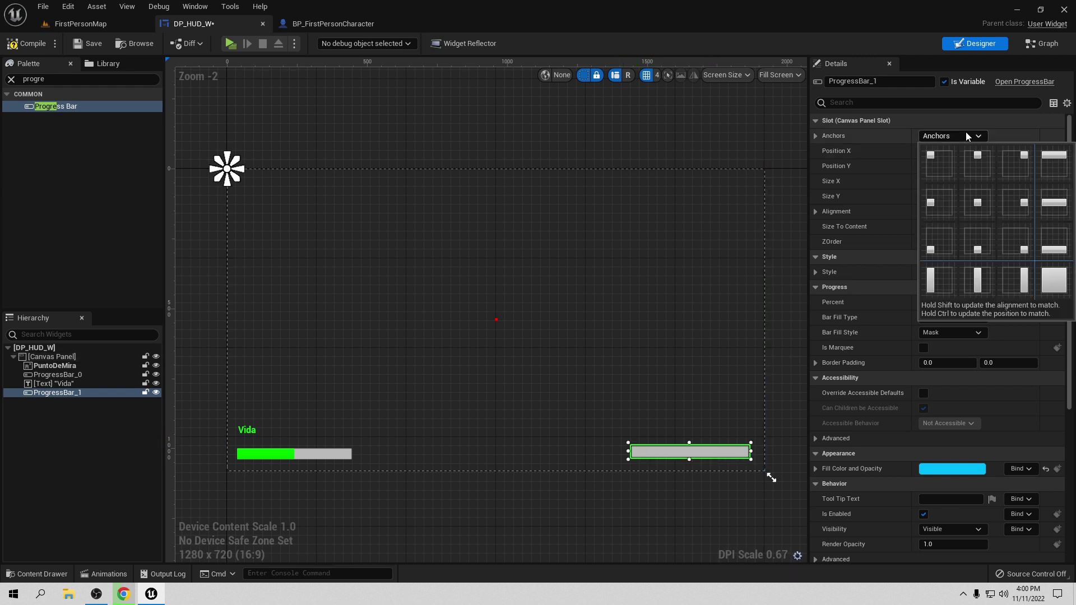
{"action": "left_click", "coordinate": [1009, 247]}
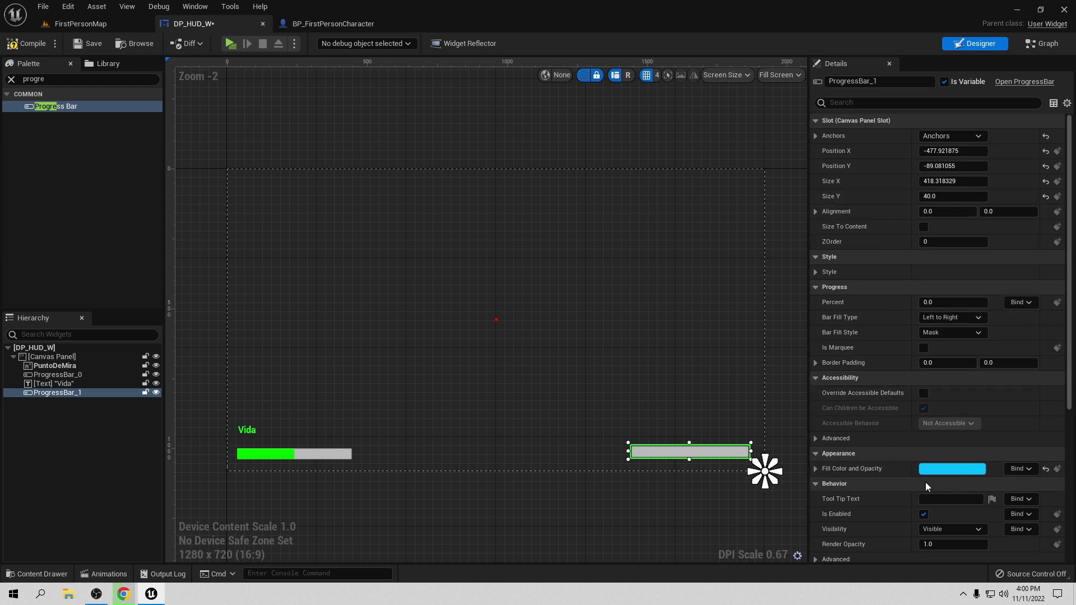
{"action": "left_click", "coordinate": [958, 470]}
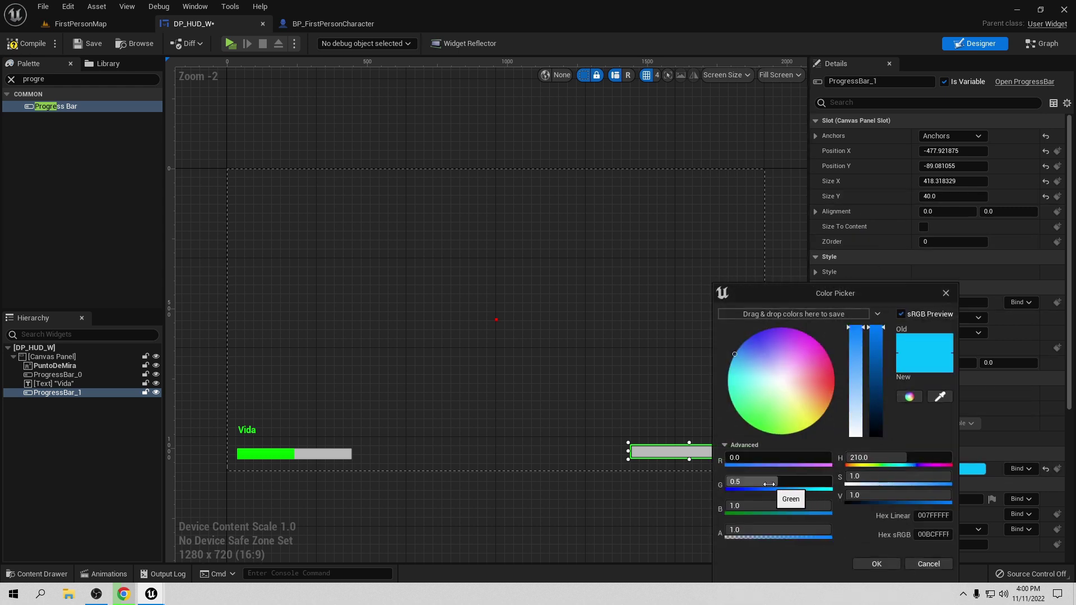
{"action": "left_click_drag", "start_coordinate": [784, 484], "coordinate": [831, 483]}
{"action": "left_click", "coordinate": [858, 565]}
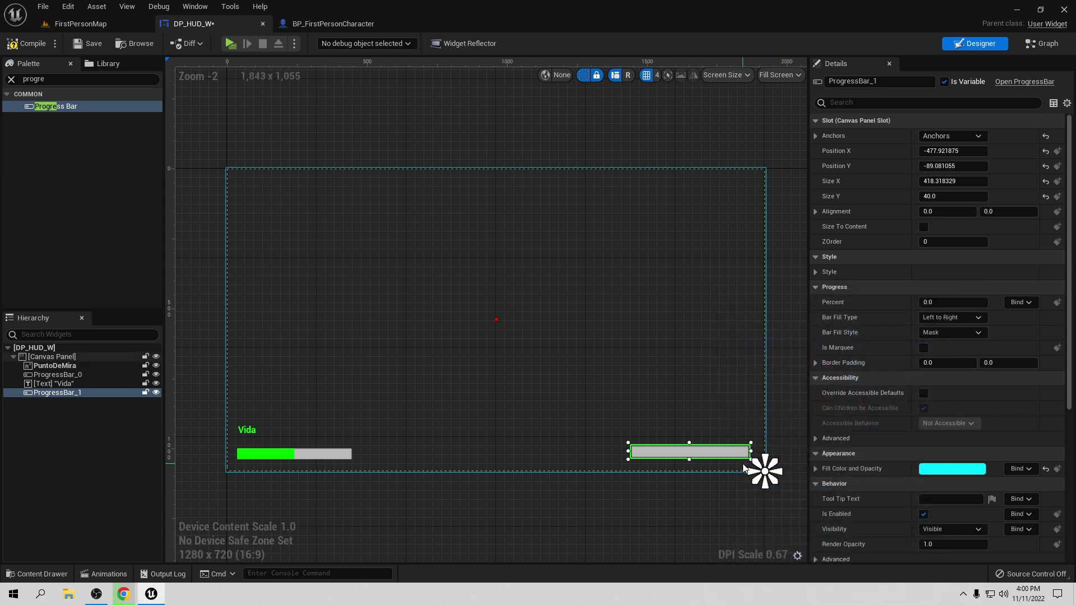
Set the bar to Fill from Center with Percent 0.5.
{"action": "left_click_drag", "start_coordinate": [929, 299], "coordinate": [944, 299]}
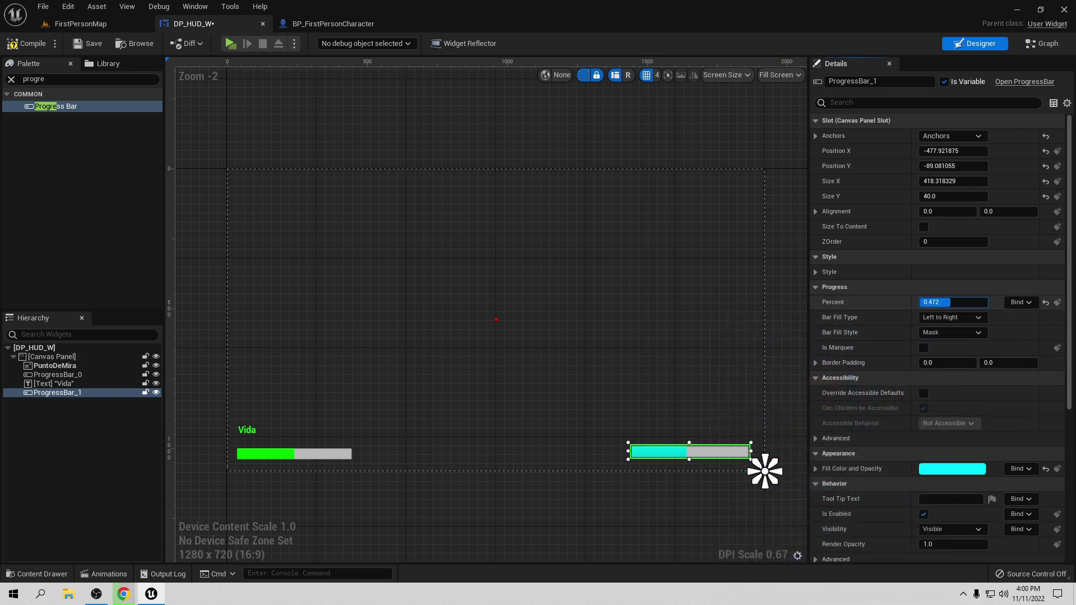
{"action": "left_click", "coordinate": [936, 321]}
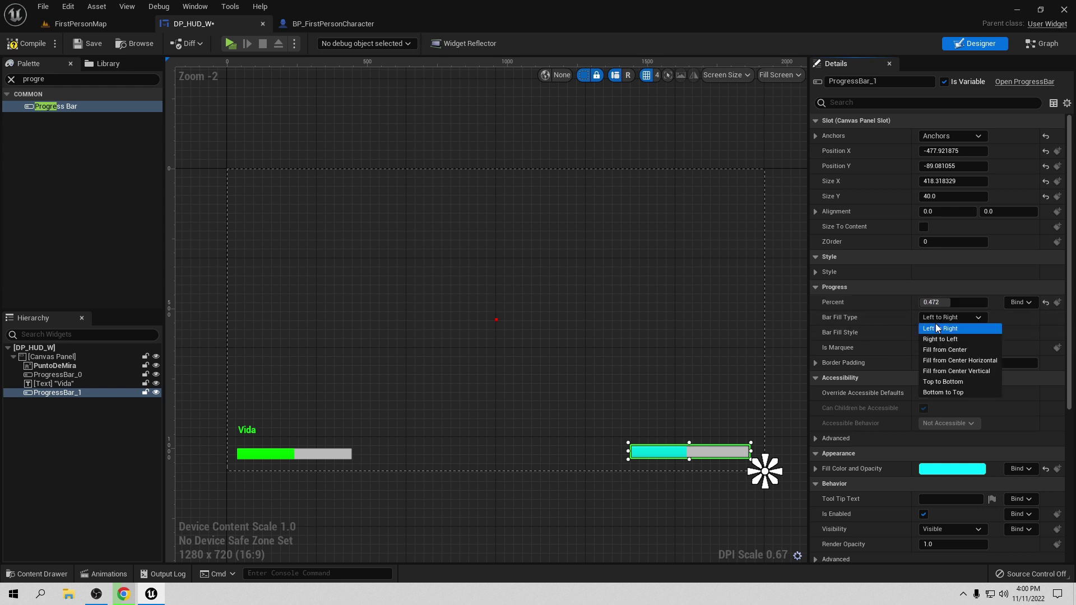
{"action": "left_click", "coordinate": [942, 348]}
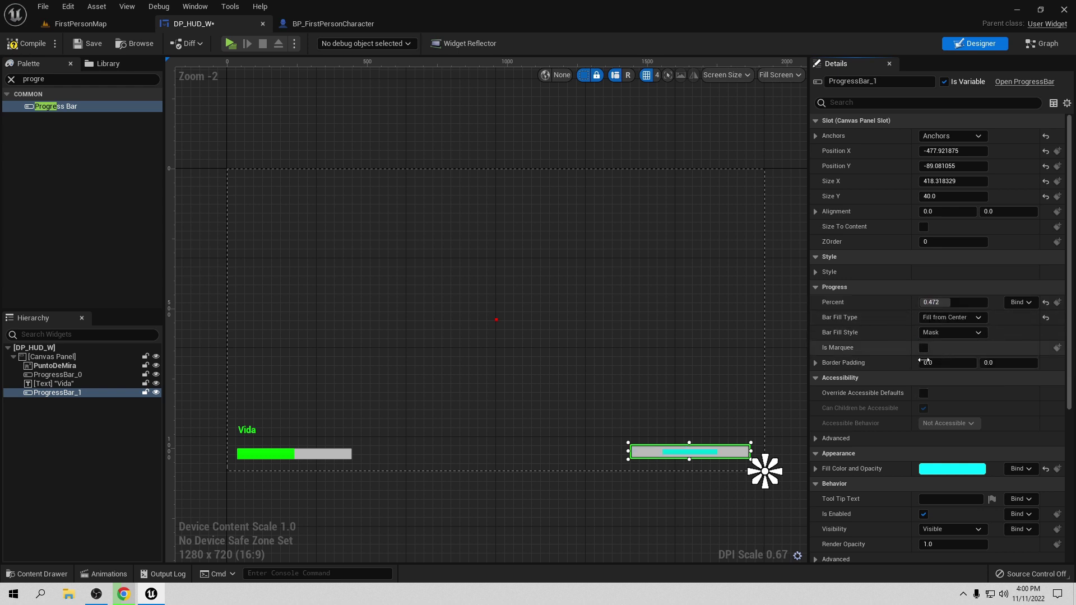
{"action": "left_click", "coordinate": [936, 317]}
{"action": "left_click", "coordinate": [932, 303]}
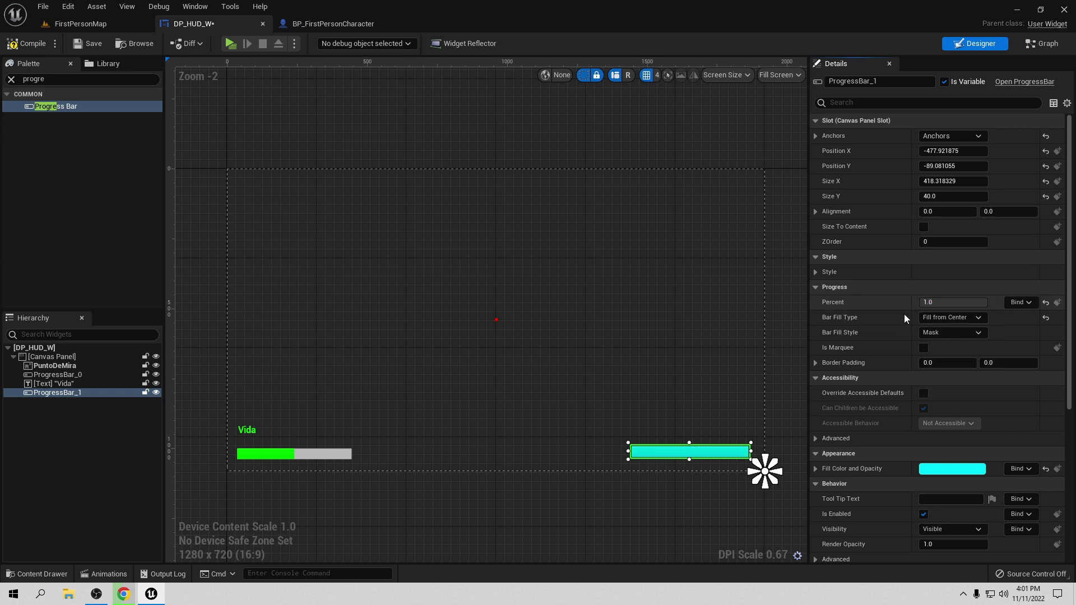
{"action": "left_click", "coordinate": [930, 302]}
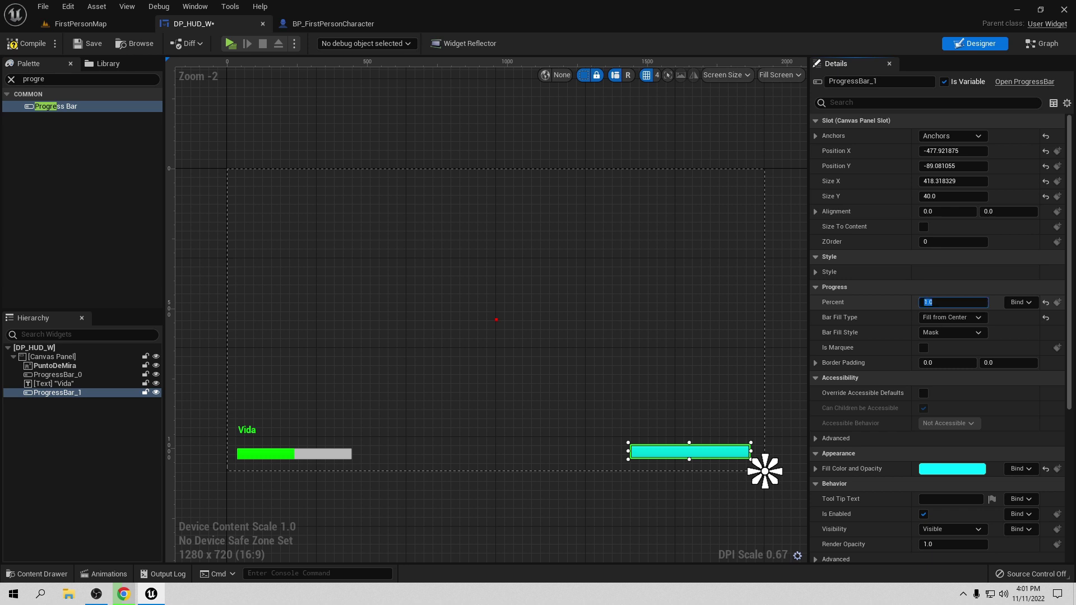
{"action": "type", "text": "05"}
{"action": "key", "text": "Tab"}
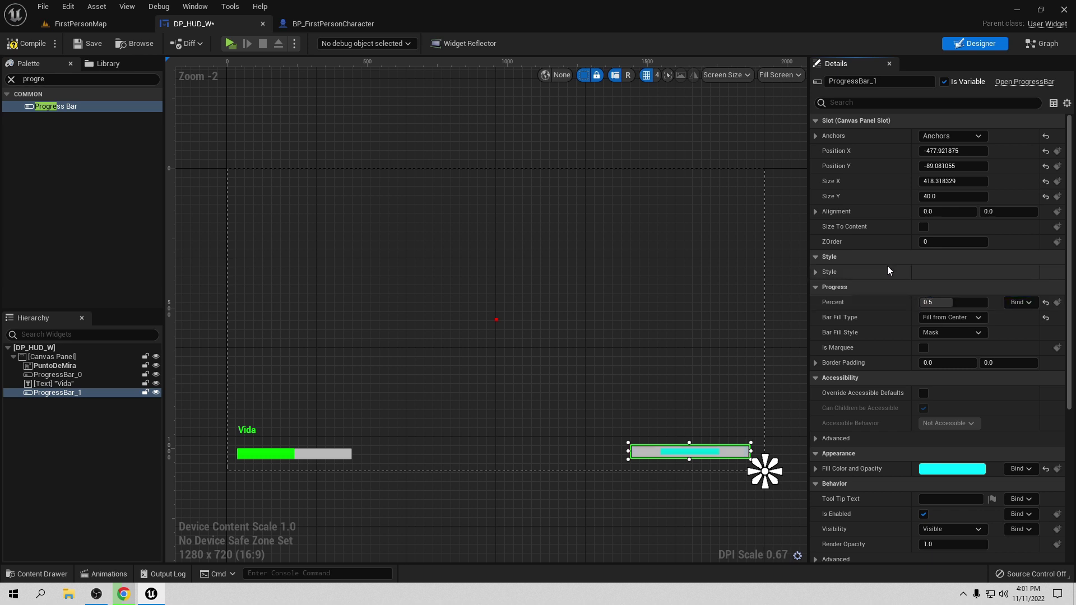
{"action": "left_click", "coordinate": [251, 432]}
{"action": "type", "text": "text"}
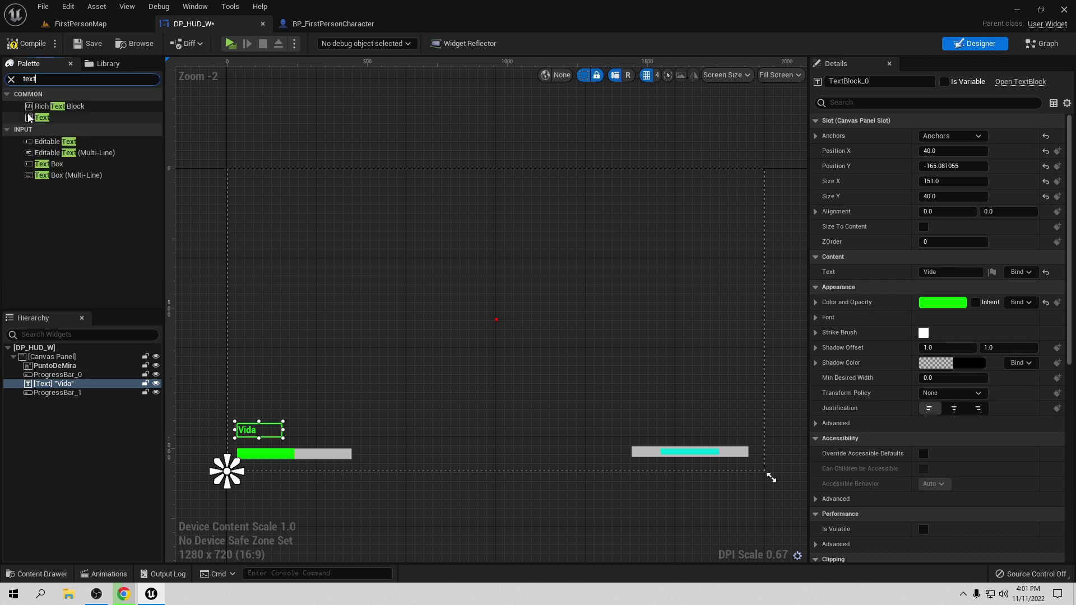
Place a Text widget reading 'Energia' just above the cyan bar.
{"action": "left_click", "coordinate": [56, 118]}
{"action": "mouse_move", "coordinate": [314, 281]}
{"action": "left_mouse_down"}
{"action": "mouse_move", "coordinate": [741, 427]}
{"action": "mouse_move", "coordinate": [708, 429]}
{"action": "left_mouse_up"}
{"action": "left_click", "coordinate": [918, 273]}
{"action": "type", "text": "Energ"}
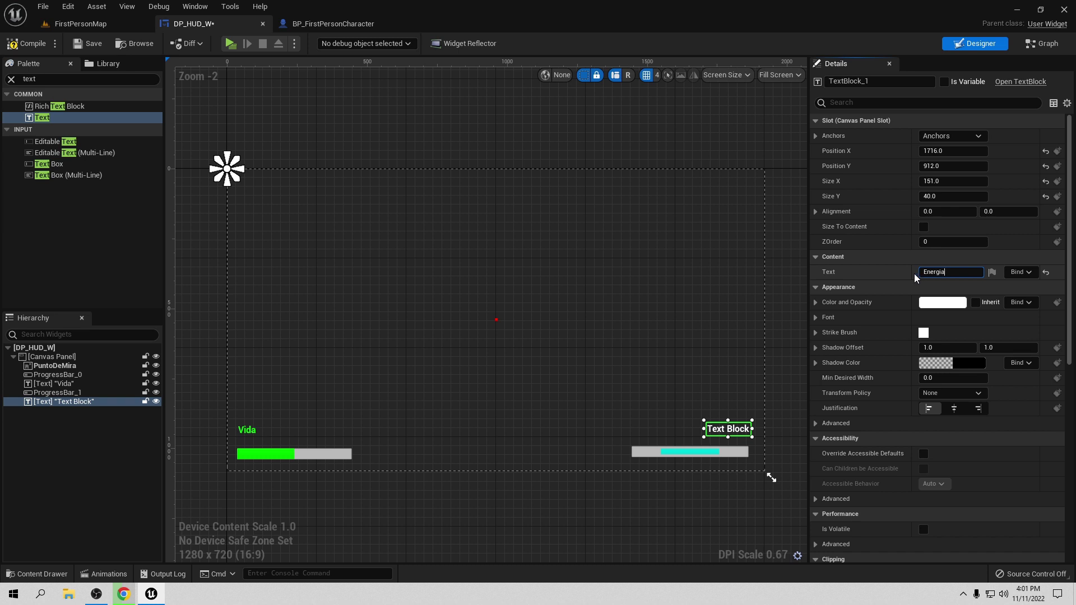
{"action": "key", "text": "Return"}
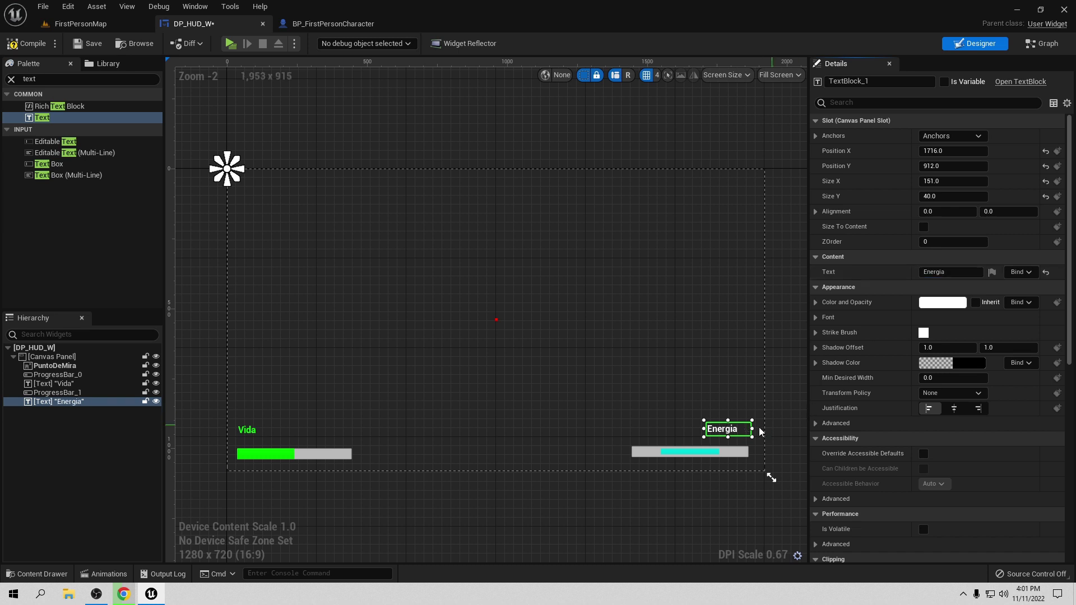
{"action": "left_click_drag", "start_coordinate": [741, 432], "coordinate": [726, 432]}
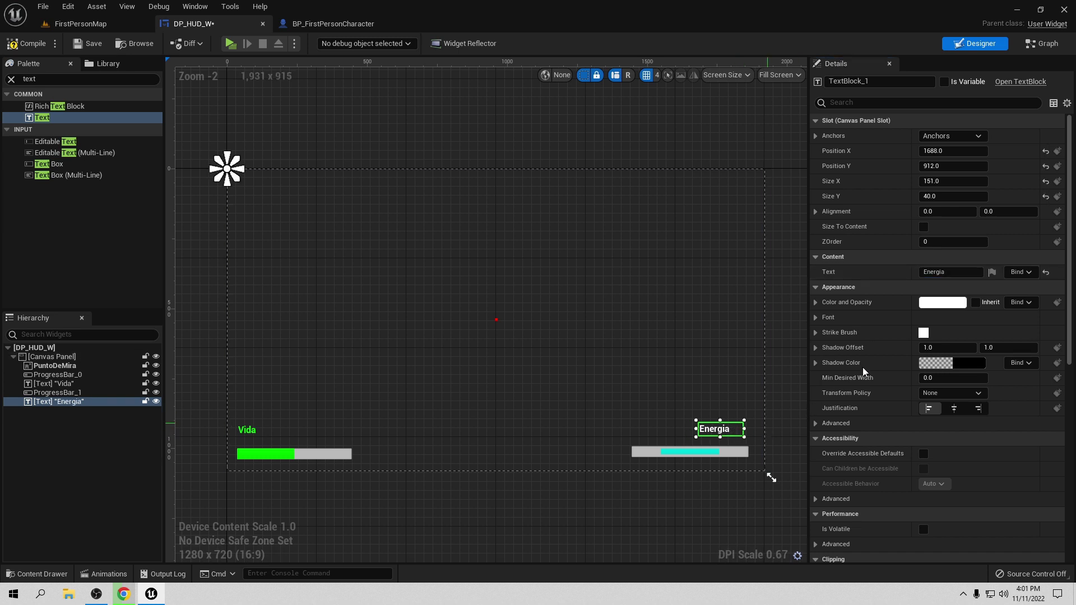
Colour the Energia text cyan and save DP_HUD_W.
{"action": "left_click", "coordinate": [942, 302]}
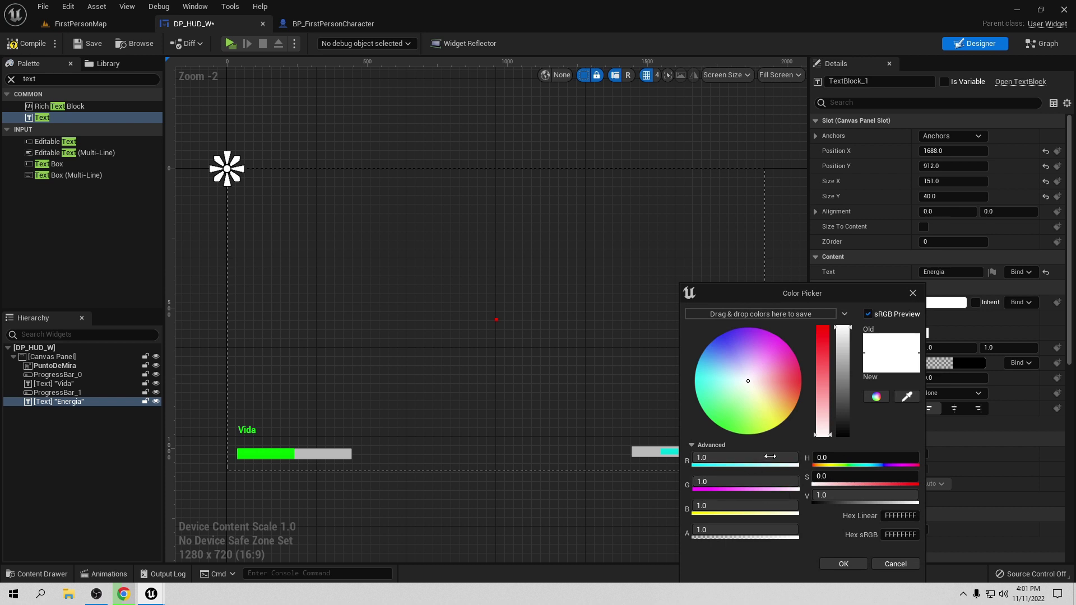
{"action": "left_click_drag", "start_coordinate": [789, 456], "coordinate": [729, 455]}
{"action": "left_click", "coordinate": [855, 565]}
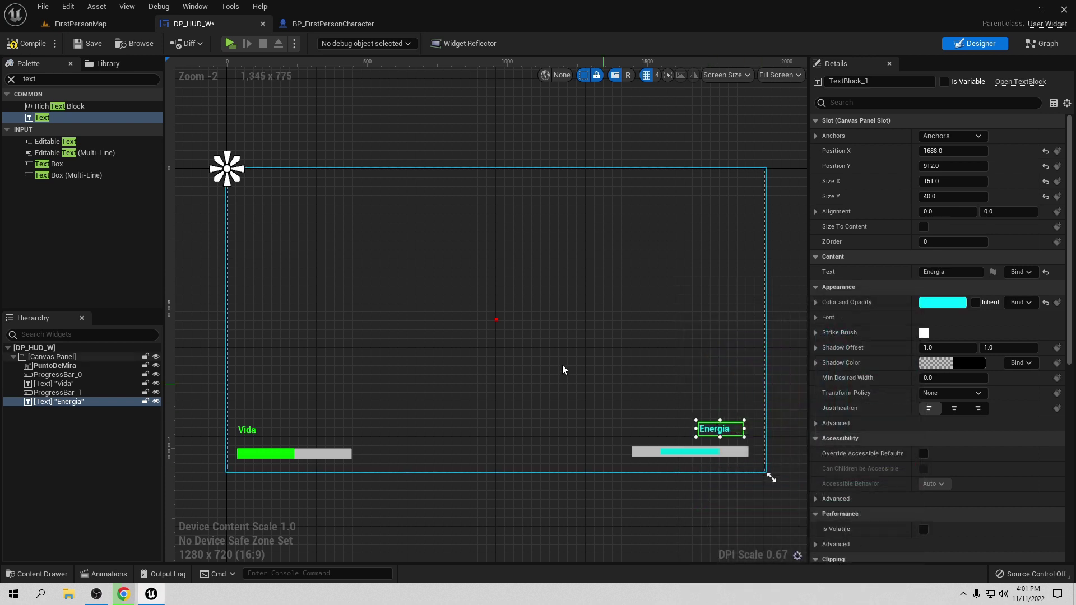
{"action": "left_click", "coordinate": [80, 43]}
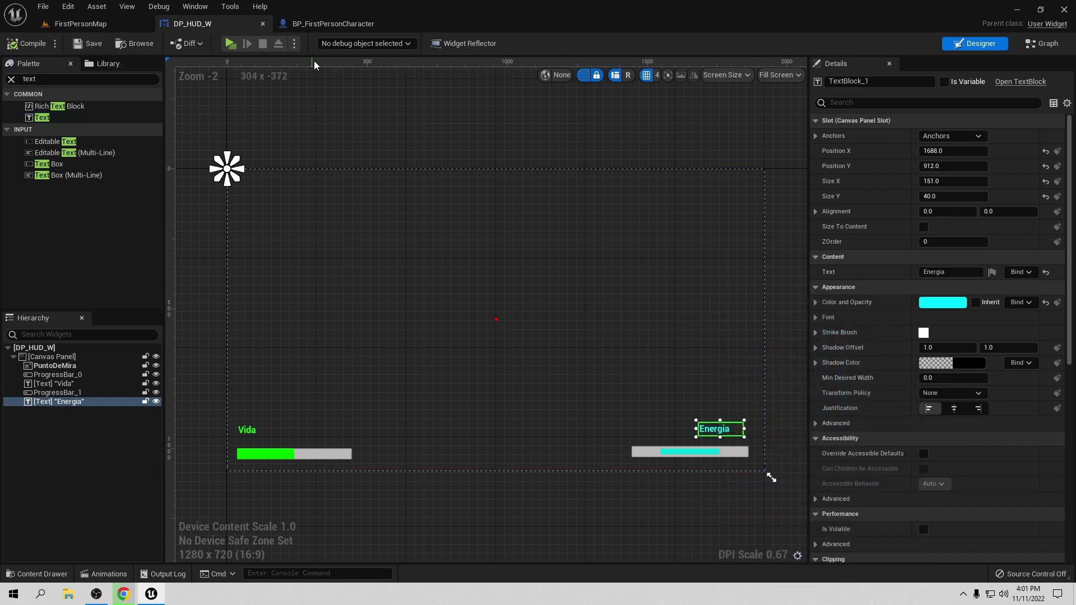
Run a standalone test, walk around checking the Energia bar, then exit back to the editor.
{"action": "left_click", "coordinate": [230, 43]}
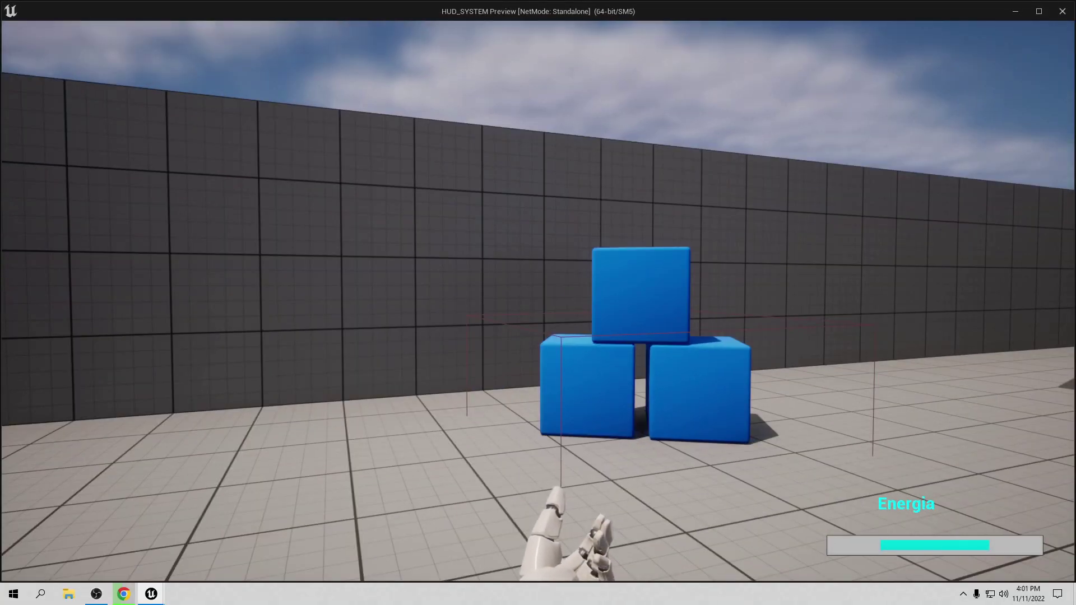
{"action": "key", "text": "w"}
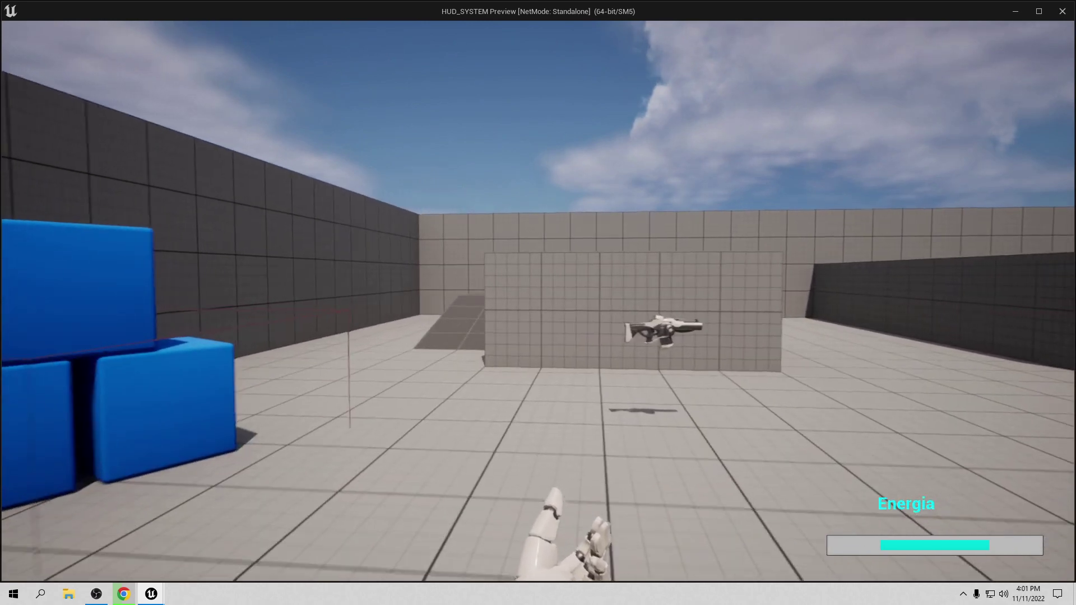
{"action": "key", "text": "Escape"}
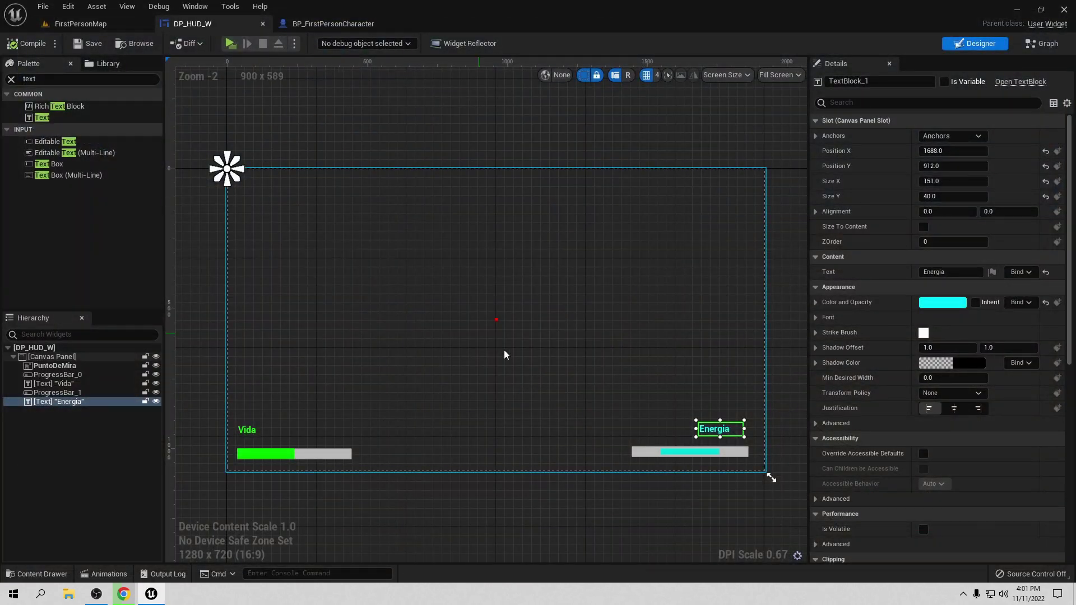
Bind the Energia bar's Percent to Get Percent 0 and wire in a validated Jugador get.
{"action": "left_click", "coordinate": [736, 449]}
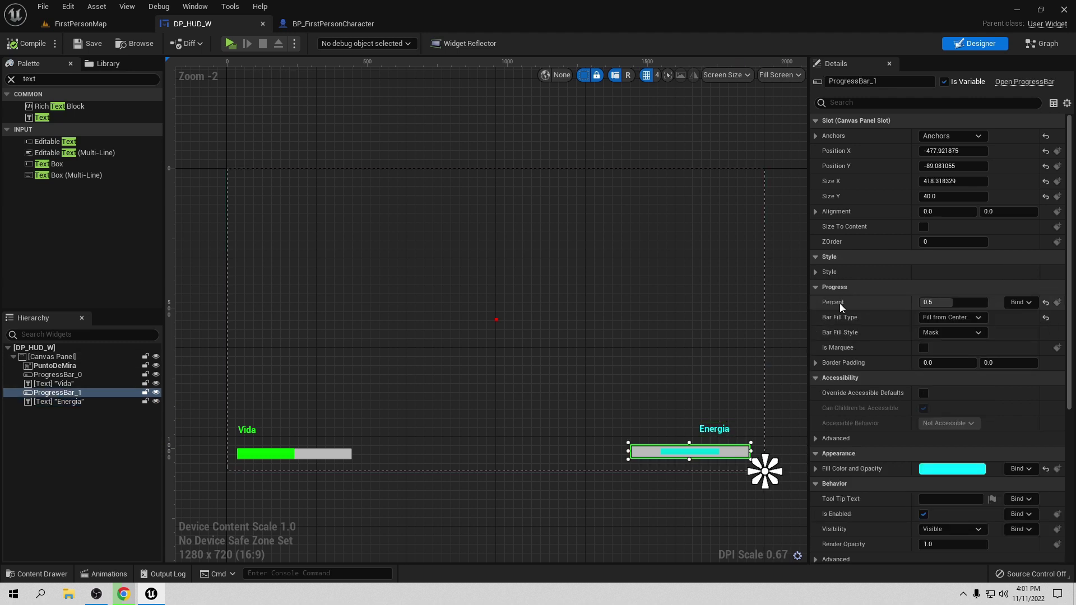
{"action": "left_click", "coordinate": [1021, 306]}
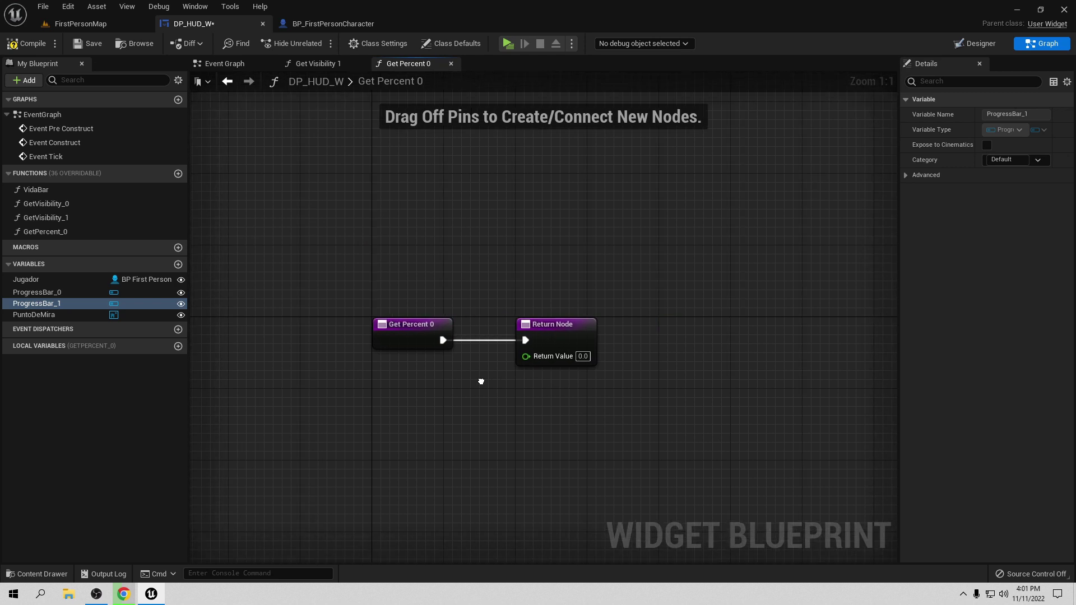
{"action": "left_click_drag", "start_coordinate": [470, 323], "coordinate": [783, 323]}
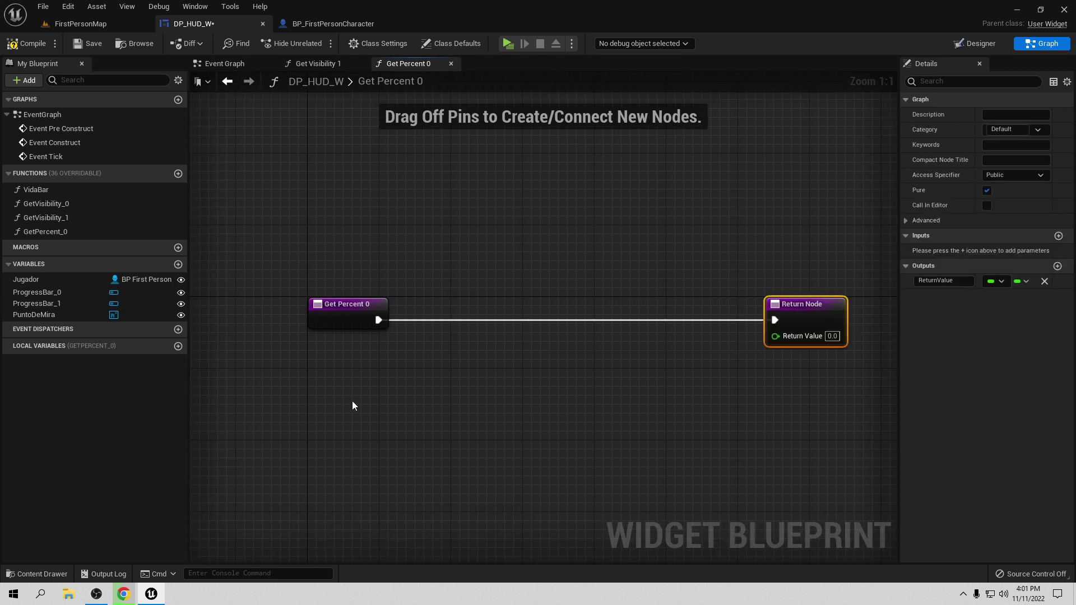
{"action": "left_click_drag", "start_coordinate": [59, 279], "coordinate": [396, 361]}
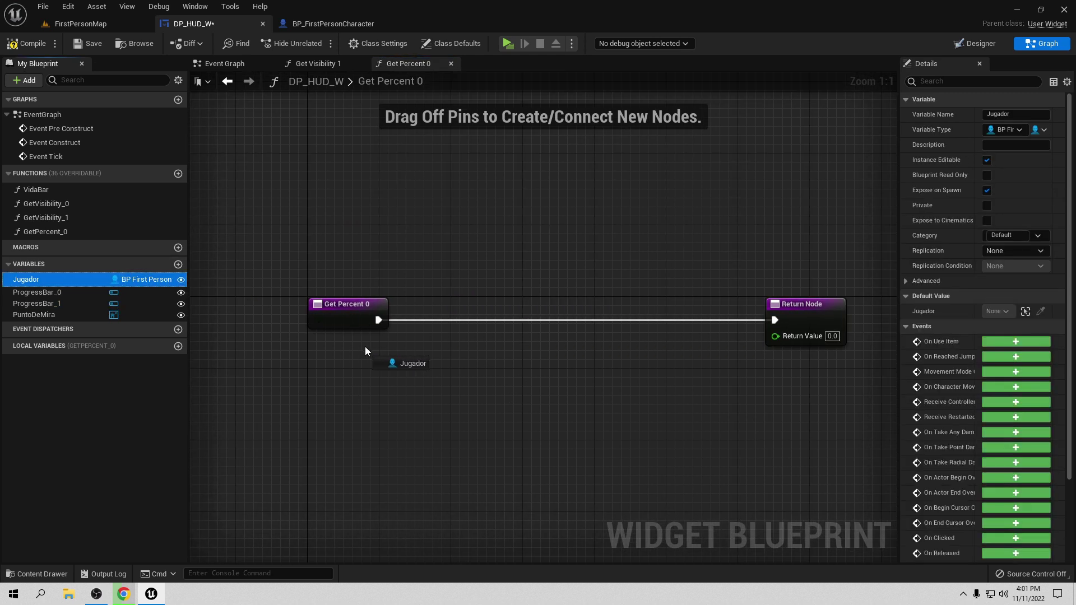
{"action": "left_click", "coordinate": [396, 368]}
{"action": "right_click", "coordinate": [382, 359]}
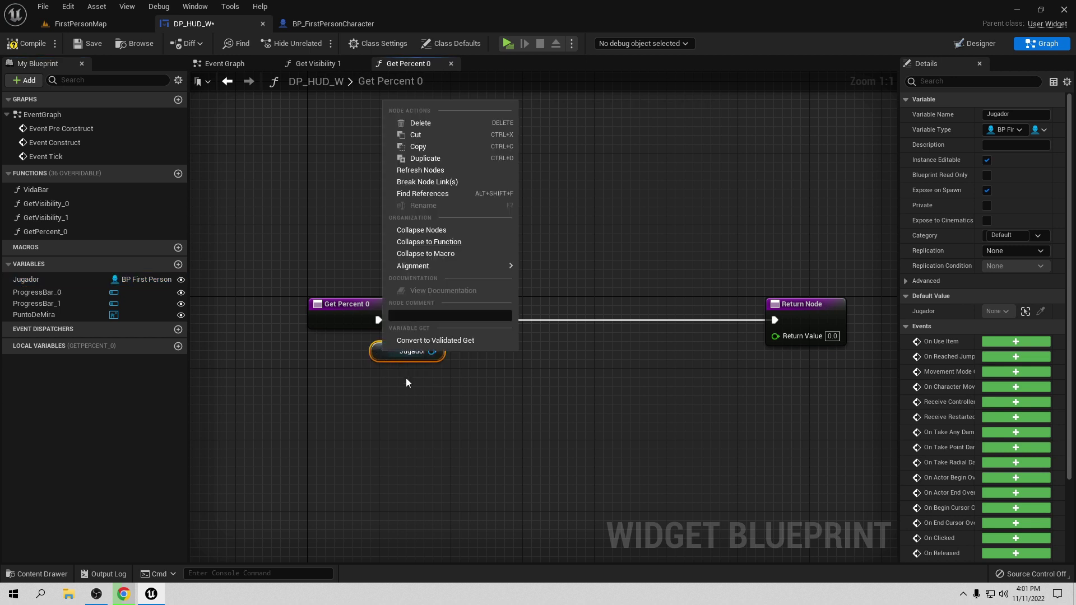
{"action": "left_click", "coordinate": [414, 343]}
{"action": "left_click_drag", "start_coordinate": [401, 357], "coordinate": [437, 312]}
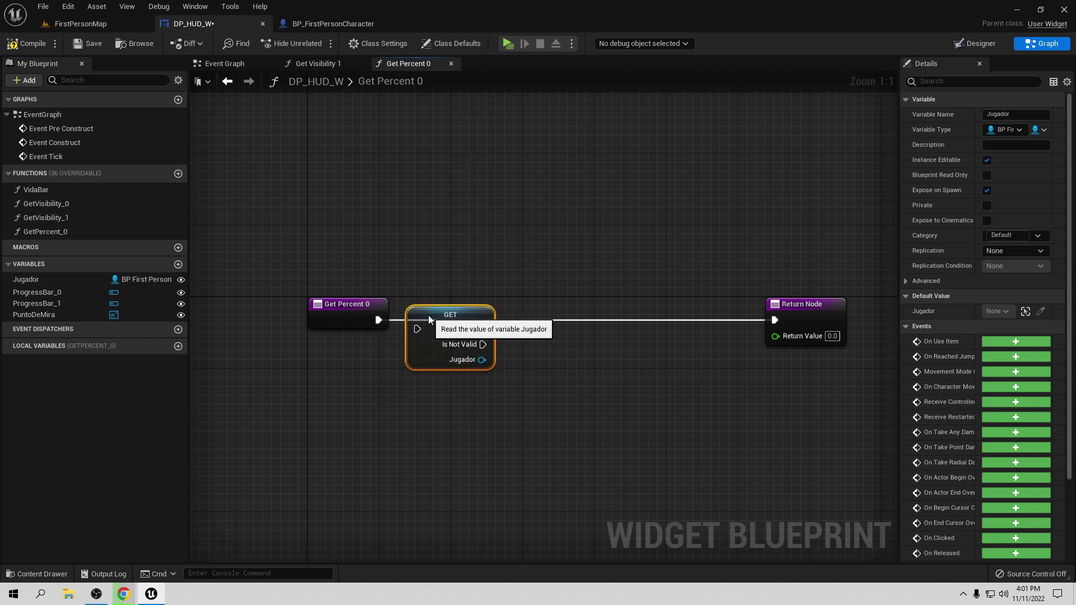
{"action": "left_click_drag", "start_coordinate": [374, 320], "coordinate": [417, 320]}
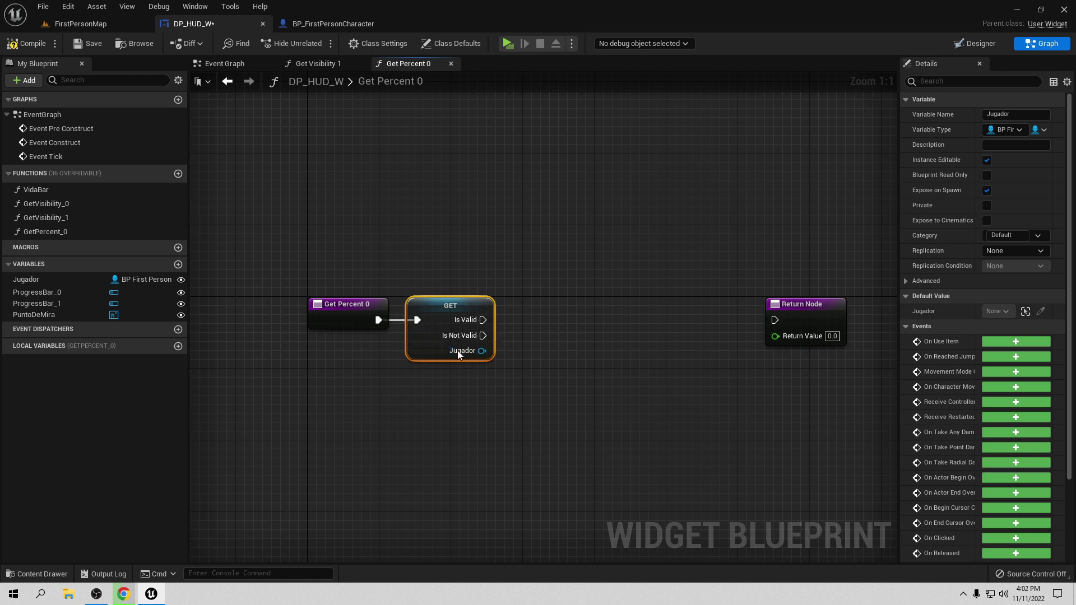
Return Jugador's Energia when the reference is valid, then compile and save the widget.
{"action": "left_click_drag", "start_coordinate": [481, 351], "coordinate": [534, 381]}
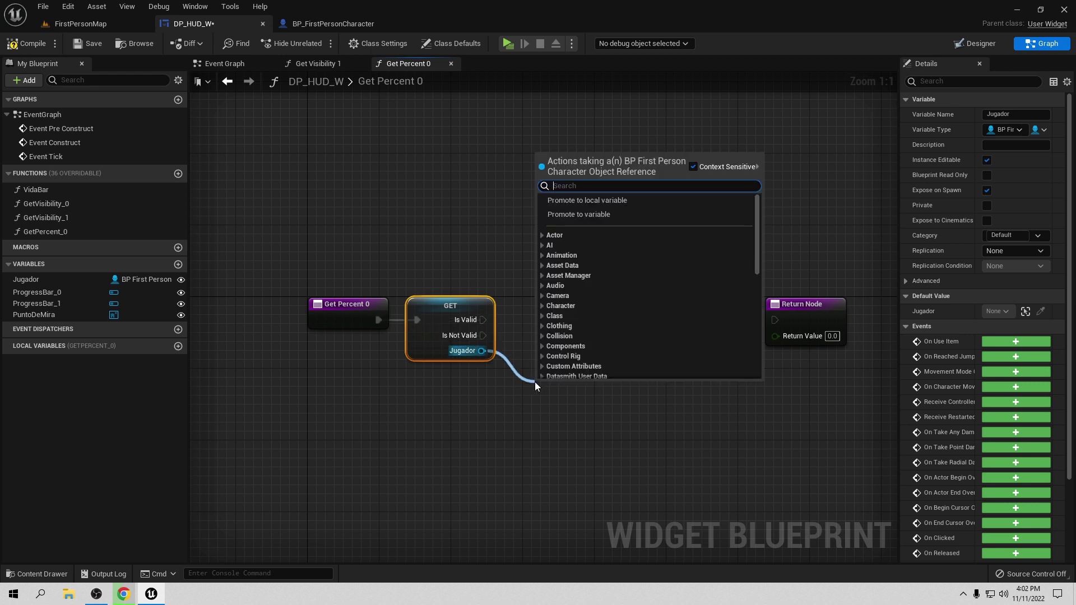
{"action": "type", "text": "get en"}
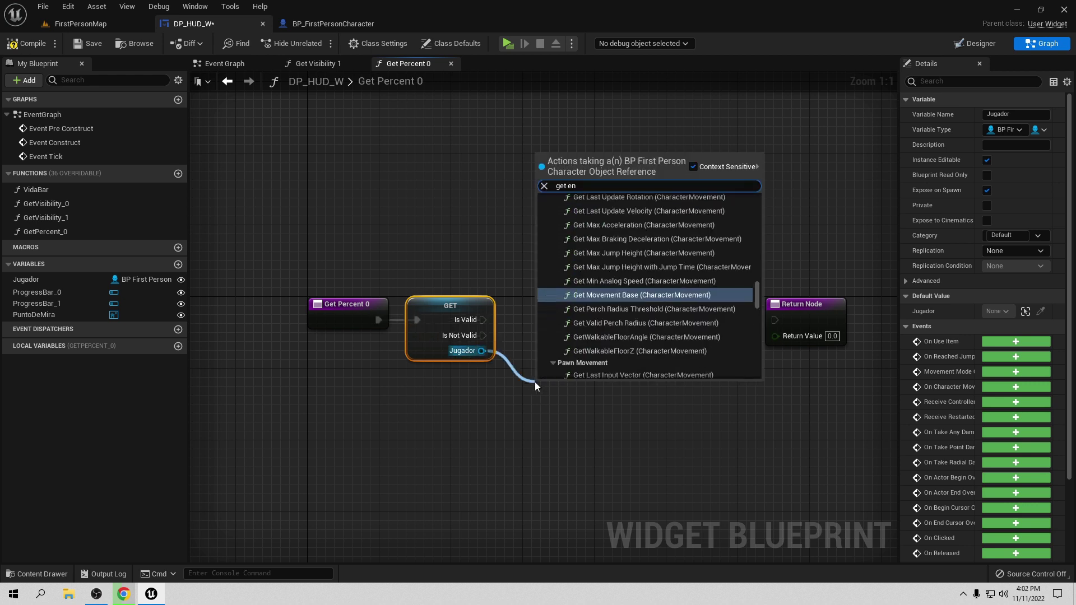
{"action": "type", "text": "er"}
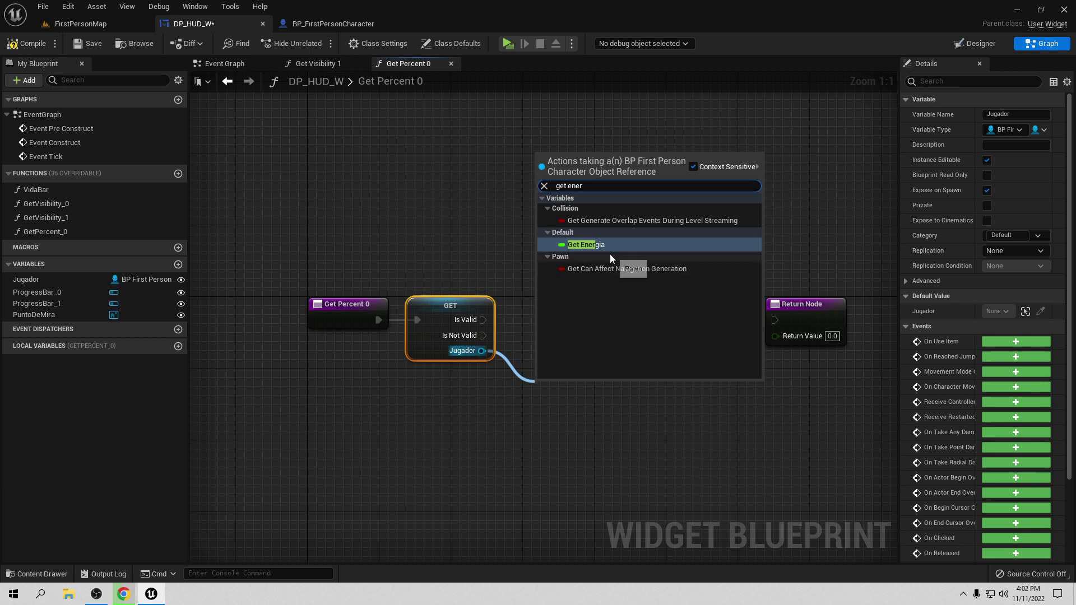
{"action": "left_click", "coordinate": [610, 246]}
{"action": "right_click_drag", "start_coordinate": [525, 350], "coordinate": [402, 327]}
{"action": "mouse_move", "coordinate": [494, 364]}
{"action": "left_mouse_down"}
{"action": "mouse_move", "coordinate": [621, 333]}
{"action": "mouse_move", "coordinate": [651, 313]}
{"action": "left_mouse_up"}
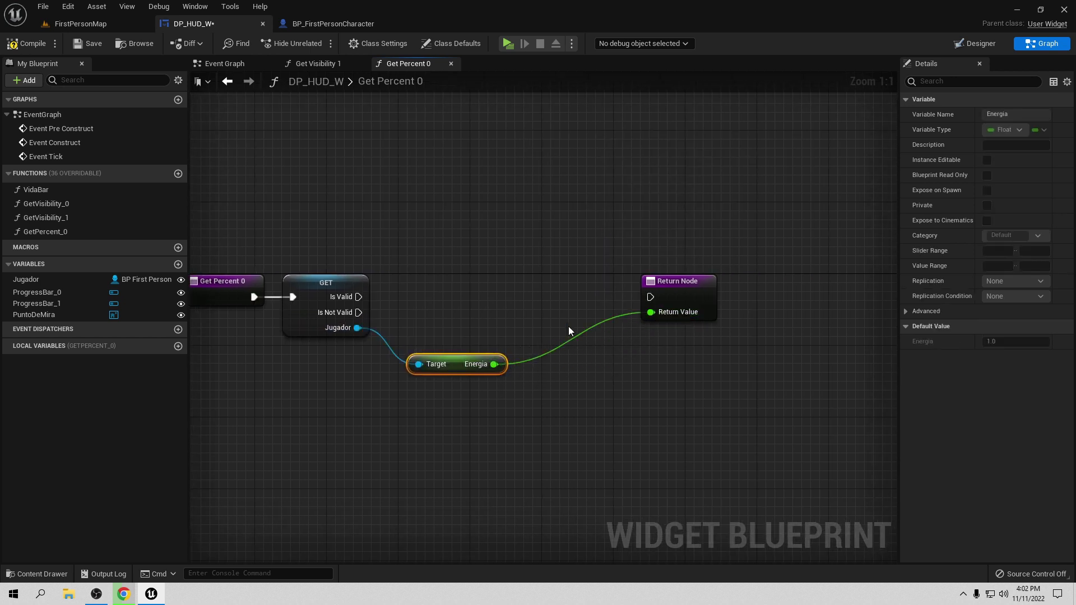
{"action": "mouse_move", "coordinate": [364, 296]}
{"action": "left_mouse_down"}
{"action": "mouse_move", "coordinate": [650, 297]}
{"action": "mouse_move", "coordinate": [594, 282]}
{"action": "left_mouse_up"}
{"action": "left_click", "coordinate": [25, 43]}
{"action": "left_click", "coordinate": [89, 43]}
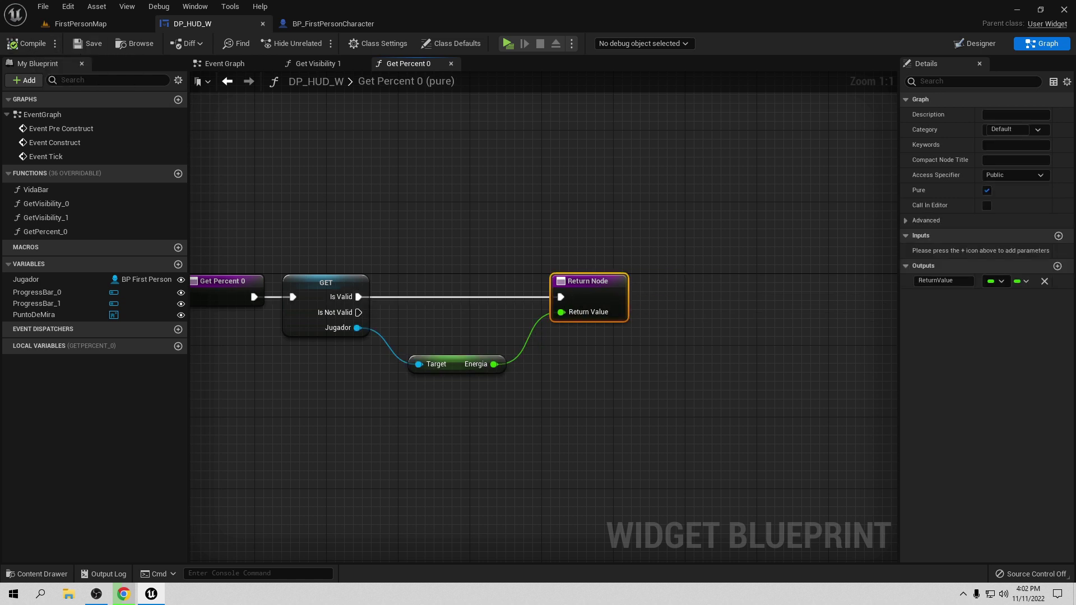
{"action": "key", "text": "Home"}
Play-test the level, walking toward the blue cube and back, to check the Vida and Energia bars.
{"action": "left_click", "coordinate": [507, 43]}
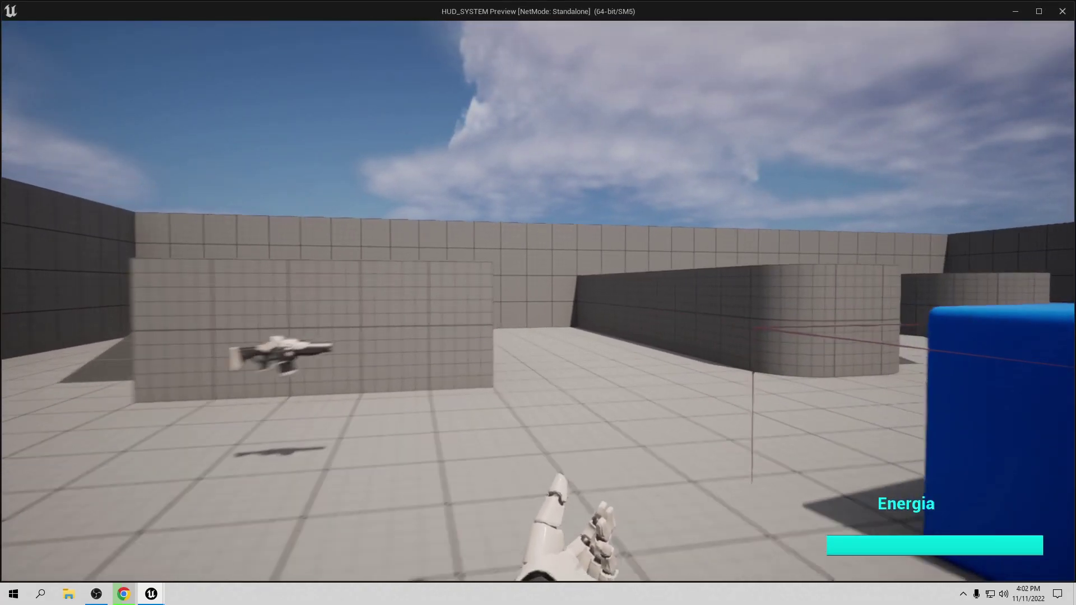
{"action": "key", "text": "w"}
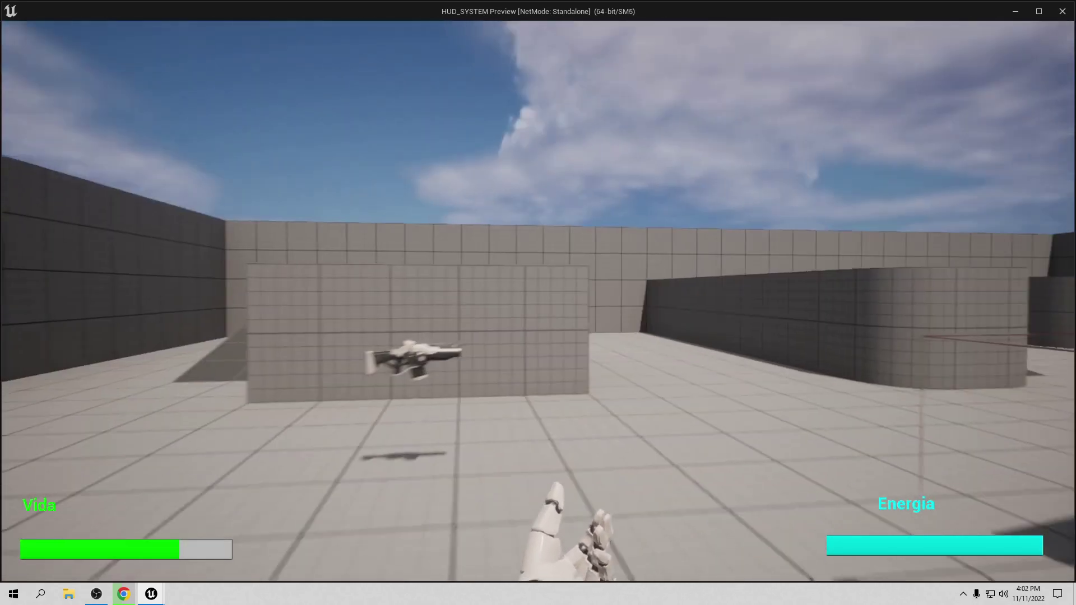
{"action": "key", "text": "s"}
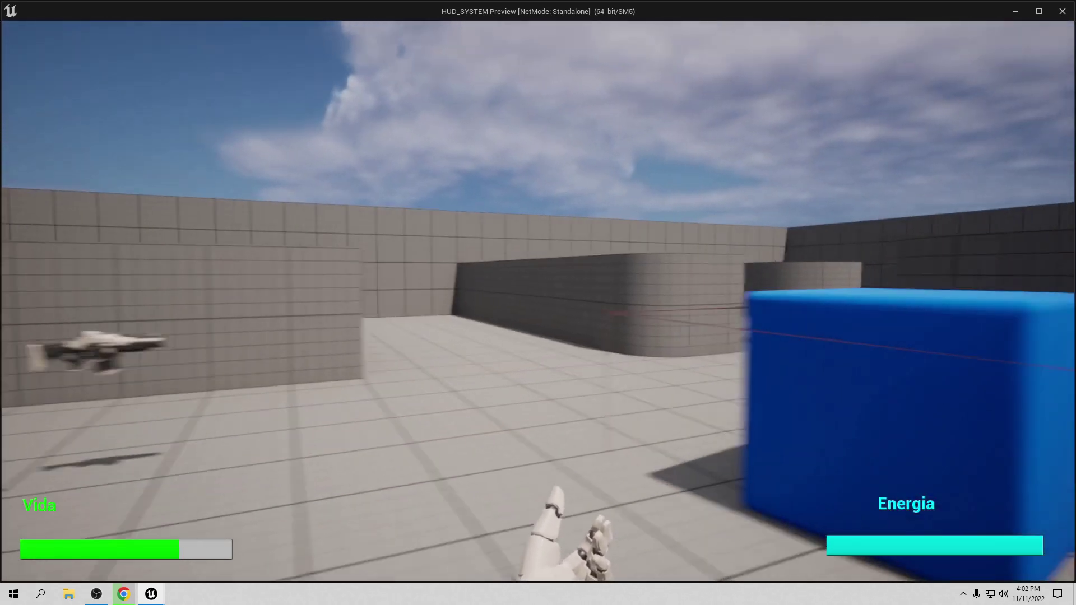
{"action": "key", "text": "Escape"}
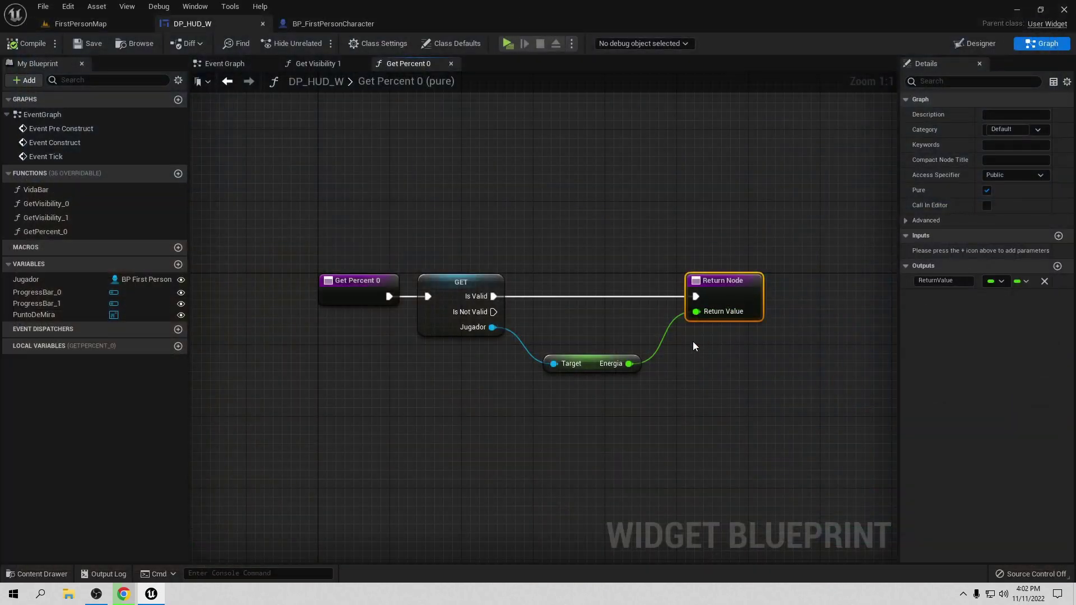
Move the BeginPlay widget-creation nodes higher in BP_FirstPersonCharacter's Event Graph.
{"action": "left_click", "coordinate": [975, 43]}
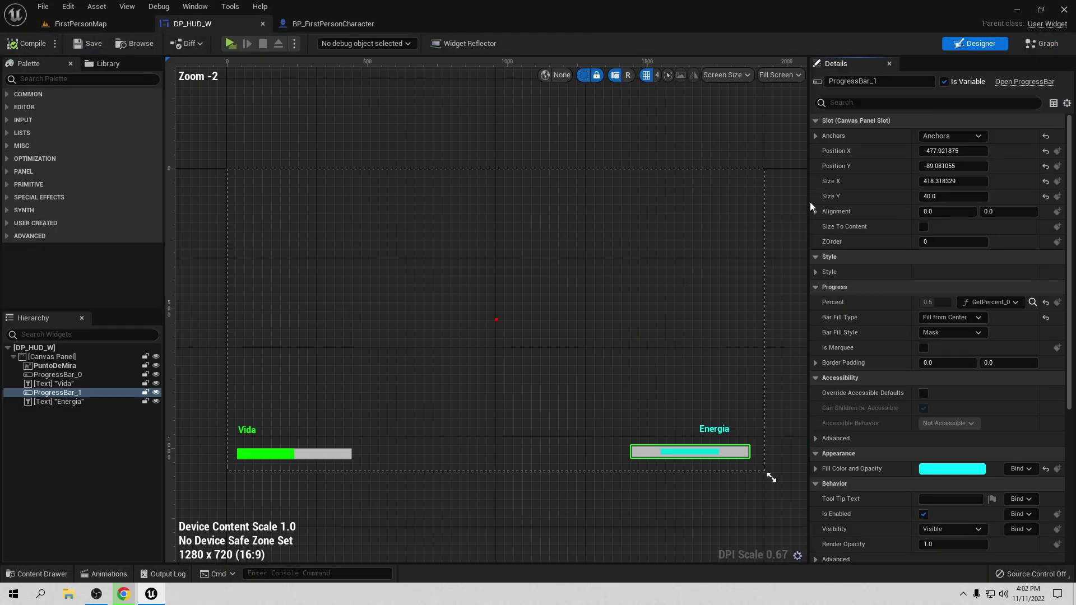
{"action": "left_click", "coordinate": [319, 23]}
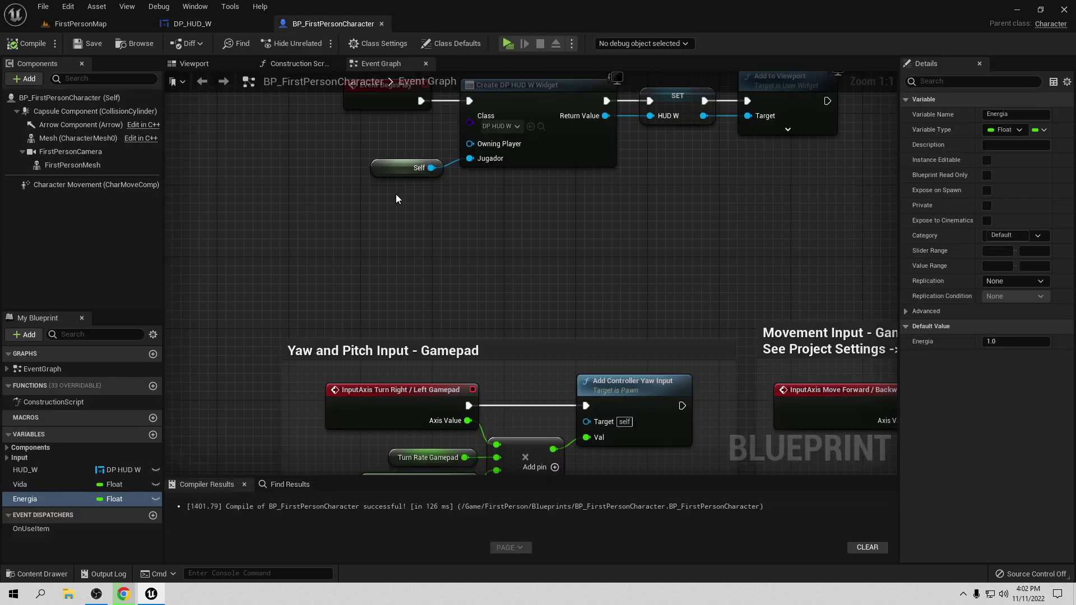
{"action": "scroll", "coordinate": [510, 258], "scroll_direction": "down", "scroll_amount": 7}
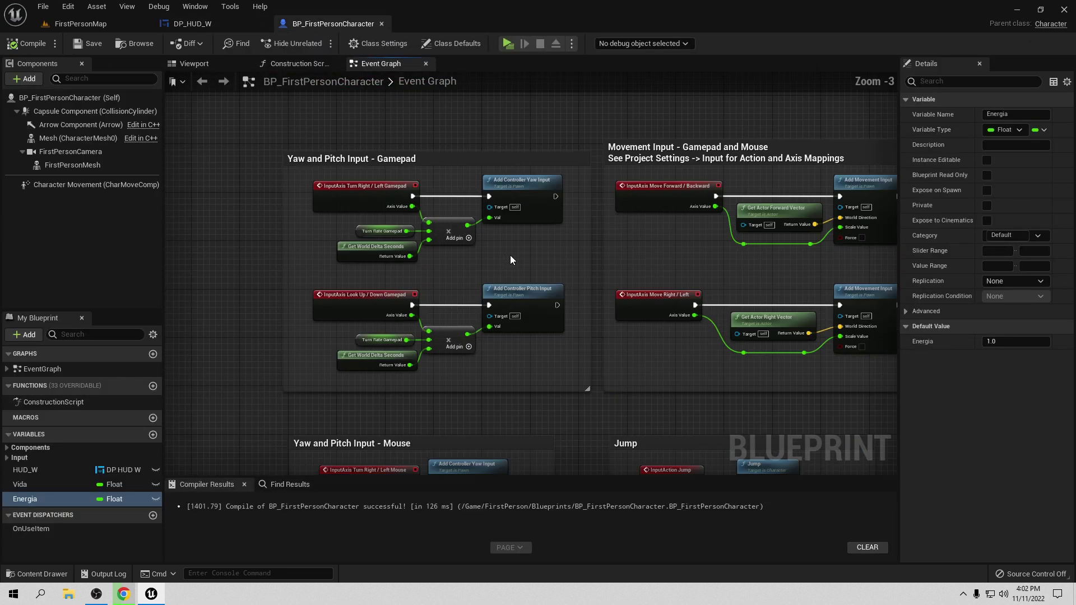
{"action": "scroll", "coordinate": [466, 361], "scroll_direction": "up", "scroll_amount": 5}
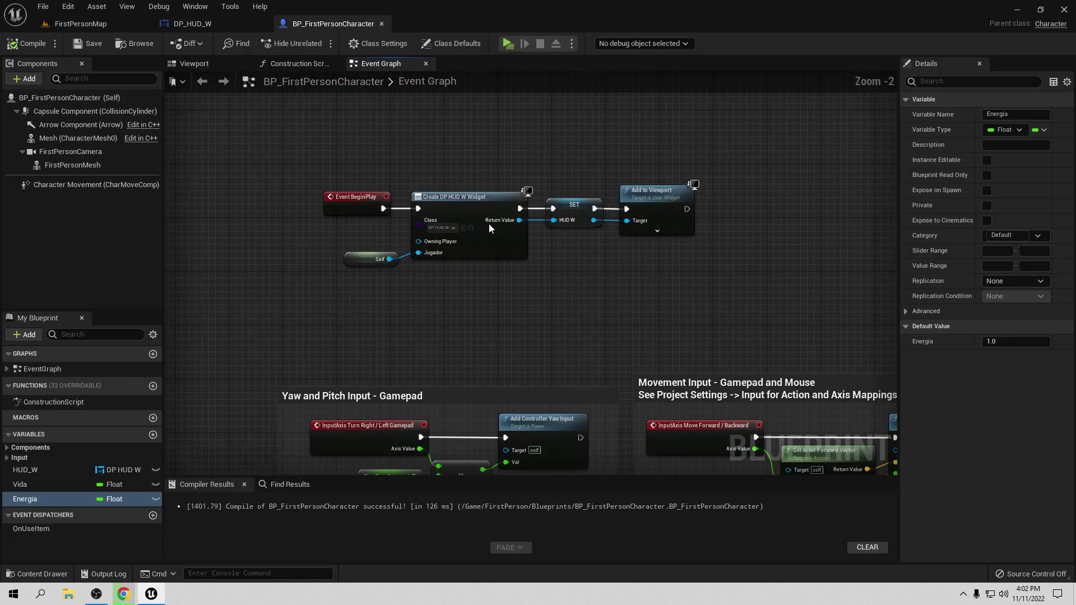
{"action": "left_click_drag", "start_coordinate": [324, 165], "coordinate": [691, 294]}
{"action": "left_click_drag", "start_coordinate": [481, 199], "coordinate": [483, 131]}
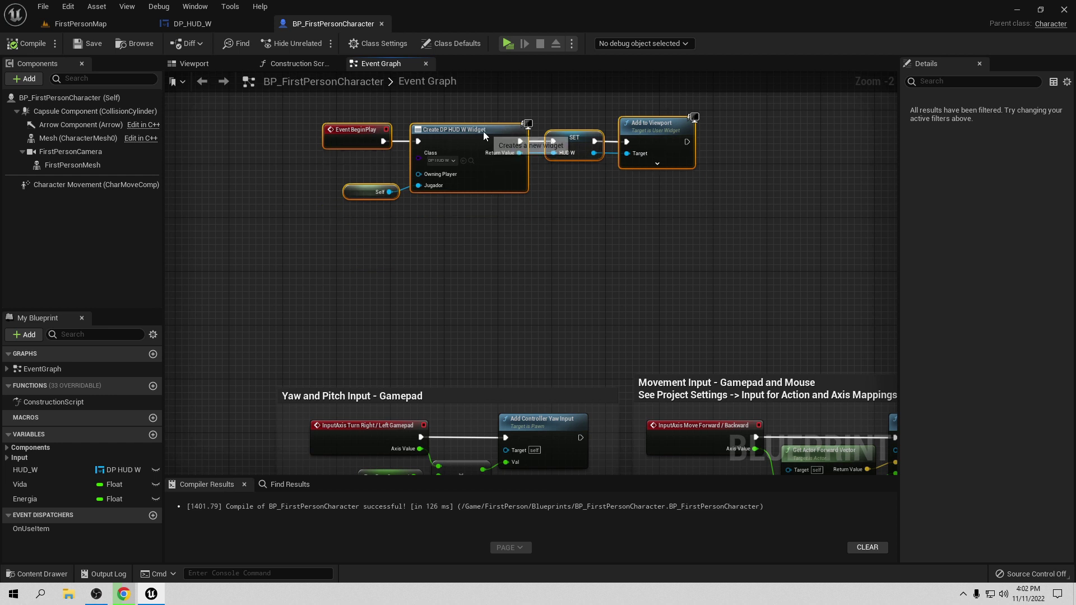
{"action": "left_click", "coordinate": [465, 236]}
{"action": "right_click_drag", "start_coordinate": [465, 236], "coordinate": [492, 287]}
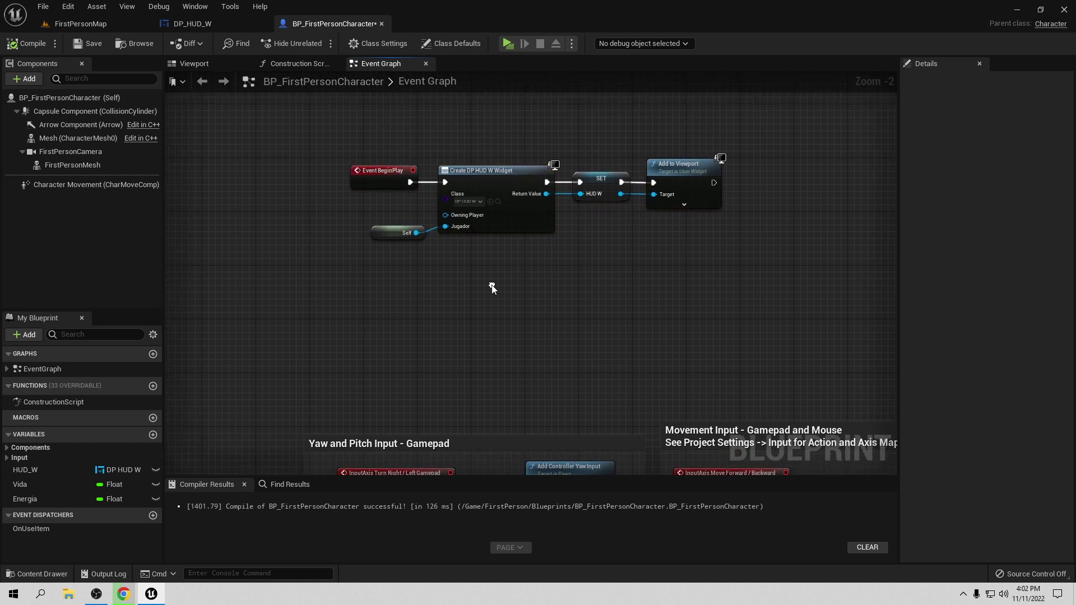
{"action": "left_click", "coordinate": [68, 6]}
Add a new action mapping named Correr under Project Settings > Input.
{"action": "left_click", "coordinate": [113, 146]}
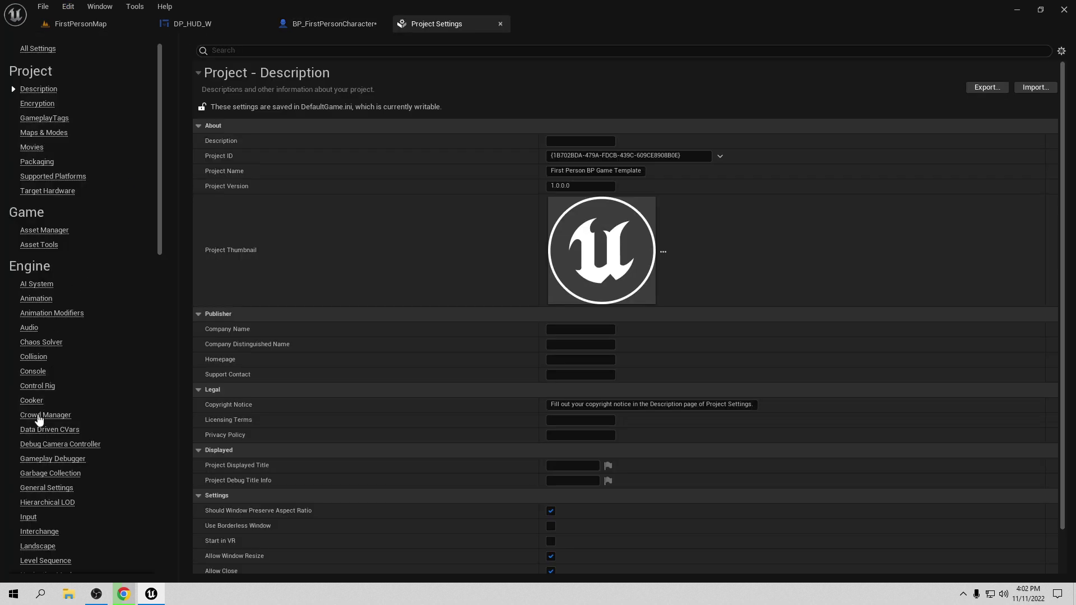
{"action": "left_click", "coordinate": [29, 518]}
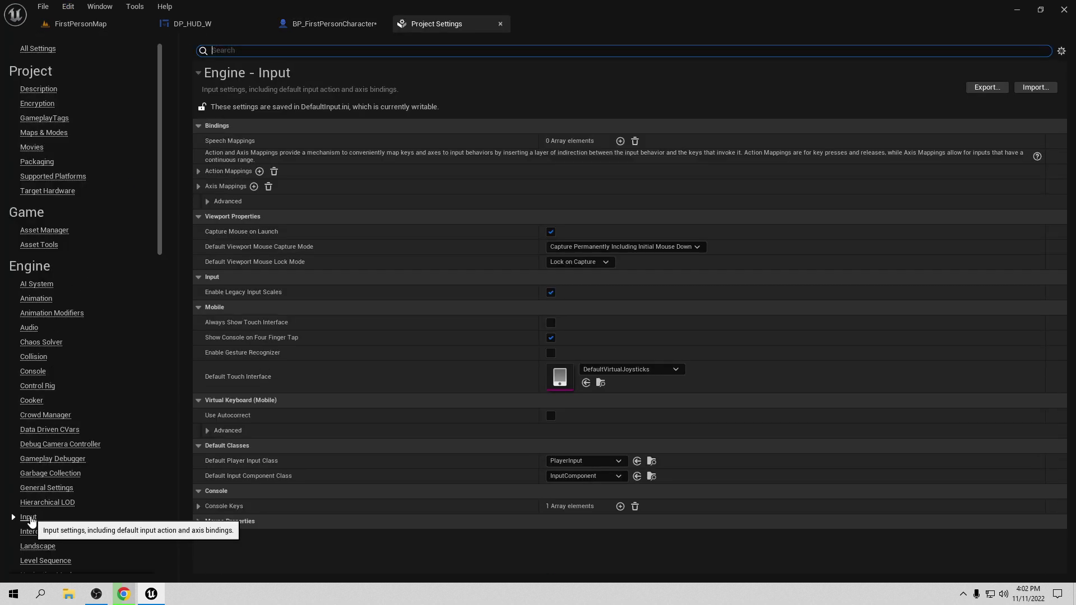
{"action": "left_click", "coordinate": [198, 171]}
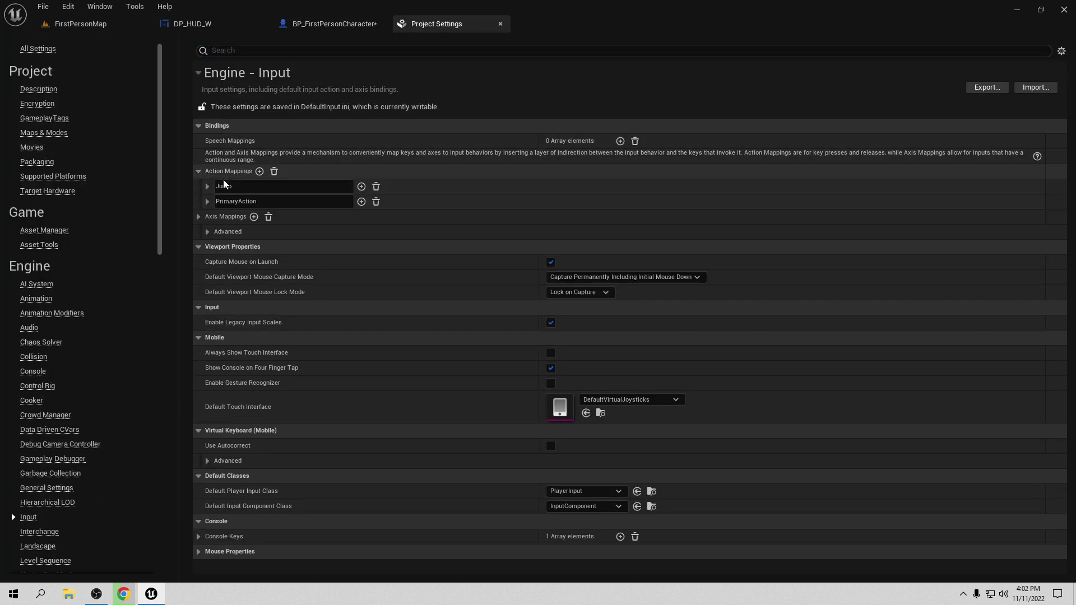
{"action": "left_click", "coordinate": [259, 171]}
{"action": "left_click", "coordinate": [298, 218]}
{"action": "type", "text": "Correr"}
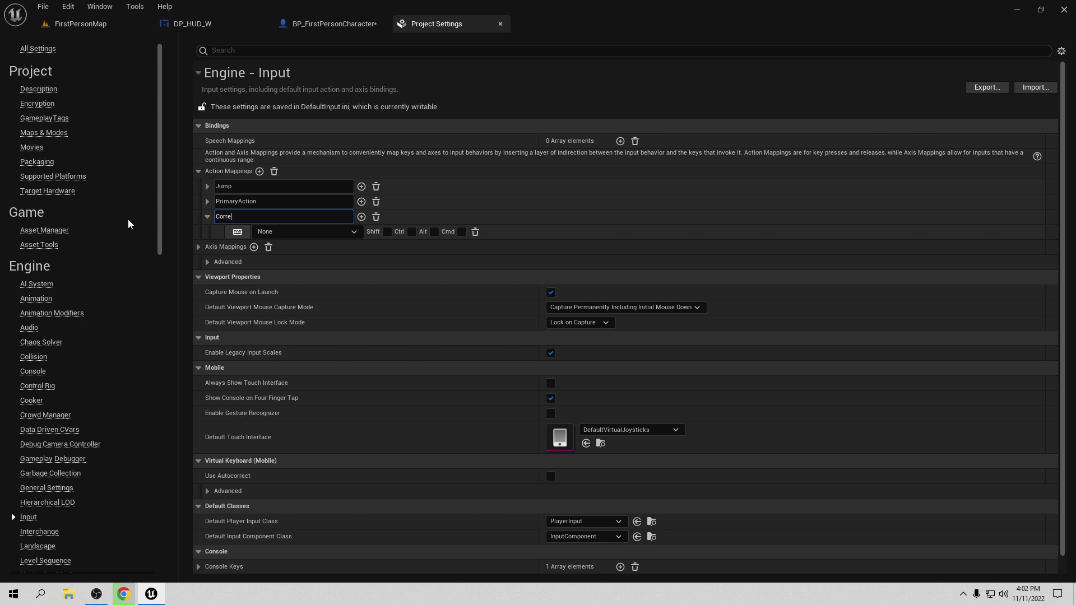
Bind Left Shift and Gamepad Left Shoulder to the Correr mapping.
{"action": "left_click", "coordinate": [353, 232]}
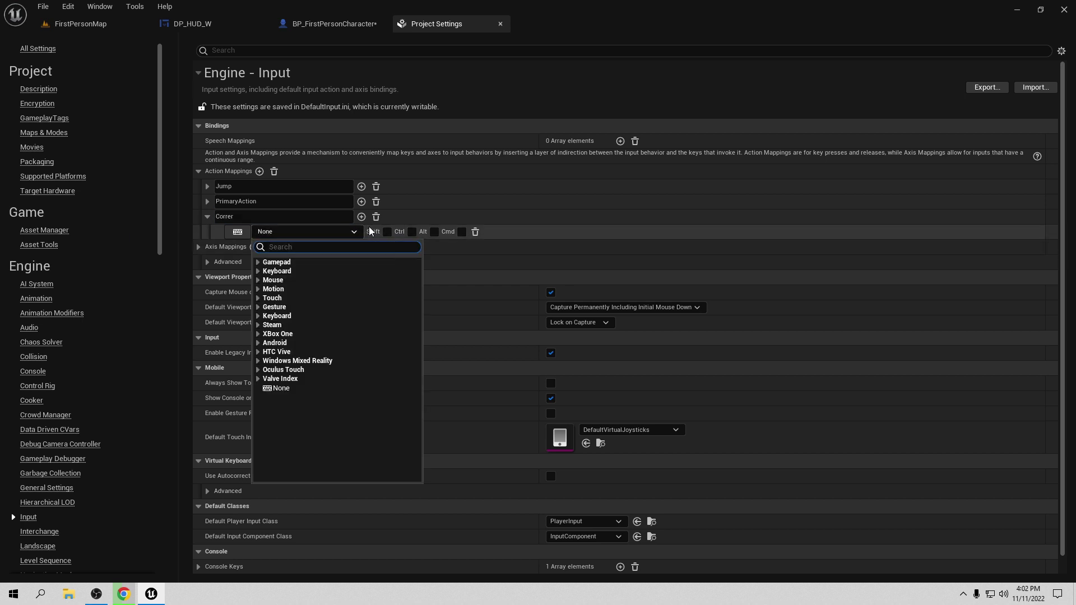
{"action": "left_click", "coordinate": [402, 226]}
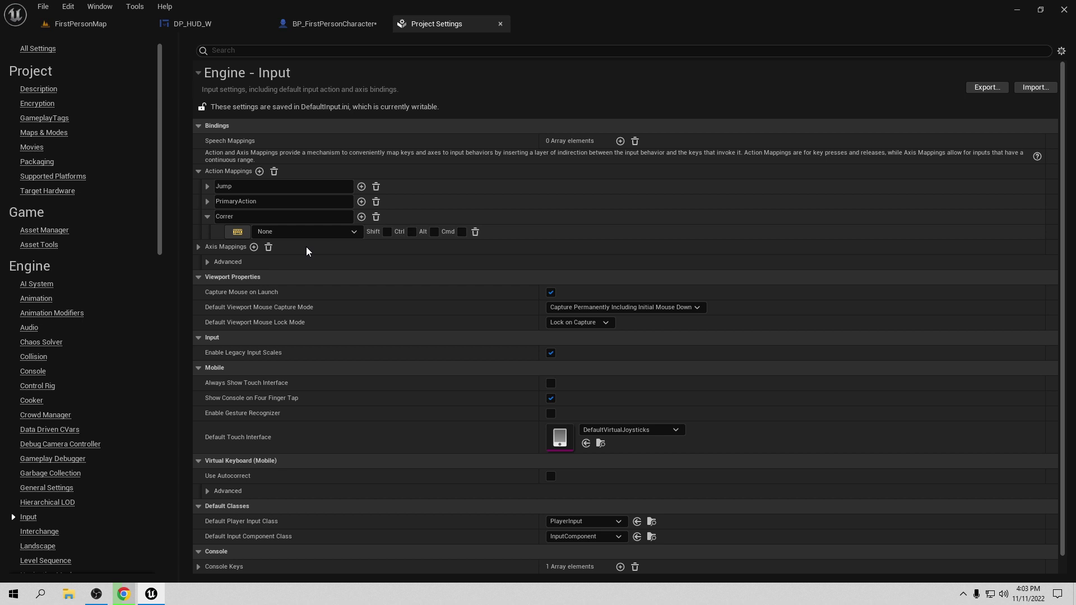
{"action": "key", "text": "shift"}
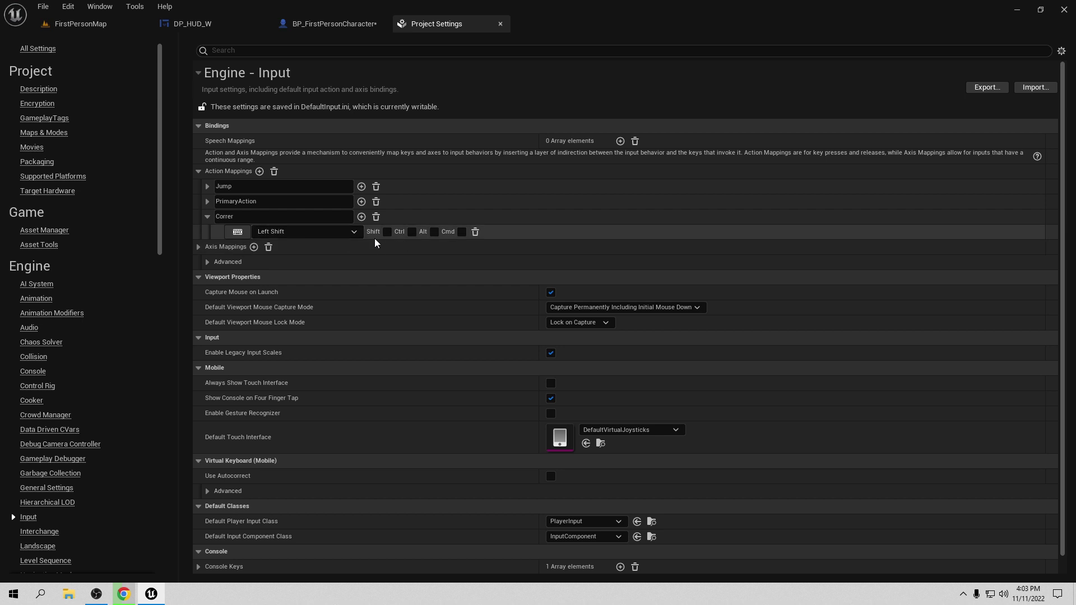
{"action": "left_click", "coordinate": [362, 216]}
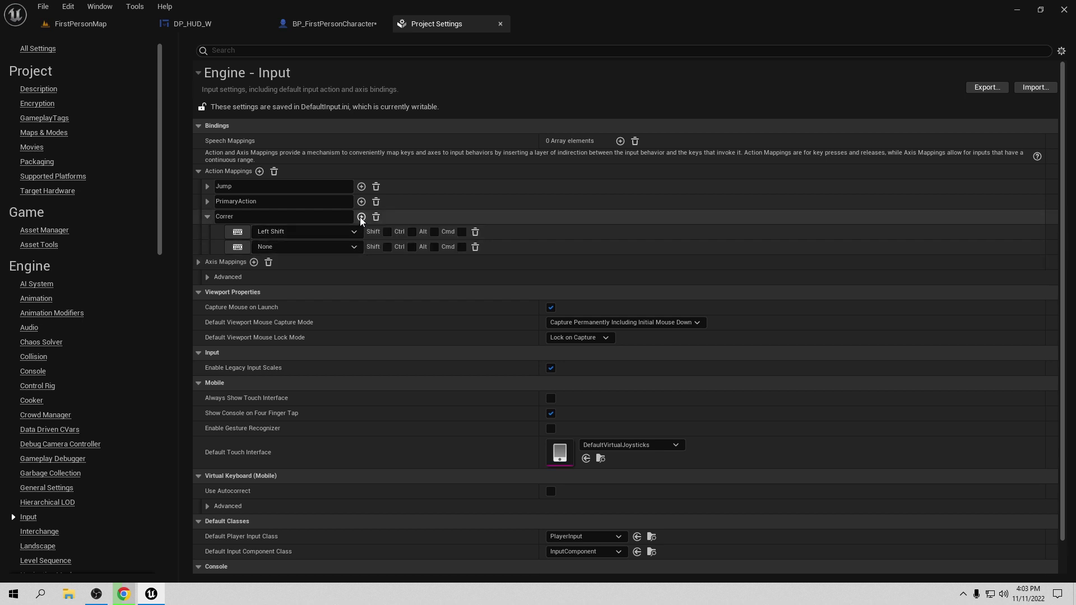
{"action": "left_click", "coordinate": [238, 246]}
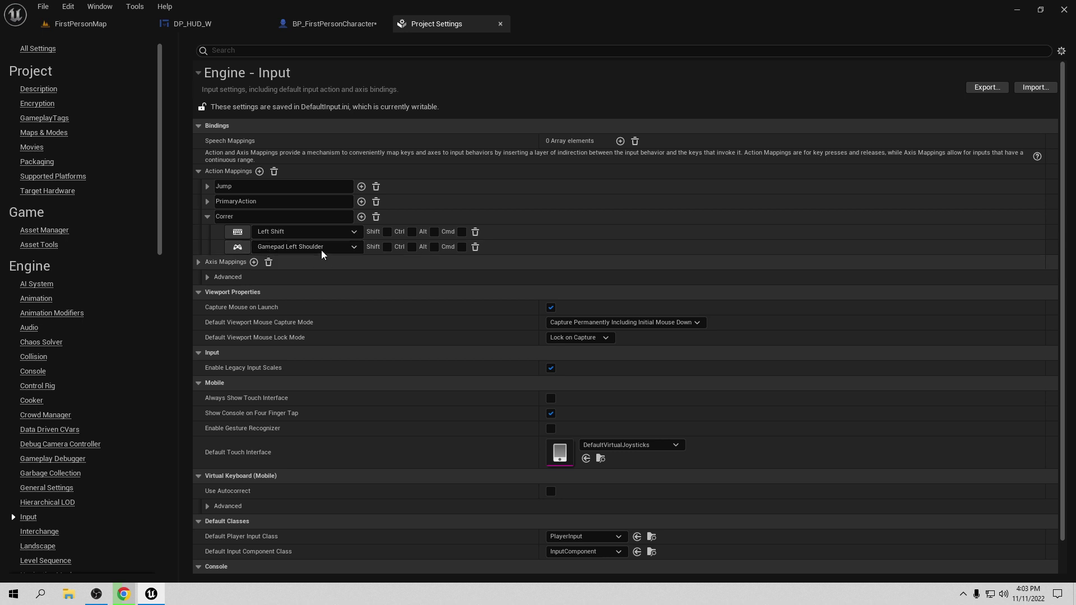
{"action": "left_click", "coordinate": [316, 247]}
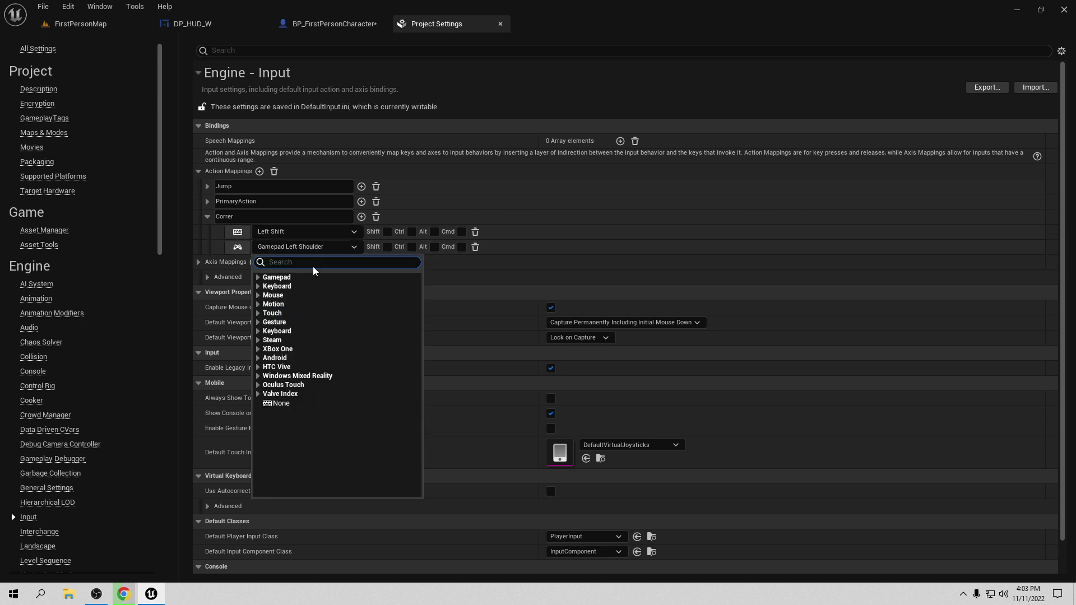
{"action": "left_click", "coordinate": [524, 245]}
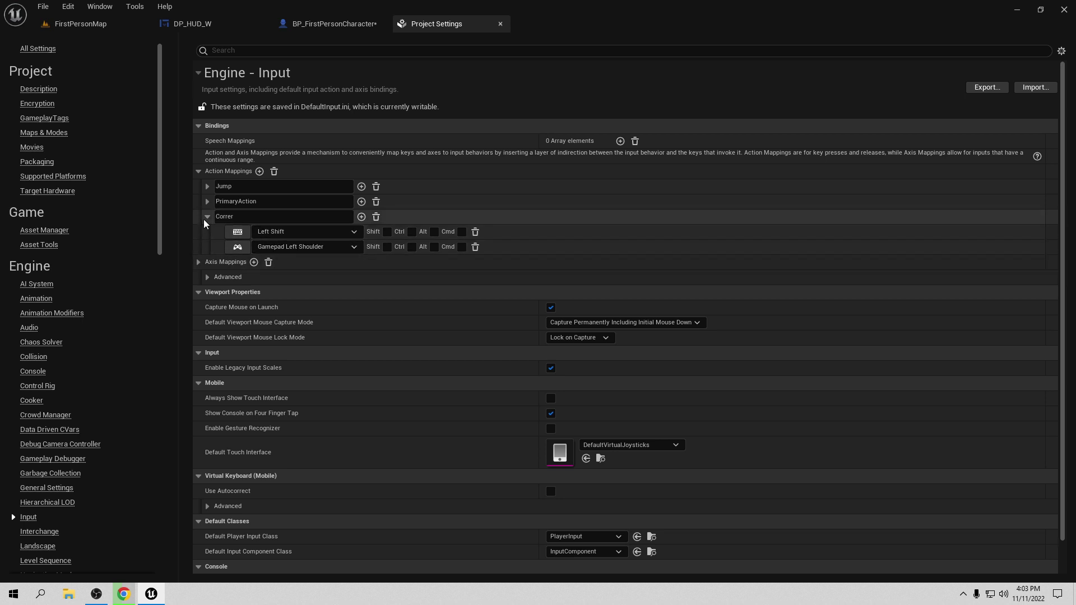
{"action": "left_click", "coordinate": [205, 218]}
Add an InputAction Correr event to the character's Event Graph.
{"action": "left_click", "coordinate": [500, 25]}
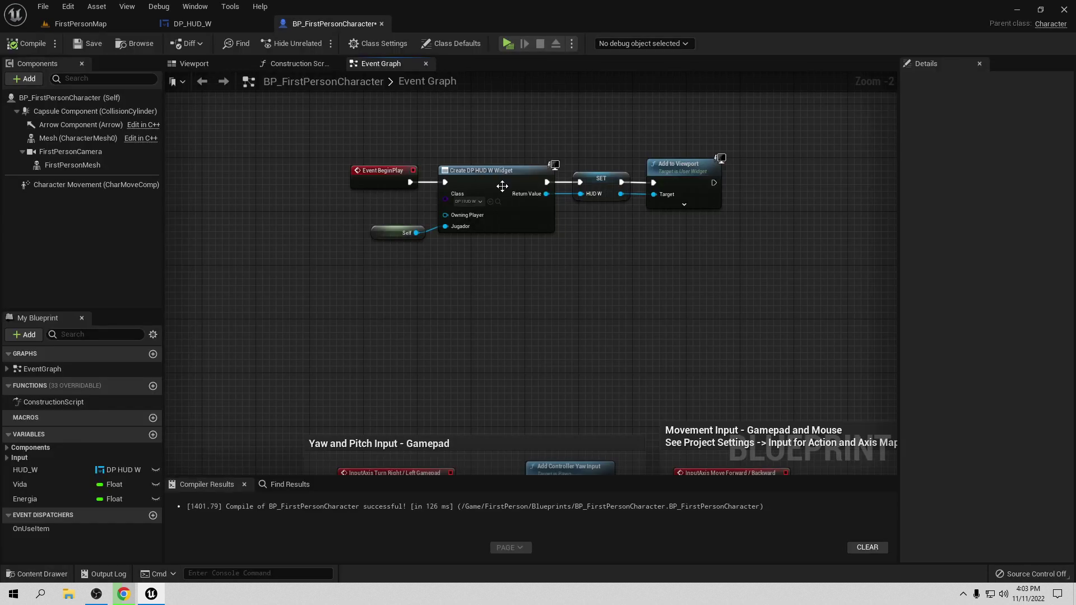
{"action": "right_click", "coordinate": [381, 296]}
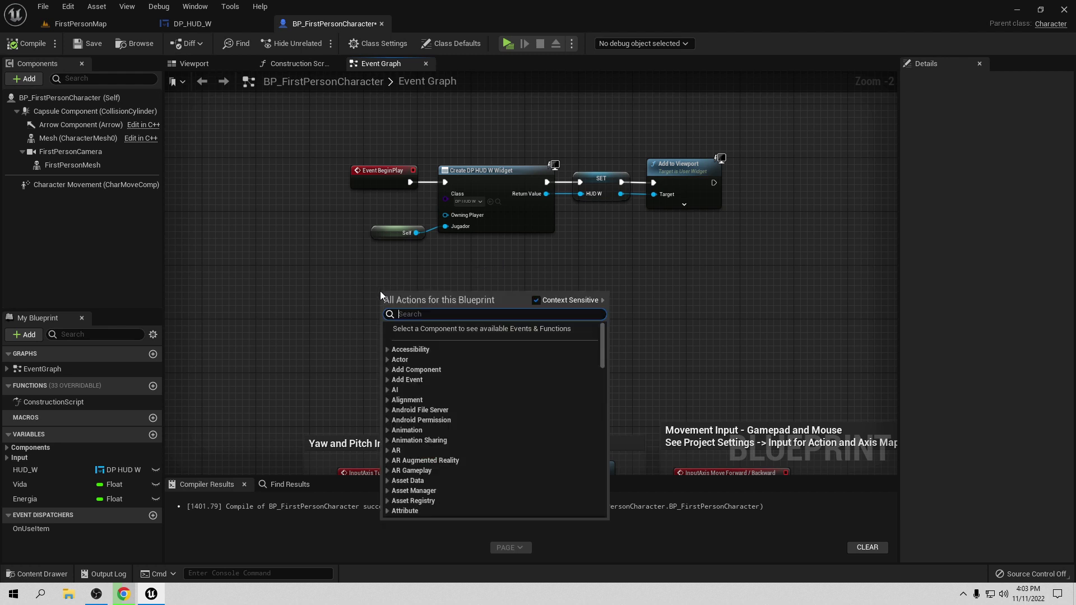
{"action": "type", "text": "correr"}
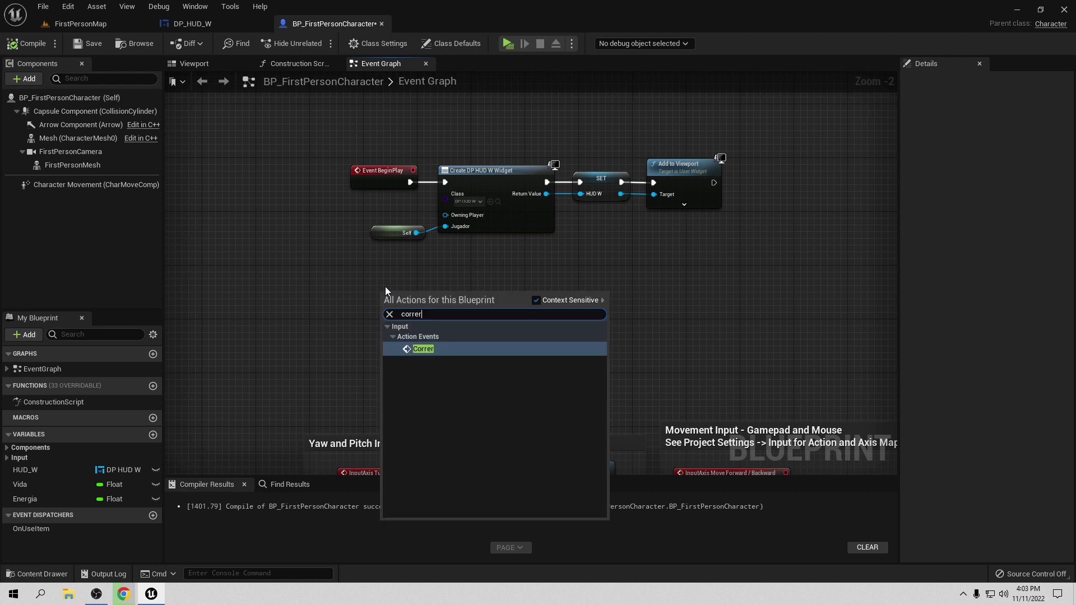
{"action": "left_click", "coordinate": [424, 350]}
Wire Correr Pressed to a SET Max Walk Speed node targeting Character Movement.
{"action": "scroll", "coordinate": [416, 380], "scroll_direction": "up", "scroll_amount": 2}
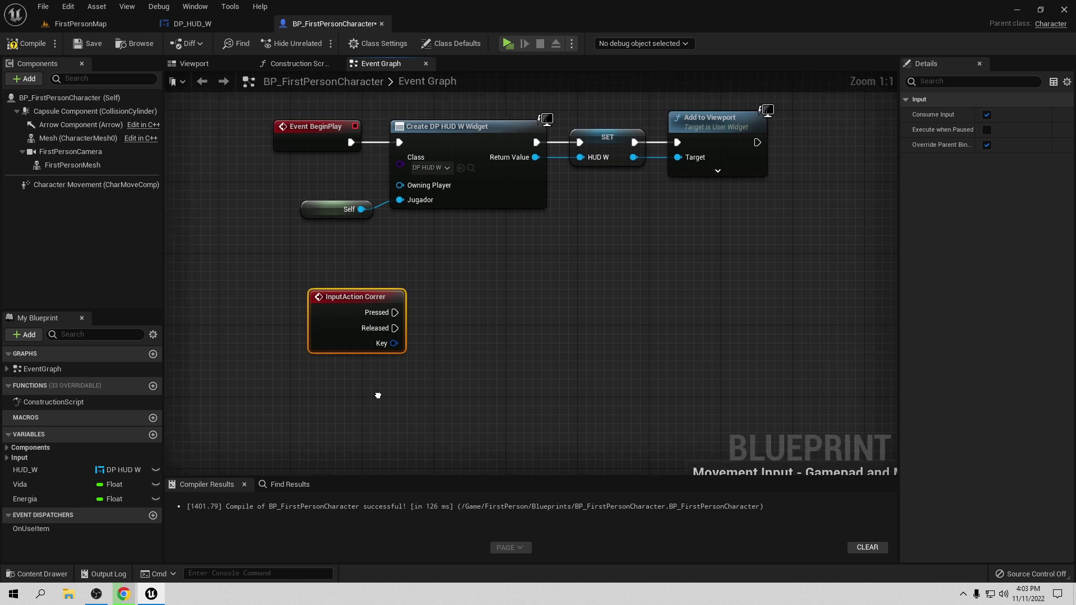
{"action": "left_click_drag", "start_coordinate": [33, 185], "coordinate": [428, 395]}
{"action": "right_click_drag", "start_coordinate": [489, 386], "coordinate": [380, 397]}
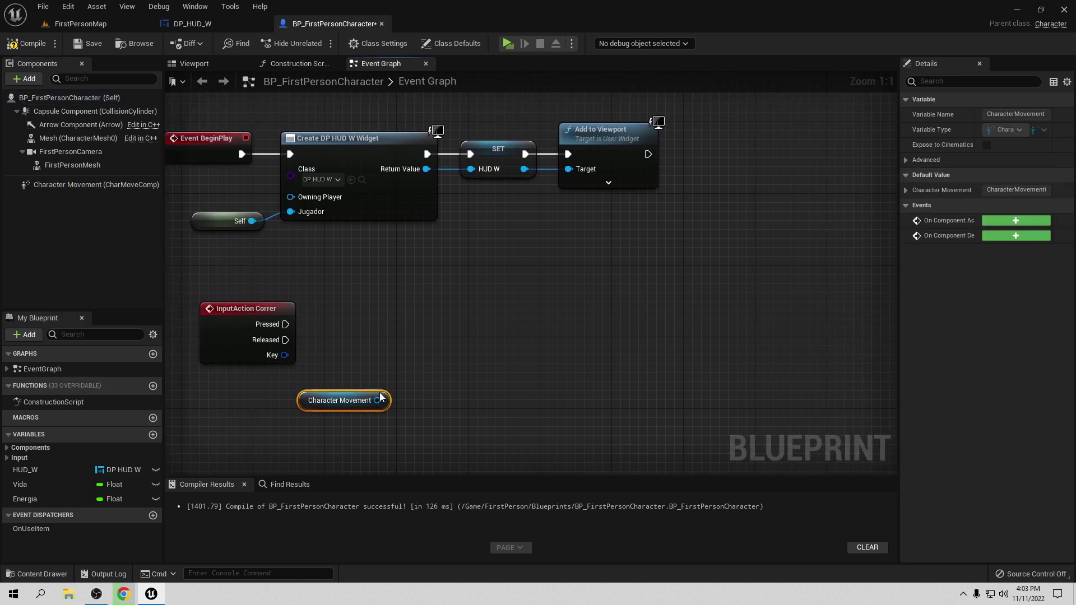
{"action": "left_click_drag", "start_coordinate": [381, 397], "coordinate": [457, 355]}
{"action": "type", "text": "set"}
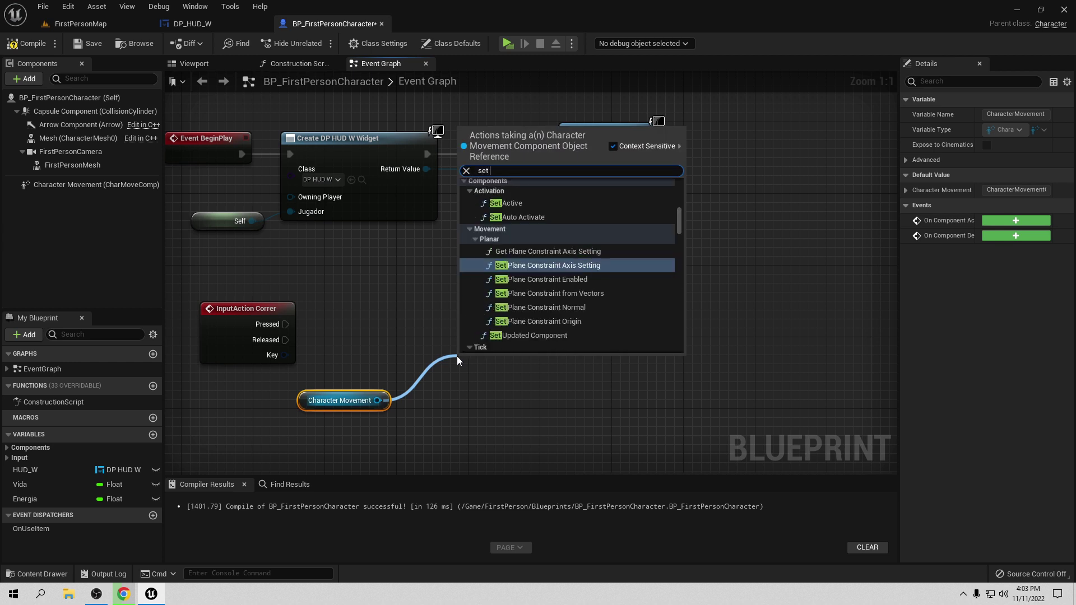
{"action": "type", "text": " max wal"}
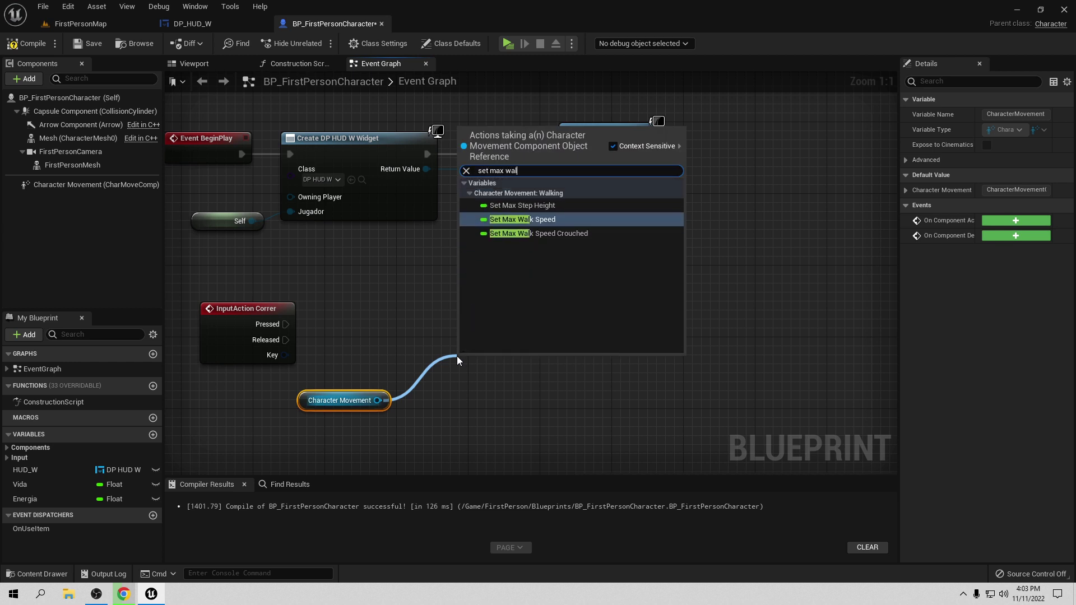
{"action": "left_click", "coordinate": [532, 219]}
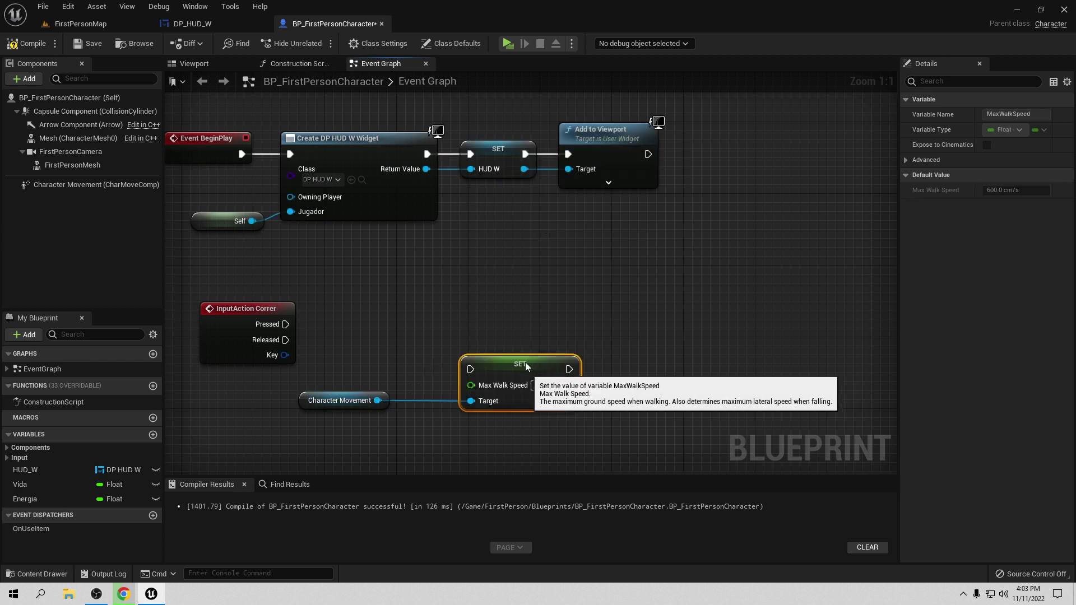
{"action": "left_click_drag", "start_coordinate": [526, 362], "coordinate": [517, 318]}
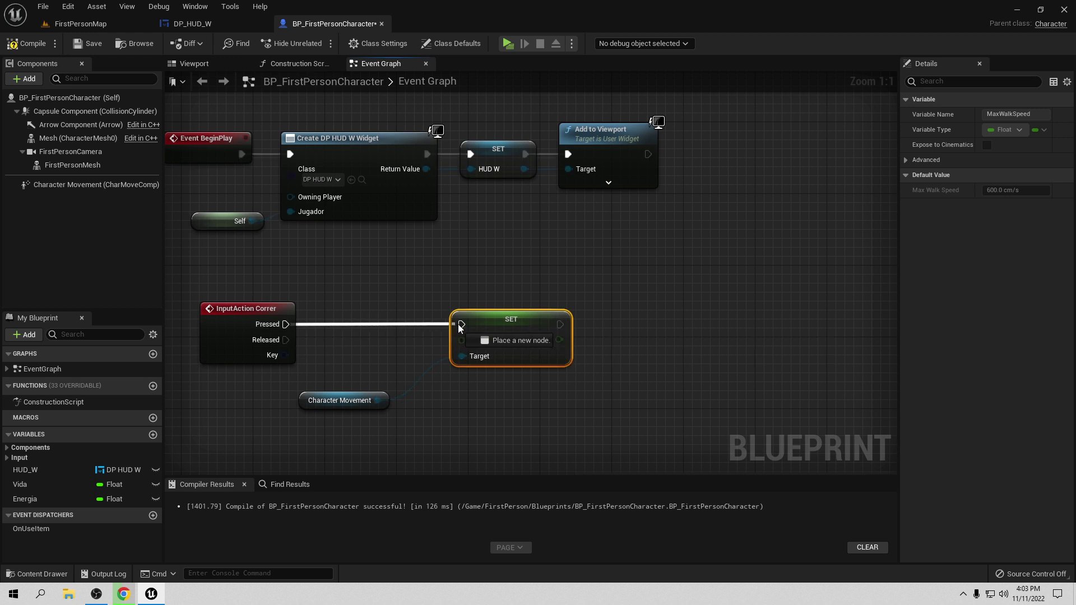
{"action": "left_click_drag", "start_coordinate": [286, 323], "coordinate": [462, 323]}
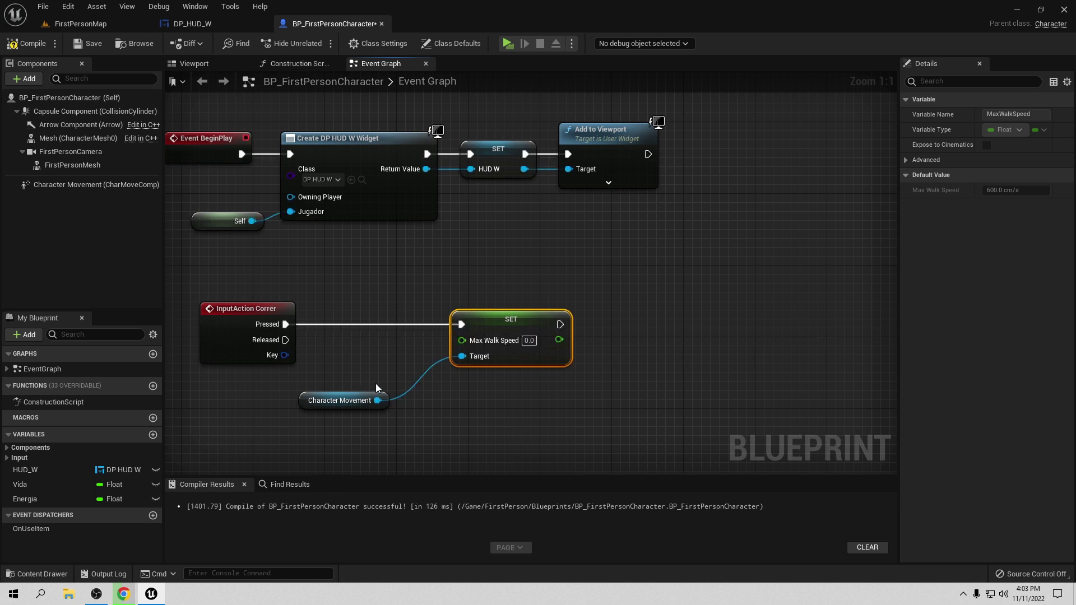
{"action": "right_click_drag", "start_coordinate": [474, 401], "coordinate": [430, 388]}
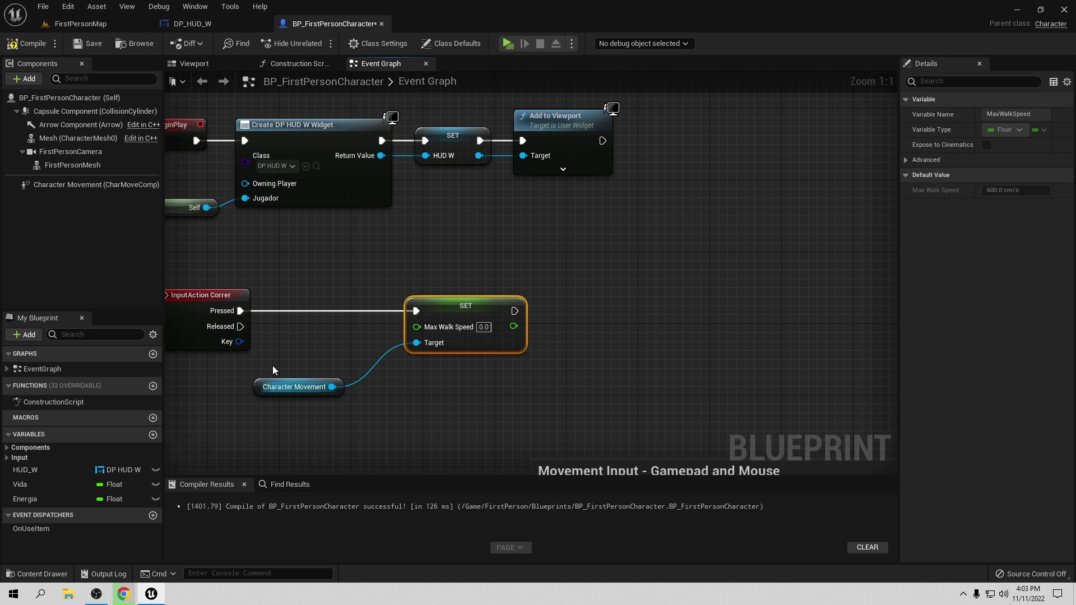
Set the sprint Max Walk Speed to 1200, entered as 600*2 from the default 600.
{"action": "left_click", "coordinate": [72, 187]}
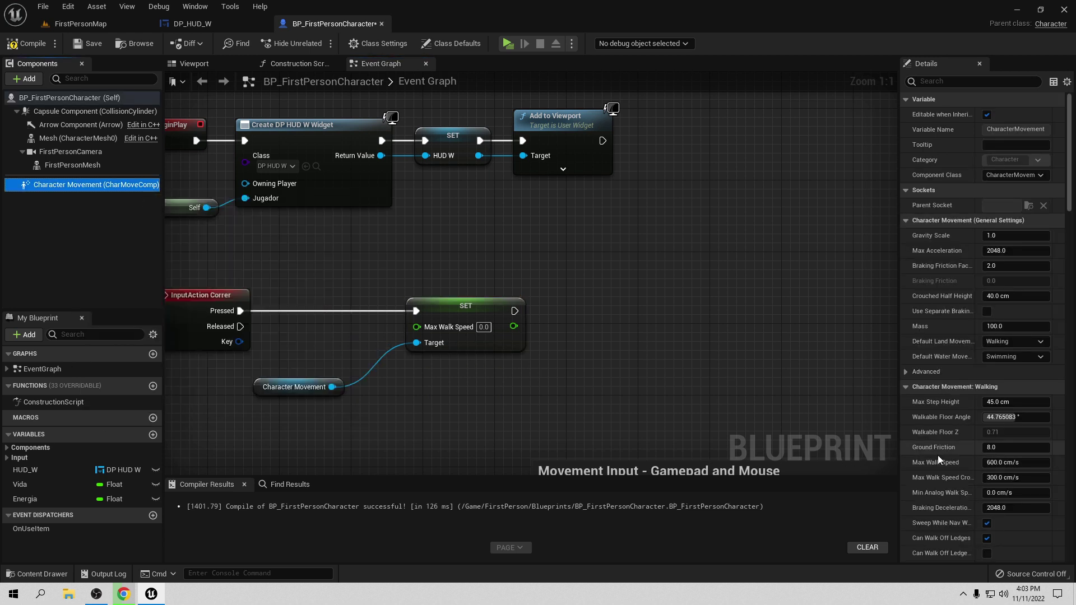
{"action": "left_click", "coordinate": [485, 328]}
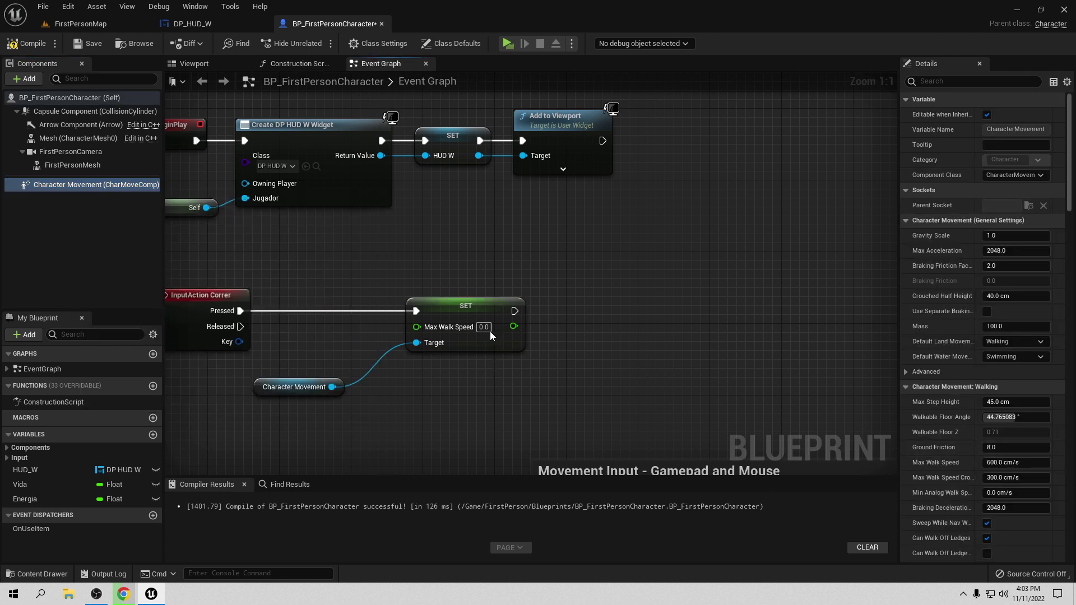
{"action": "type", "text": "1200"}
{"action": "key", "text": "BackSpace"}
{"action": "key", "text": "BackSpace"}
{"action": "key", "text": "BackSpace"}
{"action": "key", "text": "BackSpace"}
{"action": "type", "text": "00"}
{"action": "type", "text": "."}
{"action": "type", "text": "2"}
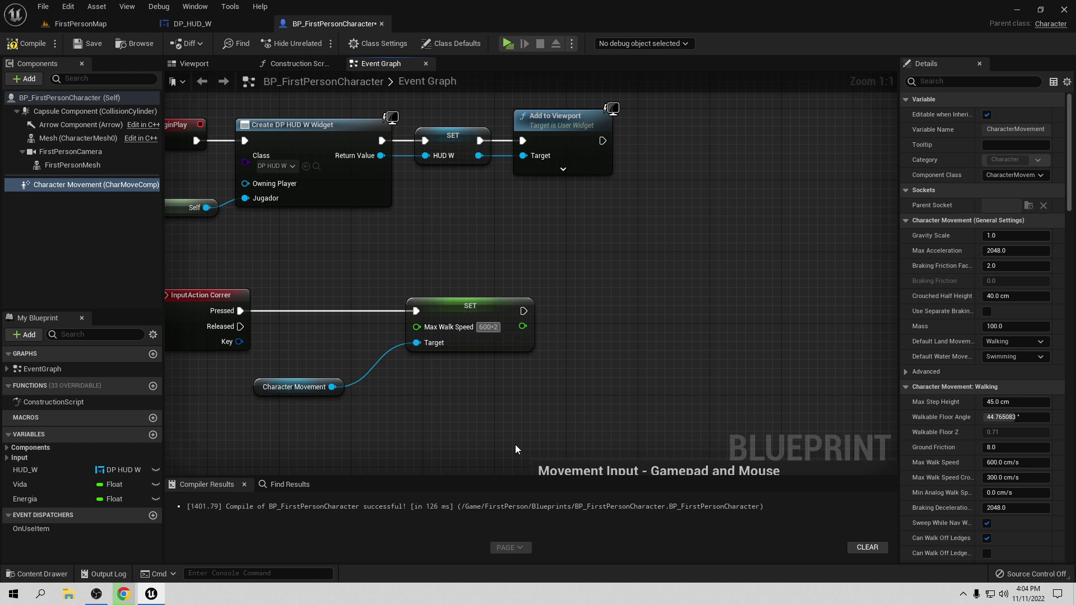
{"action": "key", "text": "Return"}
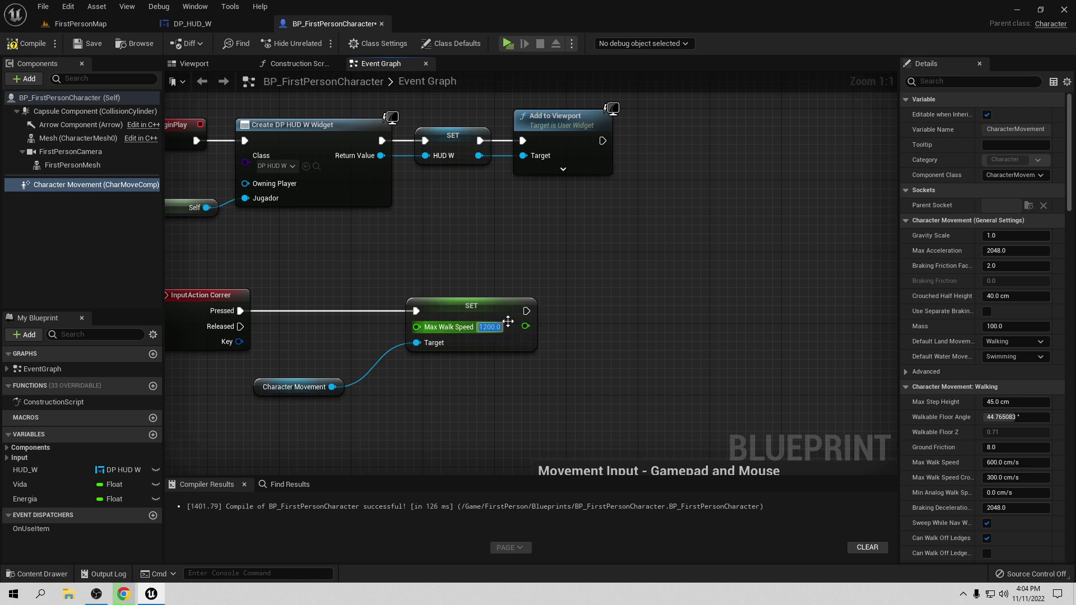
{"action": "left_click", "coordinate": [480, 359]}
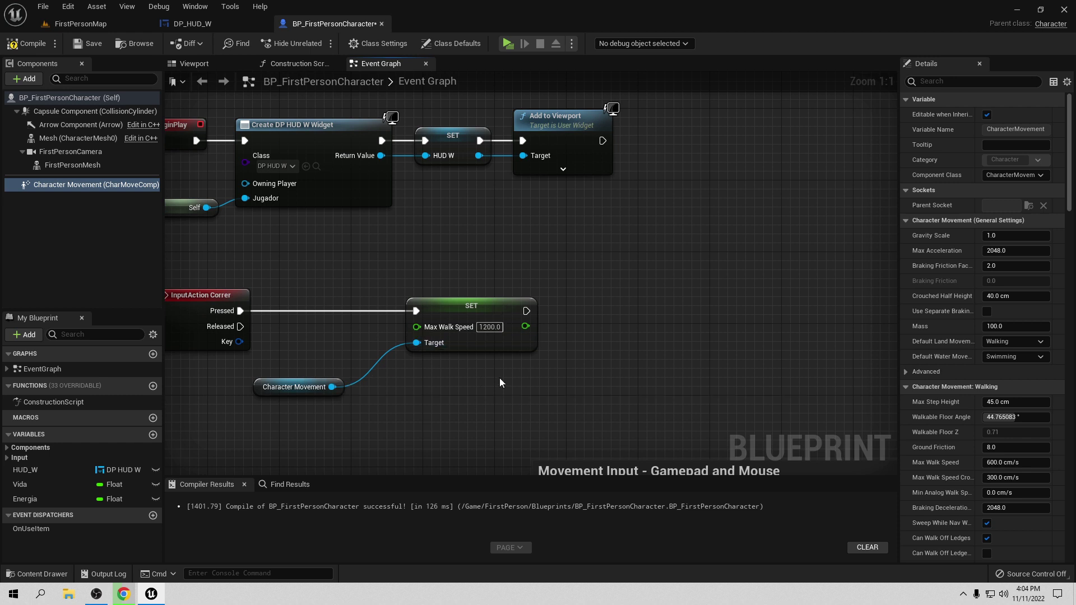
{"action": "right_click_drag", "start_coordinate": [482, 398], "coordinate": [434, 375]}
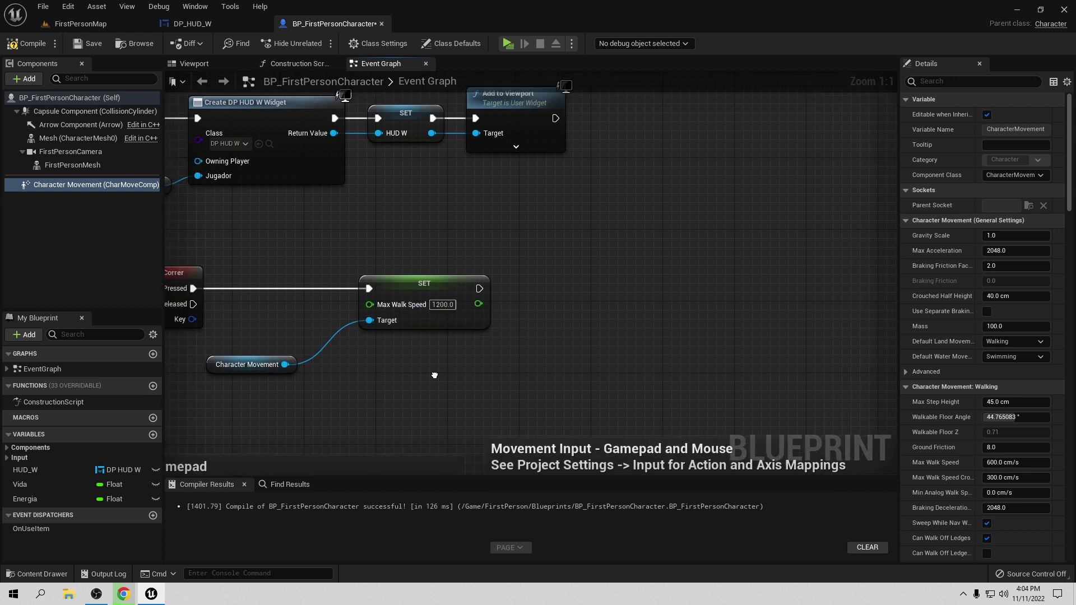
Create a Boolean variable named Correr.
{"action": "left_click", "coordinate": [153, 435]}
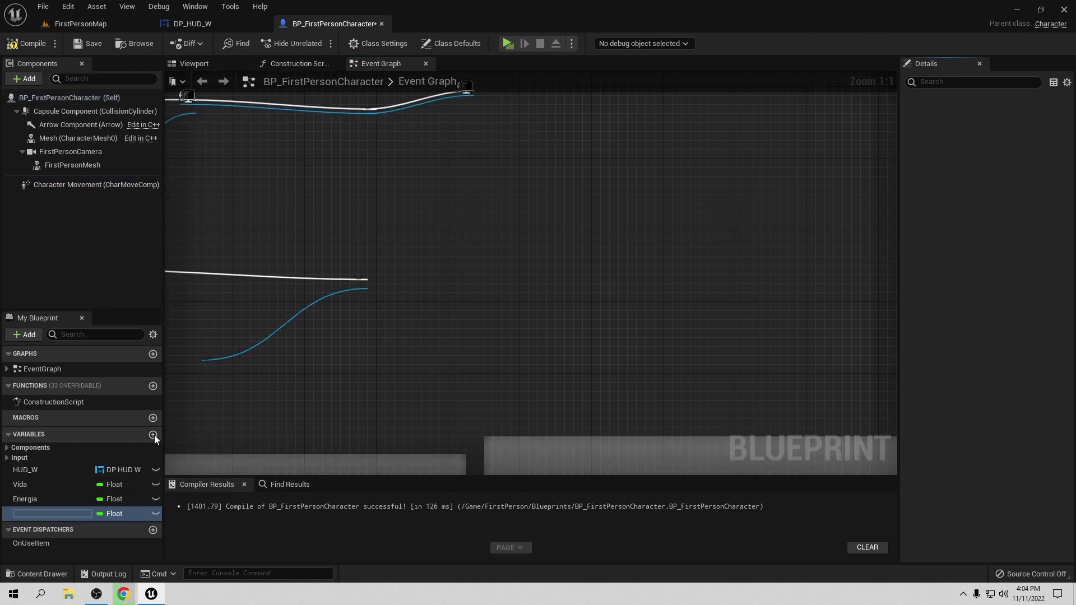
{"action": "type", "text": "Ru"}
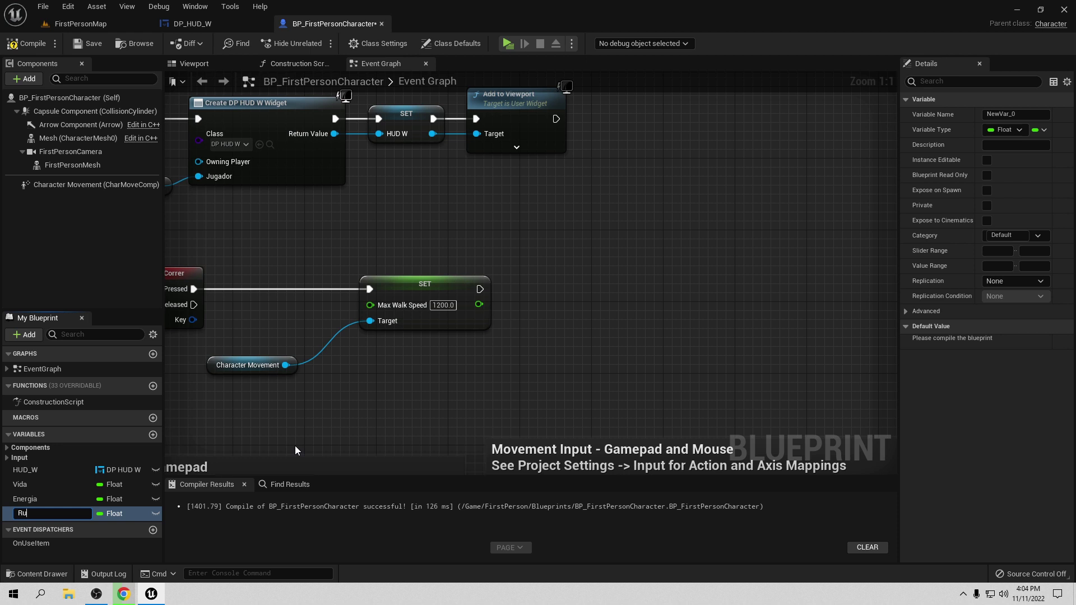
{"action": "key", "text": "BackSpace"}
{"action": "key", "text": "BackSpace"}
{"action": "type", "text": "Co"}
{"action": "key", "text": "Return"}
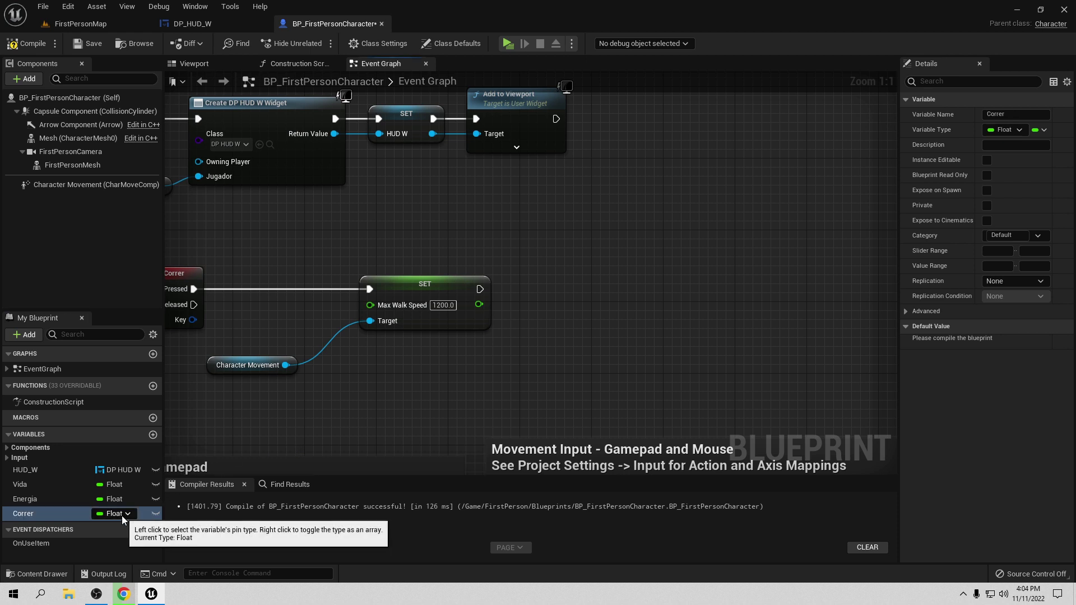
{"action": "left_click", "coordinate": [118, 513]}
{"action": "left_click", "coordinate": [114, 277]}
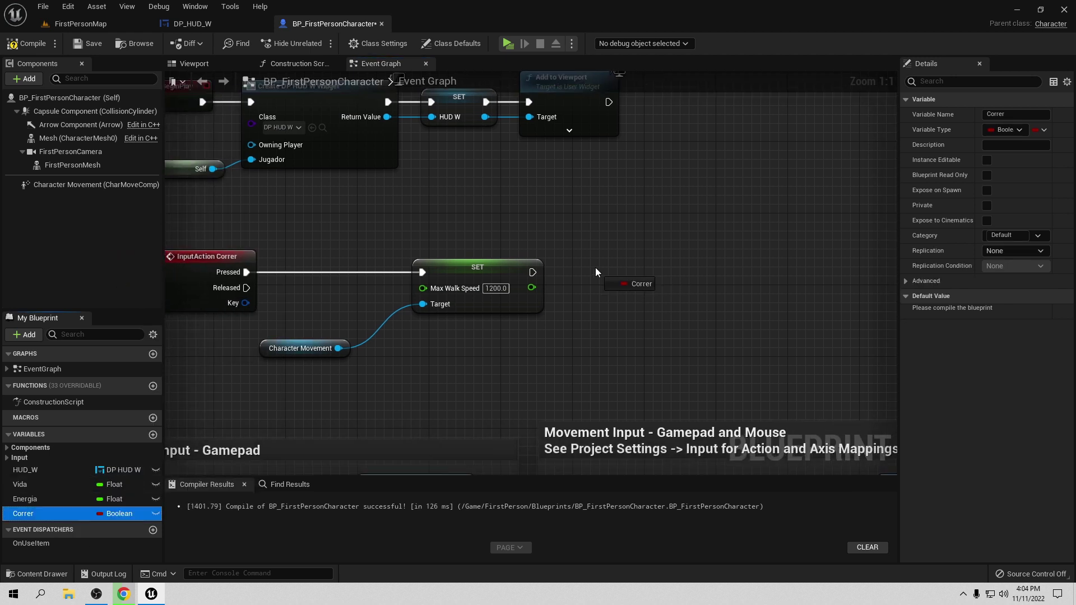
Add a SET Correr node set to true after the speed node.
{"action": "mouse_move", "coordinate": [70, 513]}
{"action": "left_mouse_down"}
{"action": "mouse_move", "coordinate": [595, 267]}
{"action": "mouse_move", "coordinate": [618, 276]}
{"action": "left_mouse_up"}
{"action": "left_click", "coordinate": [618, 301]}
{"action": "left_click", "coordinate": [645, 297]}
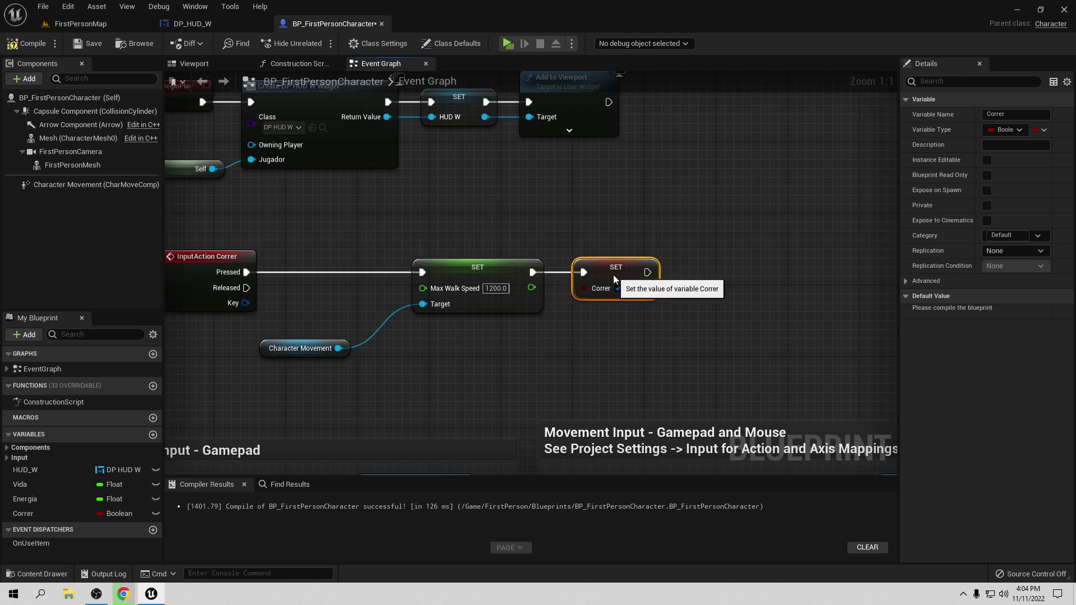
Duplicate both SET nodes and wire the copies to Correr Released with Character Movement as target.
{"action": "right_click_drag", "start_coordinate": [613, 351], "coordinate": [587, 317]}
{"action": "left_click", "coordinate": [469, 244], "text": "ctrl"}
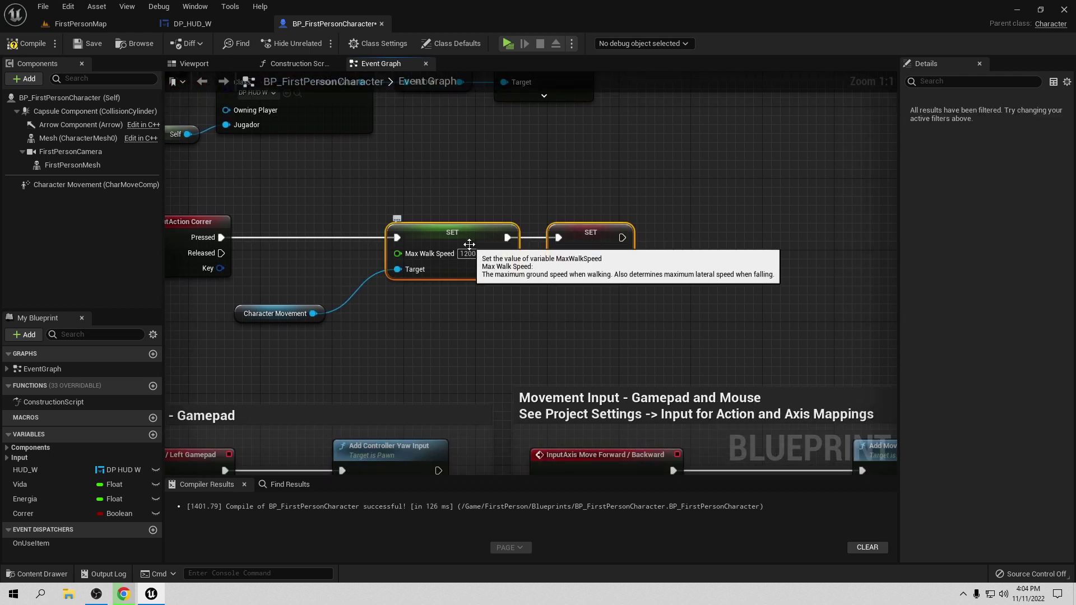
{"action": "key", "text": "ctrl+c"}
{"action": "key", "text": "ctrl+v"}
{"action": "mouse_move", "coordinate": [595, 282]}
{"action": "left_mouse_down"}
{"action": "mouse_move", "coordinate": [571, 305]}
{"action": "mouse_move", "coordinate": [543, 282]}
{"action": "mouse_move", "coordinate": [529, 297]}
{"action": "mouse_move", "coordinate": [487, 300]}
{"action": "left_mouse_up"}
{"action": "left_click", "coordinate": [511, 362]}
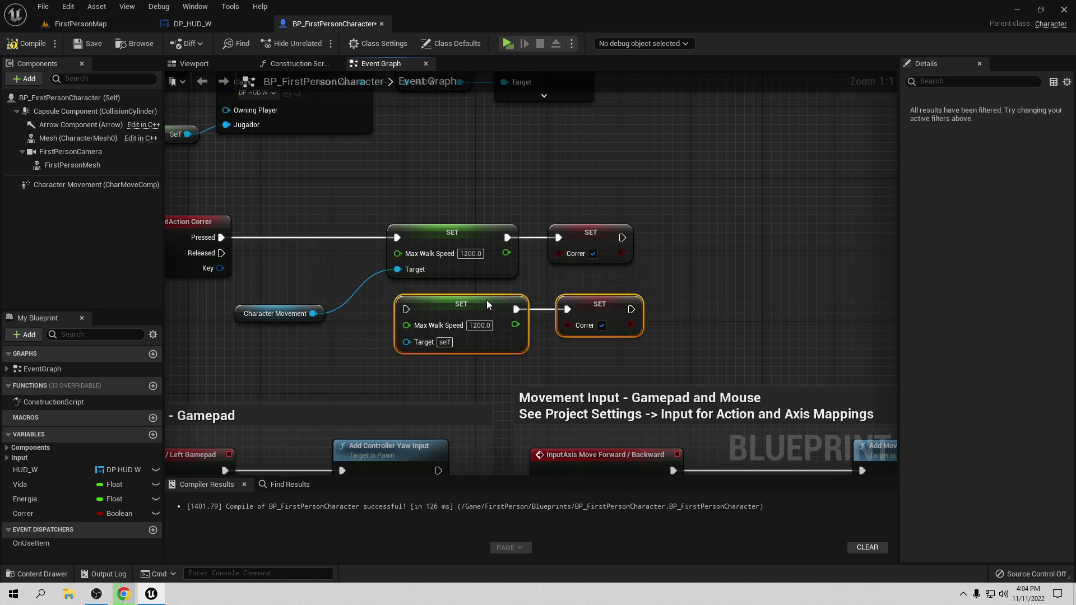
{"action": "left_click", "coordinate": [334, 345]}
{"action": "right_click_drag", "start_coordinate": [334, 345], "coordinate": [379, 347]}
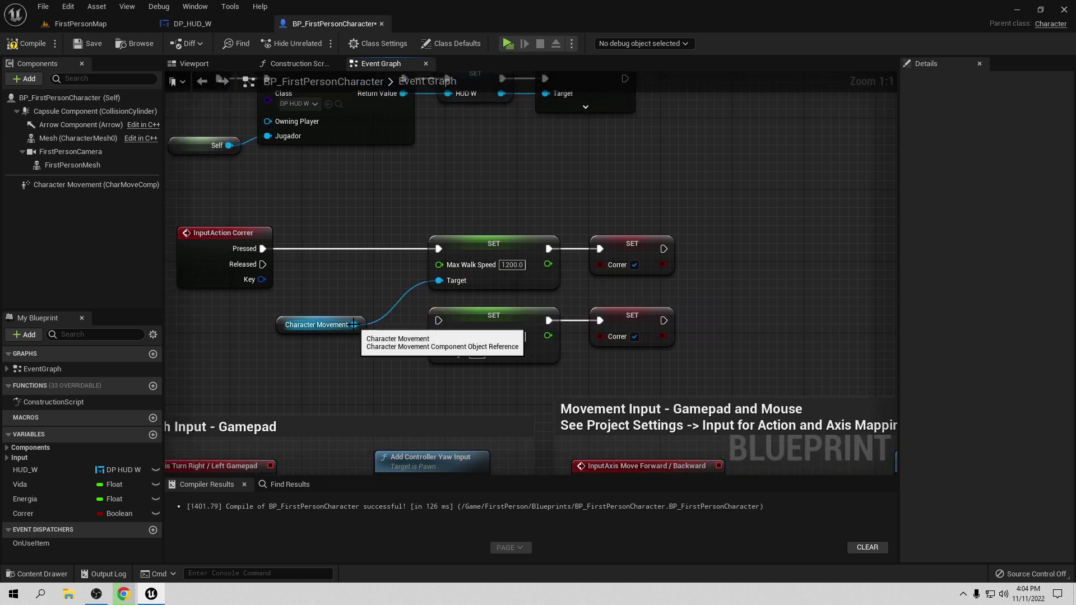
{"action": "mouse_move", "coordinate": [354, 325]}
{"action": "left_mouse_down"}
{"action": "mouse_move", "coordinate": [440, 354]}
{"action": "mouse_move", "coordinate": [437, 321]}
{"action": "mouse_move", "coordinate": [263, 264]}
{"action": "left_mouse_up"}
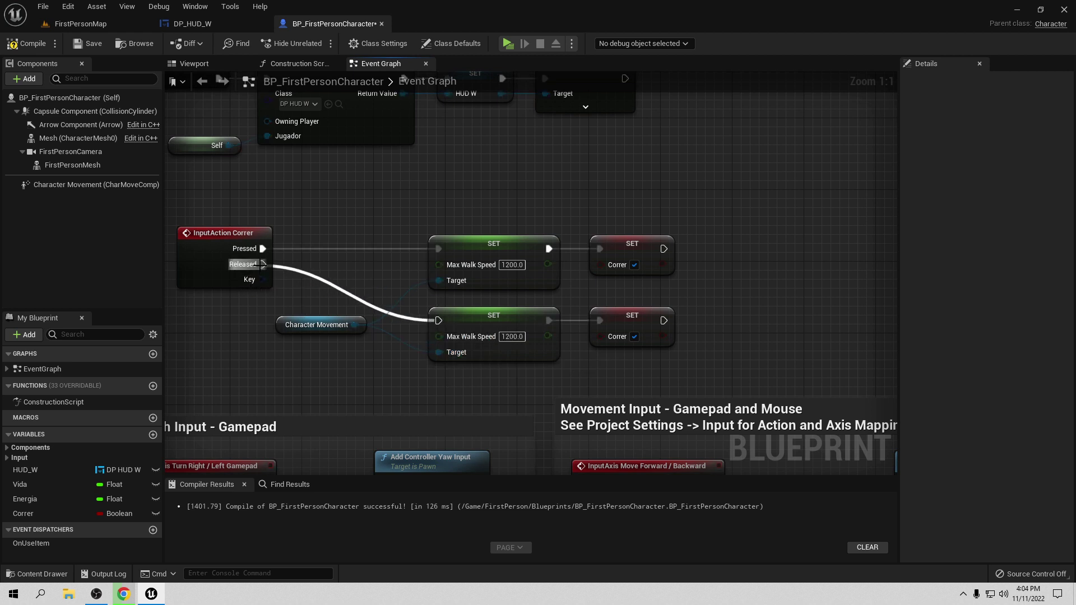
Make the release nodes set Max Walk Speed to 1200/2 (600) and Correr false, then compile.
{"action": "left_click", "coordinate": [510, 336]}
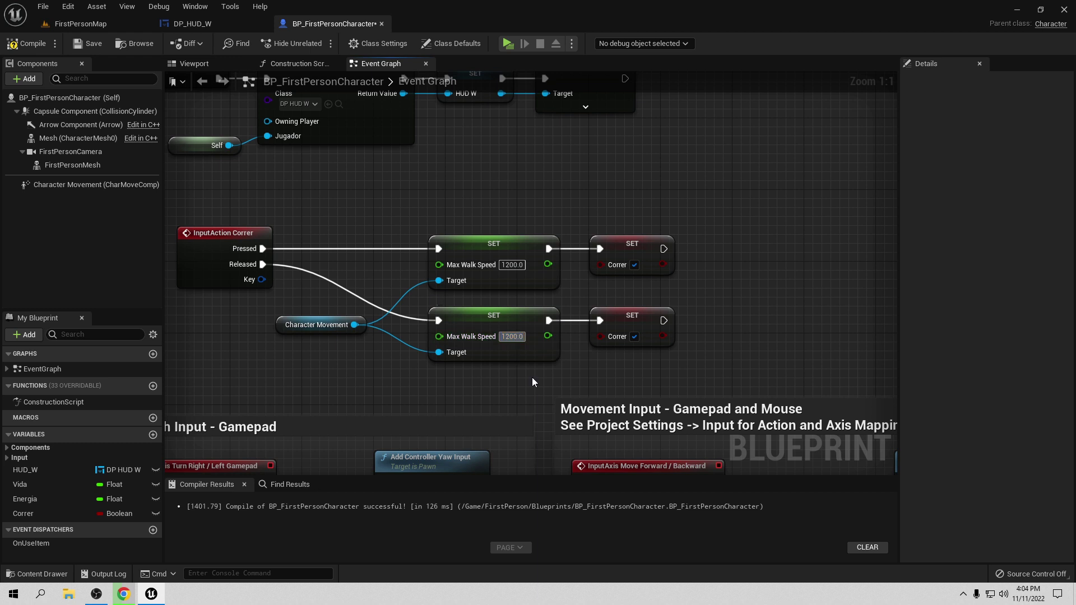
{"action": "type", "text": "/"}
{"action": "type", "text": "2"}
{"action": "key", "text": "Return"}
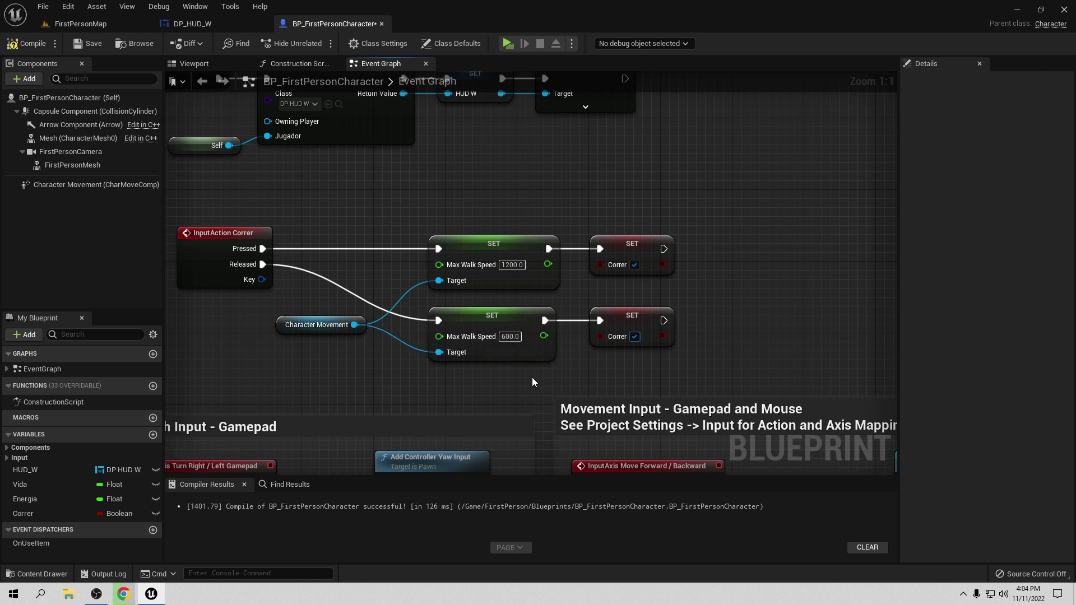
{"action": "right_click_drag", "start_coordinate": [606, 339], "coordinate": [538, 342]}
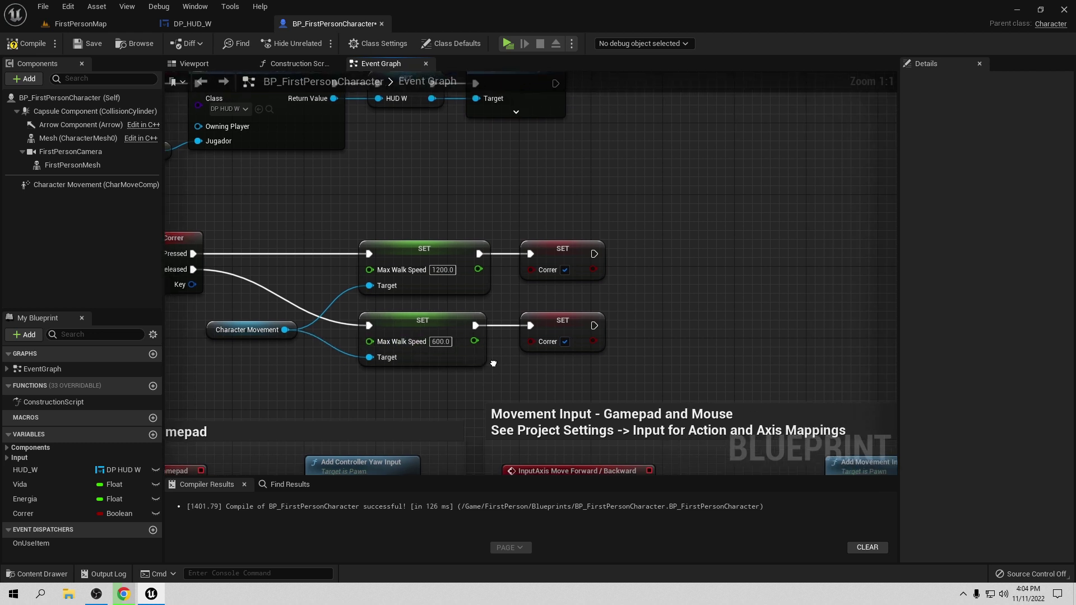
{"action": "left_click", "coordinate": [566, 340]}
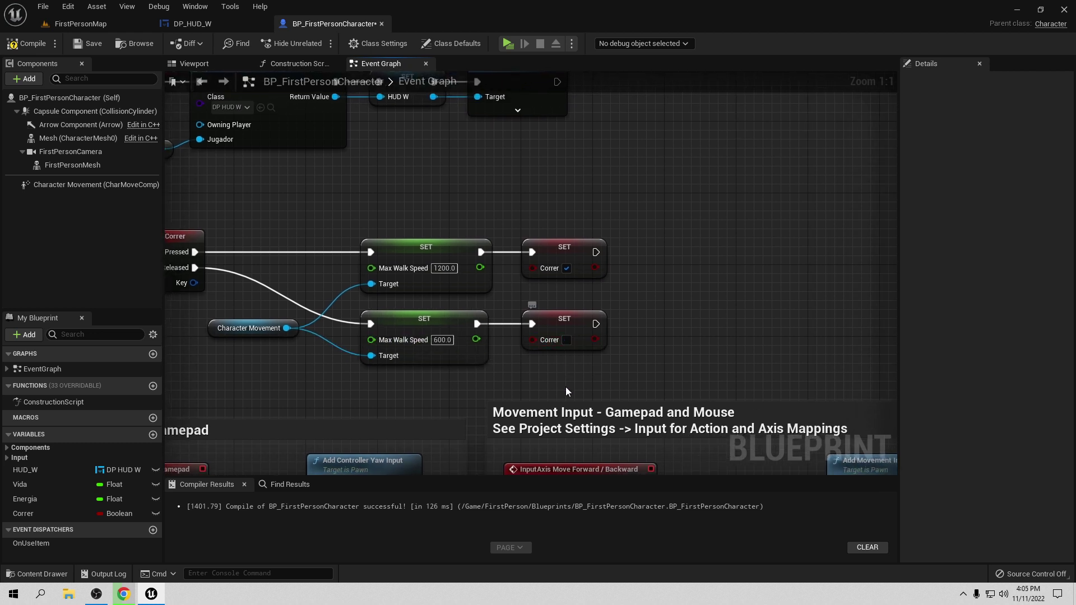
{"action": "left_click", "coordinate": [45, 45]}
{"action": "left_click", "coordinate": [507, 44]}
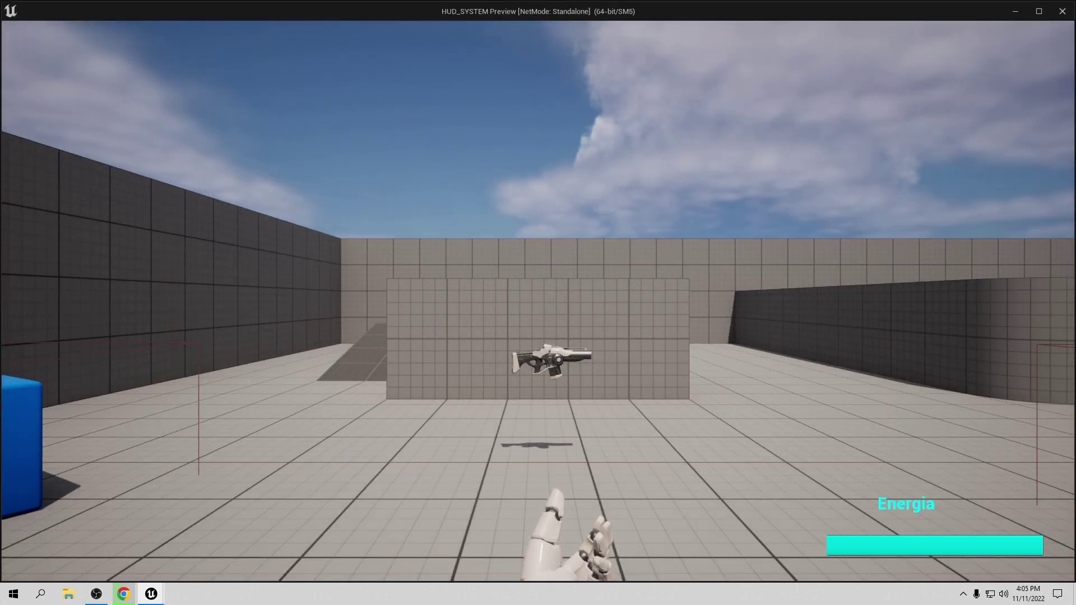
{"action": "key", "text": "w"}
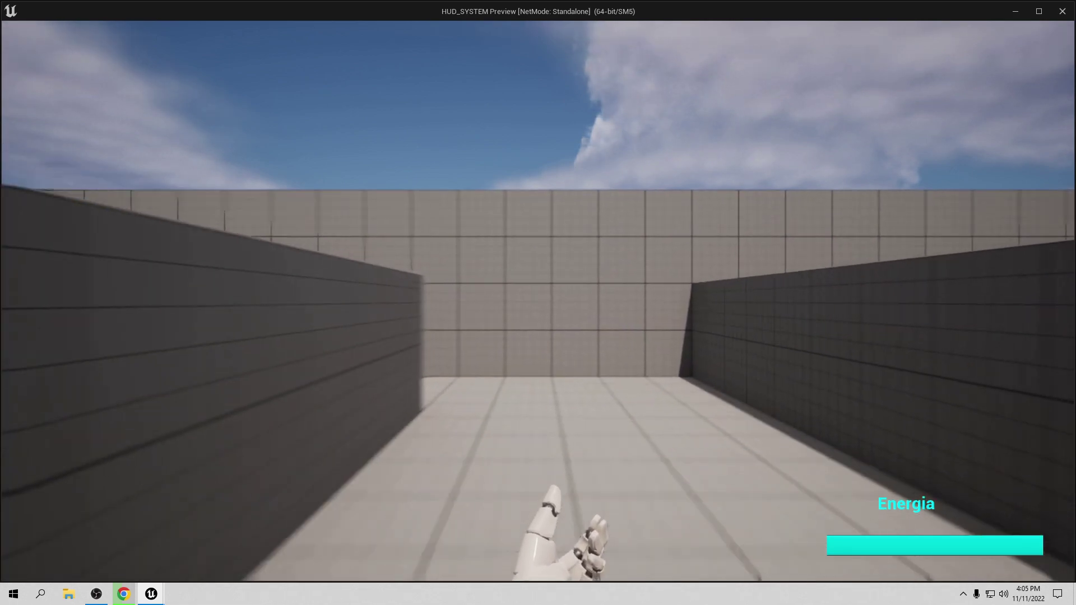
{"action": "key", "text": "w"}
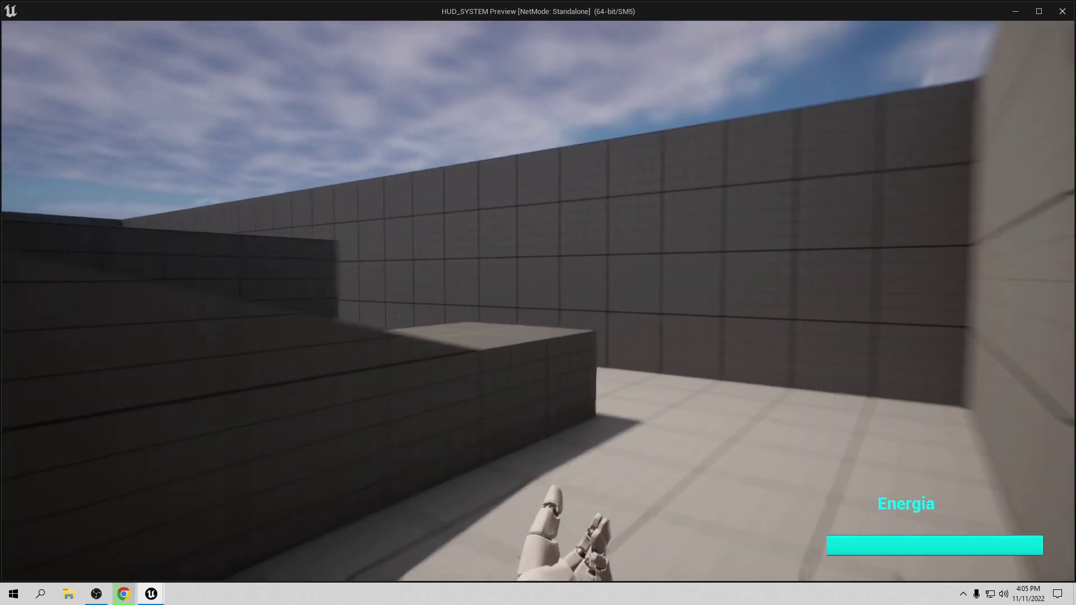
{"action": "key", "text": "w"}
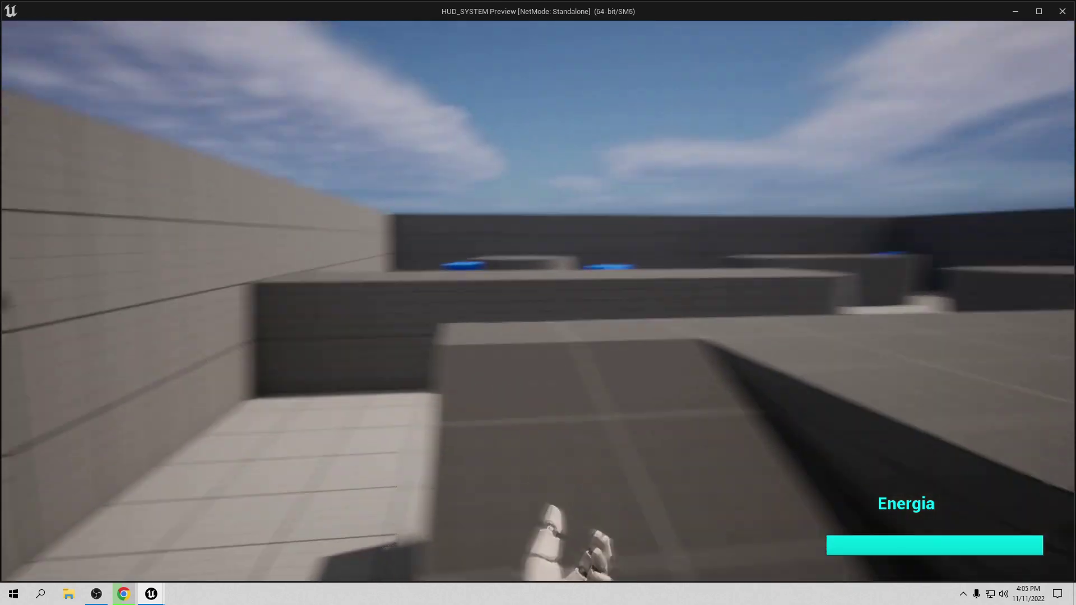
{"action": "key", "text": "w"}
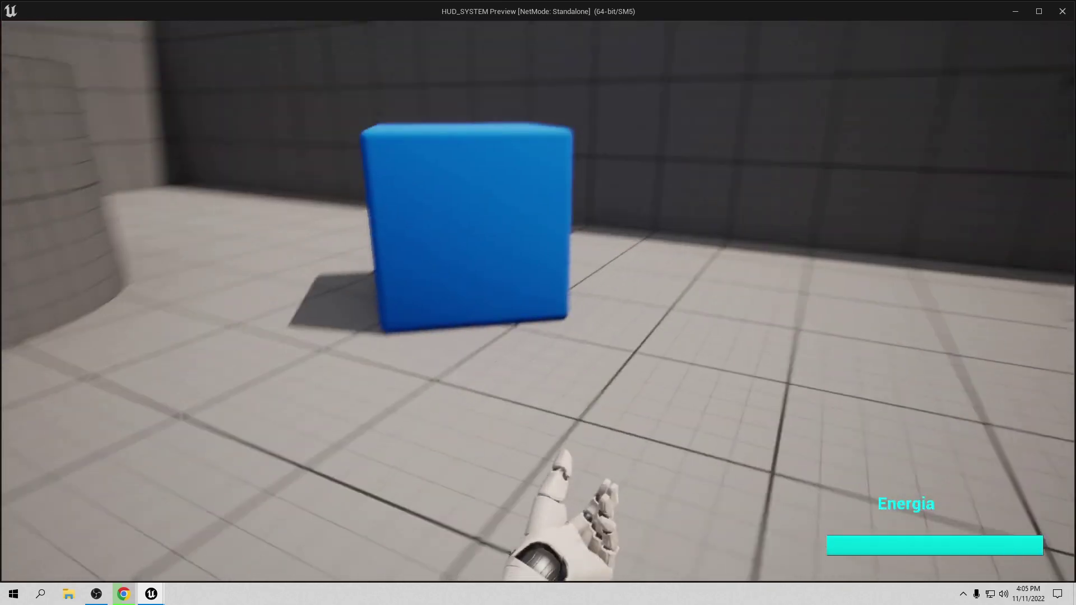
{"action": "key", "text": "w"}
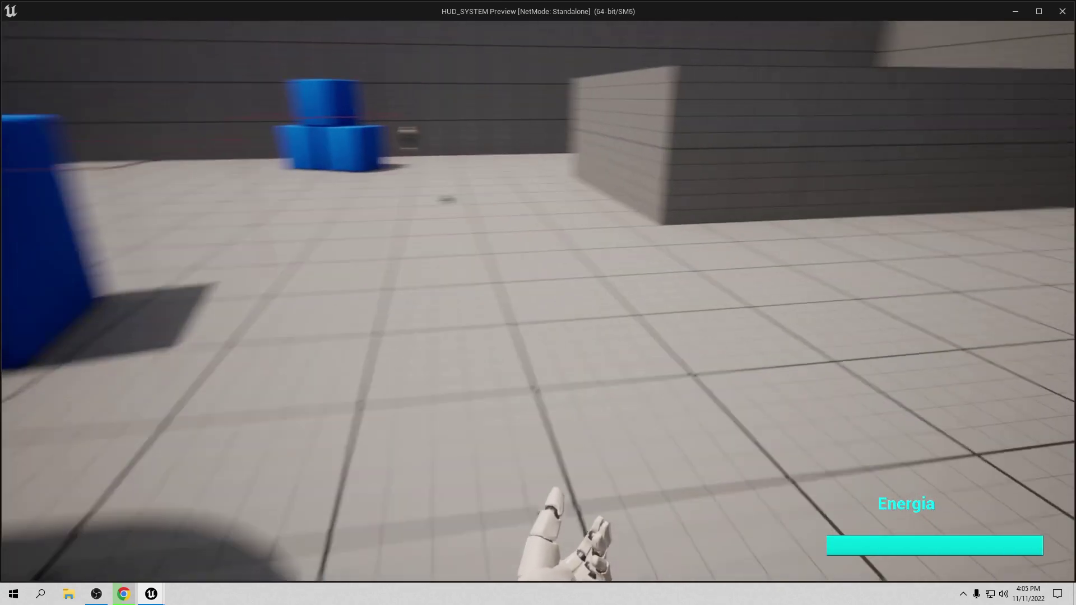
{"action": "key", "text": "w"}
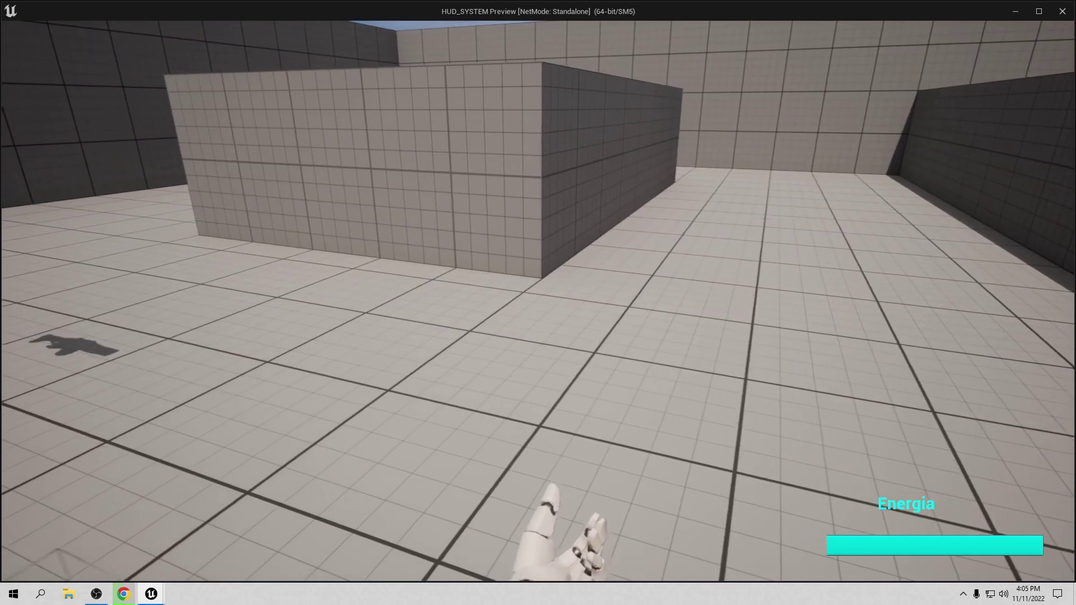
{"action": "key", "text": "Escape"}
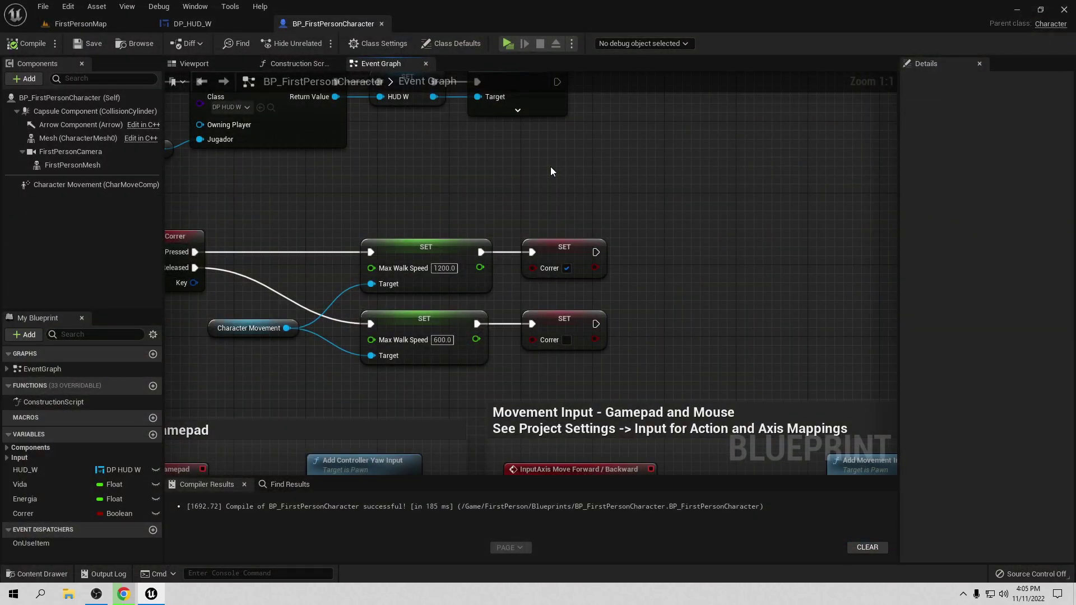
Add a Branch node after SET Correr, with Correr feeding its Condition.
{"action": "right_click_drag", "start_coordinate": [657, 240], "coordinate": [605, 223]}
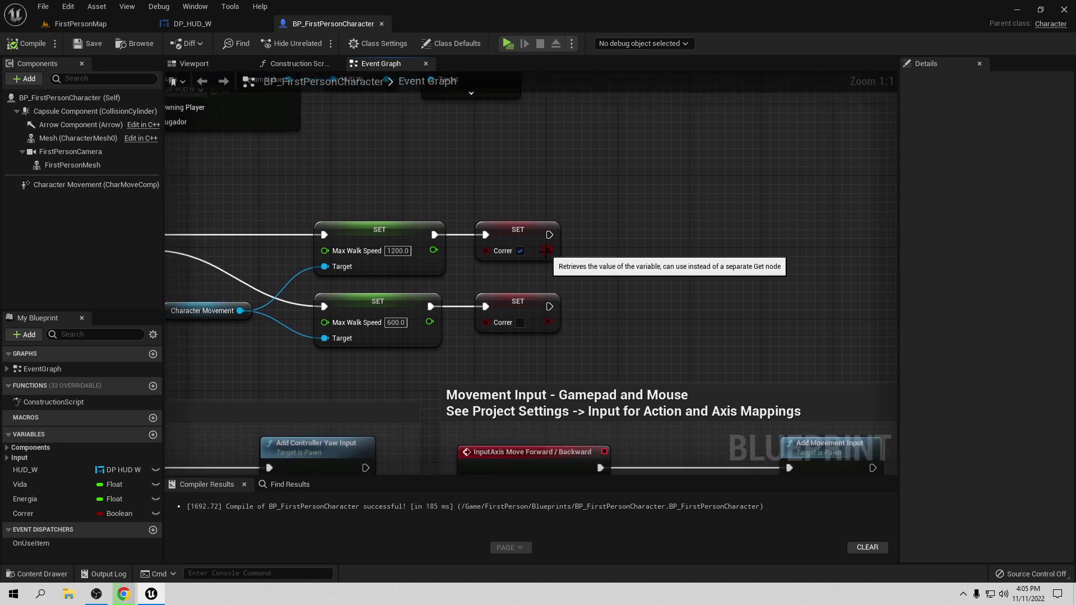
{"action": "left_click_drag", "start_coordinate": [548, 251], "coordinate": [624, 252]}
{"action": "type", "text": "branch"}
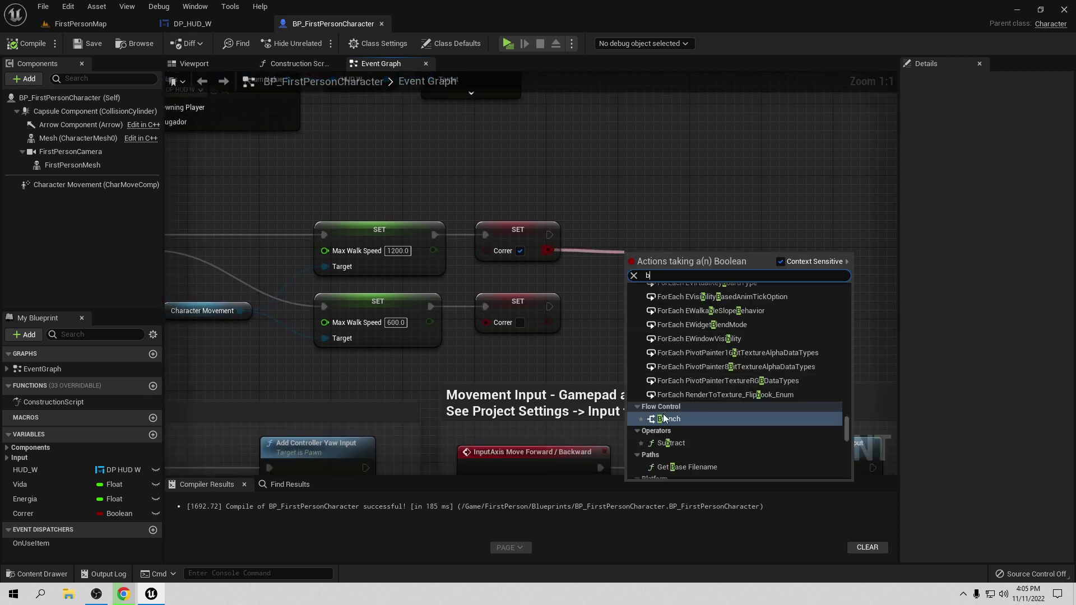
{"action": "left_click", "coordinate": [661, 414]}
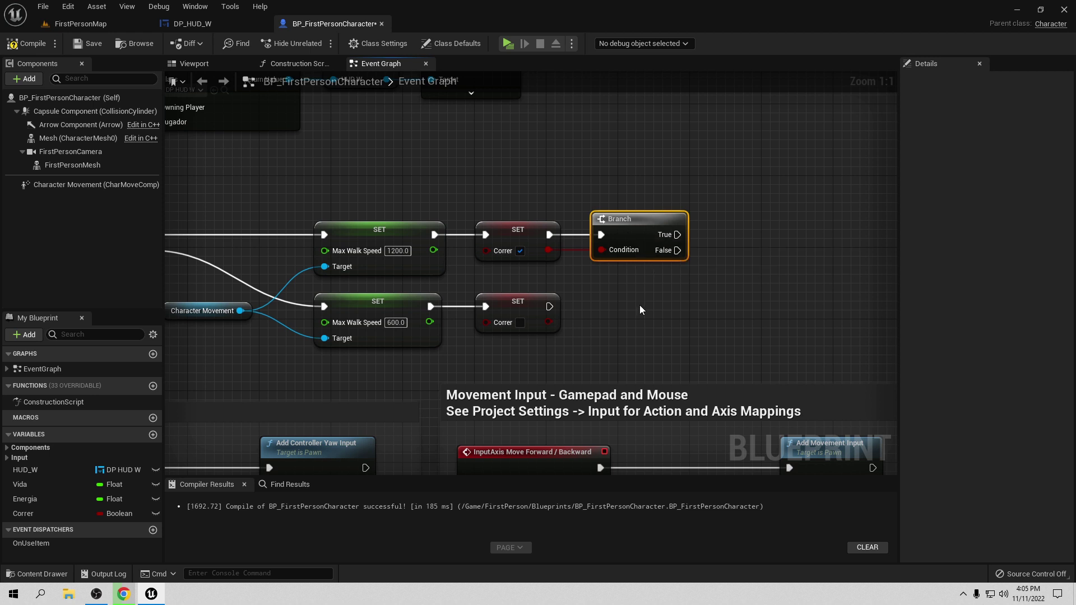
Drag the Energia variable into the graph to the right of the Branch.
{"action": "right_click_drag", "start_coordinate": [641, 308], "coordinate": [581, 345]}
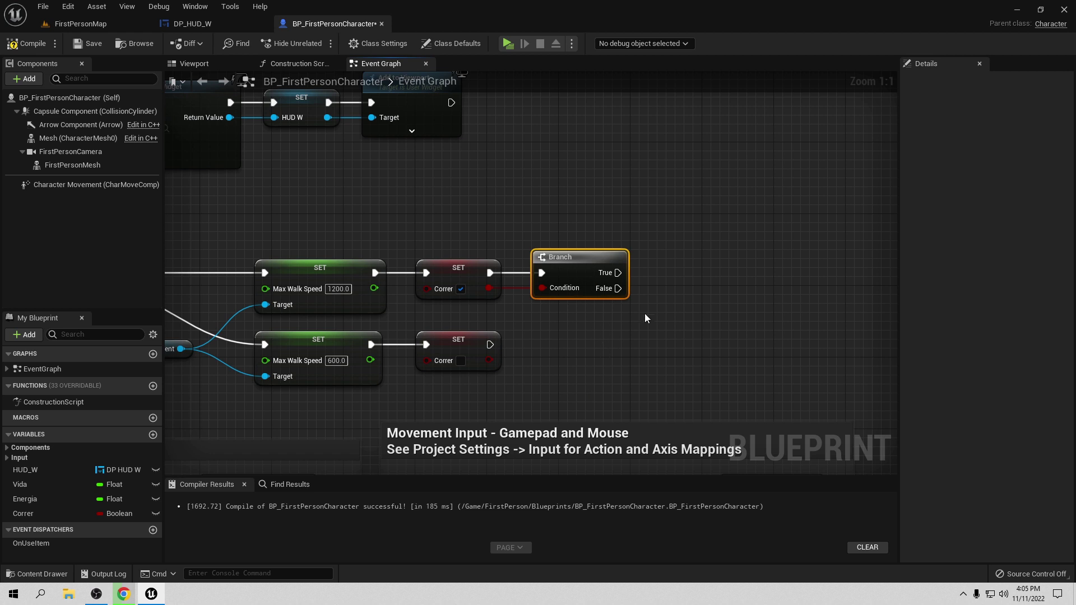
{"action": "right_click_drag", "start_coordinate": [579, 322], "coordinate": [492, 328]}
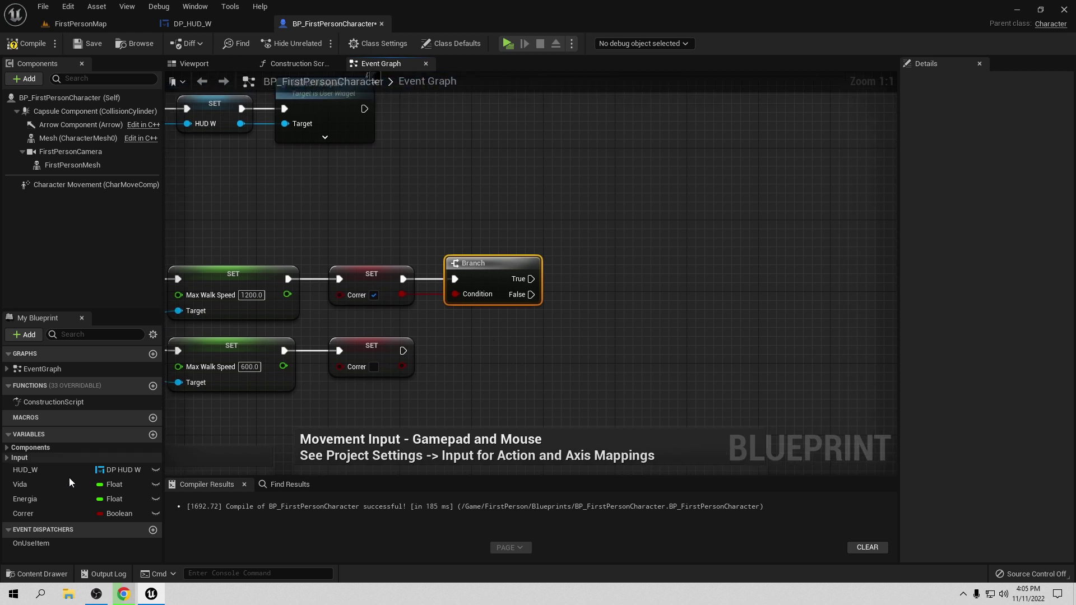
{"action": "left_click_drag", "start_coordinate": [57, 499], "coordinate": [596, 333]}
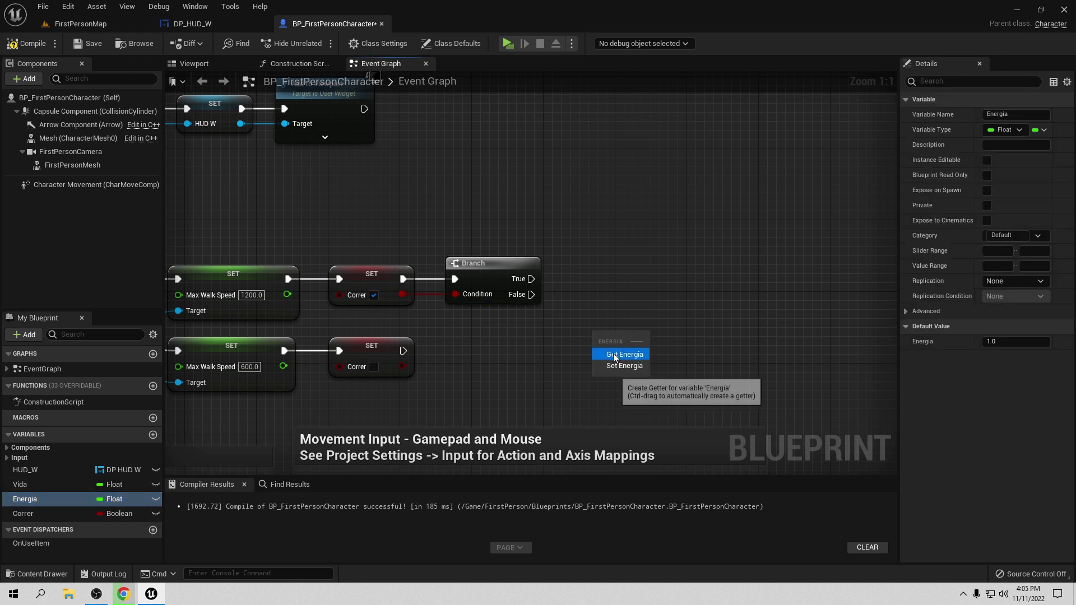
Get Energia and subtract 0.01 from it.
{"action": "left_click", "coordinate": [613, 353]}
{"action": "right_click_drag", "start_coordinate": [613, 353], "coordinate": [481, 370]}
{"action": "left_click_drag", "start_coordinate": [517, 355], "coordinate": [577, 355]}
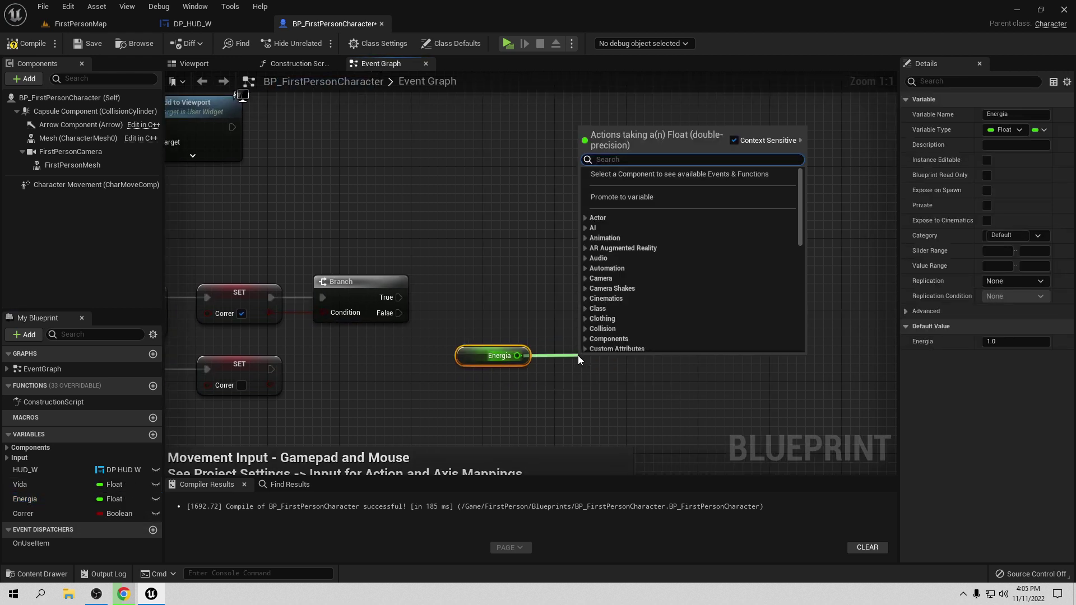
{"action": "type", "text": "-"}
{"action": "key", "text": "Return"}
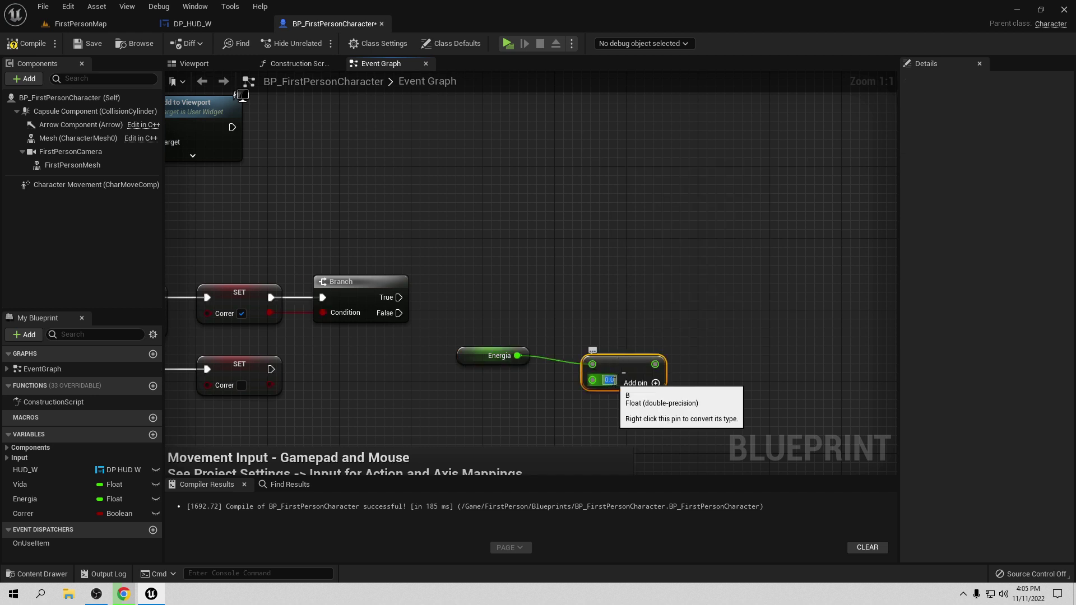
{"action": "left_click", "coordinate": [656, 419]}
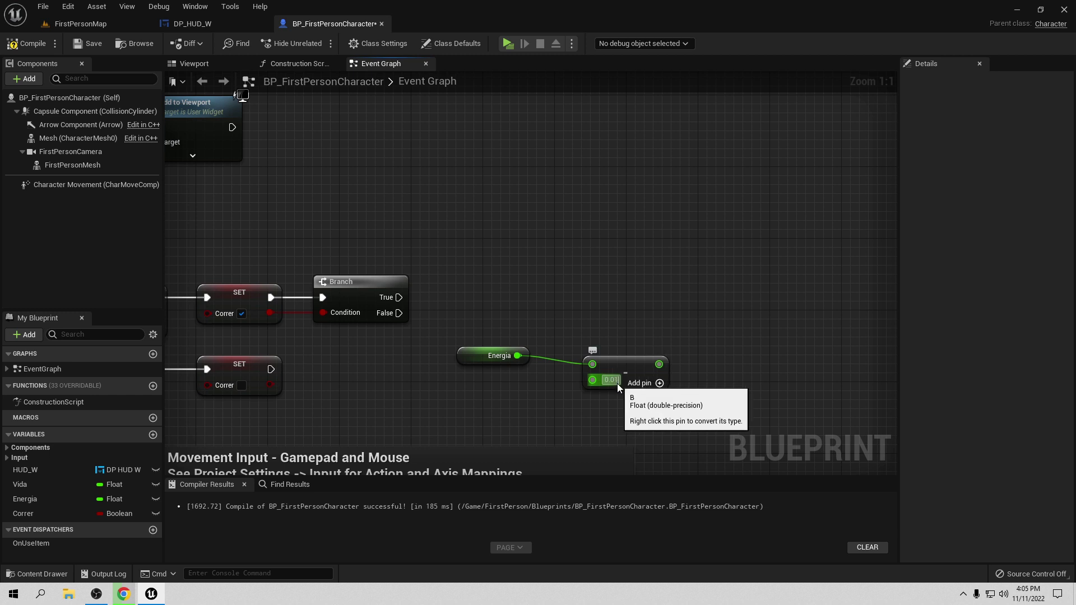
Clamp the subtraction result between 0 and 1 with a Clamp (Float) node.
{"action": "right_click_drag", "start_coordinate": [640, 407], "coordinate": [582, 381]}
{"action": "mouse_move", "coordinate": [562, 339]}
{"action": "left_mouse_down"}
{"action": "mouse_move", "coordinate": [513, 329]}
{"action": "mouse_move", "coordinate": [611, 321]}
{"action": "left_mouse_up"}
{"action": "type", "text": "clamp"}
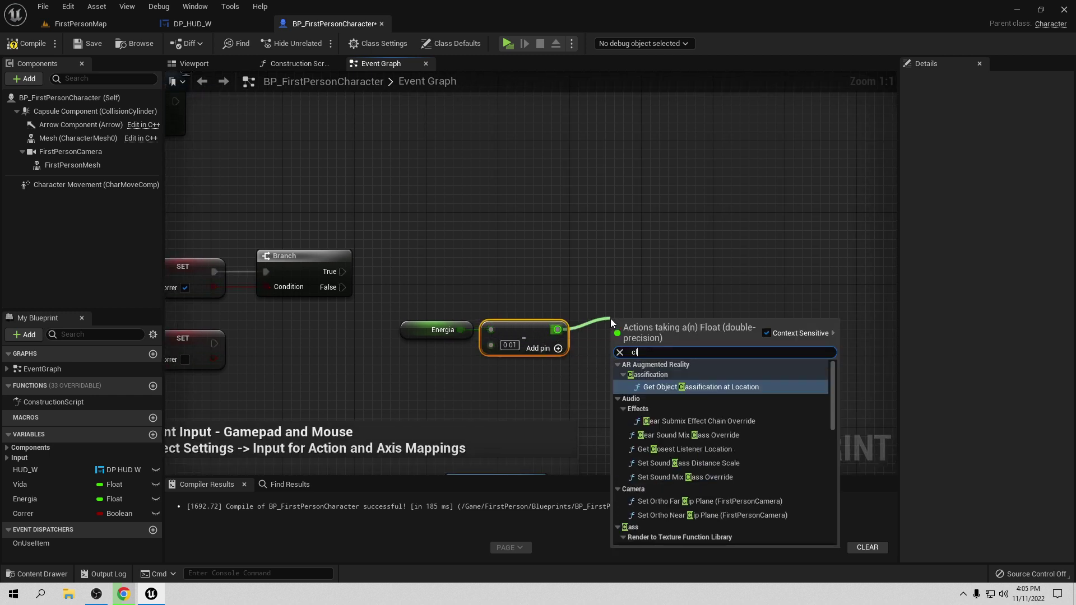
{"action": "left_click", "coordinate": [676, 386]}
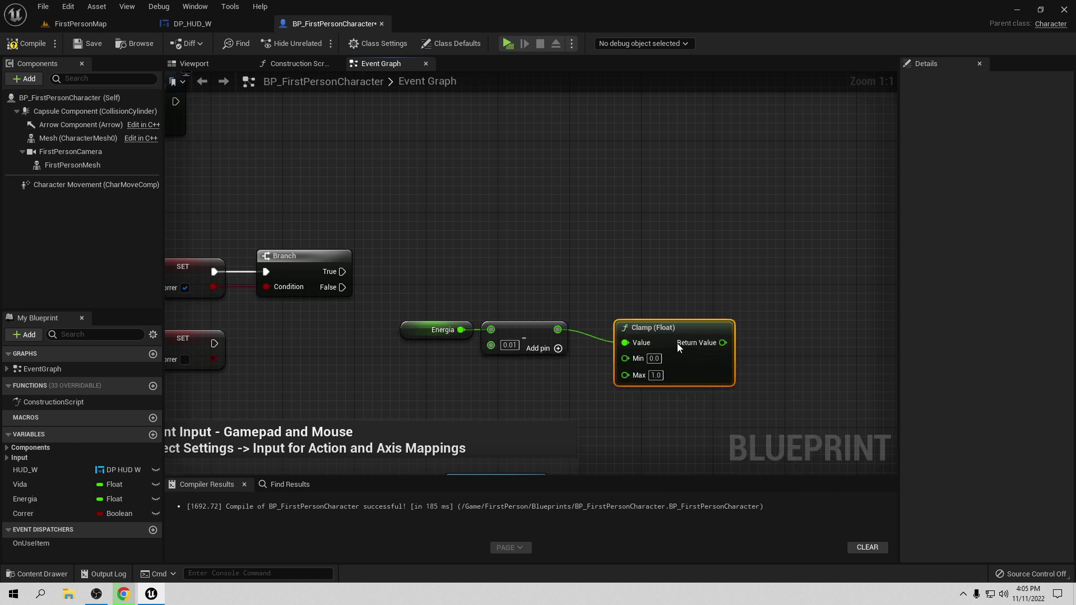
Feed the clamped value into SET Energia, executed from the Branch's True output.
{"action": "right_click_drag", "start_coordinate": [660, 378], "coordinate": [592, 383]}
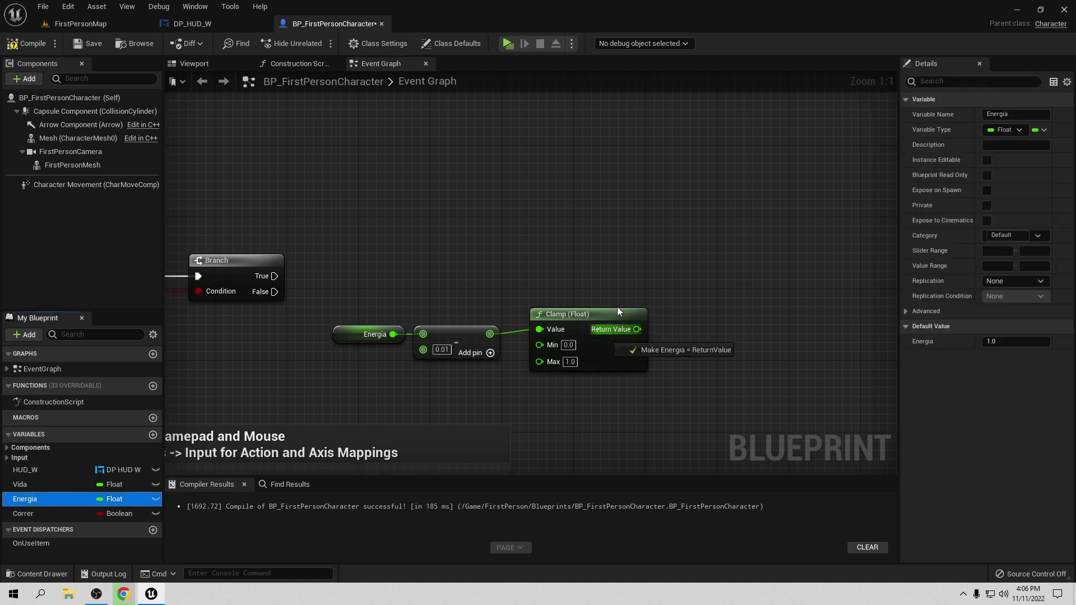
{"action": "left_click_drag", "start_coordinate": [33, 499], "coordinate": [657, 277]}
{"action": "left_click", "coordinate": [680, 309]}
{"action": "left_click_drag", "start_coordinate": [637, 329], "coordinate": [672, 305]}
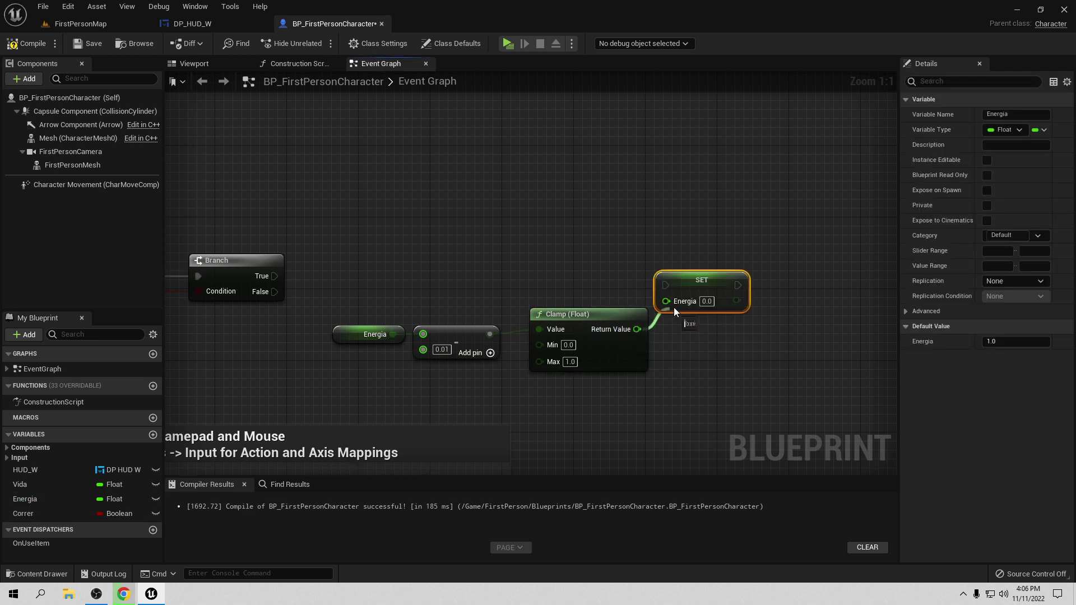
{"action": "mouse_move", "coordinate": [274, 276]}
{"action": "left_mouse_down"}
{"action": "mouse_move", "coordinate": [672, 284]}
{"action": "mouse_move", "coordinate": [704, 274]}
{"action": "left_mouse_up"}
{"action": "right_click_drag", "start_coordinate": [328, 313], "coordinate": [527, 326]}
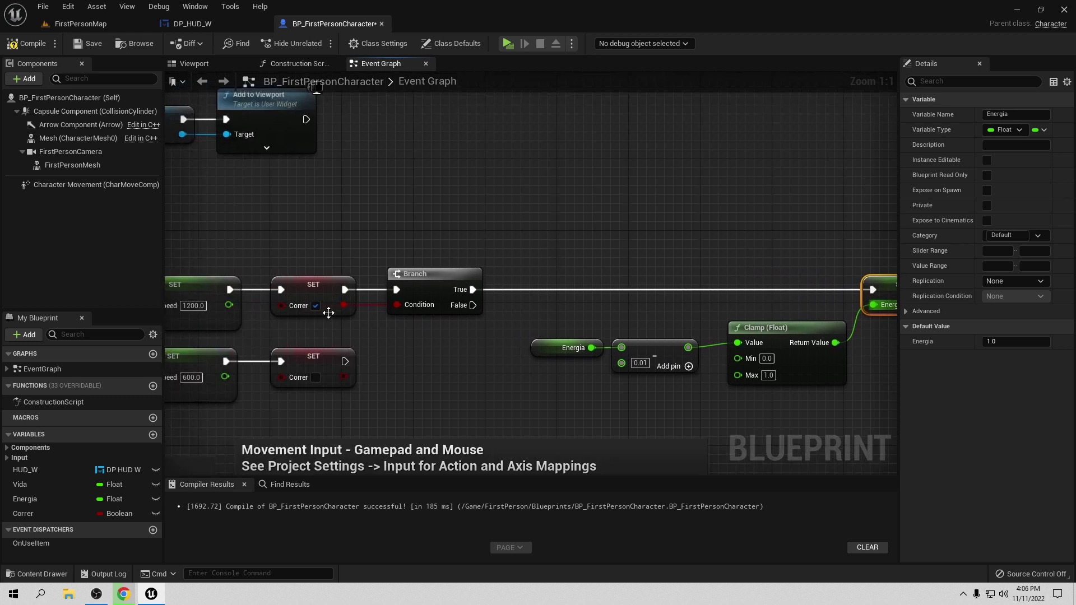
{"action": "right_click_drag", "start_coordinate": [819, 306], "coordinate": [613, 315]}
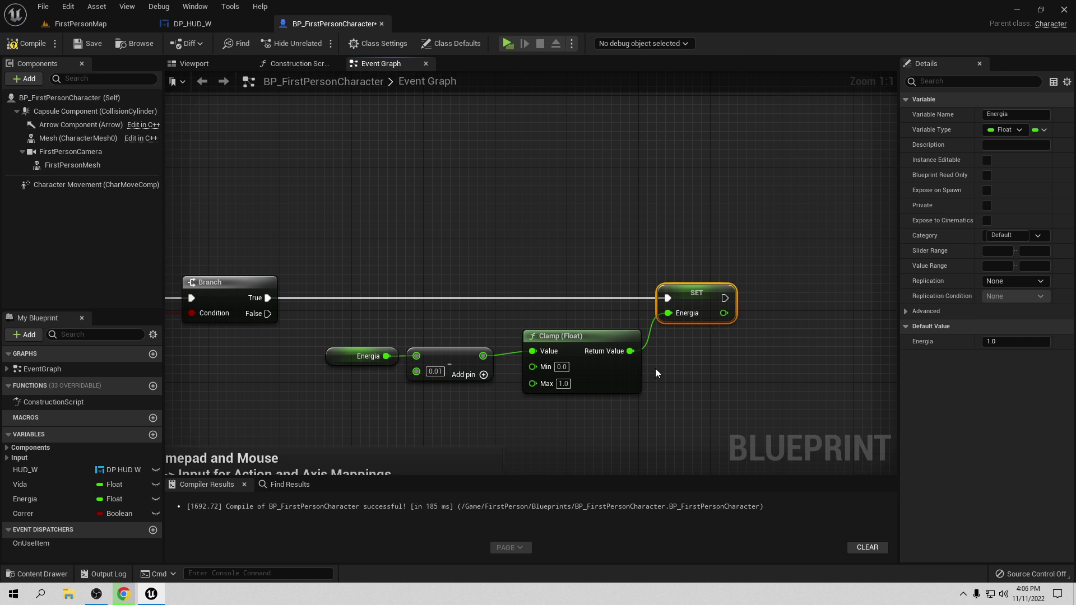
Add a Retriggerable Delay with 0.1 second duration after SET Energia.
{"action": "right_click_drag", "start_coordinate": [657, 372], "coordinate": [516, 369]}
{"action": "left_click_drag", "start_coordinate": [583, 295], "coordinate": [655, 294]}
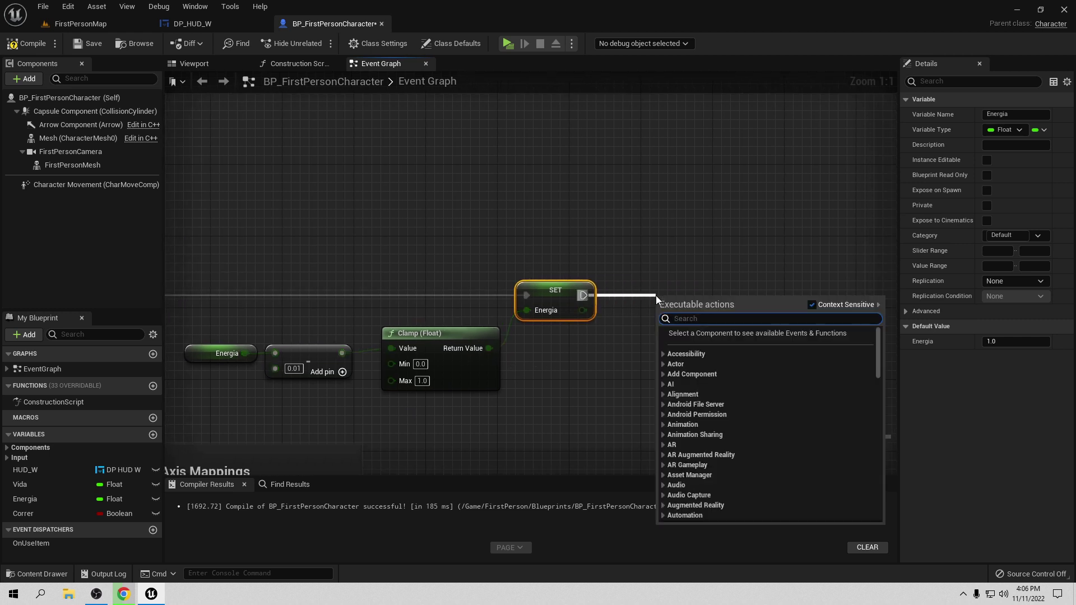
{"action": "type", "text": "retr"}
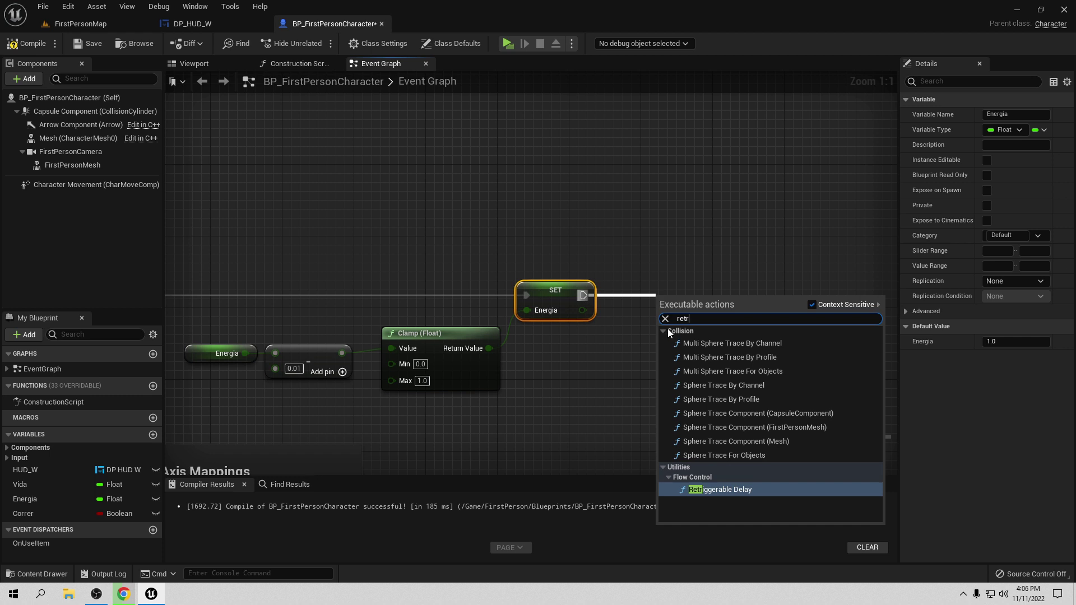
{"action": "left_click", "coordinate": [718, 489]}
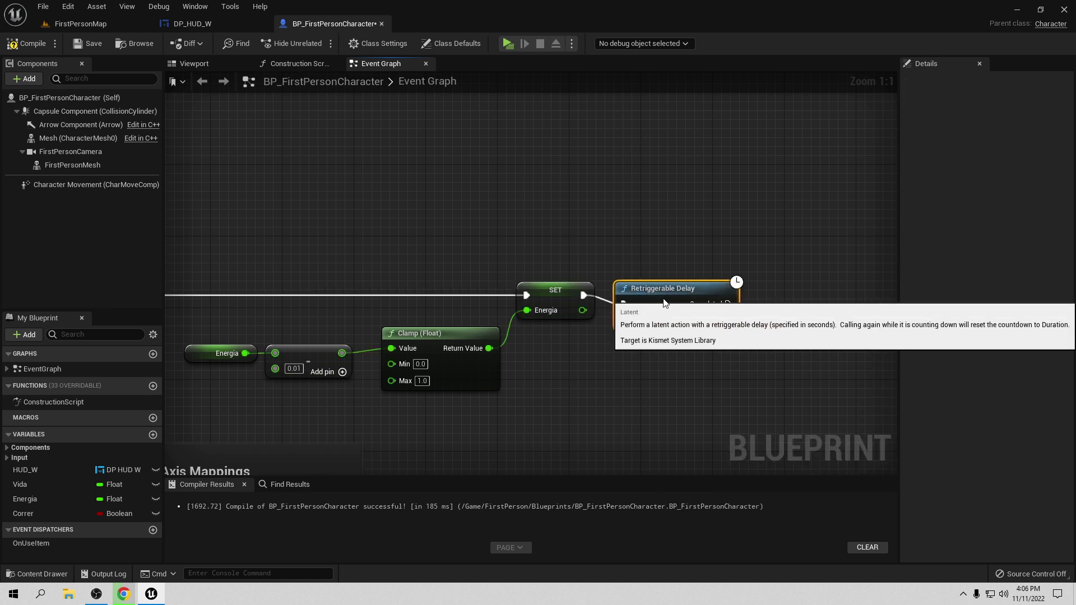
{"action": "left_click", "coordinate": [670, 312]}
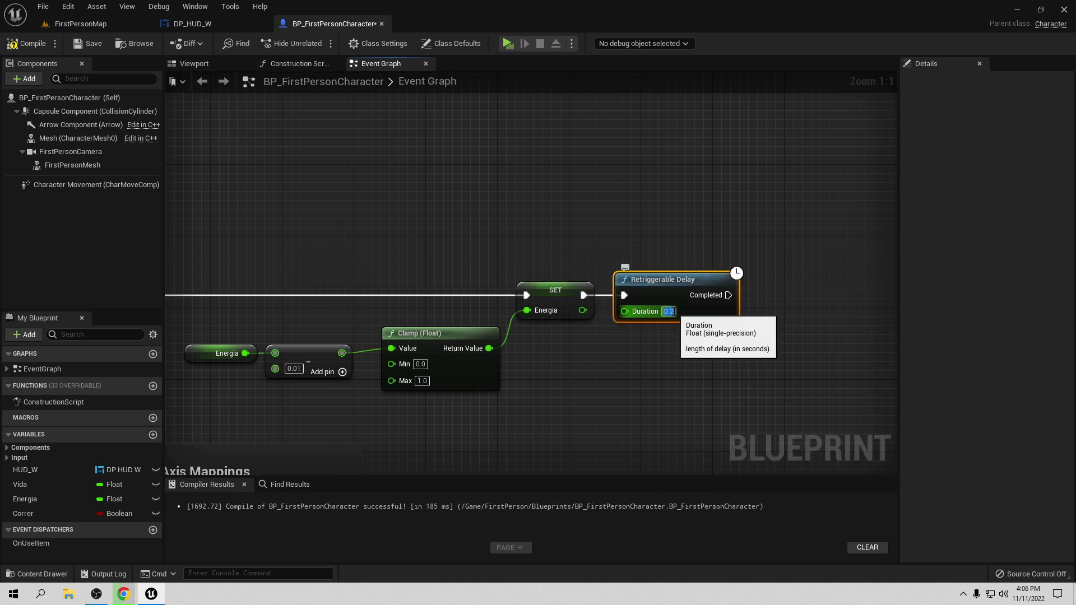
{"action": "key", "text": "Return"}
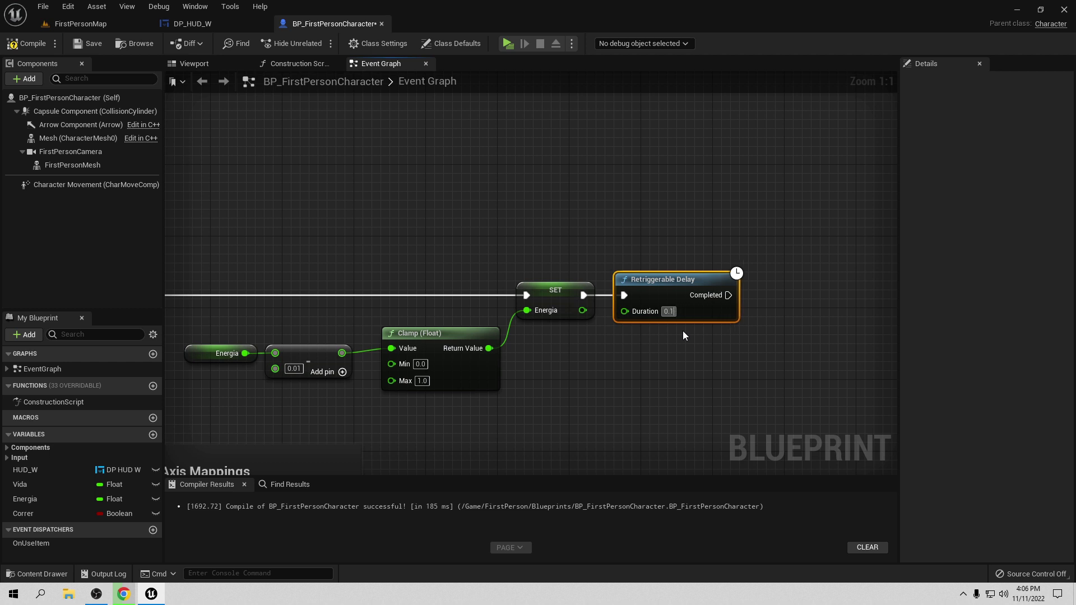
{"action": "type", "text": "0.1"}
{"action": "left_click", "coordinate": [683, 337]}
Loop the delay's Completed output back into the Branch input.
{"action": "right_click_drag", "start_coordinate": [683, 339], "coordinate": [605, 336]}
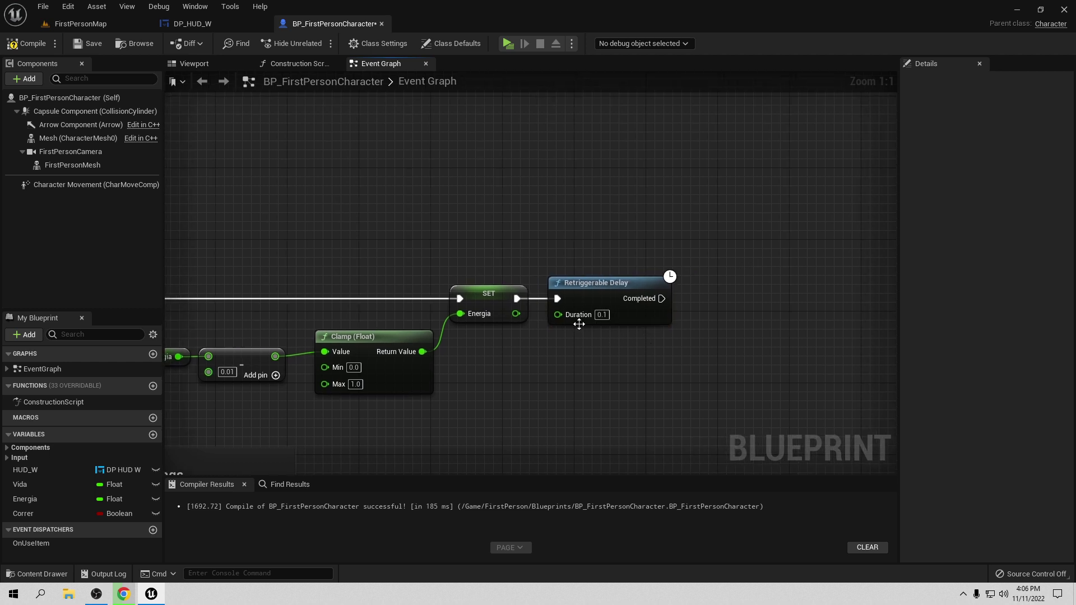
{"action": "mouse_move", "coordinate": [666, 301]}
{"action": "left_mouse_down"}
{"action": "mouse_move", "coordinate": [252, 298]}
{"action": "mouse_move", "coordinate": [271, 297]}
{"action": "left_mouse_up"}
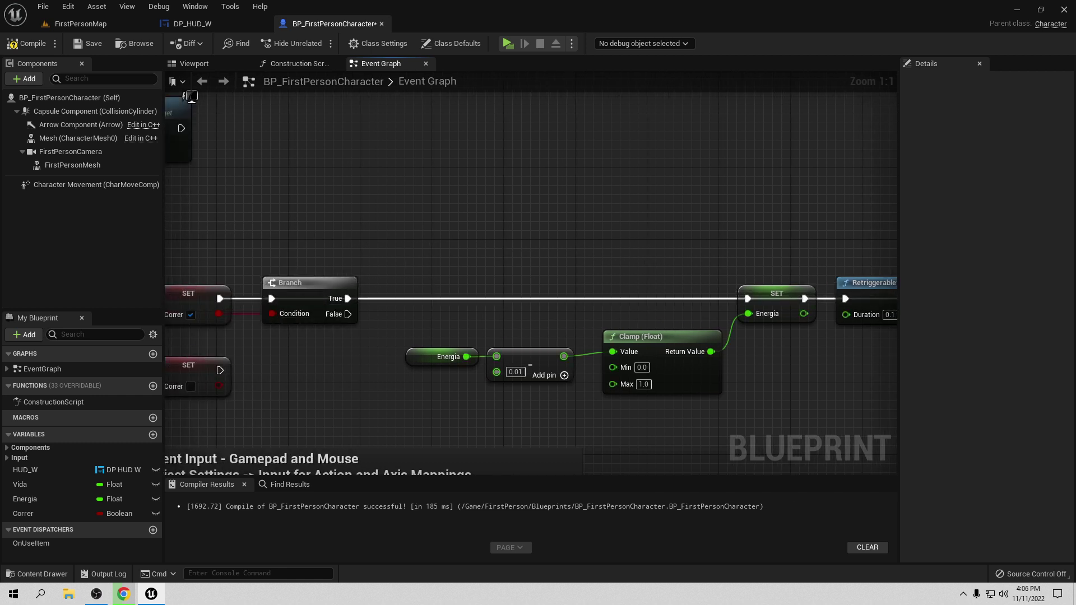
{"action": "right_click_drag", "start_coordinate": [504, 224], "coordinate": [285, 224]}
Tidy the loop wire with two reroute points above the delay and Branch.
{"action": "left_click", "coordinate": [690, 288]}
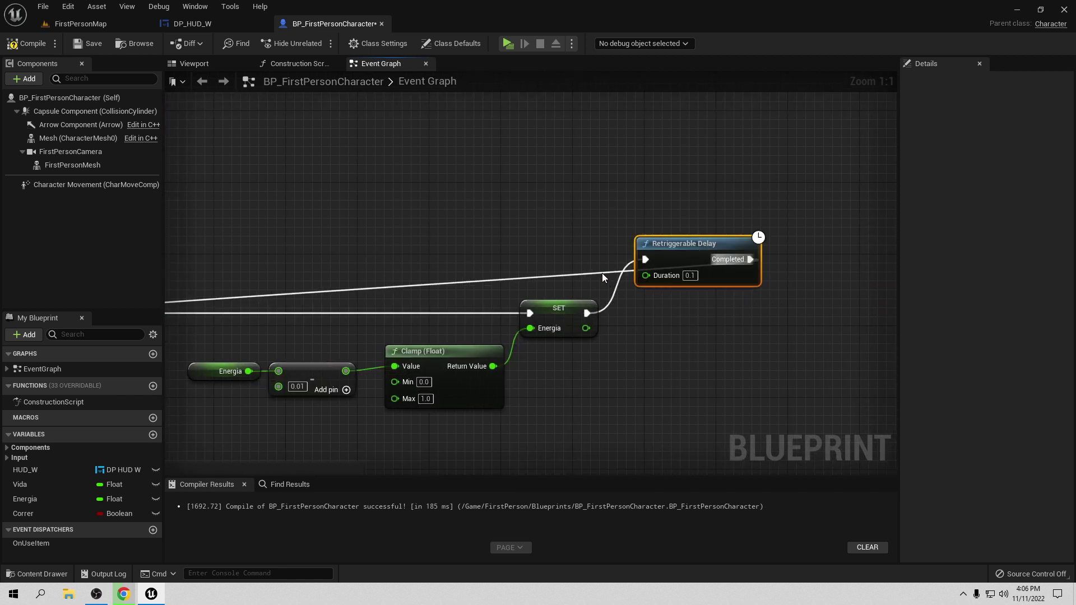
{"action": "double_click", "coordinate": [602, 270]}
{"action": "key", "text": "q"}
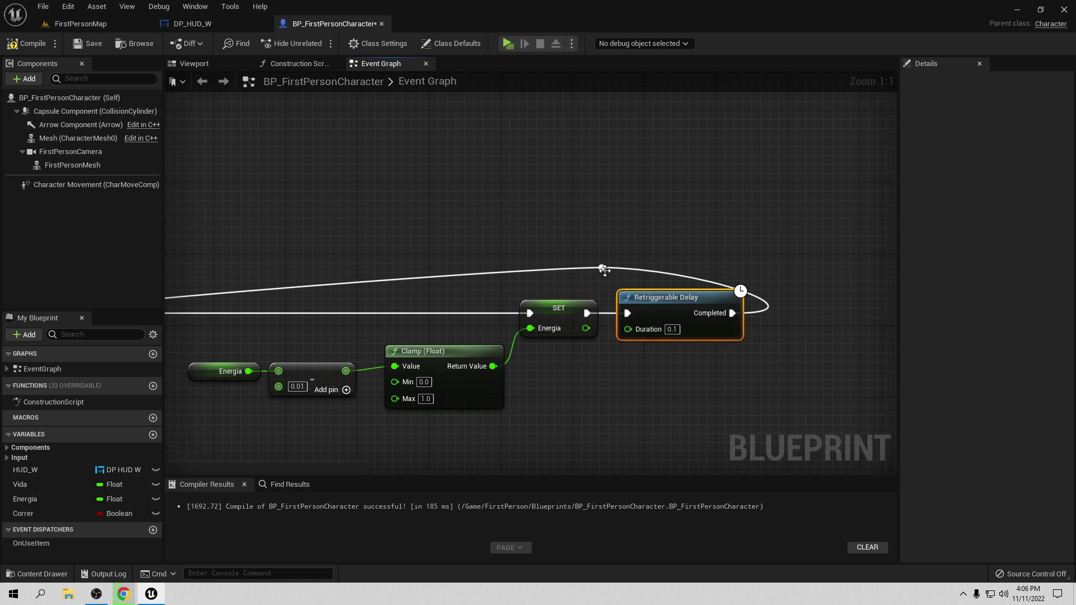
{"action": "left_click_drag", "start_coordinate": [598, 268], "coordinate": [726, 281]}
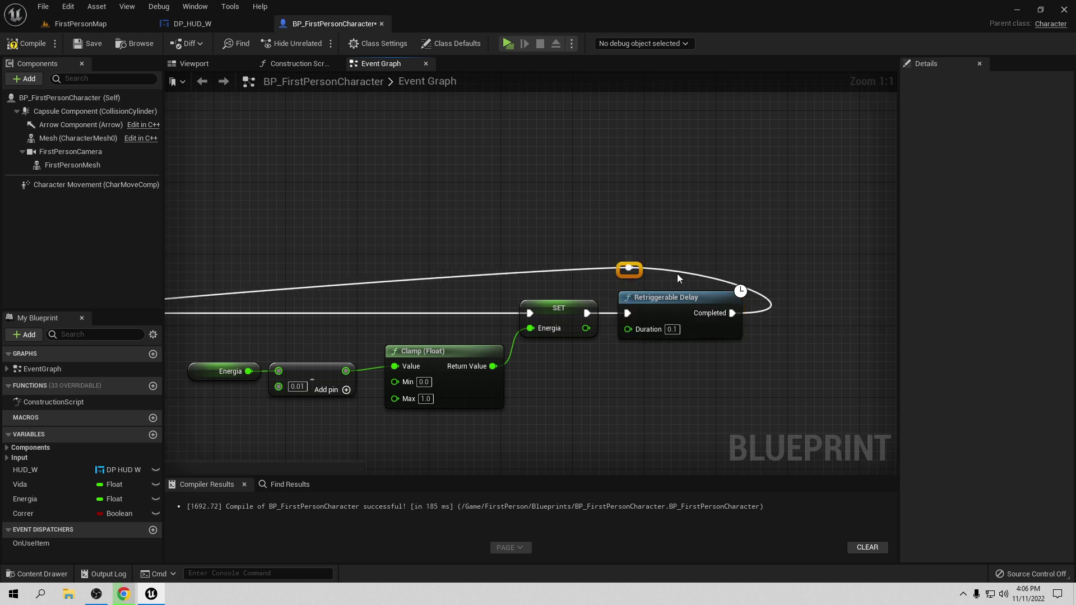
{"action": "double_click", "coordinate": [643, 277]}
{"action": "left_click_drag", "start_coordinate": [643, 278], "coordinate": [271, 281]}
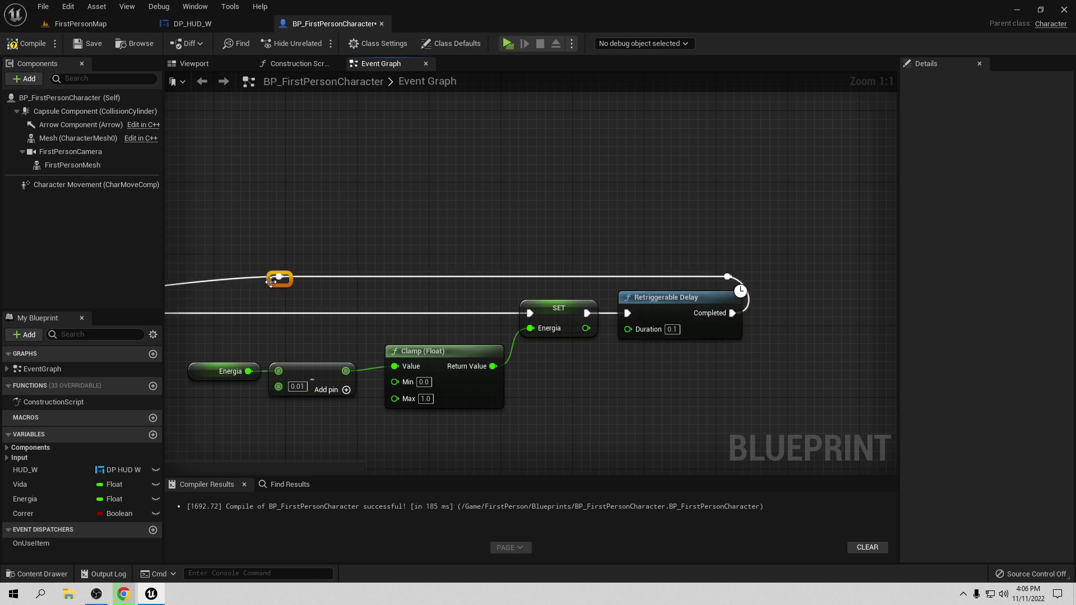
{"action": "right_click_drag", "start_coordinate": [271, 281], "coordinate": [624, 277]}
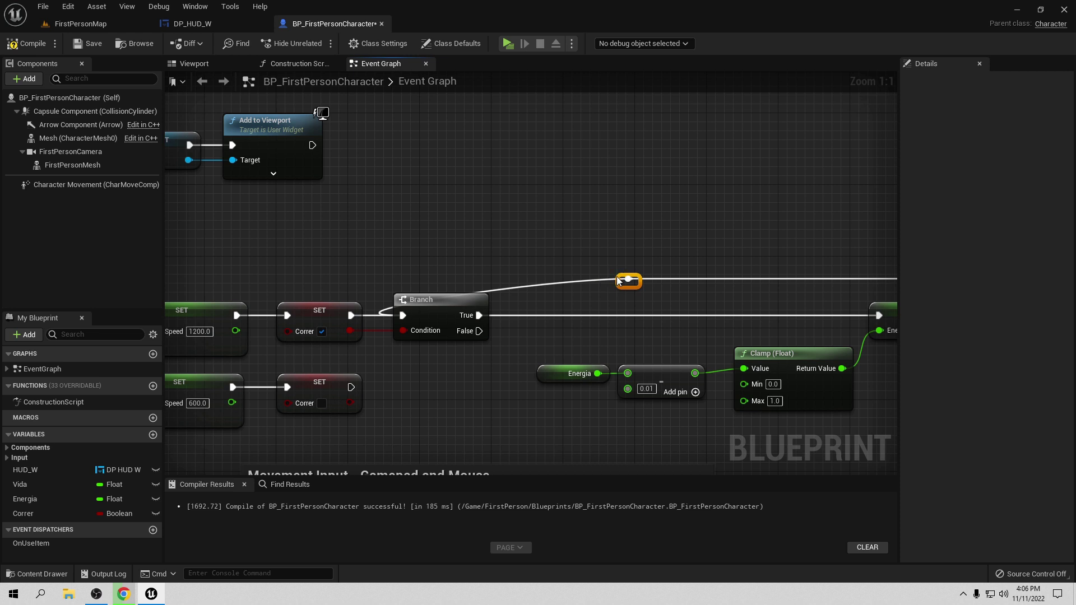
{"action": "left_click_drag", "start_coordinate": [621, 280], "coordinate": [390, 278]}
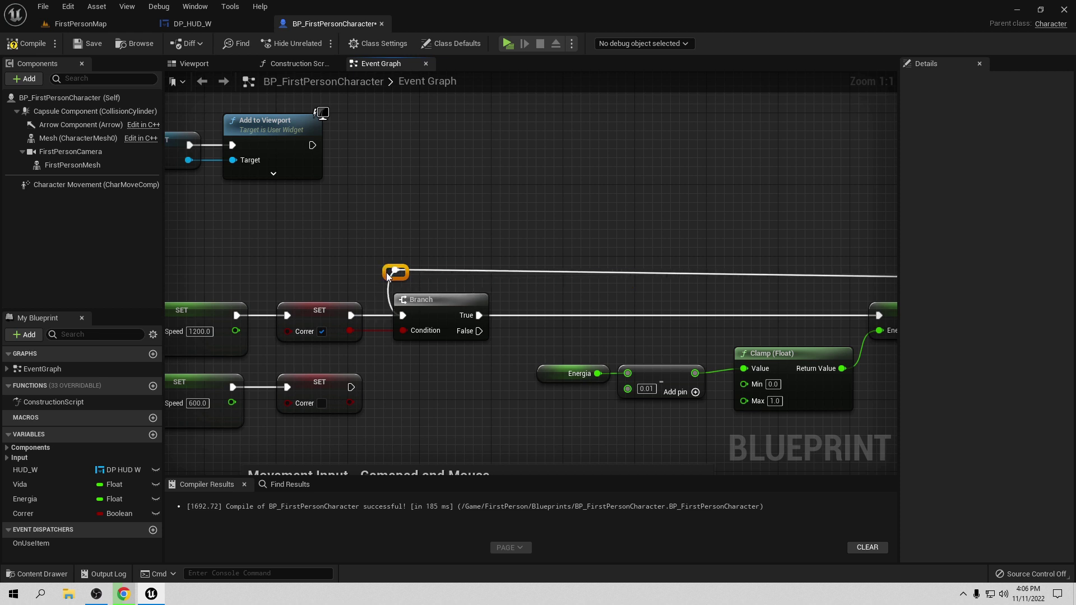
{"action": "scroll", "coordinate": [482, 240], "scroll_direction": "down", "scroll_amount": 1}
{"action": "right_click_drag", "start_coordinate": [482, 240], "coordinate": [365, 209]}
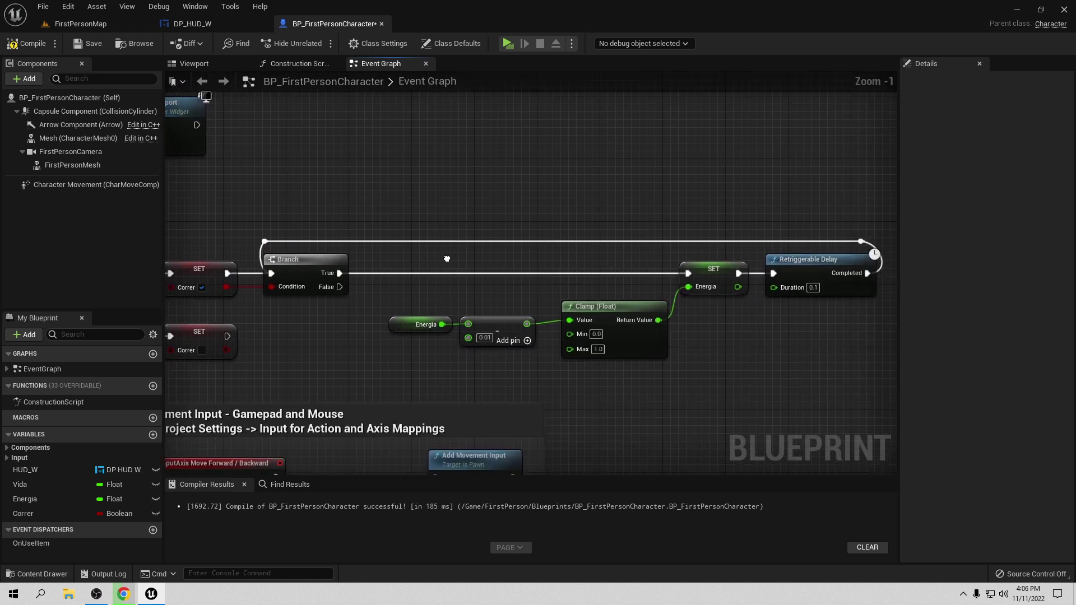
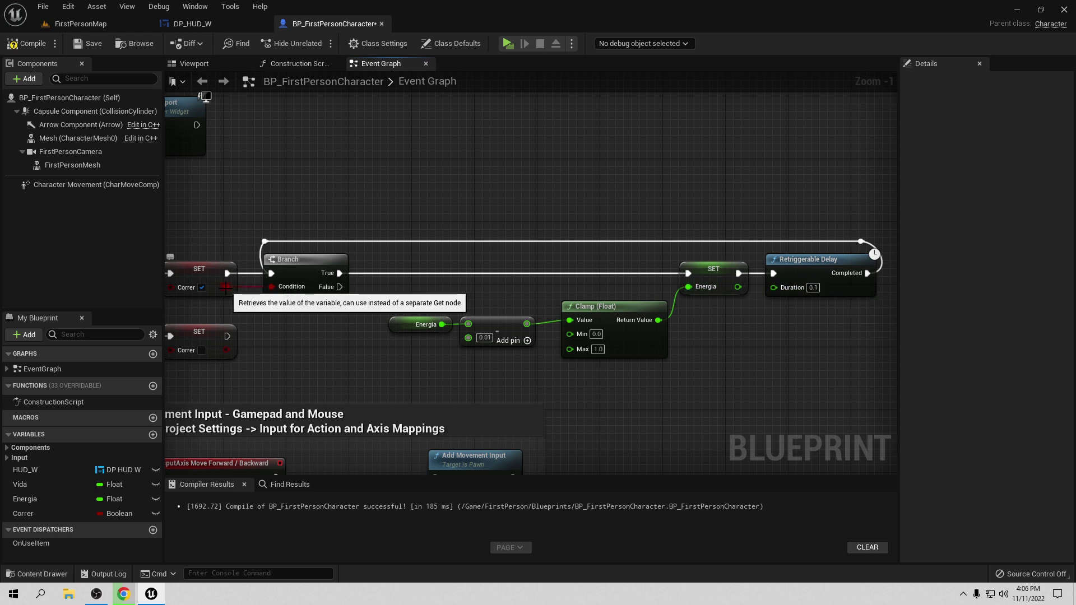
Move the Energia, subtract, Clamp, SET and Retriggerable Delay nodes further right, past the Branch.
{"action": "right_click_drag", "start_coordinate": [682, 361], "coordinate": [694, 285]}
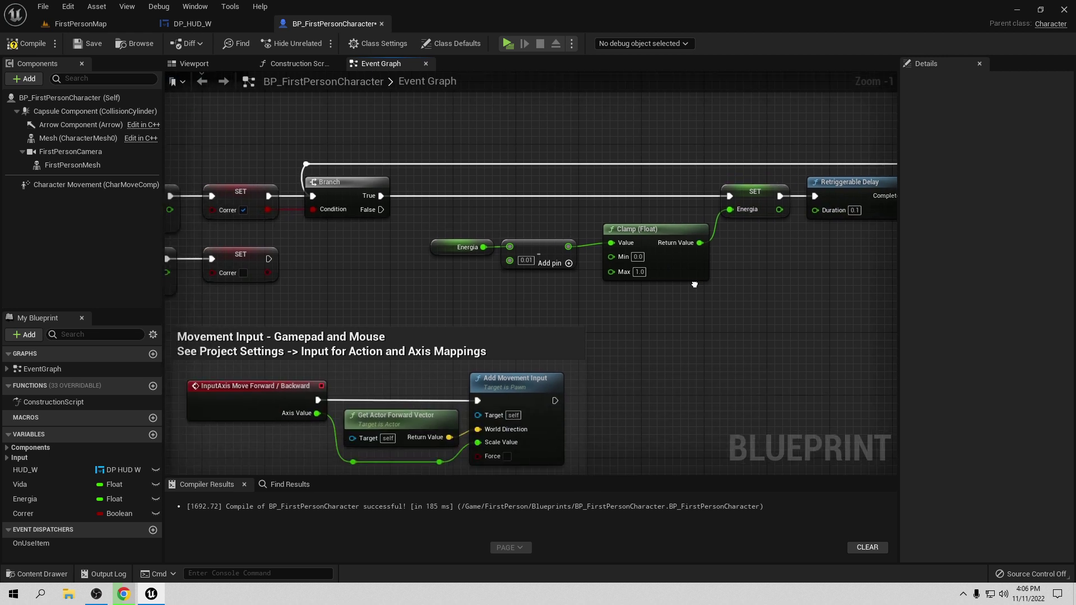
{"action": "right_click_drag", "start_coordinate": [604, 277], "coordinate": [549, 287]}
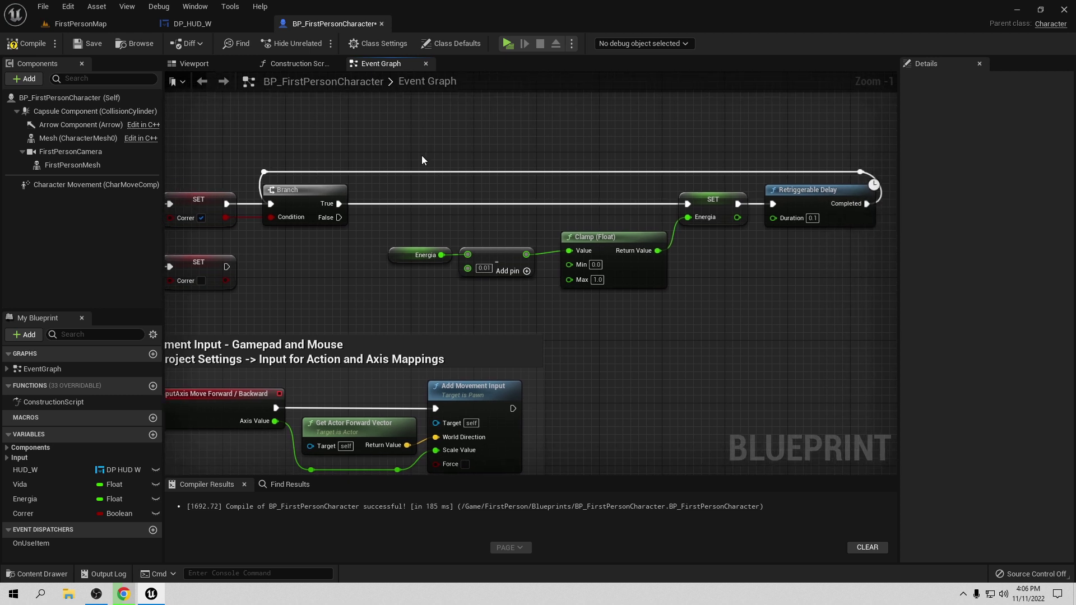
{"action": "left_click_drag", "start_coordinate": [395, 140], "coordinate": [881, 325]}
{"action": "right_click_drag", "start_coordinate": [803, 218], "coordinate": [654, 243]}
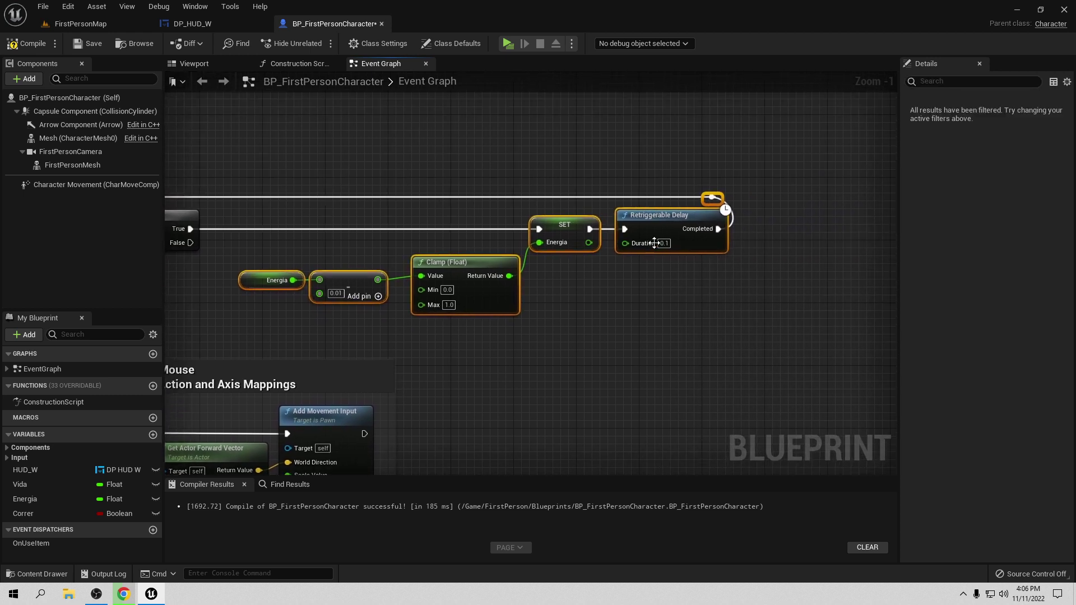
{"action": "left_click_drag", "start_coordinate": [654, 242], "coordinate": [795, 242]}
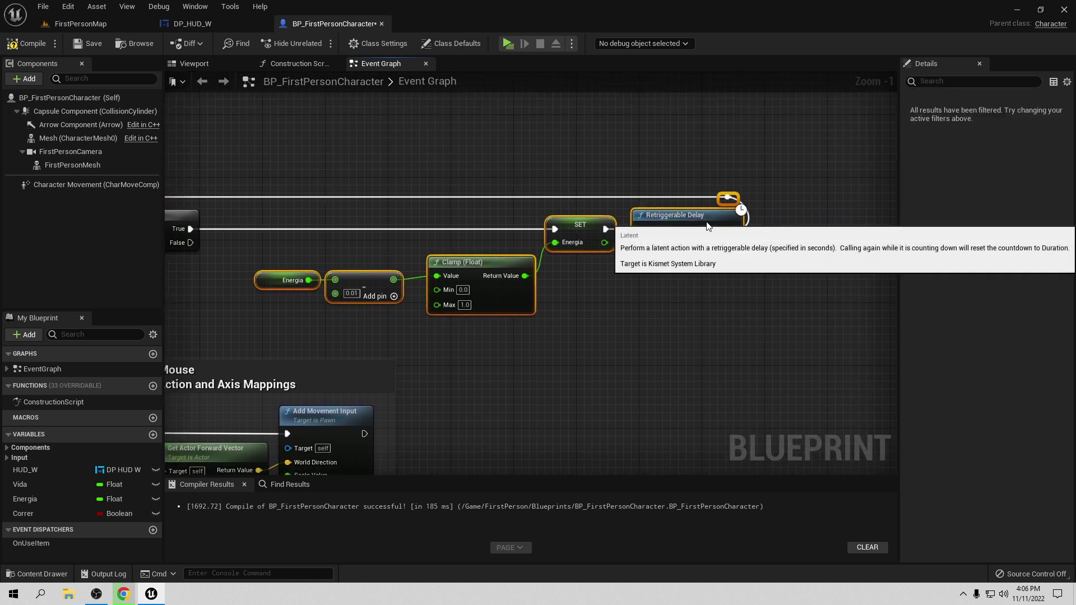
{"action": "left_click", "coordinate": [629, 352]}
{"action": "right_click_drag", "start_coordinate": [493, 235], "coordinate": [543, 230]}
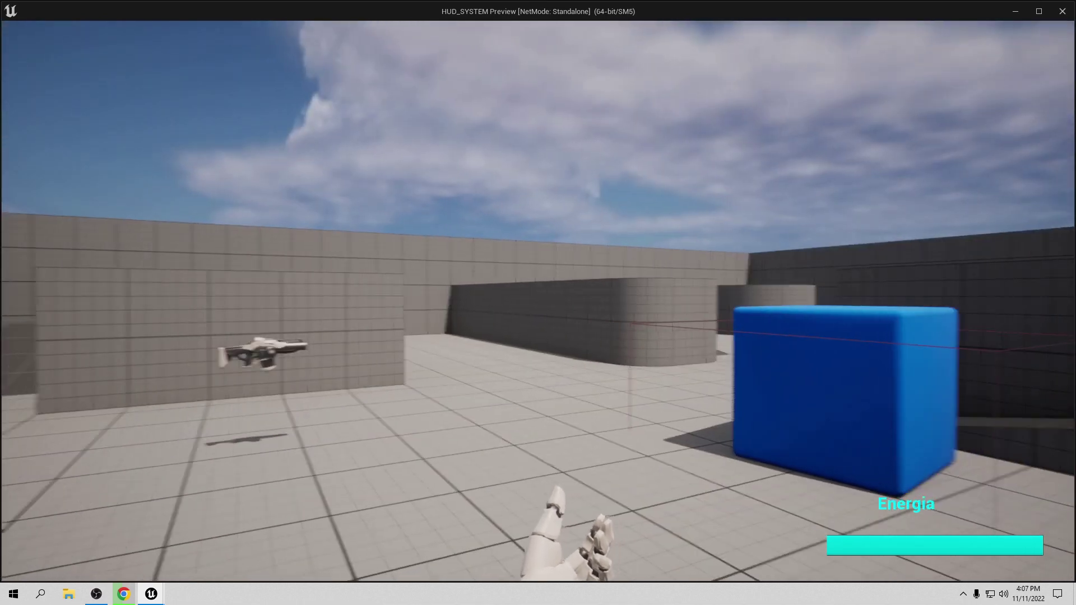
{"action": "key", "text": "shift+w"}
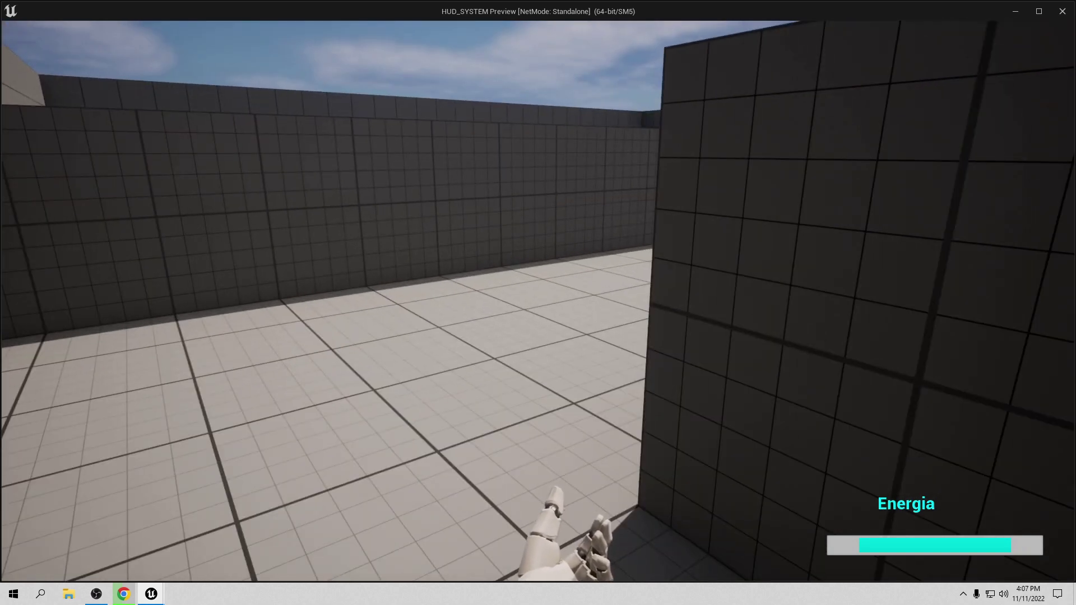
{"action": "key", "text": "Escape"}
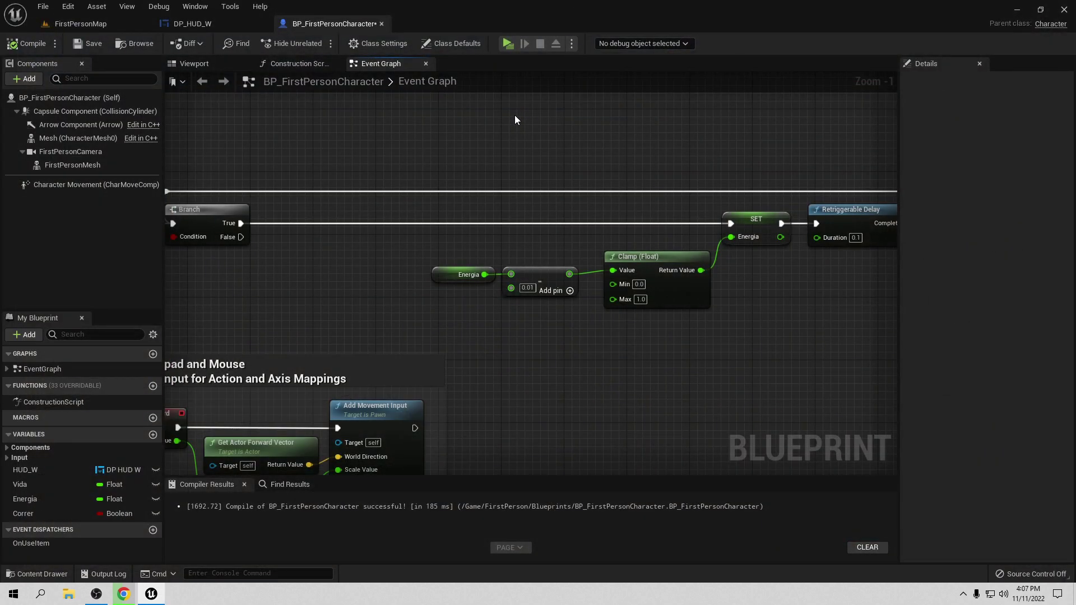
Place the unchecked Correr setter under the Branch and wire the Branch's False output to it.
{"action": "right_click_drag", "start_coordinate": [515, 115], "coordinate": [284, 210]}
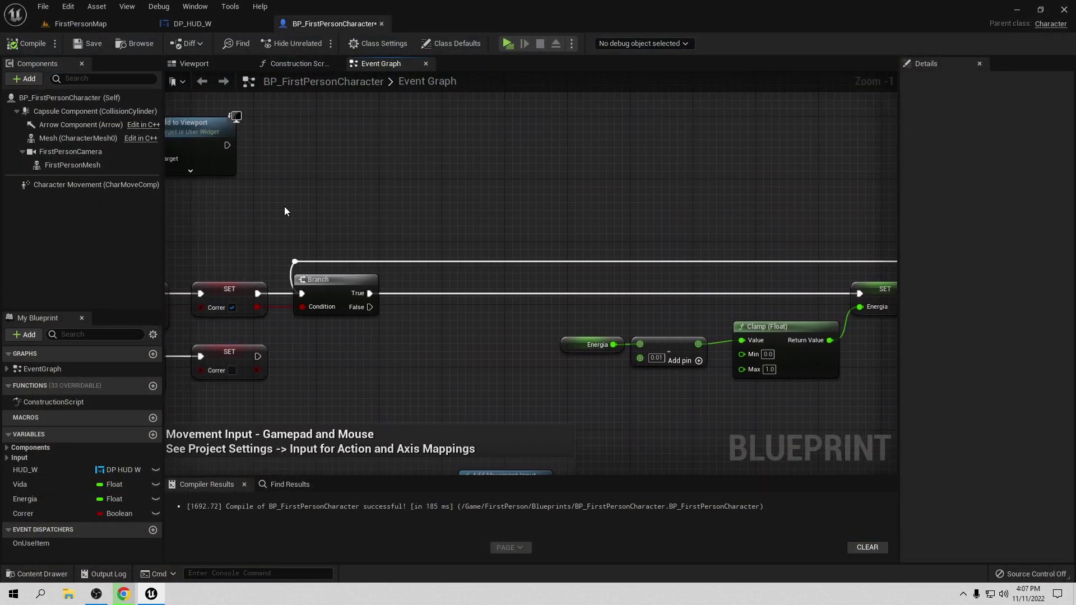
{"action": "right_click_drag", "start_coordinate": [322, 298], "coordinate": [454, 288]}
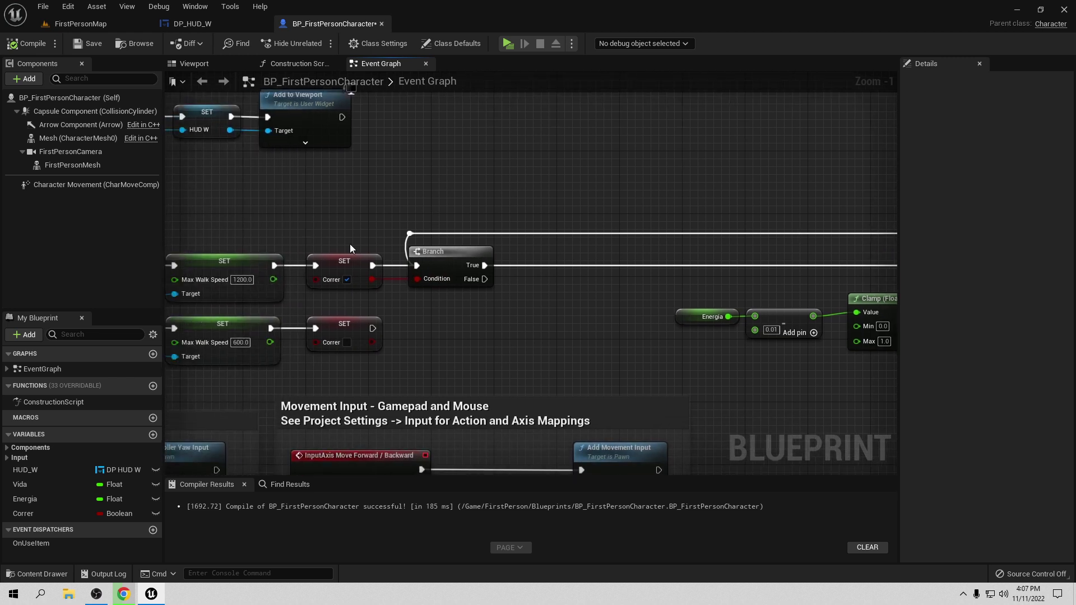
{"action": "right_click_drag", "start_coordinate": [495, 296], "coordinate": [431, 294]}
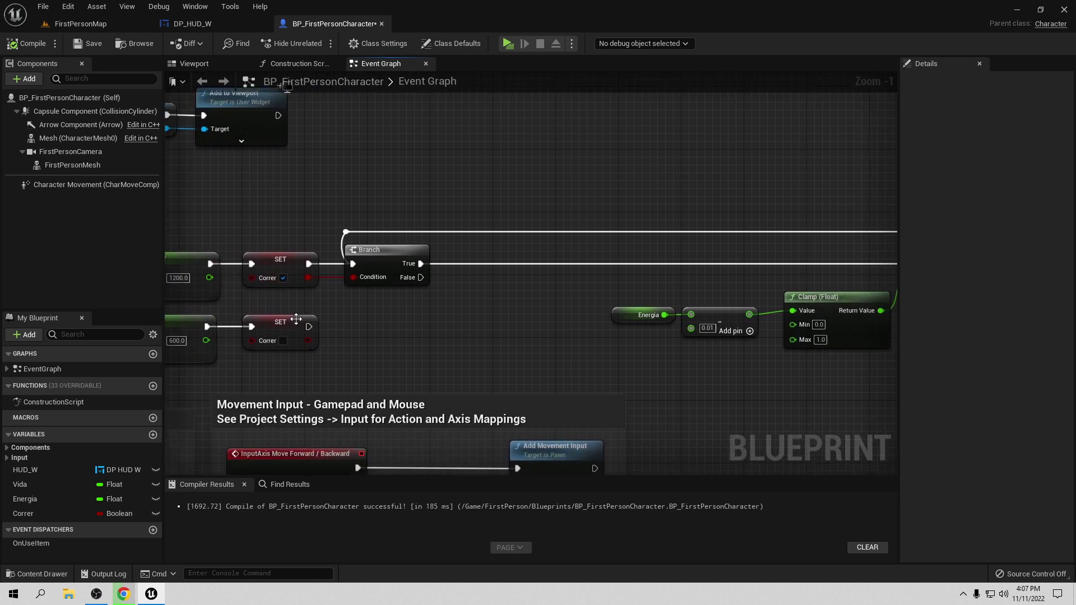
{"action": "left_click_drag", "start_coordinate": [315, 328], "coordinate": [536, 327]}
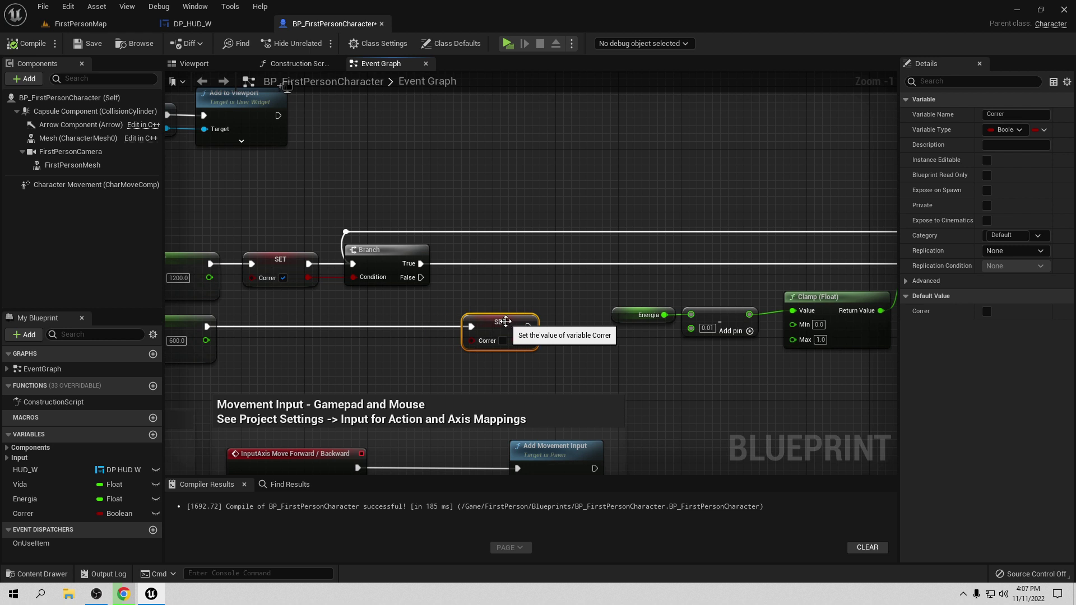
{"action": "mouse_move", "coordinate": [420, 278]}
{"action": "left_mouse_down"}
{"action": "mouse_move", "coordinate": [444, 314]}
{"action": "mouse_move", "coordinate": [469, 327]}
{"action": "left_mouse_up"}
{"action": "right_click_drag", "start_coordinate": [565, 362], "coordinate": [397, 374]}
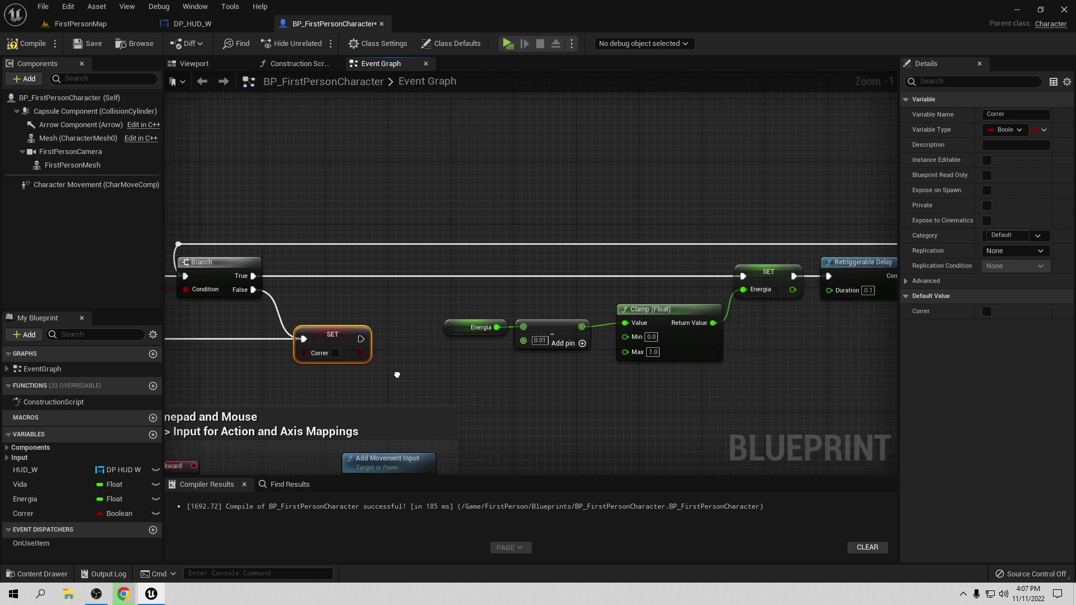
{"action": "right_click_drag", "start_coordinate": [488, 374], "coordinate": [451, 373]}
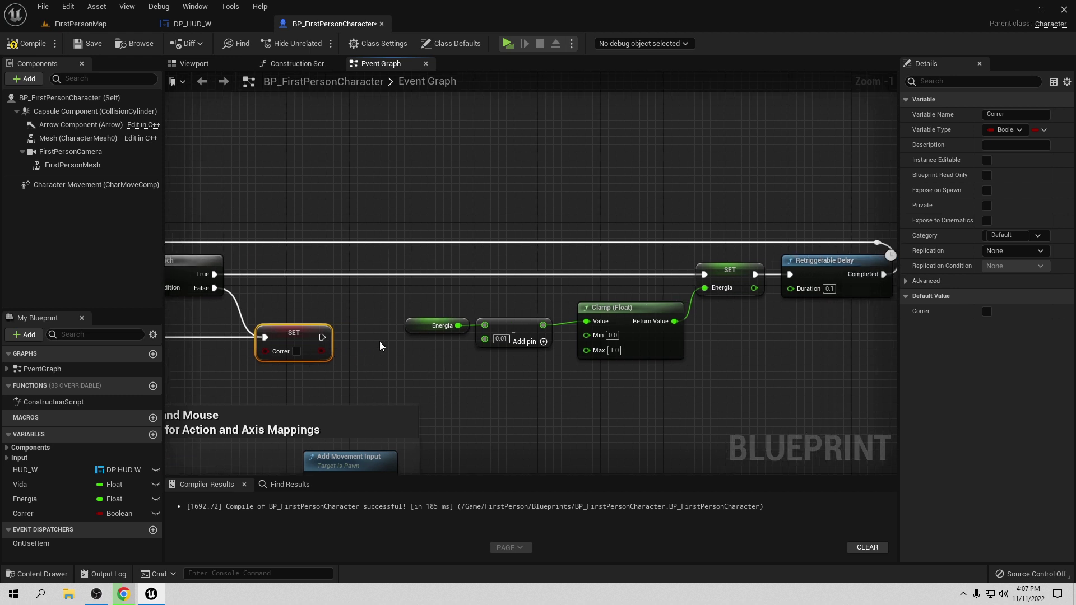
Add an Add node that adds 0.01 to Energia.
{"action": "left_click_drag", "start_coordinate": [458, 326], "coordinate": [397, 324]}
{"action": "key", "text": "Escape"}
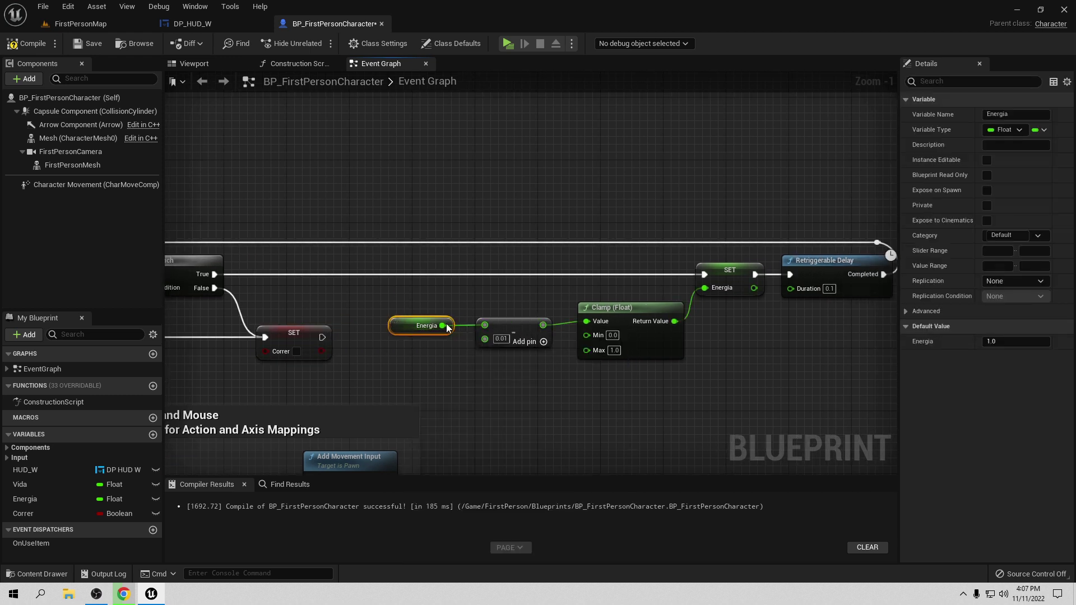
{"action": "left_click_drag", "start_coordinate": [453, 346], "coordinate": [484, 411]}
{"action": "type", "text": "+"}
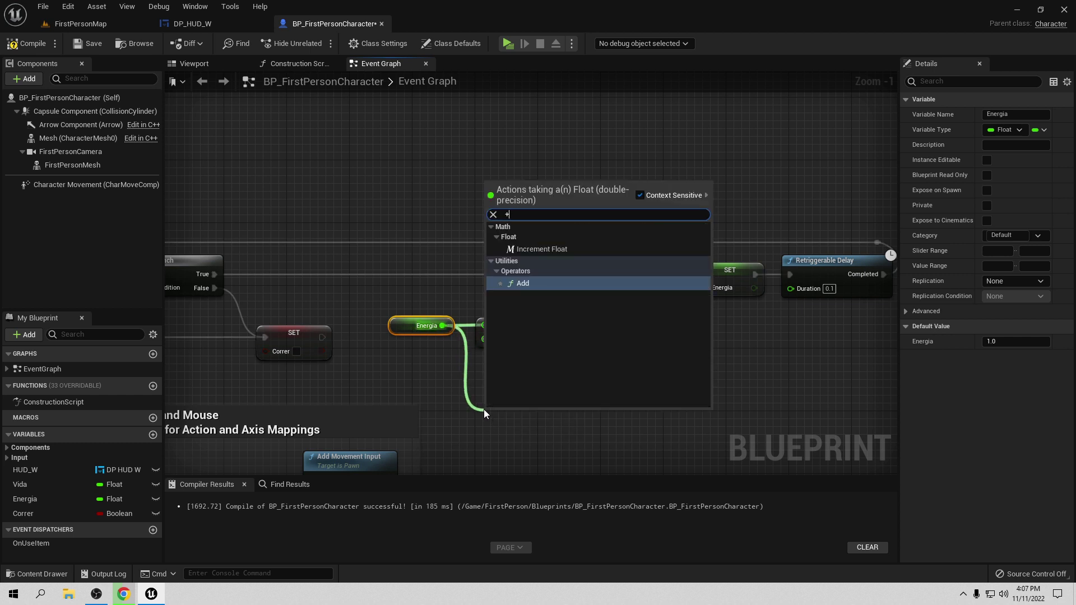
{"action": "left_click", "coordinate": [522, 279]}
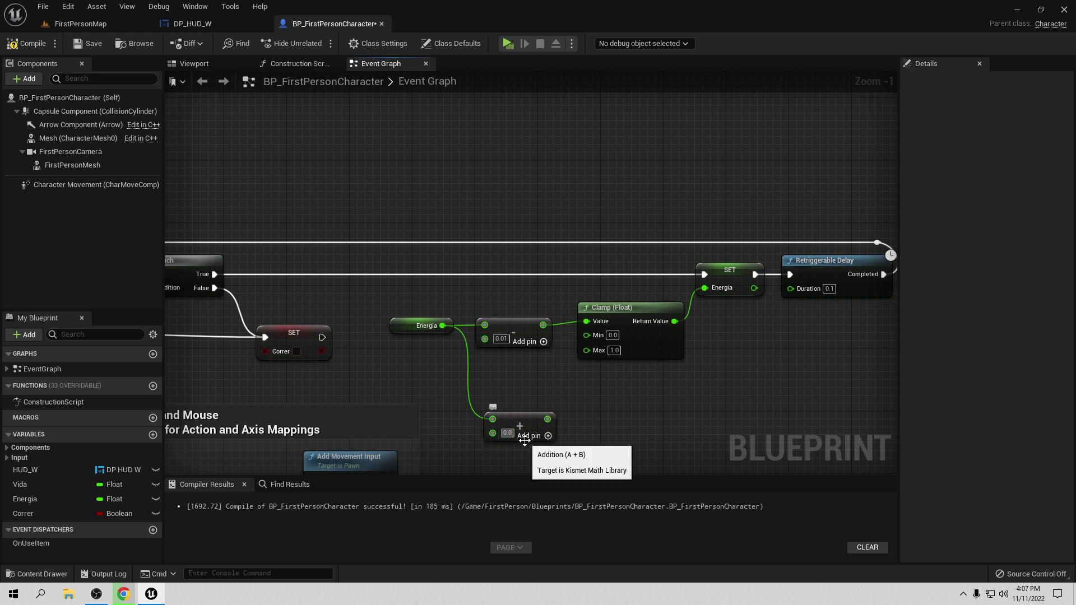
{"action": "type", "text": "1"}
Duplicate the Clamp and SET Energia pair and feed the Add result into the new Clamp.
{"action": "left_click_drag", "start_coordinate": [723, 371], "coordinate": [632, 277]}
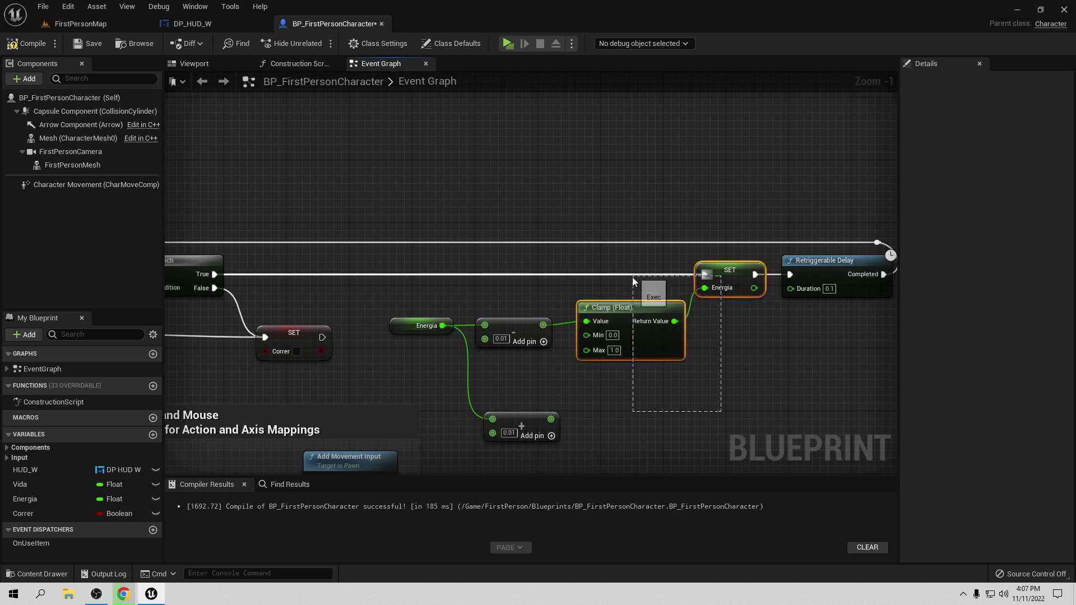
{"action": "key", "text": "ctrl+c"}
{"action": "key", "text": "ctrl+v"}
{"action": "right_click_drag", "start_coordinate": [707, 385], "coordinate": [682, 318]}
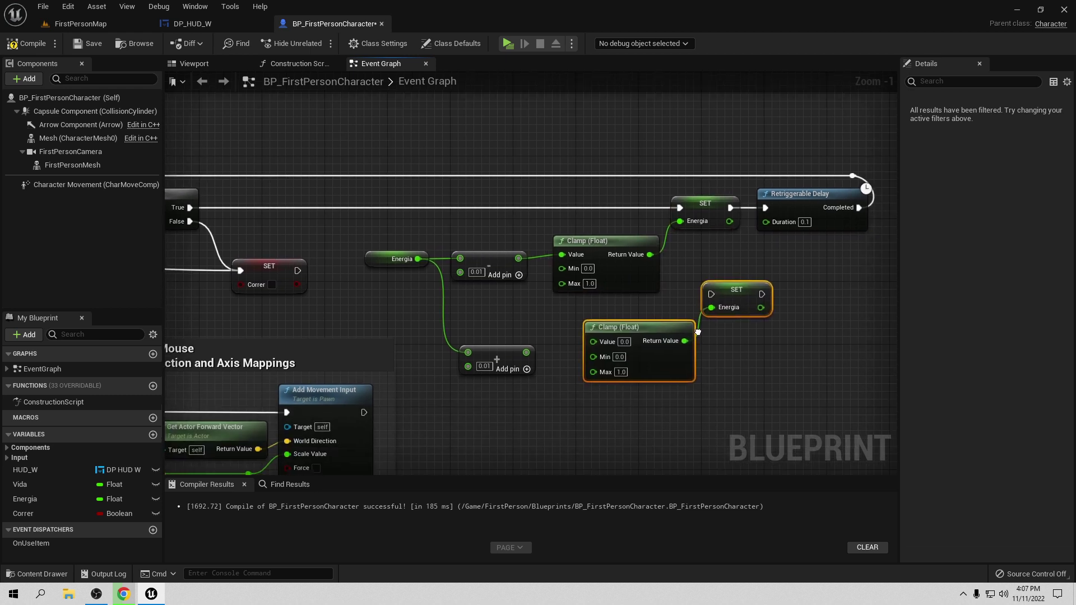
{"action": "left_click_drag", "start_coordinate": [650, 329], "coordinate": [626, 345]}
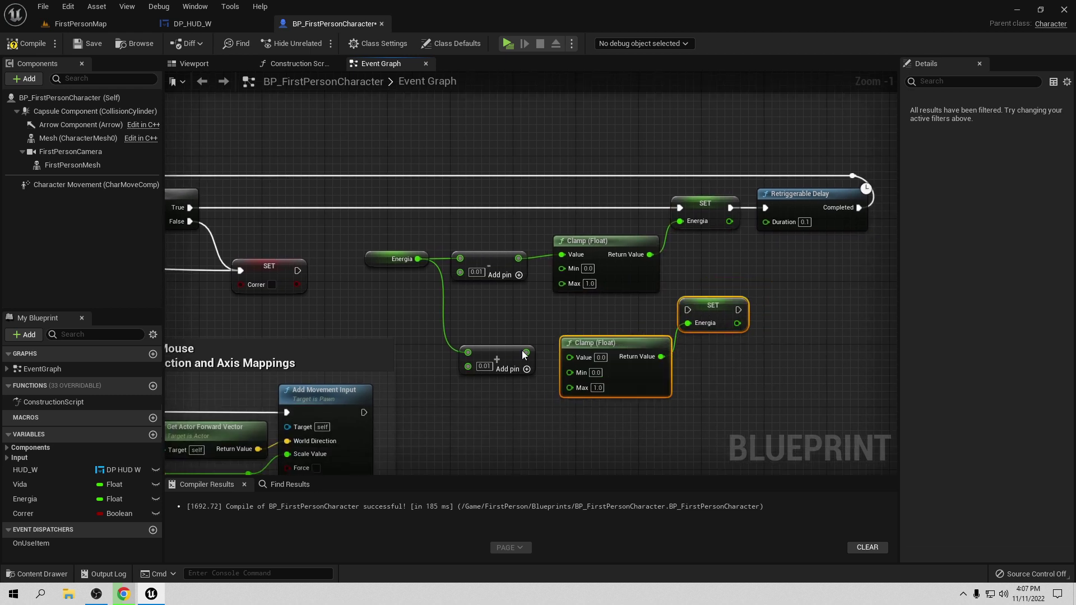
{"action": "left_click_drag", "start_coordinate": [525, 353], "coordinate": [569, 357]}
{"action": "right_click_drag", "start_coordinate": [637, 323], "coordinate": [549, 371]}
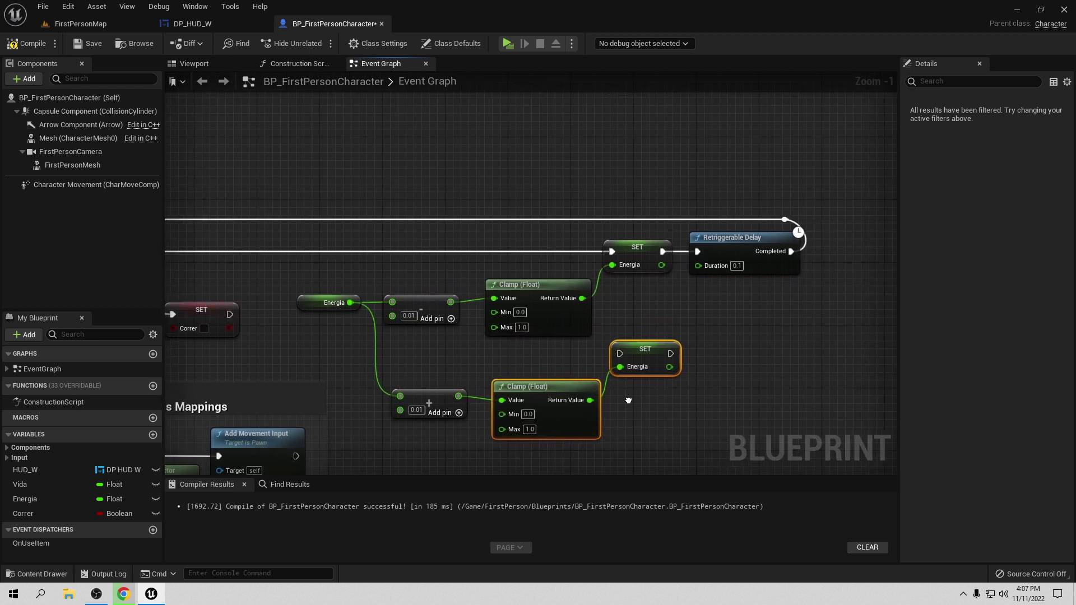
Chain the Correr setter into the new SET Energia, then on into the Retriggerable Delay.
{"action": "left_click_drag", "start_coordinate": [209, 317], "coordinate": [599, 357]}
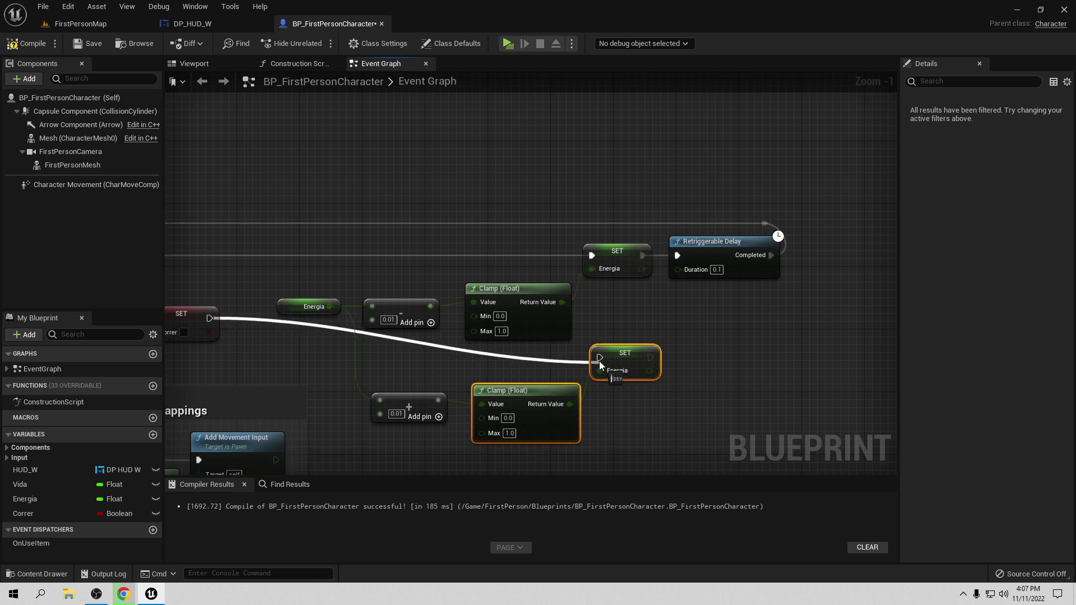
{"action": "double_click", "coordinate": [400, 336]}
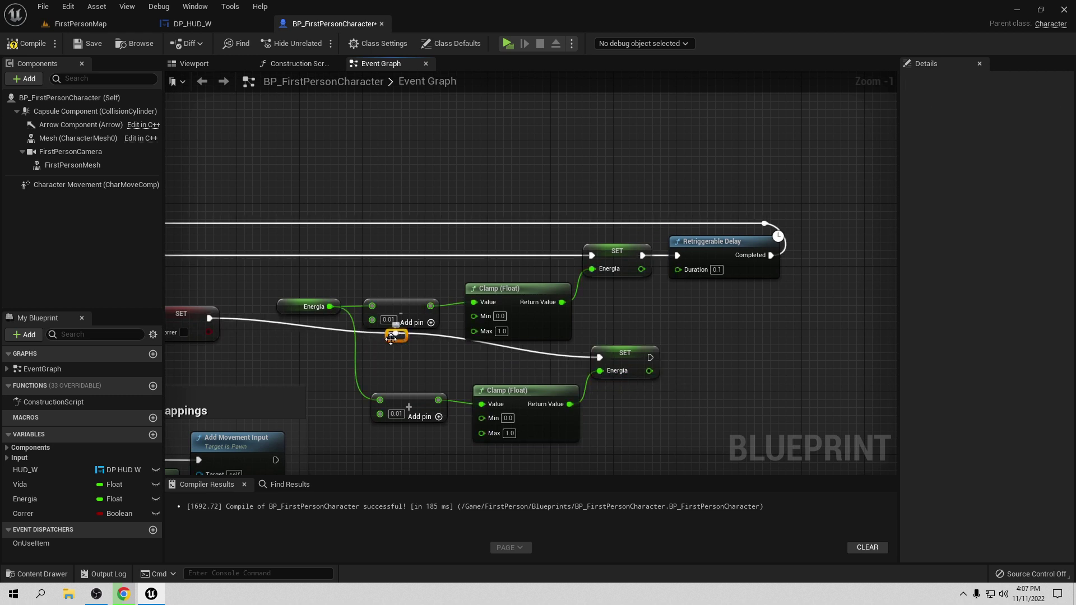
{"action": "left_click_drag", "start_coordinate": [391, 337], "coordinate": [286, 361]}
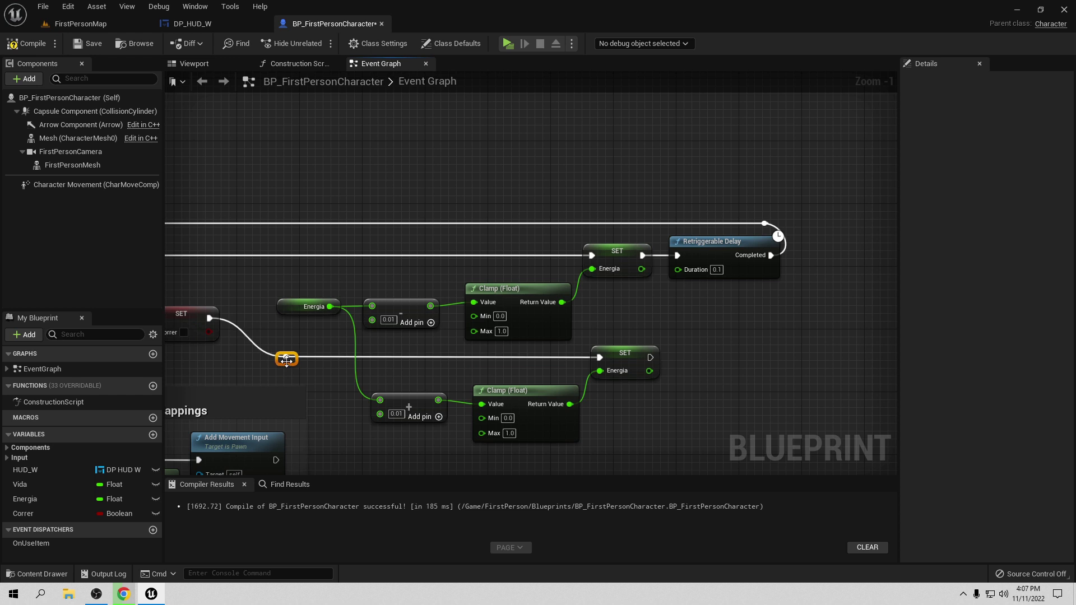
{"action": "right_click_drag", "start_coordinate": [336, 391], "coordinate": [308, 392]}
{"action": "left_click_drag", "start_coordinate": [627, 363], "coordinate": [649, 261]}
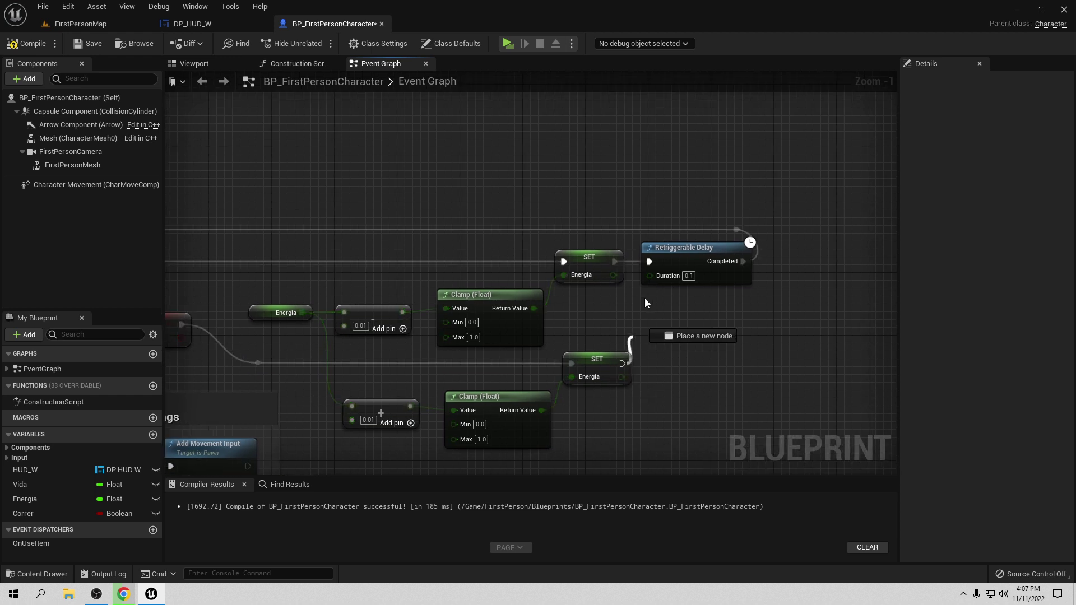
{"action": "right_click_drag", "start_coordinate": [672, 323], "coordinate": [696, 350]}
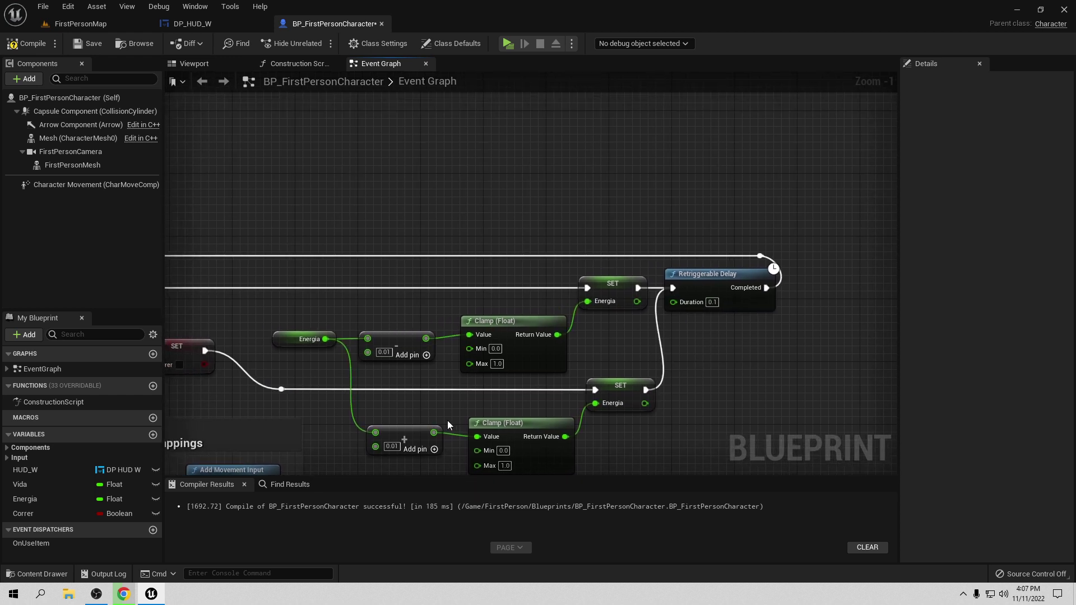
{"action": "right_click_drag", "start_coordinate": [281, 239], "coordinate": [572, 229]}
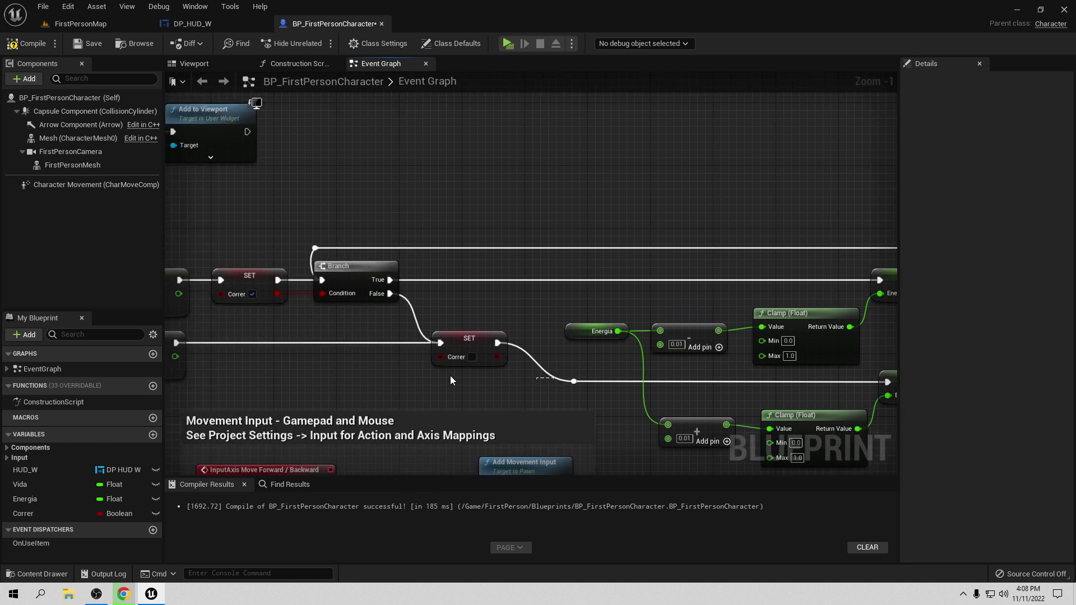
{"action": "left_click", "coordinate": [460, 354]}
{"action": "left_click", "coordinate": [481, 392]}
{"action": "right_click_drag", "start_coordinate": [442, 380], "coordinate": [562, 386]}
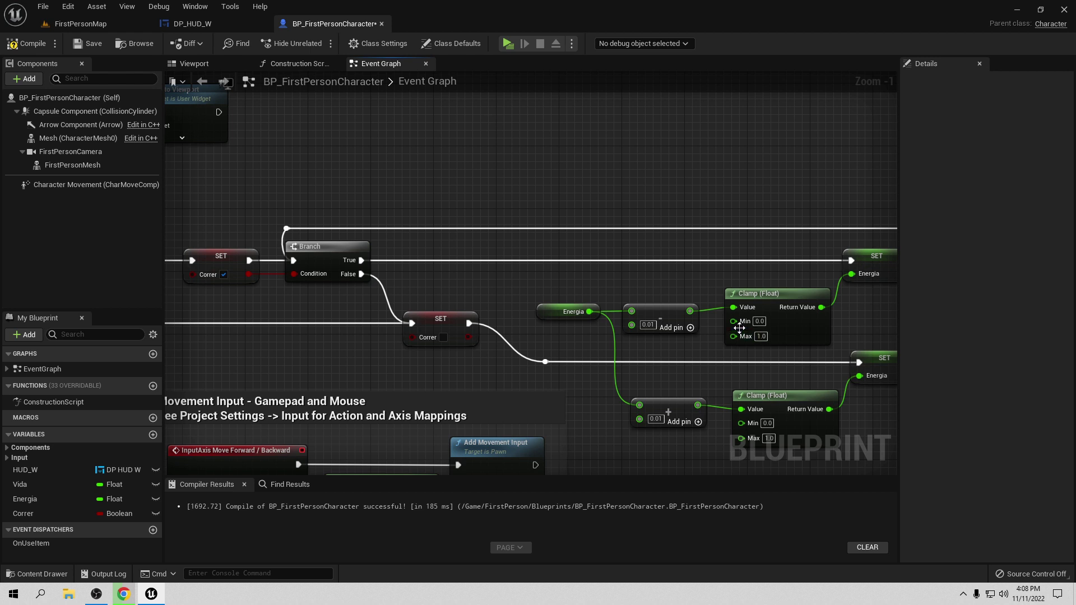
Compile the character Blueprint, start a play test, and sprint to drain the Energia bar.
{"action": "left_click", "coordinate": [26, 43]}
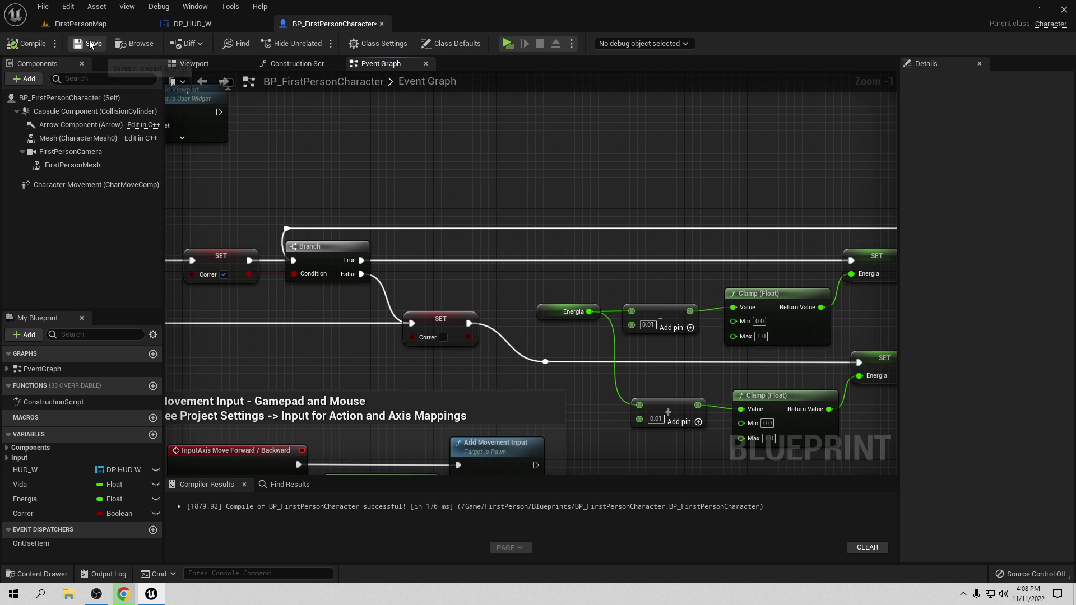
{"action": "left_click", "coordinate": [509, 44]}
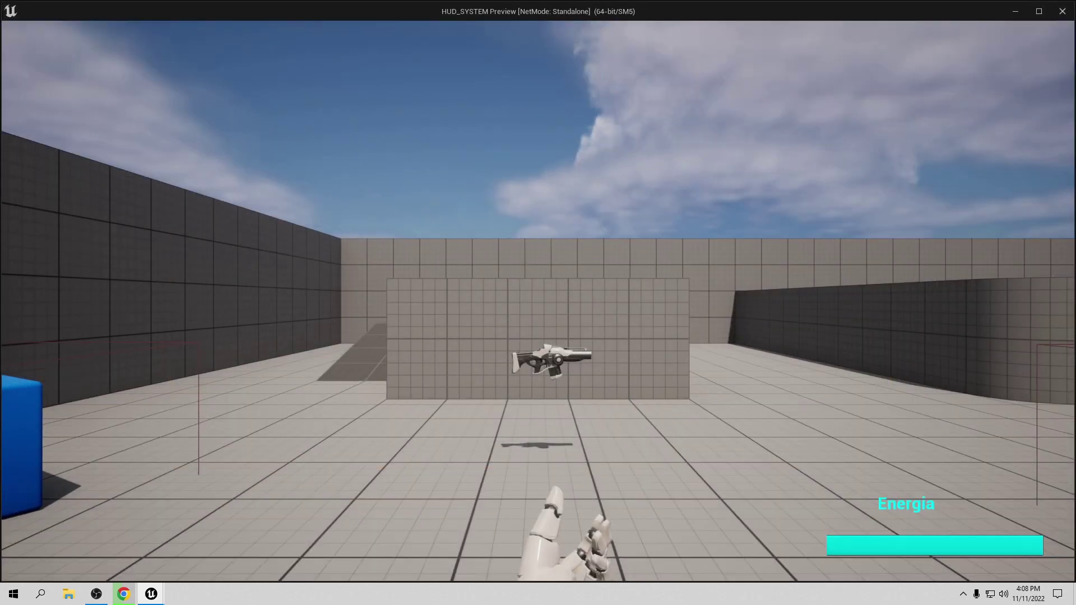
{"action": "key", "text": "shift+w"}
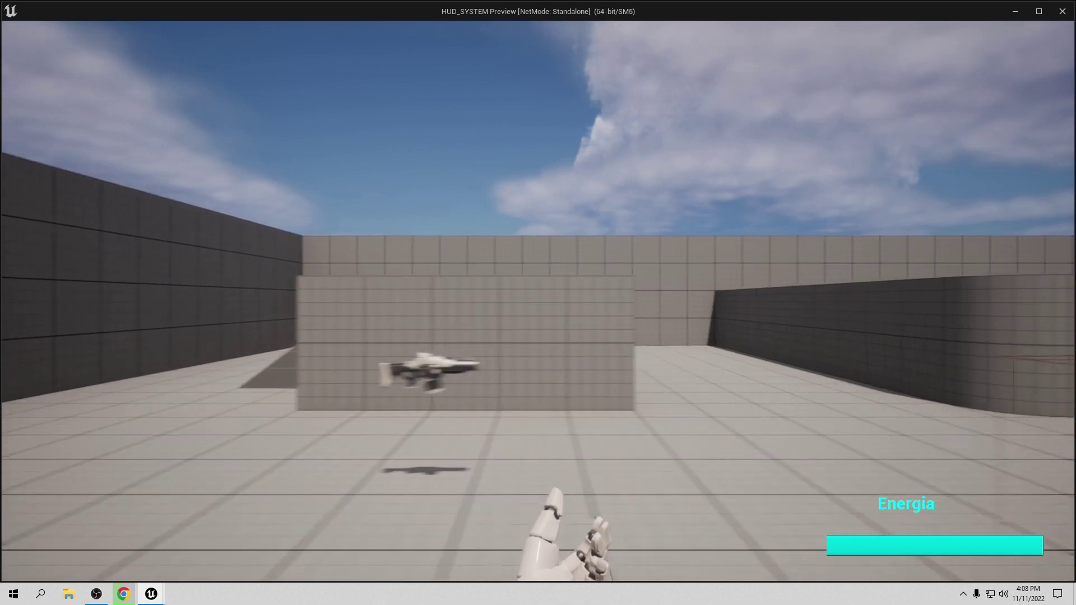
{"action": "key", "text": "shift+w"}
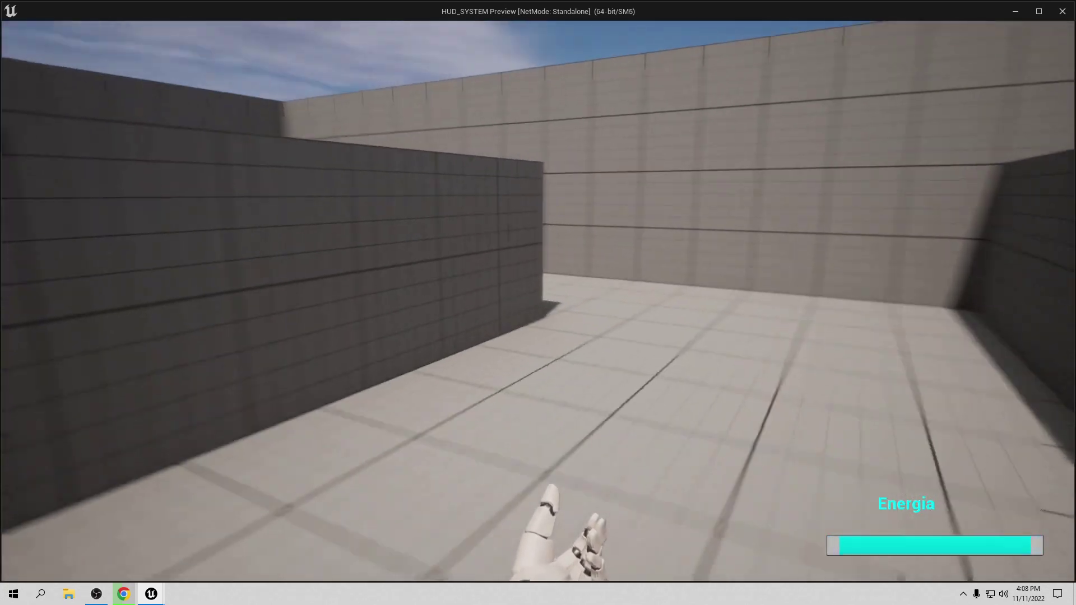
{"action": "key", "text": "shift+w"}
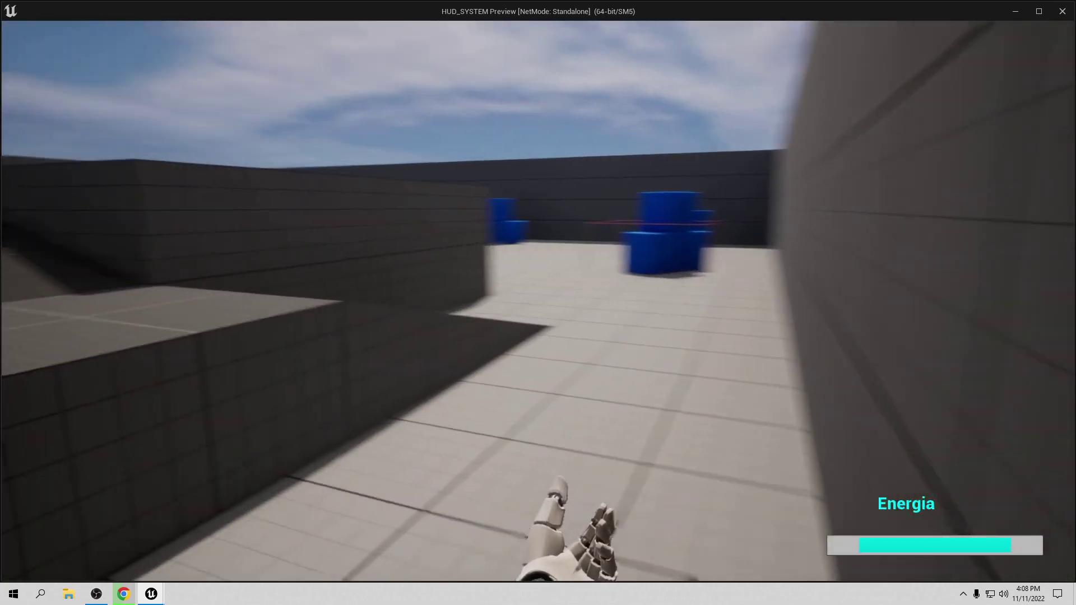
Walk without sprinting until the Energia bar refills, then end the play test.
{"action": "key", "text": "w"}
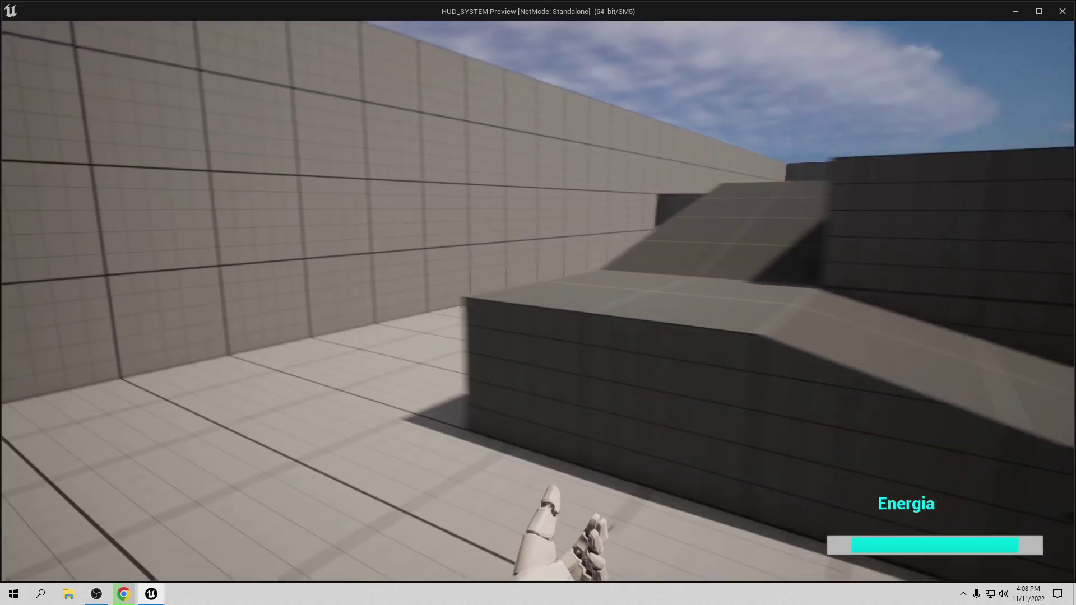
{"action": "key", "text": "w"}
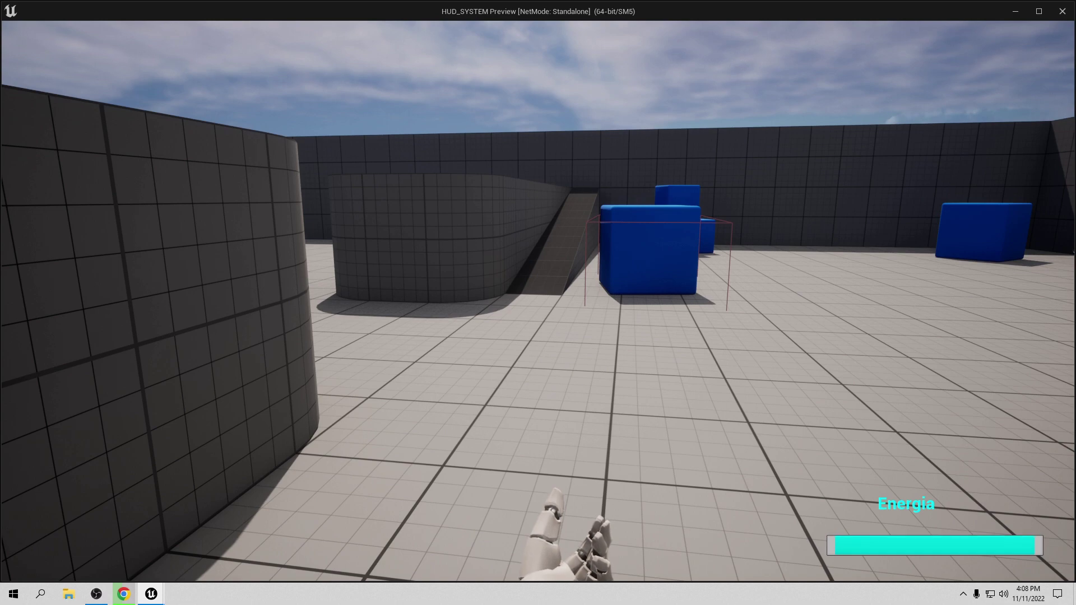
{"action": "key", "text": "w"}
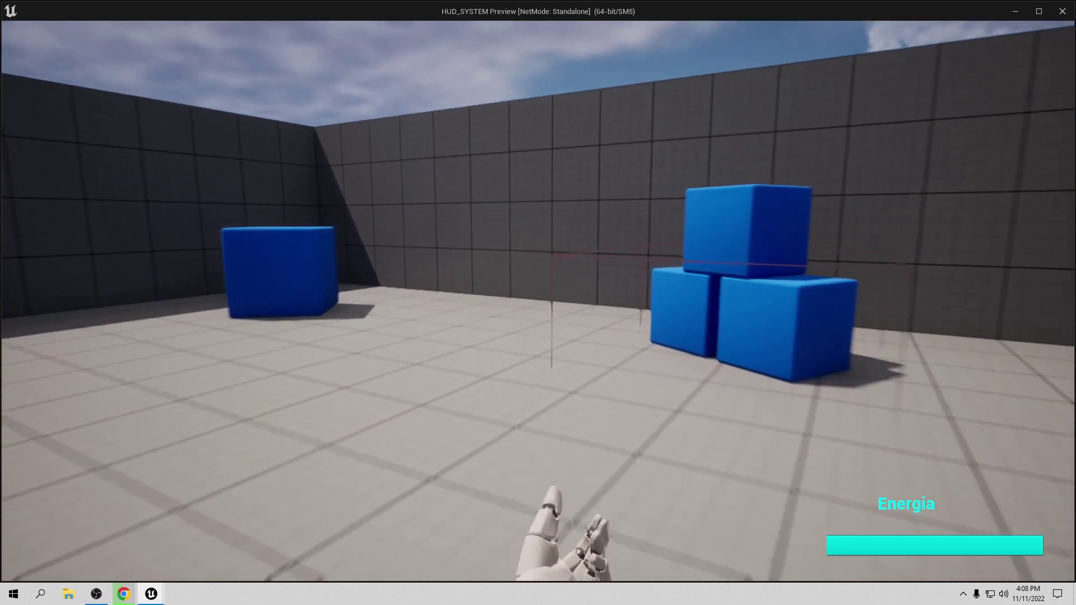
{"action": "key", "text": "w"}
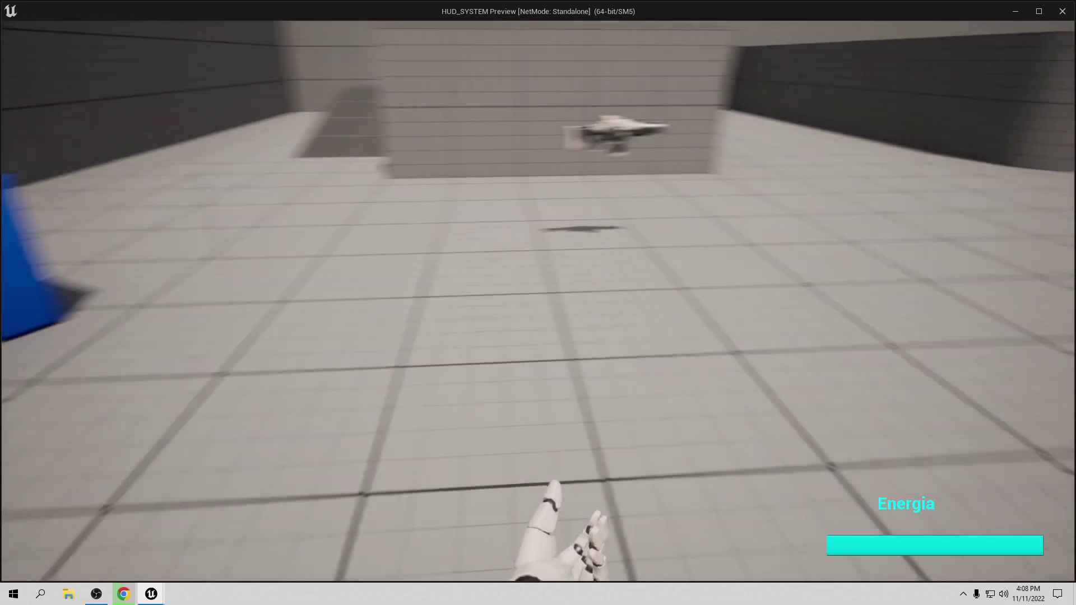
{"action": "key", "text": "w"}
{"action": "key", "text": "Escape"}
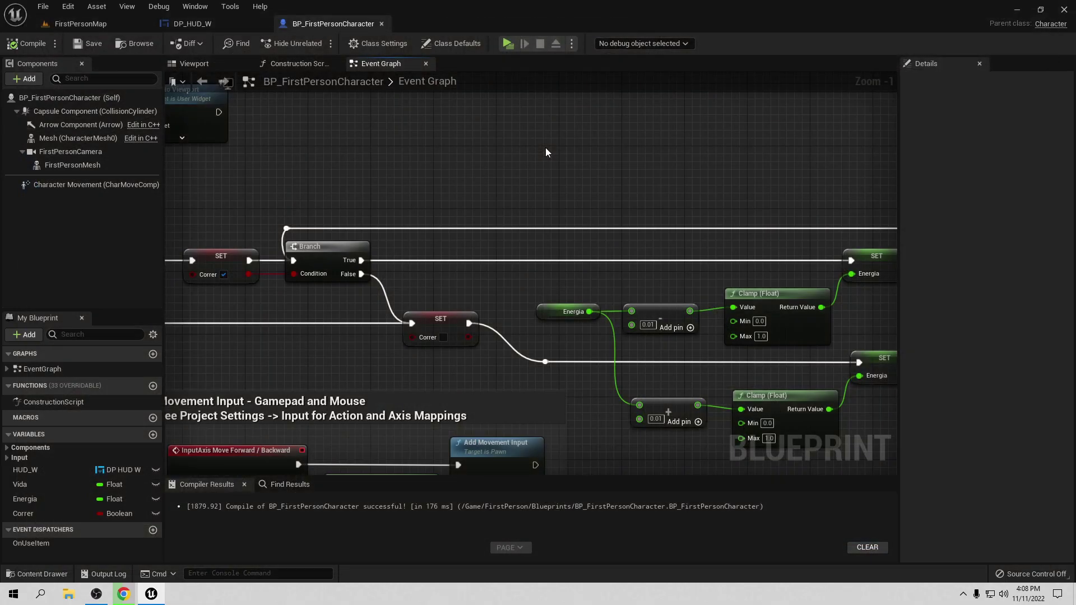
Close BP_FirstPersonCharacter, select the Energia text in DP_HUD_W, and open its Visibility Bind dropdown.
{"action": "right_click", "coordinate": [547, 152]}
{"action": "left_click", "coordinate": [381, 24]}
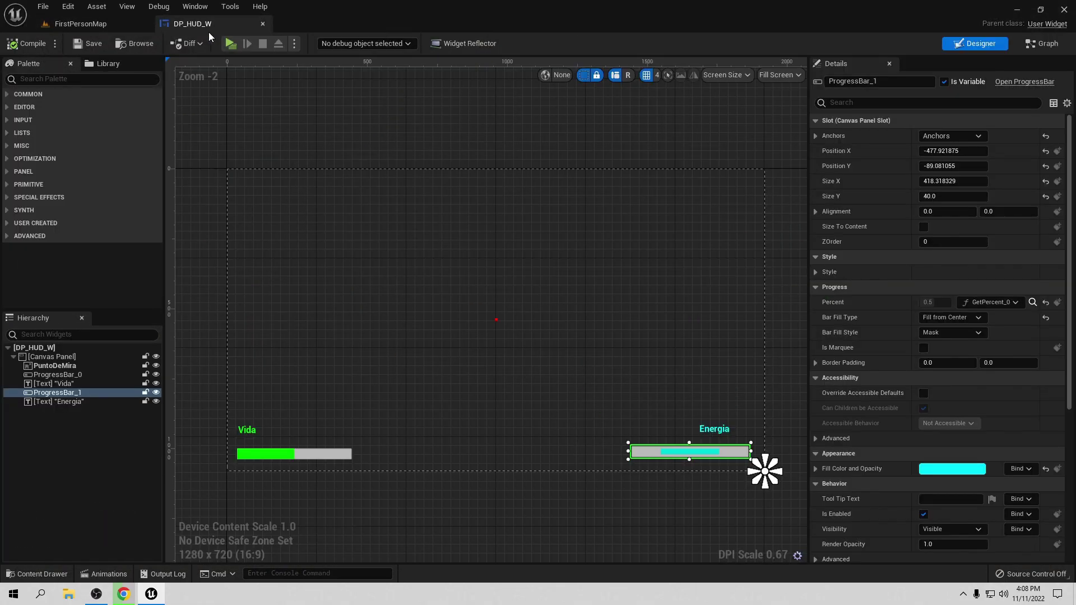
{"action": "left_click", "coordinate": [720, 429]}
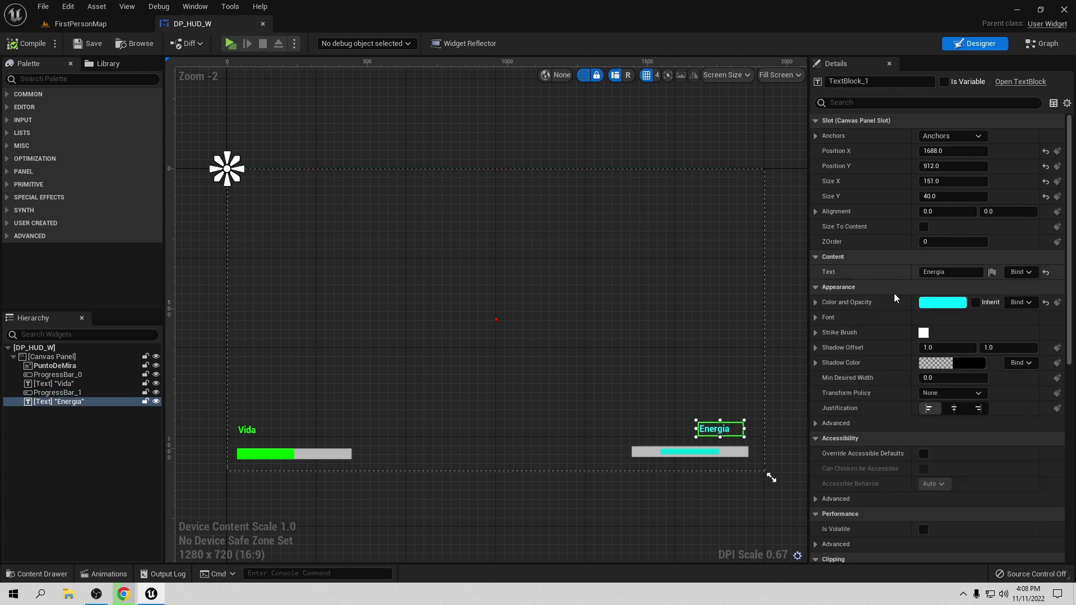
{"action": "scroll", "coordinate": [900, 421], "scroll_direction": "down", "scroll_amount": 2}
{"action": "scroll", "coordinate": [900, 421], "scroll_direction": "down", "scroll_amount": 2}
{"action": "scroll", "coordinate": [900, 420], "scroll_direction": "down", "scroll_amount": 3}
{"action": "scroll", "coordinate": [900, 420], "scroll_direction": "down", "scroll_amount": 2}
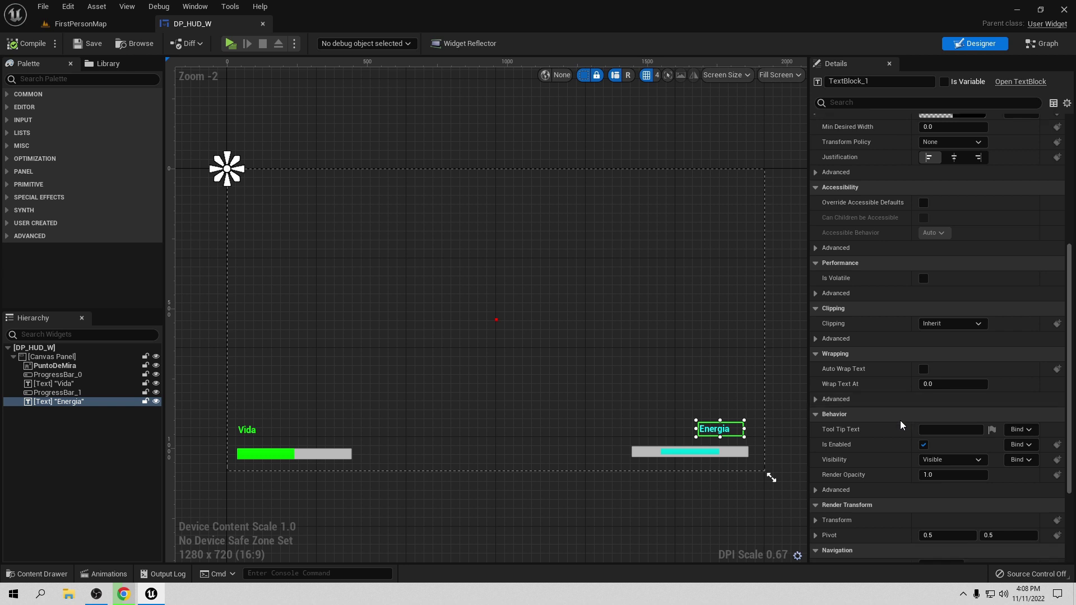
{"action": "scroll", "coordinate": [880, 415], "scroll_direction": "down", "scroll_amount": 2}
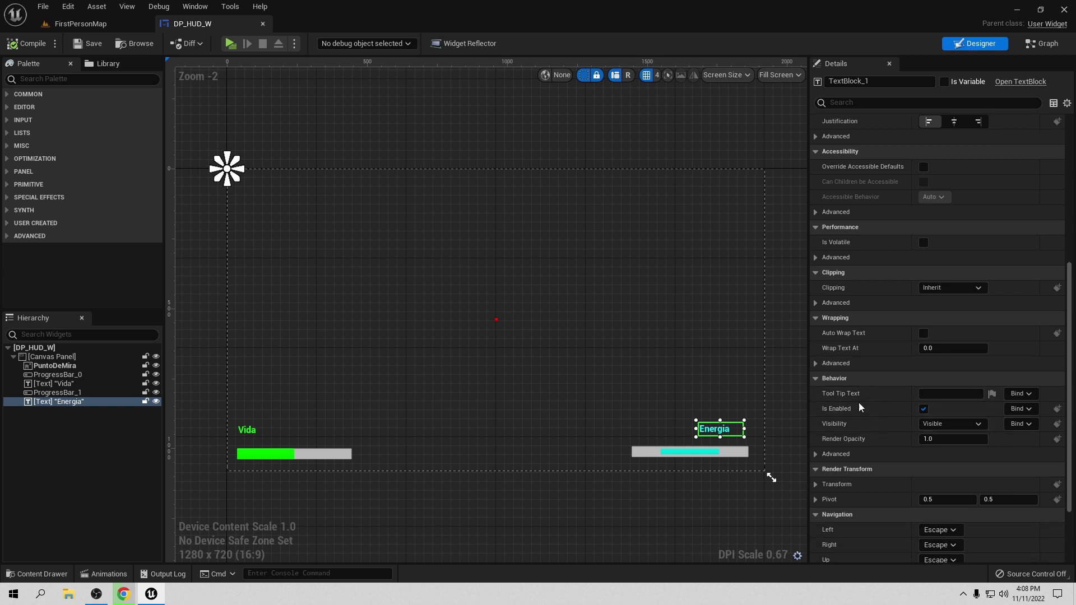
{"action": "left_click", "coordinate": [1018, 425]}
Create a new visibility binding function and rename it EnergiaVisibilidad.
{"action": "left_click", "coordinate": [1034, 453]}
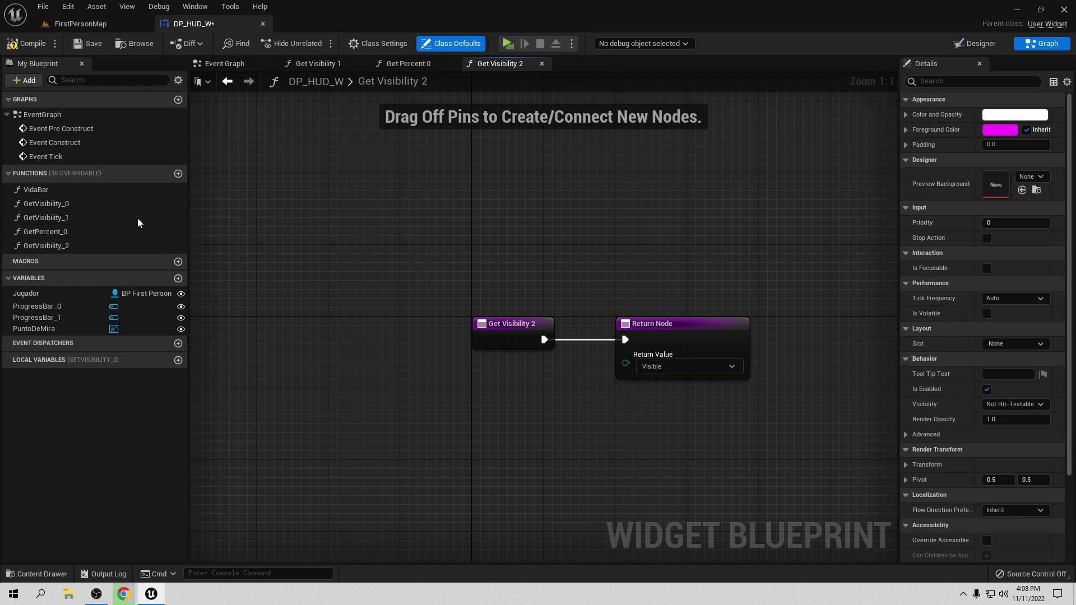
{"action": "left_click", "coordinate": [51, 246]}
{"action": "key", "text": "F2"}
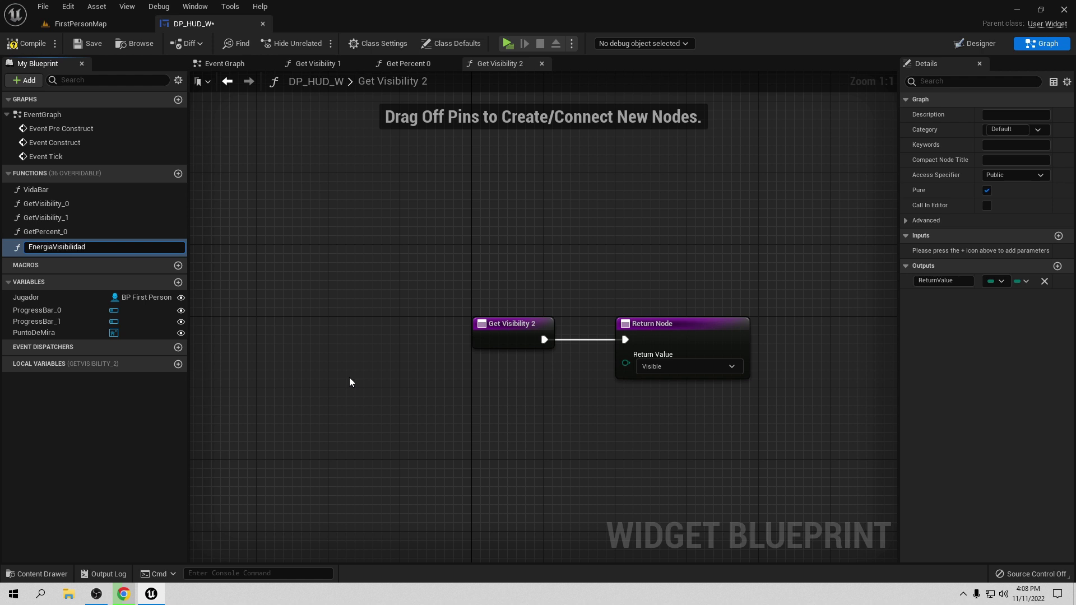
{"action": "key", "text": "Return"}
{"action": "left_click_drag", "start_coordinate": [411, 328], "coordinate": [229, 327]}
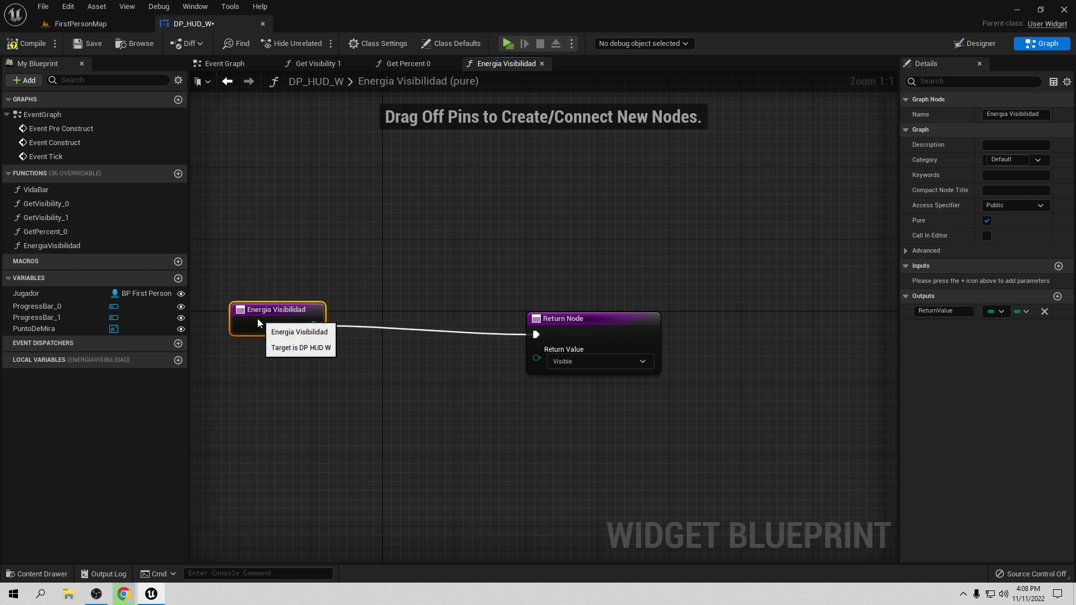
Add a validated Get Jugador node, wired from the function entry.
{"action": "left_click_drag", "start_coordinate": [25, 293], "coordinate": [396, 373]}
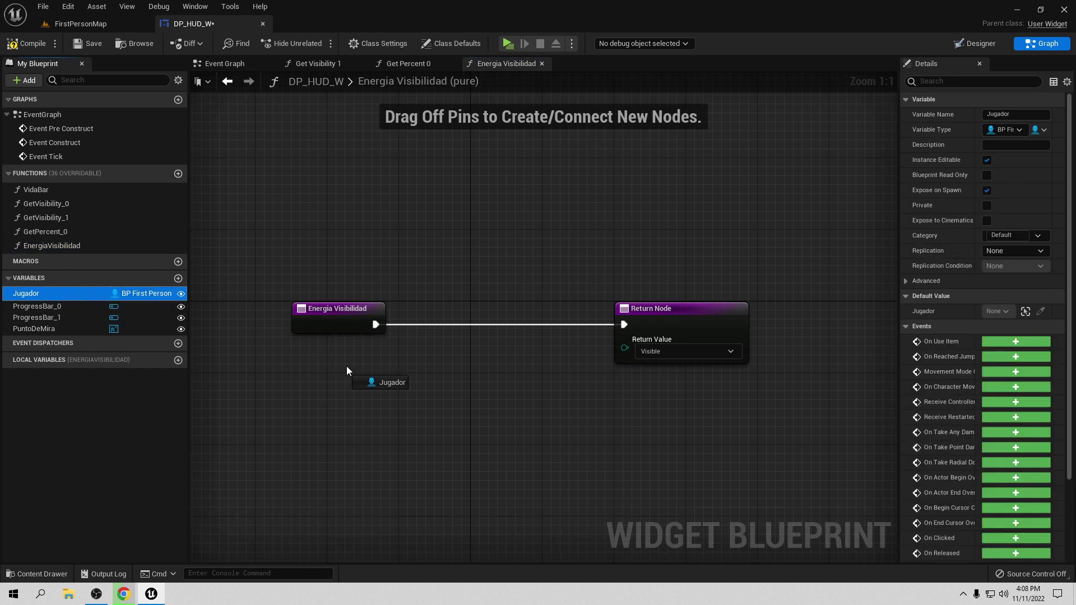
{"action": "left_click", "coordinate": [426, 391]}
{"action": "right_click", "coordinate": [410, 382]}
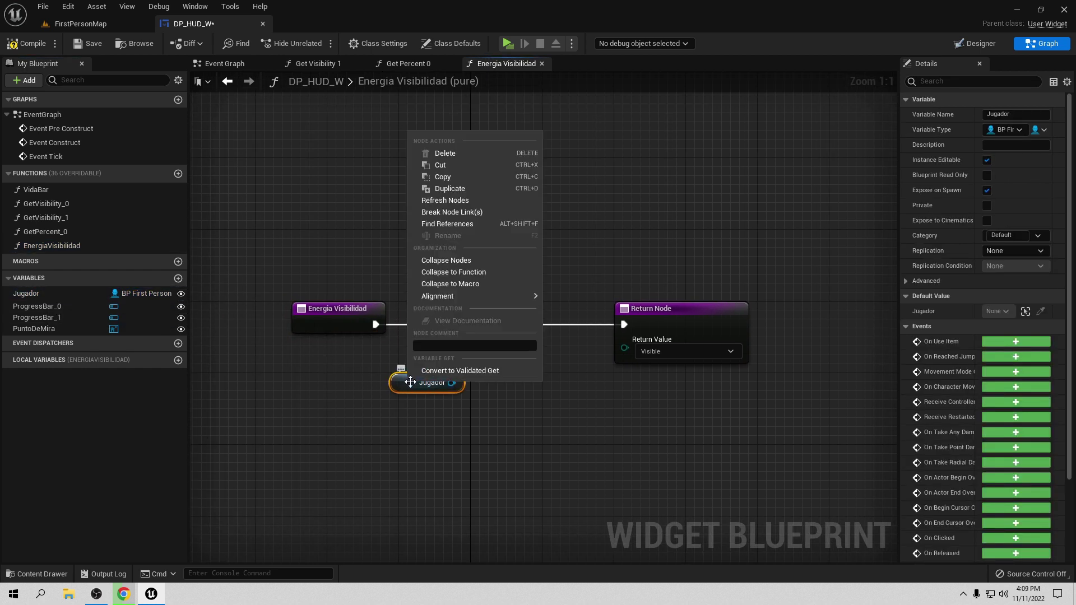
{"action": "left_click", "coordinate": [463, 370]}
{"action": "left_click_drag", "start_coordinate": [431, 387], "coordinate": [448, 322]}
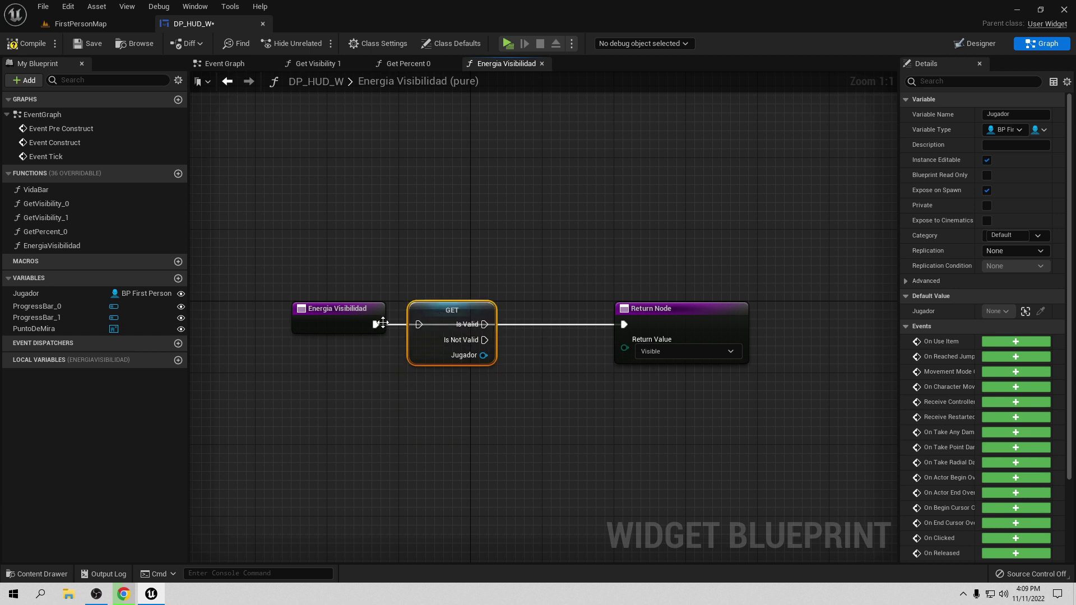
{"action": "left_click_drag", "start_coordinate": [383, 323], "coordinate": [419, 324]}
{"action": "right_click_drag", "start_coordinate": [688, 308], "coordinate": [538, 334]}
{"action": "left_click_drag", "start_coordinate": [529, 342], "coordinate": [738, 342]}
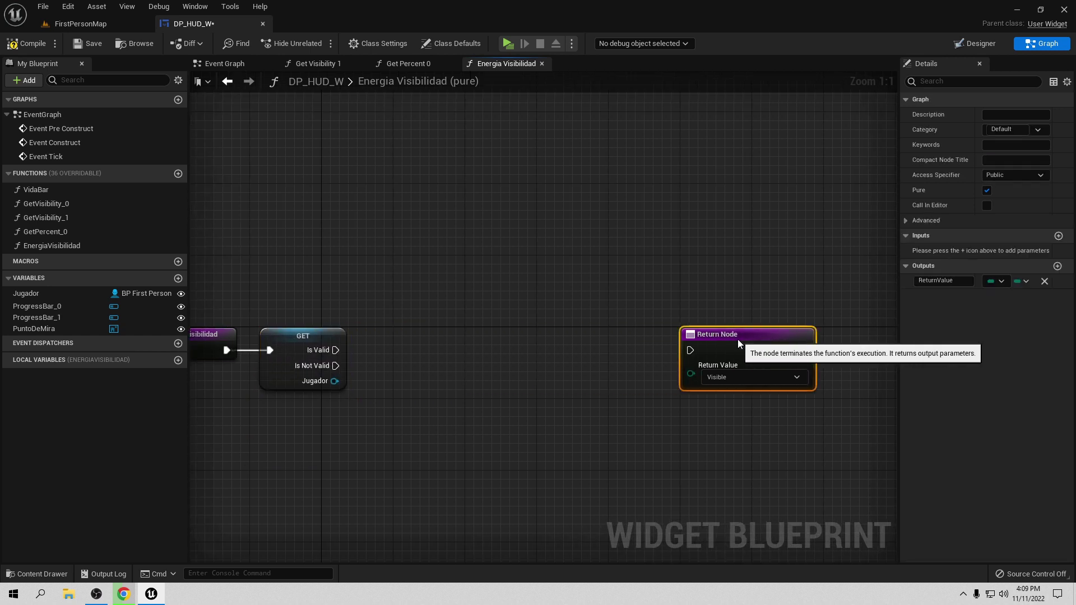
{"action": "right_click_drag", "start_coordinate": [504, 383], "coordinate": [619, 360]}
Read Jugador's Energia and compare it with a Float less-than node.
{"action": "left_click_drag", "start_coordinate": [450, 358], "coordinate": [519, 402]}
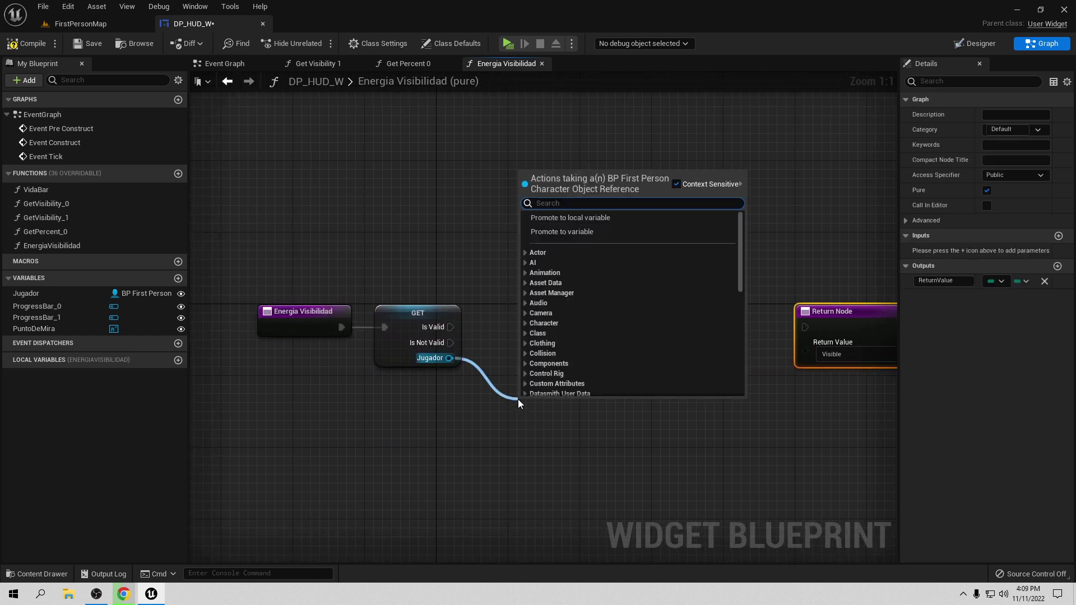
{"action": "type", "text": "get ener"}
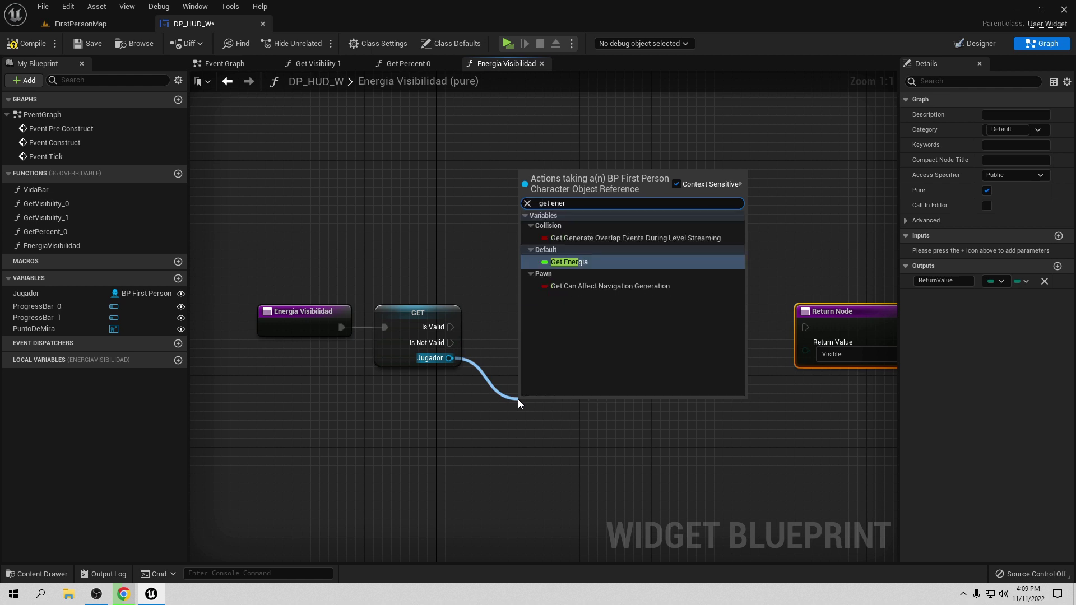
{"action": "left_click", "coordinate": [569, 262]}
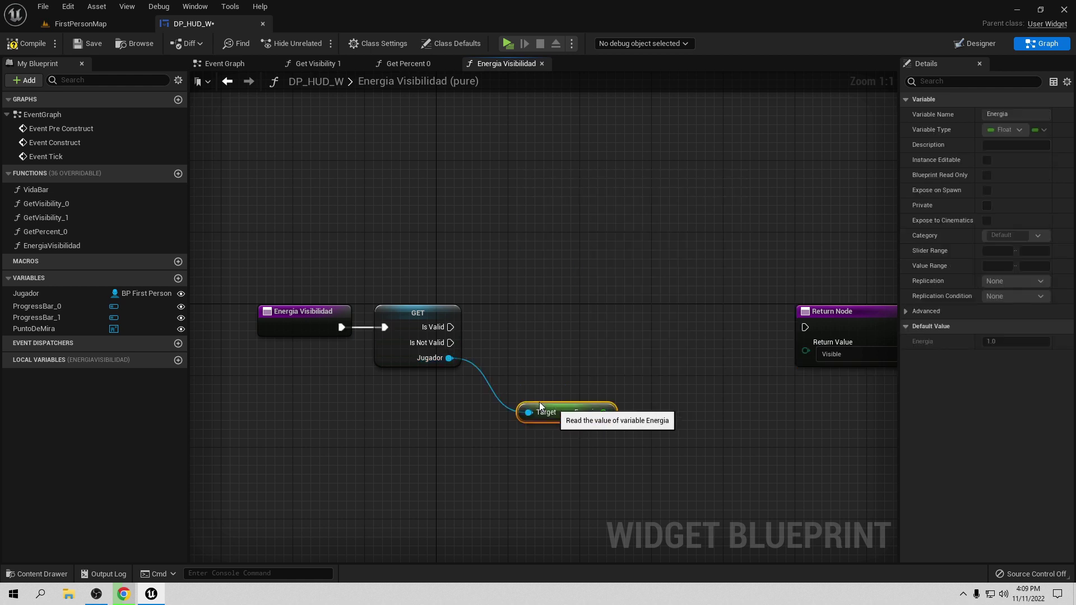
{"action": "right_click_drag", "start_coordinate": [516, 404], "coordinate": [440, 411]}
{"action": "left_click_drag", "start_coordinate": [474, 392], "coordinate": [546, 399]}
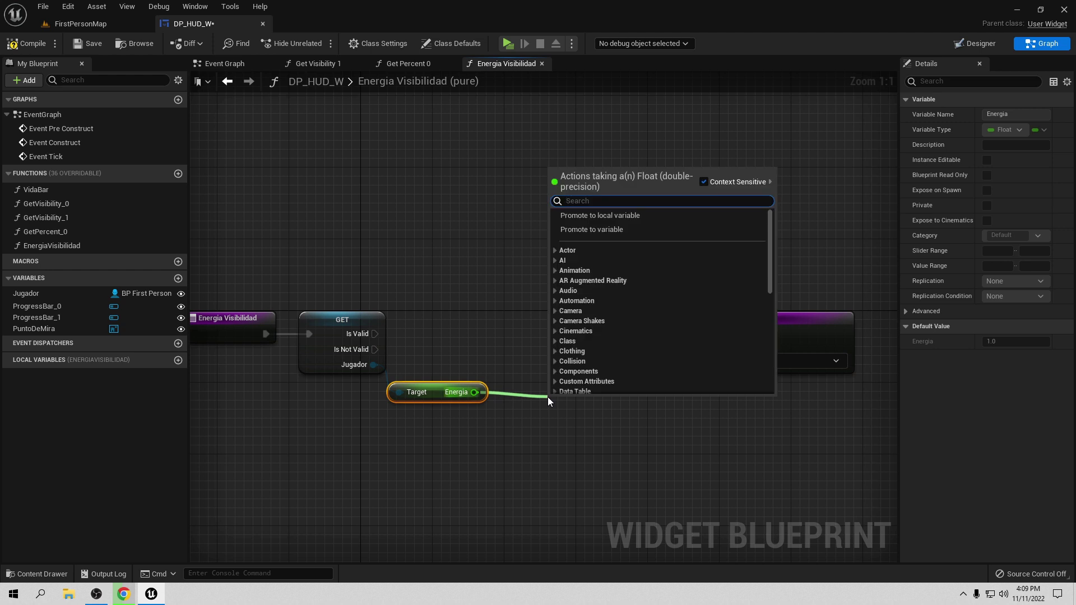
{"action": "type", "text": "<"}
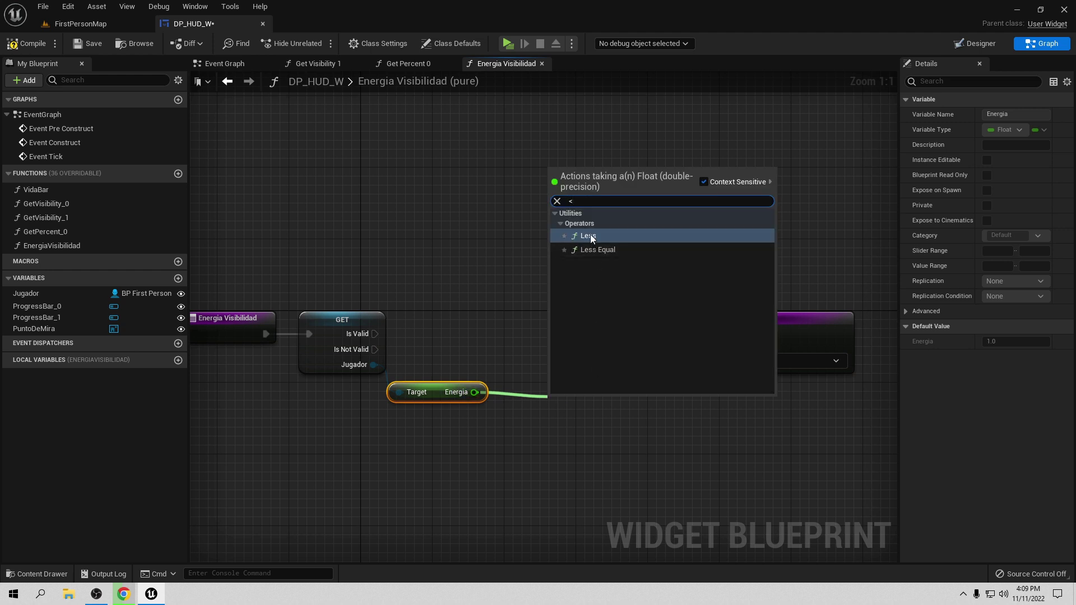
{"action": "left_click", "coordinate": [590, 234]}
{"action": "left_click", "coordinate": [576, 425]}
Set the comparison's B value to 1.0 and rearrange the comparison and Return nodes.
{"action": "type", "text": "1"}
{"action": "key", "text": "Return"}
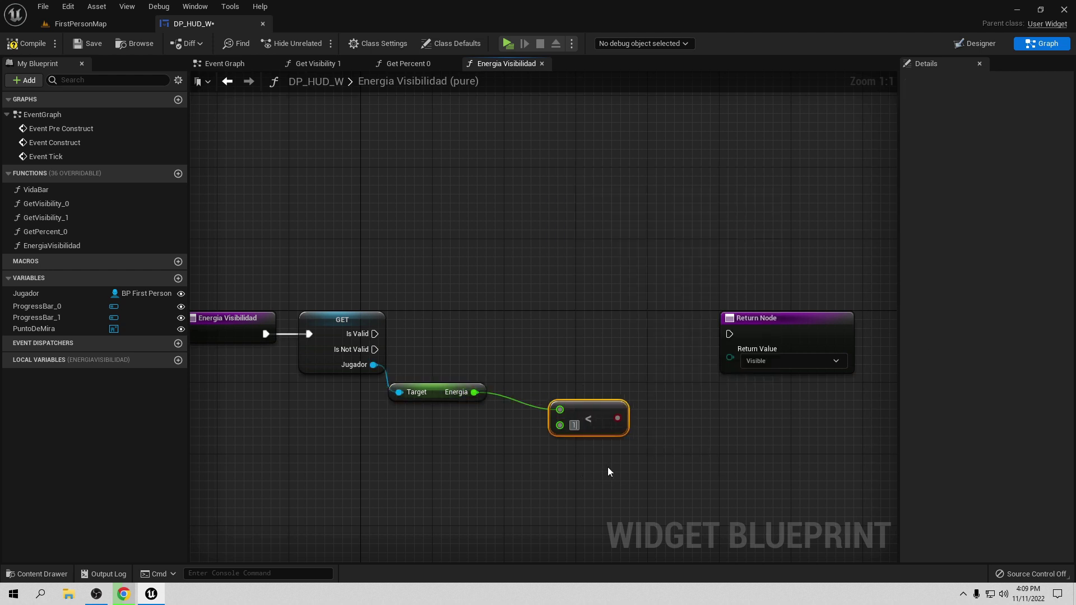
{"action": "left_click", "coordinate": [608, 466]}
{"action": "right_click_drag", "start_coordinate": [607, 466], "coordinate": [519, 472]}
{"action": "left_click_drag", "start_coordinate": [516, 422], "coordinate": [486, 415]}
{"action": "right_click_drag", "start_coordinate": [486, 414], "coordinate": [398, 405]}
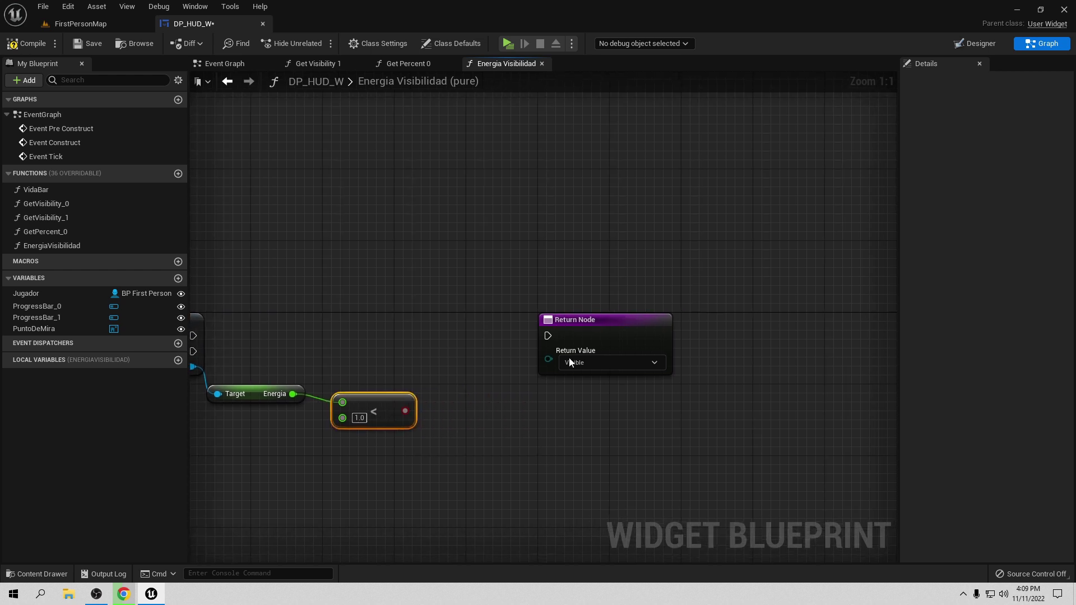
{"action": "left_click_drag", "start_coordinate": [626, 310], "coordinate": [680, 310]}
Return a Select node indexed by the less-than result, with False set to Collapsed.
{"action": "left_click_drag", "start_coordinate": [602, 350], "coordinate": [600, 378]}
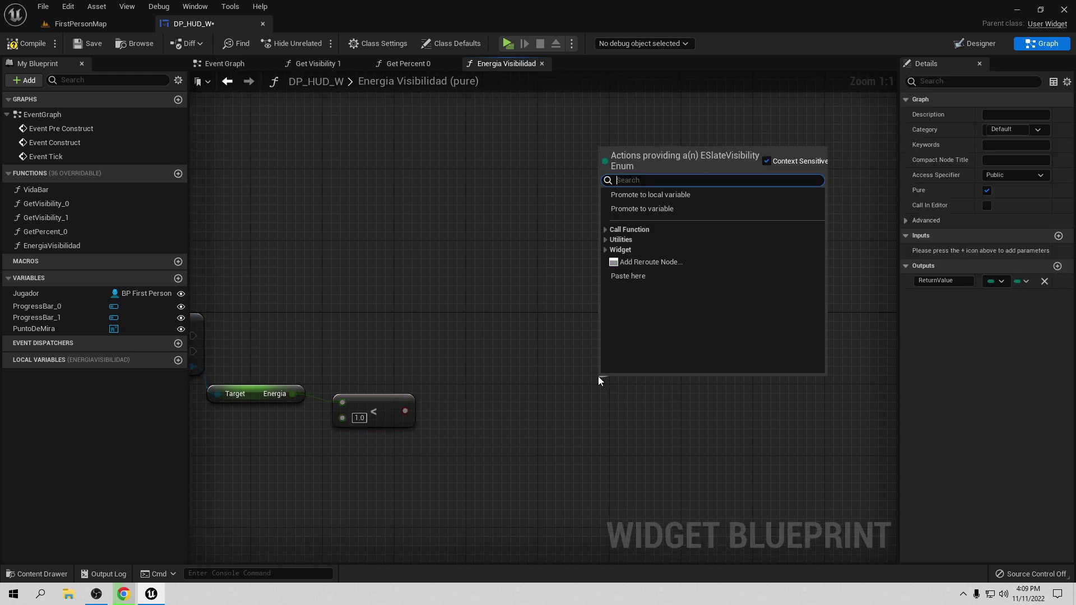
{"action": "type", "text": "sel"}
{"action": "left_click", "coordinate": [635, 205]}
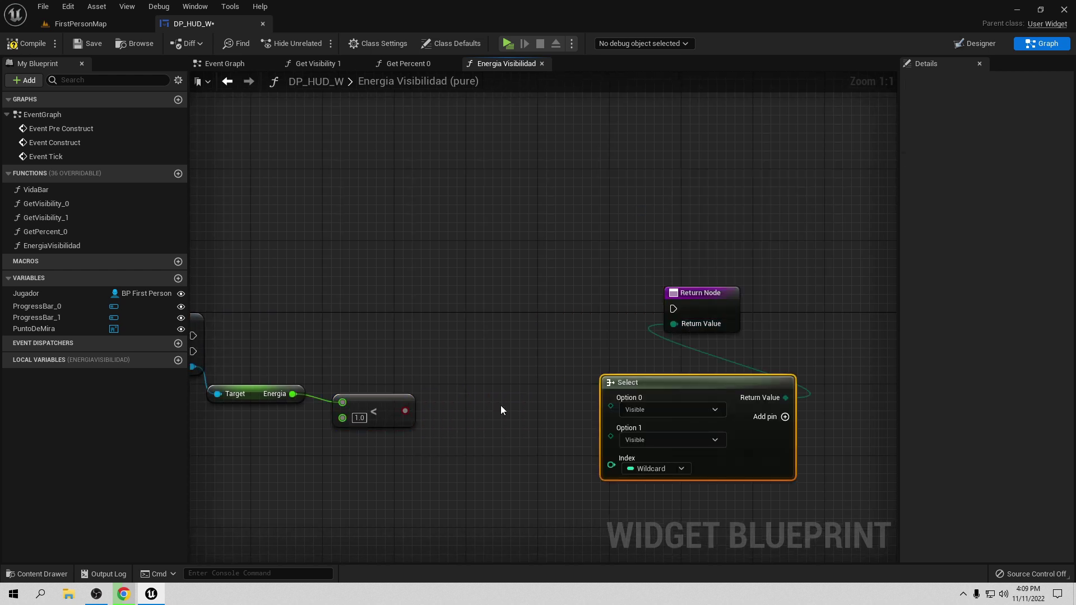
{"action": "left_click_drag", "start_coordinate": [602, 467], "coordinate": [610, 466]}
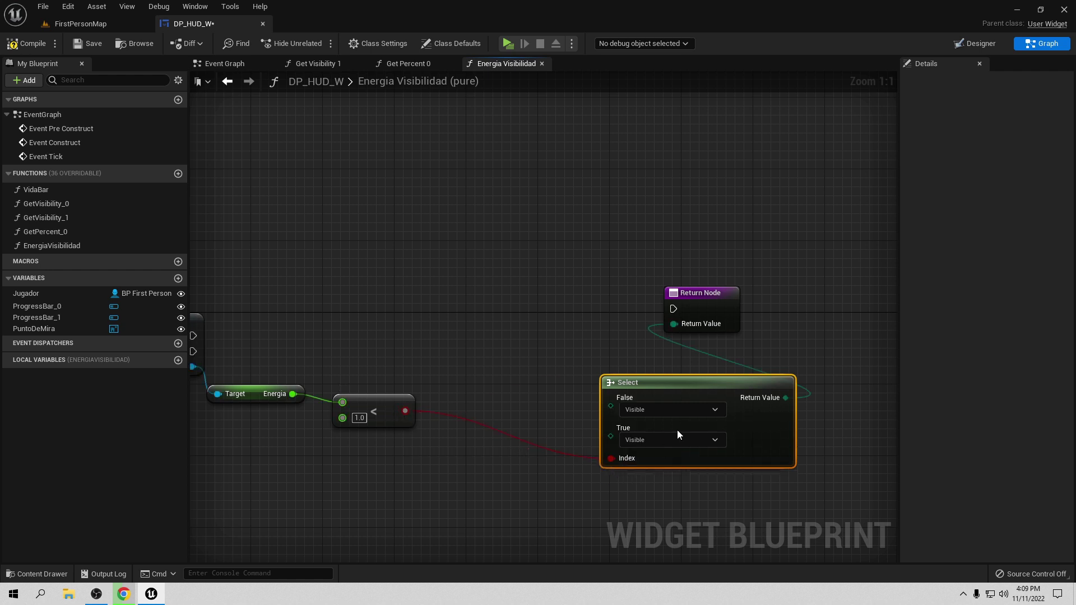
{"action": "left_click_drag", "start_coordinate": [676, 383], "coordinate": [505, 338]}
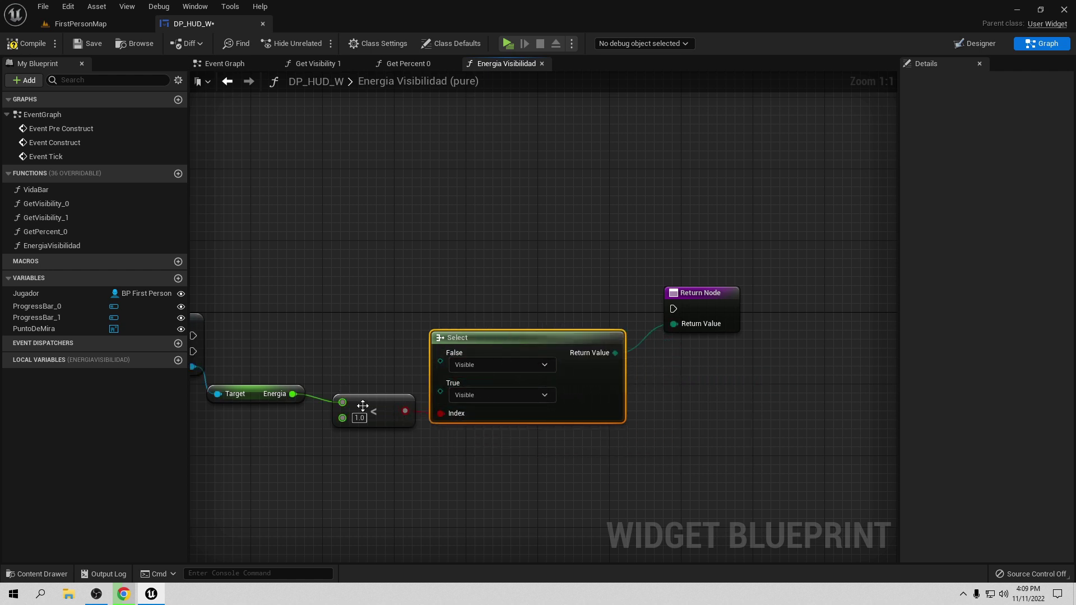
{"action": "left_click", "coordinate": [475, 367]}
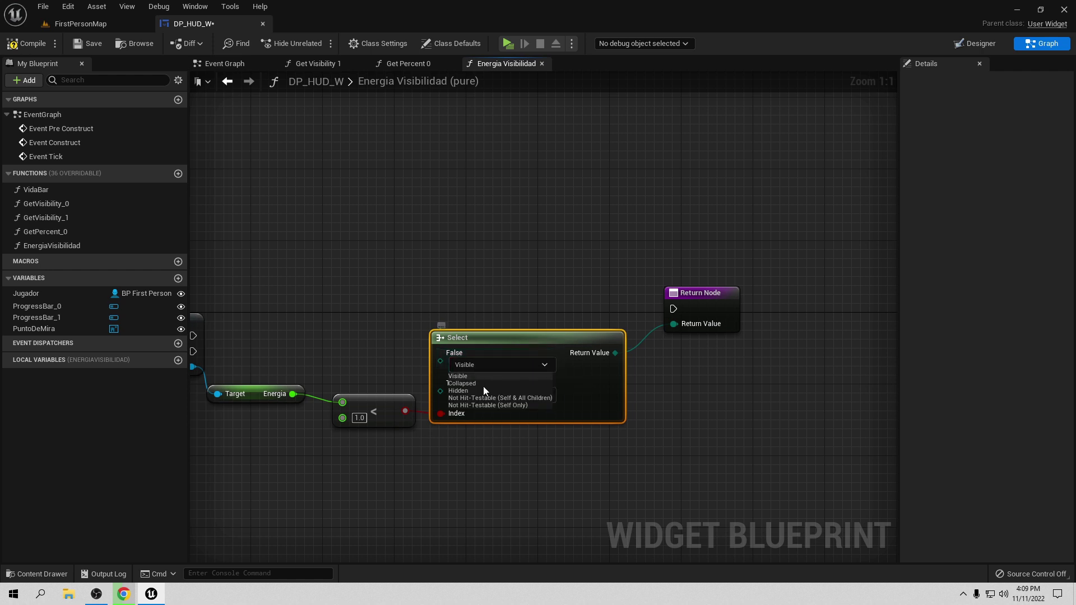
{"action": "left_click", "coordinate": [475, 387]}
Connect Is Valid execution to the Return Node, tidy the graph, and compile the widget.
{"action": "right_click_drag", "start_coordinate": [348, 294], "coordinate": [525, 295]}
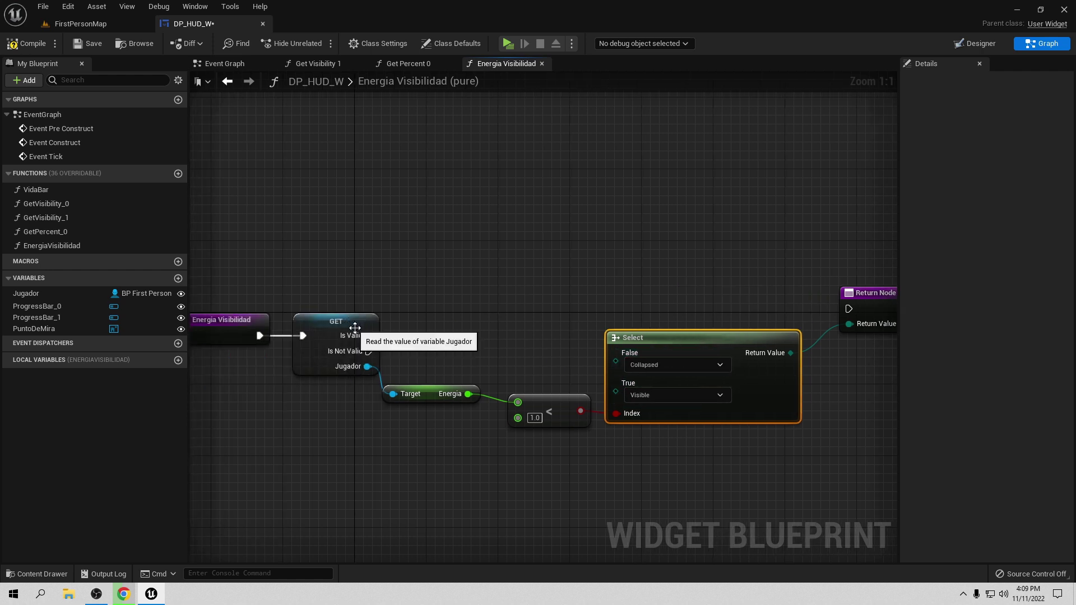
{"action": "left_click_drag", "start_coordinate": [368, 335], "coordinate": [849, 309]}
{"action": "right_click_drag", "start_coordinate": [849, 309], "coordinate": [702, 273]}
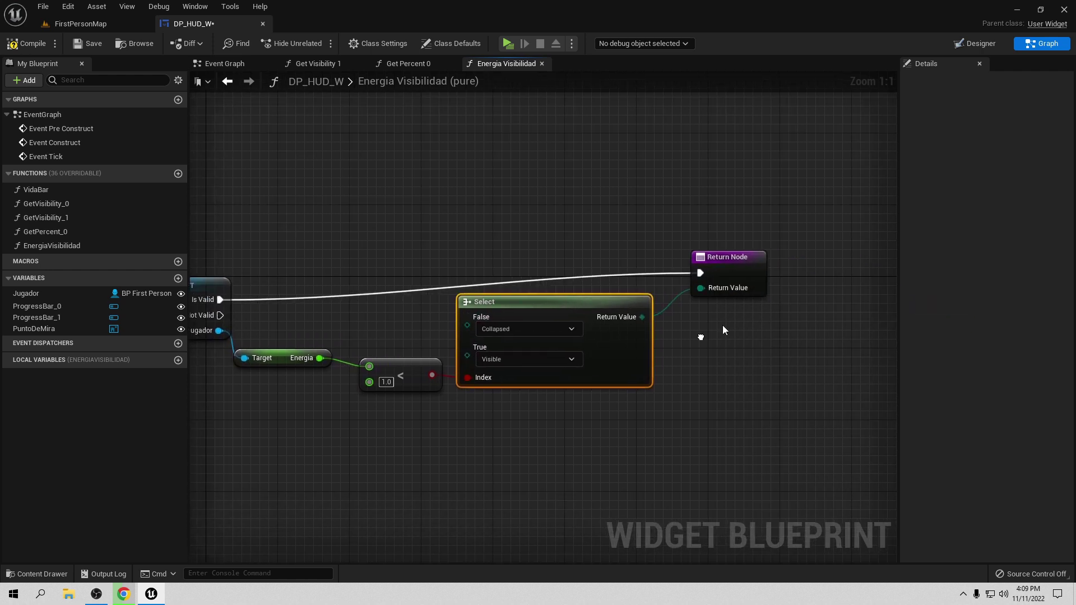
{"action": "left_click", "coordinate": [723, 285]}
{"action": "left_click_drag", "start_coordinate": [701, 315], "coordinate": [652, 317]}
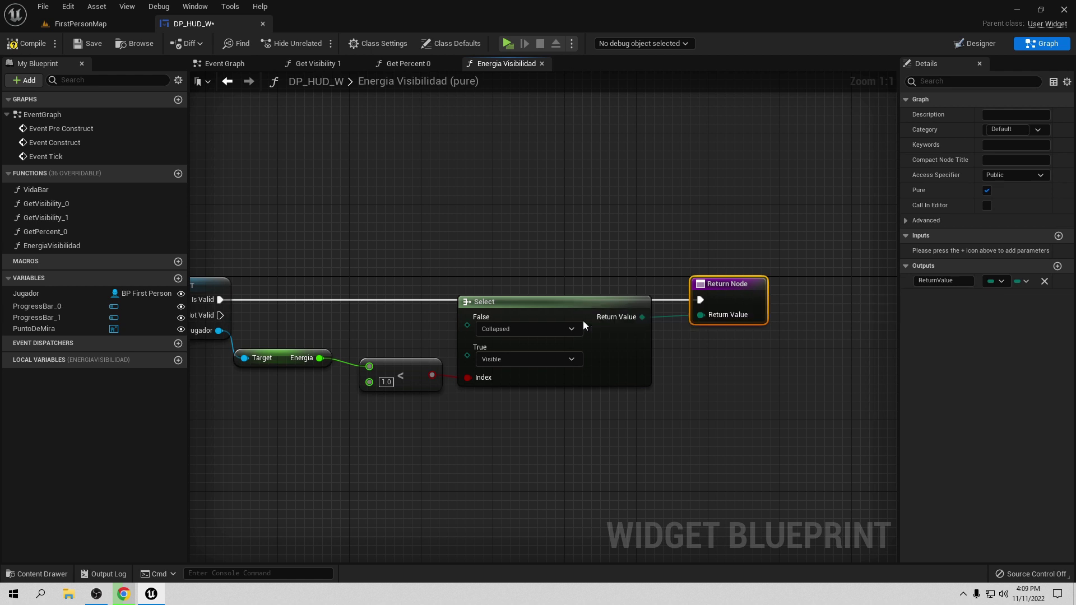
{"action": "left_click_drag", "start_coordinate": [583, 325], "coordinate": [592, 352]}
{"action": "right_click_drag", "start_coordinate": [210, 221], "coordinate": [353, 186]}
{"action": "left_click", "coordinate": [27, 49]}
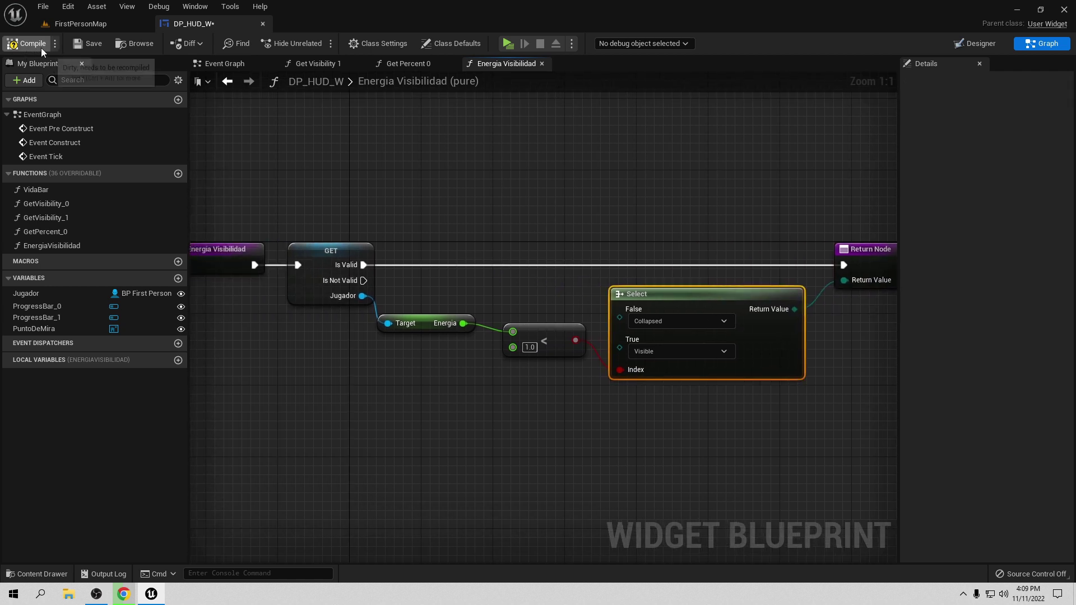
{"action": "left_click", "coordinate": [508, 46]}
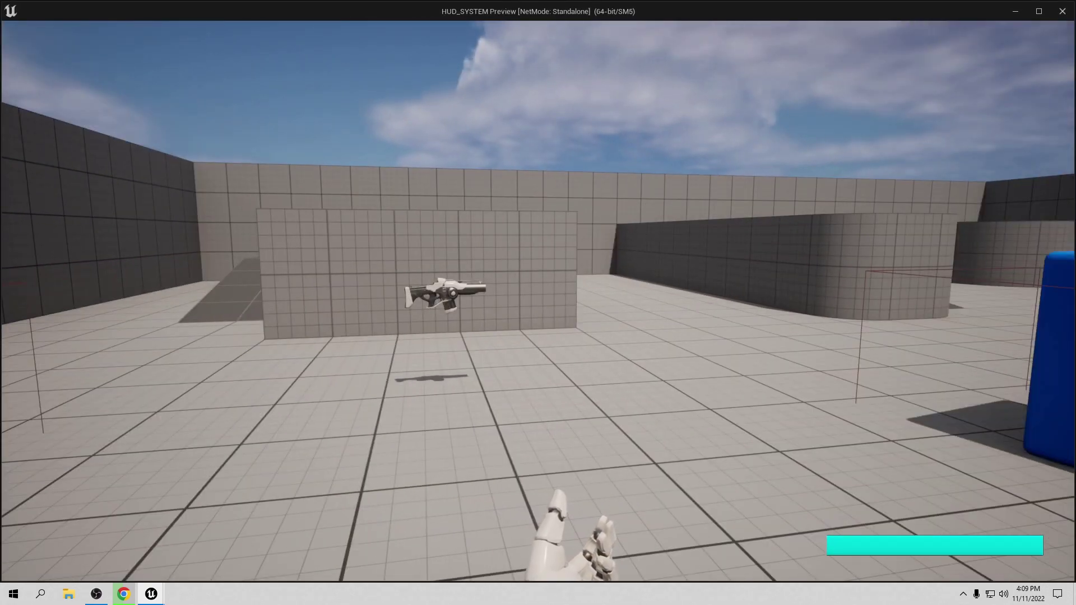
{"action": "key", "text": "w"}
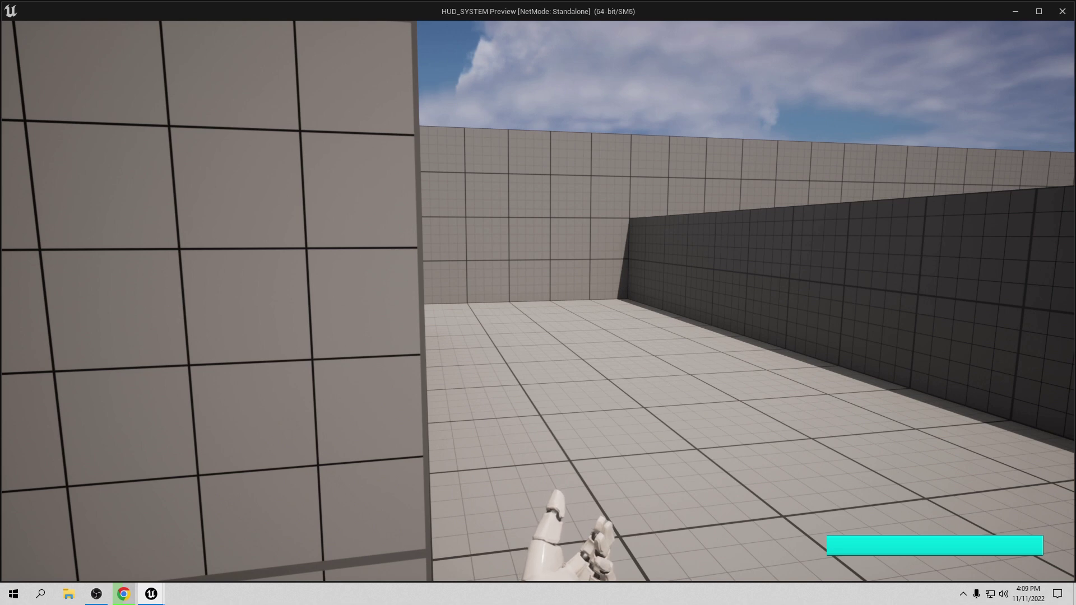
{"action": "key", "text": "Escape"}
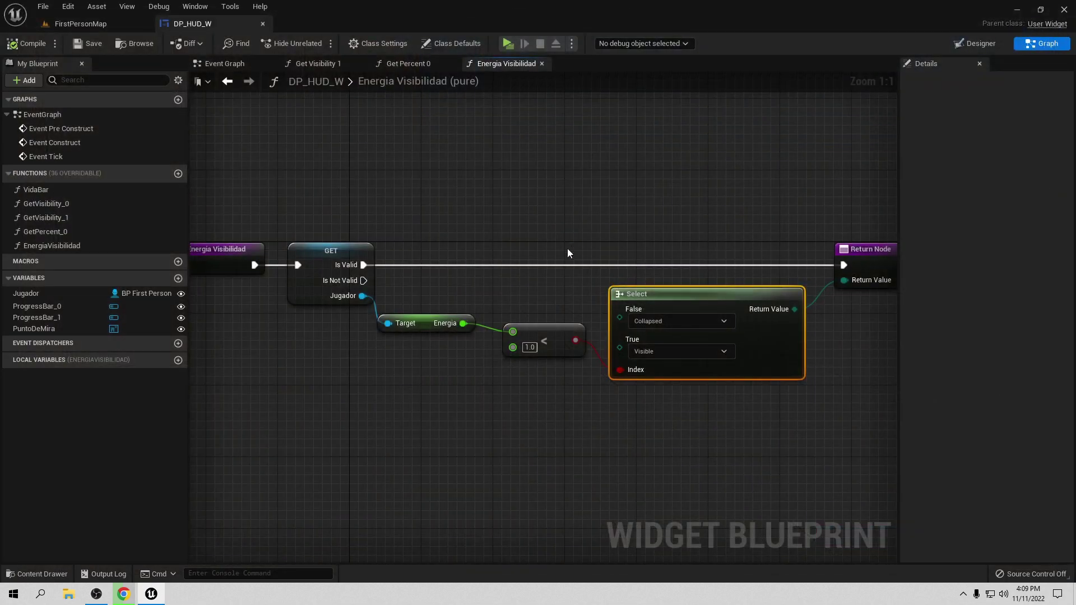
{"action": "mouse_move", "coordinate": [567, 248]}
{"action": "right_mouse_down"}
{"action": "mouse_move", "coordinate": [464, 242]}
{"action": "mouse_move", "coordinate": [529, 253]}
{"action": "right_mouse_up"}
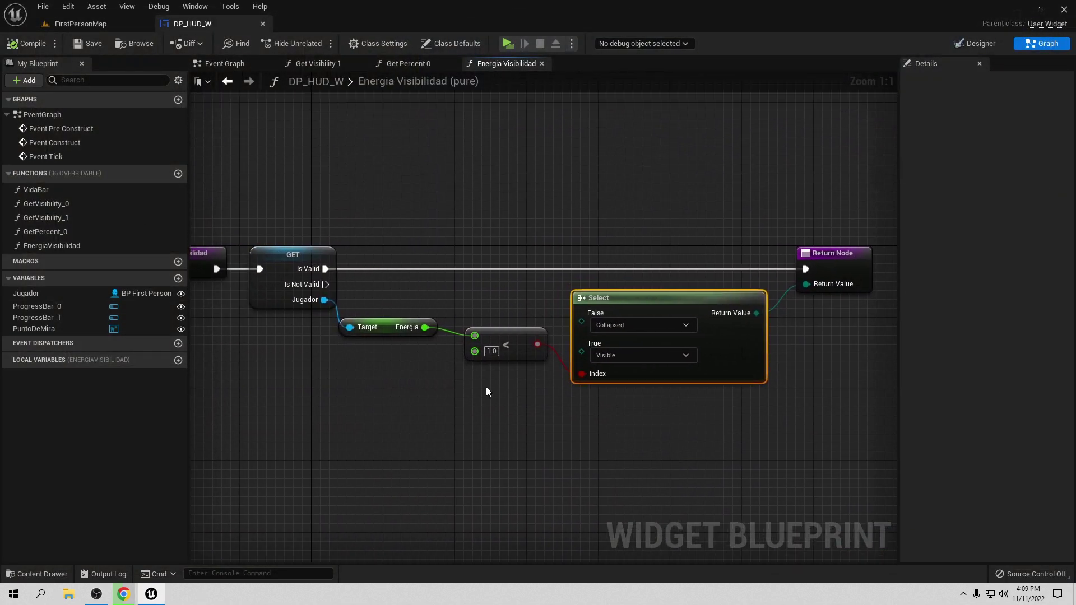
{"action": "key", "text": "Home"}
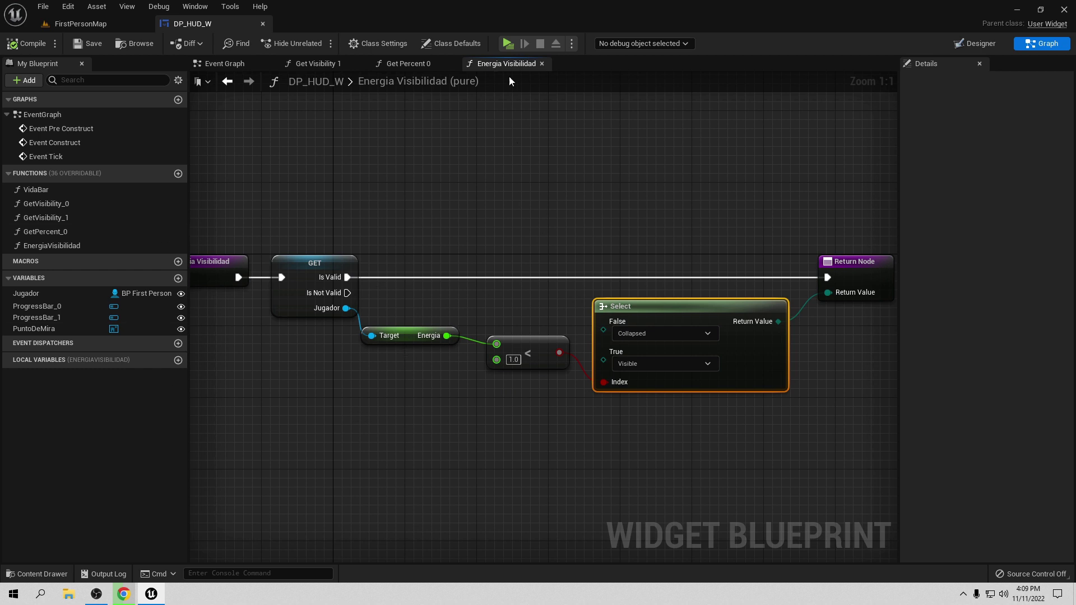
Bind ProgressBar_1's Visibility to EnergiaVisibilidad in the Designer and launch a play test.
{"action": "left_click", "coordinate": [978, 44]}
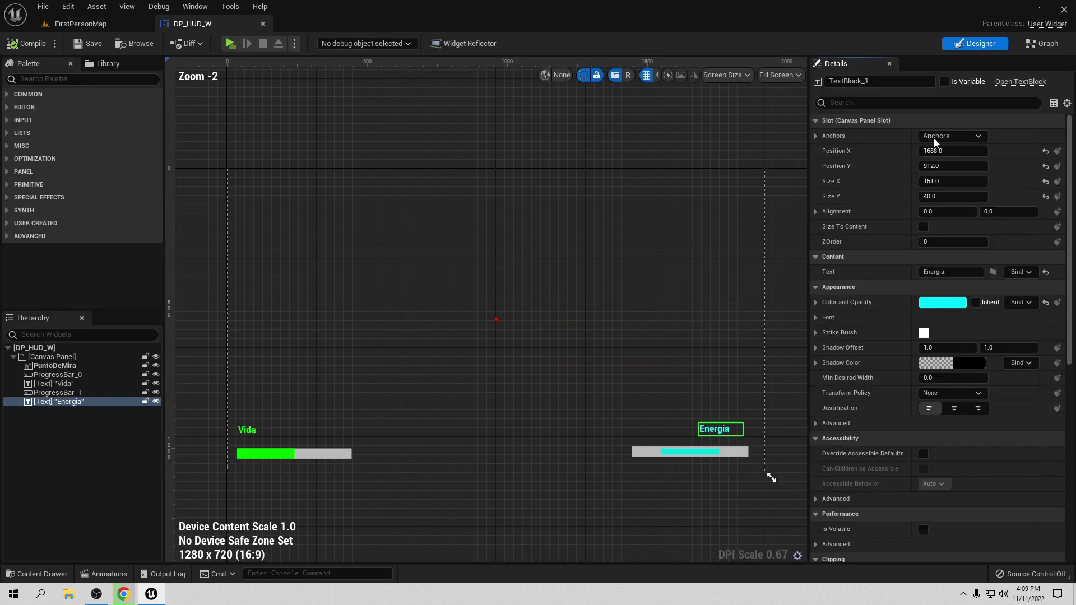
{"action": "left_click", "coordinate": [695, 455]}
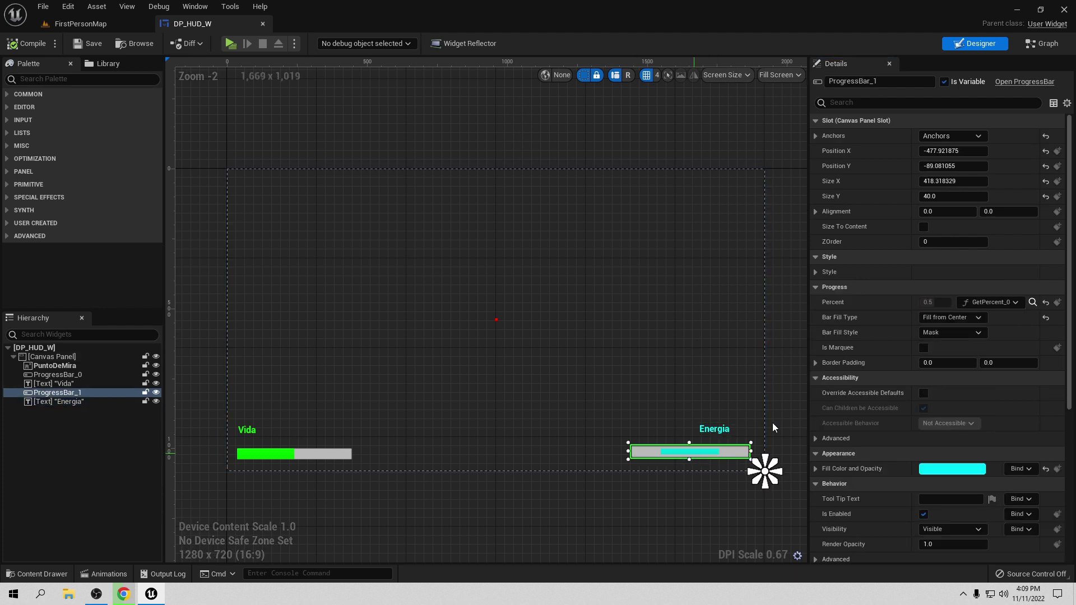
{"action": "scroll", "coordinate": [882, 382], "scroll_direction": "down", "scroll_amount": 3}
{"action": "scroll", "coordinate": [882, 382], "scroll_direction": "down", "scroll_amount": 2}
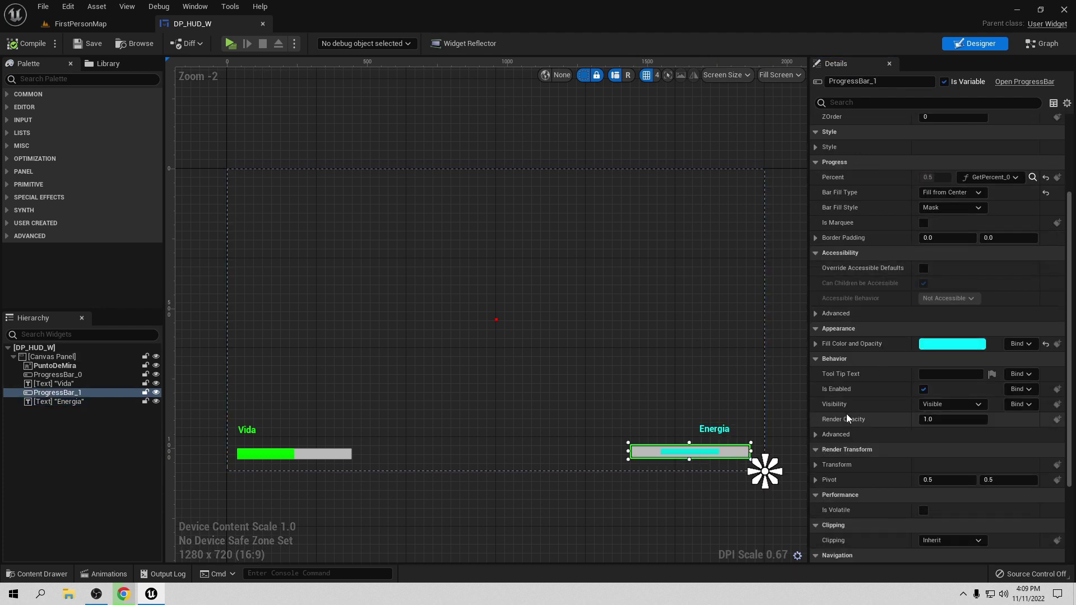
{"action": "left_click", "coordinate": [1025, 404]}
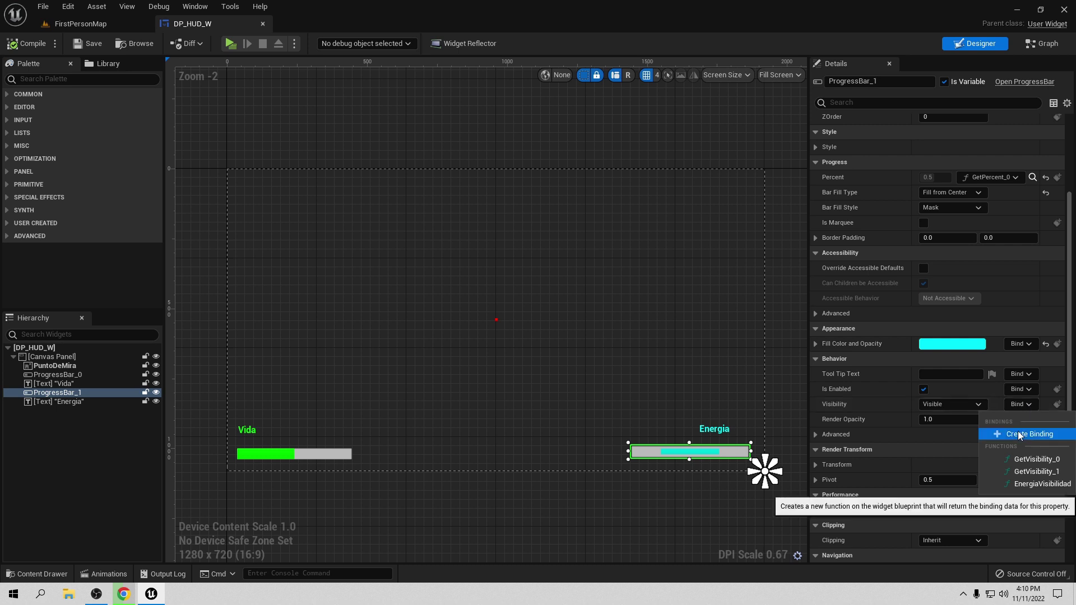
{"action": "left_click", "coordinate": [1027, 485]}
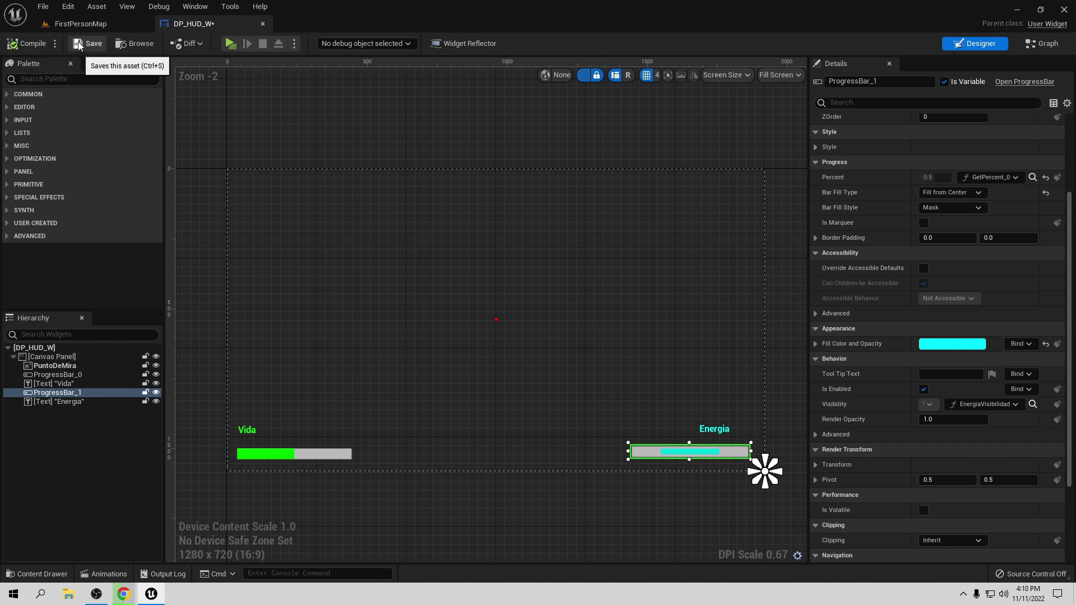
{"action": "left_click", "coordinate": [230, 44]}
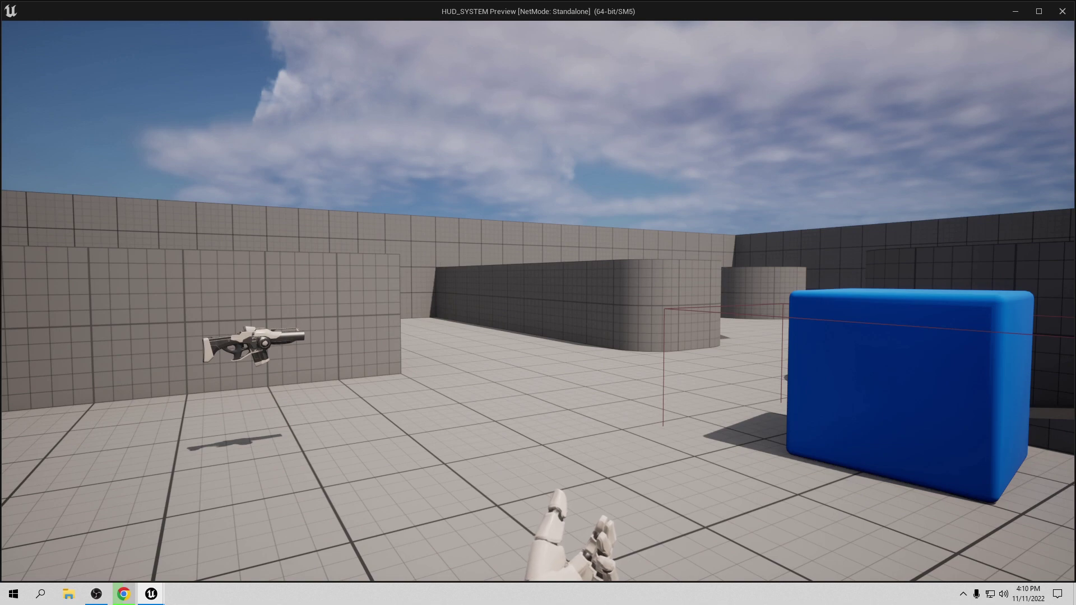
Pick up the gun, then sprint and walk to watch the Energia bar drain, refill, and hide.
{"action": "key", "text": "w"}
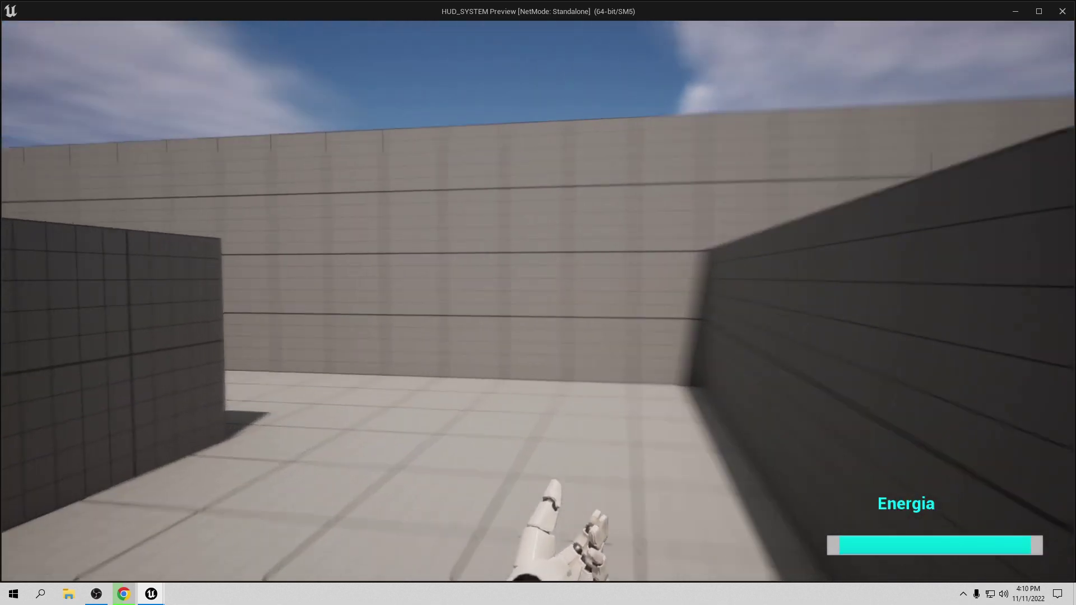
{"action": "key", "text": "w"}
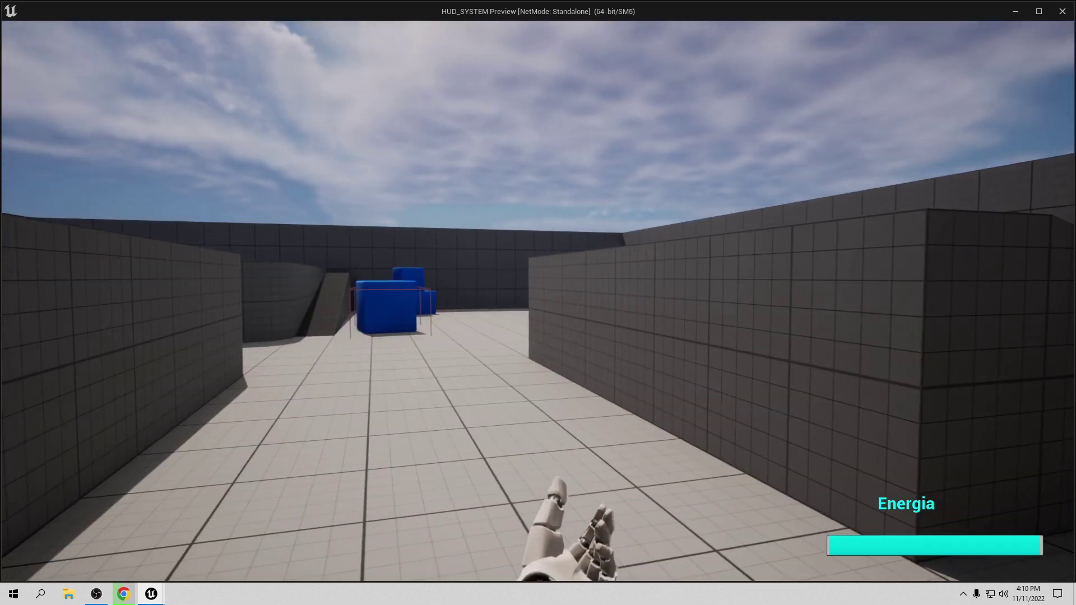
{"action": "key", "text": "w"}
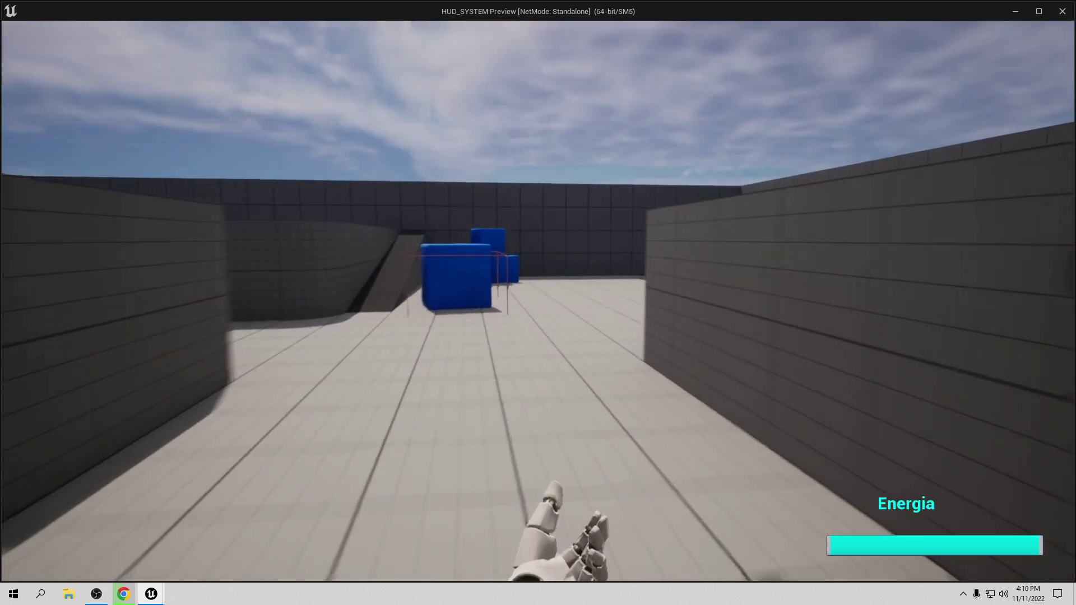
{"action": "key", "text": "w"}
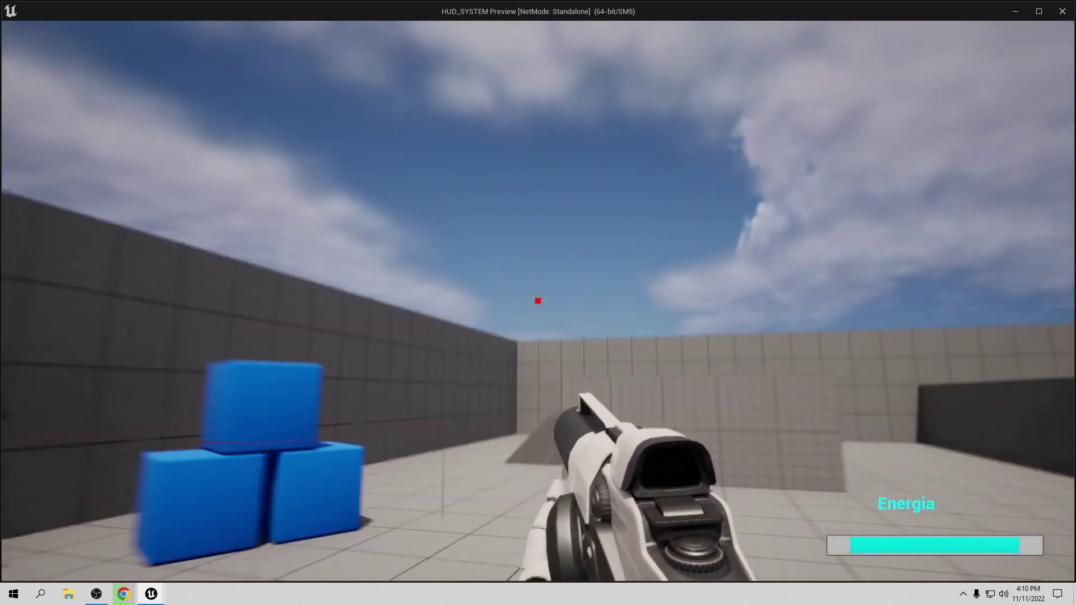
{"action": "key", "text": "w"}
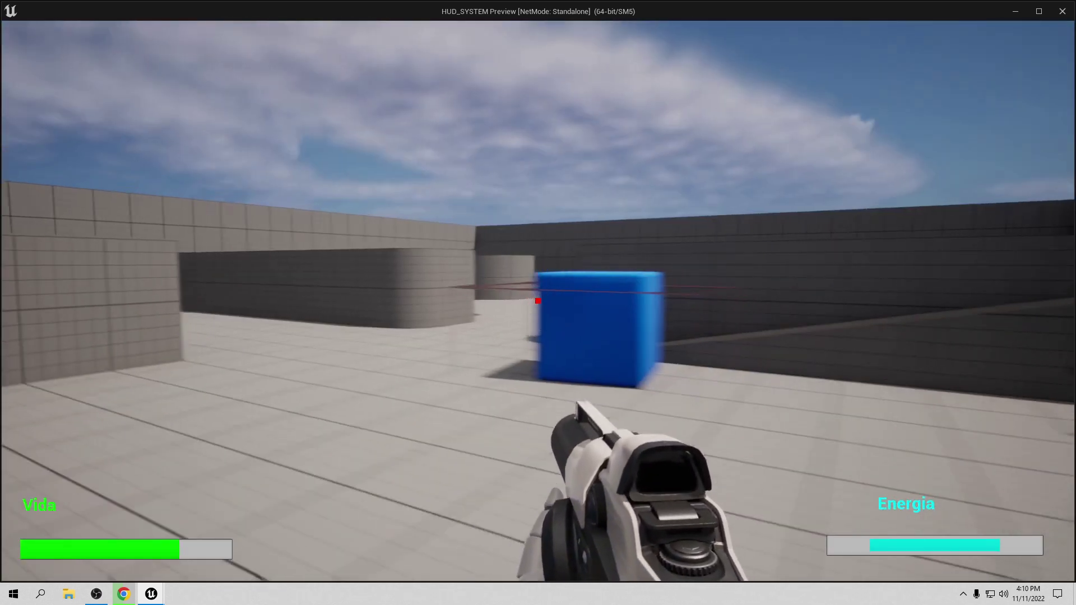
{"action": "key", "text": "w"}
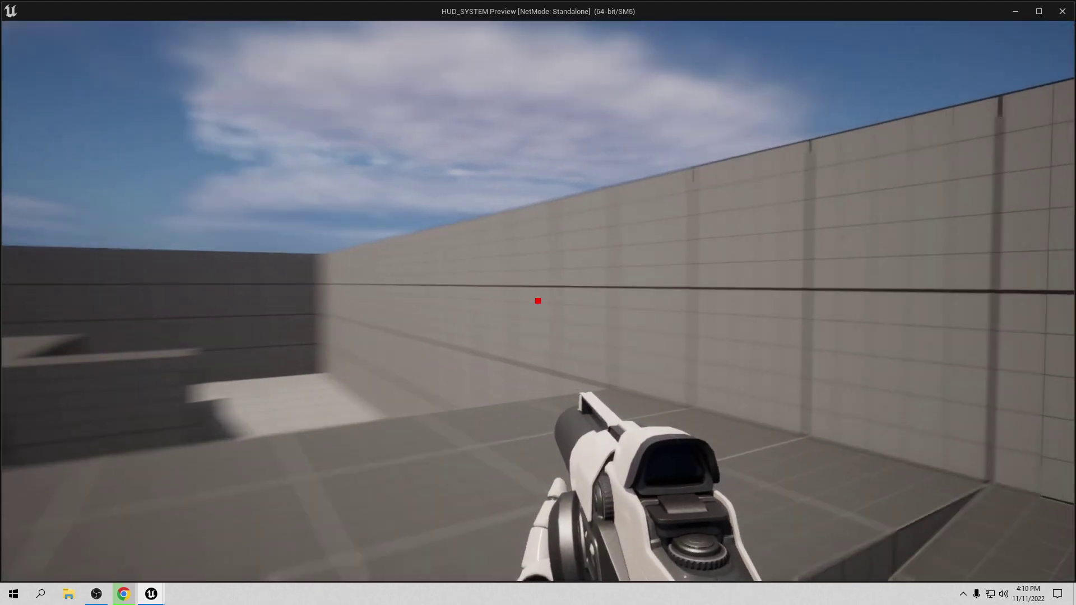
{"action": "key", "text": "shift+w"}
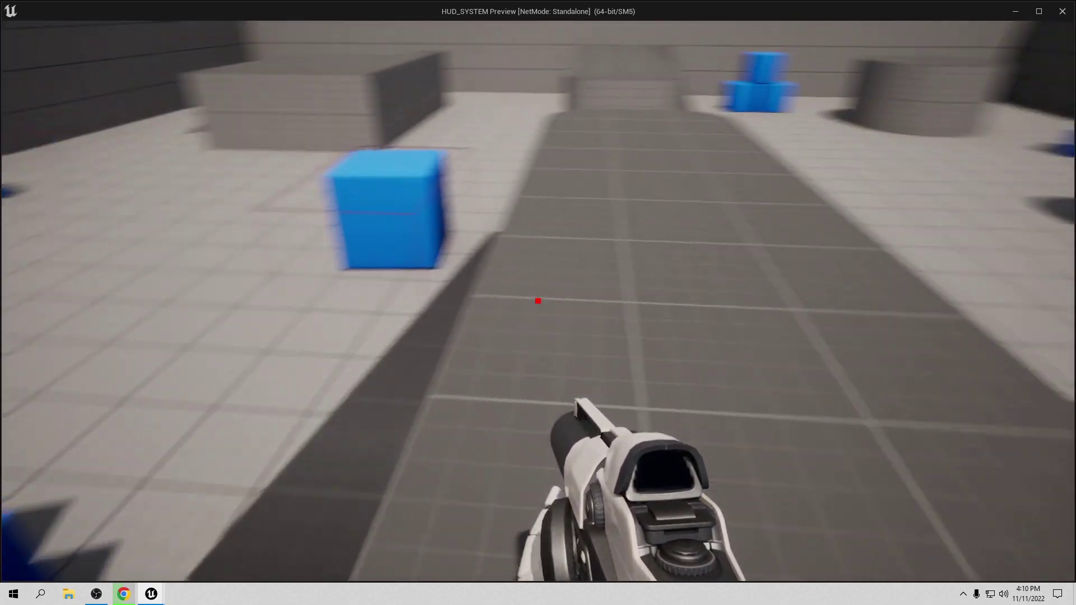
{"action": "key", "text": "shift+w"}
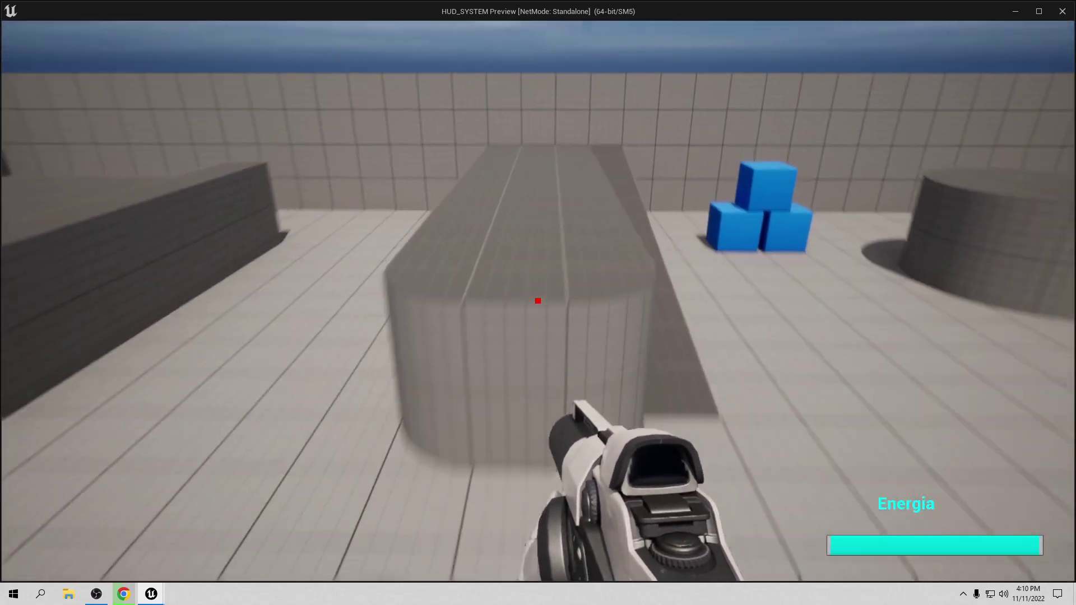